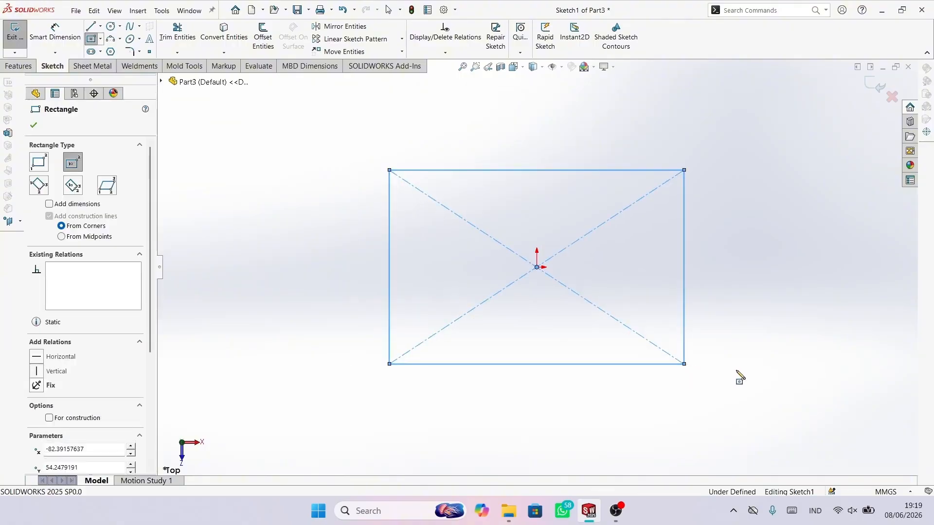
# Step: Finish the center rectangle and dimension its upper horizontal side at 520 mm
pyautogui.press('Escape')
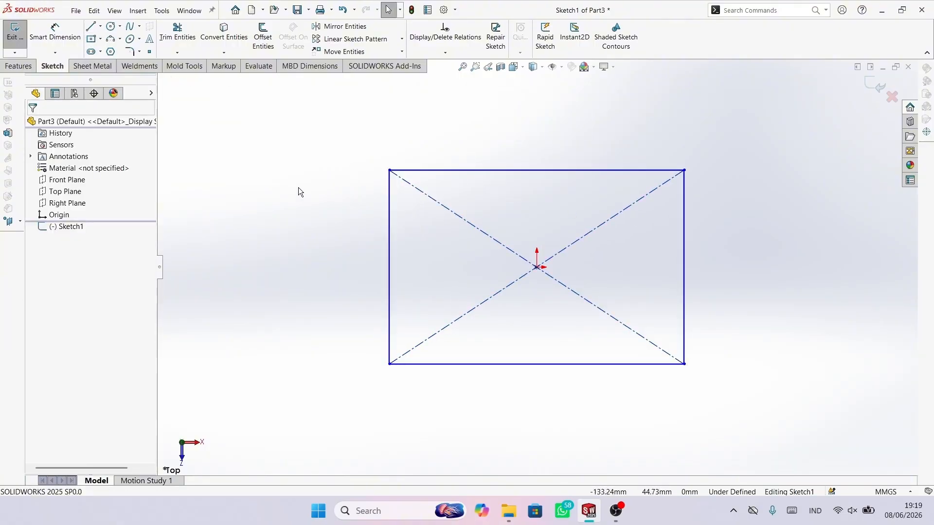
pyautogui.moveTo(362, 155); pyautogui.dragTo(375, 119, button='right')
pyautogui.click(514, 170)
pyautogui.click(524, 138)
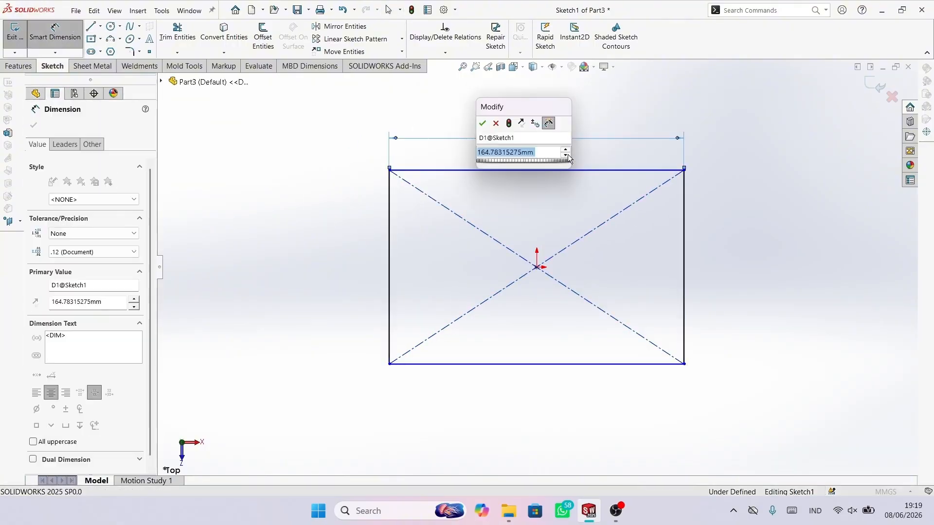
pyautogui.write('520')
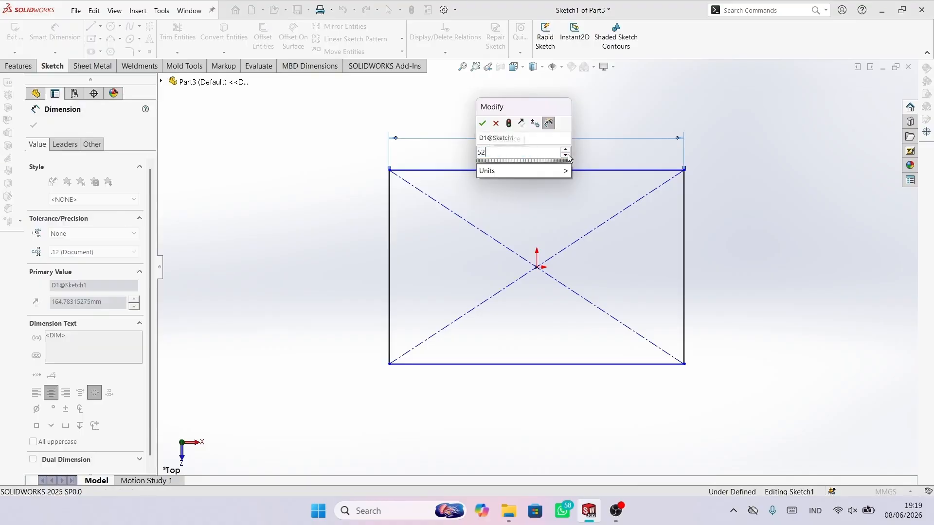
pyautogui.press('Return')
# Step: Dimension the rectangle's right vertical side at 444 mm
pyautogui.click(686, 226)
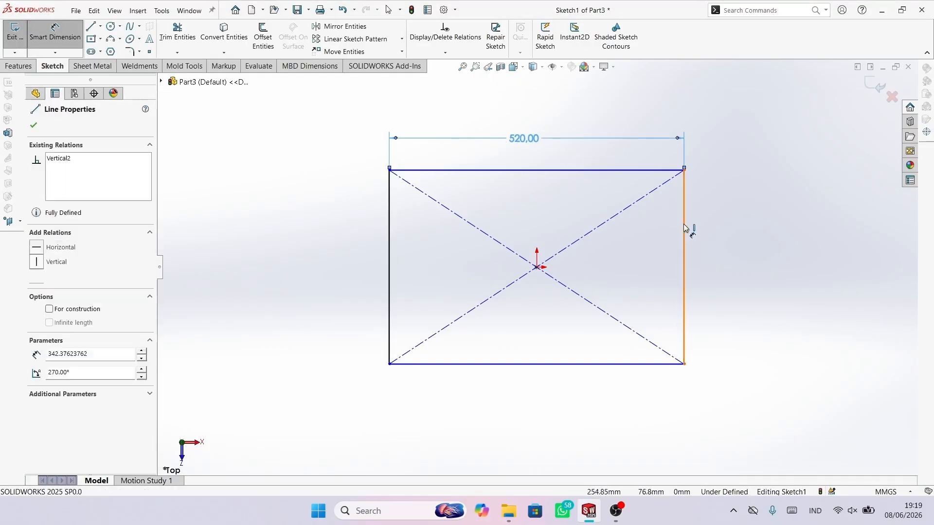
pyautogui.click(731, 228)
pyautogui.write('444')
pyautogui.press('Return')
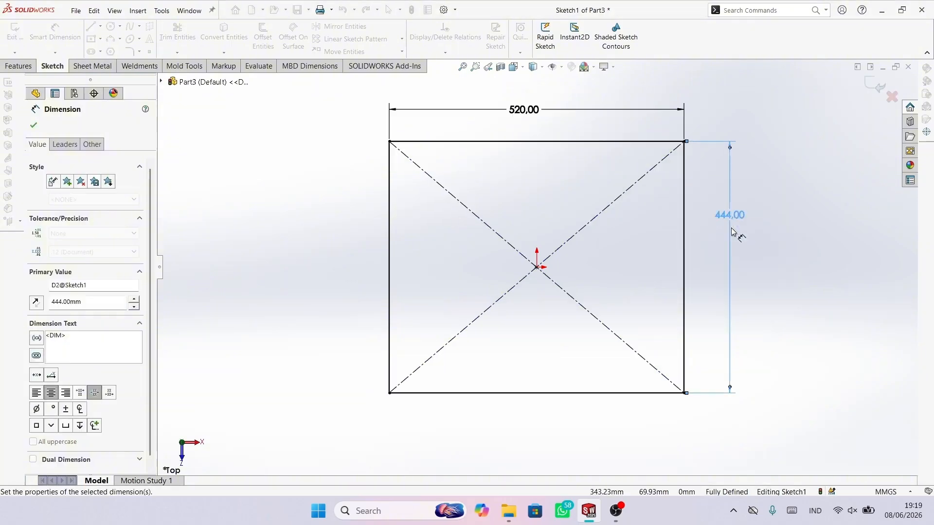
pyautogui.scroll(2, 510, 271)
pyautogui.scroll(-2, 357, 201)
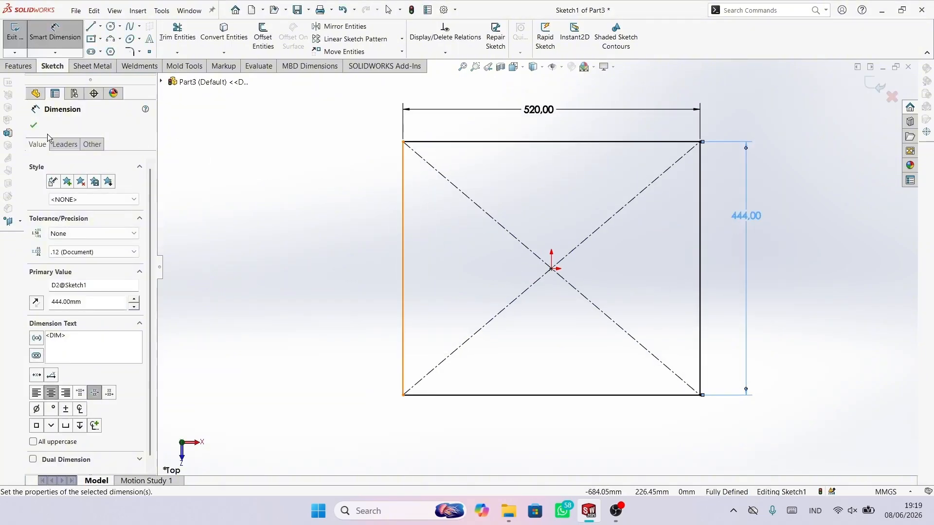
pyautogui.click(34, 126)
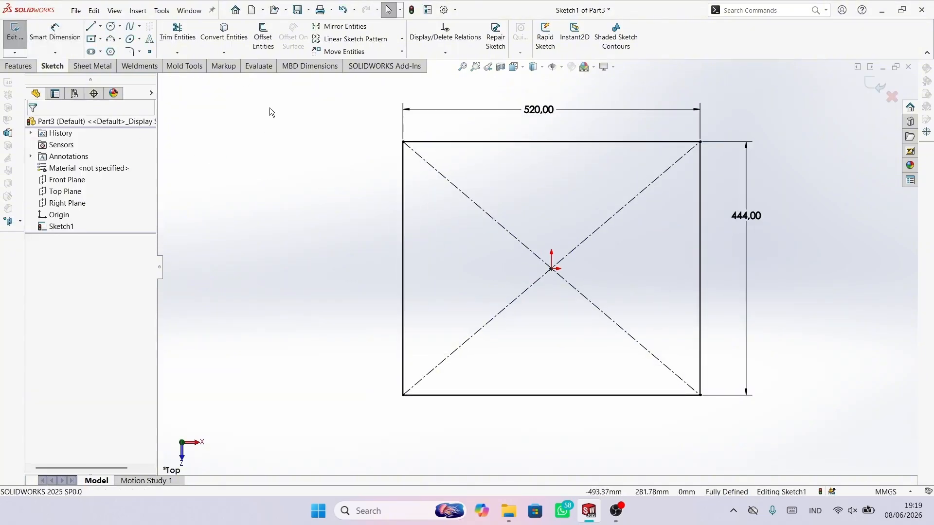
# Step: Offset the rectangle's left side outward twice, once by 300 mm and once by 230 mm
pyautogui.click(263, 41)
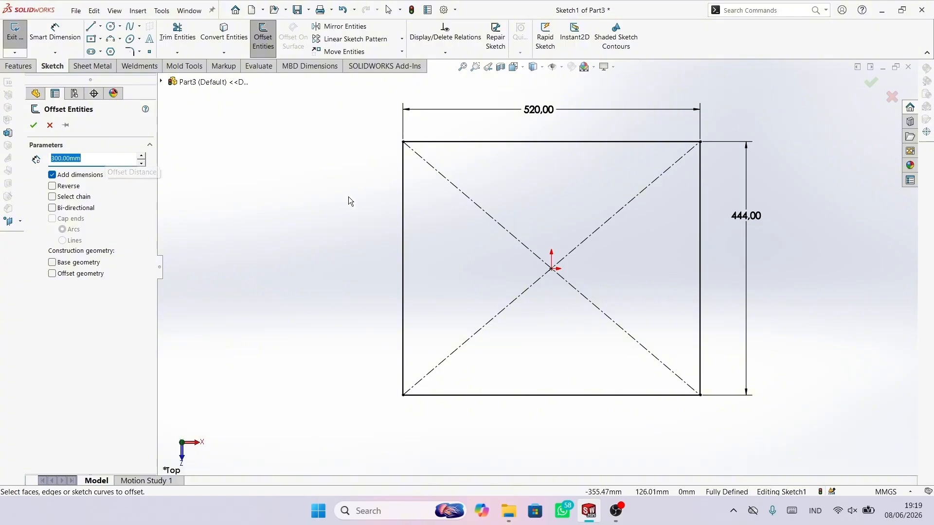
pyautogui.click(403, 175)
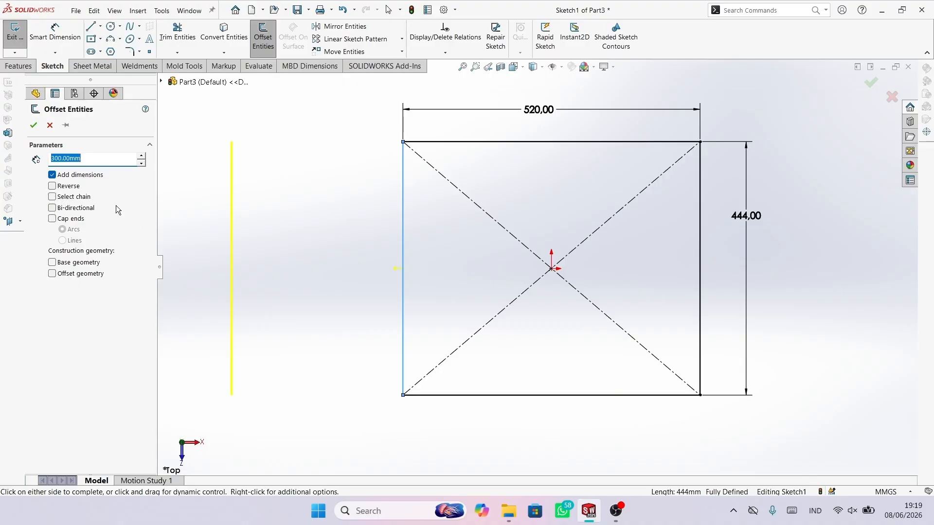
pyautogui.click(35, 127)
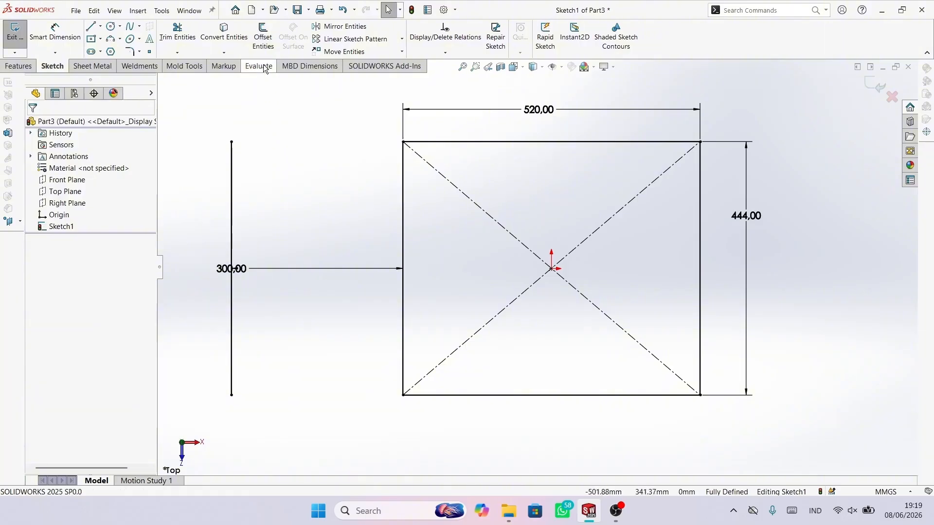
pyautogui.click(263, 37)
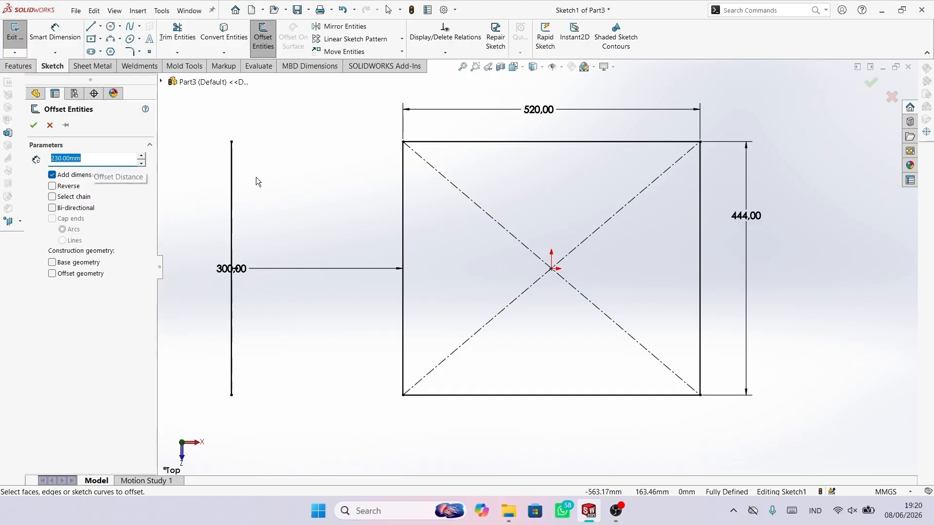
pyautogui.click(404, 178)
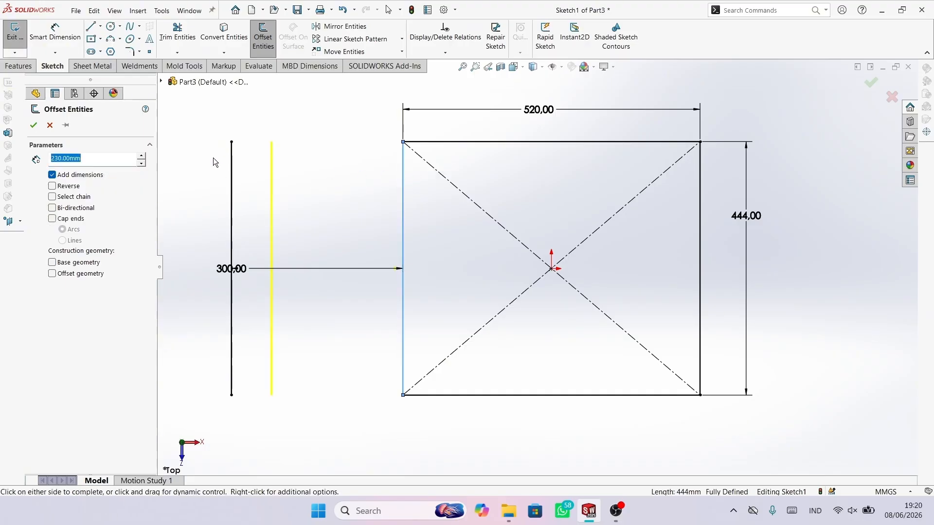
pyautogui.click(230, 123)
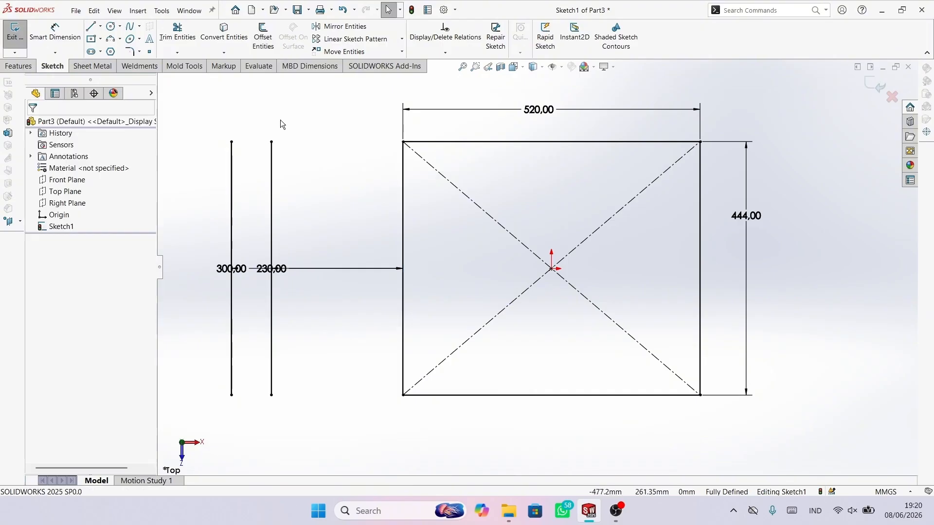
# Step: Reposition the 230 mm and 300 mm offset dimensions so they no longer overlap the offset lines
pyautogui.moveTo(272, 268); pyautogui.dragTo(327, 346)
pyautogui.moveTo(232, 269); pyautogui.dragTo(178, 279)
pyautogui.click(184, 221)
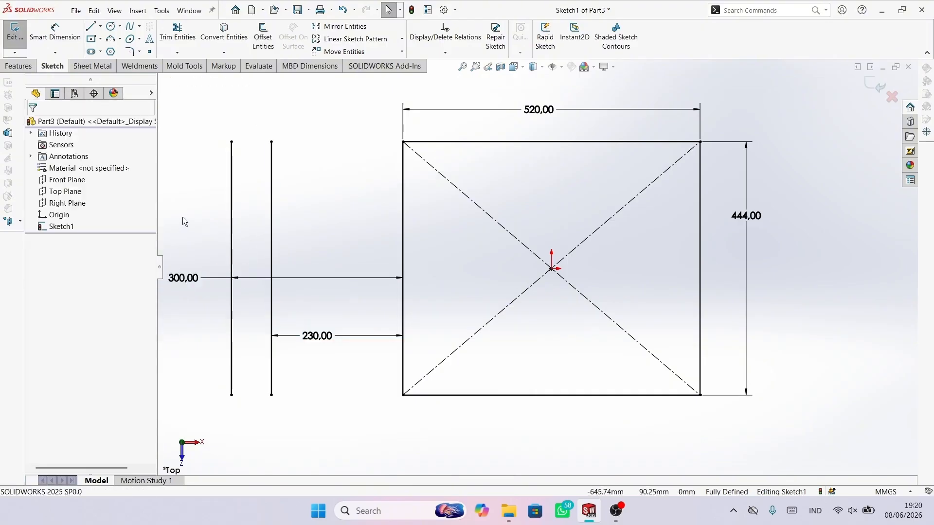
# Step: Connect both ends of the outermost offset line to the rectangle's left corners with two 300 mm horizontal lines
pyautogui.click(92, 24)
pyautogui.moveTo(232, 142); pyautogui.dragTo(403, 142)
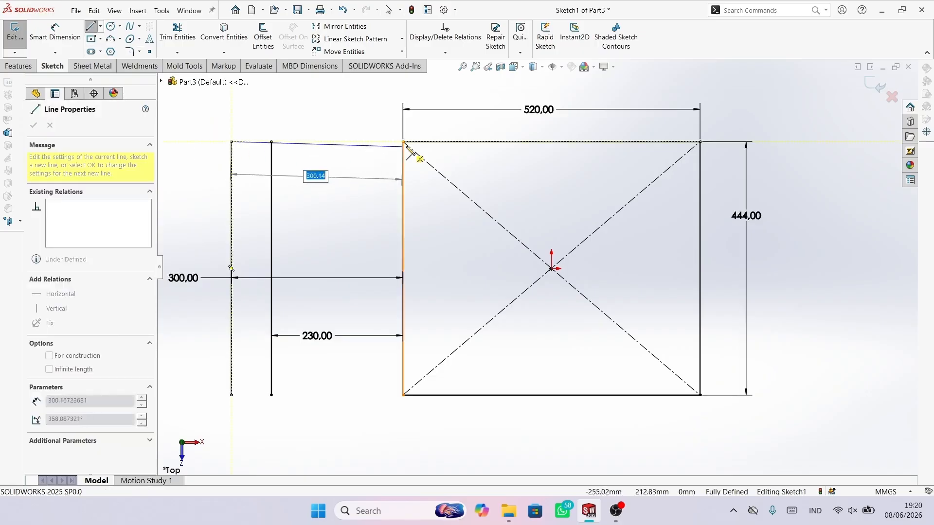
pyautogui.rightClick(352, 118)
pyautogui.click(379, 125)
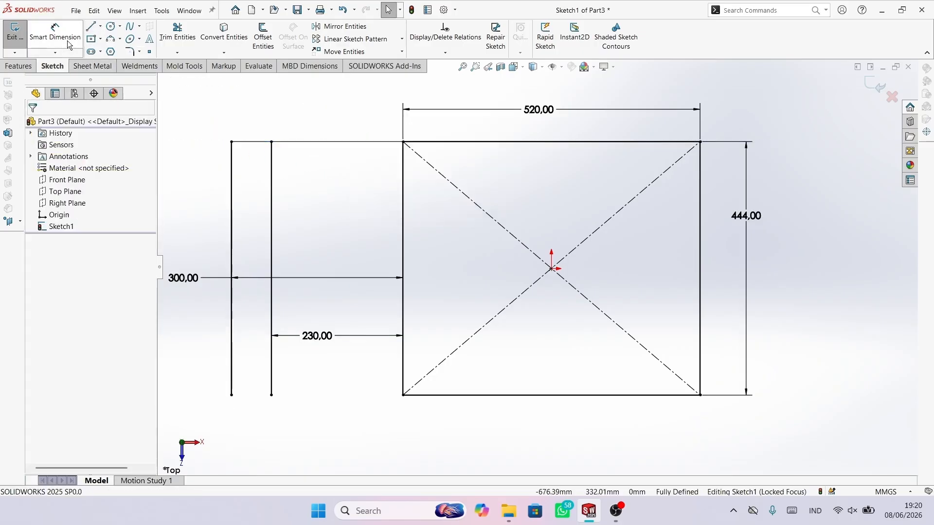
pyautogui.click(91, 26)
pyautogui.moveTo(232, 395); pyautogui.dragTo(402, 395)
pyautogui.rightClick(474, 412)
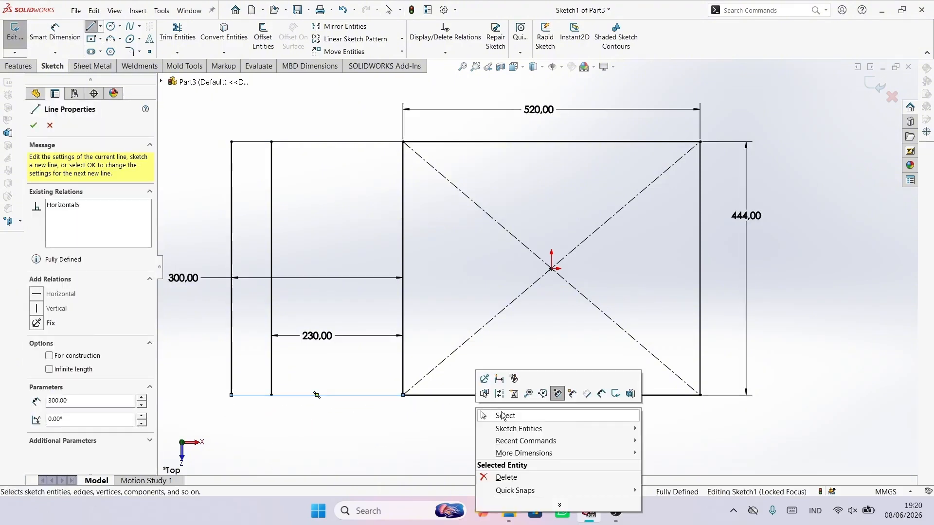
pyautogui.click(506, 412)
# Step: Exit the base sketch and start a new 3D sketch
pyautogui.press('z')
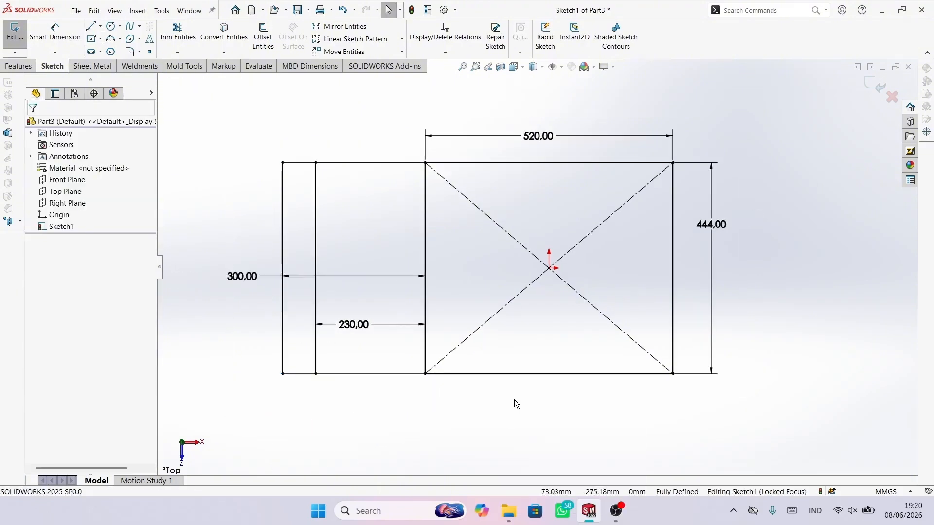
pyautogui.scroll(-1, 515, 398)
pyautogui.scroll(1, 514, 399)
pyautogui.moveTo(514, 400)
pyautogui.mouseDown(button='middle')
pyautogui.moveTo(516, 323)
pyautogui.moveTo(765, 237)
pyautogui.mouseUp(button='middle')
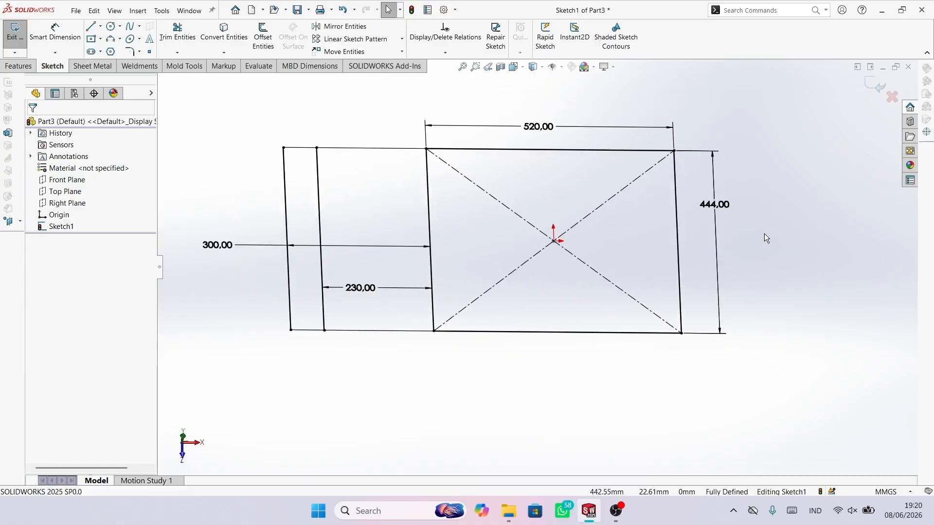
pyautogui.click(874, 87)
pyautogui.moveTo(387, 267); pyautogui.dragTo(381, 214, button='middle')
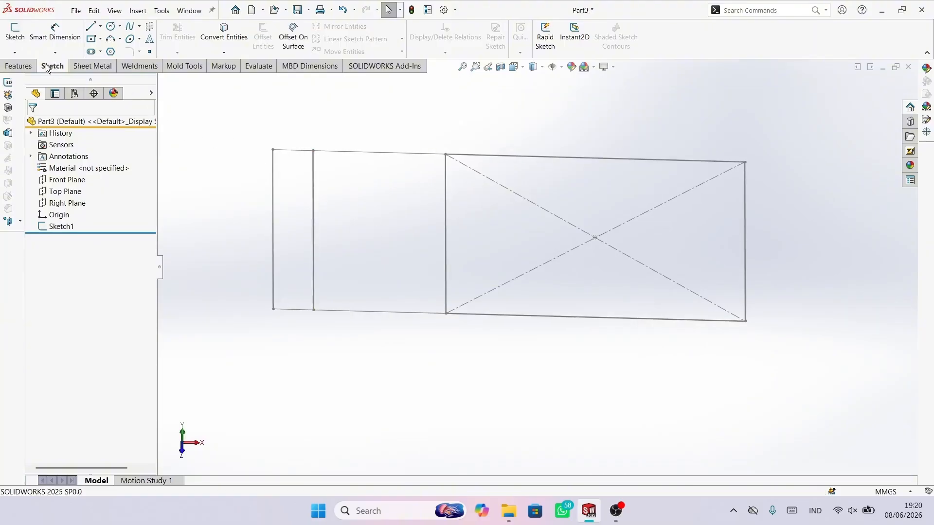
pyautogui.click(15, 53)
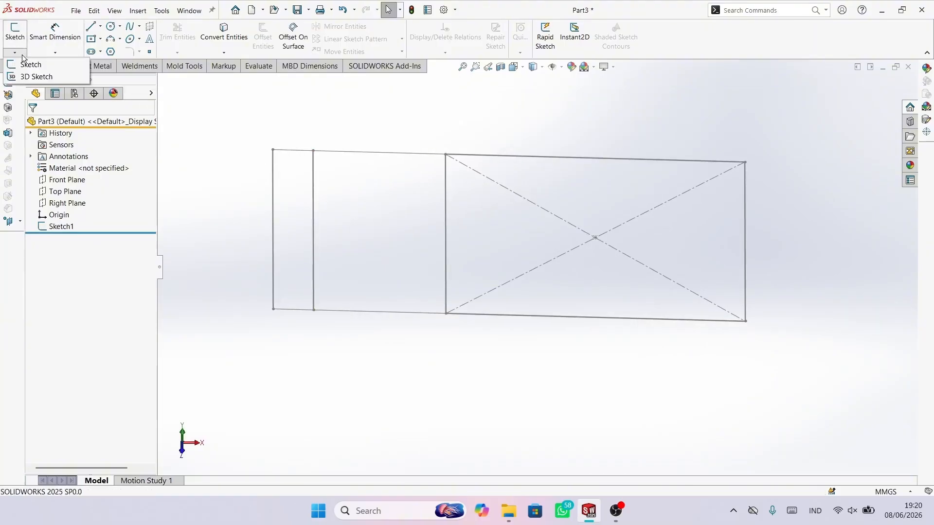
pyautogui.click(36, 76)
pyautogui.scroll(-3, 760, 226)
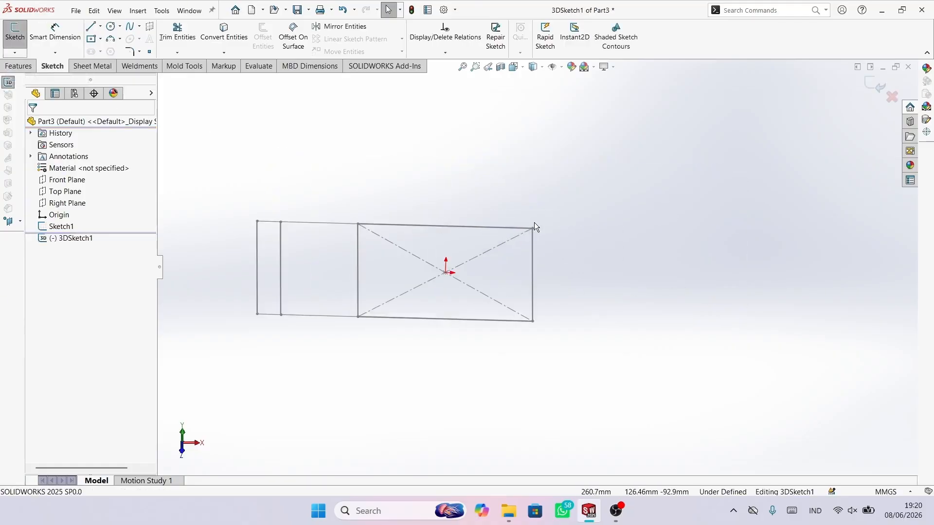
# Step: Draw a construction centerline about 430 mm long from the origin upward along the Y axis
pyautogui.click(100, 26)
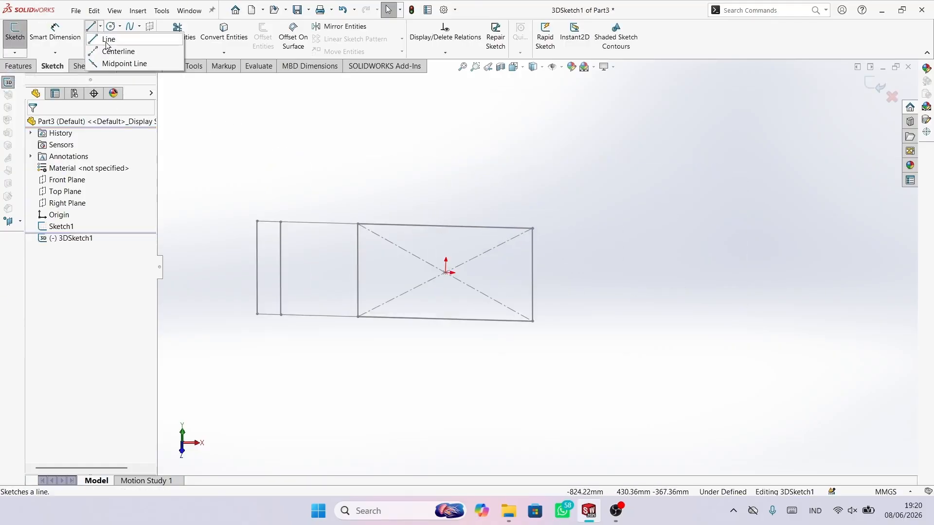
pyautogui.click(109, 50)
pyautogui.scroll(-3, 456, 281)
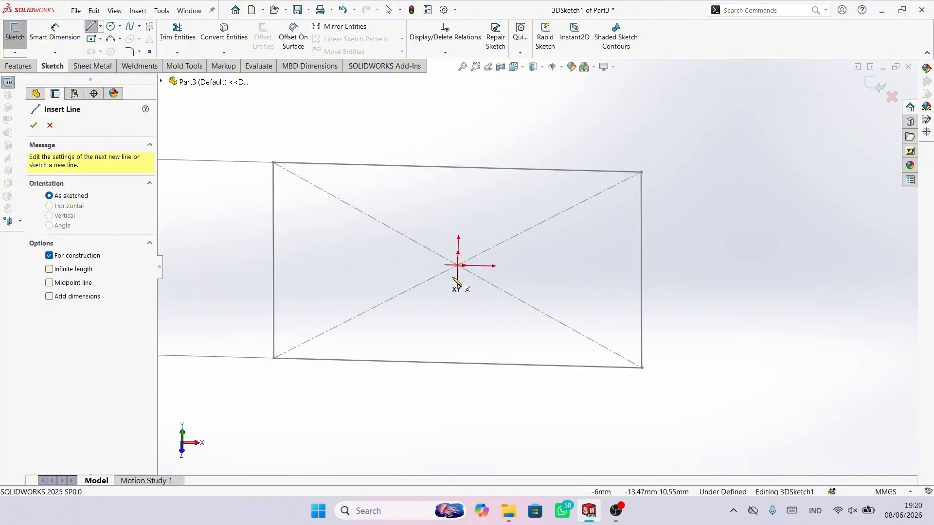
pyautogui.click(457, 265)
pyautogui.scroll(3, 539, 268)
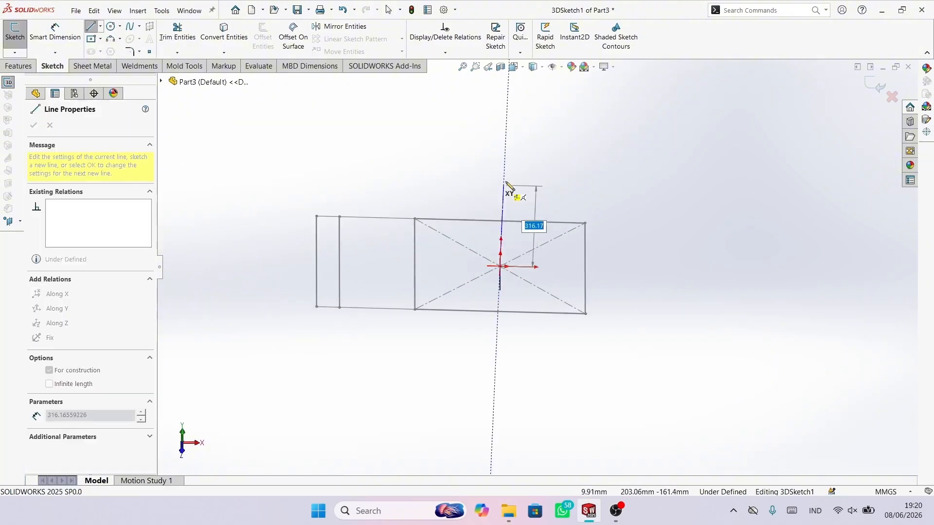
pyautogui.click(505, 156)
pyautogui.rightClick(541, 139)
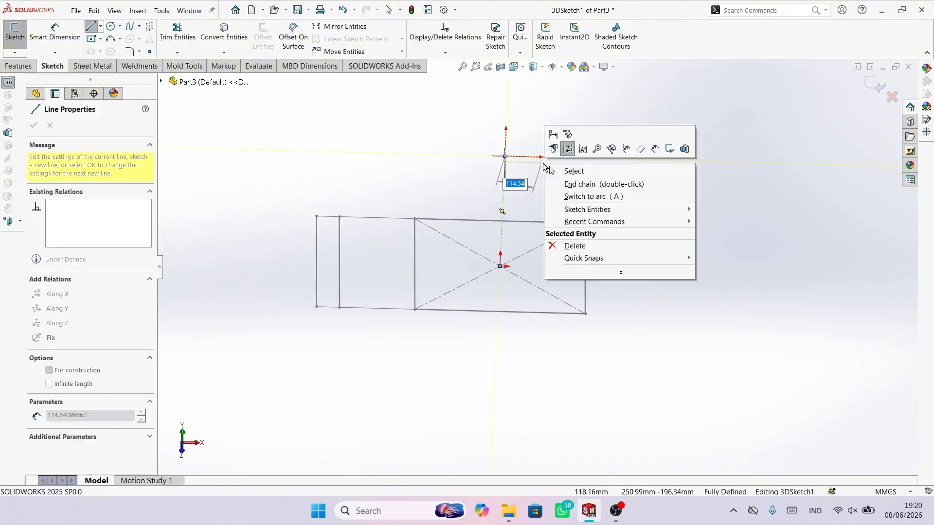
pyautogui.click(558, 184)
pyautogui.press('Escape')
# Step: Dimension the vertical centerline's length at 469 mm
pyautogui.moveTo(558, 184)
pyautogui.mouseDown(button='middle')
pyautogui.moveTo(480, 248)
pyautogui.moveTo(461, 214)
pyautogui.moveTo(411, 267)
pyautogui.moveTo(463, 294)
pyautogui.moveTo(499, 250)
pyautogui.mouseUp(button='middle')
pyautogui.moveTo(443, 220); pyautogui.dragTo(451, 218, button='middle')
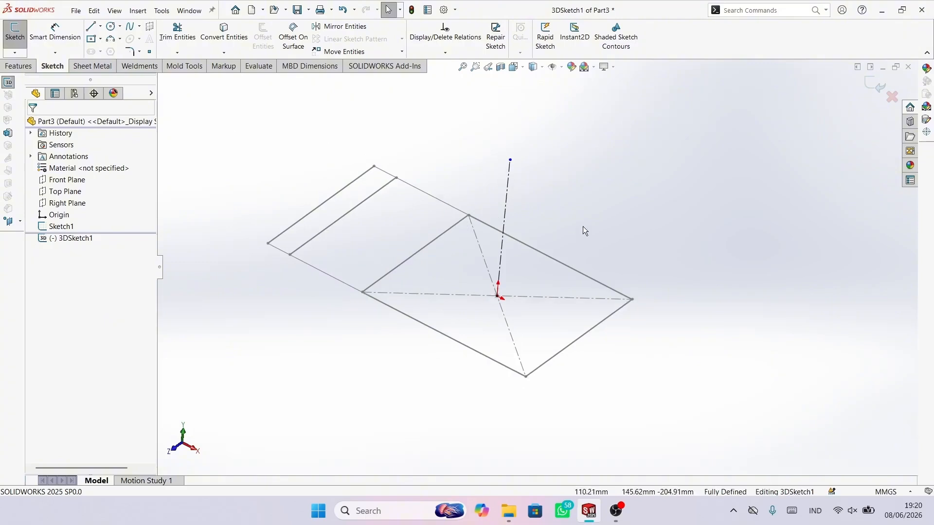
pyautogui.moveTo(583, 226); pyautogui.dragTo(549, 141, button='right')
pyautogui.click(506, 197)
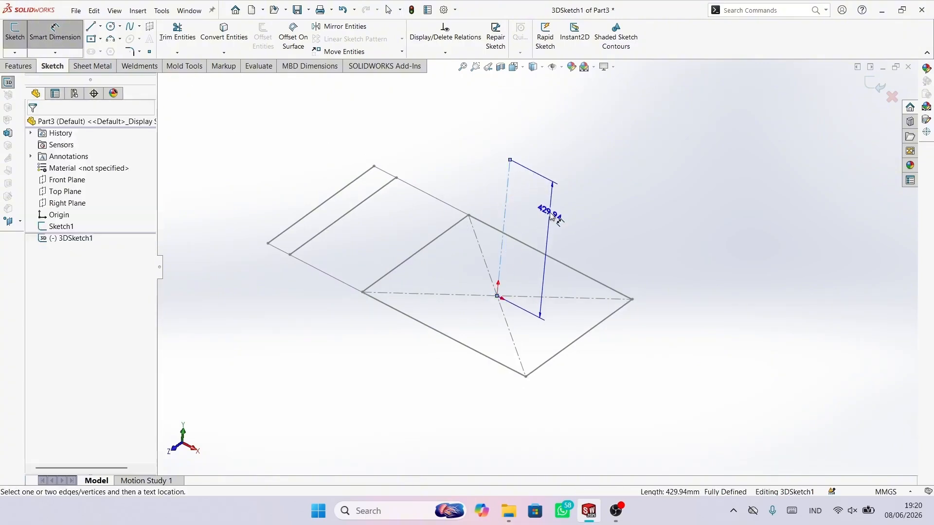
pyautogui.click(549, 210)
pyautogui.write('469')
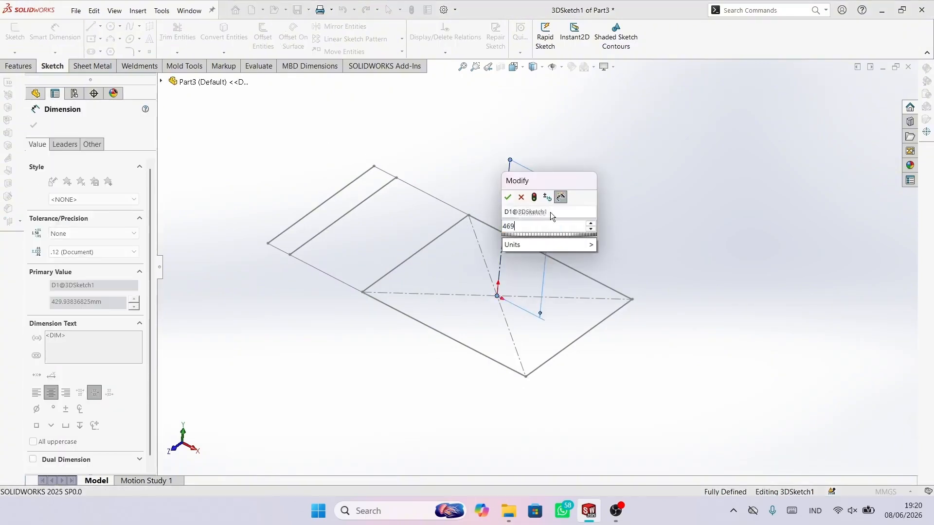
pyautogui.press('Return')
pyautogui.scroll(-1, 565, 225)
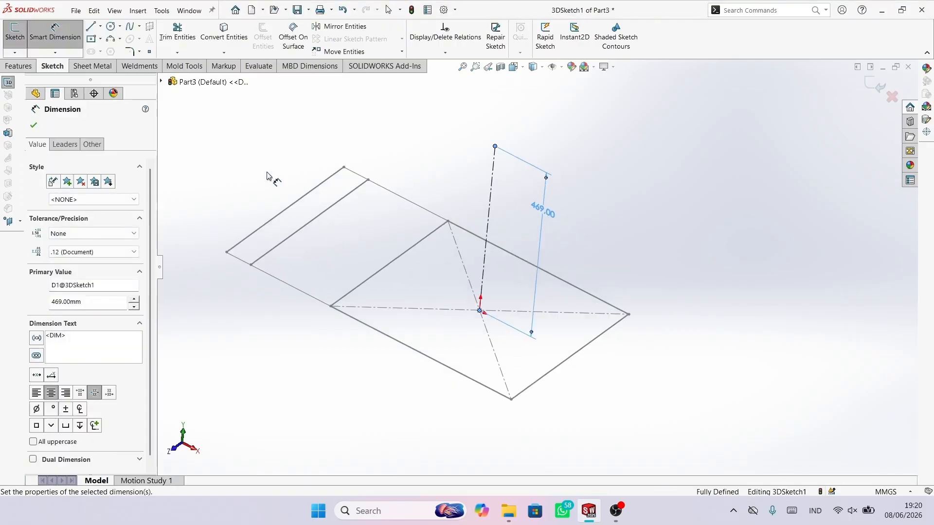
pyautogui.click(34, 126)
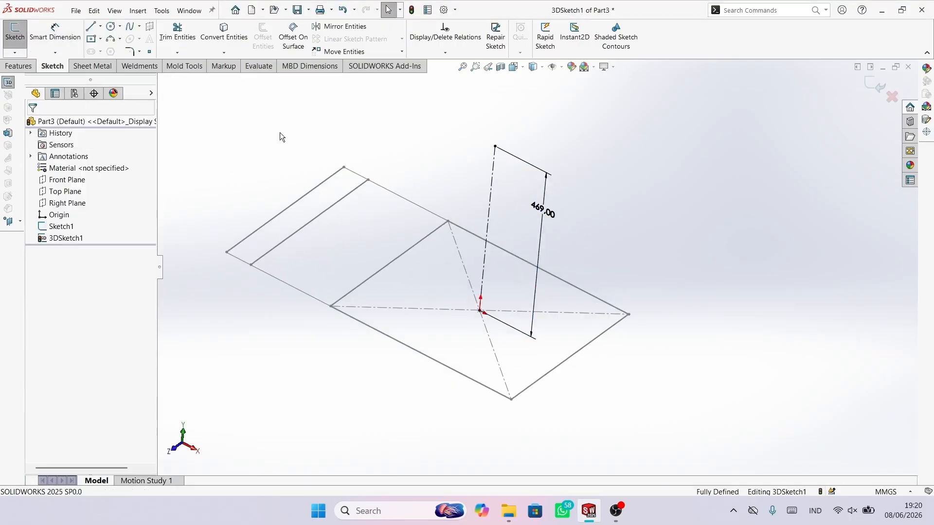
# Step: Draw a center rectangle in the ZX plane, centered on the upper end of the vertical centerline
pyautogui.click(91, 39)
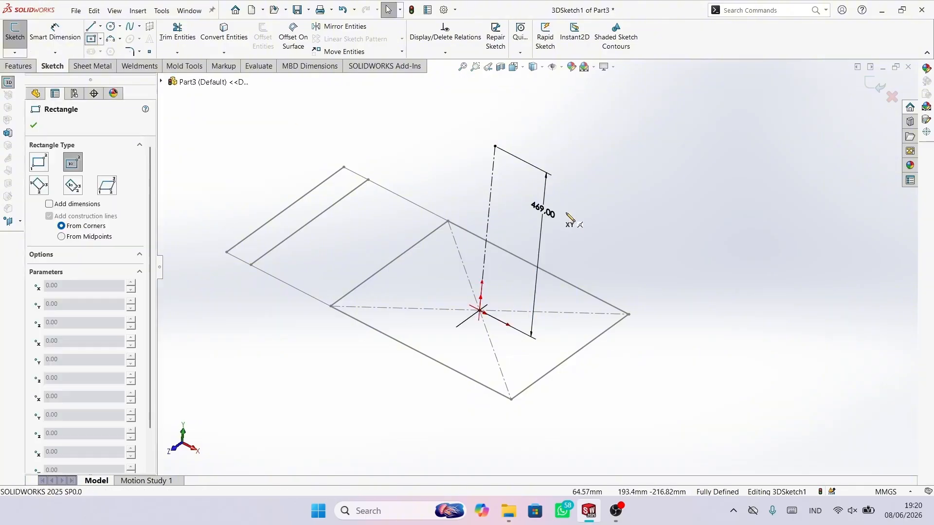
pyautogui.moveTo(569, 218); pyautogui.dragTo(565, 287, button='middle')
pyautogui.click(540, 269)
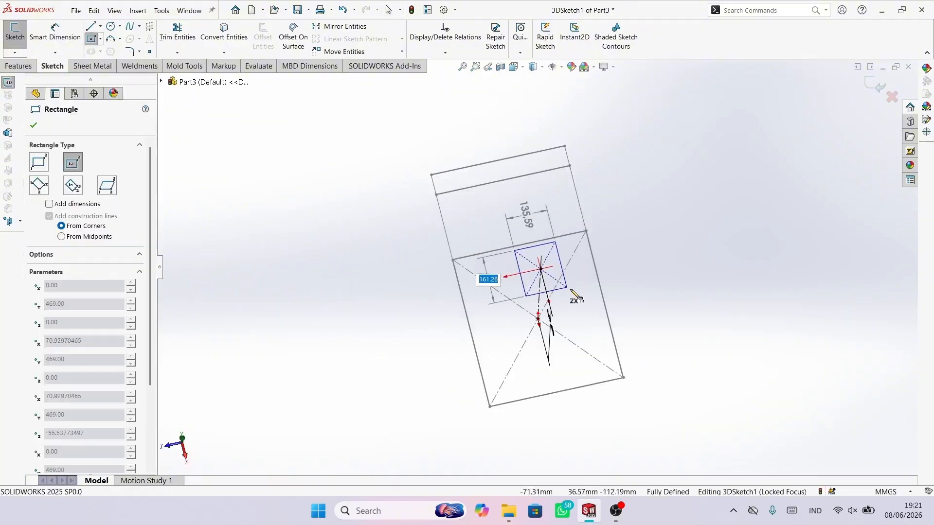
pyautogui.click(604, 316)
pyautogui.press('Escape')
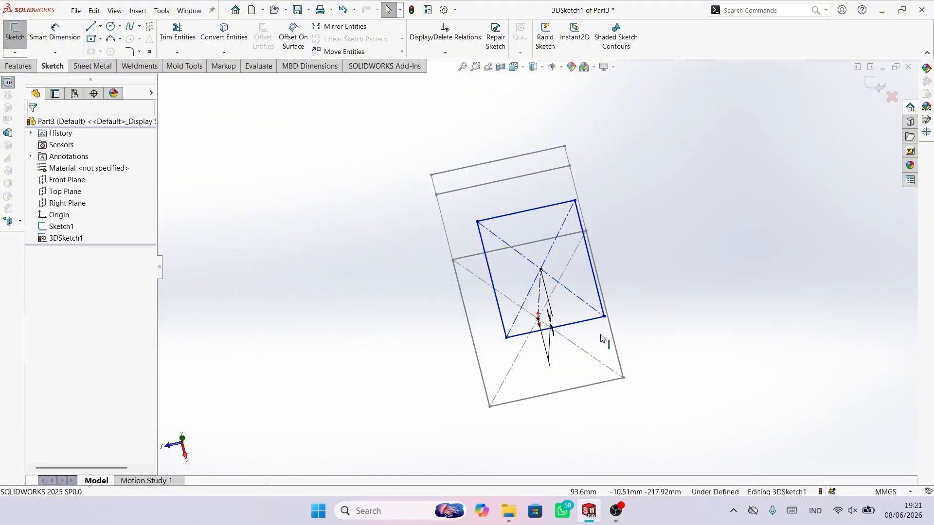
# Step: Dimension the long side of the upper rectangle at 520 mm
pyautogui.moveTo(604, 338)
pyautogui.mouseDown(button='middle')
pyautogui.moveTo(585, 254)
pyautogui.moveTo(628, 332)
pyautogui.moveTo(548, 264)
pyautogui.moveTo(574, 246)
pyautogui.moveTo(540, 262)
pyautogui.mouseUp(button='middle')
pyautogui.click(67, 45)
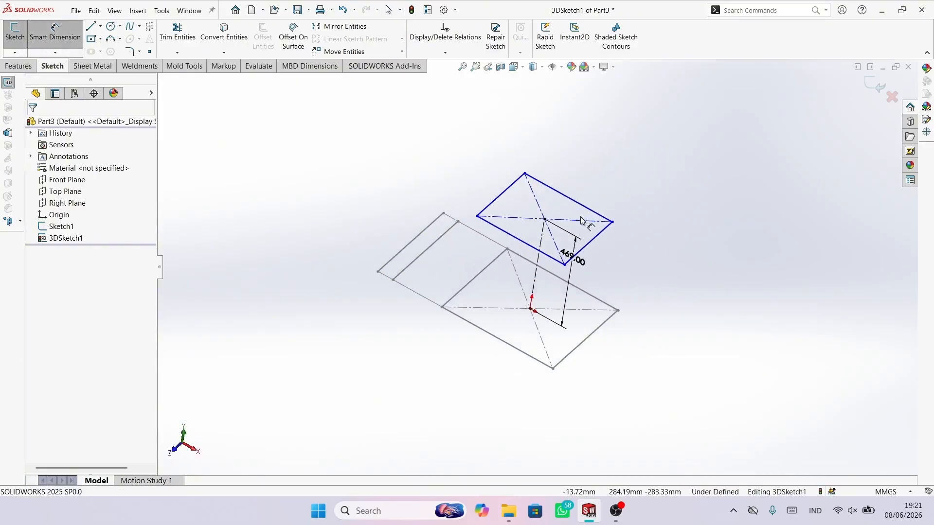
pyautogui.click(576, 202)
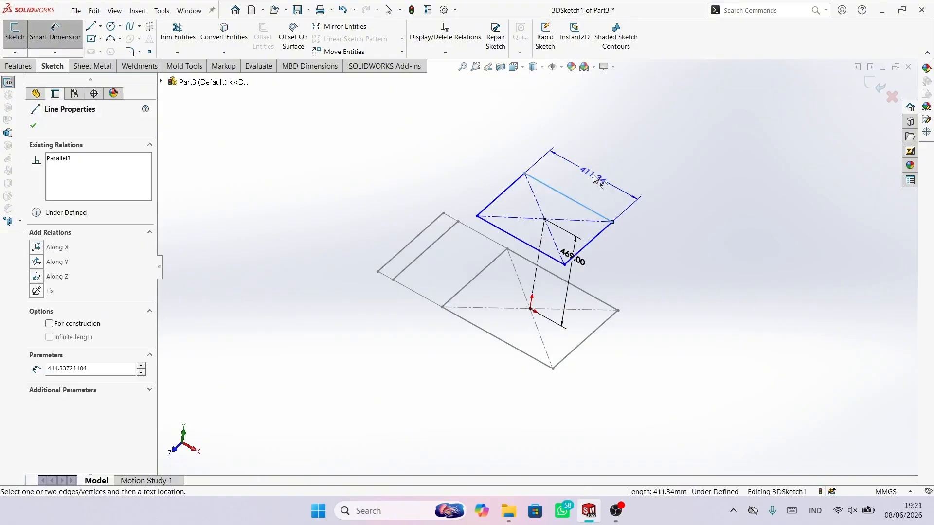
pyautogui.click(657, 209)
pyautogui.write('520')
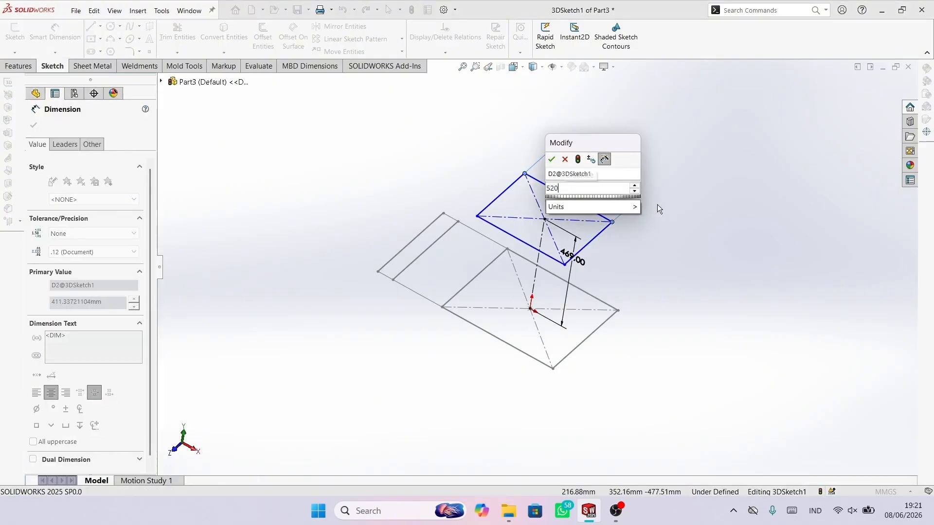
pyautogui.press('Return')
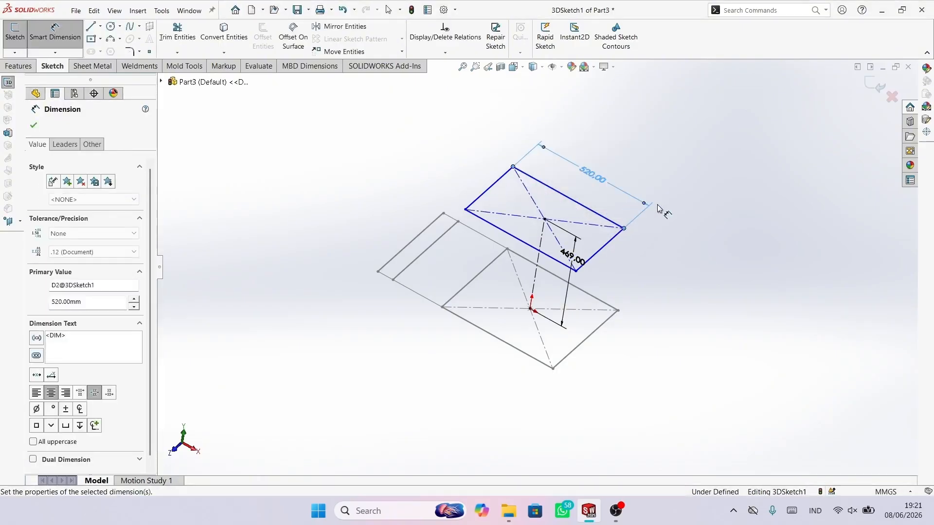
# Step: Dimension the short side of the upper rectangle at 372 mm and finish dimensioning
pyautogui.click(602, 248)
pyautogui.click(679, 292)
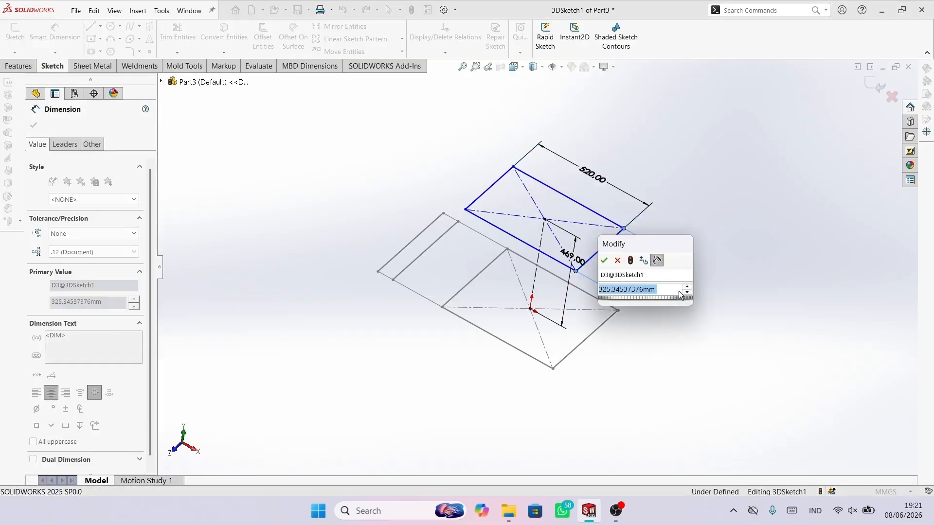
pyautogui.write('372')
pyautogui.press('Return')
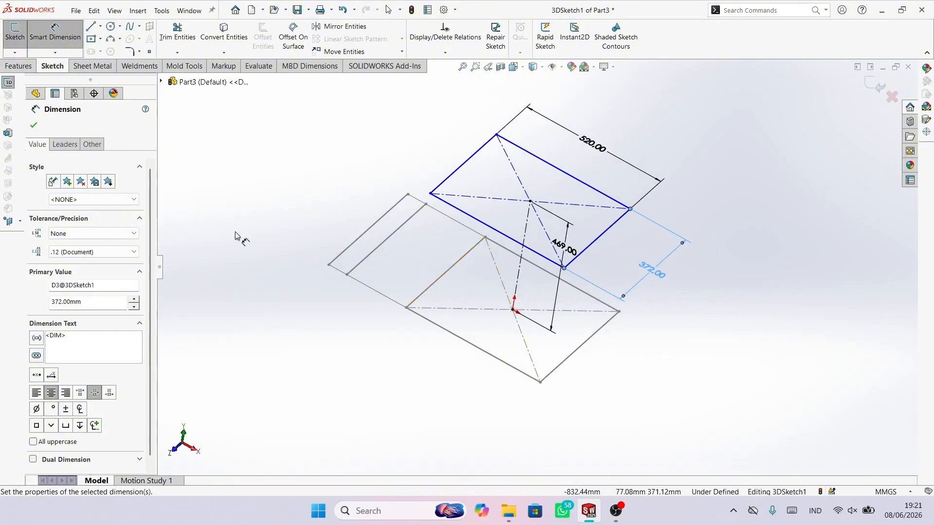
pyautogui.click(33, 128)
# Step: Draw a leg line from the upper rectangle's +X, +Z corner to the matching corner of the base rectangle
pyautogui.moveTo(559, 350)
pyautogui.mouseDown(button='middle')
pyautogui.moveTo(629, 392)
pyautogui.moveTo(579, 349)
pyautogui.moveTo(711, 459)
pyautogui.moveTo(573, 392)
pyautogui.moveTo(509, 263)
pyautogui.moveTo(494, 286)
pyautogui.moveTo(551, 338)
pyautogui.moveTo(504, 347)
pyautogui.moveTo(481, 336)
pyautogui.mouseUp(button='middle')
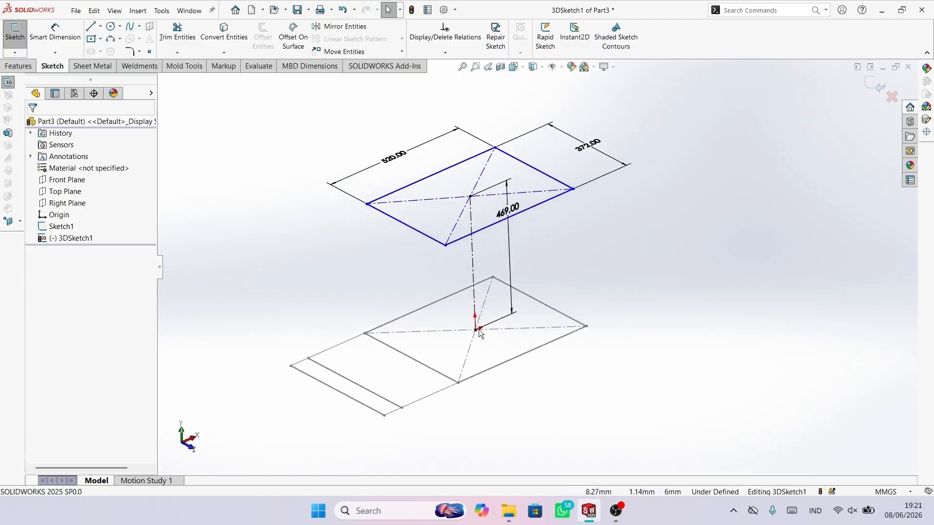
pyautogui.click(91, 30)
pyautogui.moveTo(563, 310); pyautogui.dragTo(589, 251, button='middle')
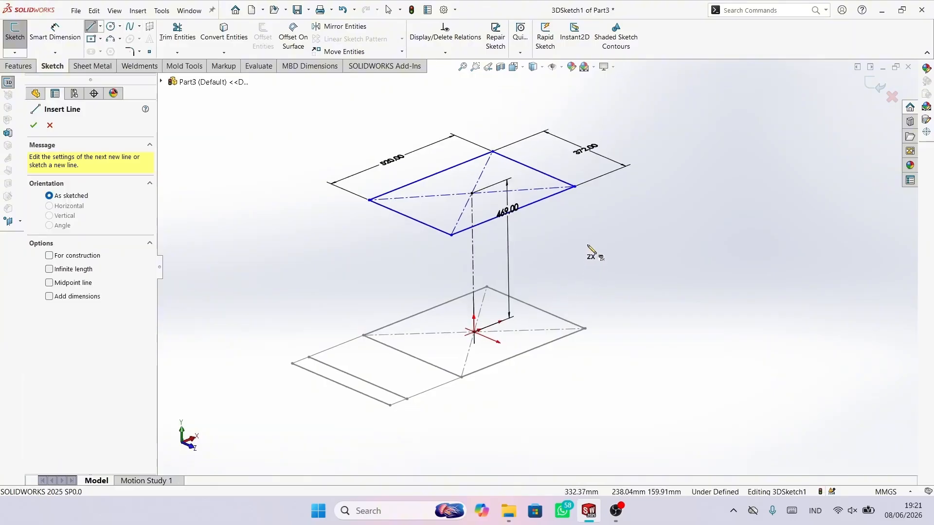
pyautogui.click(574, 187)
pyautogui.click(584, 329)
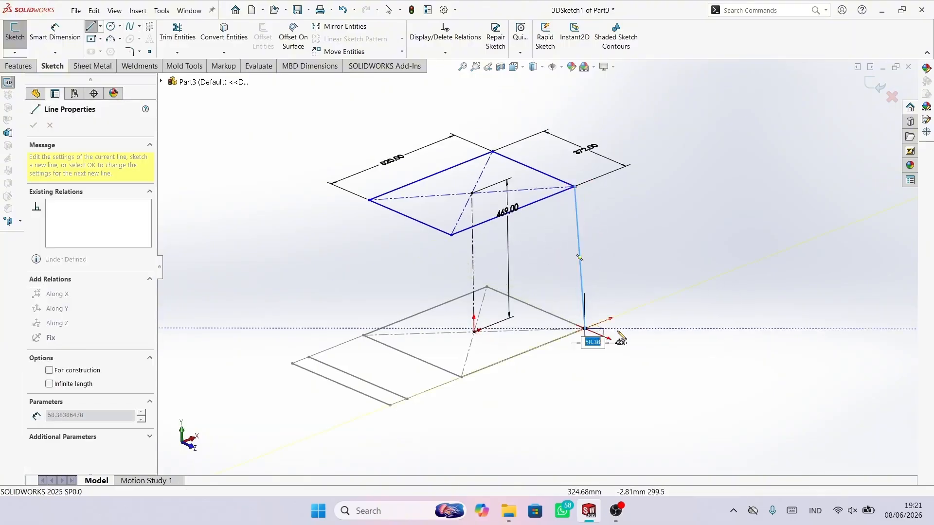
pyautogui.rightClick(630, 333)
pyautogui.click(643, 336)
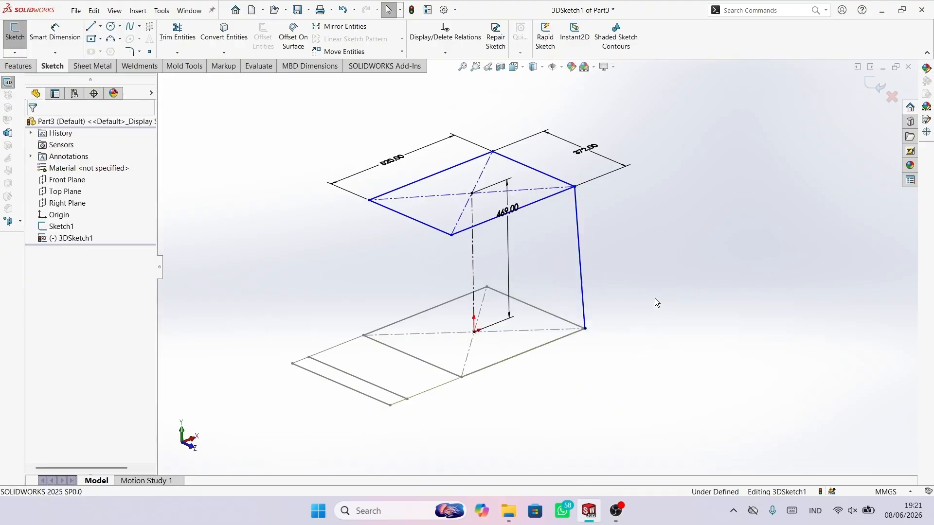
# Step: Draw a second leg line joining the -X, +Z corners of the upper and base rectangles
pyautogui.press('l')
pyautogui.click(451, 234)
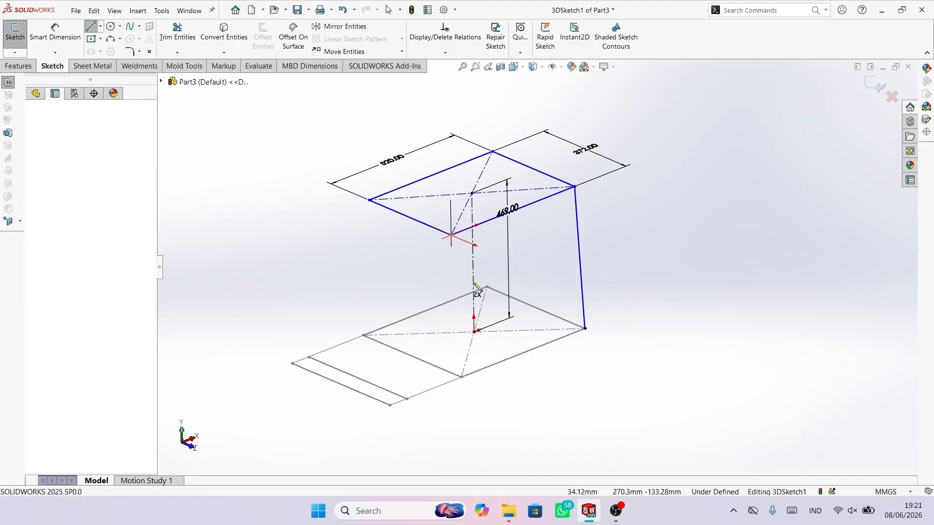
pyautogui.click(461, 376)
pyautogui.rightClick(506, 382)
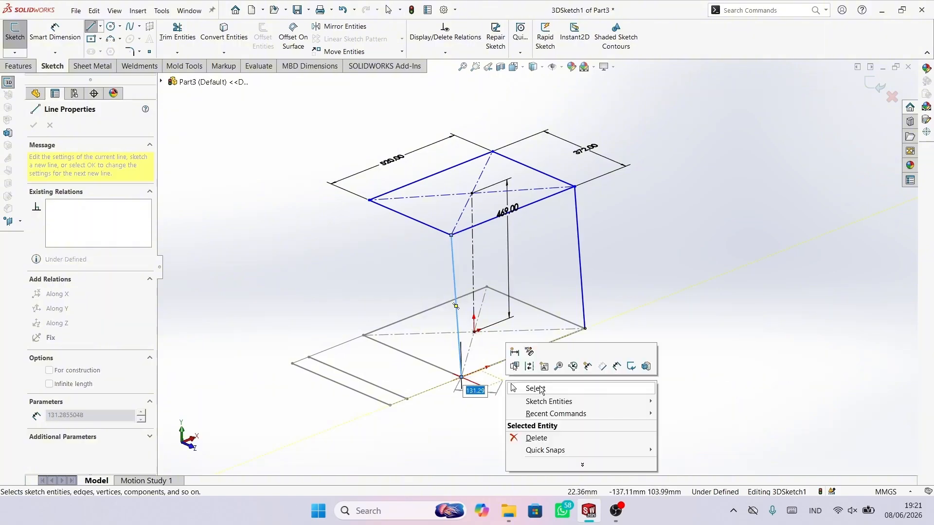
pyautogui.click(541, 389)
# Step: Draw a third leg line joining the -X, -Z corners of the upper and base rectangles
pyautogui.moveTo(541, 389); pyautogui.dragTo(502, 381, button='middle')
pyautogui.press('l')
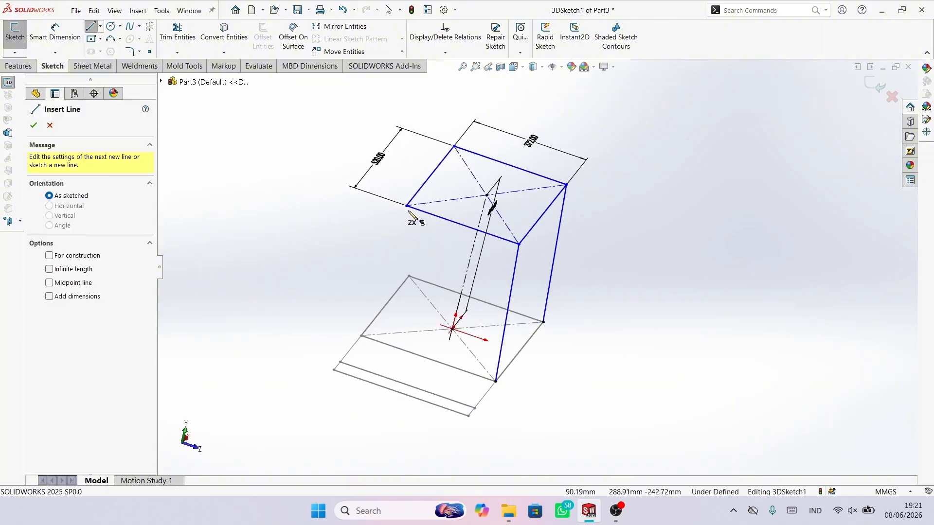
pyautogui.click(408, 207)
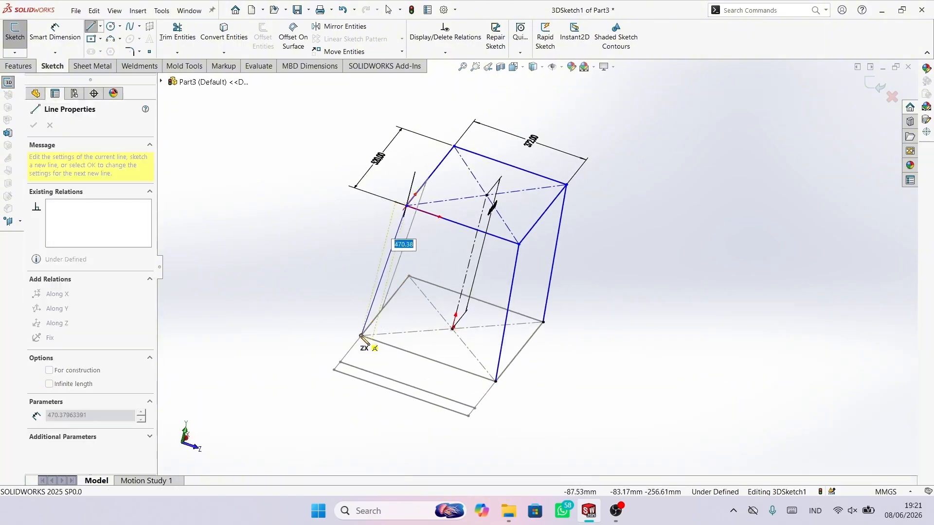
pyautogui.click(361, 335)
pyautogui.rightClick(331, 288)
pyautogui.click(340, 292)
# Step: Connect the remaining +X, -Z corners of the upper and base rectangles with a fourth leg line
pyautogui.moveTo(340, 293); pyautogui.dragTo(357, 301, button='middle')
pyautogui.scroll(-1, 357, 302)
pyautogui.press('l')
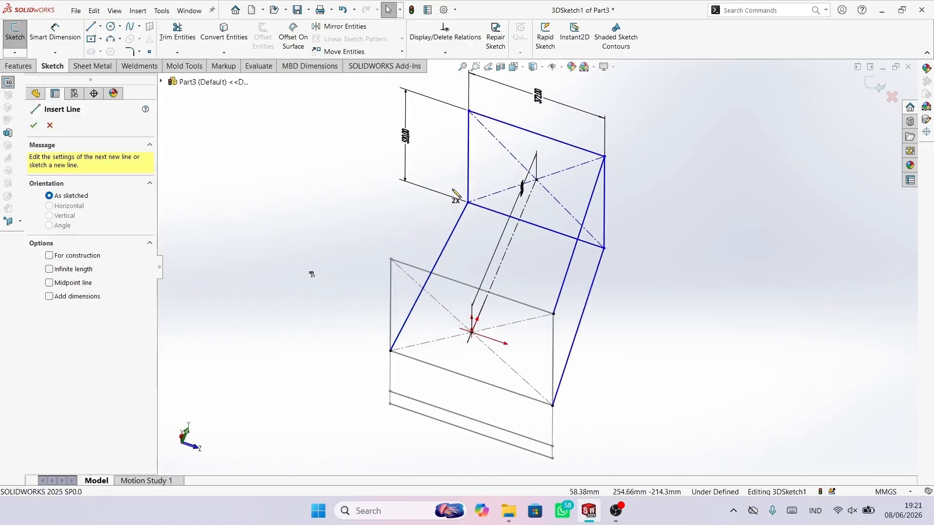
pyautogui.click(469, 111)
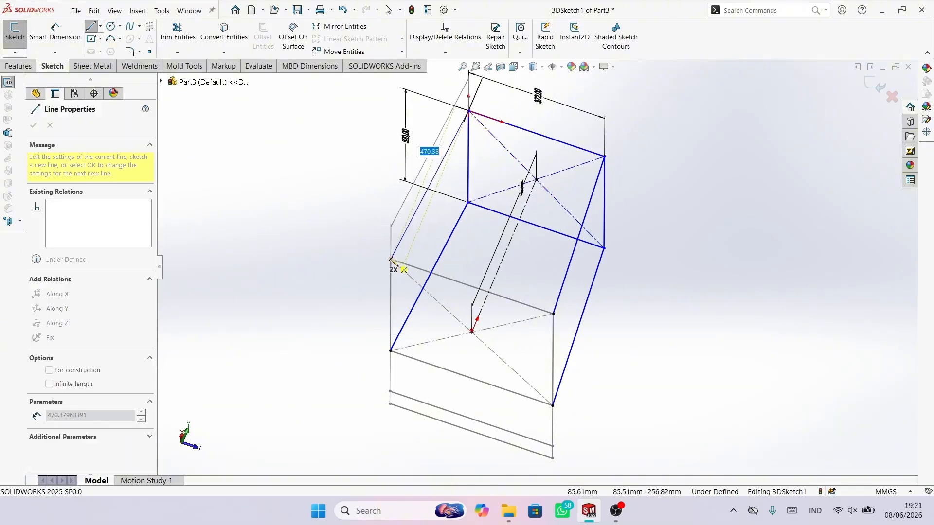
pyautogui.click(391, 258)
pyautogui.press('Escape')
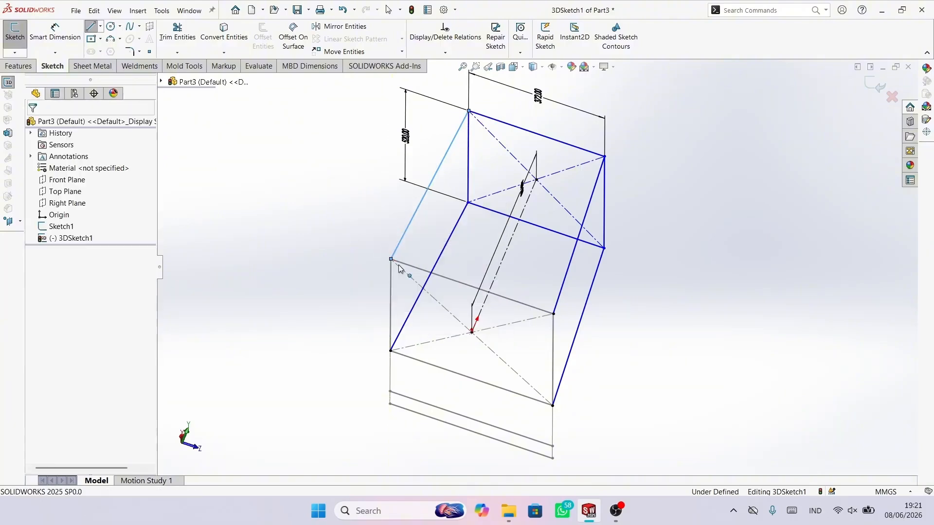
# Step: Draw a line about 646 mm long outward from the +X, +Z base corner, starting at the leg's lower end
pyautogui.moveTo(398, 264)
pyautogui.mouseDown(button='middle')
pyautogui.moveTo(498, 352)
pyautogui.moveTo(460, 369)
pyautogui.moveTo(496, 287)
pyautogui.moveTo(553, 293)
pyautogui.moveTo(520, 291)
pyautogui.mouseUp(button='middle')
pyautogui.scroll(3, 558, 302)
pyautogui.scroll(-6, 653, 329)
pyautogui.scroll(4, 442, 261)
pyautogui.moveTo(421, 260)
pyautogui.mouseDown(button='middle')
pyautogui.moveTo(437, 268)
pyautogui.moveTo(472, 223)
pyautogui.moveTo(441, 209)
pyautogui.mouseUp(button='middle')
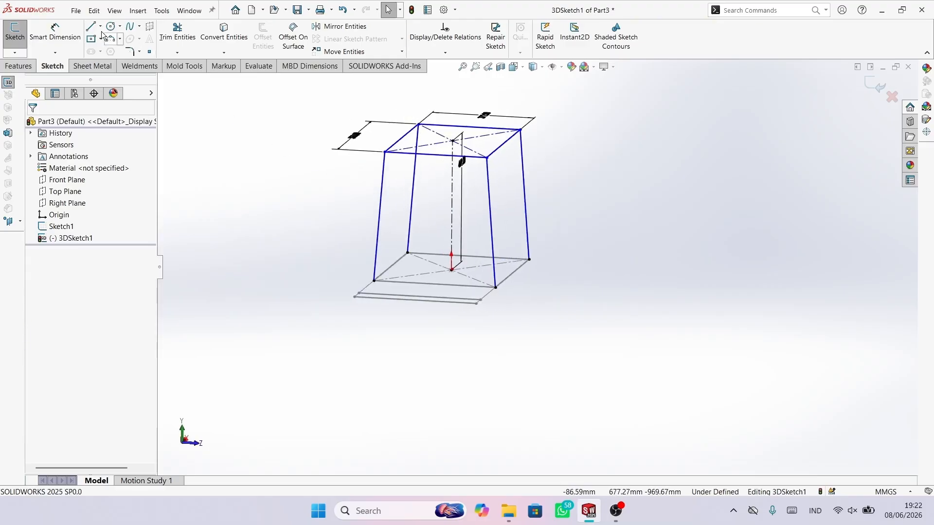
pyautogui.scroll(-3, 550, 221)
pyautogui.moveTo(527, 267); pyautogui.dragTo(515, 274, button='middle')
pyautogui.press('Escape')
pyautogui.hotkey('ctrl', 'z')
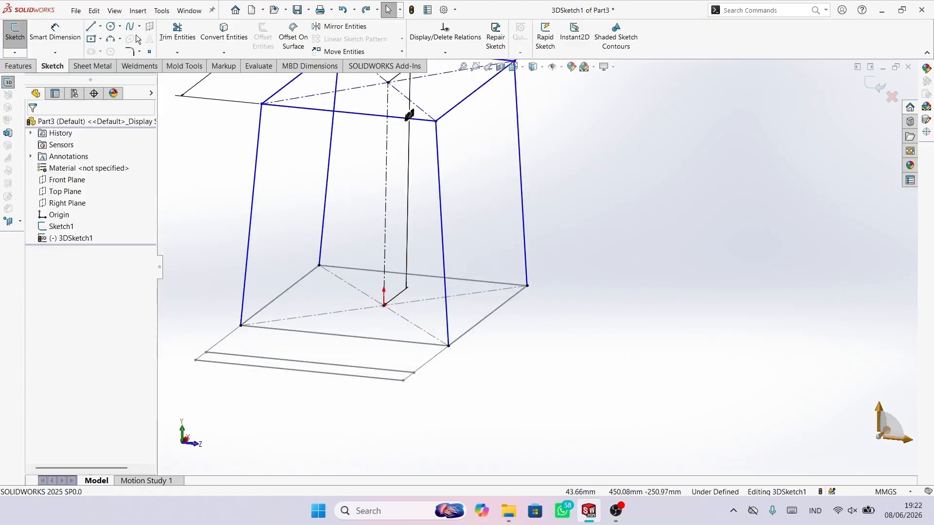
pyautogui.click(91, 28)
pyautogui.click(527, 286)
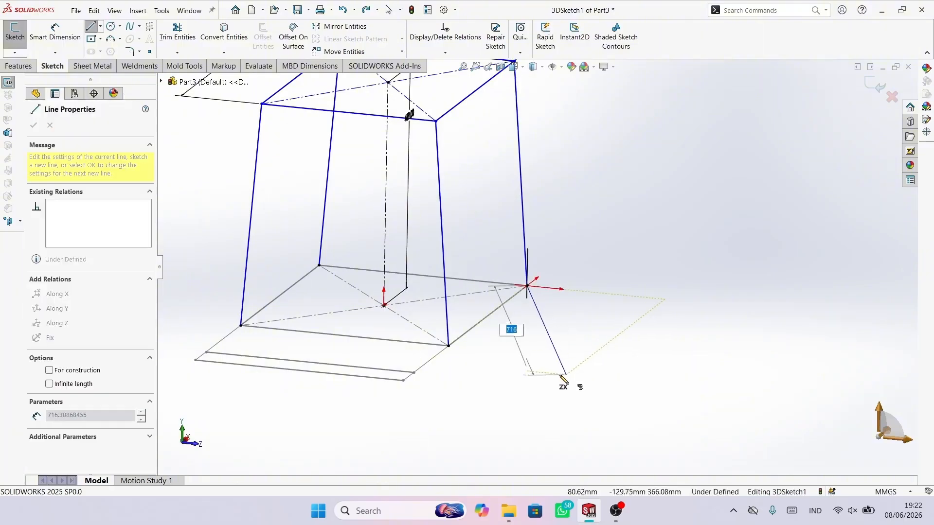
pyautogui.click(565, 366)
pyautogui.press('Escape')
pyautogui.moveTo(601, 359)
pyautogui.mouseDown(button='middle')
pyautogui.moveTo(558, 321)
pyautogui.moveTo(560, 338)
pyautogui.mouseUp(button='middle')
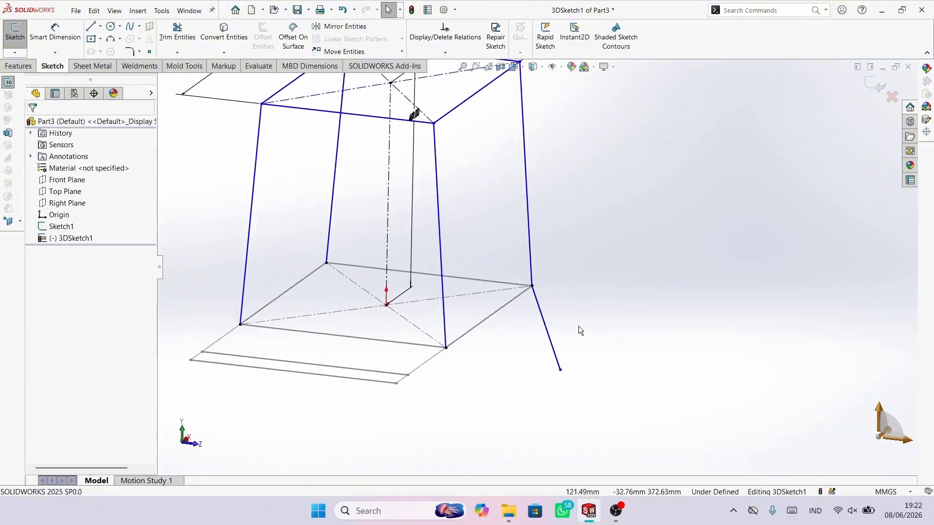
# Step: Make the new line at the +X, +Z base corner parallel to the leg line above it
pyautogui.click(546, 324)
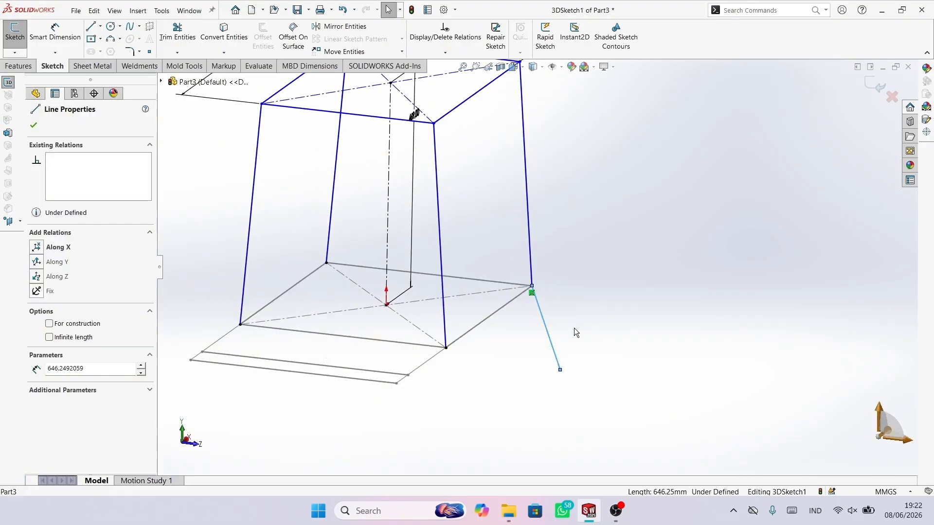
pyautogui.keyDown('ctrl'); pyautogui.click(526, 168); pyautogui.keyUp('ctrl')
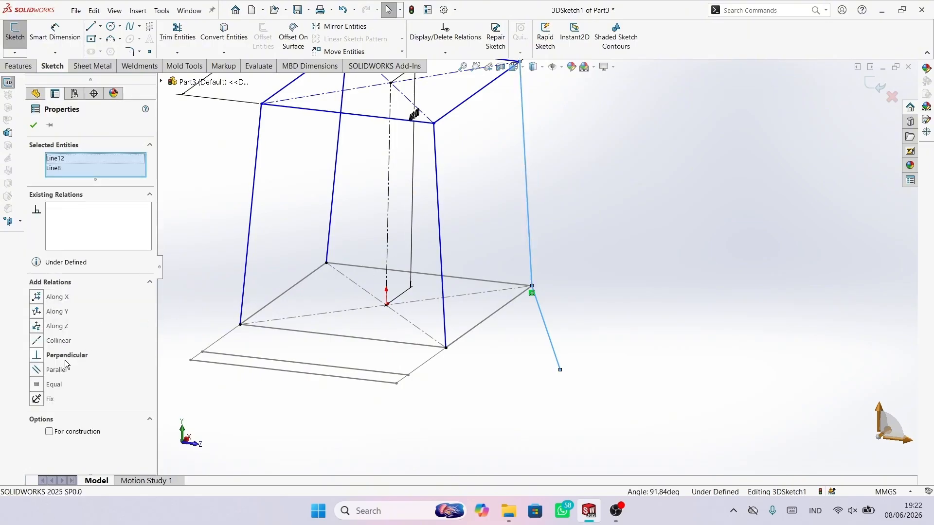
pyautogui.click(40, 371)
pyautogui.click(529, 448)
# Step: Dimension the leg extension below the +X, +Z base corner at 150 mm
pyautogui.scroll(5, 543, 383)
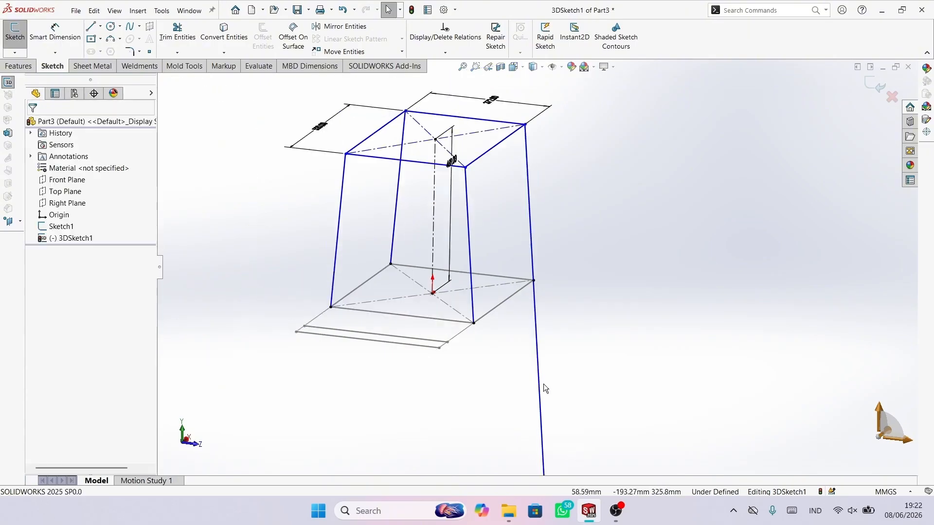
pyautogui.moveTo(523, 372)
pyautogui.mouseDown(button='middle')
pyautogui.moveTo(462, 363)
pyautogui.moveTo(517, 329)
pyautogui.moveTo(625, 314)
pyautogui.moveTo(578, 278)
pyautogui.moveTo(602, 253)
pyautogui.mouseUp(button='middle')
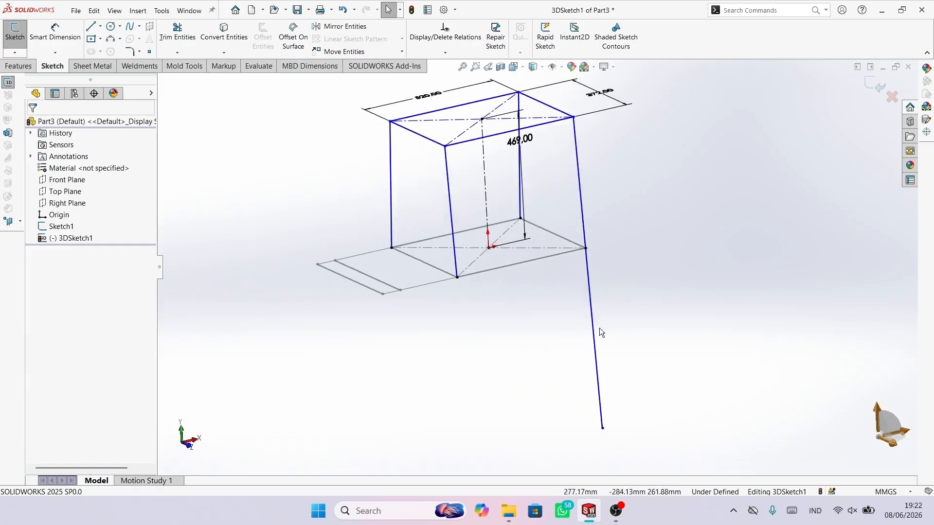
pyautogui.moveTo(599, 328); pyautogui.dragTo(616, 328, button='middle')
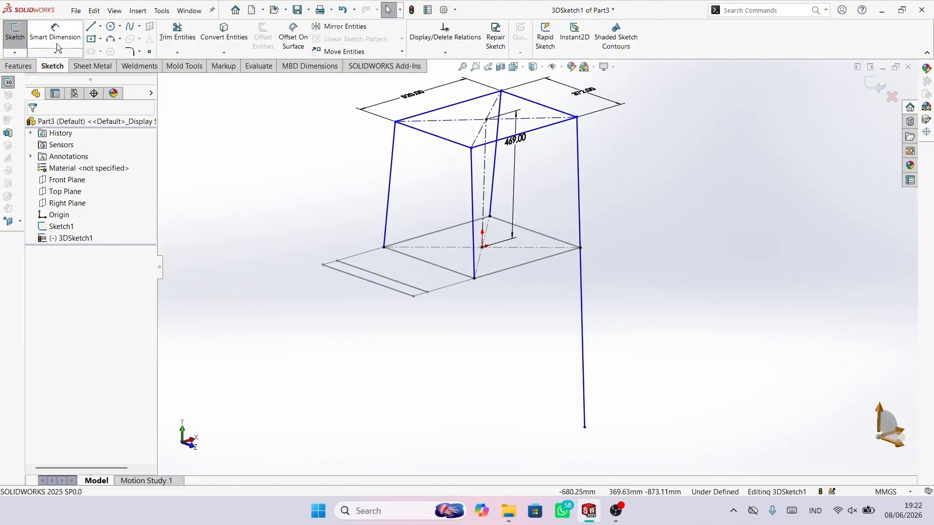
pyautogui.click(56, 43)
pyautogui.click(579, 311)
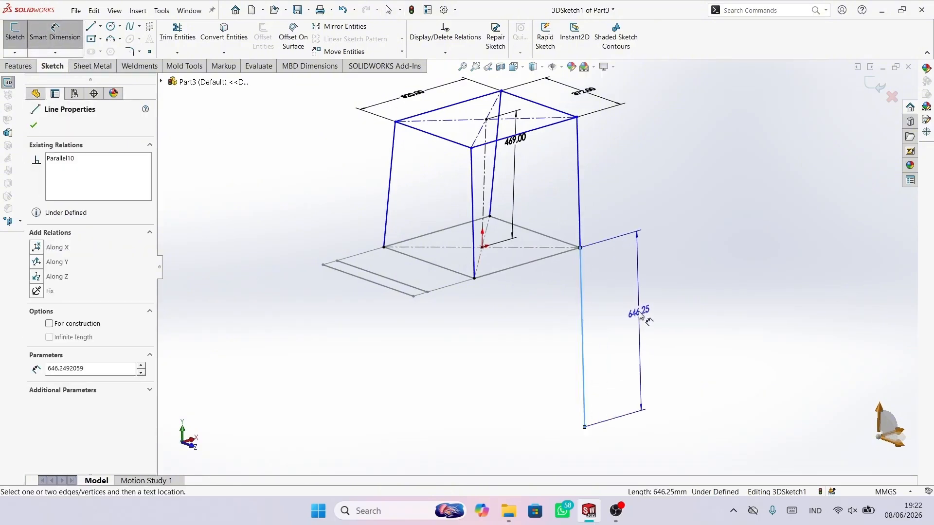
pyautogui.click(638, 312)
pyautogui.write('150')
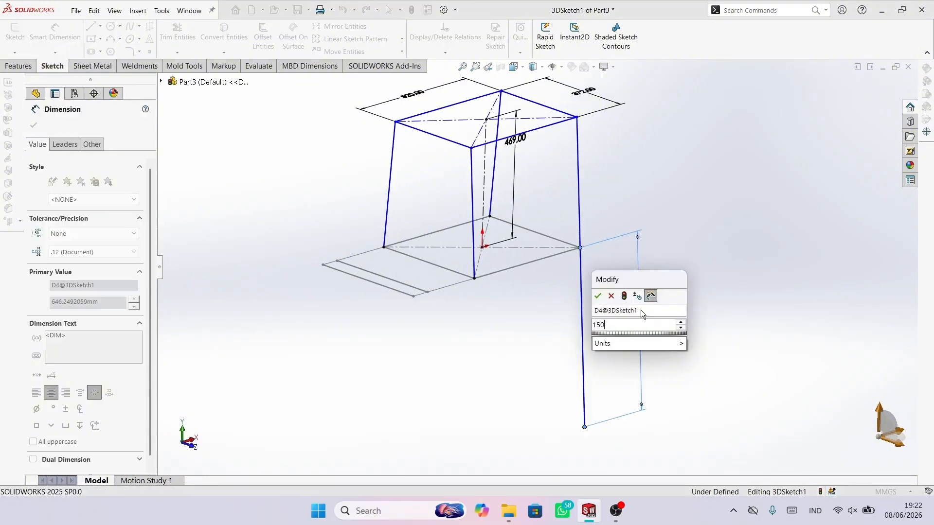
pyautogui.press('Return')
# Step: Draw a second extension line starting at the -X, +Z corner of the base rectangle
pyautogui.scroll(-2, 572, 281)
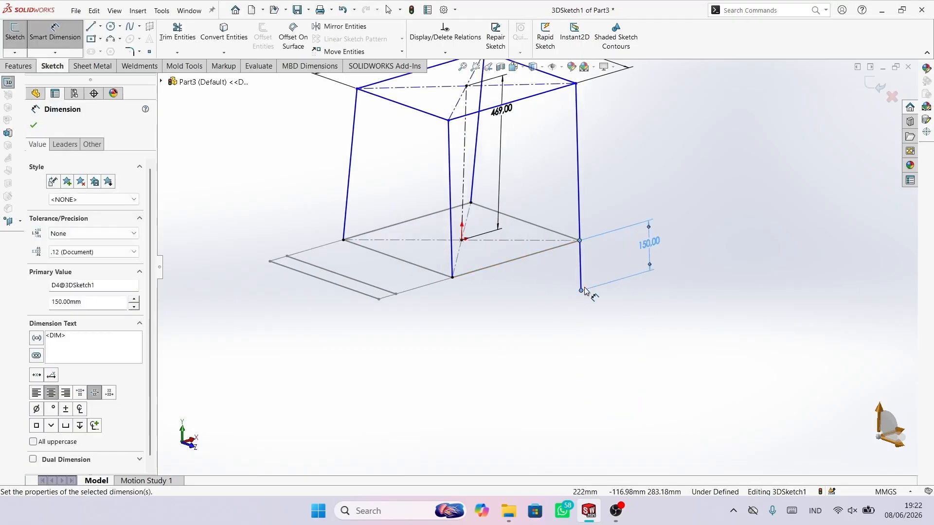
pyautogui.press('l')
pyautogui.click(452, 278)
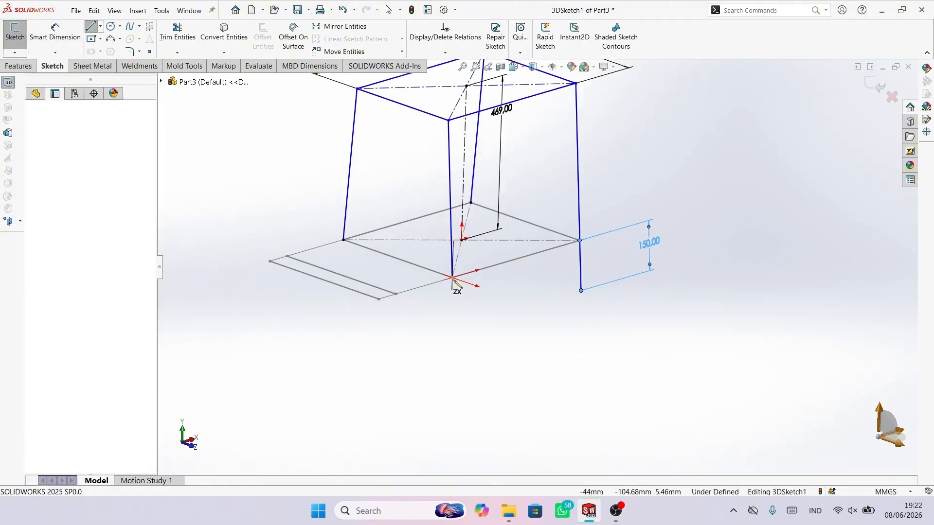
pyautogui.click(453, 329)
pyautogui.press('Escape')
# Step: Make the extension line at the -X, +Z base corner parallel to the leg line above it
pyautogui.moveTo(494, 333); pyautogui.dragTo(497, 331, button='middle')
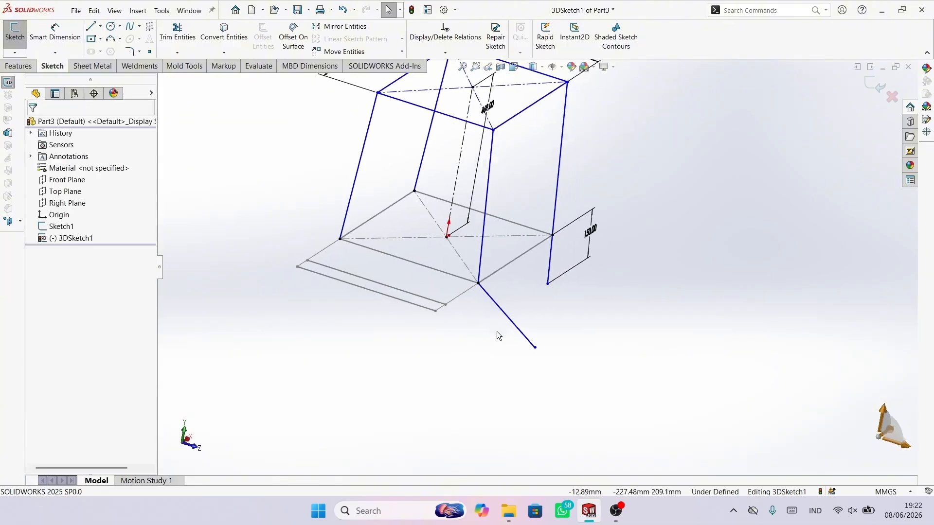
pyautogui.click(508, 325)
pyautogui.keyDown('ctrl'); pyautogui.click(488, 228); pyautogui.keyUp('ctrl')
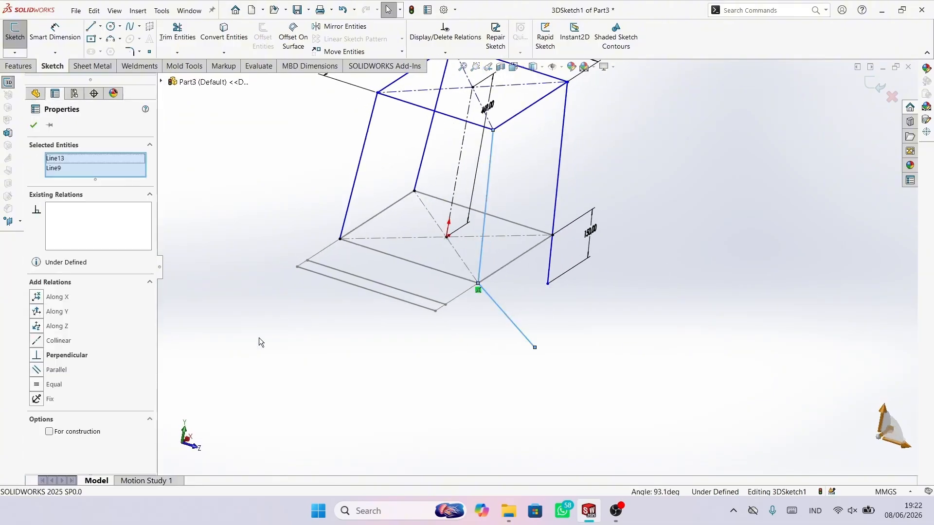
pyautogui.click(38, 372)
pyautogui.click(524, 424)
# Step: Dimension the leg extension below the -X, +Z base corner at 150 mm
pyautogui.moveTo(524, 425); pyautogui.dragTo(516, 384, button='right')
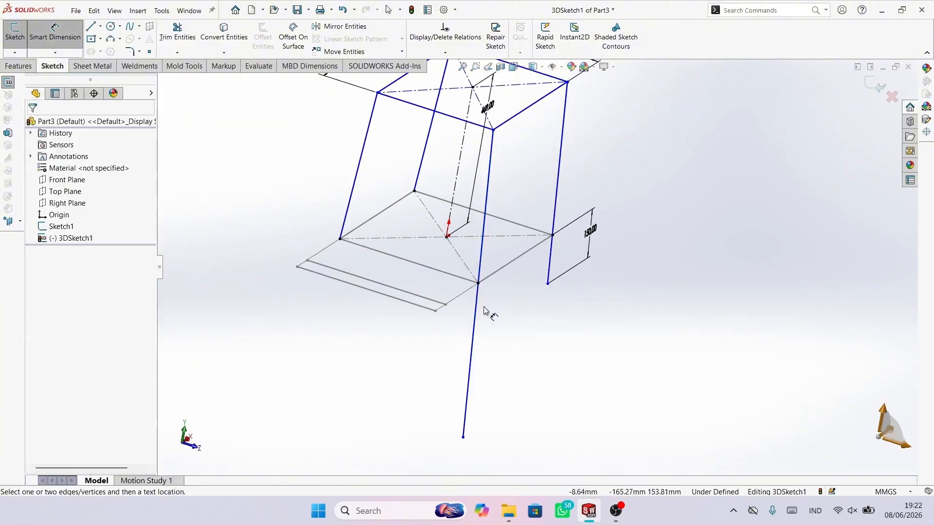
pyautogui.click(475, 318)
pyautogui.click(511, 325)
pyautogui.write('150')
pyautogui.press('Return')
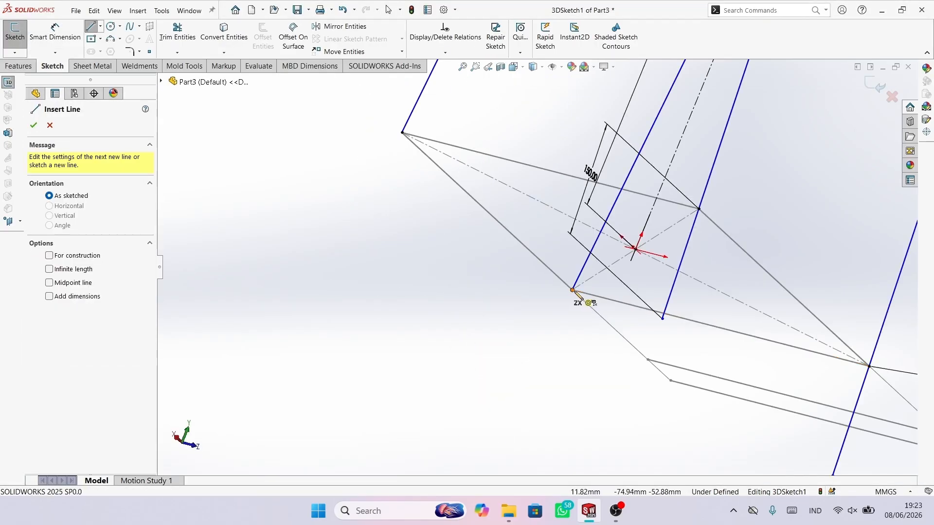
# Step: Draw an extension line about 563 mm long downward from the -X, -Z corner of the base rectangle
pyautogui.click(572, 290)
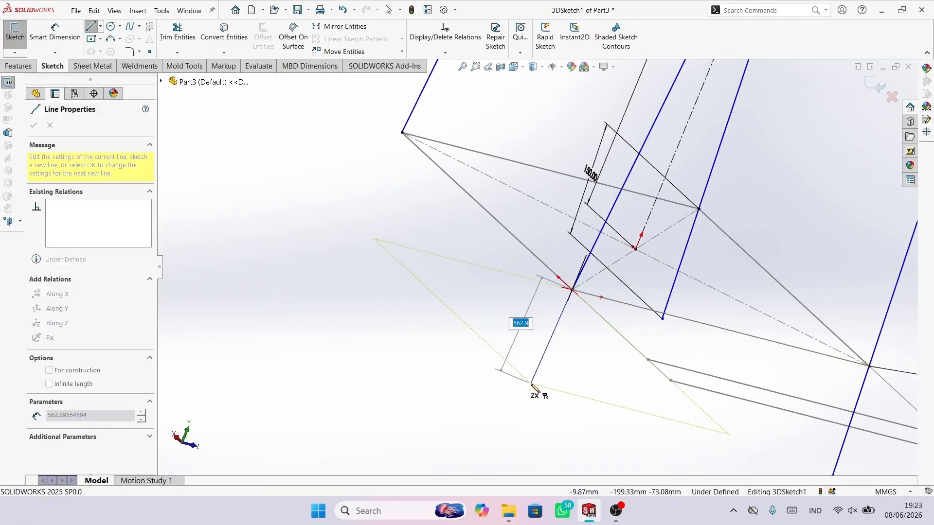
pyautogui.click(530, 383)
pyautogui.rightClick(587, 390)
pyautogui.click(614, 397)
# Step: Make the extension line at the -X, -Z base corner parallel to the leg line above it
pyautogui.moveTo(579, 371); pyautogui.dragTo(561, 360, button='middle')
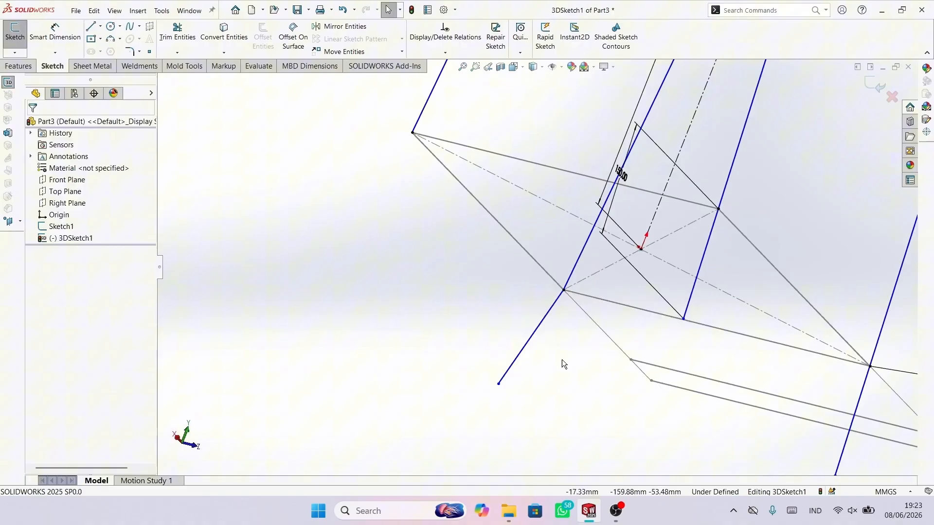
pyautogui.click(536, 339)
pyautogui.keyDown('ctrl'); pyautogui.click(575, 270); pyautogui.keyUp('ctrl')
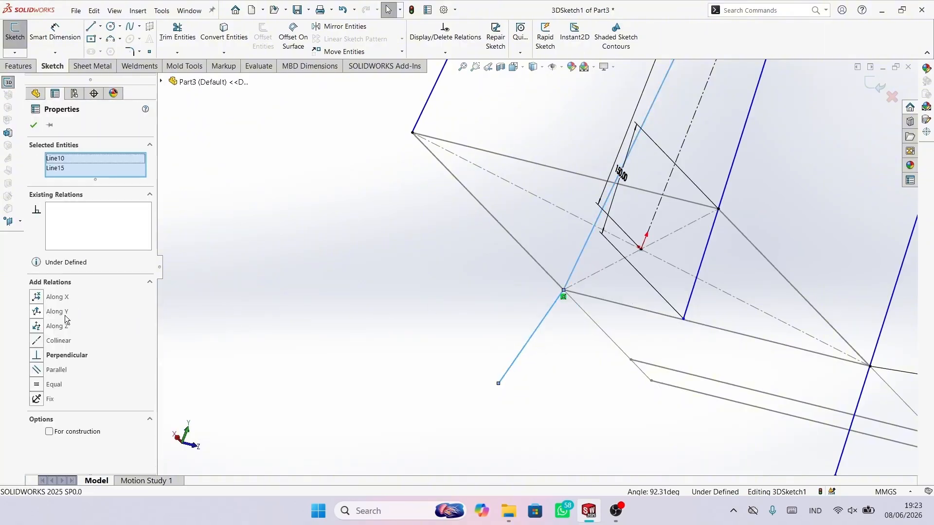
pyautogui.click(37, 372)
pyautogui.press('Escape')
# Step: Dimension the leg extension below the -X, -Z base corner at 150 mm
pyautogui.moveTo(610, 403); pyautogui.dragTo(599, 365, button='right')
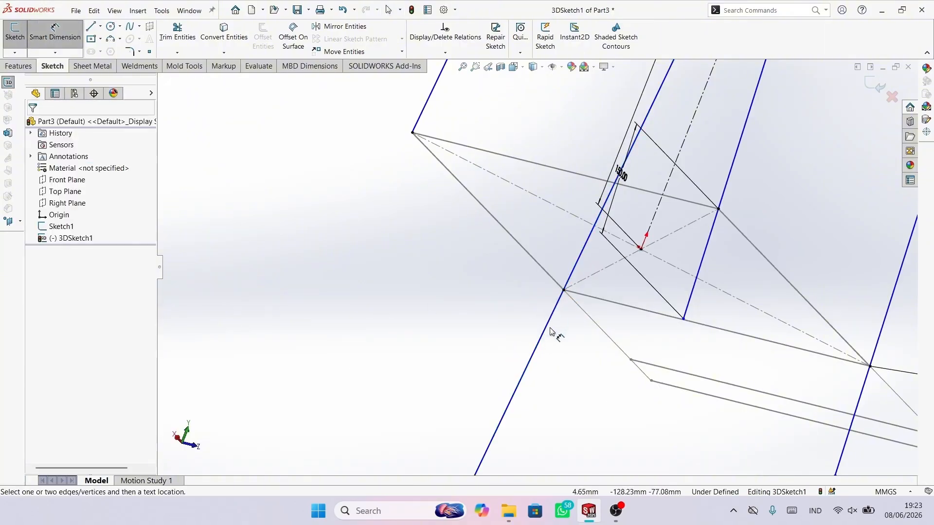
pyautogui.click(529, 324)
pyautogui.click(494, 311)
pyautogui.write('150')
pyautogui.press('Return')
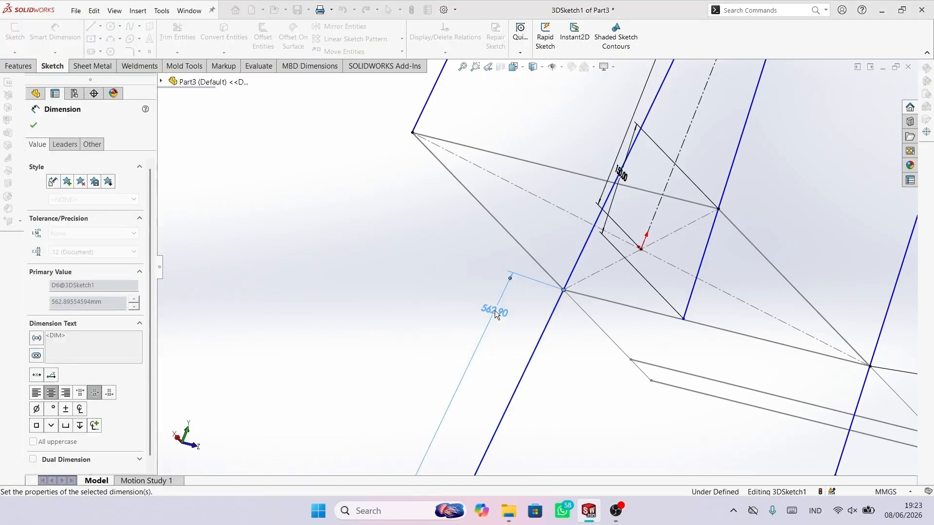
# Step: Draw an extension line about 330 mm long downward from the +X, -Z corner of the base rectangle
pyautogui.press('l')
pyautogui.click(413, 132)
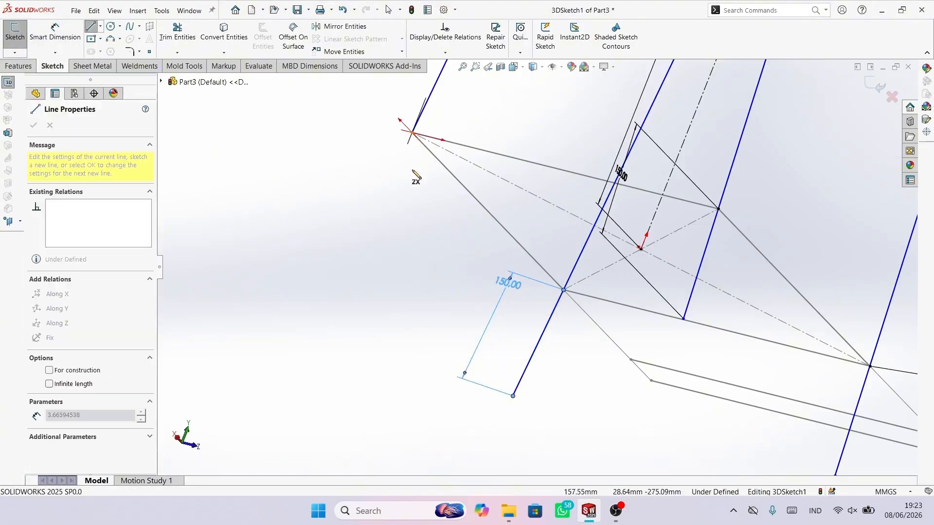
pyautogui.click(373, 186)
pyautogui.rightClick(400, 190)
# Step: Make the extension line at the +X, -Z base corner parallel to the leg line above it
pyautogui.click(387, 167)
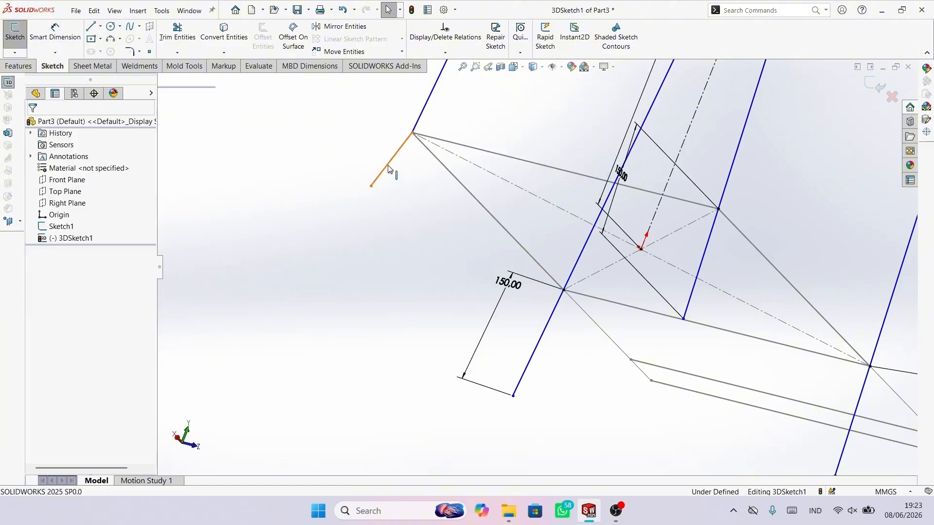
pyautogui.keyDown('ctrl'); pyautogui.click(421, 114); pyautogui.keyUp('ctrl')
pyautogui.click(35, 371)
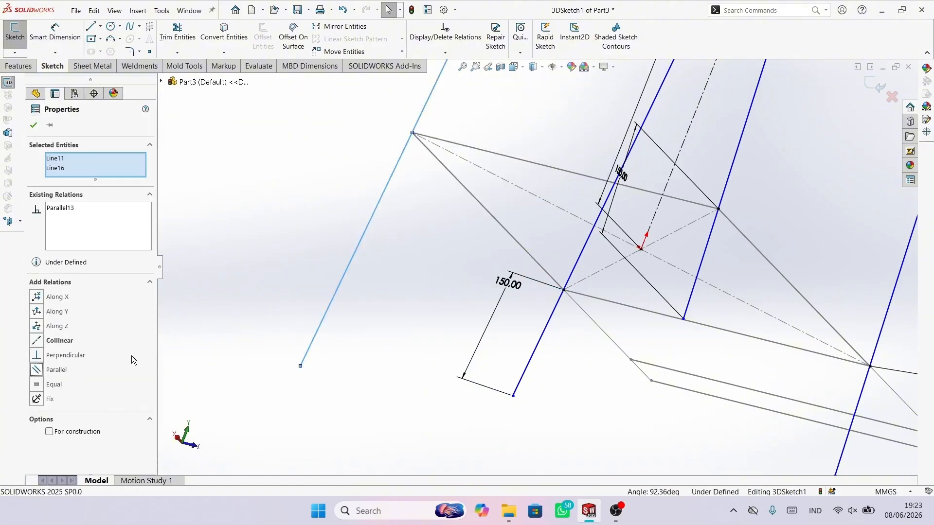
pyautogui.click(454, 279)
# Step: Dimension the leg extension below the +X, -Z base corner at 150 mm
pyautogui.moveTo(454, 279); pyautogui.dragTo(394, 187, button='right')
pyautogui.click(389, 184)
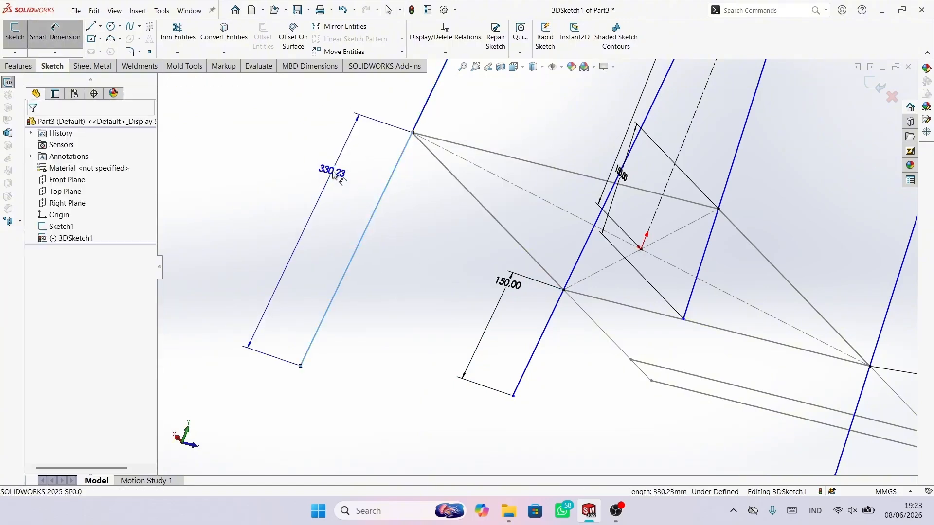
pyautogui.click(332, 170)
pyautogui.write('150')
pyautogui.press('Return')
pyautogui.scroll(6, 407, 265)
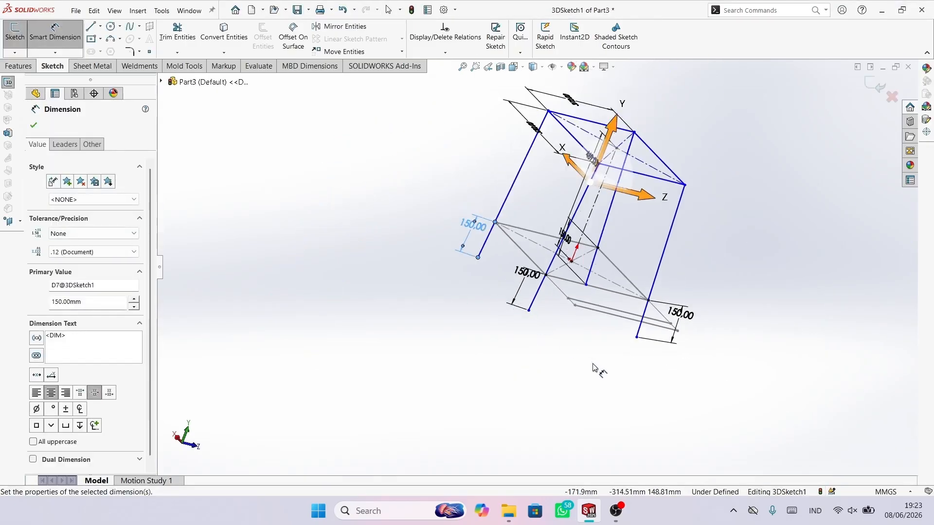
pyautogui.scroll(-2, 588, 338)
pyautogui.moveTo(587, 310)
pyautogui.mouseDown(button='middle')
pyautogui.moveTo(521, 286)
pyautogui.moveTo(456, 285)
pyautogui.mouseUp(button='middle')
pyautogui.scroll(-4, 472, 285)
pyautogui.moveTo(456, 285); pyautogui.dragTo(442, 271, button='right')
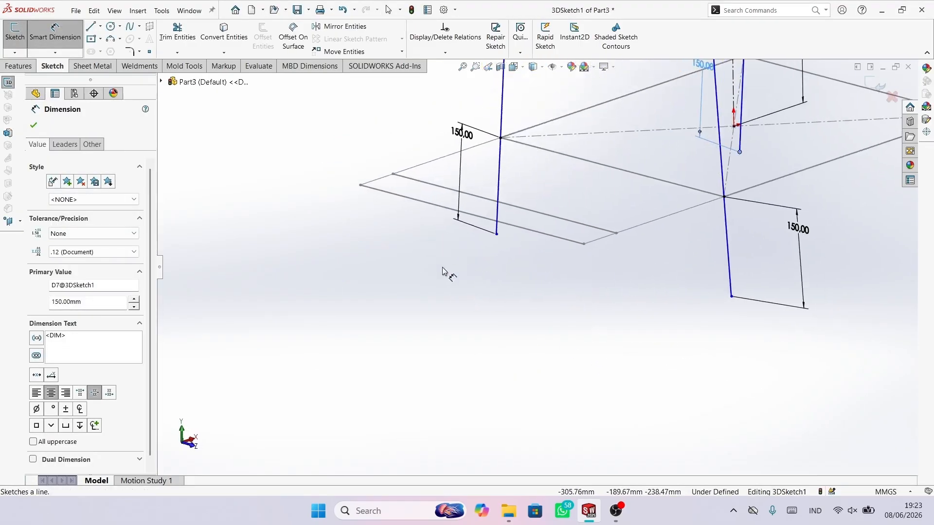
pyautogui.moveTo(400, 237); pyautogui.dragTo(462, 239, button='middle')
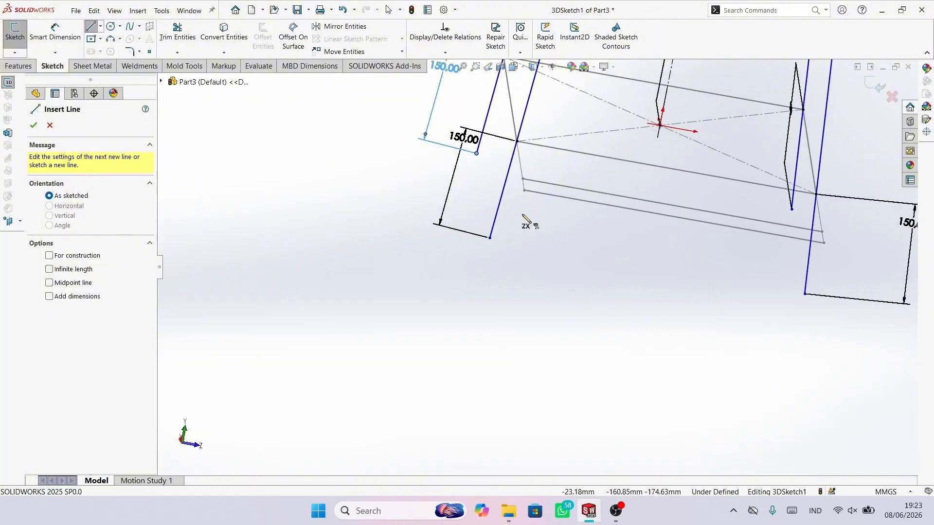
pyautogui.click(524, 190)
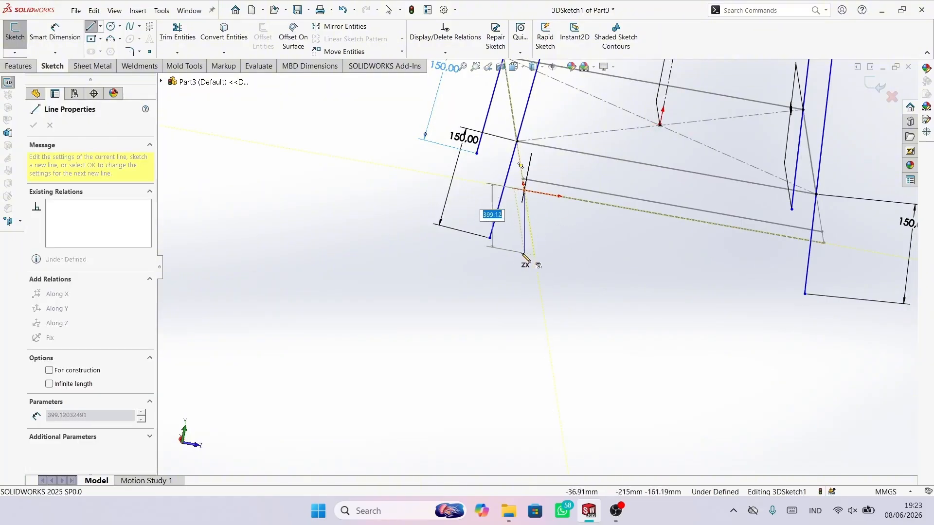
pyautogui.moveTo(504, 264); pyautogui.dragTo(545, 264, button='middle')
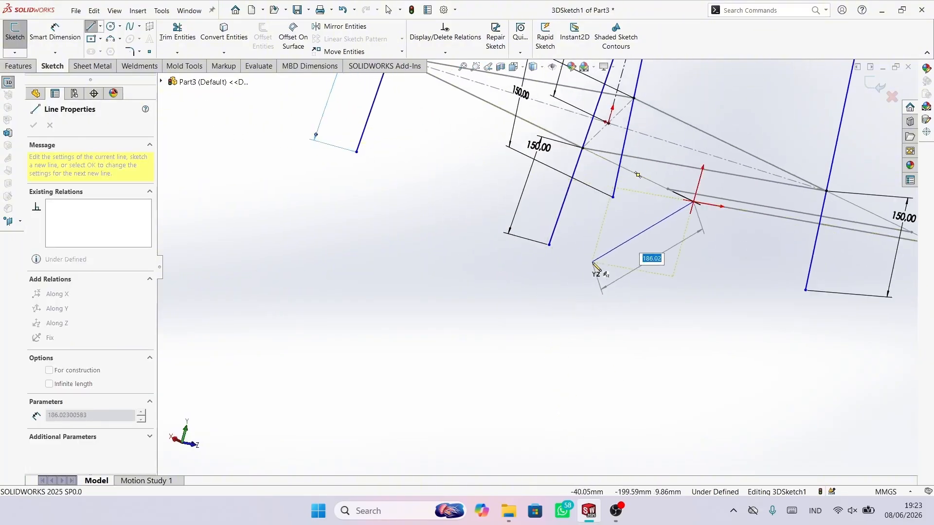
pyautogui.press('Escape')
# Step: Draw a line about 138 mm long downward from the -Z end of the outermost base line on the -X side
pyautogui.scroll(3, 591, 261)
pyautogui.press('space')
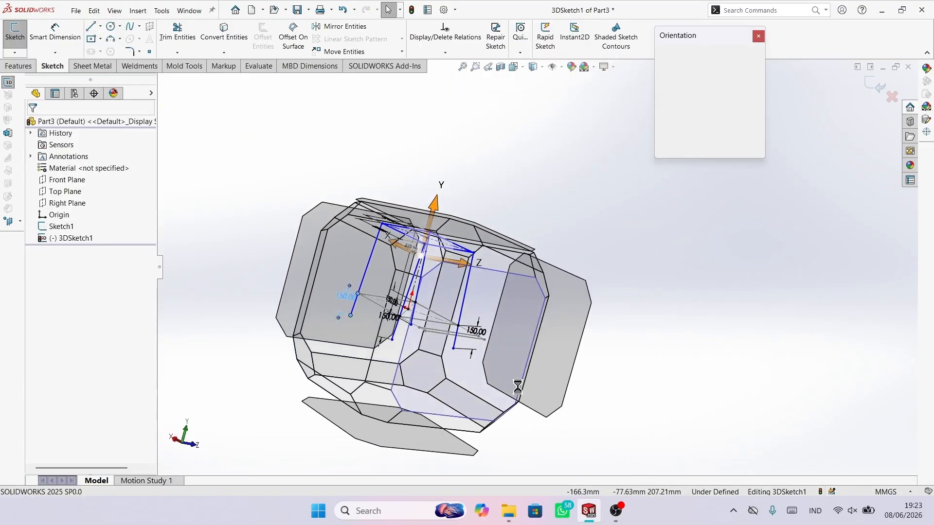
pyautogui.click(555, 363)
pyautogui.moveTo(615, 408)
pyautogui.mouseDown(button='middle')
pyautogui.moveTo(607, 419)
pyautogui.moveTo(559, 336)
pyautogui.mouseUp(button='middle')
pyautogui.scroll(-3, 605, 381)
pyautogui.moveTo(604, 382); pyautogui.dragTo(393, 313, button='middle')
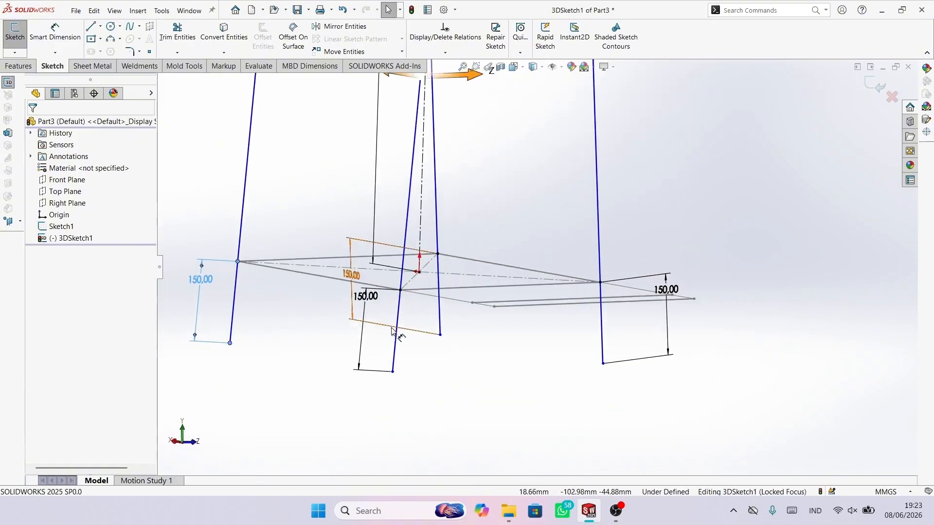
pyautogui.press('l')
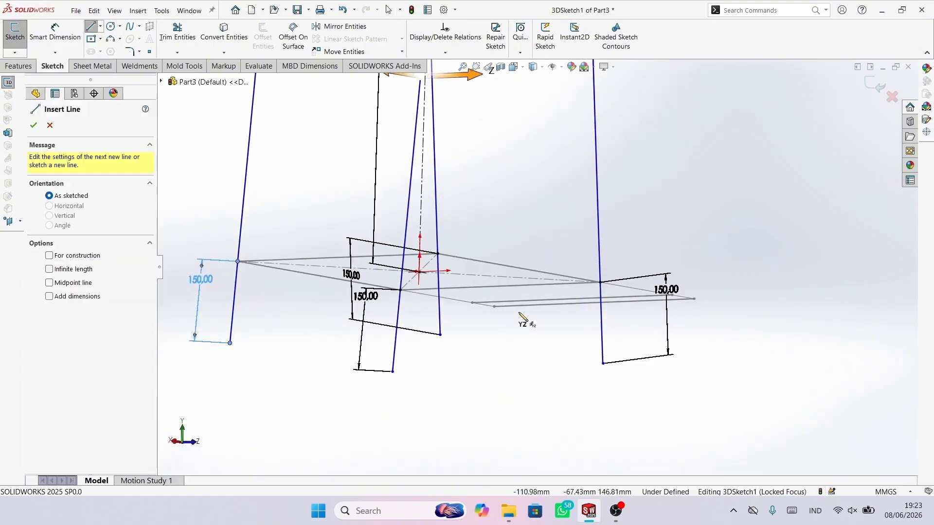
pyautogui.click(494, 306)
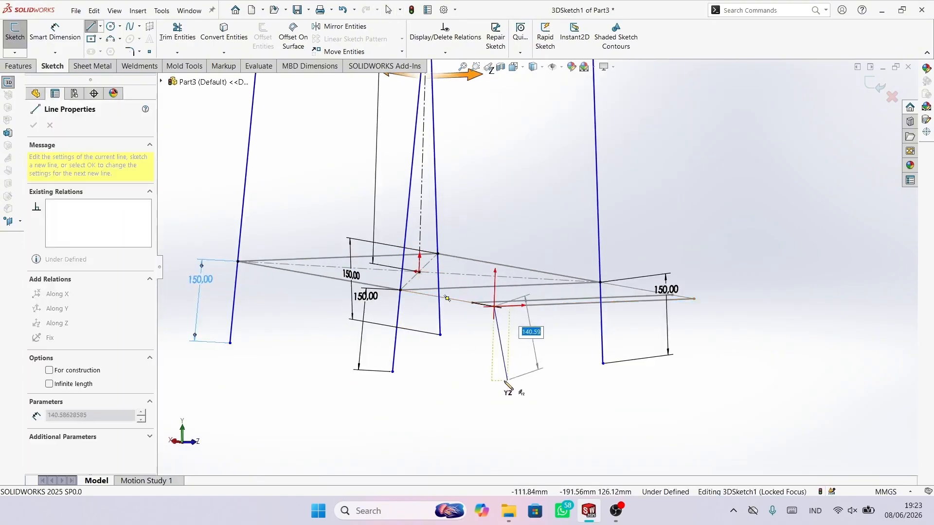
pyautogui.rightClick(519, 384)
pyautogui.click(550, 391)
# Step: Dimension the line below the -Z end of the outermost base line at 150 mm
pyautogui.moveTo(546, 388); pyautogui.dragTo(522, 385, button='middle')
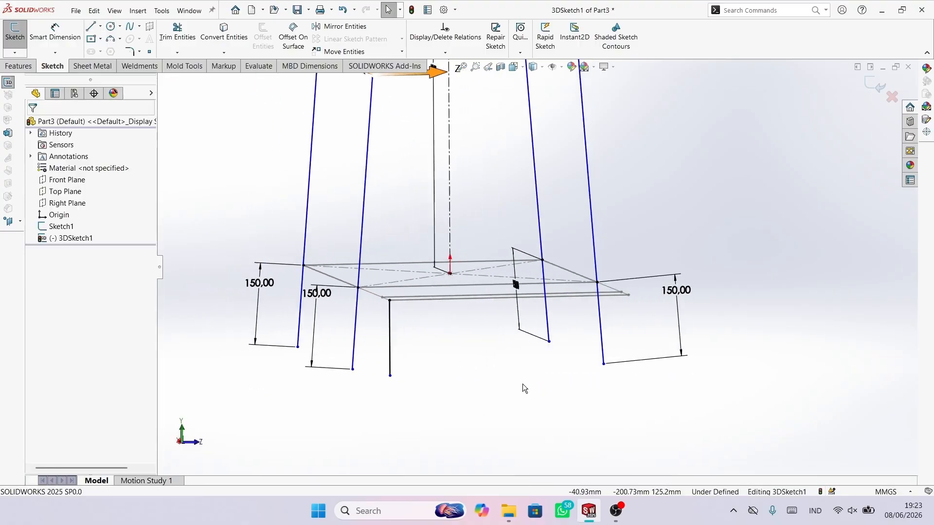
pyautogui.moveTo(580, 414); pyautogui.dragTo(576, 379, button='right')
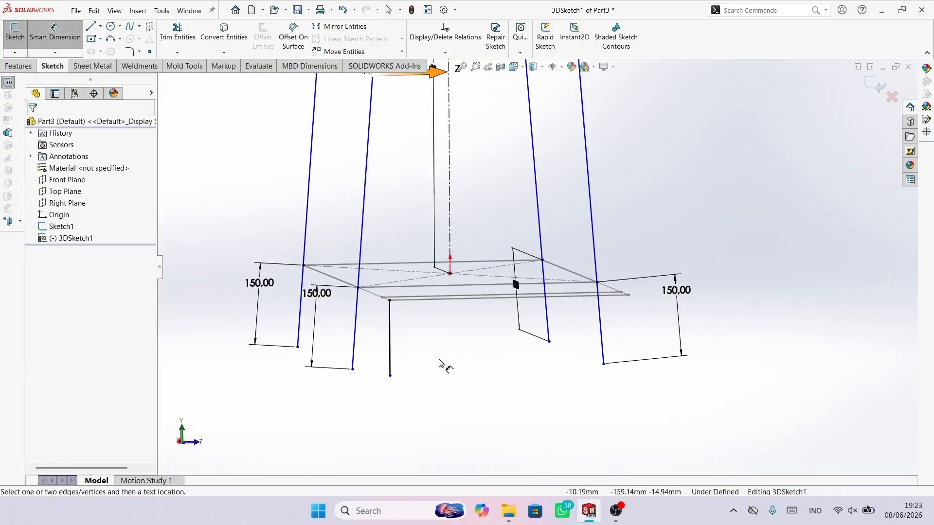
pyautogui.click(393, 351)
pyautogui.click(231, 334)
pyautogui.press('Return')
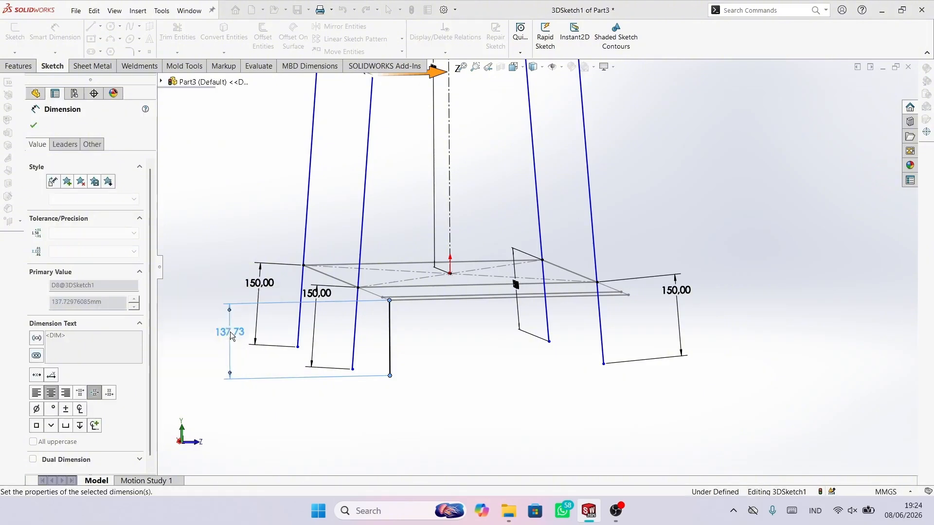
# Step: Draw a line about 114 mm long downward from the +Z end of the outermost base line on the -X side
pyautogui.scroll(3, 515, 380)
pyautogui.moveTo(516, 380); pyautogui.dragTo(536, 409, button='middle')
pyautogui.moveTo(572, 371); pyautogui.dragTo(539, 369, button='right')
pyautogui.scroll(-3, 586, 338)
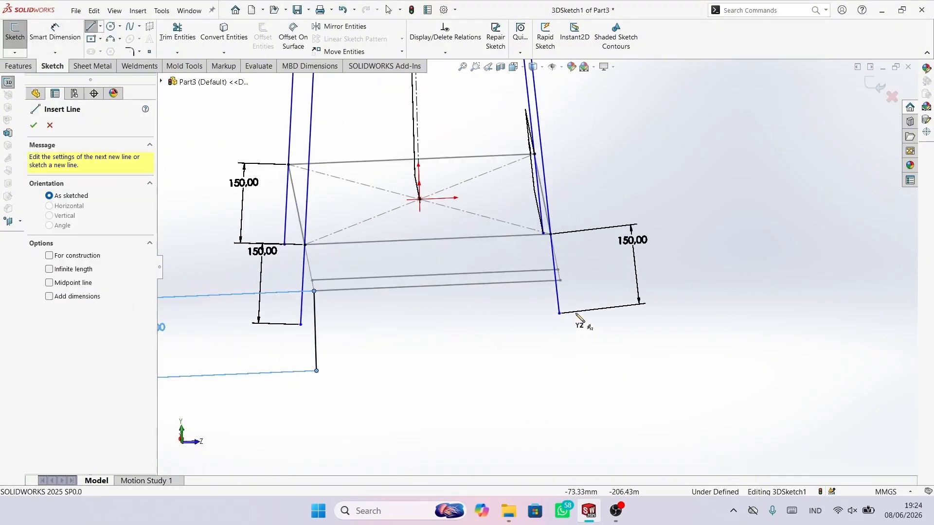
pyautogui.click(559, 281)
pyautogui.click(558, 341)
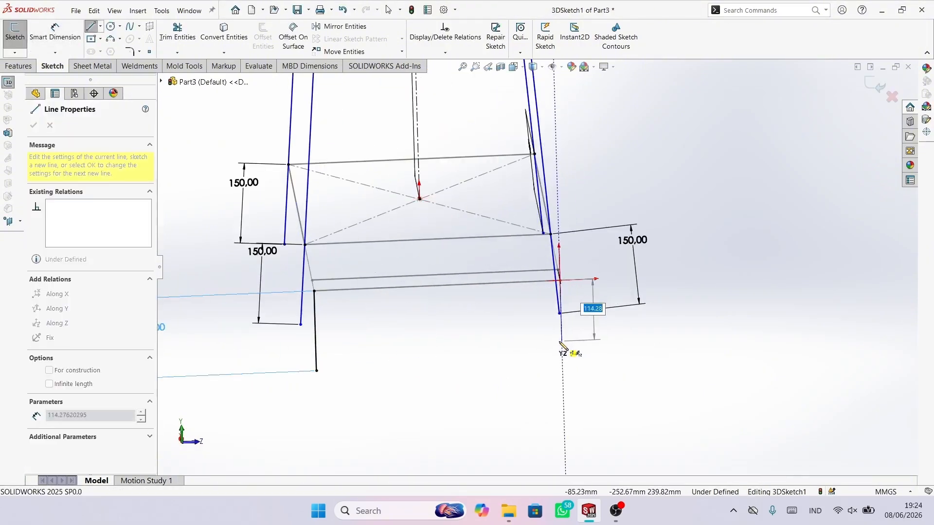
pyautogui.press('Escape')
# Step: Dimension the line below the +Z end of the outermost base line at 150 mm
pyautogui.moveTo(617, 352)
pyautogui.mouseDown(button='middle')
pyautogui.moveTo(562, 352)
pyautogui.moveTo(676, 362)
pyautogui.moveTo(632, 378)
pyautogui.moveTo(710, 373)
pyautogui.moveTo(684, 365)
pyautogui.mouseUp(button='middle')
pyautogui.press('d')
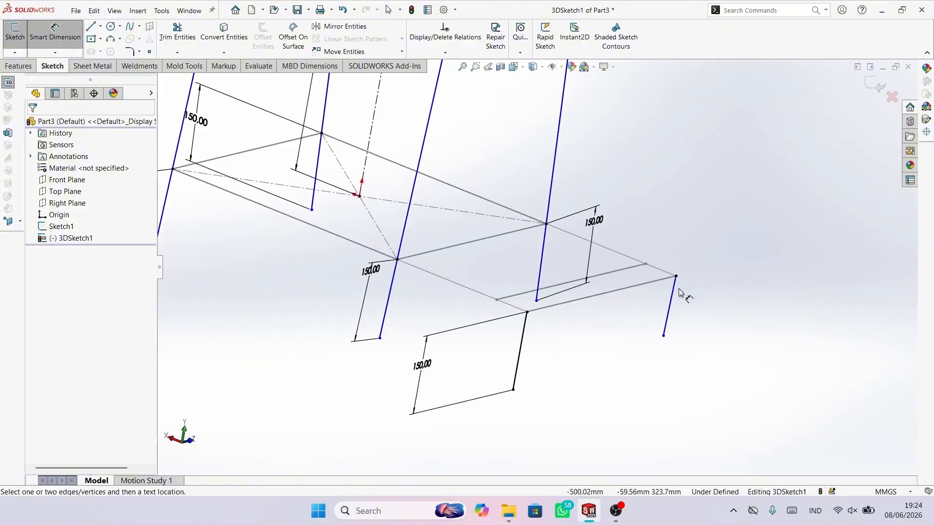
pyautogui.click(670, 305)
pyautogui.click(691, 297)
pyautogui.write('150')
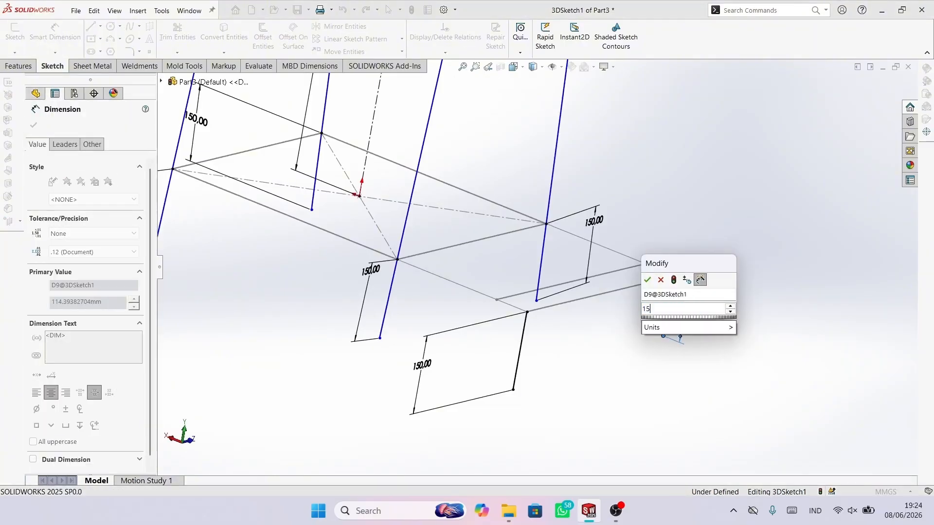
pyautogui.press('Return')
pyautogui.moveTo(680, 364)
pyautogui.mouseDown(button='middle')
pyautogui.moveTo(559, 288)
pyautogui.moveTo(513, 327)
pyautogui.moveTo(433, 251)
pyautogui.moveTo(444, 273)
pyautogui.moveTo(411, 279)
pyautogui.moveTo(414, 250)
pyautogui.moveTo(423, 262)
pyautogui.mouseUp(button='middle')
pyautogui.scroll(3, 423, 263)
pyautogui.click(34, 123)
# Step: Examine the frame sketch from several angles, checking the slanted legs and the lines below the base
pyautogui.moveTo(574, 194)
pyautogui.mouseDown(button='middle')
pyautogui.moveTo(629, 238)
pyautogui.moveTo(766, 208)
pyautogui.mouseUp(button='middle')
pyautogui.scroll(-3, 649, 206)
pyautogui.moveTo(649, 206); pyautogui.dragTo(629, 214, button='middle')
pyautogui.scroll(5, 564, 280)
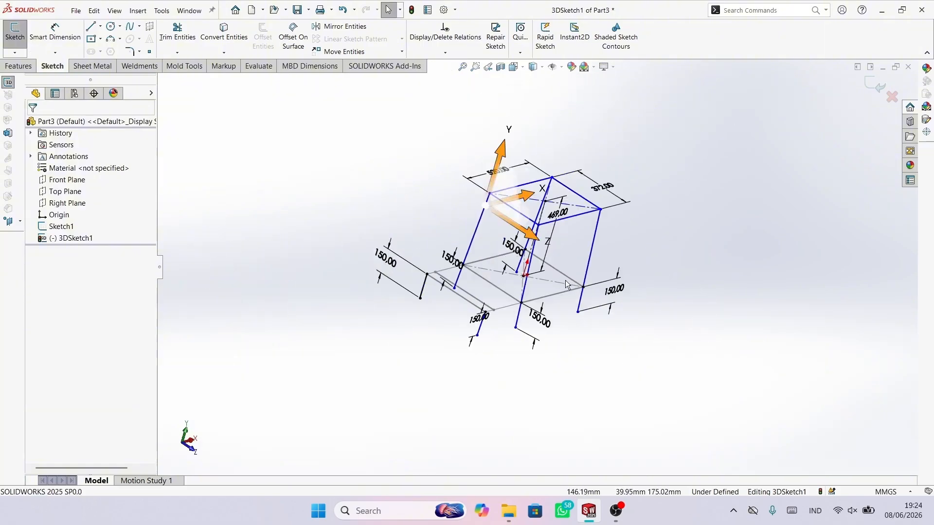
pyautogui.scroll(-5, 450, 211)
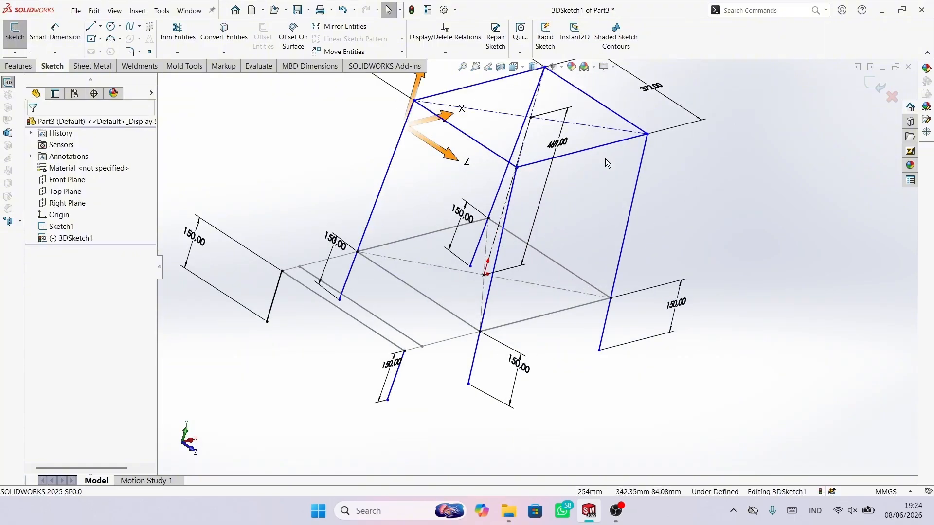
pyautogui.scroll(3, 575, 354)
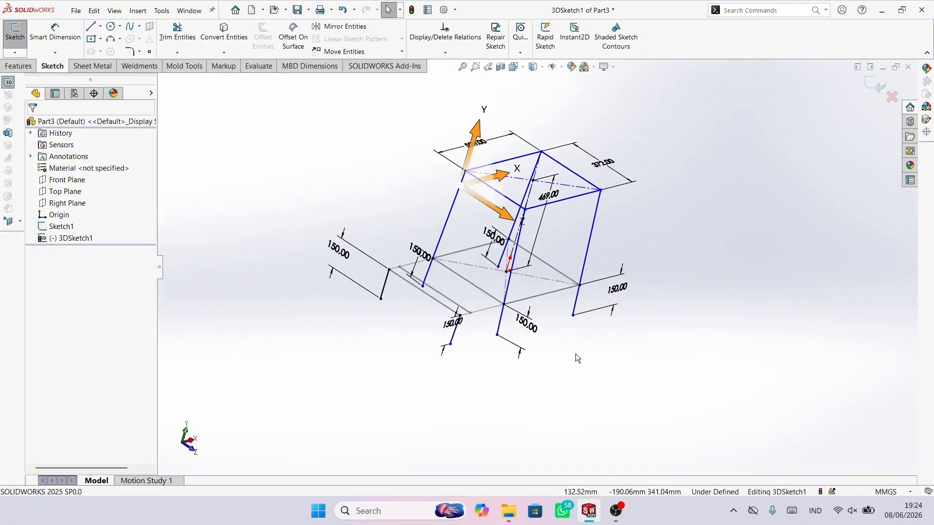
pyautogui.moveTo(575, 354); pyautogui.dragTo(546, 334, button='middle')
pyautogui.scroll(-4, 546, 334)
pyautogui.scroll(4, 605, 290)
pyautogui.scroll(-4, 553, 196)
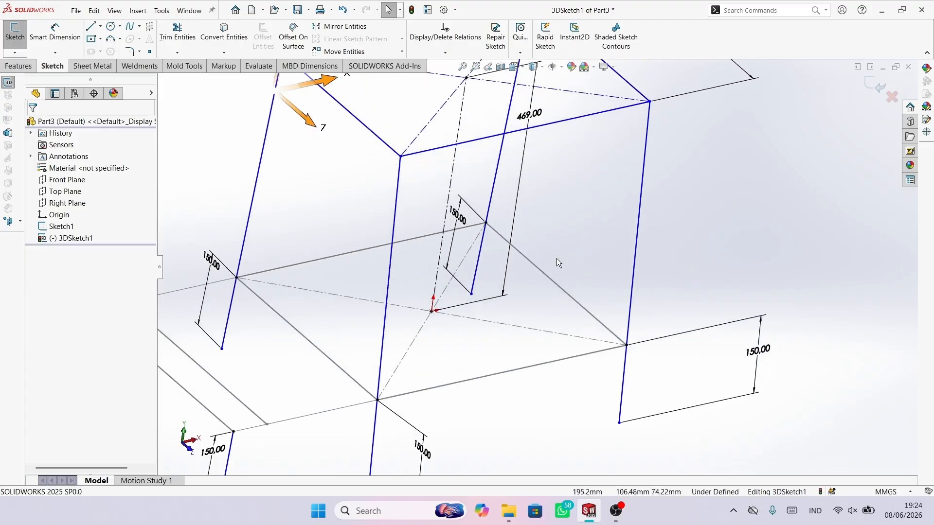
# Step: Convert the four slanted legs and their 150 mm extensions to construction lines
pyautogui.click(623, 376)
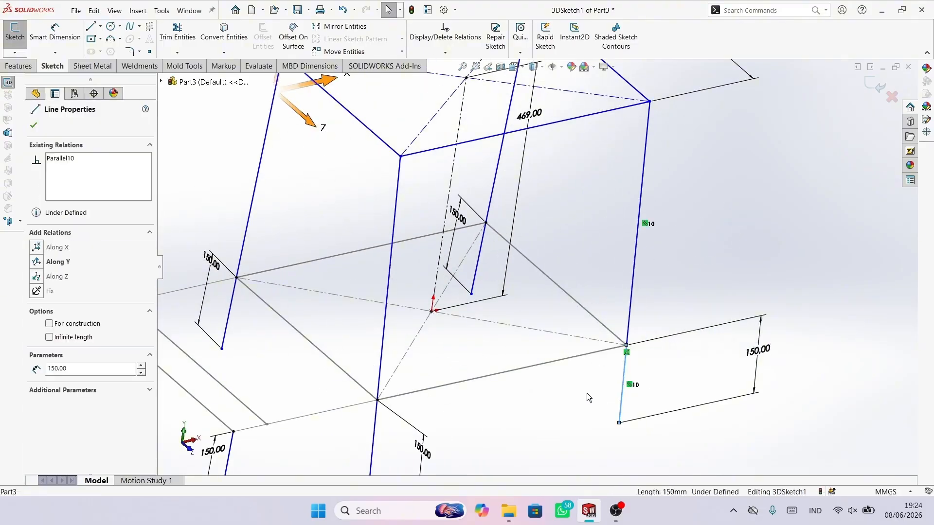
pyautogui.scroll(2, 571, 400)
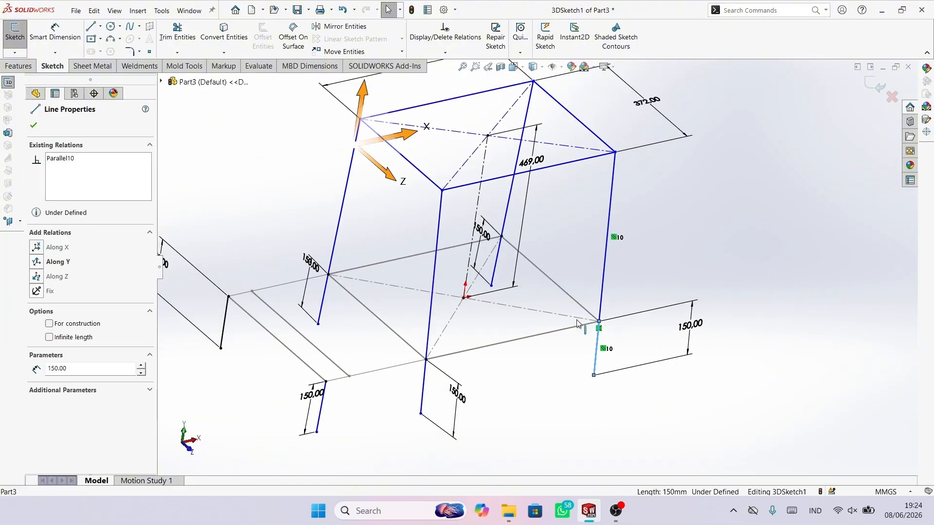
pyautogui.keyDown('ctrl'); pyautogui.click(612, 186); pyautogui.keyUp('ctrl')
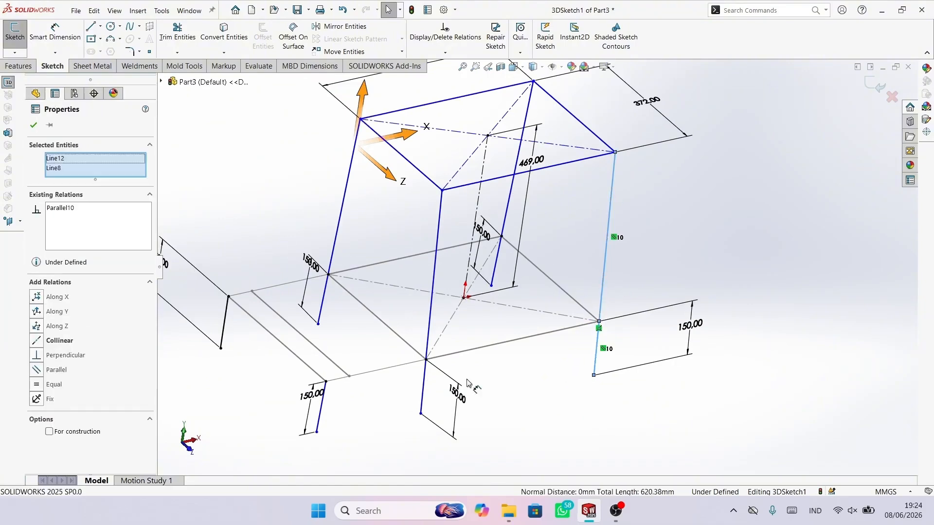
pyautogui.keyDown('ctrl'); pyautogui.click(422, 388); pyautogui.keyUp('ctrl')
pyautogui.keyDown('ctrl'); pyautogui.click(433, 282); pyautogui.keyUp('ctrl')
pyautogui.keyDown('ctrl'); pyautogui.click(323, 308); pyautogui.keyUp('ctrl')
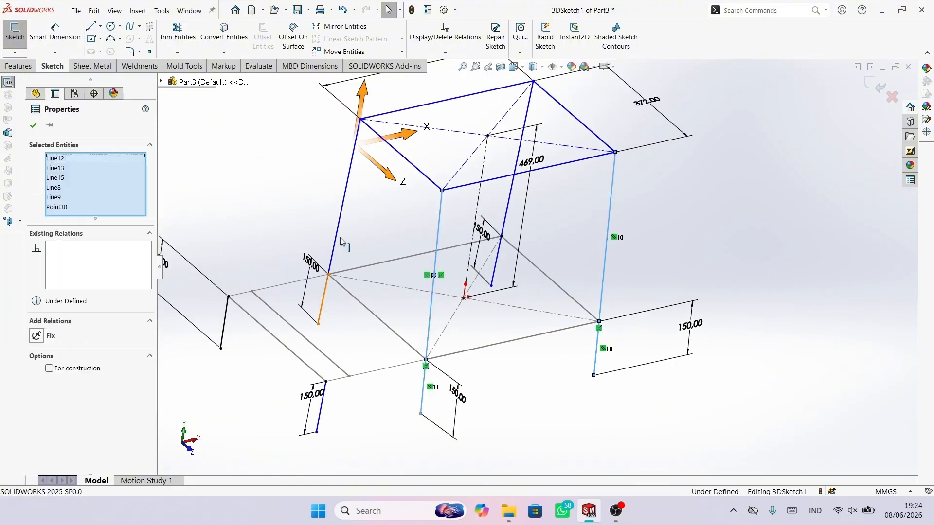
pyautogui.keyDown('ctrl'); pyautogui.click(342, 240); pyautogui.keyUp('ctrl')
pyautogui.keyDown('ctrl'); pyautogui.click(535, 114); pyautogui.keyUp('ctrl')
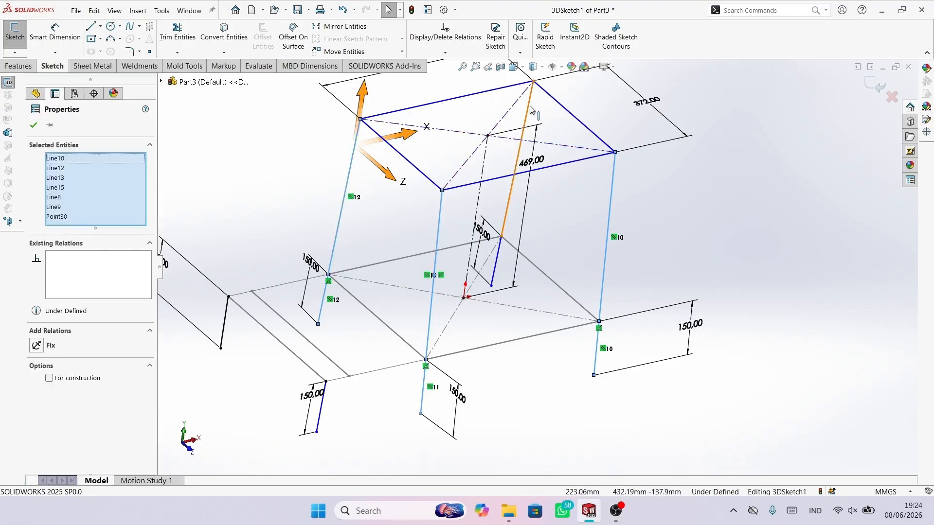
pyautogui.keyDown('ctrl'); pyautogui.click(496, 263); pyautogui.keyUp('ctrl')
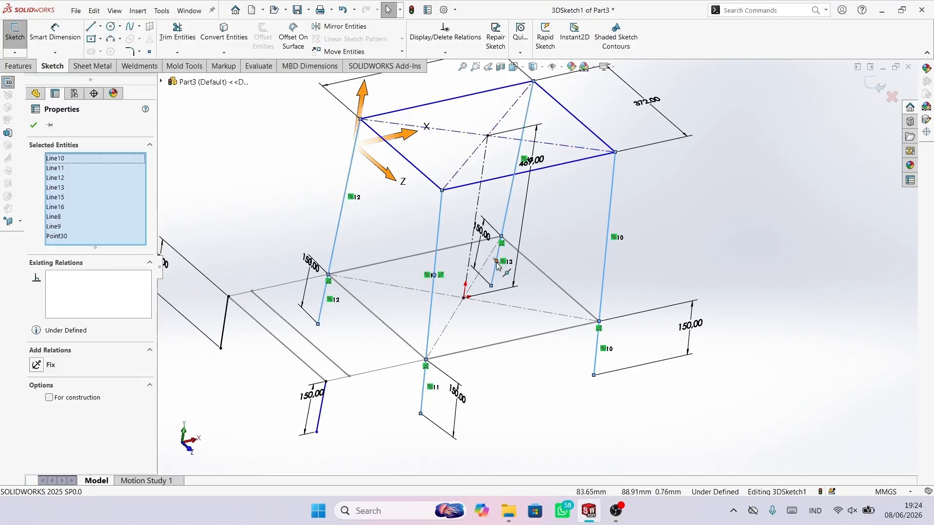
pyautogui.click(57, 401)
pyautogui.press('Escape')
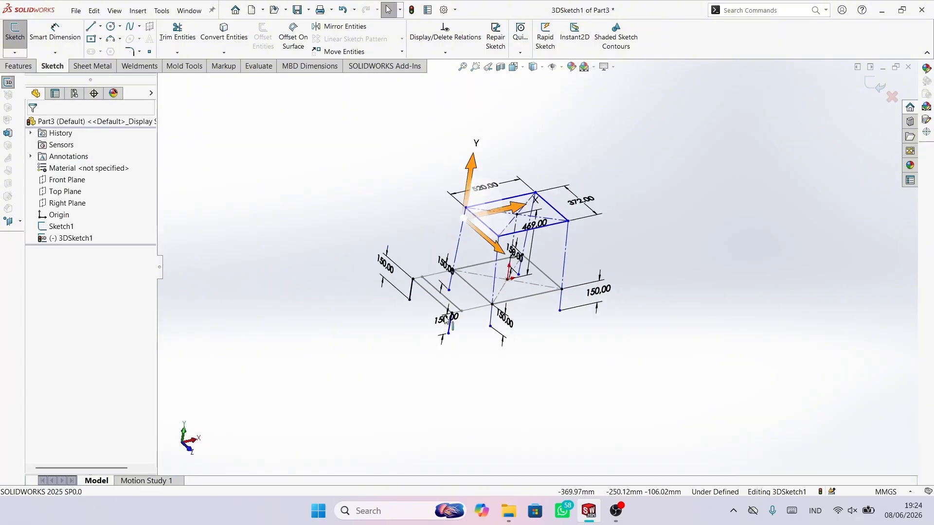
# Step: Draw one continuous line from the lower end of the +X, +Z leg extension to the matching upper rectangle corner
pyautogui.moveTo(528, 266)
pyautogui.mouseDown(button='middle')
pyautogui.moveTo(531, 236)
pyautogui.moveTo(573, 260)
pyautogui.moveTo(742, 308)
pyautogui.mouseUp(button='middle')
pyautogui.scroll(-2, 742, 308)
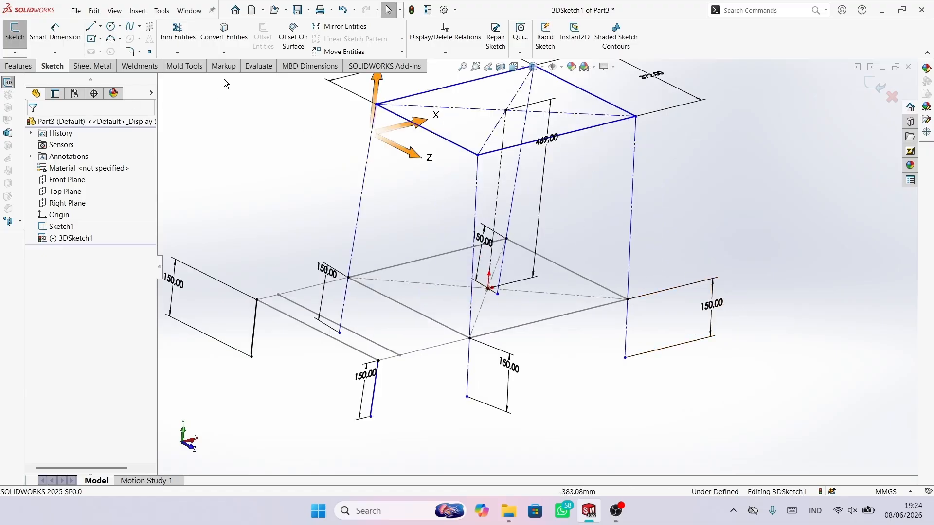
pyautogui.click(93, 29)
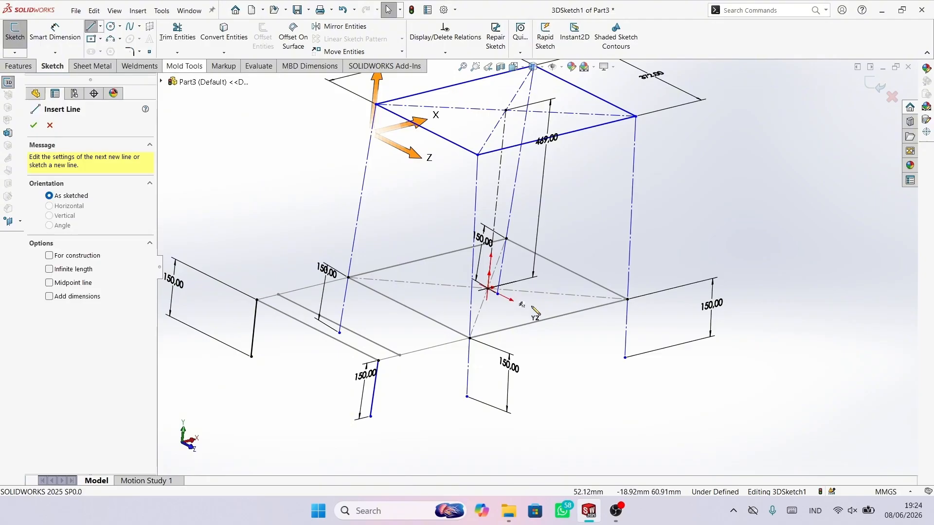
pyautogui.click(625, 358)
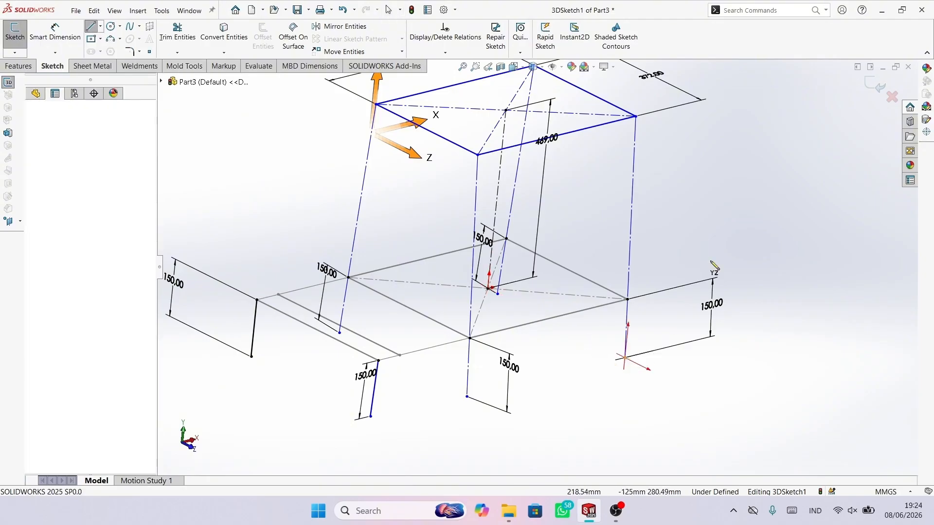
pyautogui.click(636, 117)
pyautogui.press('Escape')
pyautogui.press('Escape')
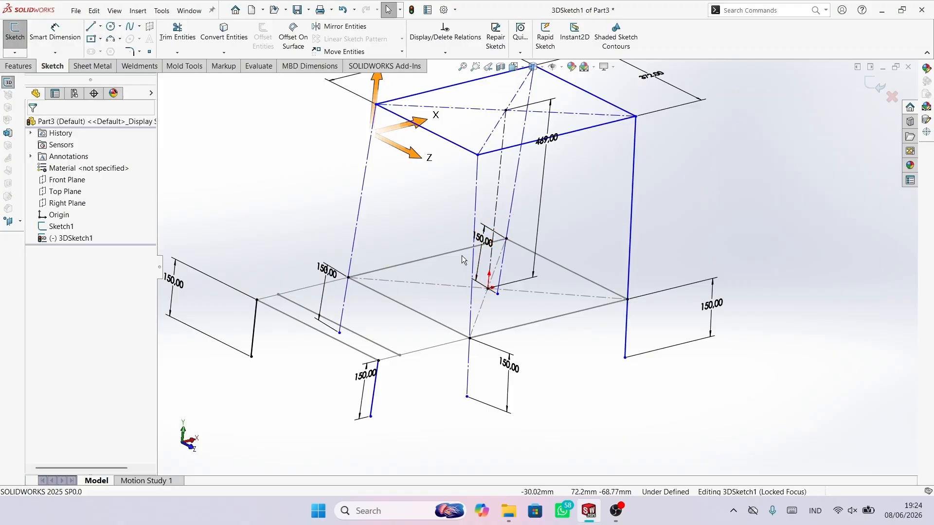
# Step: Draw one continuous line from the lower end of the -X, +Z leg extension to the matching upper rectangle corner
pyautogui.scroll(-3, 626, 309)
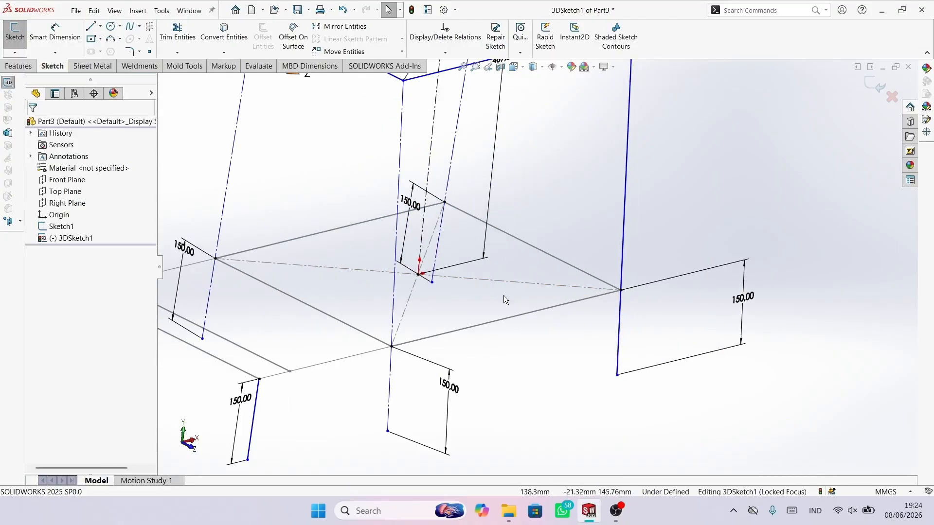
pyautogui.click(213, 288)
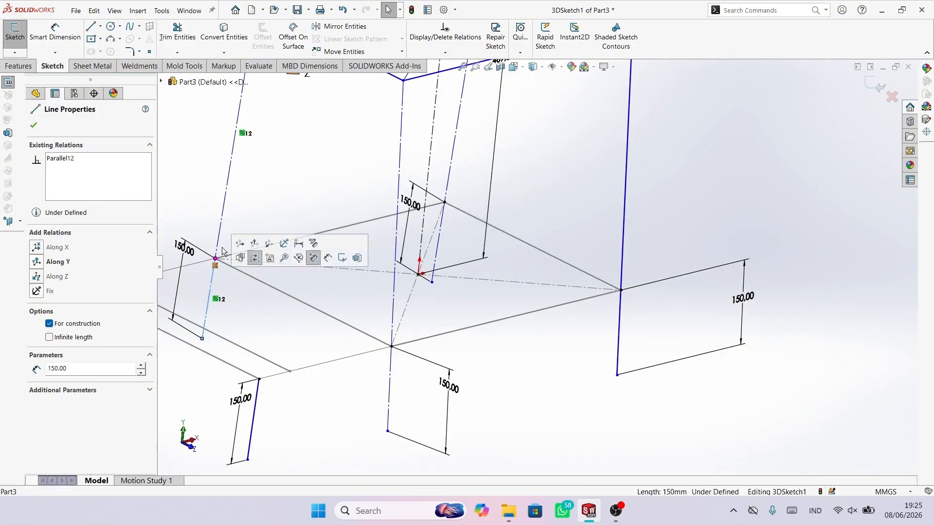
pyautogui.click(223, 228)
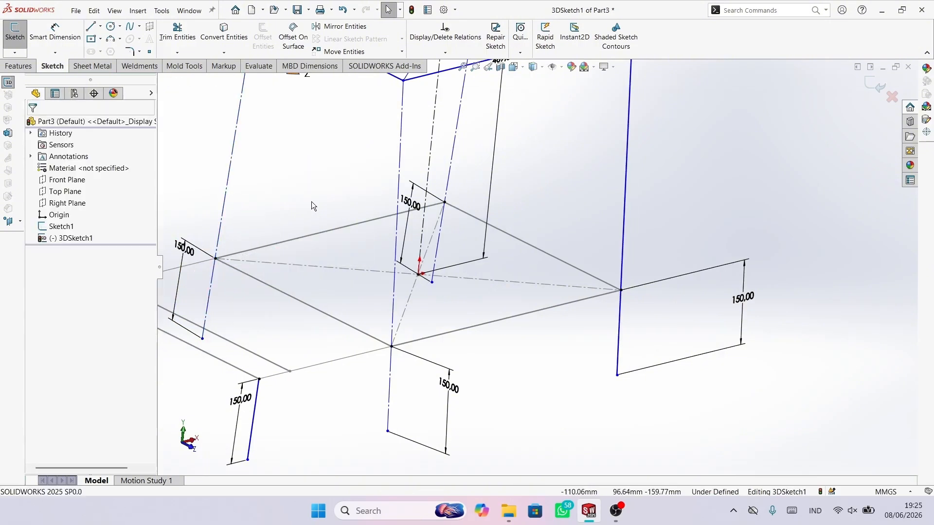
pyautogui.press('z')
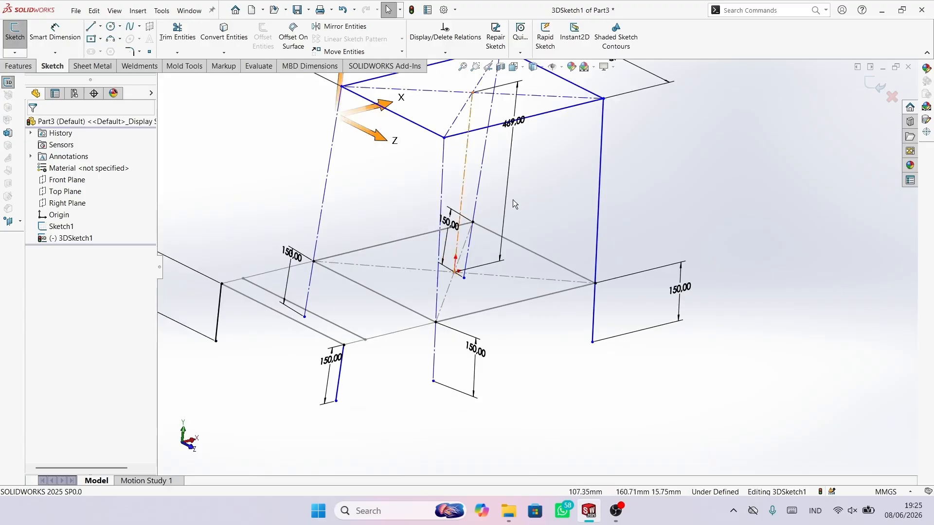
pyautogui.moveTo(720, 196); pyautogui.dragTo(720, 203, button='middle')
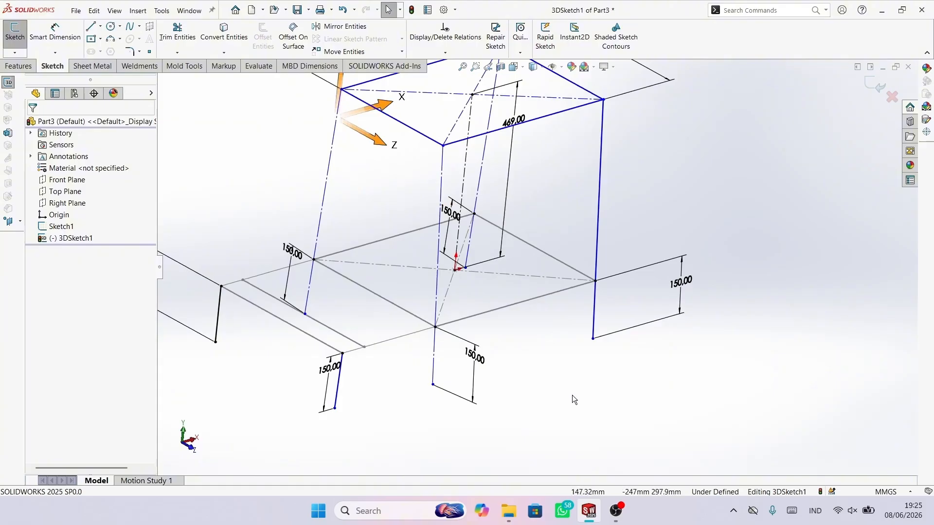
pyautogui.press('l')
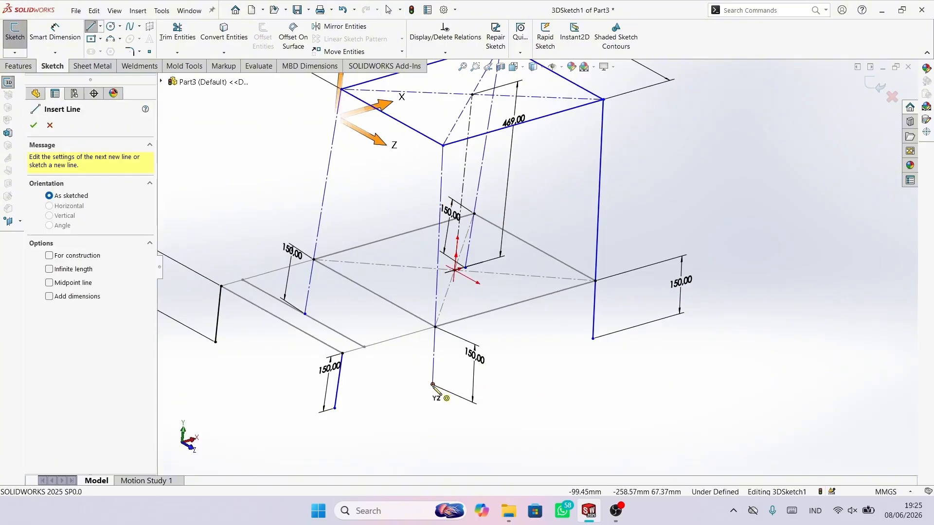
pyautogui.click(433, 384)
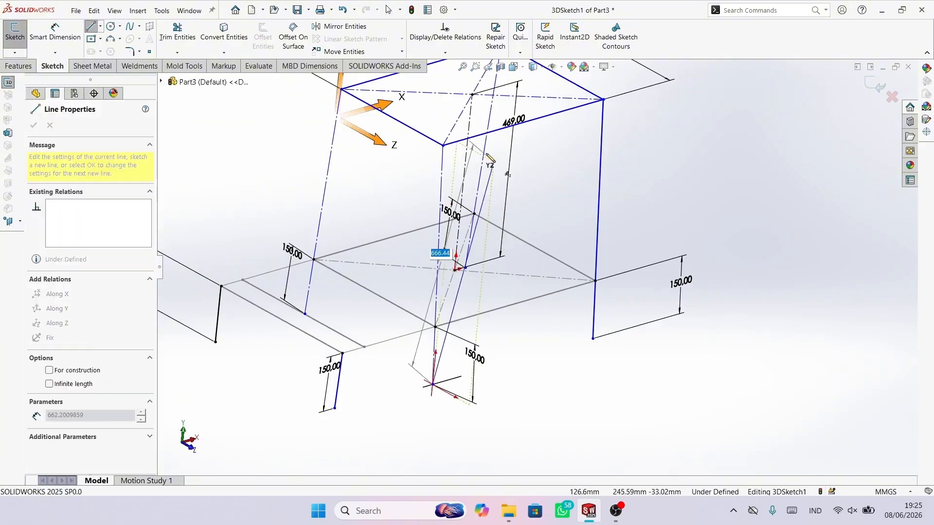
pyautogui.click(442, 145)
# Step: Draw one continuous line from the lower end of the -X, -Z leg extension to the matching upper rectangle corner
pyautogui.moveTo(557, 272); pyautogui.dragTo(331, 239, button='middle')
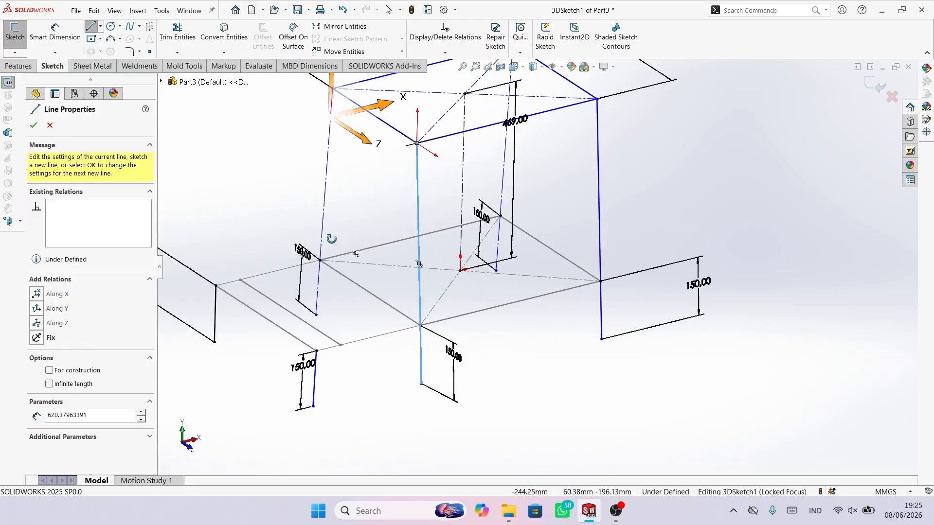
pyautogui.scroll(5, 535, 267)
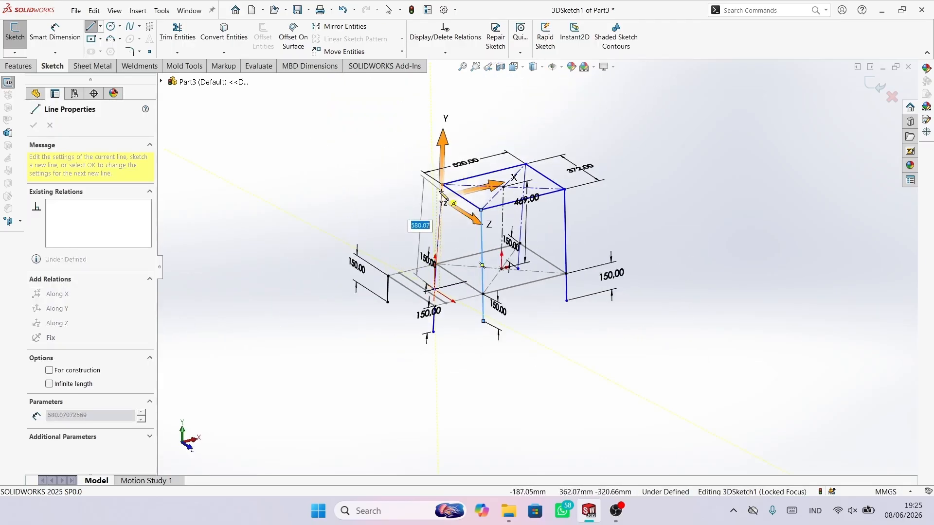
pyautogui.rightClick(450, 177)
pyautogui.click(486, 223)
pyautogui.scroll(-3, 571, 210)
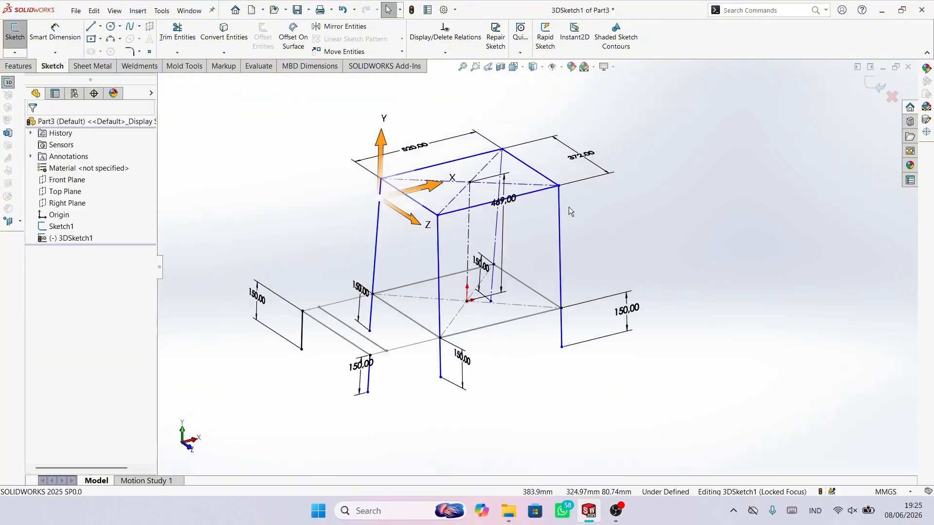
# Step: Draw one continuous line from the lower end of the +X, -Z leg extension to the matching upper rectangle corner
pyautogui.scroll(-1, 570, 208)
pyautogui.click(683, 227)
pyautogui.press('l')
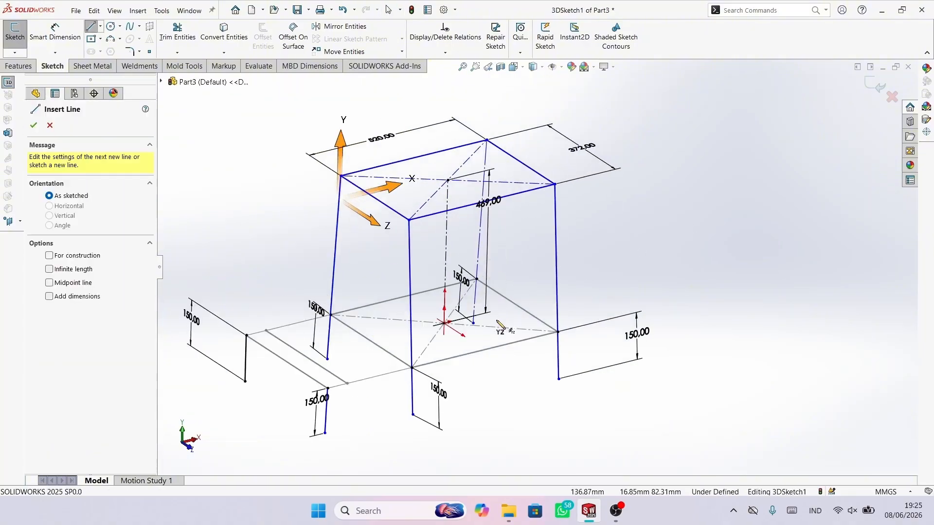
pyautogui.click(473, 323)
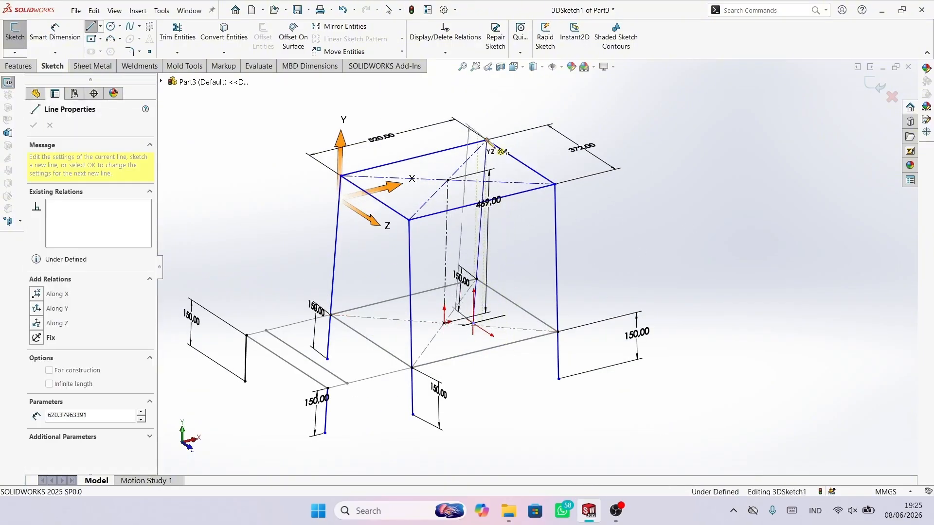
pyautogui.rightClick(620, 143)
pyautogui.click(633, 181)
# Step: Inspect the completed frame lines and exit the 3D sketch
pyautogui.moveTo(634, 182)
pyautogui.mouseDown(button='middle')
pyautogui.moveTo(437, 292)
pyautogui.moveTo(324, 387)
pyautogui.moveTo(419, 322)
pyautogui.moveTo(483, 312)
pyautogui.moveTo(497, 297)
pyautogui.moveTo(529, 331)
pyautogui.moveTo(494, 333)
pyautogui.moveTo(514, 331)
pyautogui.mouseUp(button='middle')
pyautogui.scroll(-3, 419, 322)
pyautogui.scroll(-3, 498, 297)
pyautogui.scroll(4, 514, 331)
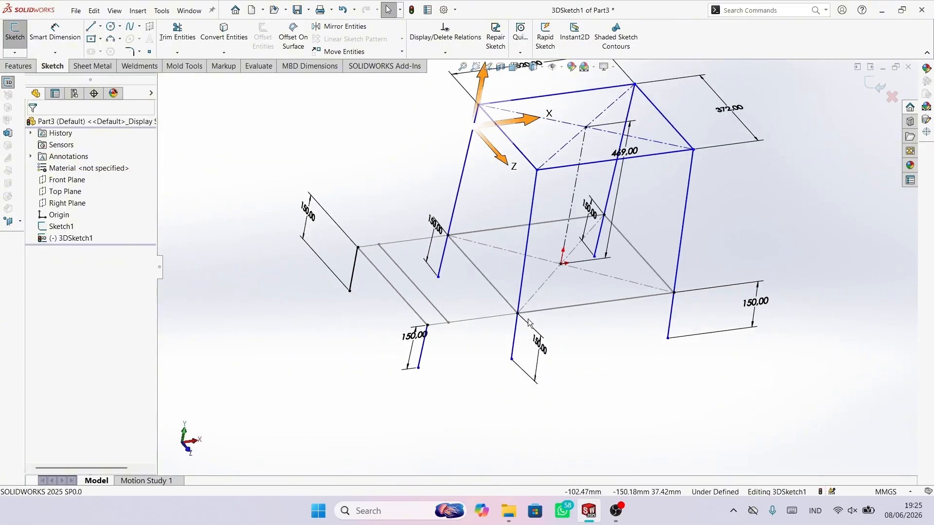
pyautogui.click(877, 93)
pyautogui.scroll(-3, 550, 244)
pyautogui.moveTo(549, 244)
pyautogui.mouseDown(button='middle')
pyautogui.moveTo(505, 247)
pyautogui.moveTo(489, 198)
pyautogui.moveTo(583, 209)
pyautogui.moveTo(684, 273)
pyautogui.moveTo(571, 264)
pyautogui.moveTo(531, 221)
pyautogui.moveTo(490, 286)
pyautogui.moveTo(419, 281)
pyautogui.moveTo(456, 306)
pyautogui.mouseUp(button='middle')
pyautogui.scroll(-2, 571, 264)
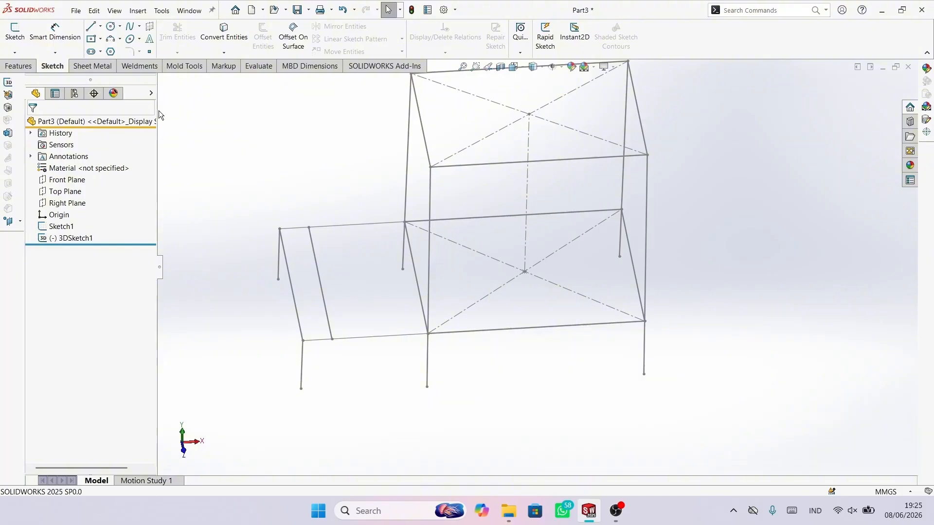
# Step: Bring up the weldment tools and check that Weldments is enabled in the CommandManager
pyautogui.click(141, 67)
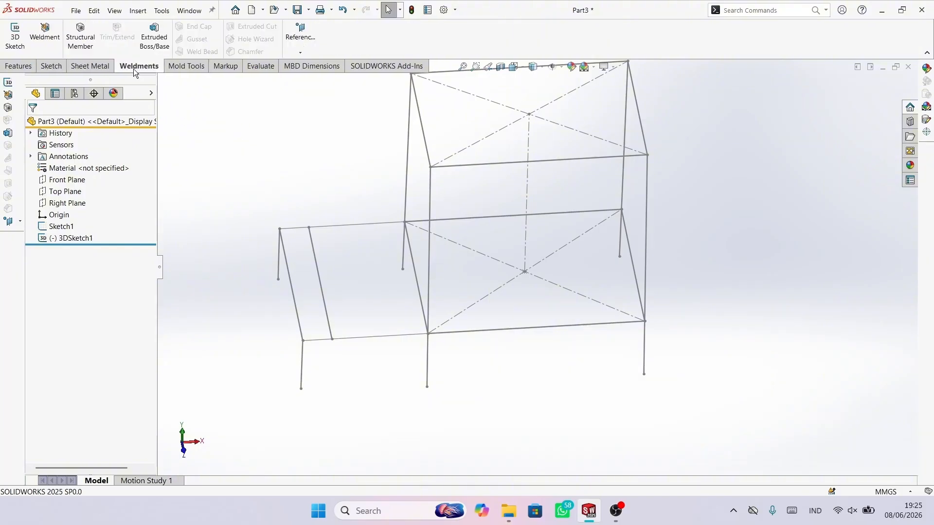
pyautogui.rightClick(468, 14)
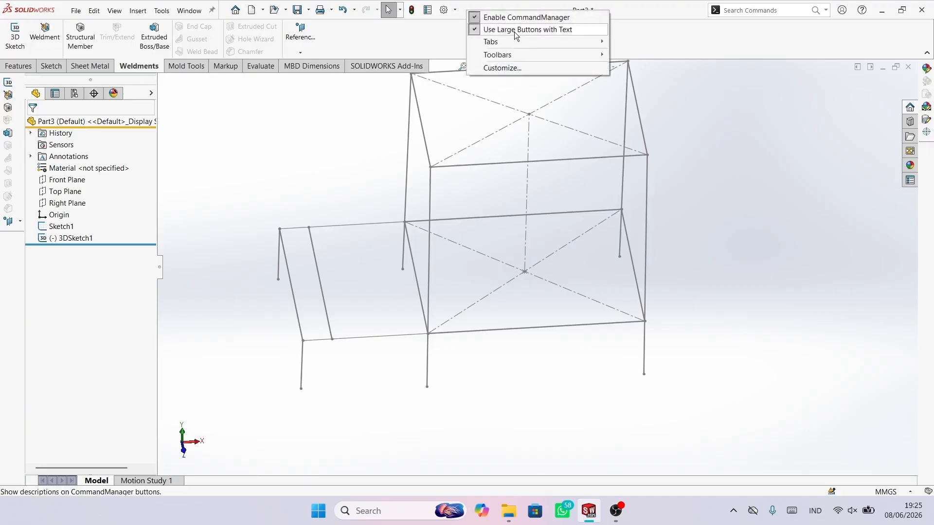
pyautogui.moveTo(531, 41)
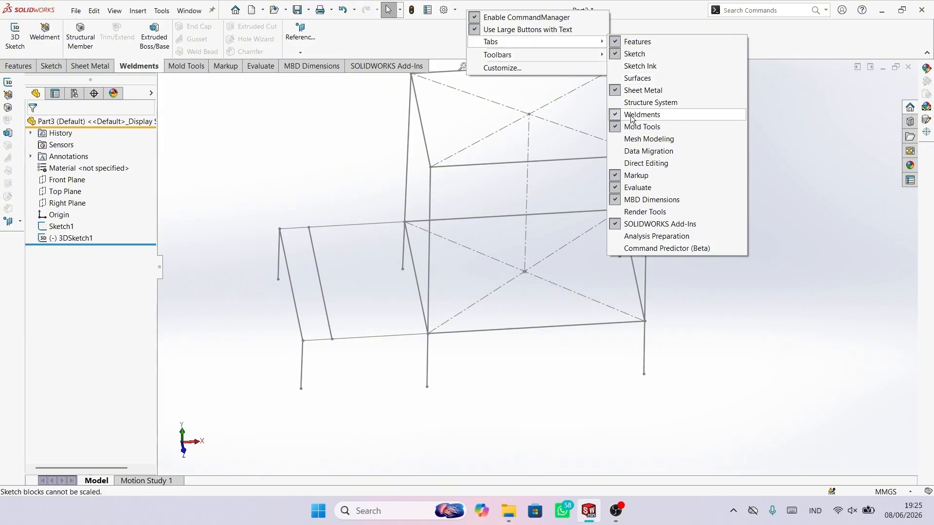
pyautogui.click(265, 97)
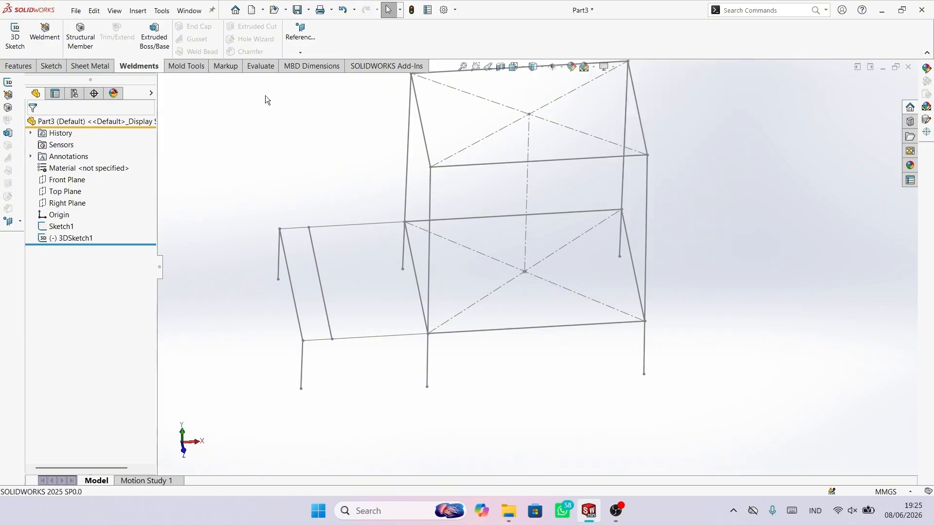
# Step: Set up a structural member with standard as, type ea as-nzs and size 50x50x3 EQUAL ANGLE AS-NZS
pyautogui.click(87, 40)
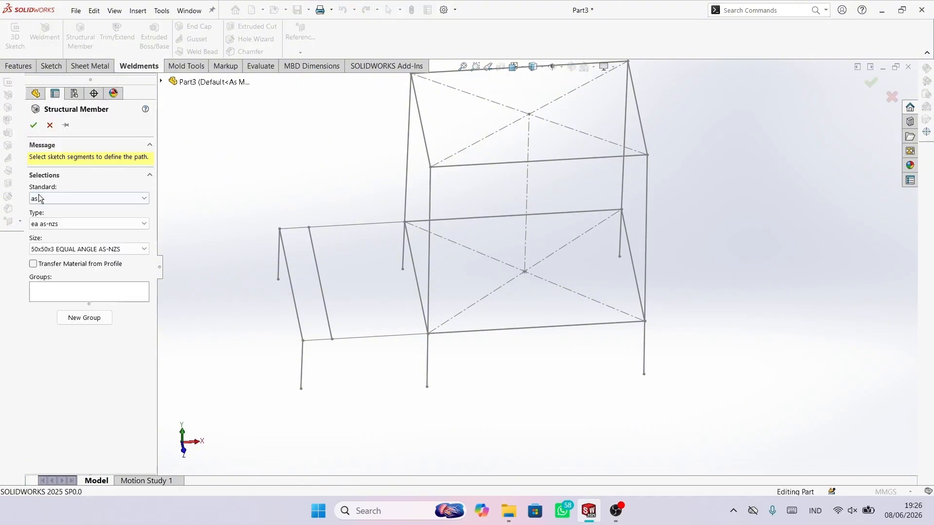
pyautogui.click(41, 197)
pyautogui.click(49, 225)
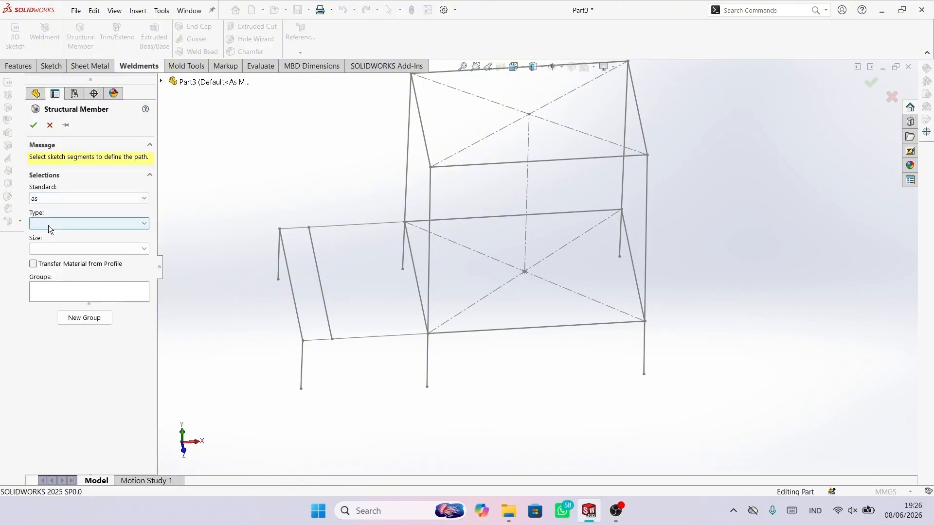
pyautogui.click(43, 223)
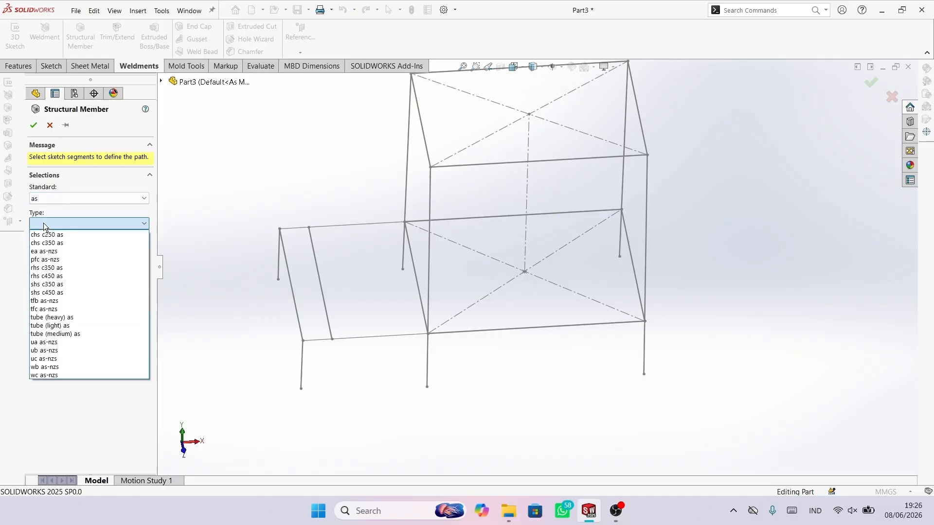
pyautogui.click(62, 251)
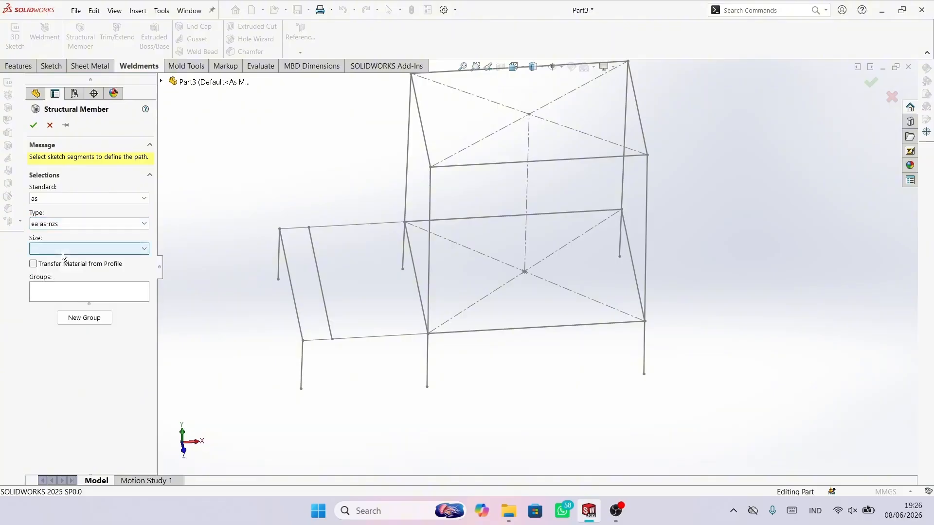
pyautogui.click(62, 252)
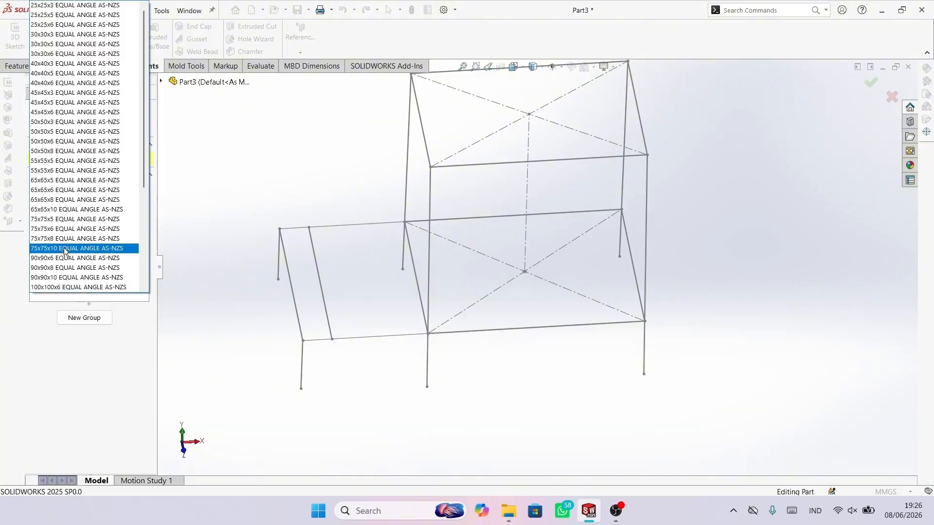
pyautogui.click(78, 123)
pyautogui.moveTo(490, 228)
pyautogui.mouseDown(button='middle')
pyautogui.moveTo(573, 223)
pyautogui.moveTo(541, 202)
pyautogui.mouseUp(button='middle')
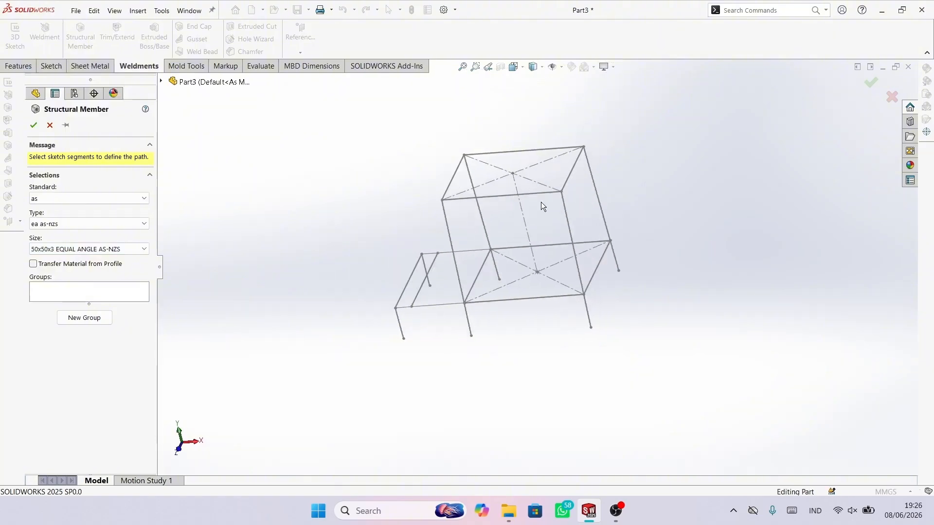
# Step: Select the four edges of the upper rectangle as the path of the first structural member group
pyautogui.scroll(-6, 537, 201)
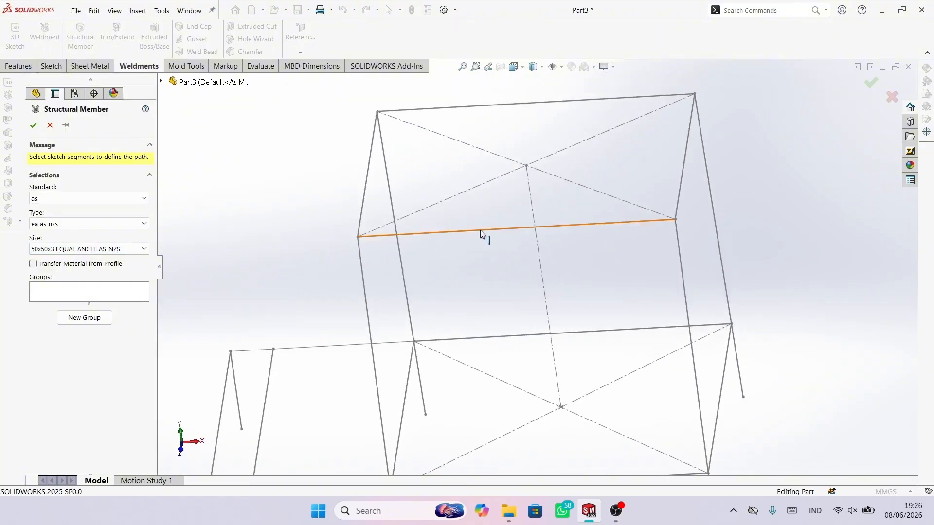
pyautogui.click(480, 232)
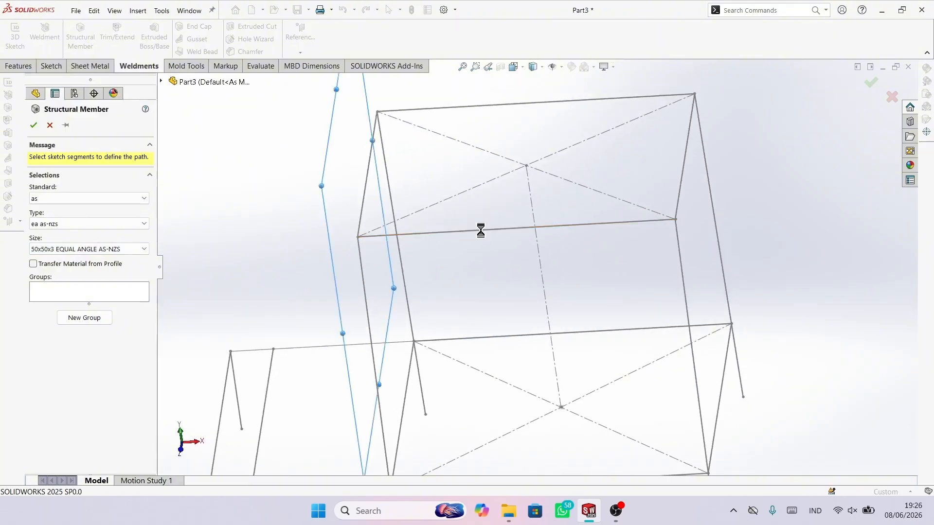
pyautogui.click(369, 171)
pyautogui.click(490, 105)
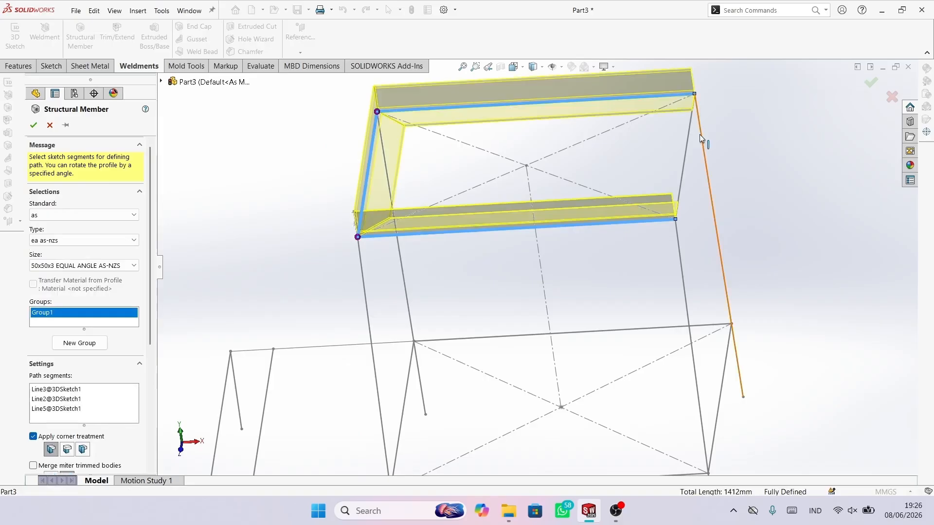
pyautogui.click(686, 151)
pyautogui.moveTo(629, 186); pyautogui.dragTo(483, 159, button='middle')
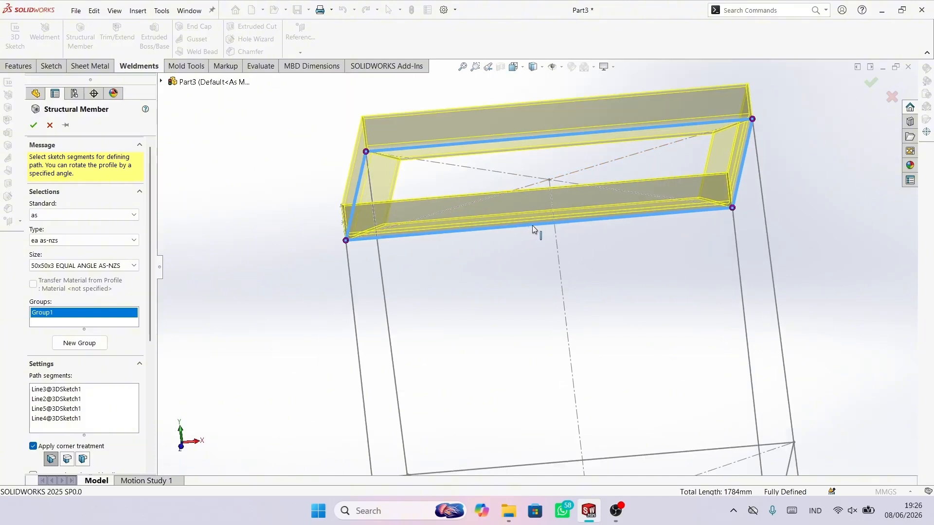
pyautogui.moveTo(532, 225); pyautogui.dragTo(570, 132, button='middle')
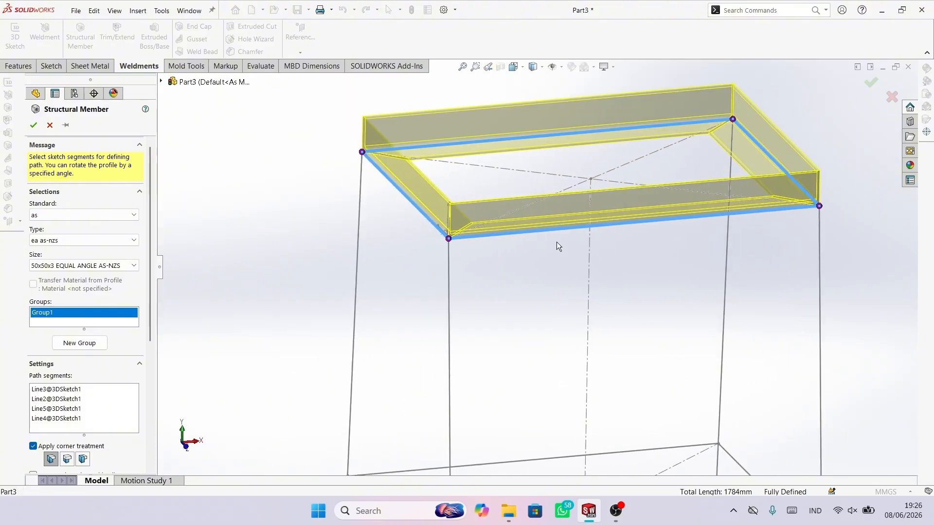
# Step: Try profile rotation angles of 90 and 180 degrees on the upper rectangle group
pyautogui.scroll(-5, 147, 250)
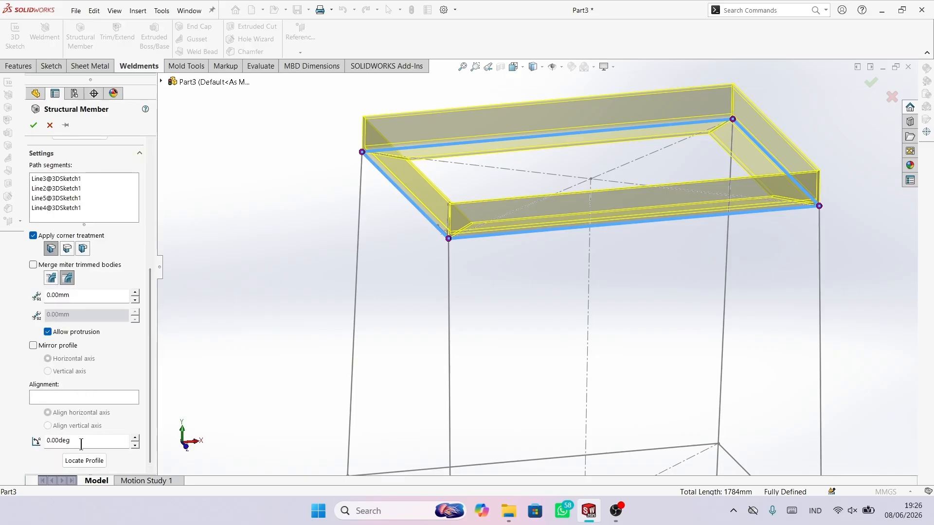
pyautogui.moveTo(102, 444); pyautogui.dragTo(58, 437)
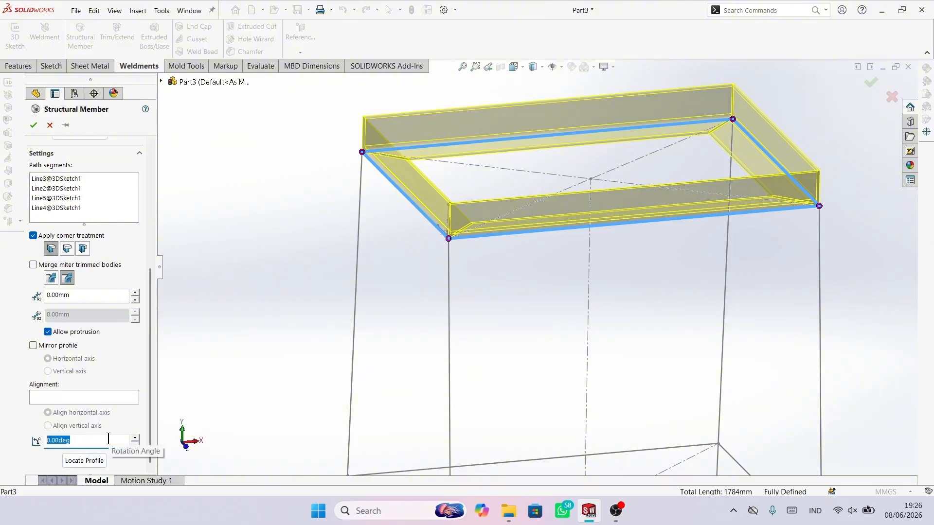
pyautogui.press('Return')
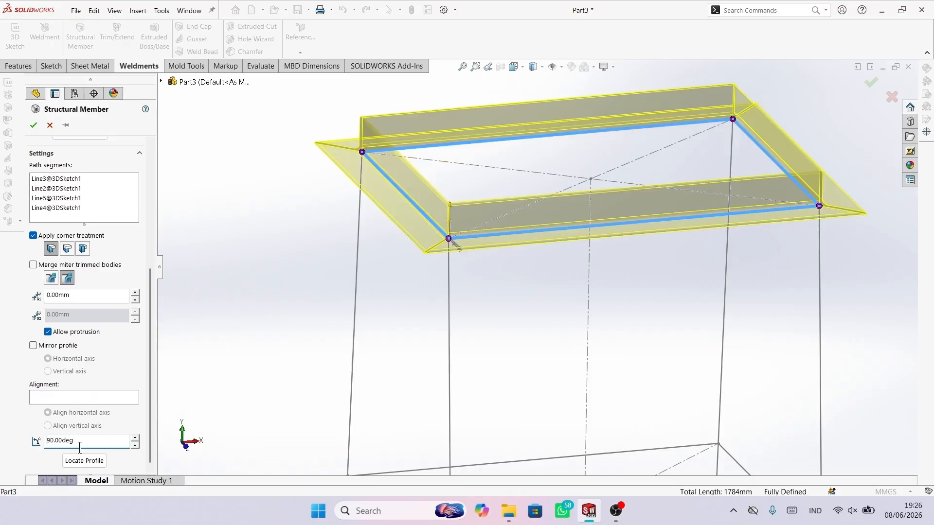
pyautogui.doubleClick(99, 443)
pyautogui.write('180')
pyautogui.press('Return')
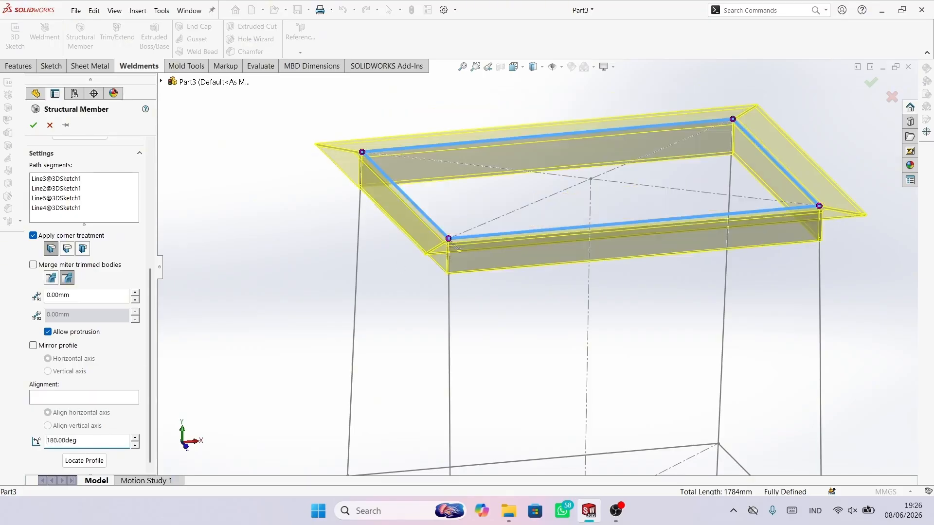
pyautogui.moveTo(639, 251); pyautogui.dragTo(598, 211, button='middle')
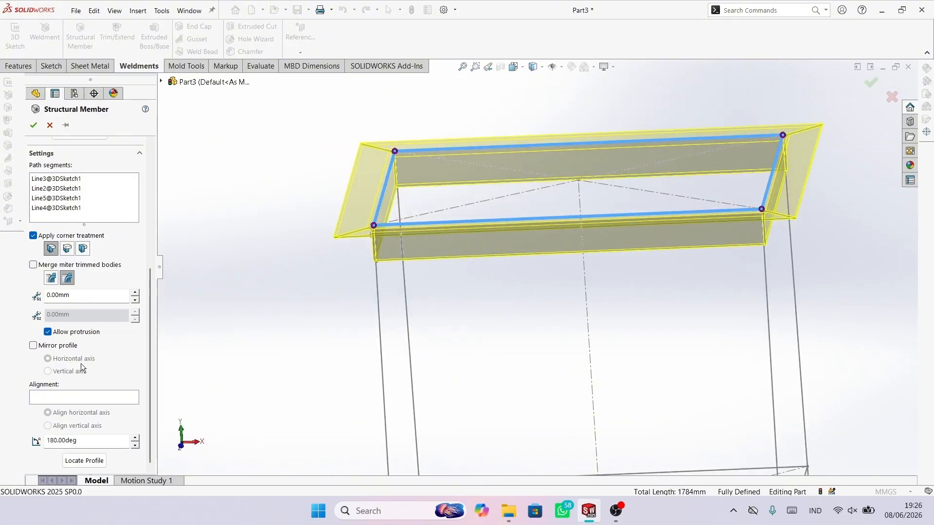
# Step: Set the upper rectangle group's rotation angle to 270 degrees and check the angle orientation around the frame
pyautogui.moveTo(106, 440); pyautogui.dragTo(1, 433)
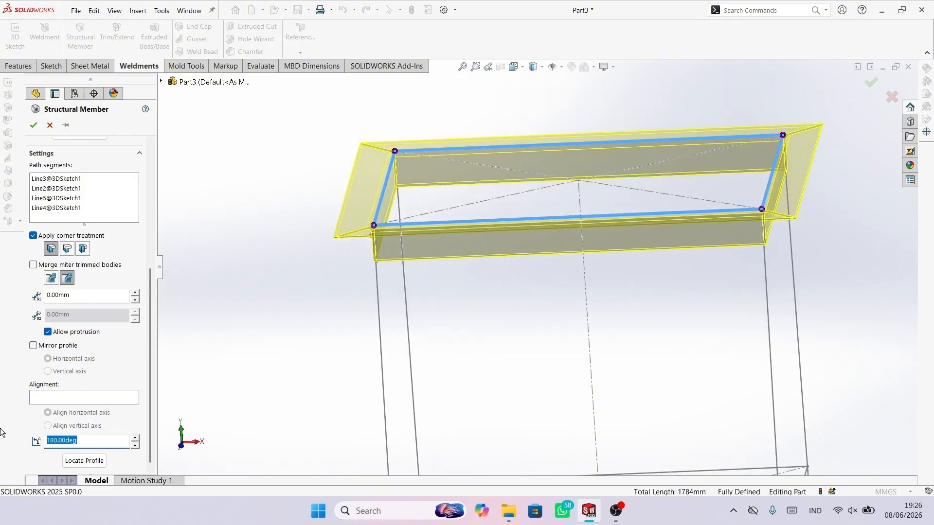
pyautogui.write('270')
pyautogui.press('Return')
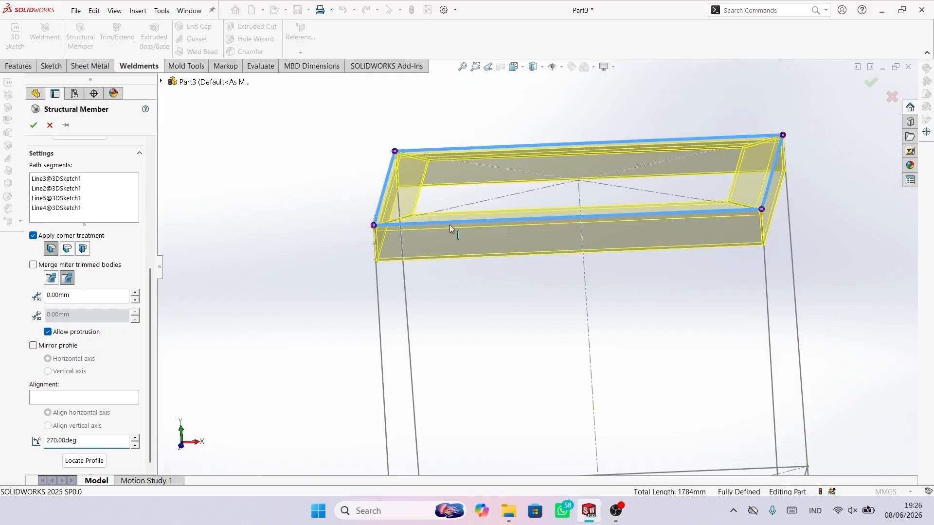
pyautogui.scroll(-4, 450, 203)
pyautogui.moveTo(455, 202); pyautogui.dragTo(431, 225, button='middle')
pyautogui.scroll(4, 548, 258)
pyautogui.moveTo(579, 229); pyautogui.dragTo(632, 252, button='middle')
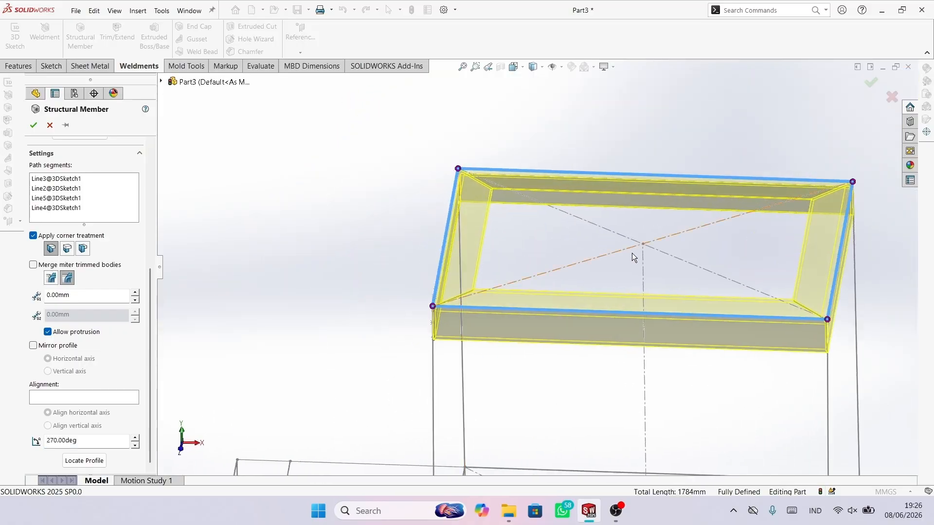
pyautogui.scroll(3, 685, 377)
pyautogui.scroll(-5, 700, 268)
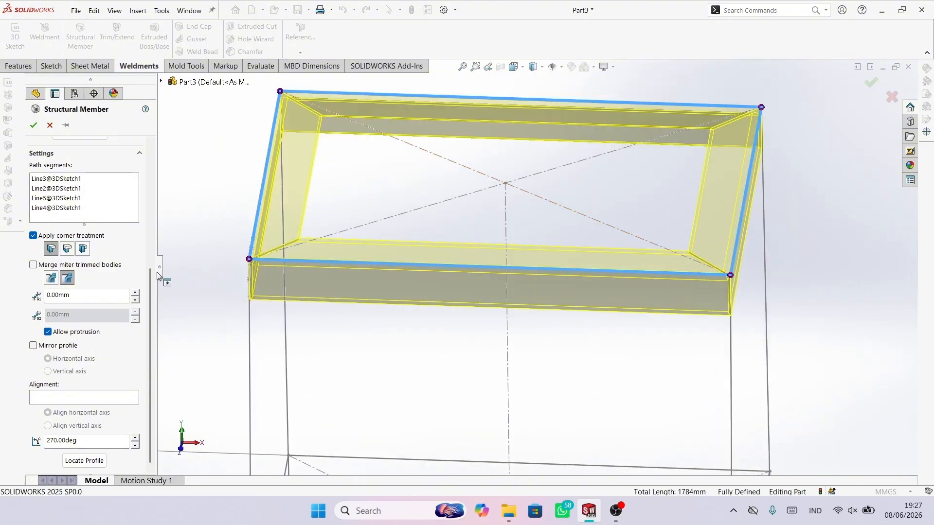
# Step: Add a new group and select the four edges of the lower rectangle as its path
pyautogui.scroll(5, 150, 271)
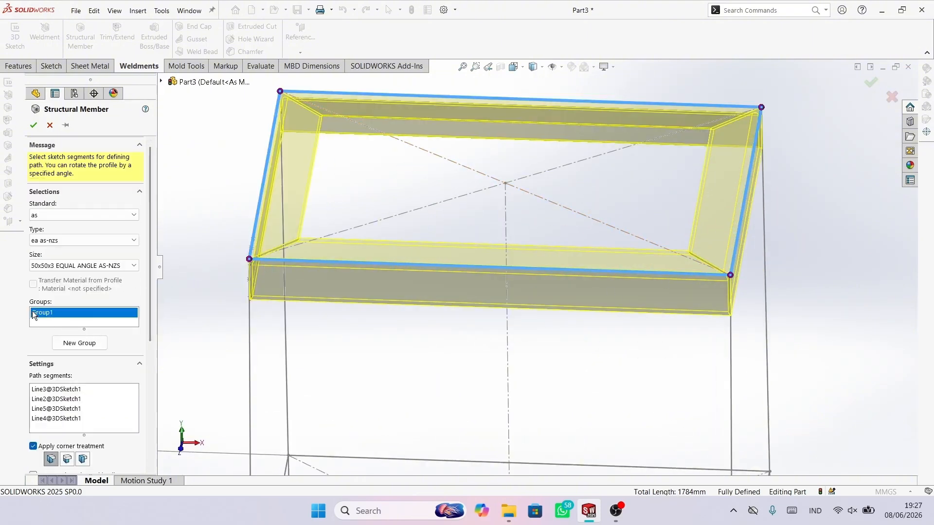
pyautogui.click(80, 343)
pyautogui.scroll(4, 511, 355)
pyautogui.scroll(-6, 525, 386)
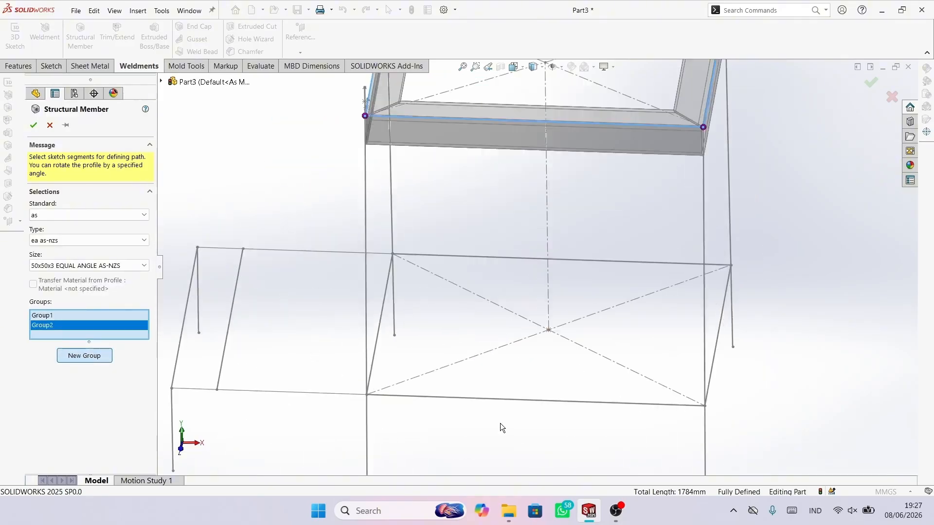
pyautogui.click(499, 399)
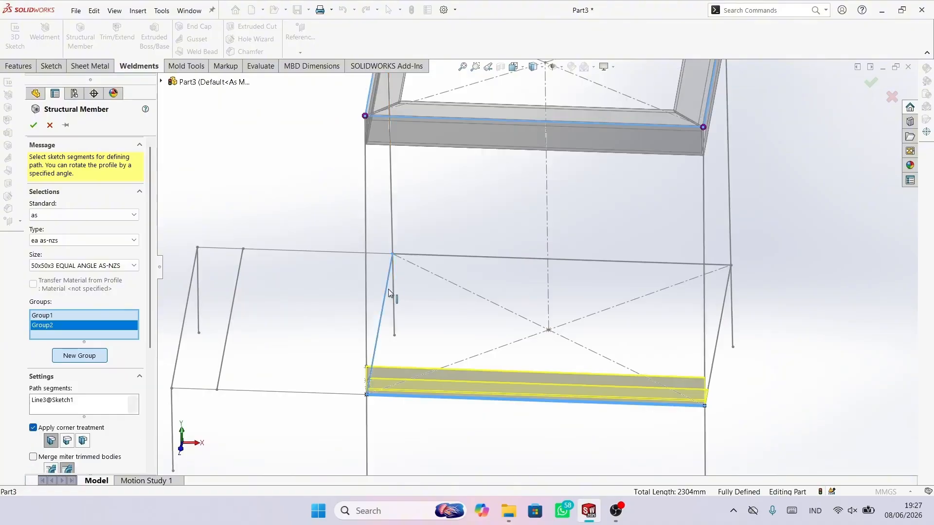
pyautogui.click(388, 292)
pyautogui.click(466, 256)
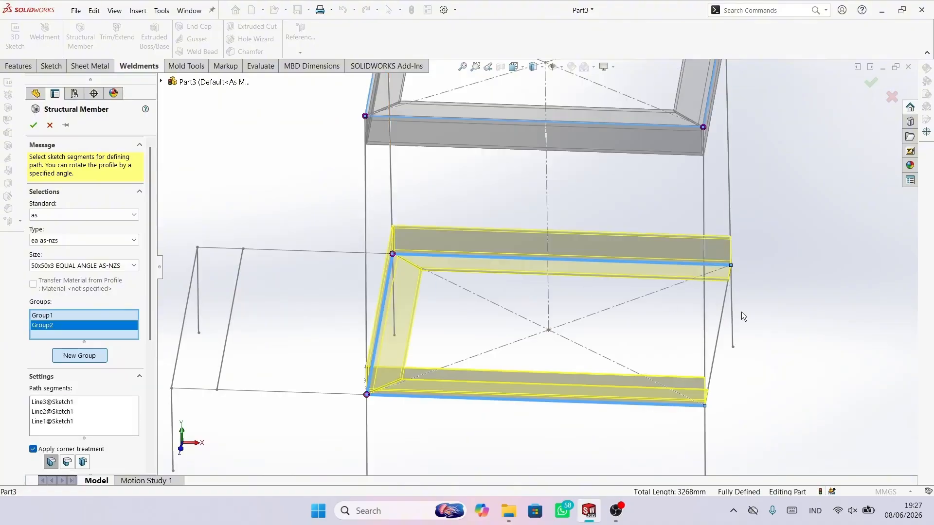
pyautogui.click(716, 316)
# Step: Set the lower rectangle group's profile rotation angle to 270 degrees
pyautogui.scroll(-5, 145, 331)
pyautogui.click(105, 440)
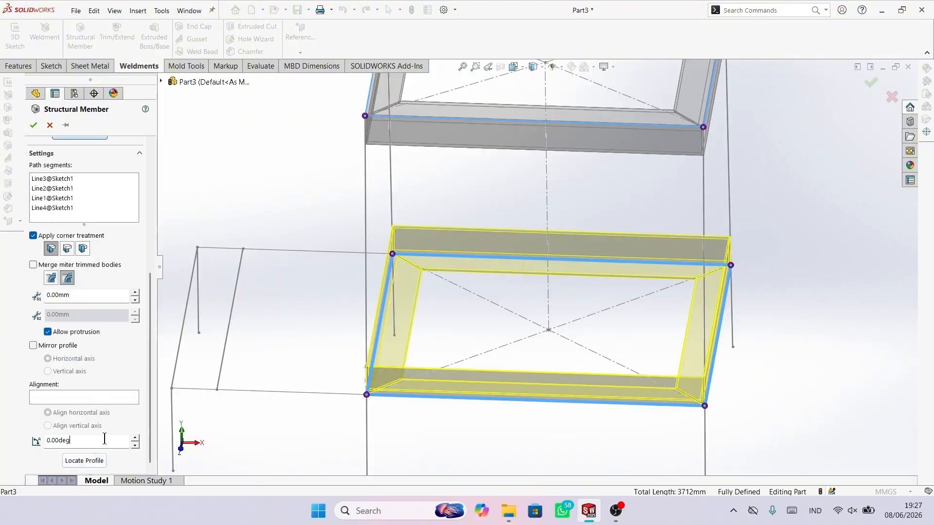
pyautogui.doubleClick(105, 440)
pyautogui.write('270')
pyautogui.press('Return')
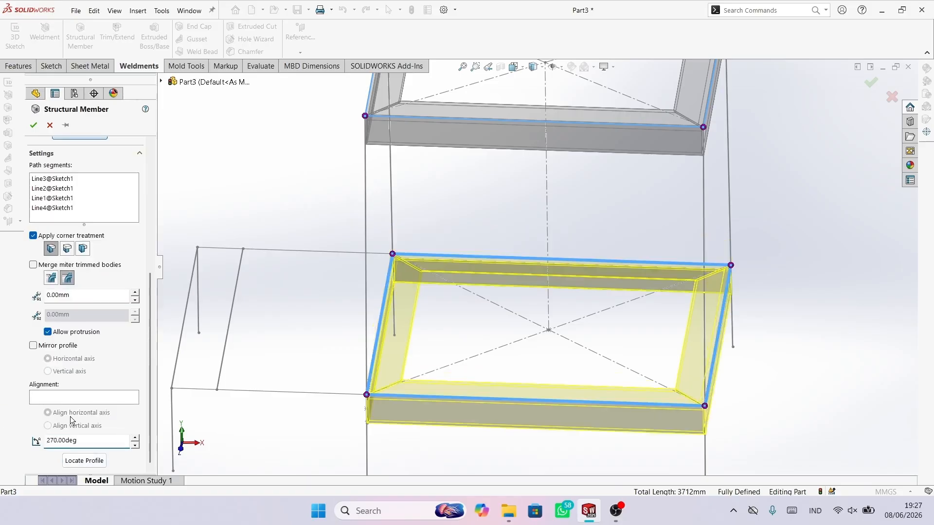
# Step: Add a third group for the slanted leg at the -X, +Z corner and check its profile orientation
pyautogui.scroll(1, 678, 315)
pyautogui.scroll(3, 106, 245)
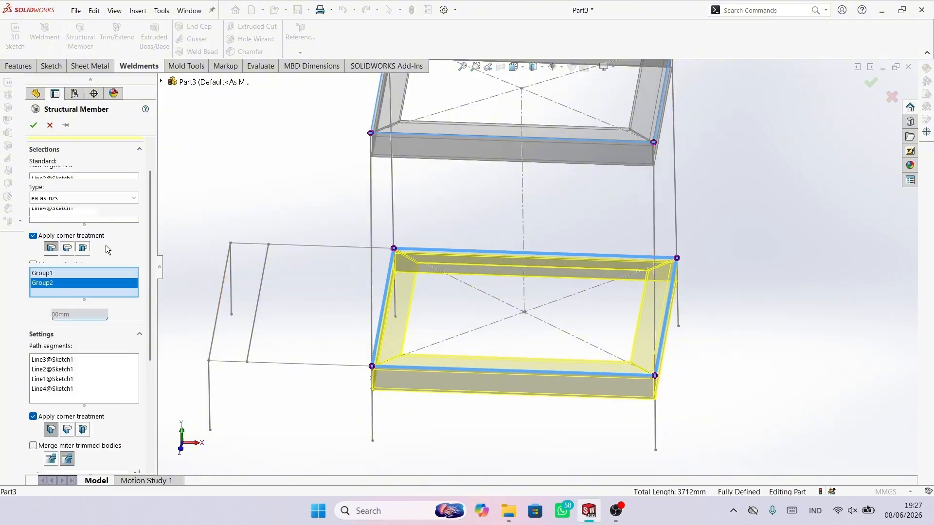
pyautogui.click(79, 313)
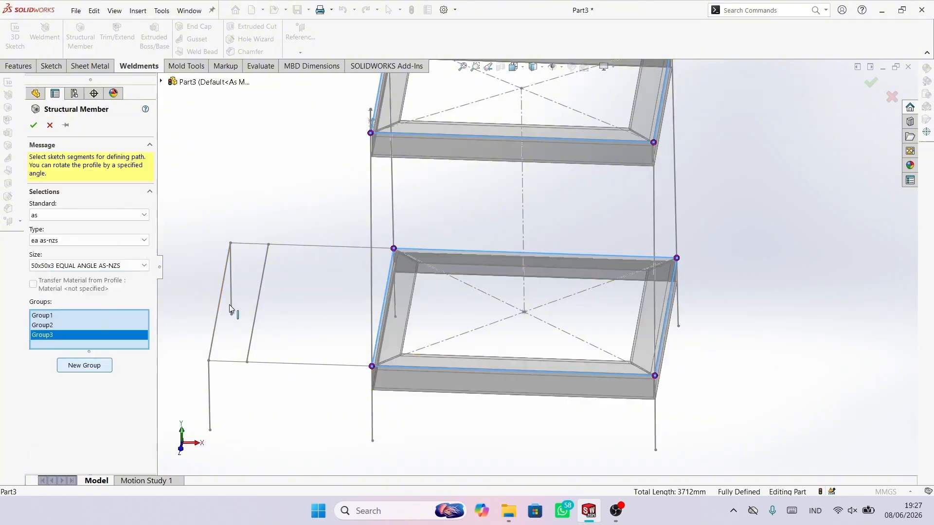
pyautogui.moveTo(229, 305); pyautogui.dragTo(425, 254, button='middle')
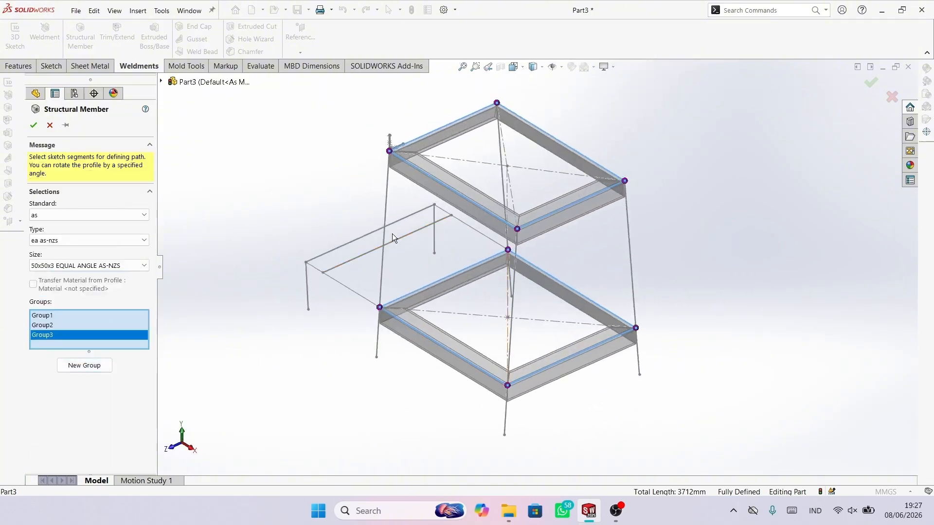
pyautogui.click(387, 209)
pyautogui.scroll(-4, 413, 248)
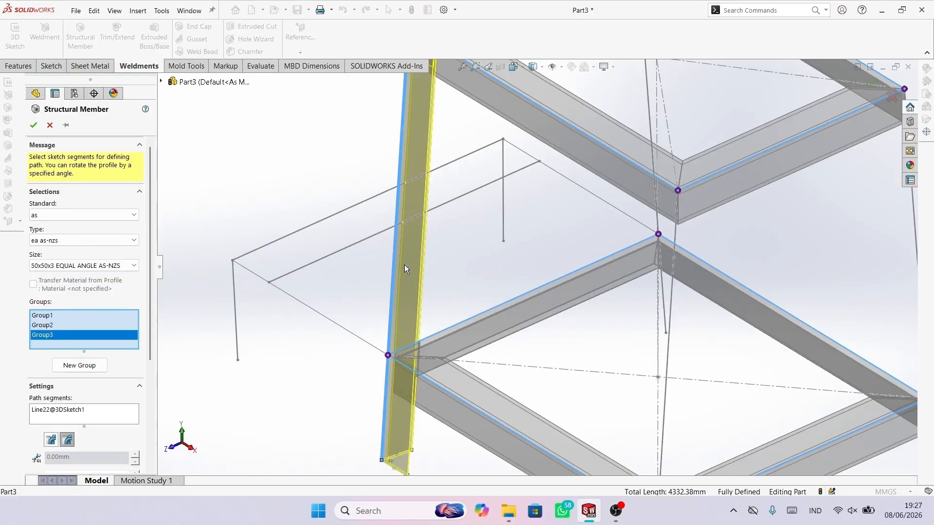
pyautogui.moveTo(404, 265)
pyautogui.mouseDown(button='middle')
pyautogui.moveTo(384, 245)
pyautogui.moveTo(358, 257)
pyautogui.mouseUp(button='middle')
pyautogui.scroll(5, 406, 235)
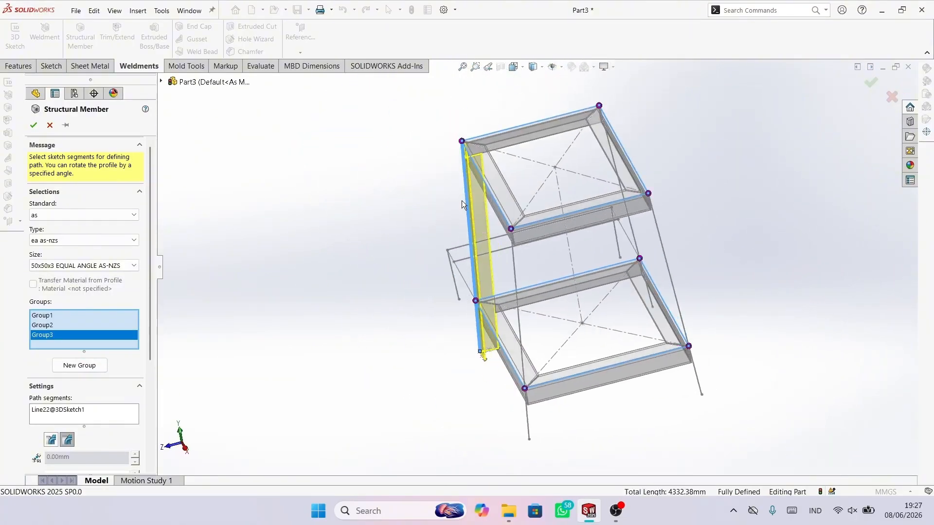
pyautogui.scroll(-3, 615, 360)
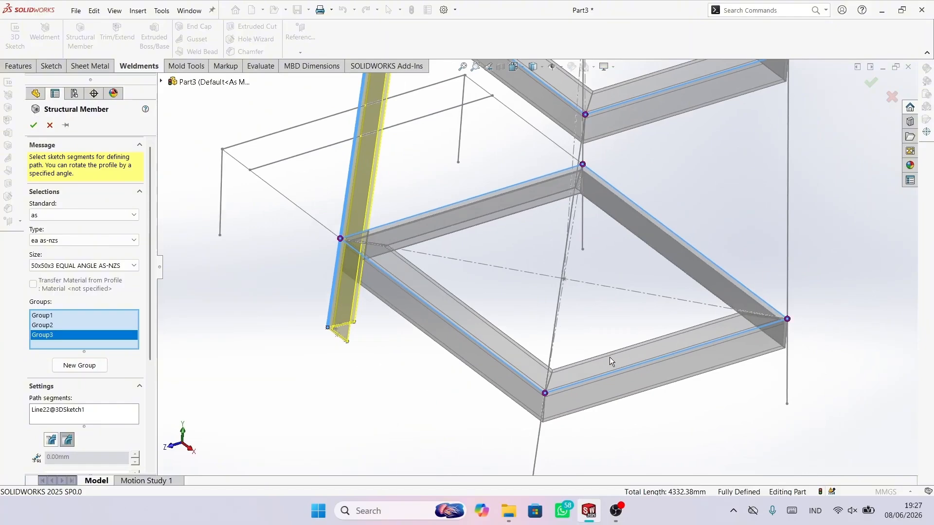
# Step: Add a fourth group for the slanted leg at the +X, +Z corner and set its rotation angle to 90 degrees
pyautogui.click(83, 365)
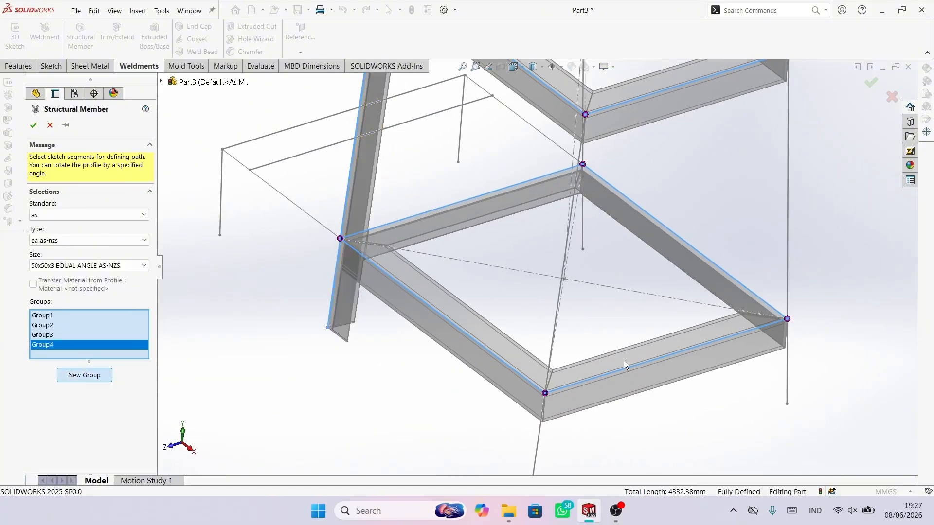
pyautogui.moveTo(624, 360)
pyautogui.mouseDown(button='middle')
pyautogui.moveTo(546, 348)
pyautogui.moveTo(387, 293)
pyautogui.moveTo(416, 278)
pyautogui.moveTo(256, 271)
pyautogui.mouseUp(button='middle')
pyautogui.click(361, 285)
pyautogui.scroll(-3, 353, 286)
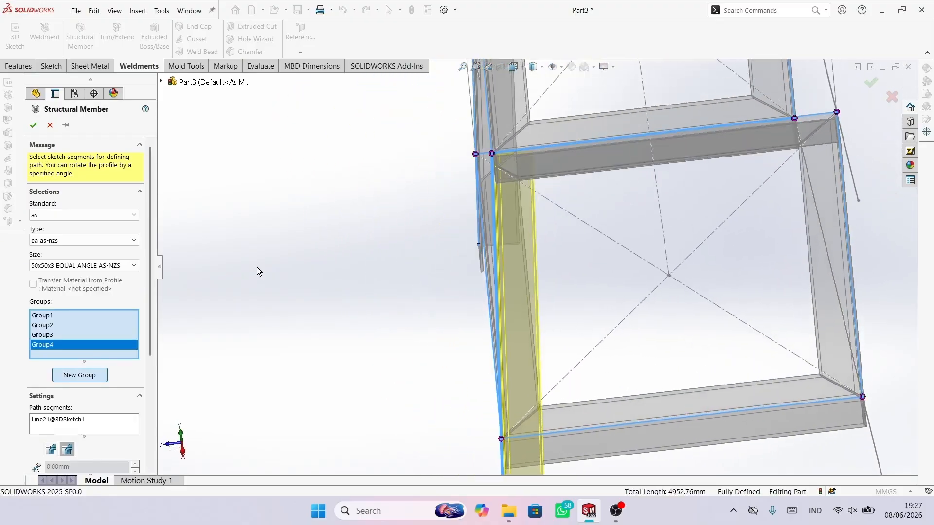
pyautogui.scroll(-5, 125, 305)
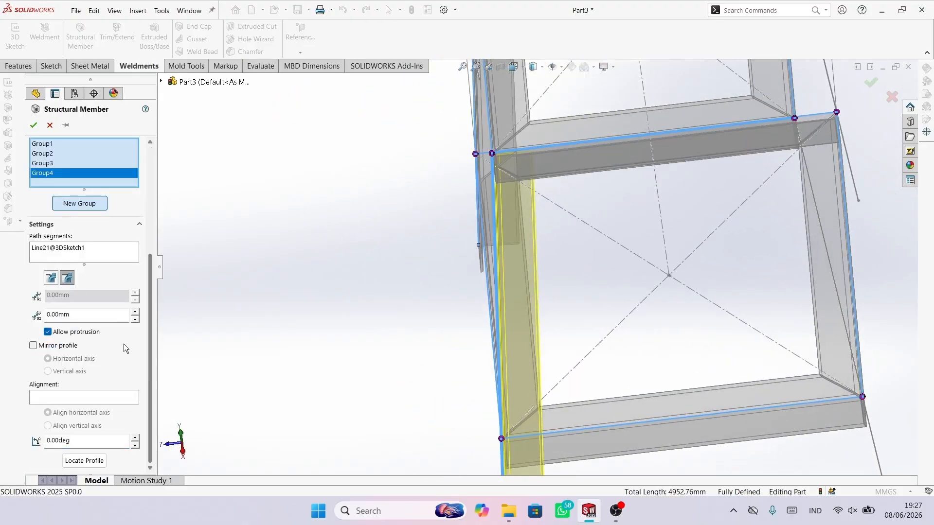
pyautogui.doubleClick(85, 436)
pyautogui.write('90')
pyautogui.press('Return')
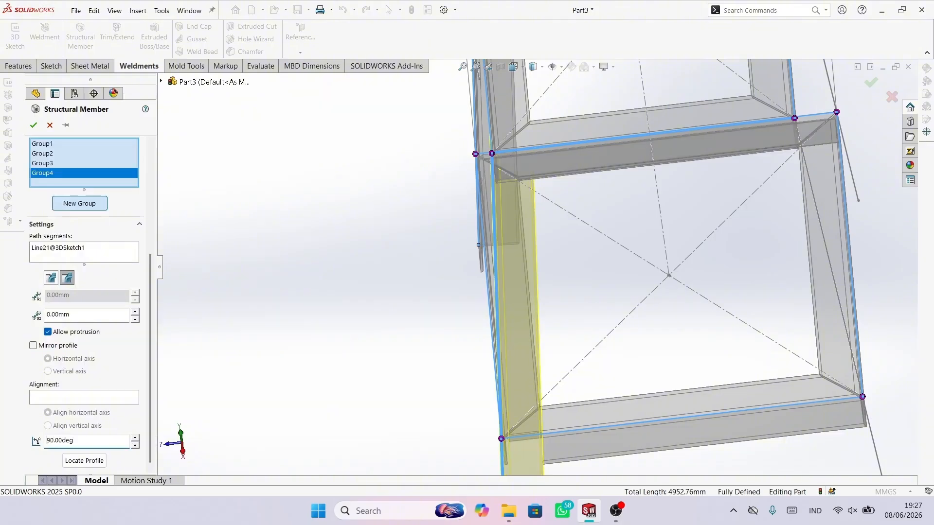
pyautogui.moveTo(359, 363); pyautogui.dragTo(273, 228, button='middle')
# Step: Add a fifth group for the slanted leg at the +X, -Z corner and set its rotation angle to 180 degrees
pyautogui.click(88, 204)
pyautogui.scroll(-5, 434, 214)
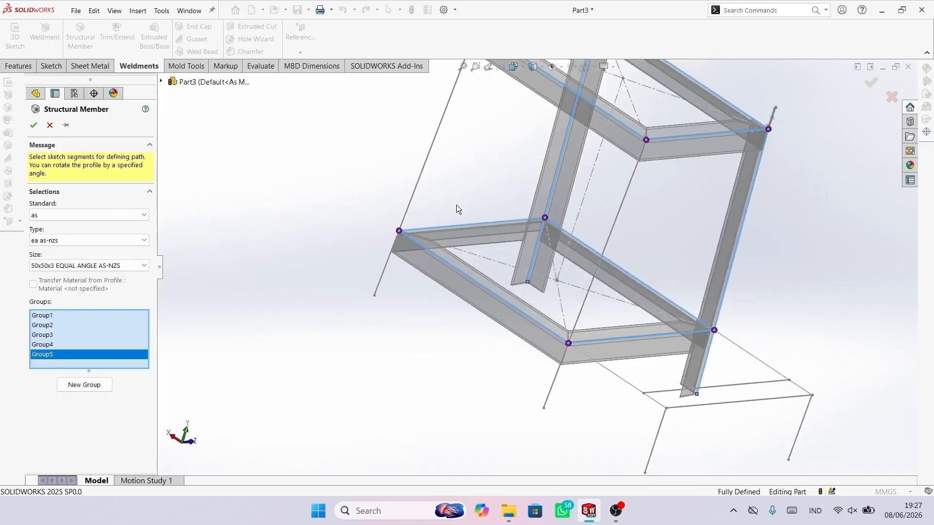
pyautogui.click(401, 178)
pyautogui.scroll(3, 476, 224)
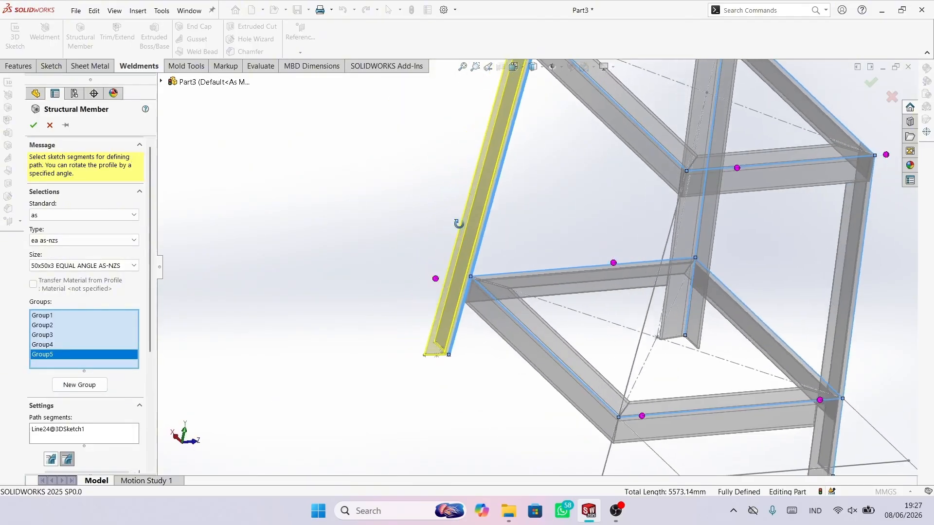
pyautogui.scroll(-4, 146, 360)
pyautogui.doubleClick(107, 435)
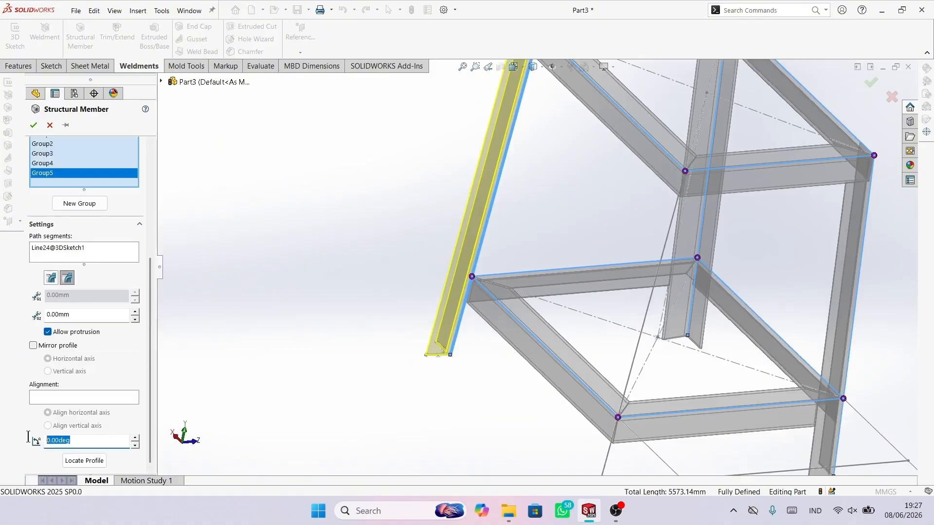
pyautogui.write('180')
pyautogui.press('Return')
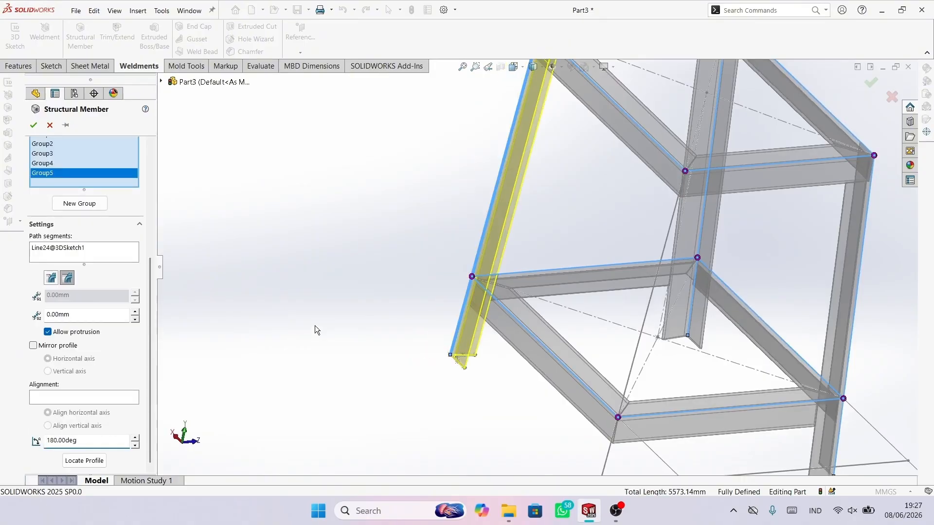
pyautogui.moveTo(314, 325); pyautogui.dragTo(285, 269, button='middle')
# Step: Add a sixth group for the slanted leg at the -X, -Z corner
pyautogui.click(79, 203)
pyautogui.moveTo(642, 297); pyautogui.dragTo(618, 254, button='middle')
pyautogui.click(595, 237)
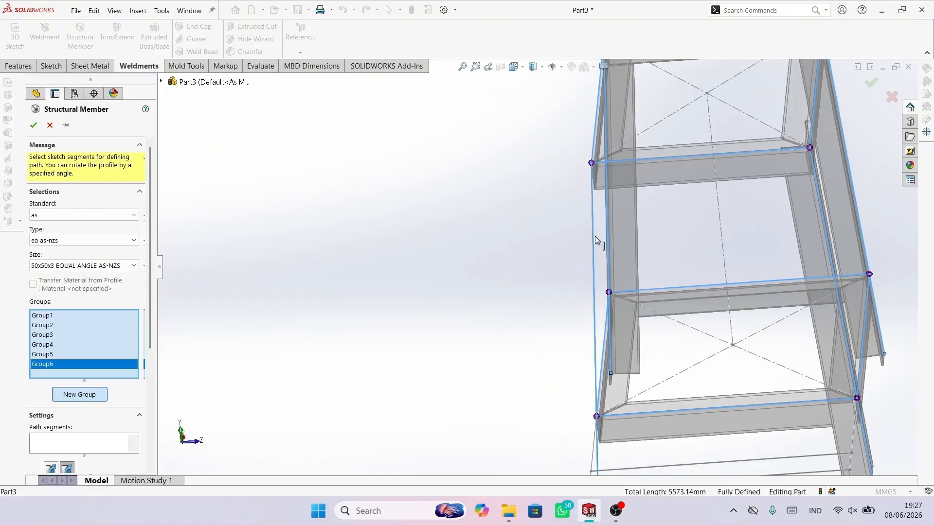
pyautogui.scroll(-5, 156, 296)
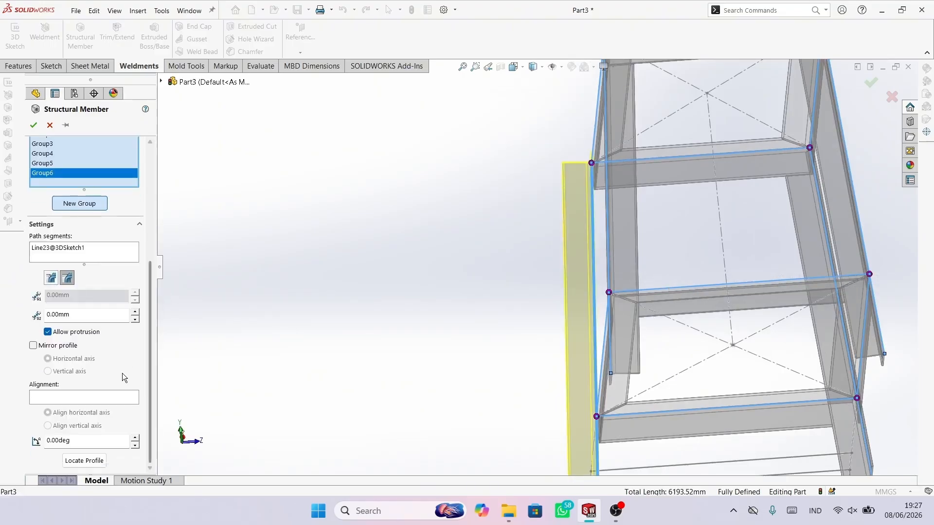
# Step: Try profile rotation angles of 90 and 180 degrees on the -X, -Z leg and check the orientation
pyautogui.click(112, 440)
pyautogui.write('90')
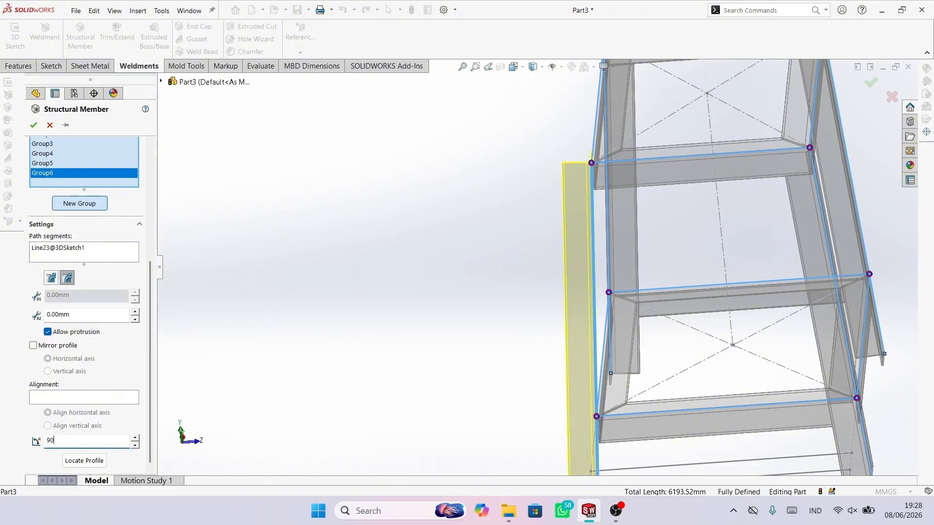
pyautogui.press('Return')
pyautogui.moveTo(77, 441); pyautogui.dragTo(1, 439)
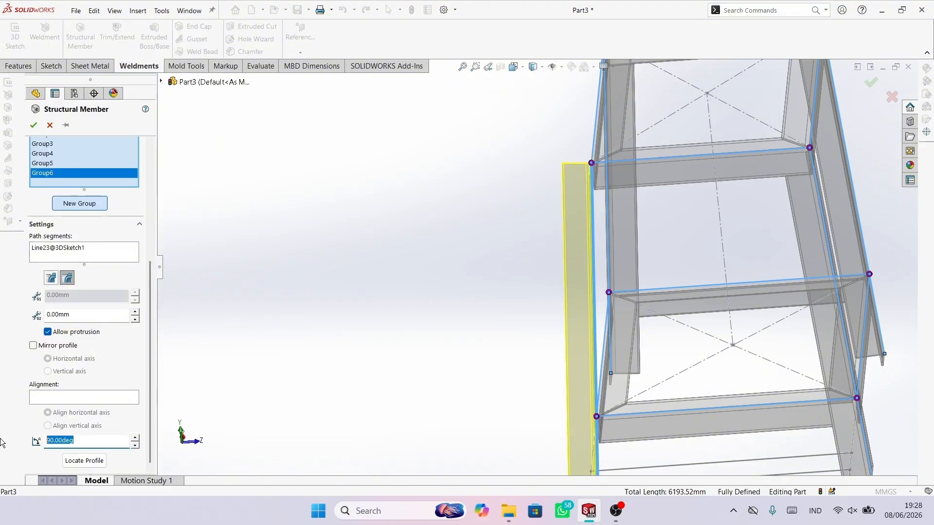
pyautogui.write('180')
pyautogui.press('Return')
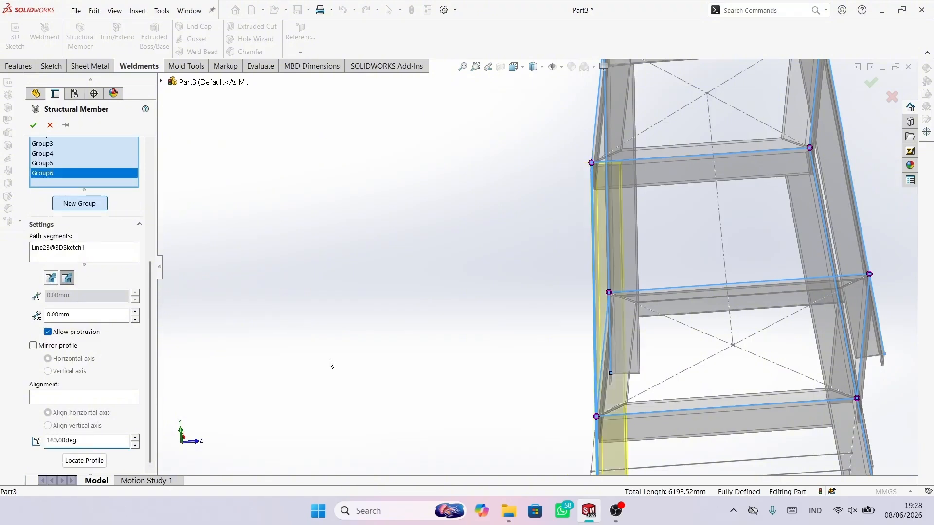
pyautogui.moveTo(329, 364); pyautogui.dragTo(261, 369, button='middle')
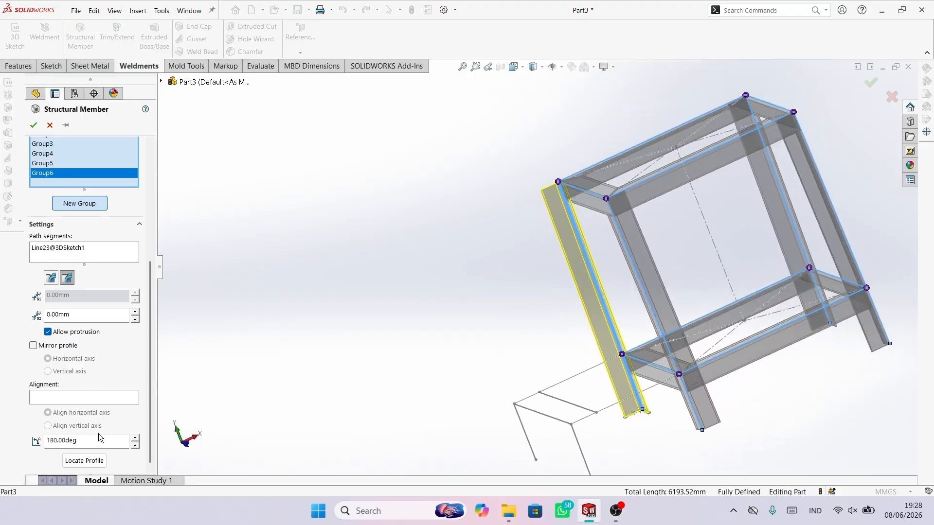
# Step: Set the -X, -Z leg group's profile rotation angle to 270 degrees and check it against the lower rectangle
pyautogui.moveTo(100, 436); pyautogui.dragTo(1, 433)
pyautogui.write('270')
pyautogui.press('Return')
pyautogui.moveTo(558, 220); pyautogui.dragTo(644, 224, button='middle')
pyautogui.scroll(-3, 632, 241)
pyautogui.scroll(5, 644, 228)
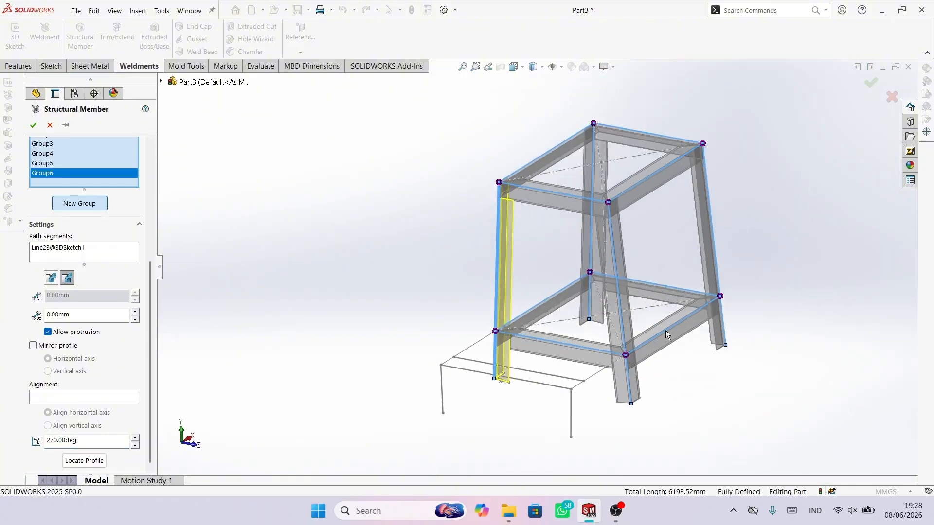
pyautogui.scroll(-5, 524, 358)
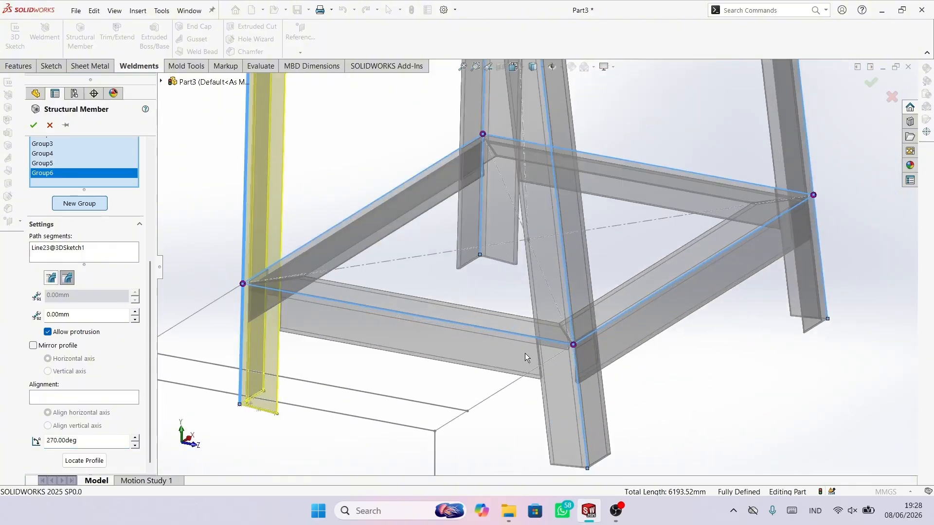
# Step: Add a seventh group along the three outer segments of the low U-shaped extension on the frame's -X side
pyautogui.click(97, 205)
pyautogui.scroll(5, 445, 389)
pyautogui.moveTo(445, 389); pyautogui.dragTo(402, 440, button='middle')
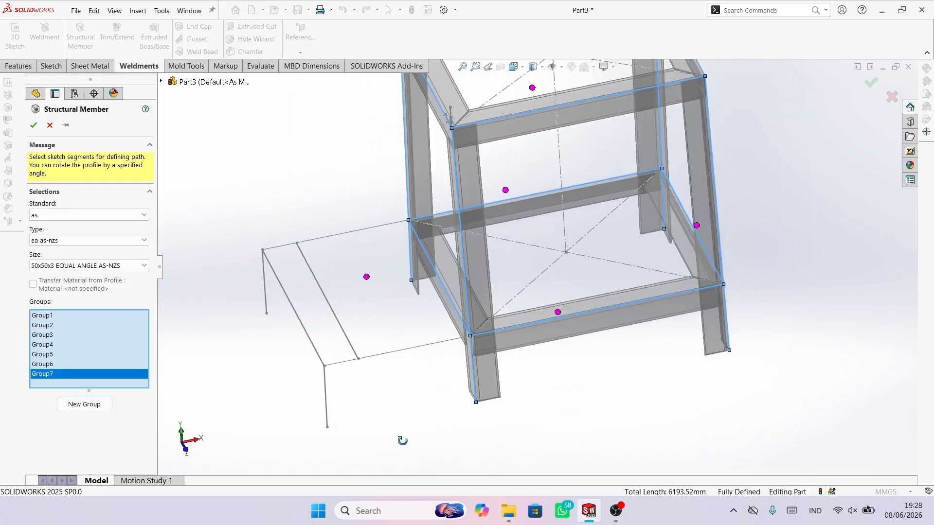
pyautogui.scroll(-3, 385, 387)
pyautogui.click(407, 329)
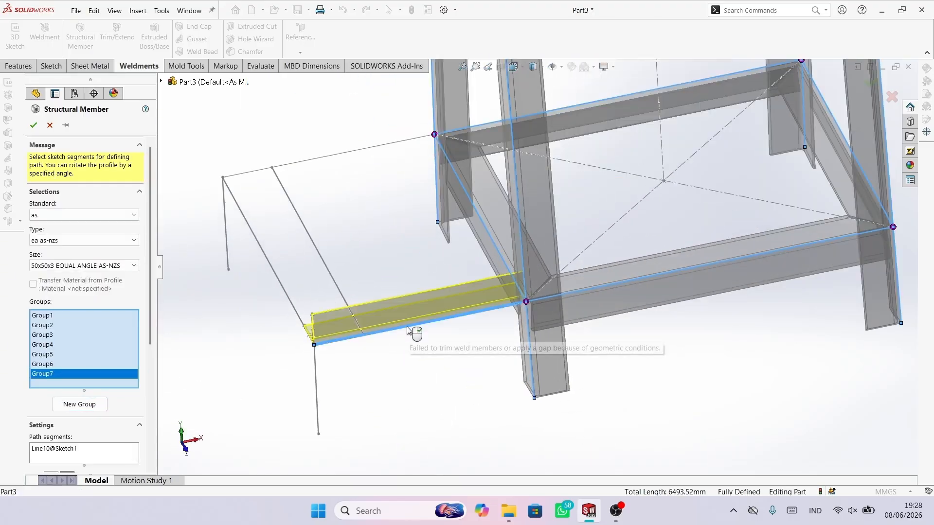
pyautogui.click(273, 270)
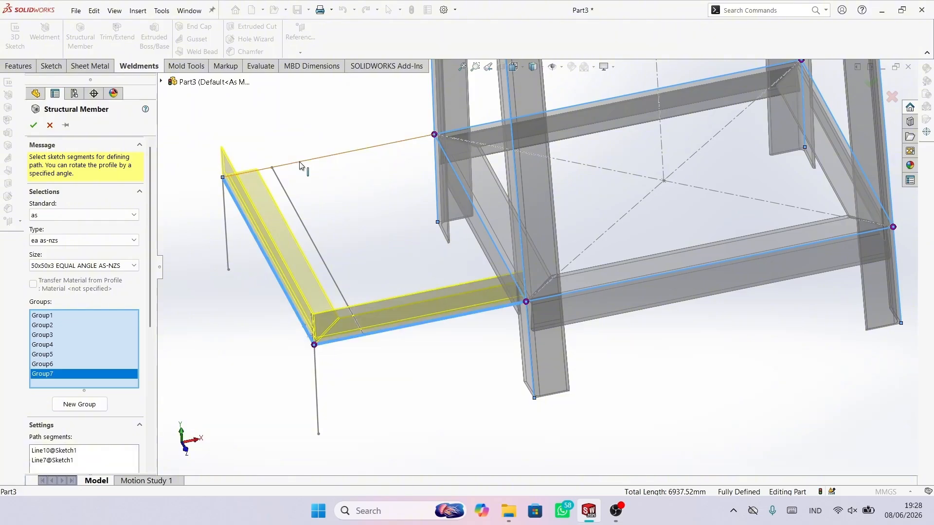
pyautogui.click(300, 162)
pyautogui.scroll(-5, 151, 294)
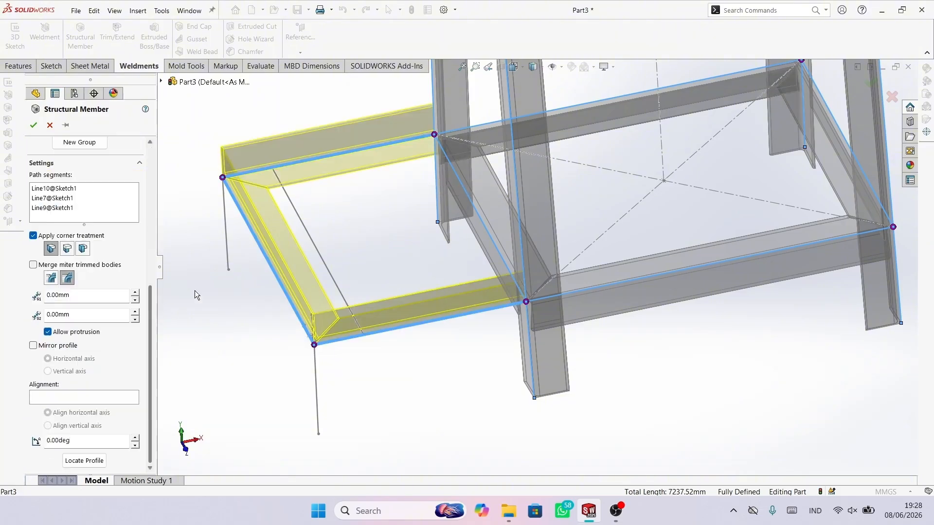
# Step: Try profile rotation angles of 90 and 180 degrees on the U-shaped extension group
pyautogui.moveTo(108, 443); pyautogui.dragTo(0, 437)
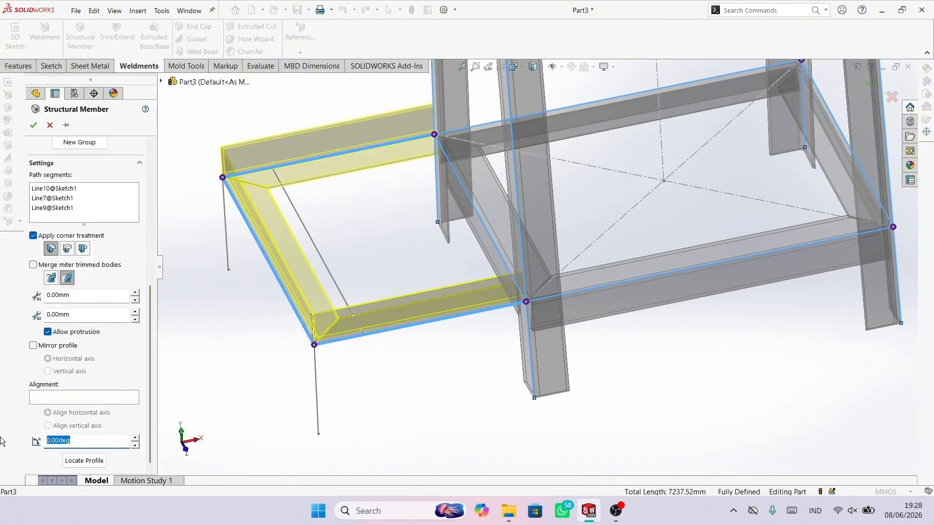
pyautogui.write('90')
pyautogui.press('Return')
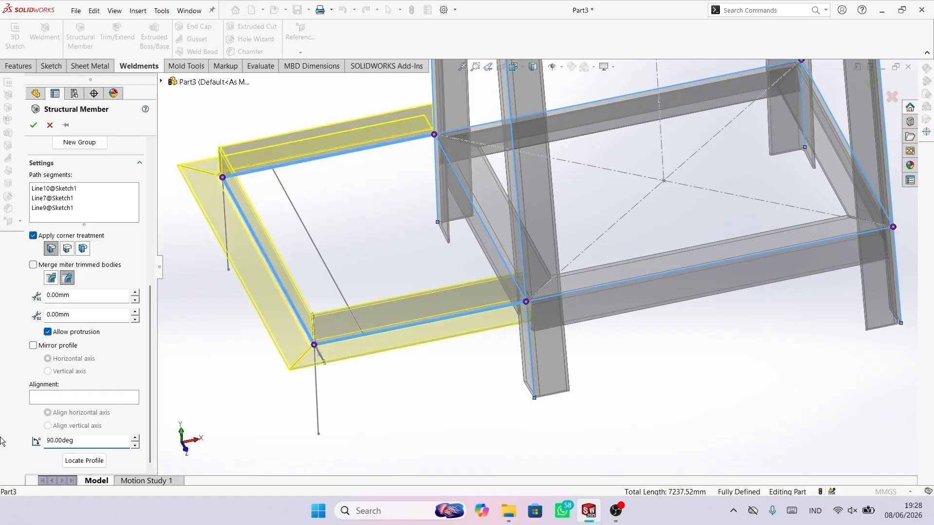
pyautogui.moveTo(98, 440); pyautogui.dragTo(0, 412)
pyautogui.write('180')
pyautogui.press('Return')
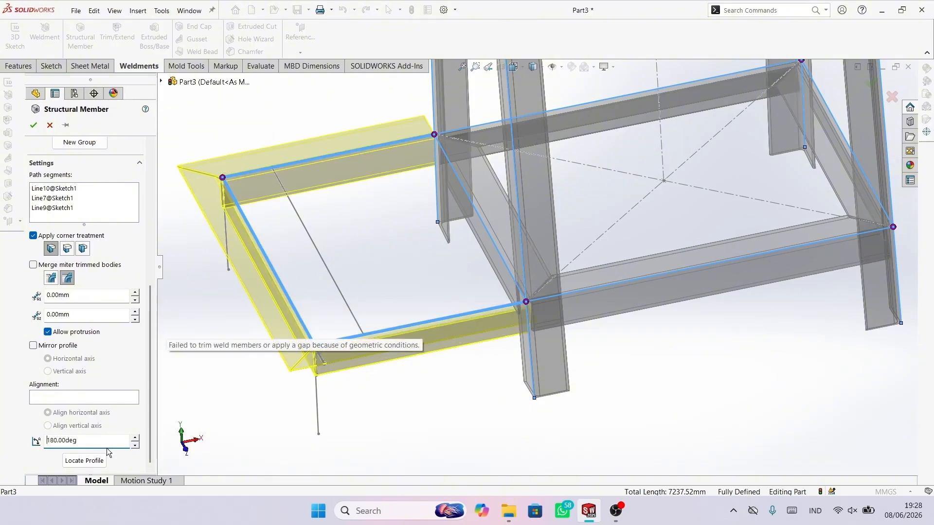
# Step: Set the U-shaped extension group's profile rotation angle to 270 degrees
pyautogui.hotkey('ctrl', 'a')
pyautogui.write('2')
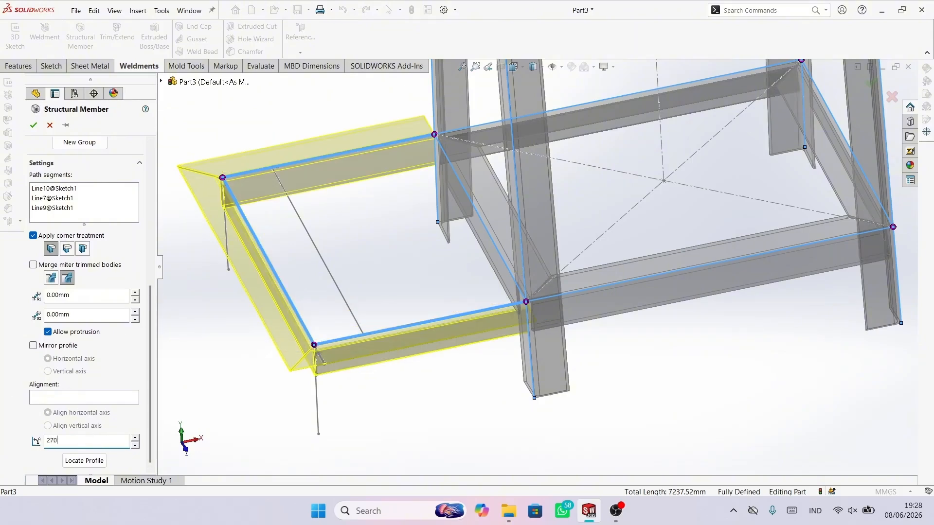
pyautogui.write('70')
pyautogui.press('Return')
pyautogui.moveTo(453, 271)
pyautogui.mouseDown(button='middle')
pyautogui.moveTo(447, 229)
pyautogui.moveTo(478, 238)
pyautogui.moveTo(456, 278)
pyautogui.mouseUp(button='middle')
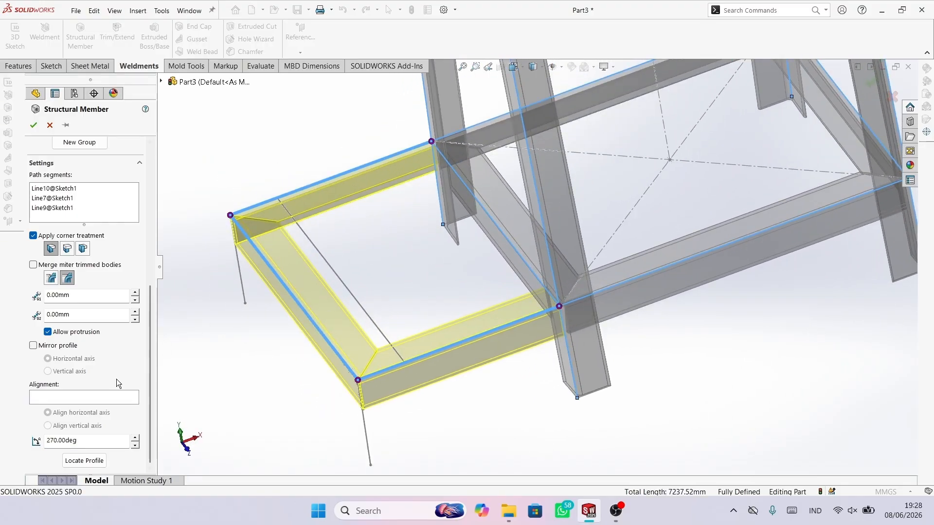
# Step: Add an eighth group for the crossbar line inside the extension, parallel to its outer end
pyautogui.scroll(3, 73, 321)
pyautogui.click(79, 323)
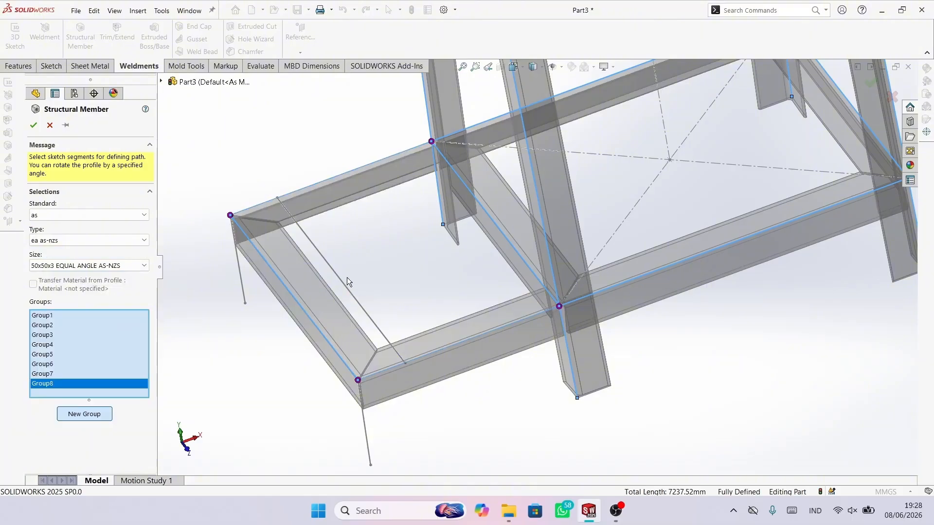
pyautogui.click(348, 287)
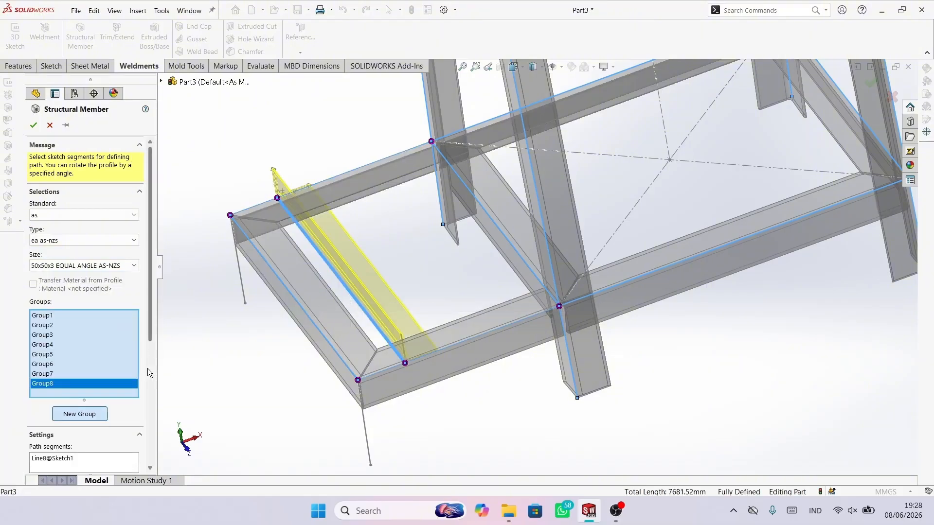
pyautogui.scroll(-3, 141, 384)
# Step: Try a profile rotation angle of 90 degrees on the extension's crossbar
pyautogui.moveTo(107, 438); pyautogui.dragTo(10, 421)
pyautogui.write('90')
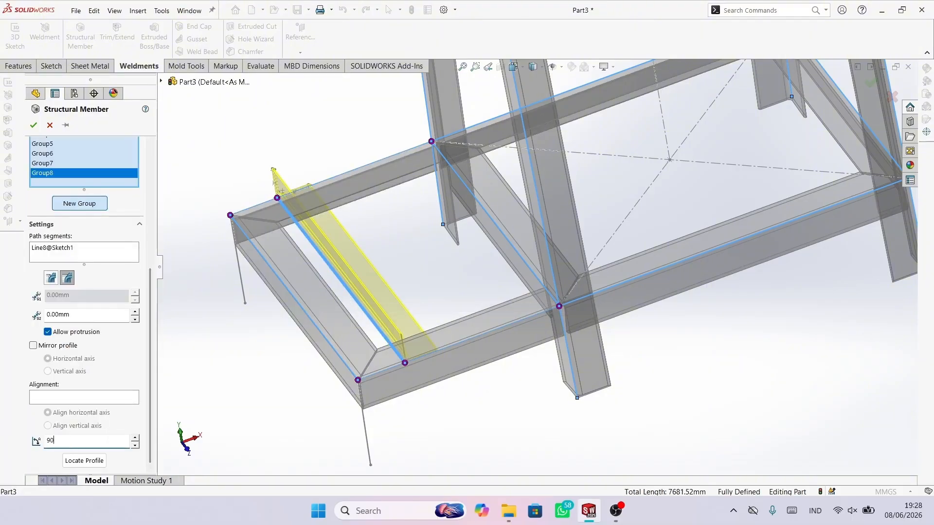
pyautogui.press('Return')
# Step: Set the crossbar group's profile rotation angle to 270 degrees and check its orientation
pyautogui.moveTo(86, 439); pyautogui.dragTo(2, 442)
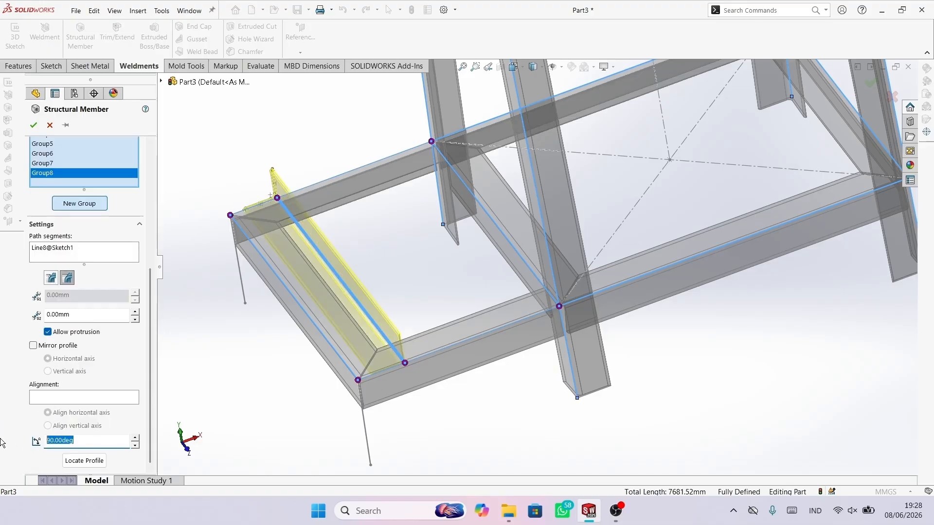
pyautogui.write('270')
pyautogui.press('Return')
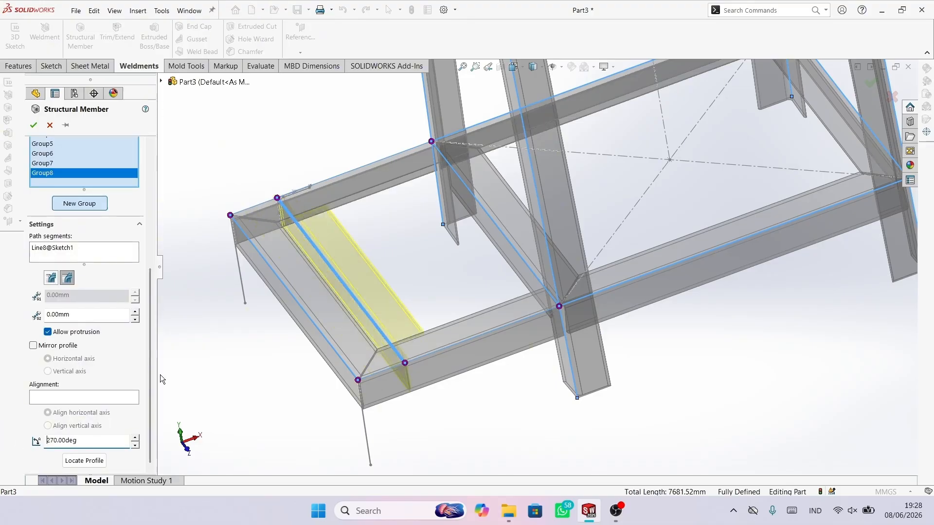
pyautogui.moveTo(466, 243); pyautogui.dragTo(442, 247, button='middle')
pyautogui.scroll(-3, 358, 259)
pyautogui.scroll(3, 489, 245)
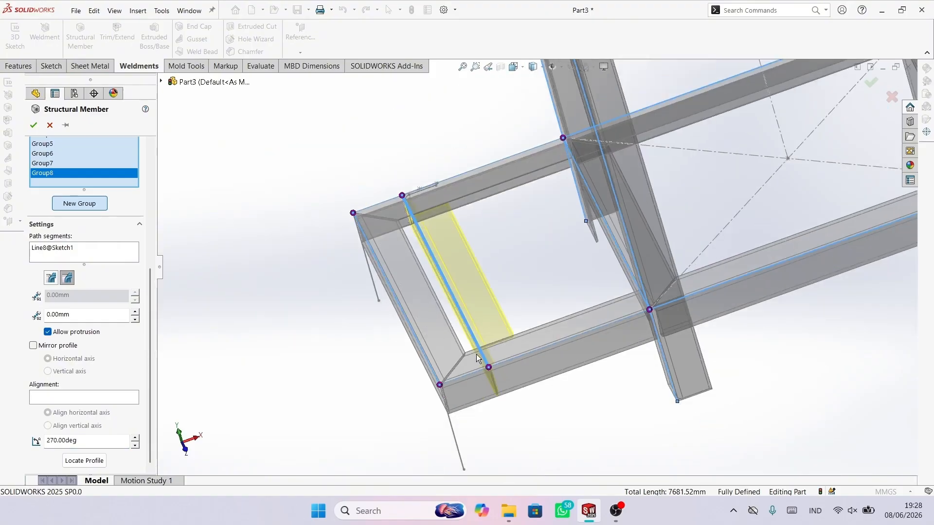
pyautogui.moveTo(477, 354); pyautogui.dragTo(438, 323, button='middle')
# Step: Add a ninth group for the short leg at the extension's outer +Z corner
pyautogui.click(80, 203)
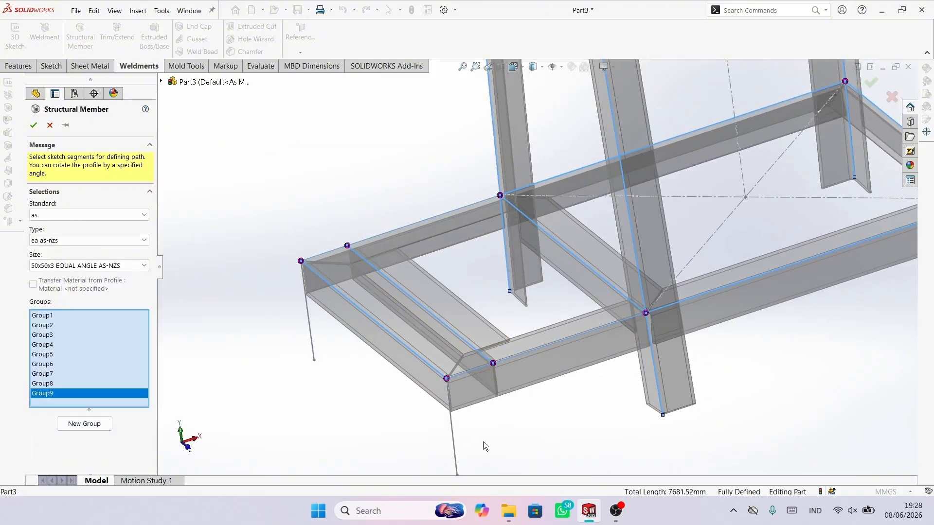
pyautogui.click(454, 437)
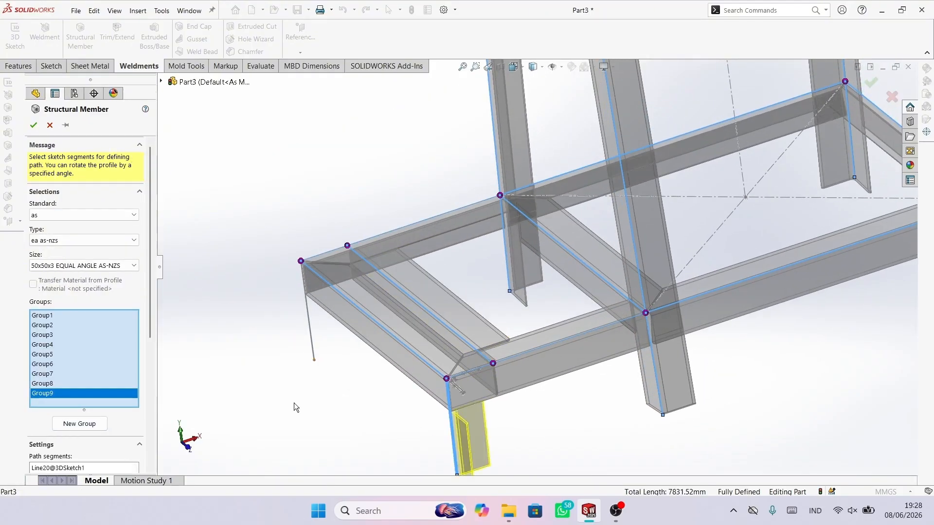
pyautogui.scroll(-5, 148, 315)
# Step: Try a profile rotation angle of 180 degrees on the extension's +Z short leg
pyautogui.click(87, 440)
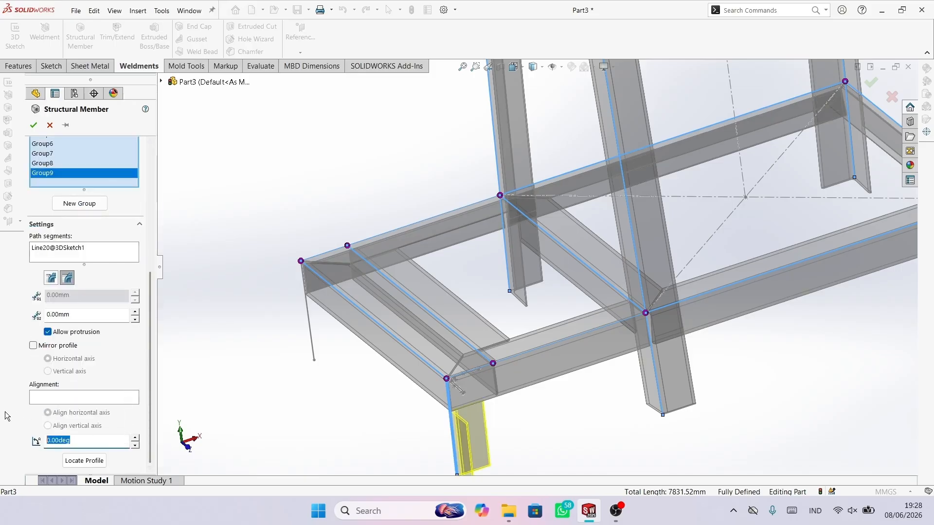
pyautogui.write('180')
pyautogui.press('Return')
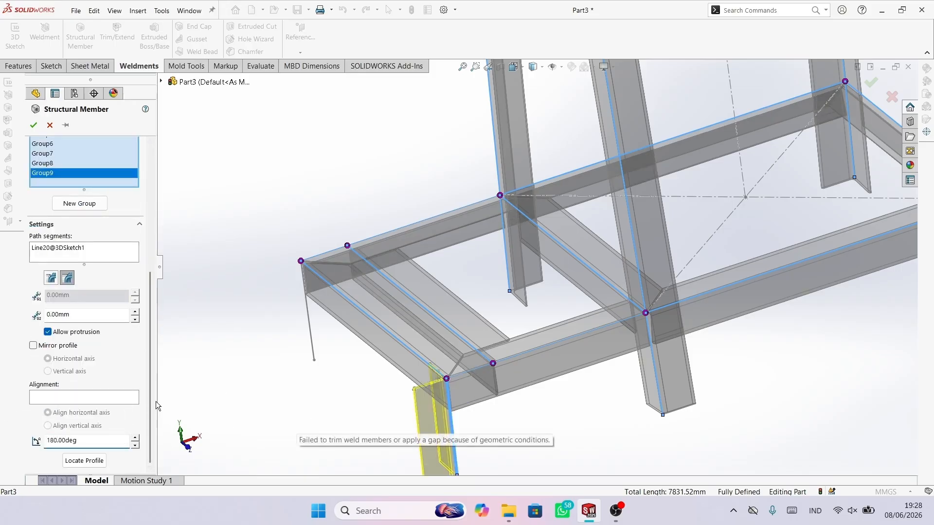
# Step: Set the +Z short leg group's profile rotation angle to 270 degrees
pyautogui.hotkey('ctrl', 'a')
pyautogui.write('27')
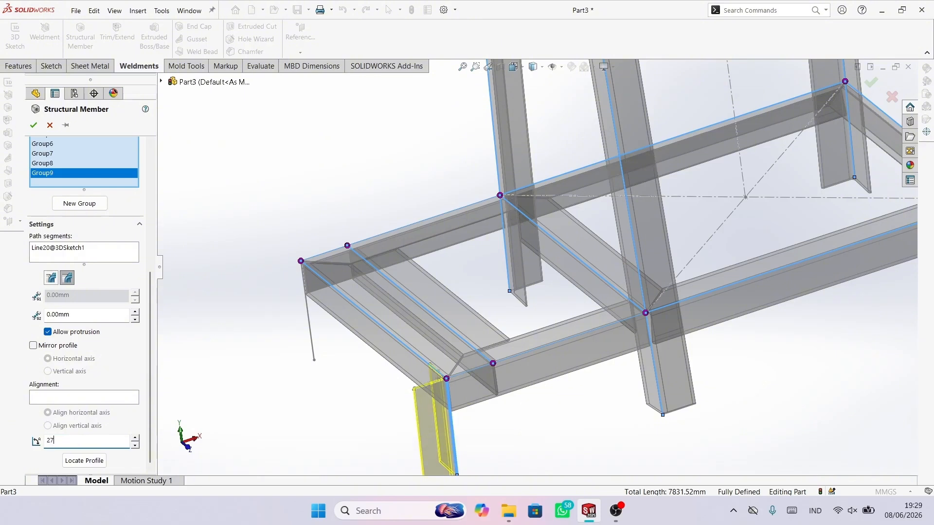
pyautogui.press('Return')
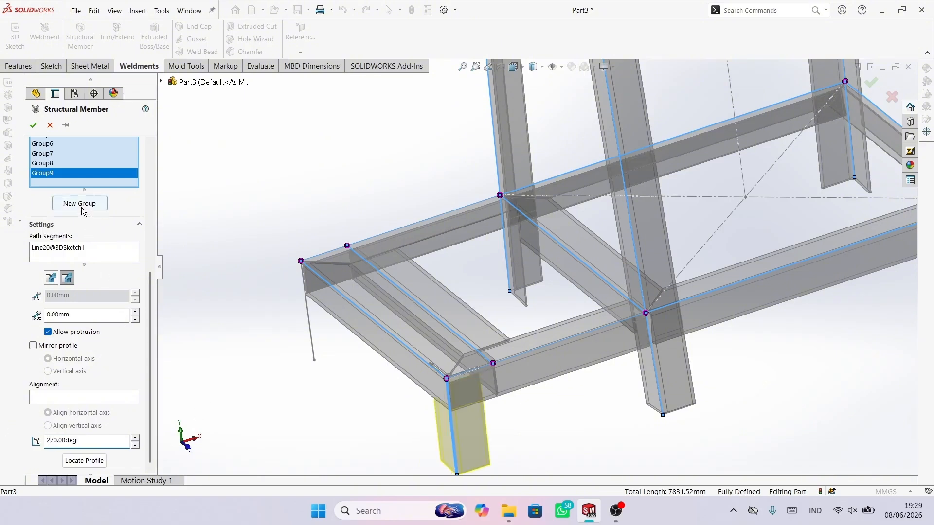
# Step: Add a tenth group for the short leg at the extension's outer -Z corner and check its profile orientation
pyautogui.click(98, 209)
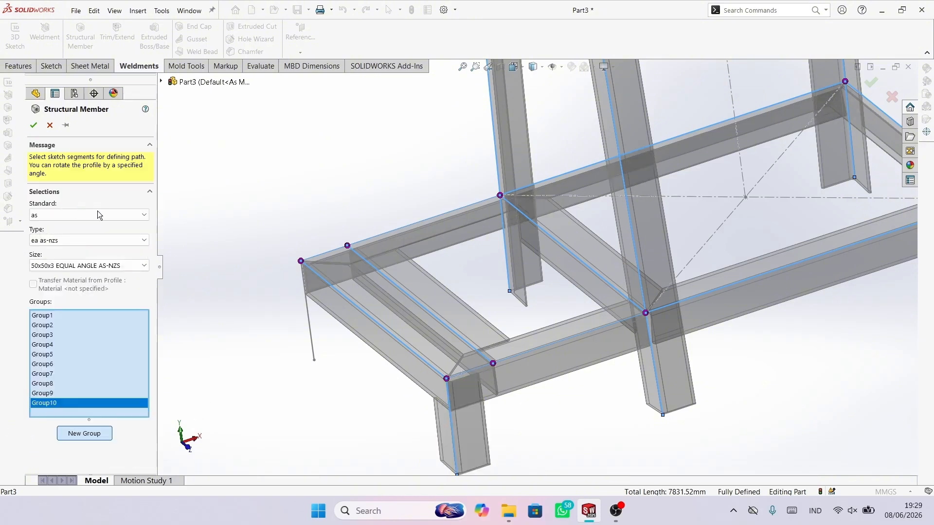
pyautogui.click(311, 334)
pyautogui.scroll(-3, 335, 340)
pyautogui.moveTo(334, 340); pyautogui.dragTo(511, 264, button='middle')
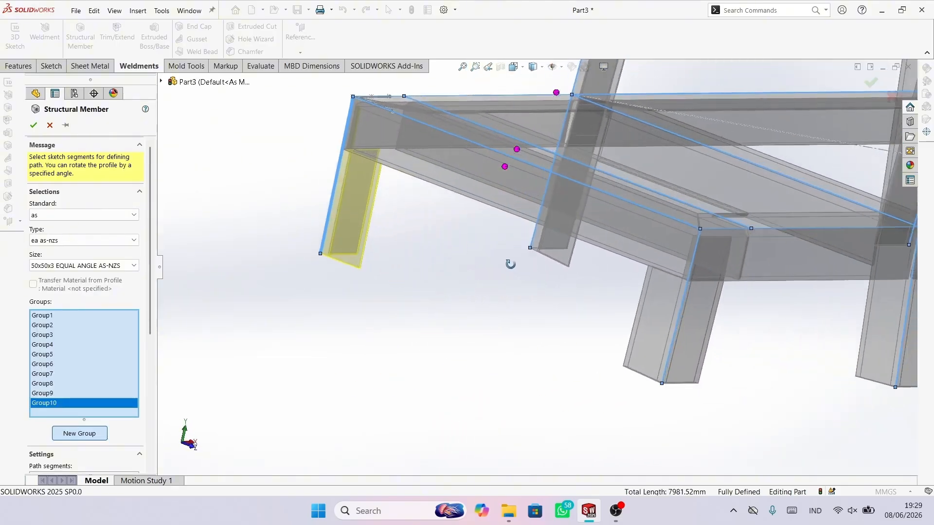
pyautogui.moveTo(219, 198); pyautogui.dragTo(467, 218, button='middle')
pyautogui.scroll(4, 408, 217)
pyautogui.moveTo(409, 217); pyautogui.dragTo(486, 236, button='middle')
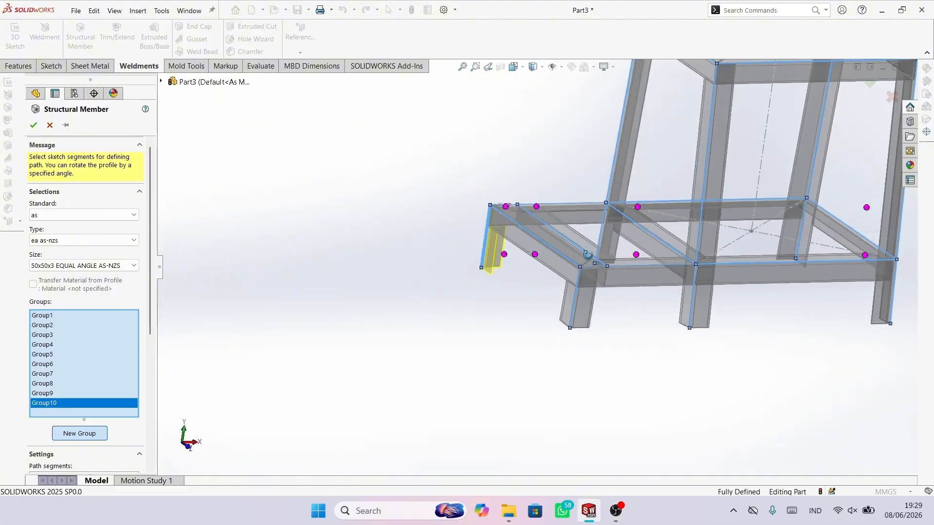
# Step: Create the structural member feature with all ten groups and inspect the finished frame
pyautogui.click(34, 128)
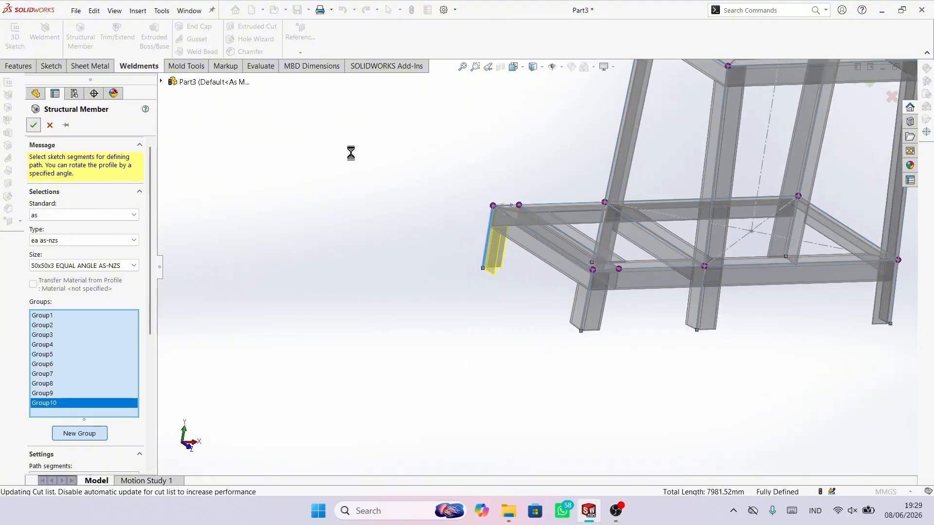
pyautogui.scroll(3, 655, 189)
pyautogui.scroll(-4, 597, 190)
pyautogui.scroll(2, 634, 159)
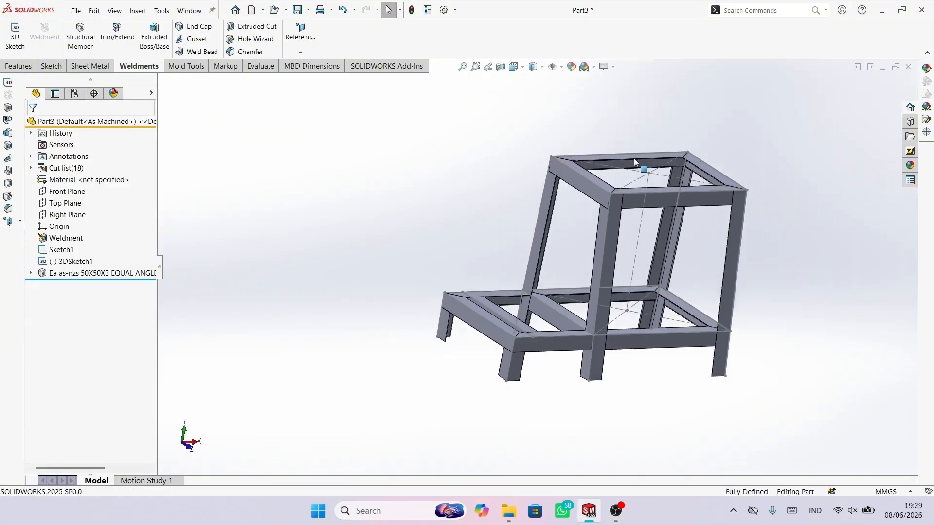
pyautogui.moveTo(634, 158); pyautogui.dragTo(633, 187, button='middle')
pyautogui.scroll(-3, 616, 195)
pyautogui.scroll(2, 633, 186)
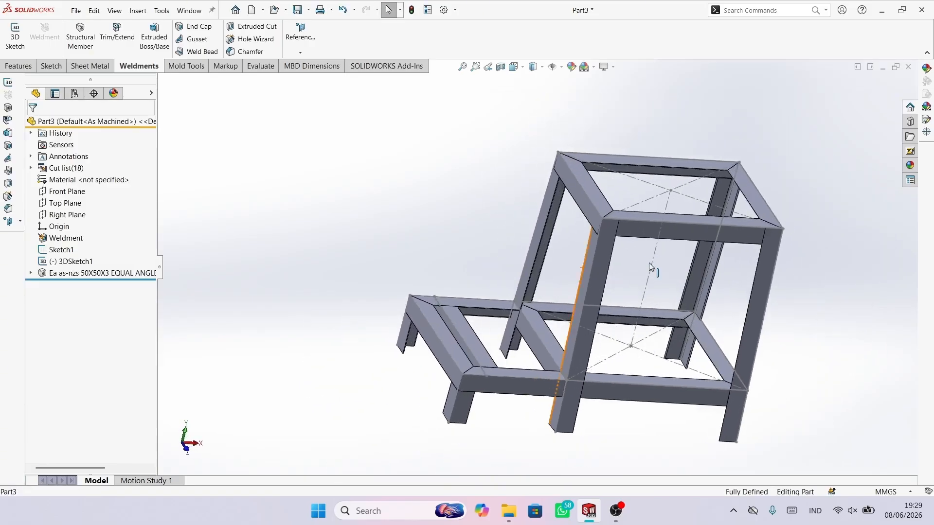
# Step: Hide the 3D sketch and the base sketch so only the frame members show
pyautogui.moveTo(648, 262)
pyautogui.mouseDown(button='middle')
pyautogui.moveTo(625, 329)
pyautogui.moveTo(602, 282)
pyautogui.moveTo(695, 316)
pyautogui.moveTo(644, 340)
pyautogui.moveTo(640, 258)
pyautogui.mouseUp(button='middle')
pyautogui.scroll(-3, 640, 258)
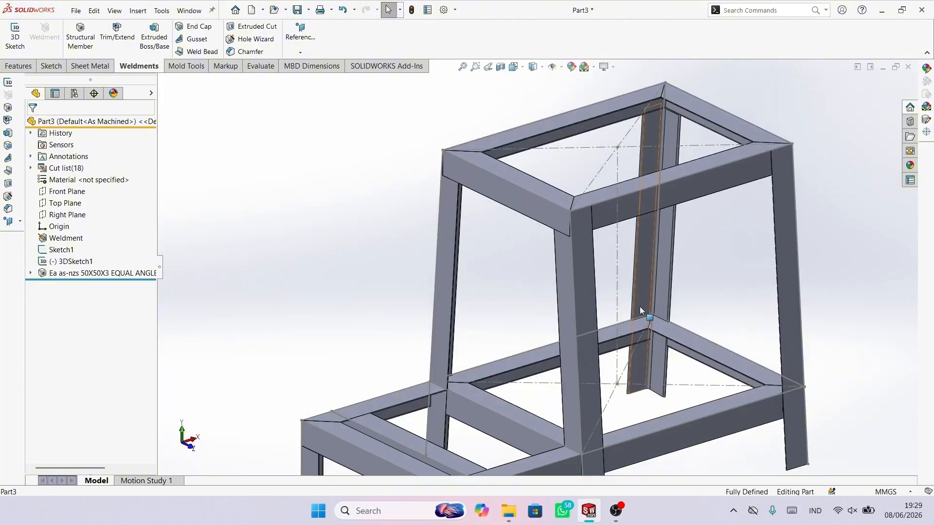
pyautogui.click(599, 174)
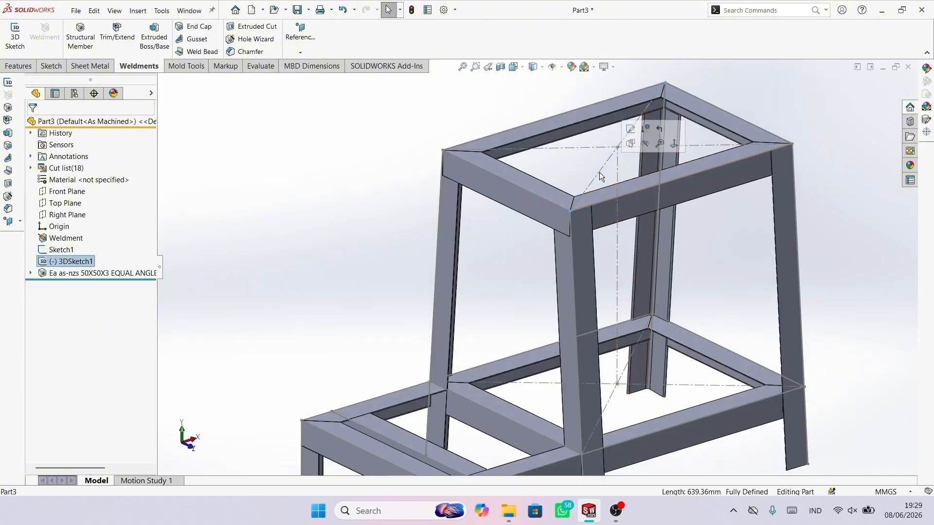
pyautogui.click(643, 145)
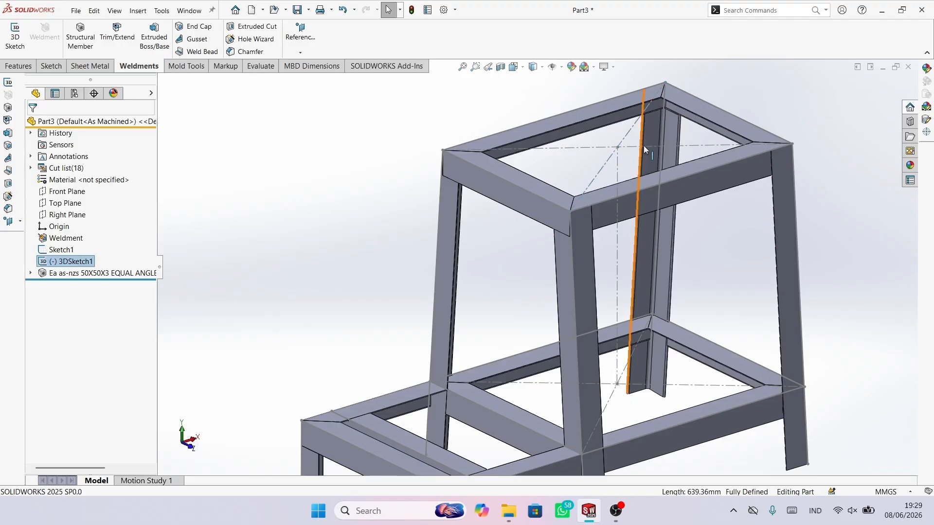
pyautogui.click(676, 385)
pyautogui.click(723, 358)
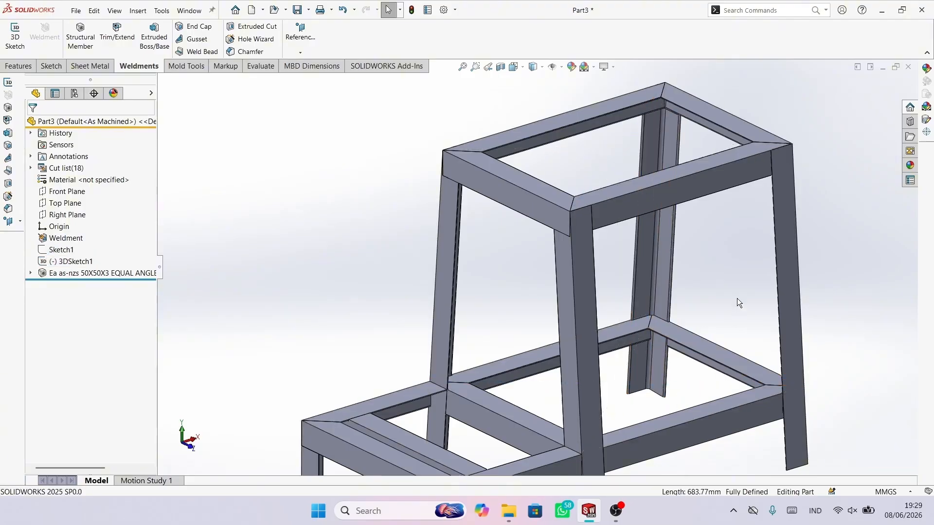
# Step: Apply a bright green colour from the standard swatches to the whole frame part
pyautogui.scroll(5, 585, 381)
pyautogui.scroll(-8, 538, 285)
pyautogui.scroll(5, 538, 285)
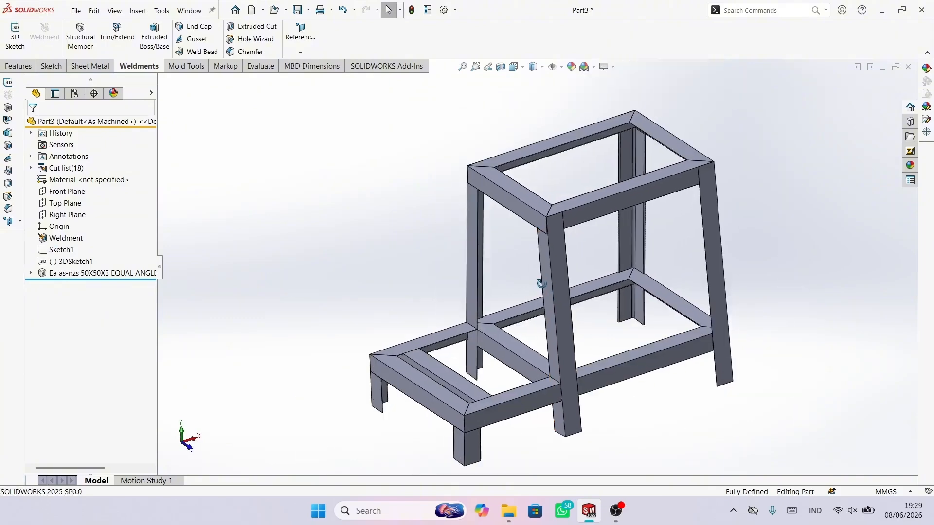
pyautogui.moveTo(537, 282); pyautogui.dragTo(573, 246, button='middle')
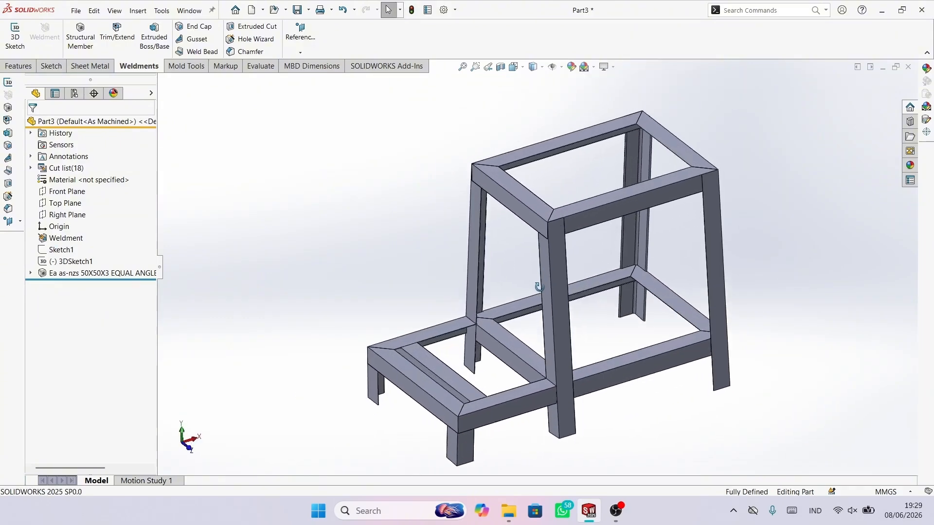
pyautogui.click(535, 212)
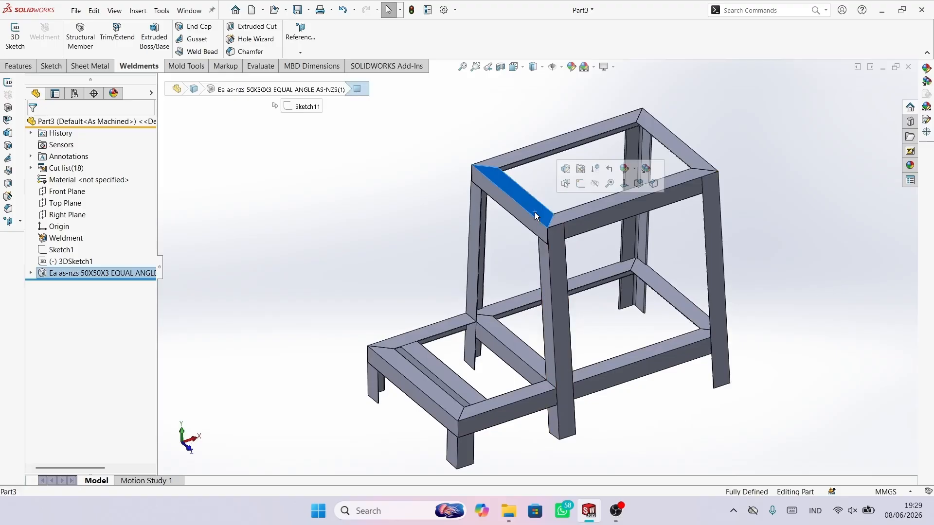
pyautogui.click(636, 170)
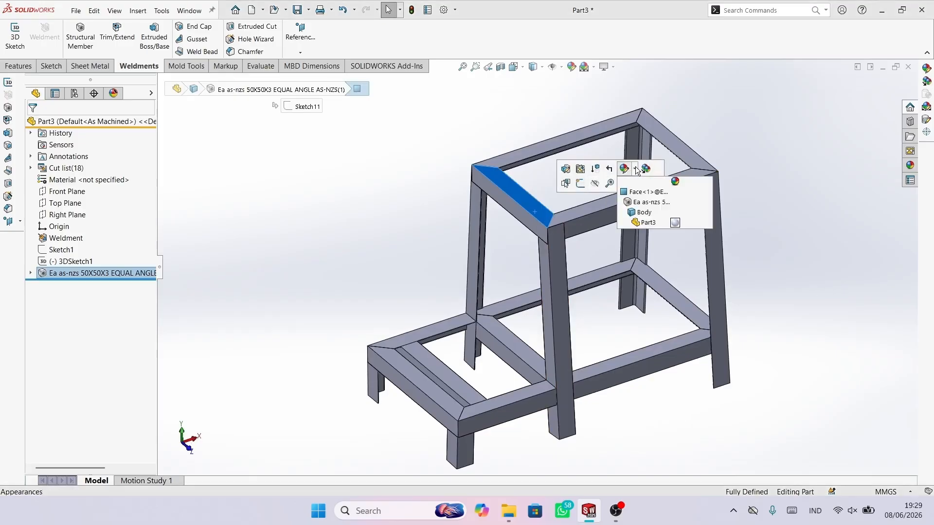
pyautogui.click(674, 222)
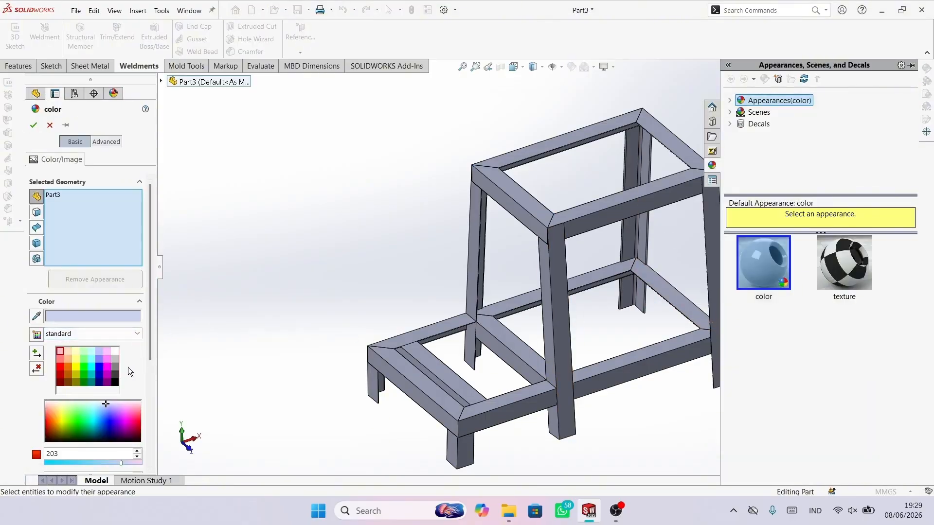
pyautogui.click(83, 366)
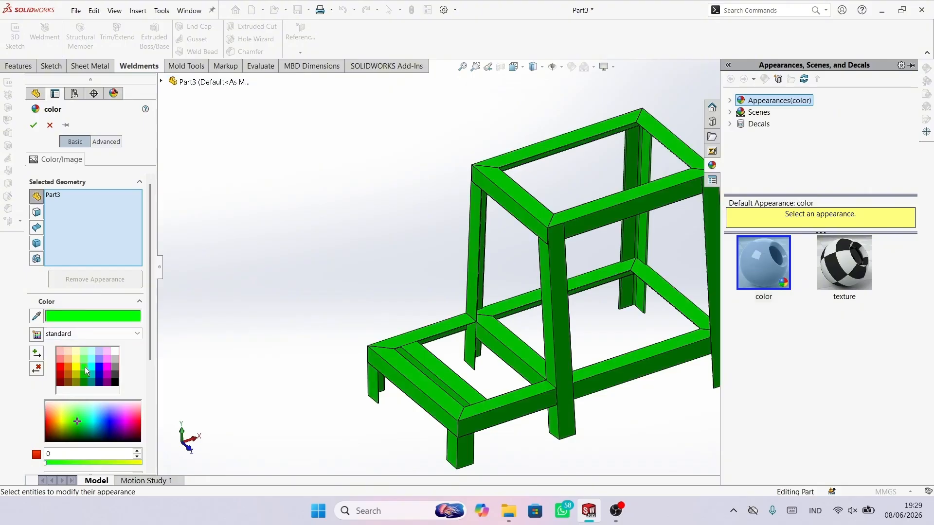
pyautogui.scroll(3, 515, 297)
pyautogui.scroll(-2, 577, 297)
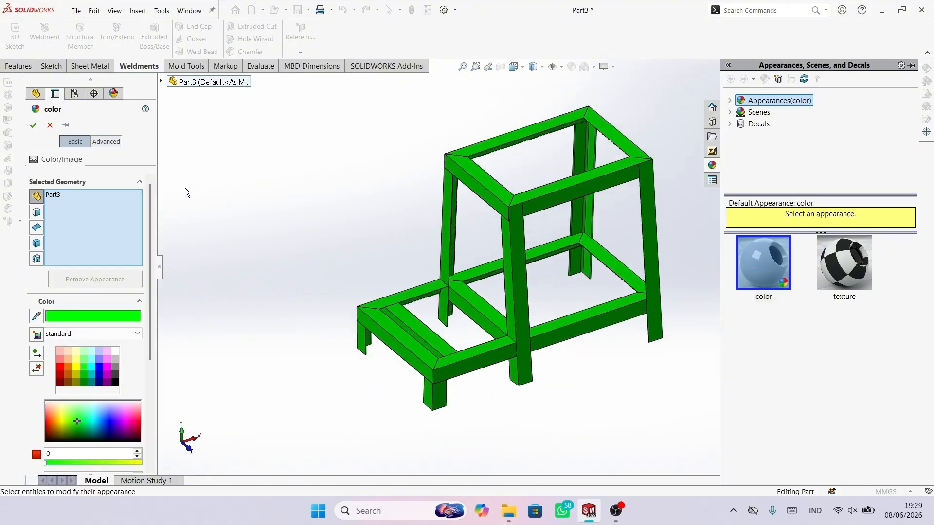
pyautogui.click(33, 128)
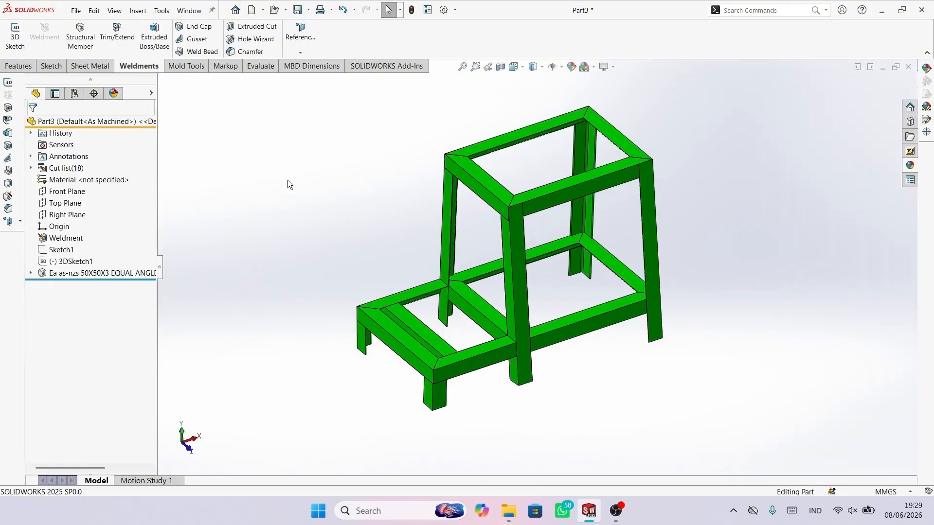
# Step: Look over the green frame and set it to the isometric view
pyautogui.moveTo(287, 180); pyautogui.dragTo(449, 287, button='middle')
pyautogui.scroll(-2, 456, 285)
pyautogui.scroll(3, 508, 273)
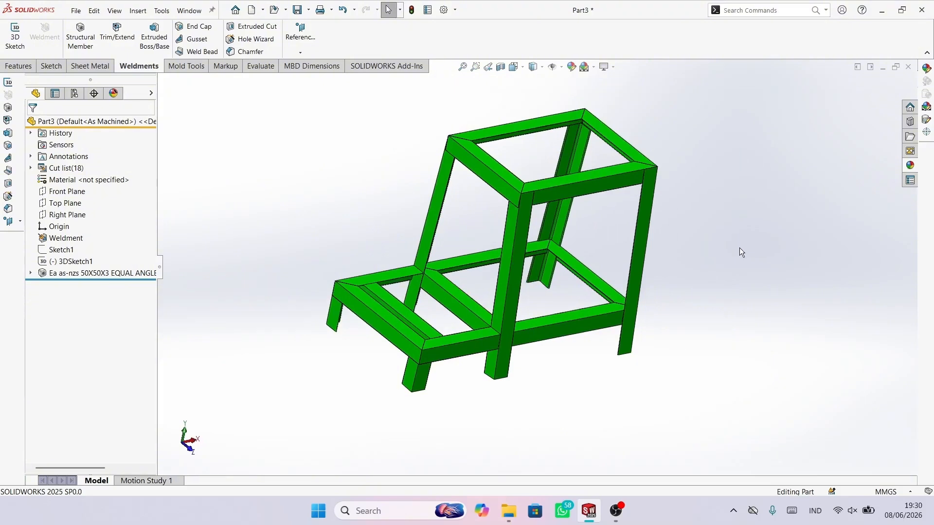
pyautogui.press('space')
pyautogui.click(751, 67)
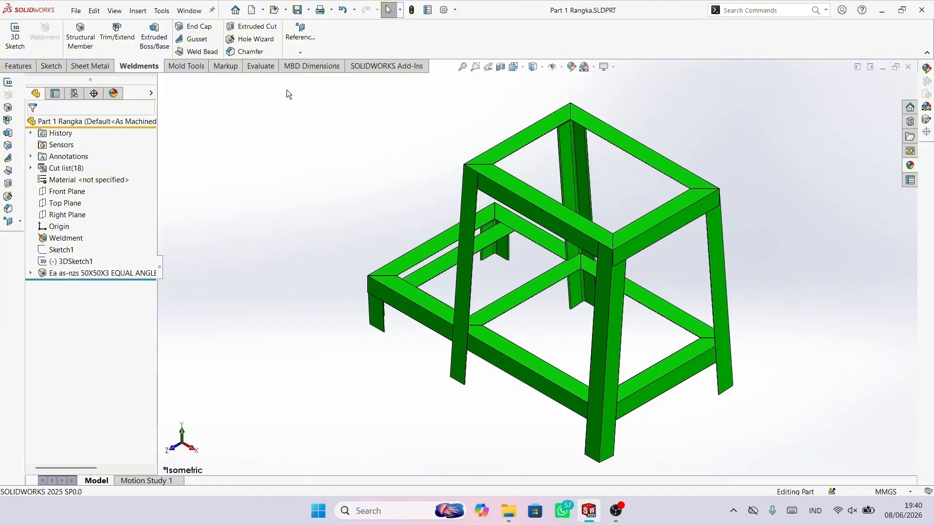
# Step: Create a new part and start a sketch on the Front Plane
pyautogui.click(236, 11)
pyautogui.click(255, 141)
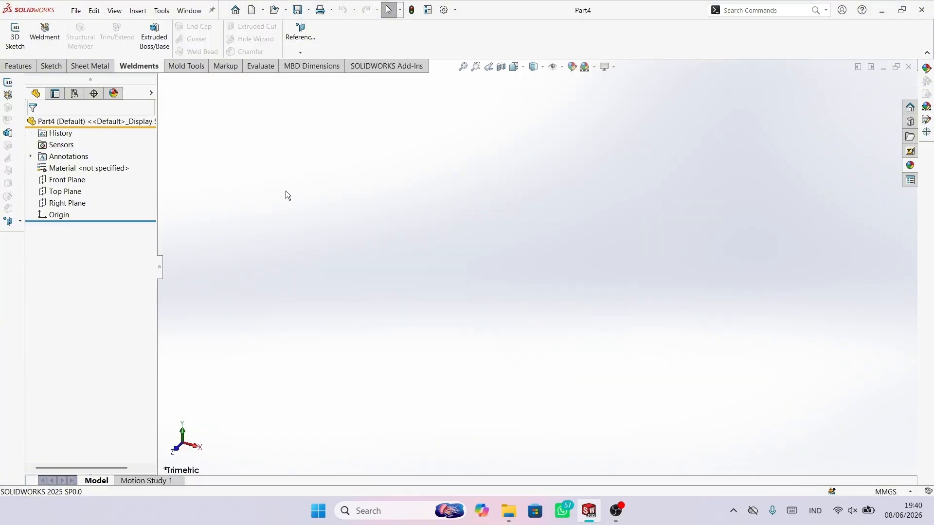
pyautogui.click(66, 180)
pyautogui.click(87, 167)
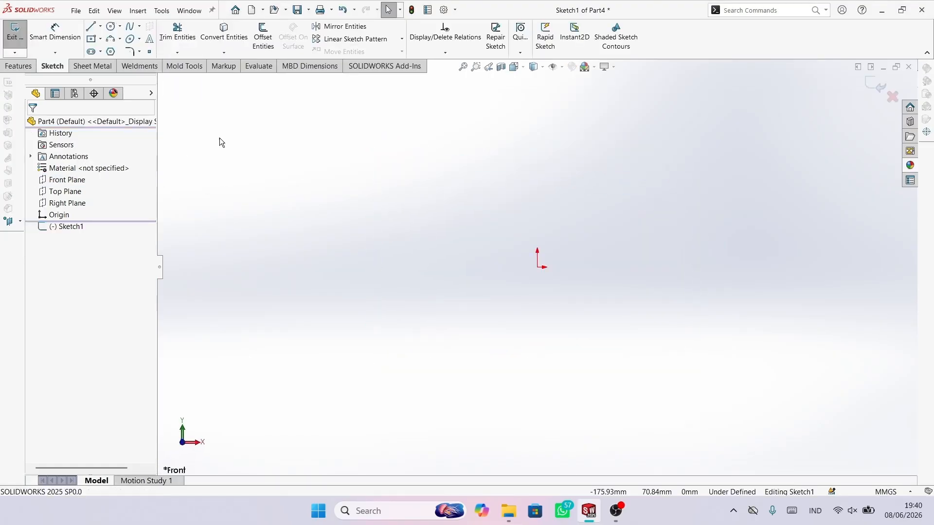
# Step: Sketch a vertical centerline about 69 mm long upward from the origin
pyautogui.click(100, 26)
pyautogui.click(109, 51)
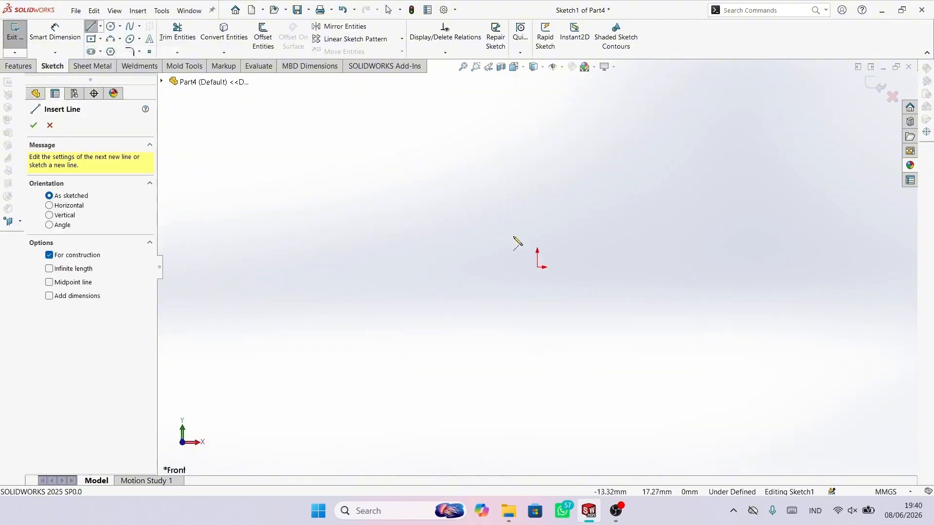
pyautogui.click(538, 266)
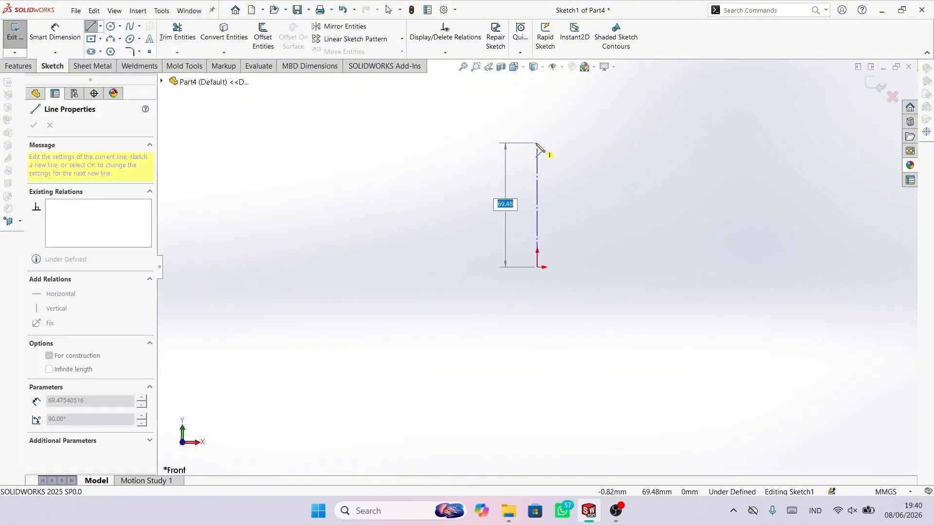
pyautogui.click(537, 143)
pyautogui.press('Escape')
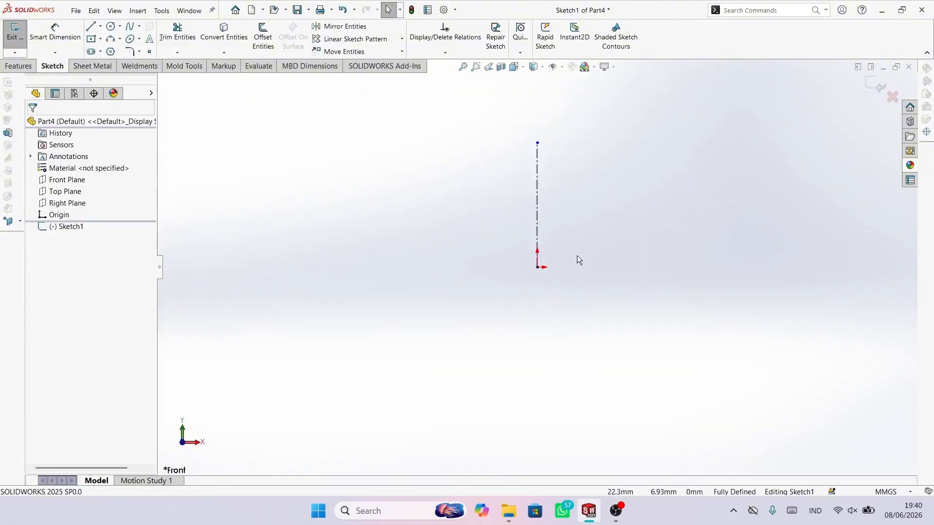
# Step: Dimension the vertical centerline to a length of 35 mm
pyautogui.moveTo(571, 312); pyautogui.dragTo(568, 176, button='right')
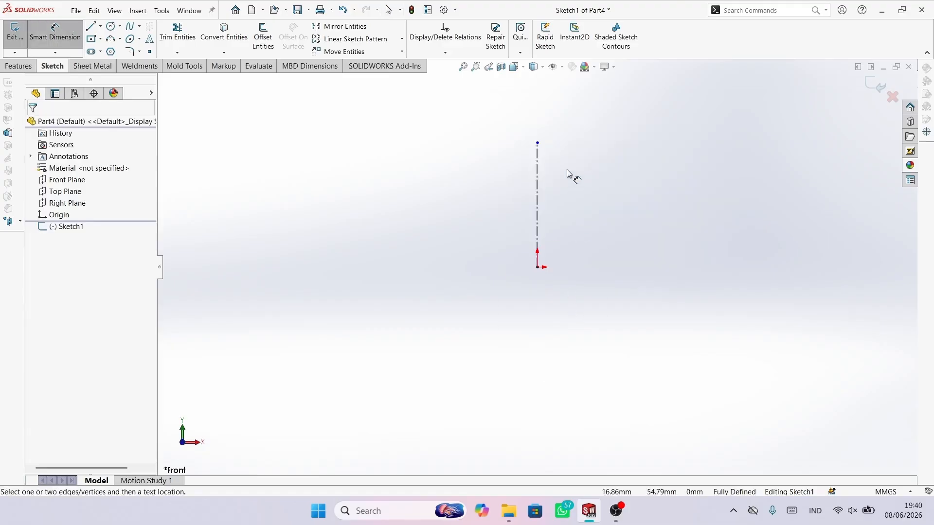
pyautogui.click(537, 180)
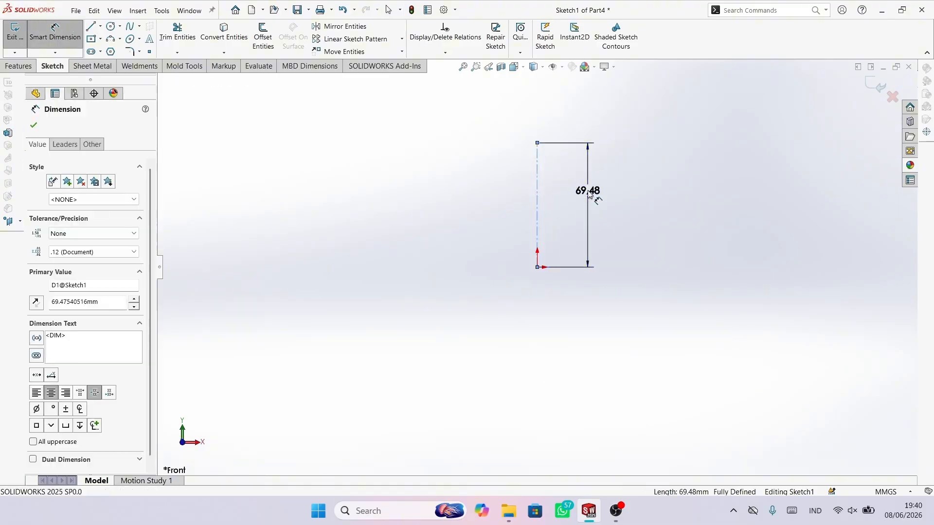
pyautogui.click(563, 196)
pyautogui.write('35')
pyautogui.press('Return')
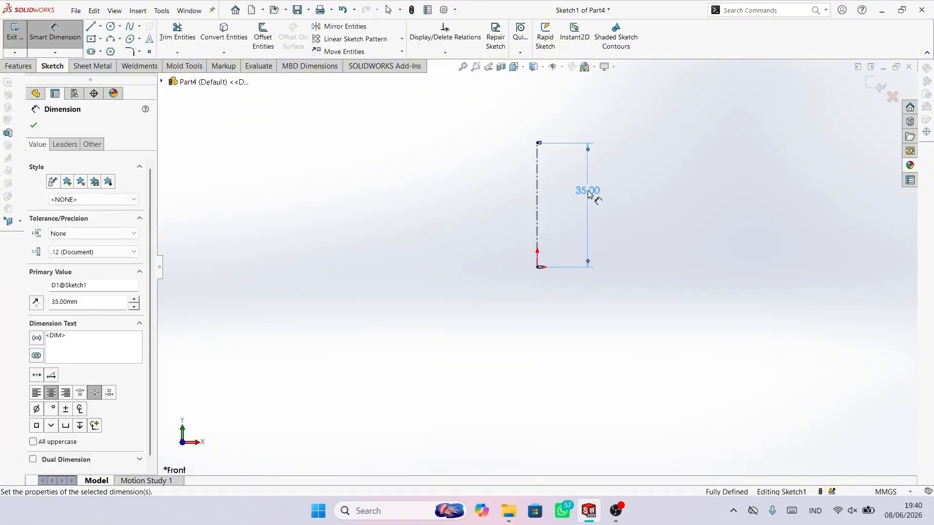
pyautogui.click(35, 126)
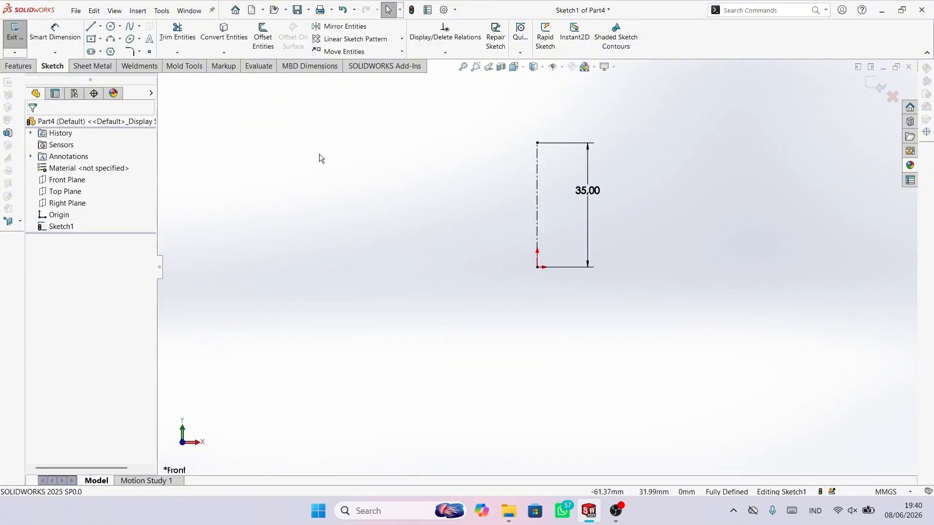
# Step: Sketch a circle centred on the centerline's upper endpoint and set its diameter to 70 mm
pyautogui.click(111, 26)
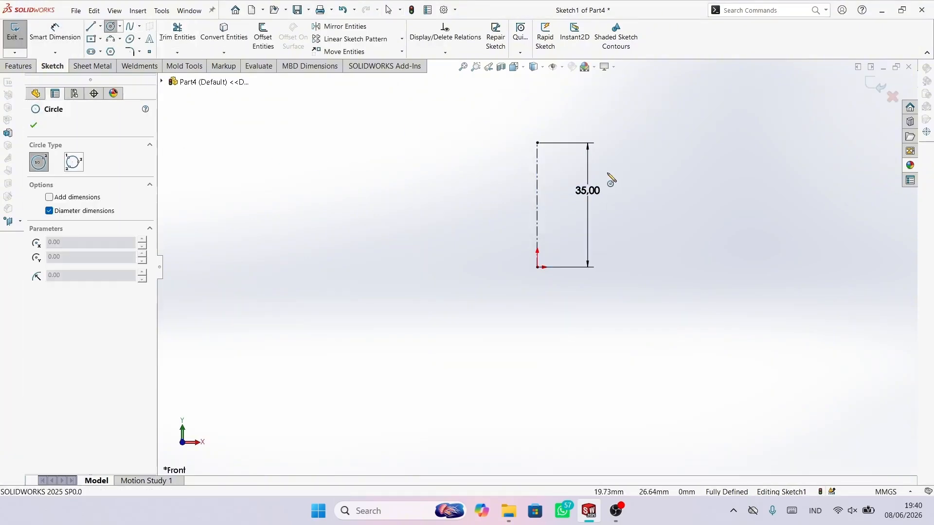
pyautogui.click(536, 143)
pyautogui.click(586, 226)
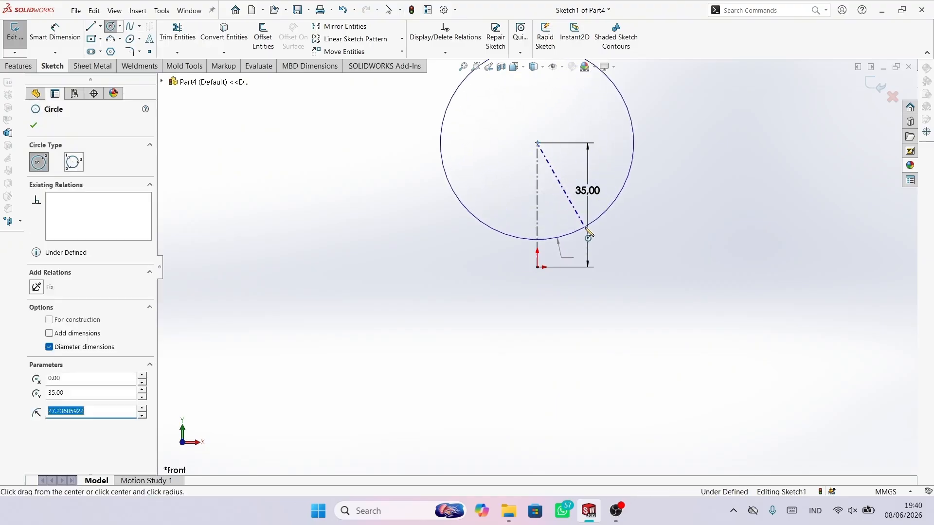
pyautogui.moveTo(687, 286); pyautogui.dragTo(660, 151, button='right')
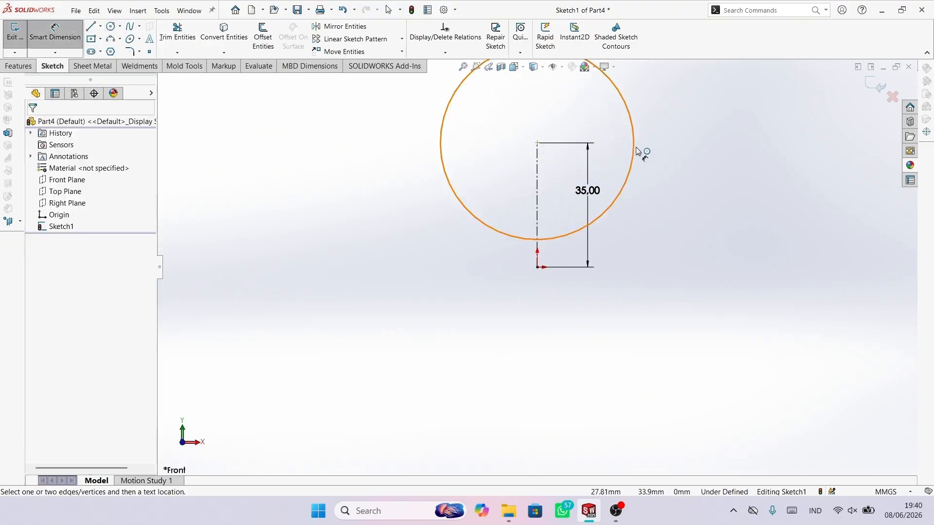
pyautogui.click(637, 150)
pyautogui.click(713, 154)
pyautogui.write('70')
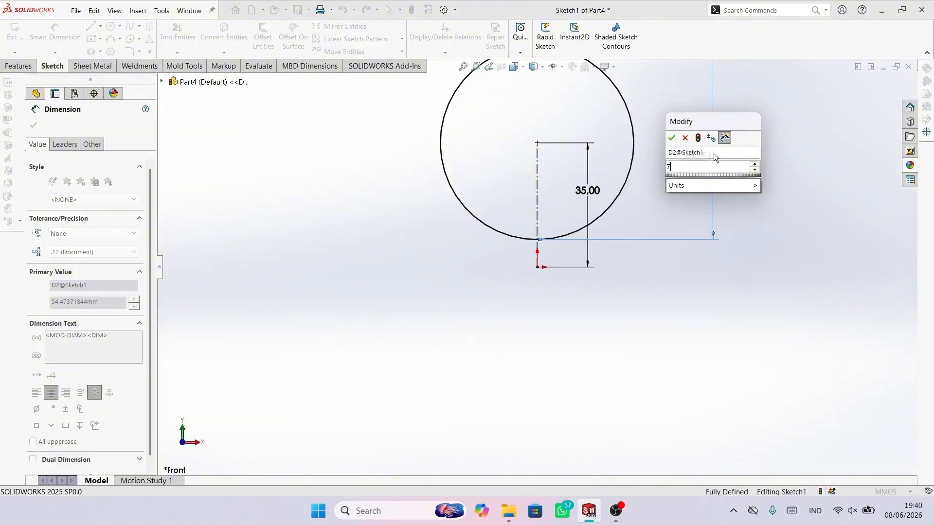
pyautogui.press('Return')
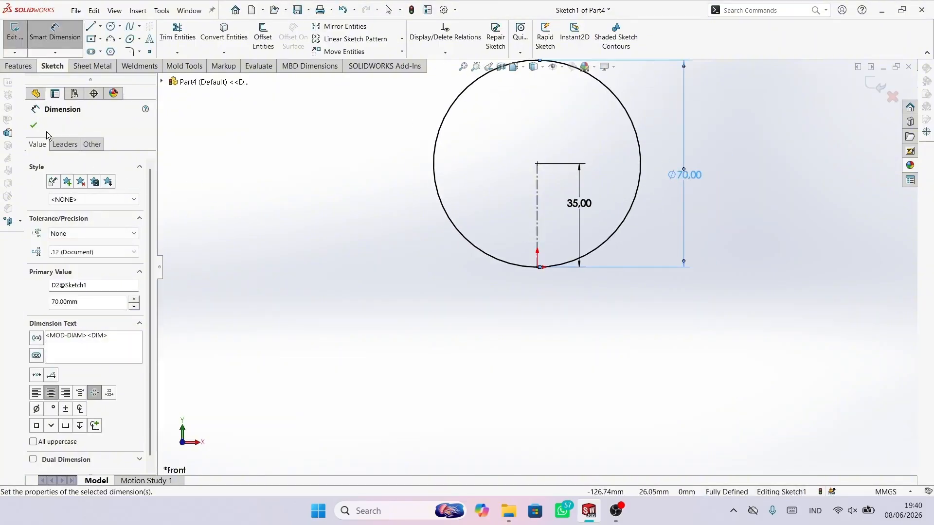
pyautogui.click(33, 125)
# Step: Try a slanted line about 27 mm long downward from the circle's lower-left arc, and undo it
pyautogui.scroll(-1, 548, 244)
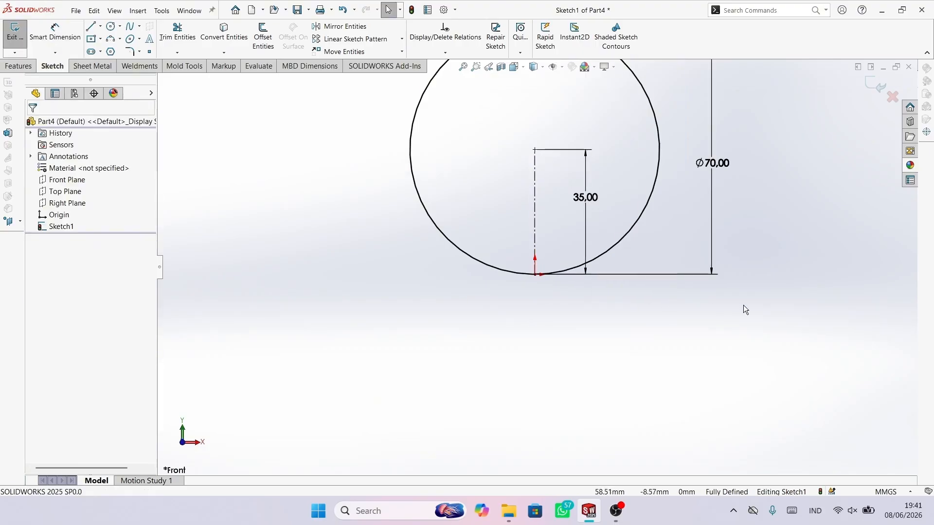
pyautogui.press('l')
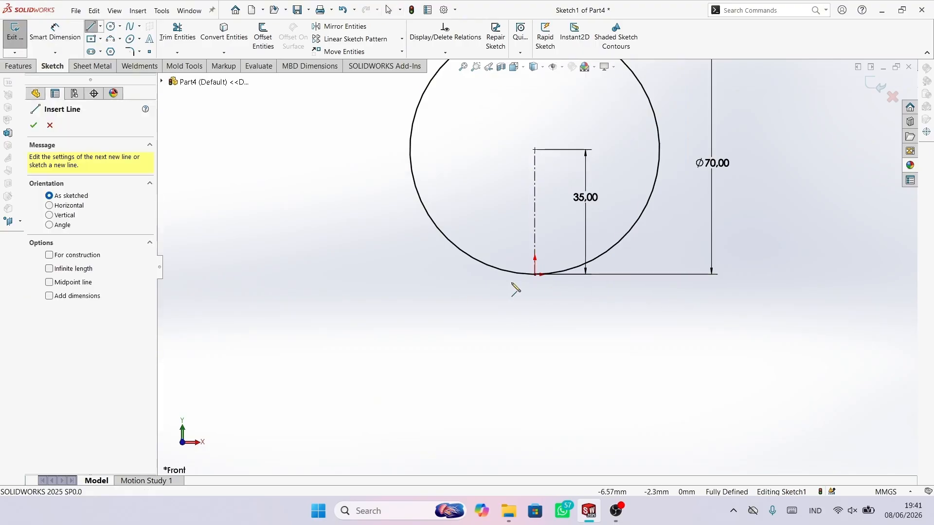
pyautogui.click(457, 252)
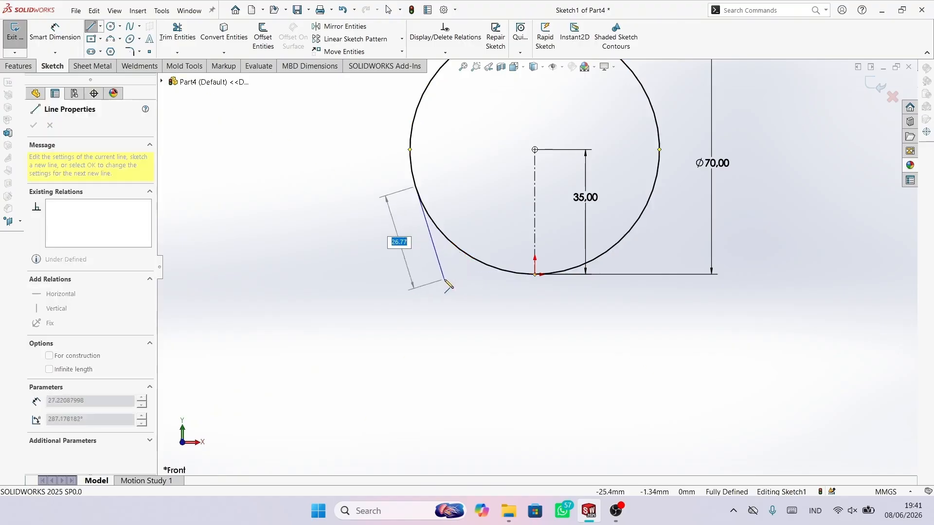
pyautogui.click(444, 278)
pyautogui.hotkey('ctrl', 'z')
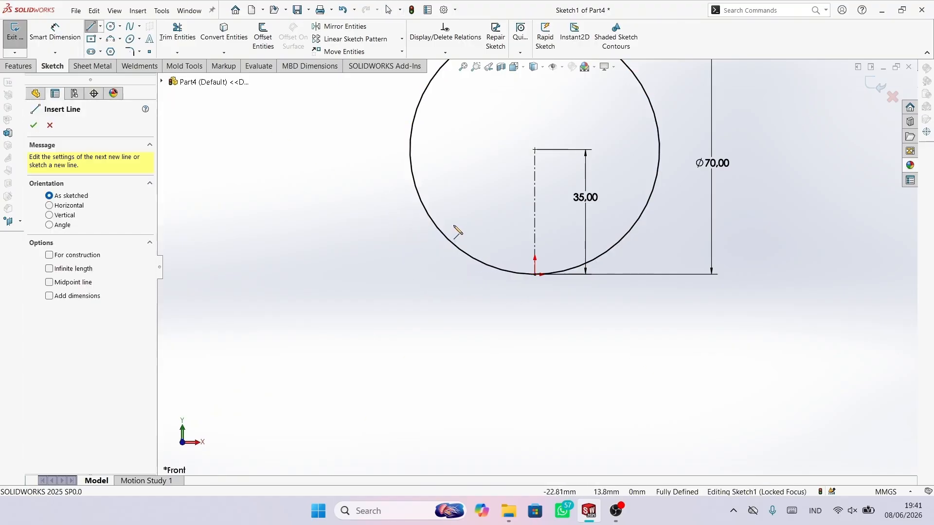
# Step: Sketch a vertical line about 13.8 mm long across the circle's lower-left arc, ending level with the origin
pyautogui.click(454, 226)
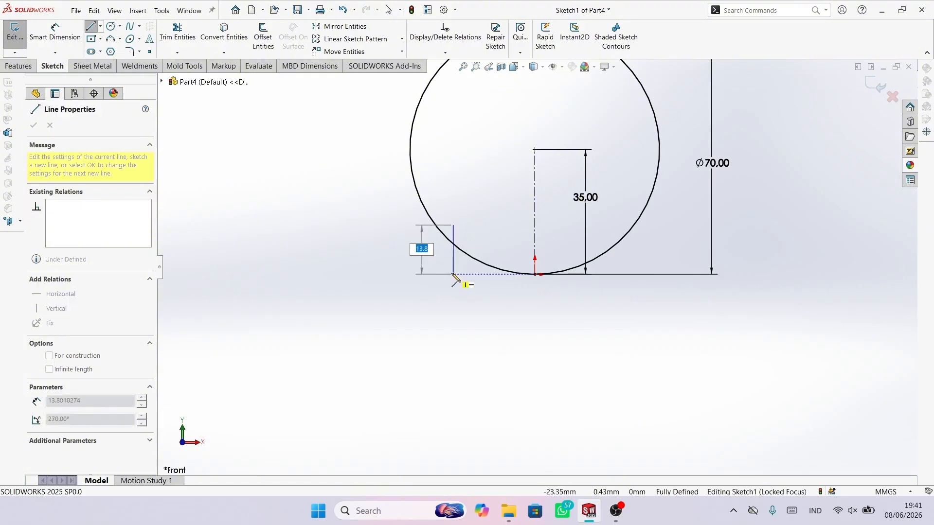
pyautogui.click(453, 274)
pyautogui.press('Escape')
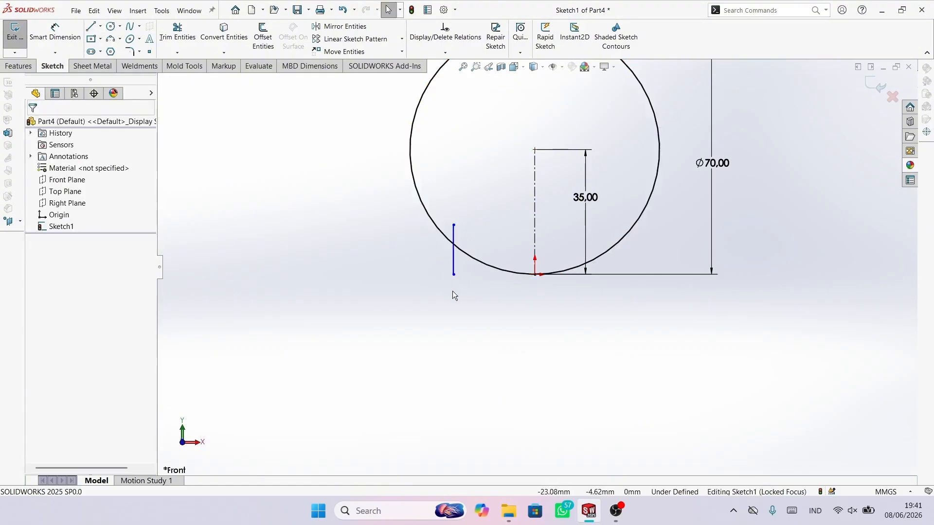
# Step: Sketch a vertical line about 26 mm long downward from the circle's left quadrant point
pyautogui.press('l')
pyautogui.click(410, 168)
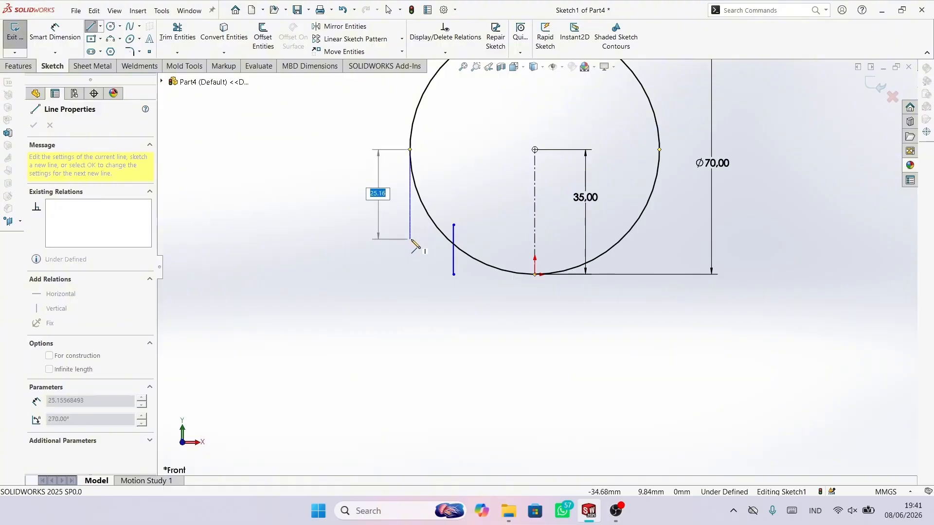
pyautogui.click(411, 245)
pyautogui.rightClick(412, 248)
pyautogui.click(479, 263)
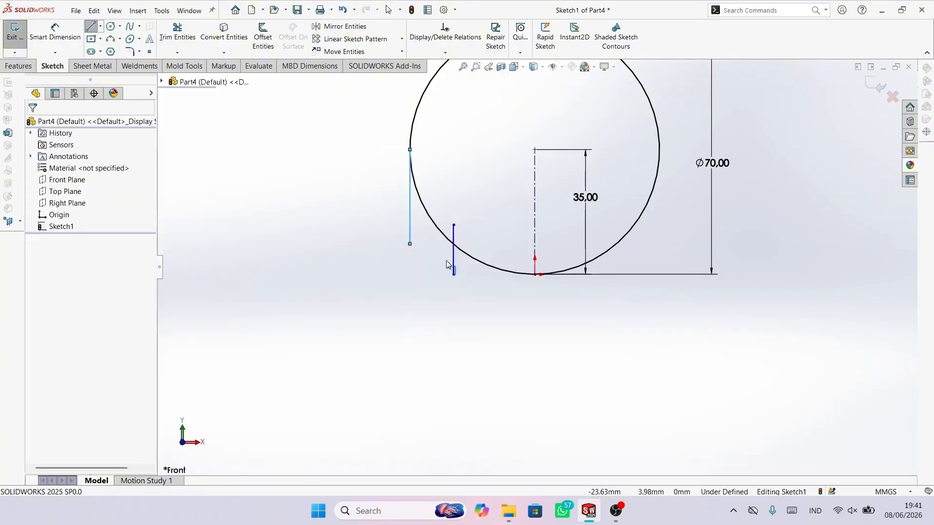
# Step: Sketch a stepped foot outline about 41 mm long and 8.5 mm high, joining the lower ends of the short and long vertical lines
pyautogui.scroll(-2, 410, 288)
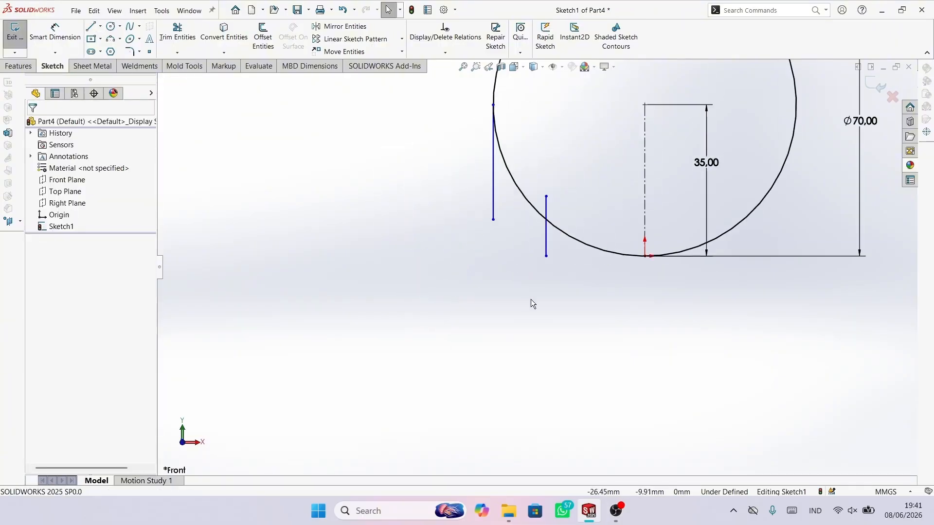
pyautogui.press('l')
pyautogui.click(546, 256)
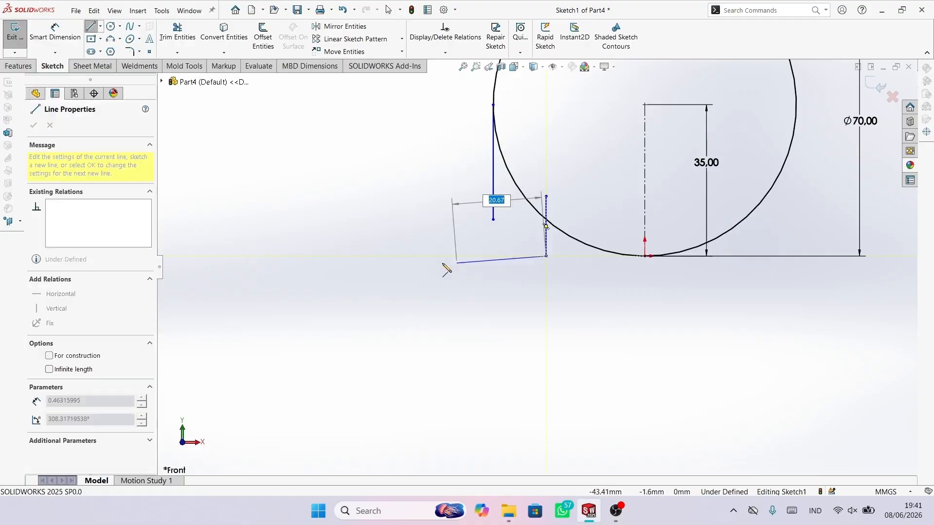
pyautogui.click(368, 257)
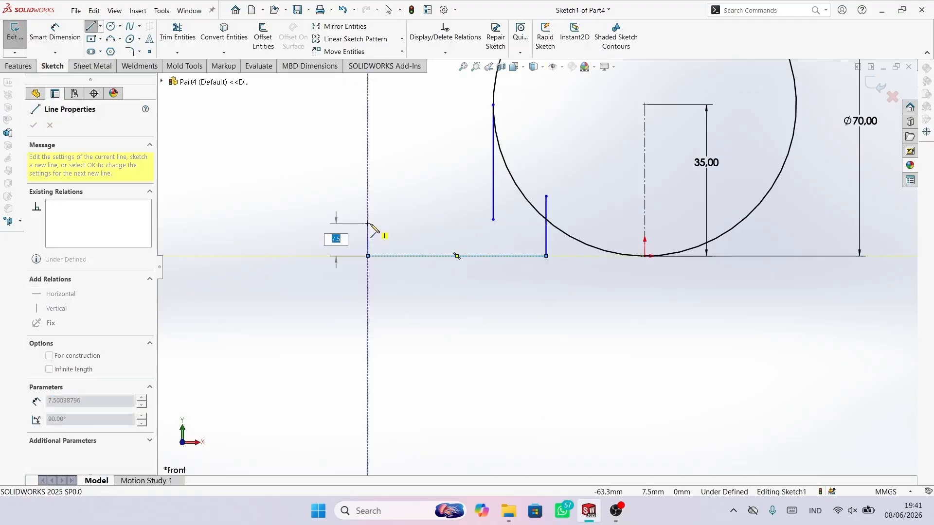
pyautogui.click(368, 220)
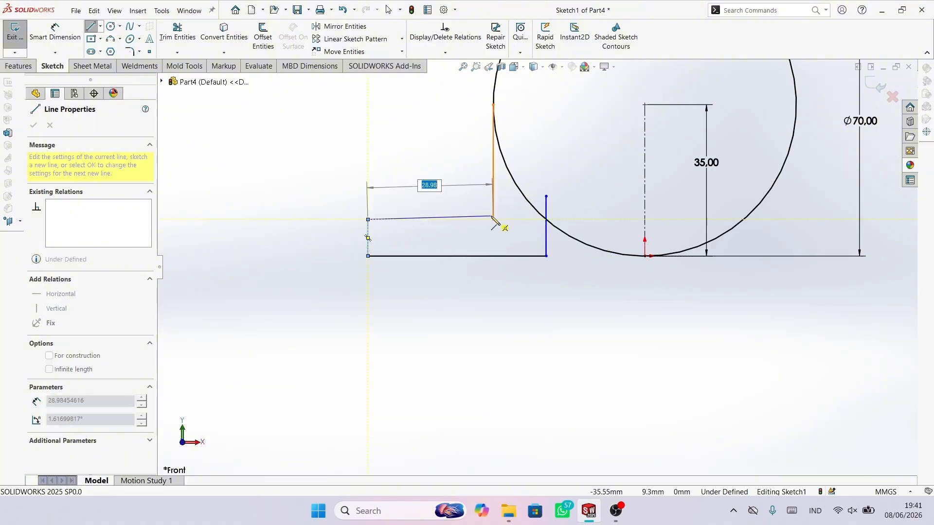
pyautogui.click(493, 220)
pyautogui.rightClick(515, 224)
pyautogui.click(537, 235)
pyautogui.scroll(2, 579, 204)
pyautogui.scroll(-2, 579, 199)
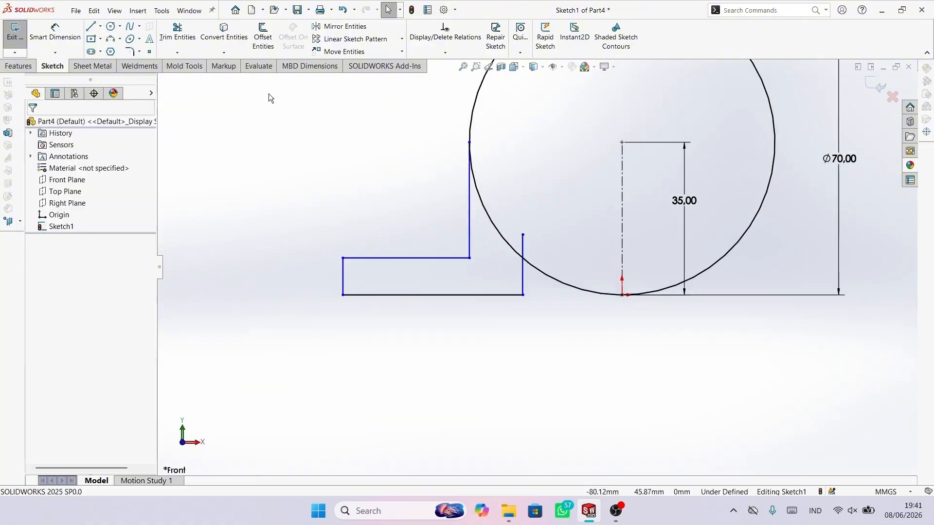
# Step: Trim away the part of the short vertical line that lies inside the circle
pyautogui.click(177, 37)
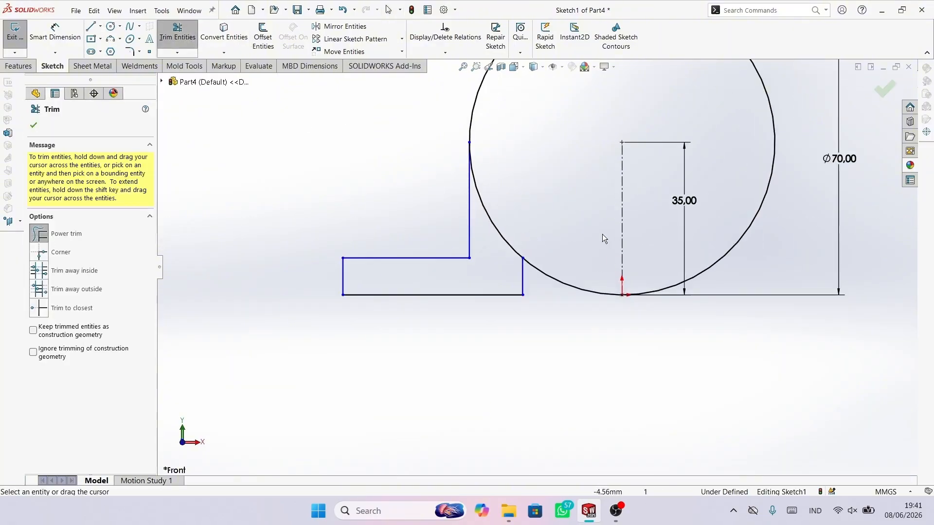
pyautogui.scroll(2, 598, 239)
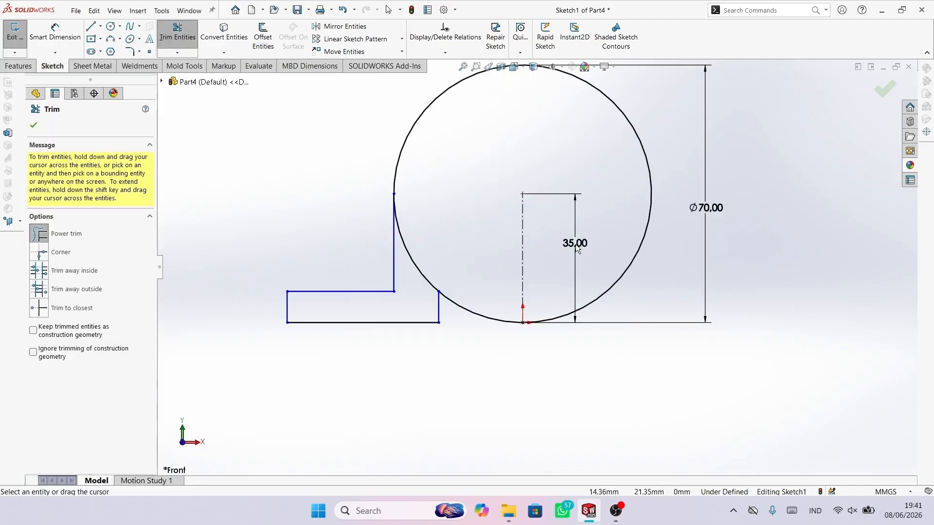
pyautogui.scroll(-2, 491, 253)
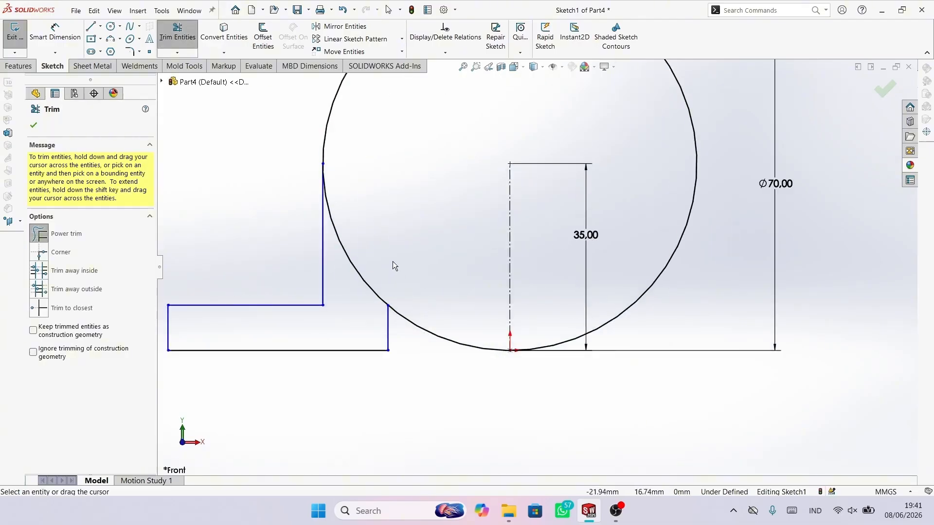
pyautogui.scroll(1, 343, 281)
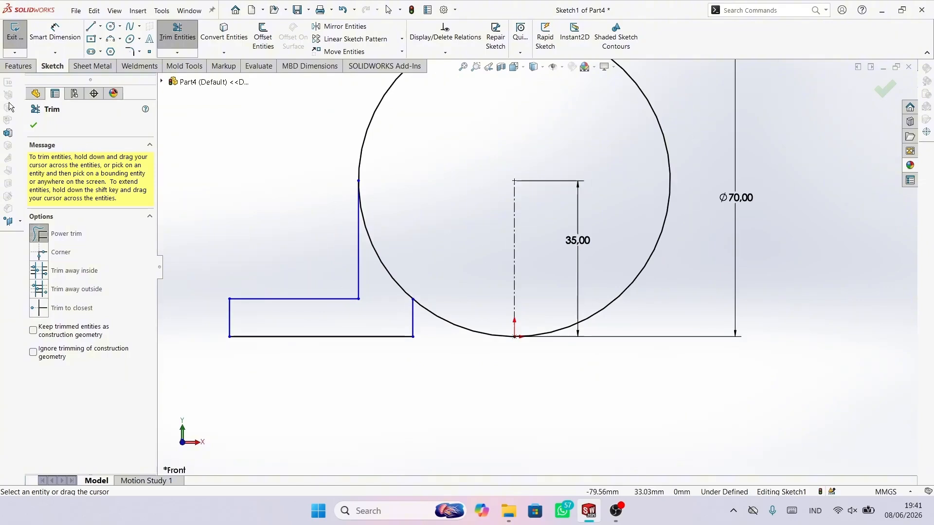
# Step: Dimension the foot's bottom line to a length of 45 mm
pyautogui.click(55, 34)
pyautogui.scroll(1, 412, 342)
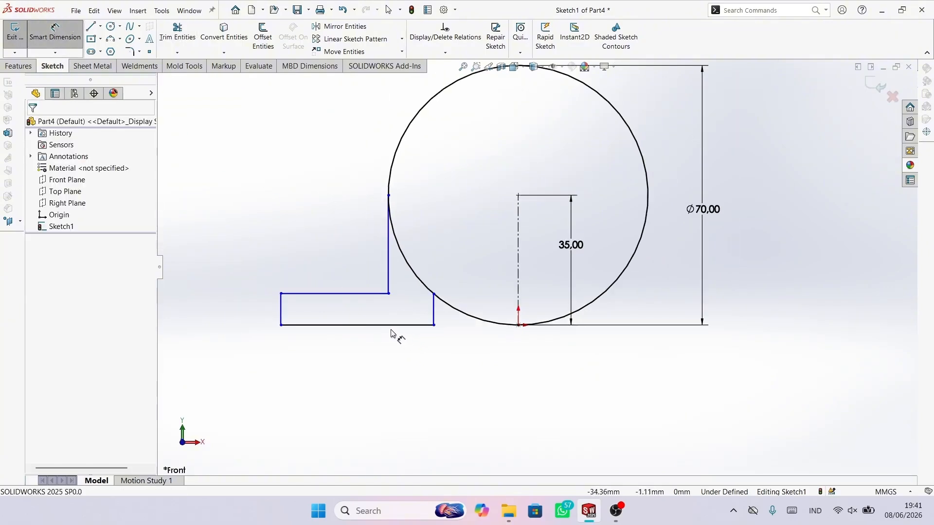
pyautogui.click(392, 326)
pyautogui.click(378, 355)
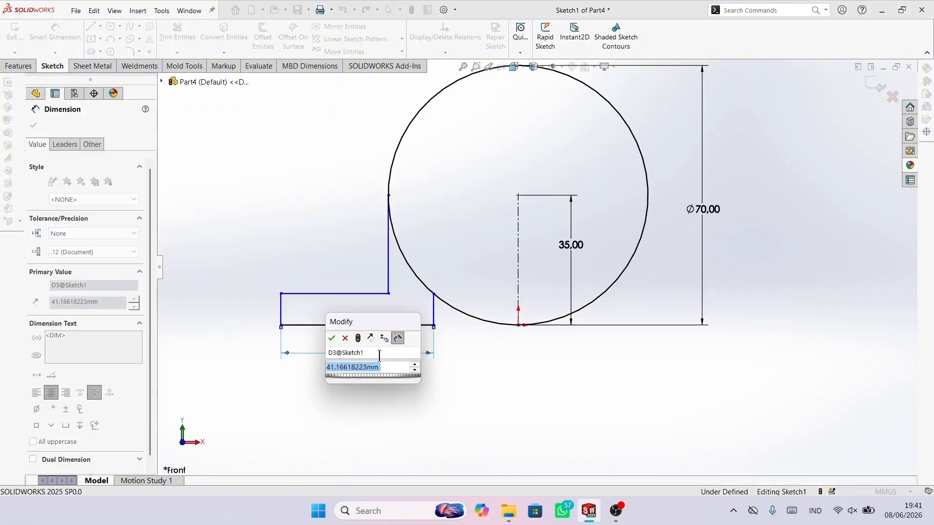
pyautogui.write('45')
pyautogui.press('Return')
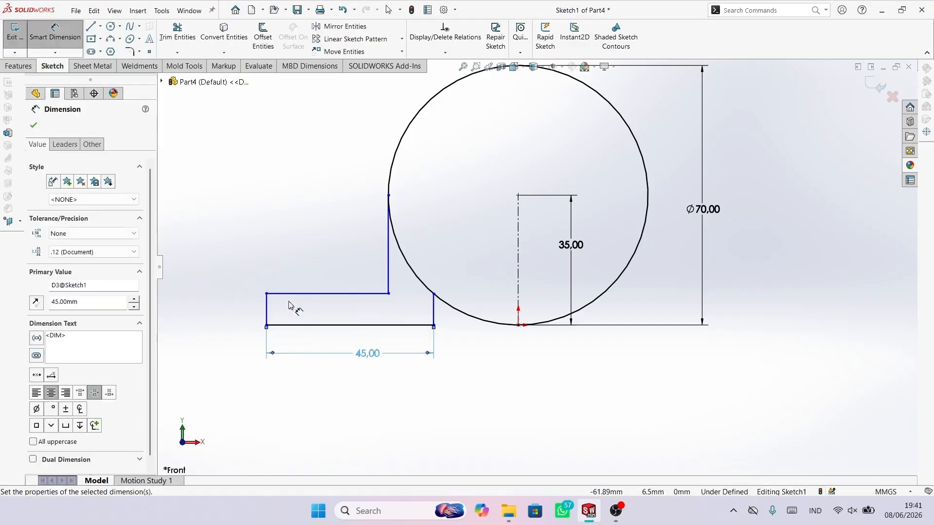
# Step: Dimension the distance between the foot's upper and lower horizontal lines to 12 mm
pyautogui.click(294, 293)
pyautogui.click(296, 325)
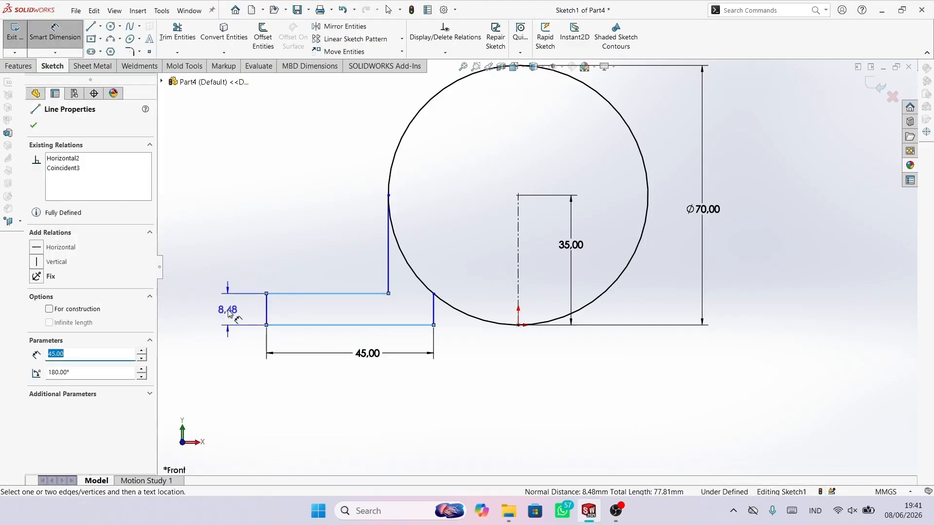
pyautogui.click(279, 314)
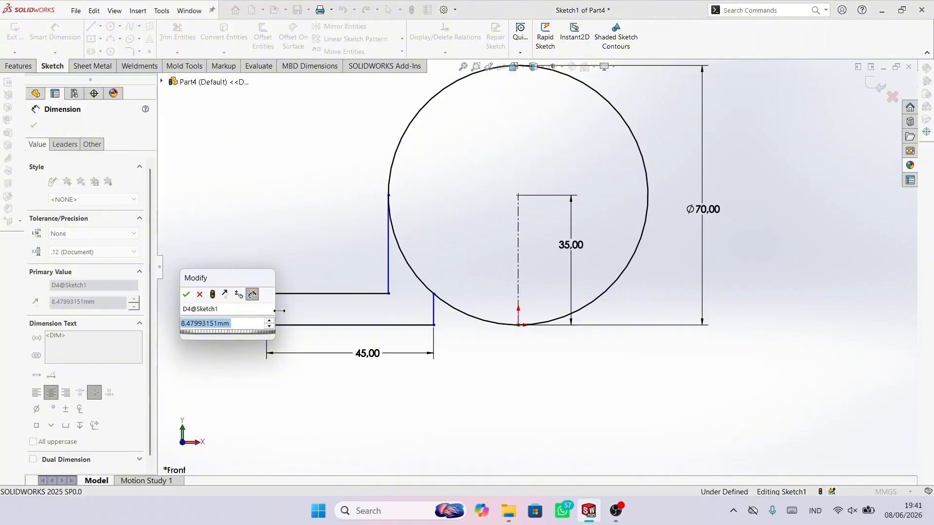
pyautogui.write('12')
pyautogui.press('Return')
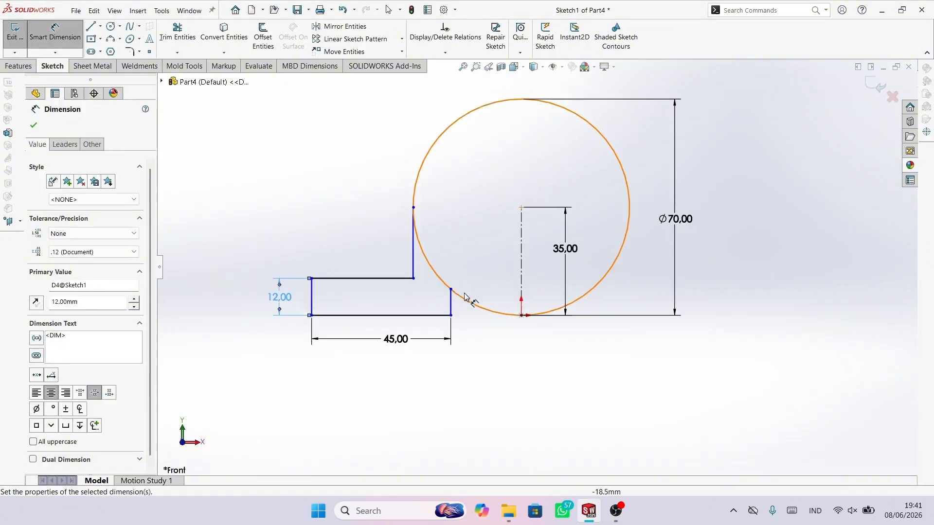
# Step: Dimension the distance from the foot's outer vertical edge to the centerline at 69 mm
pyautogui.scroll(-2, 465, 296)
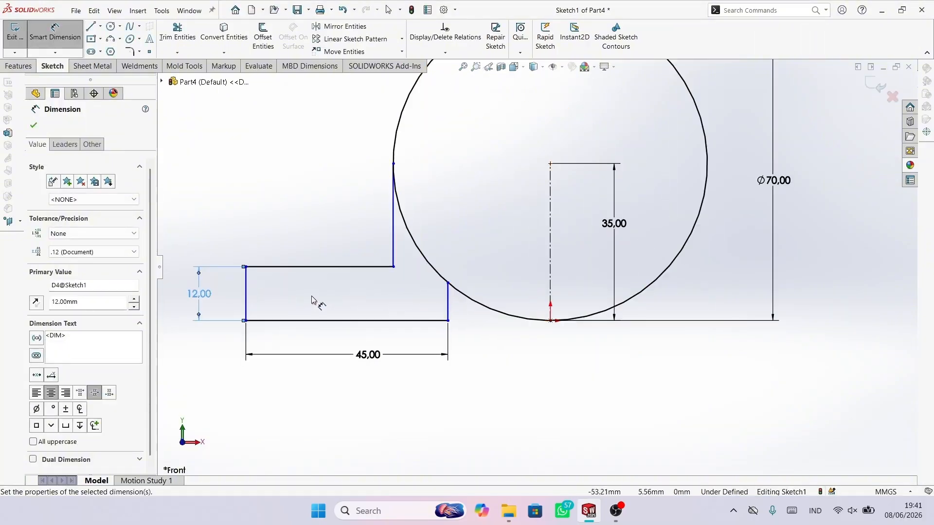
pyautogui.click(246, 292)
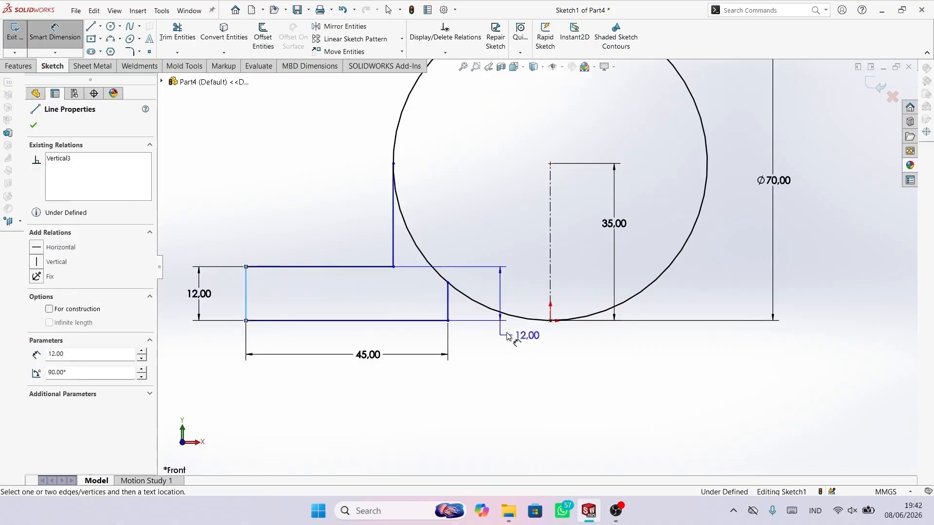
pyautogui.click(550, 248)
pyautogui.click(462, 392)
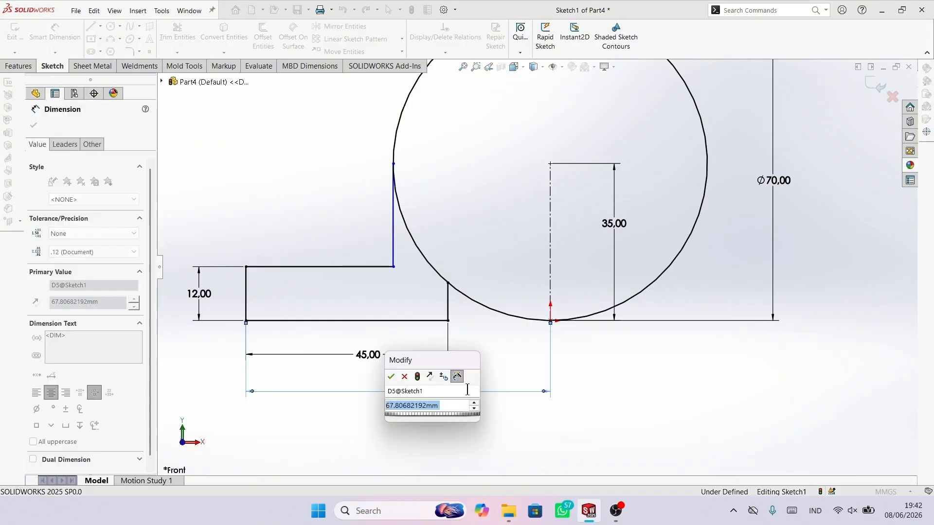
pyautogui.write('69')
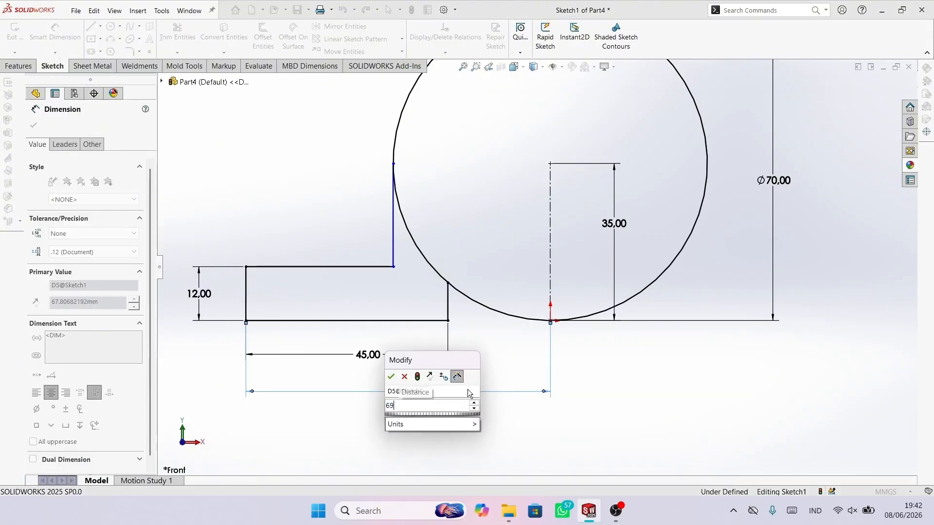
pyautogui.press('Return')
pyautogui.scroll(3, 478, 393)
pyautogui.scroll(-4, 496, 304)
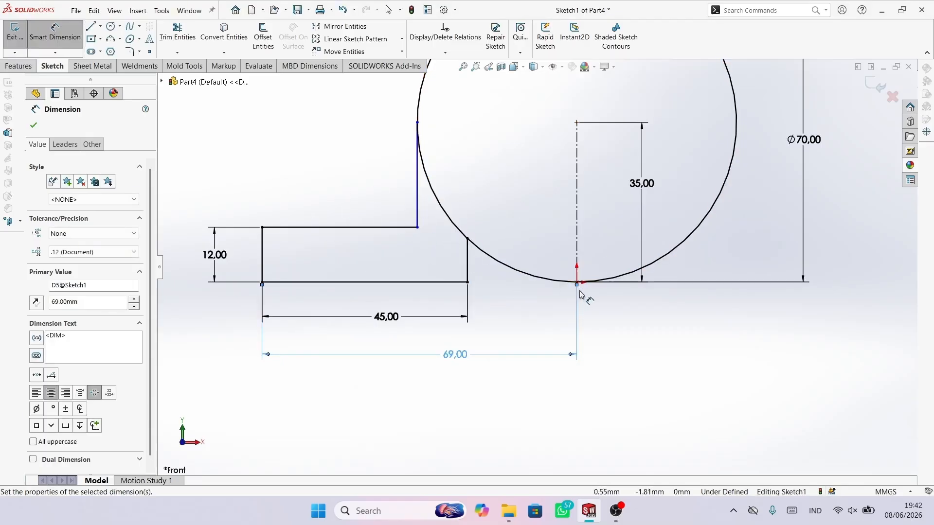
pyautogui.click(34, 127)
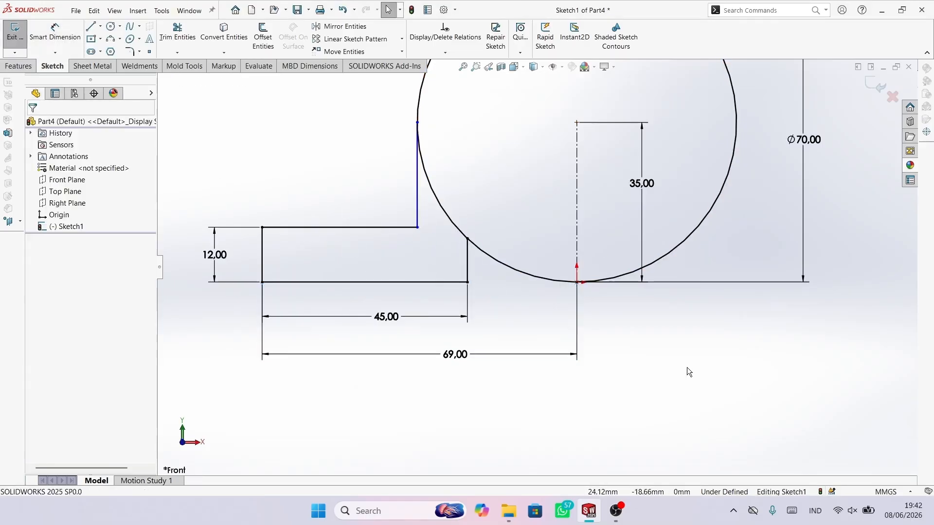
# Step: Mirror the five lines of the foot outline about the vertical centerline, keeping the originals
pyautogui.scroll(5, 659, 314)
pyautogui.scroll(1, 559, 243)
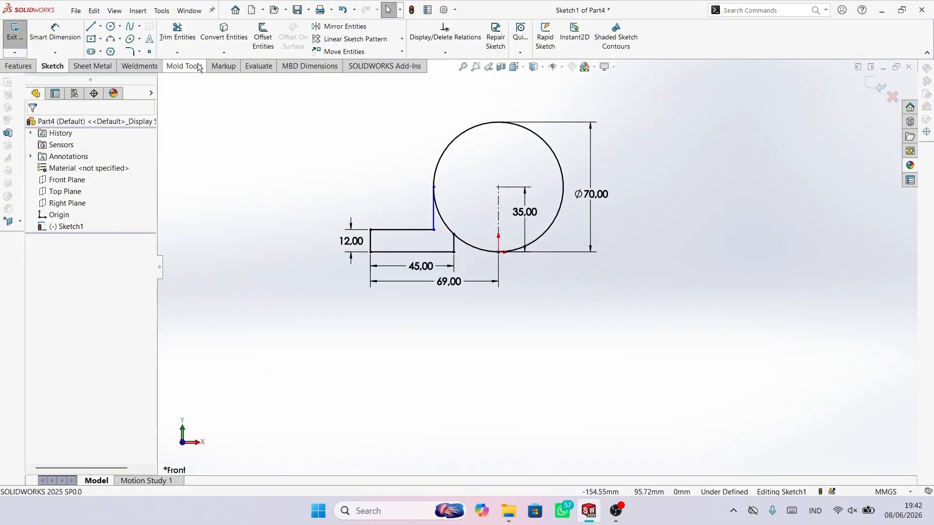
pyautogui.click(339, 27)
pyautogui.scroll(-4, 513, 289)
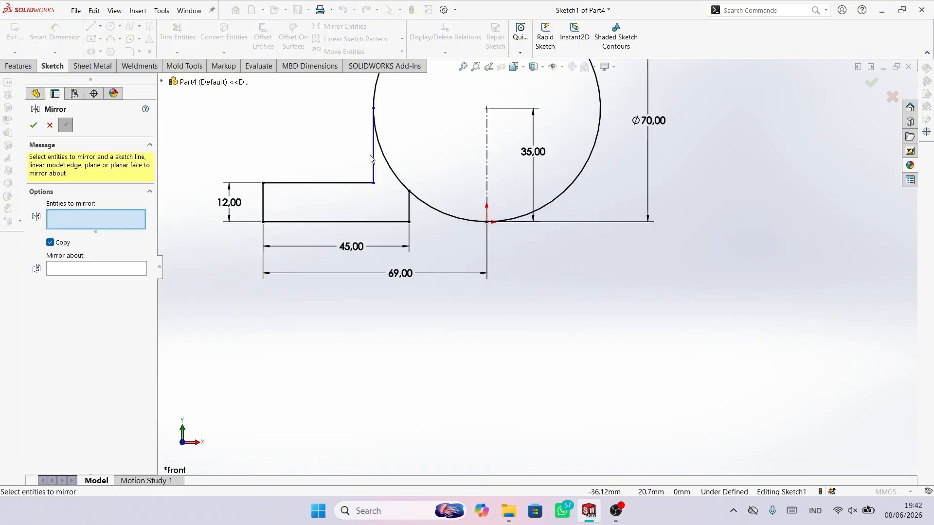
pyautogui.click(373, 156)
pyautogui.click(408, 204)
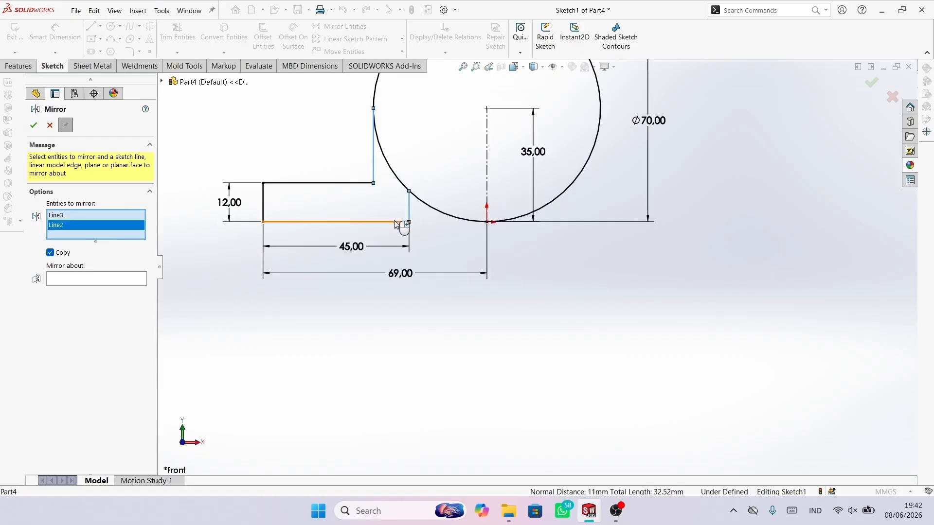
pyautogui.click(341, 222)
pyautogui.click(263, 200)
pyautogui.click(276, 183)
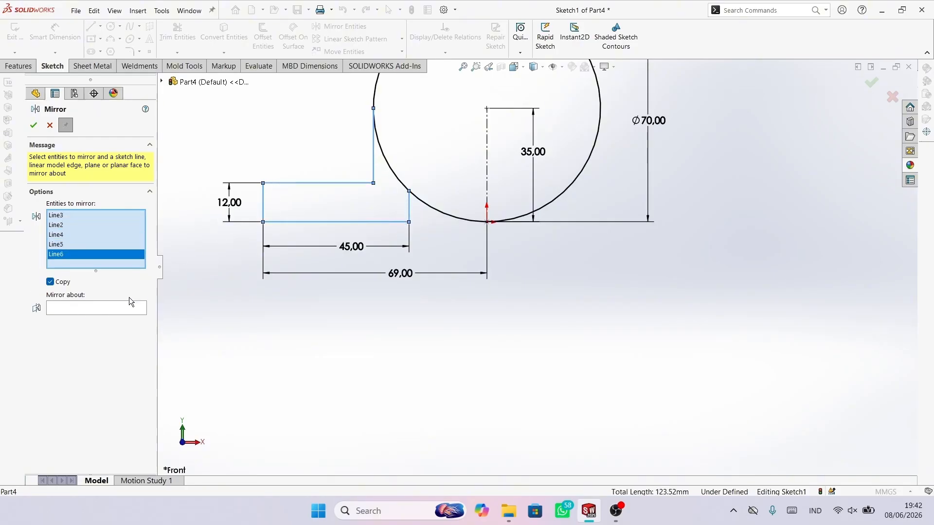
pyautogui.click(111, 308)
pyautogui.scroll(-2, 468, 191)
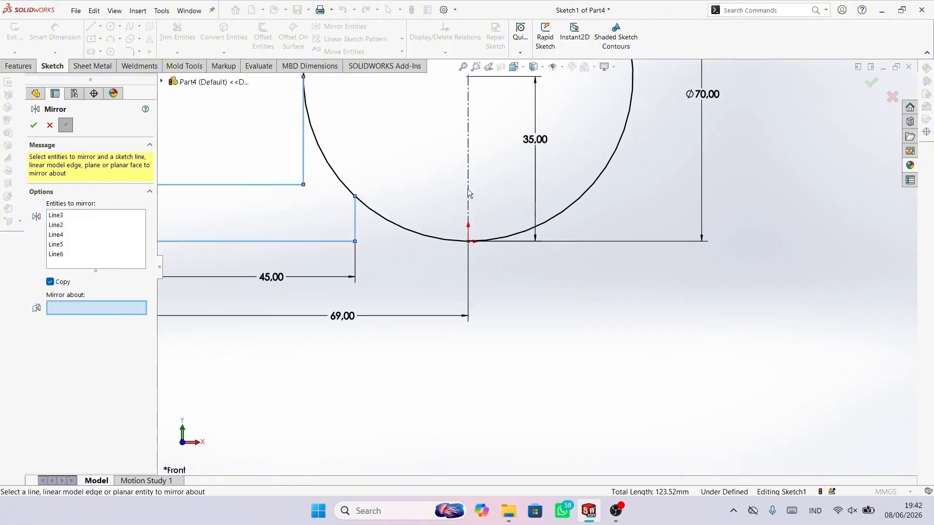
pyautogui.click(468, 150)
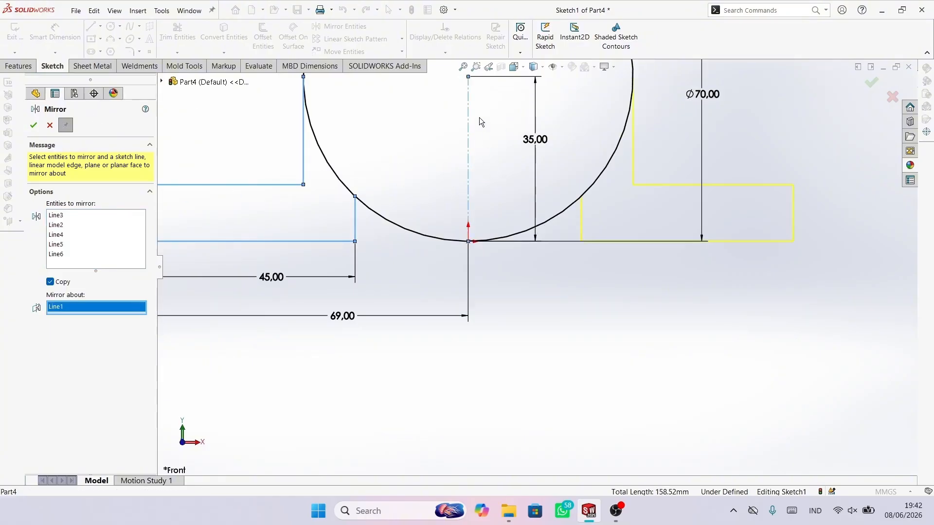
pyautogui.click(33, 126)
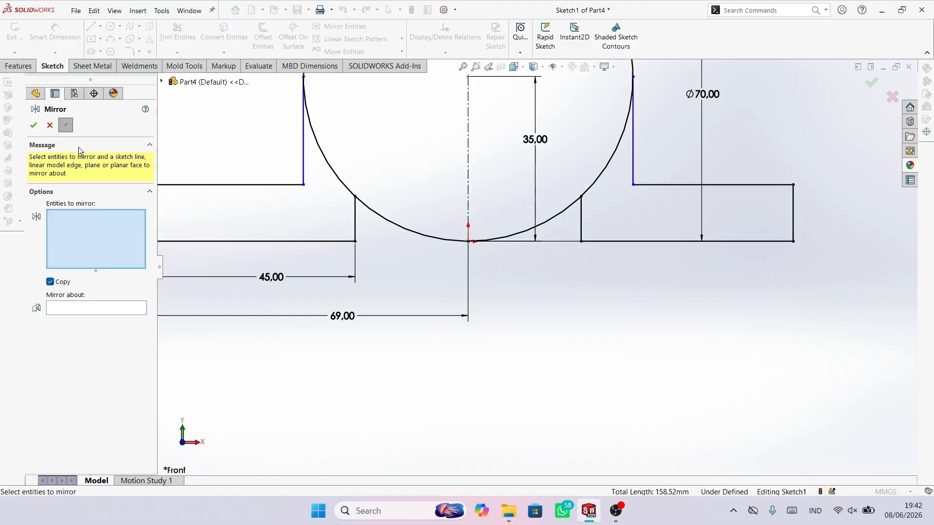
pyautogui.click(33, 130)
pyautogui.scroll(4, 367, 205)
pyautogui.scroll(-3, 455, 220)
pyautogui.scroll(4, 517, 227)
pyautogui.scroll(-3, 595, 227)
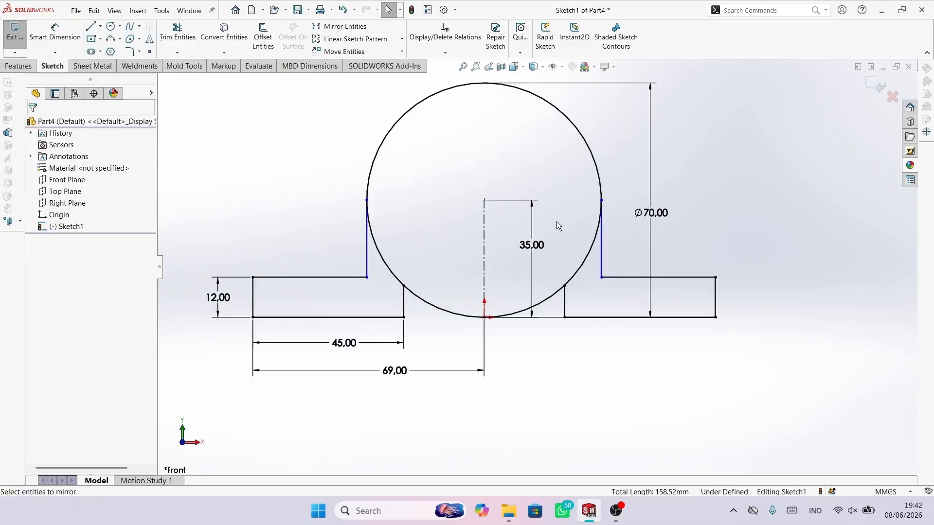
pyautogui.click(112, 28)
pyautogui.click(483, 200)
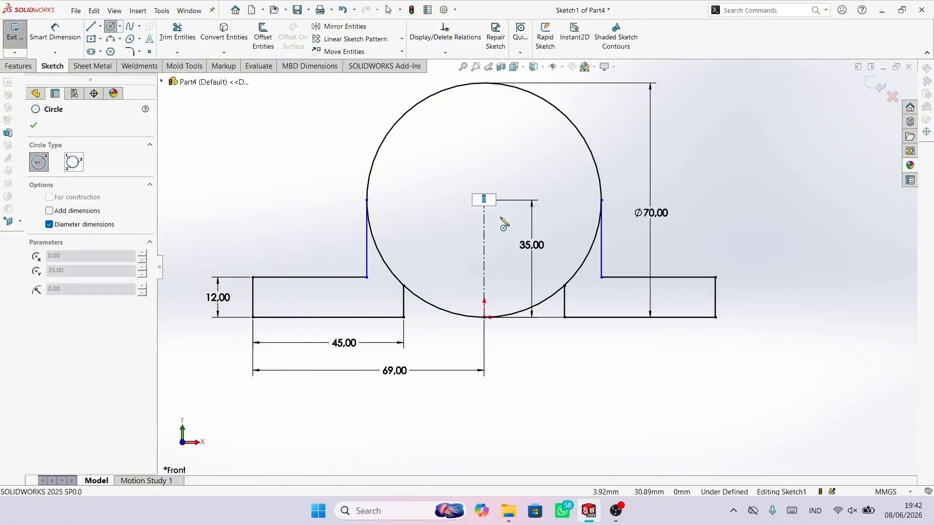
pyautogui.press('Escape')
pyautogui.press('Return')
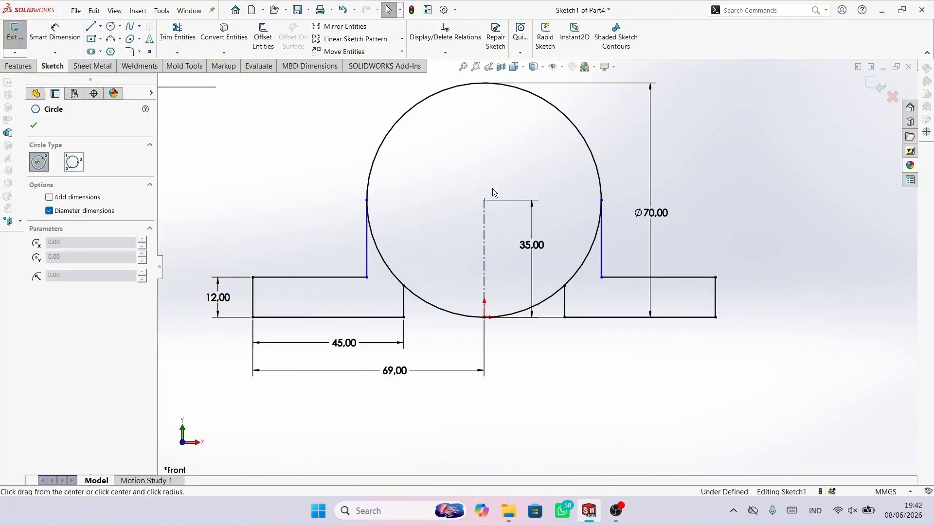
pyautogui.click(484, 200)
pyautogui.press('Escape')
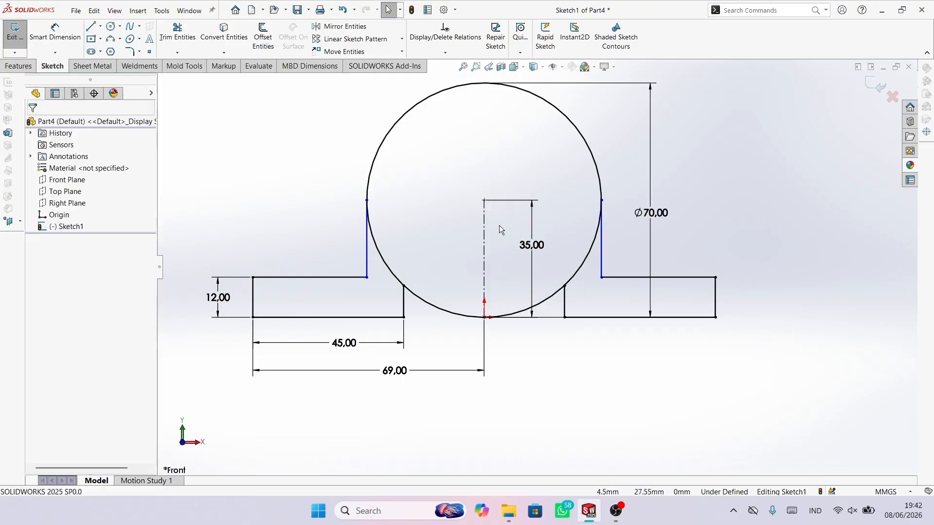
# Step: Sketch a circle concentric with the 70 mm circle and dimension its diameter to 25 mm
pyautogui.press('Return')
pyautogui.click(484, 200)
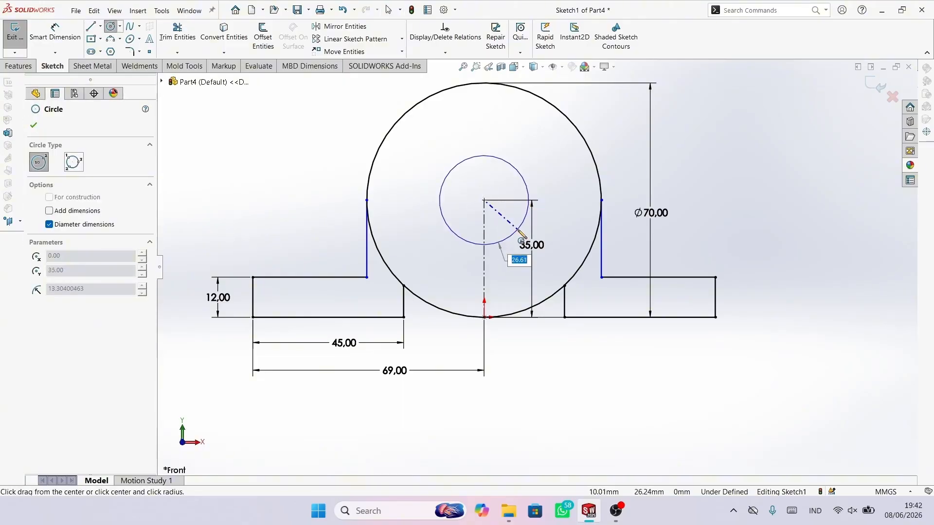
pyautogui.click(518, 230)
pyautogui.moveTo(560, 235); pyautogui.dragTo(554, 117, button='right')
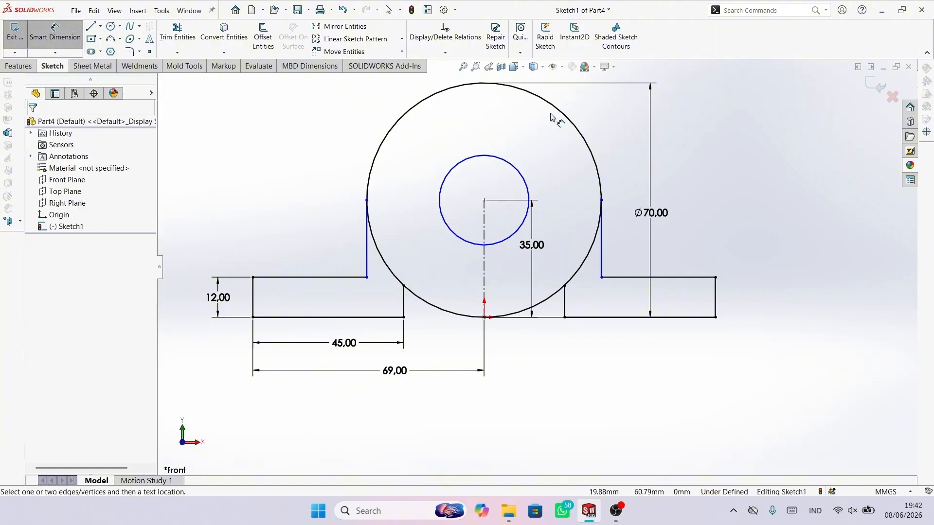
pyautogui.click(527, 184)
pyautogui.click(736, 156)
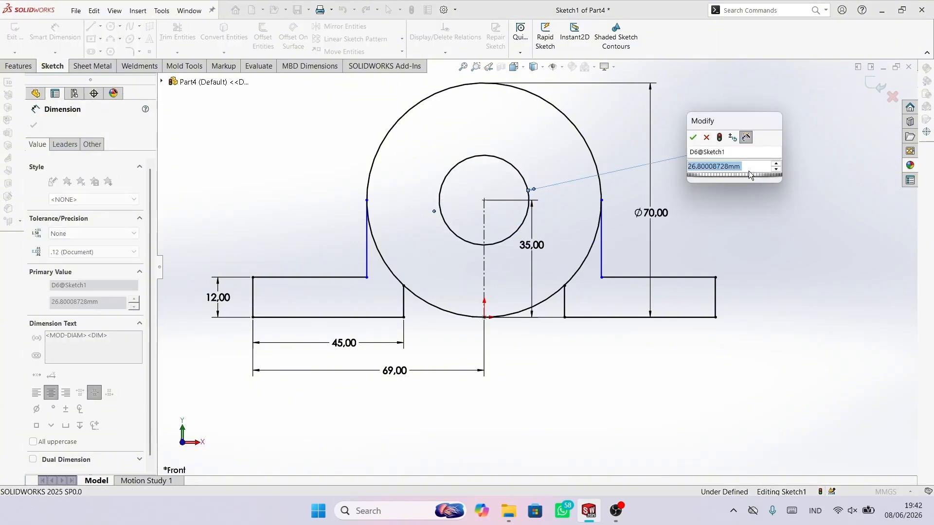
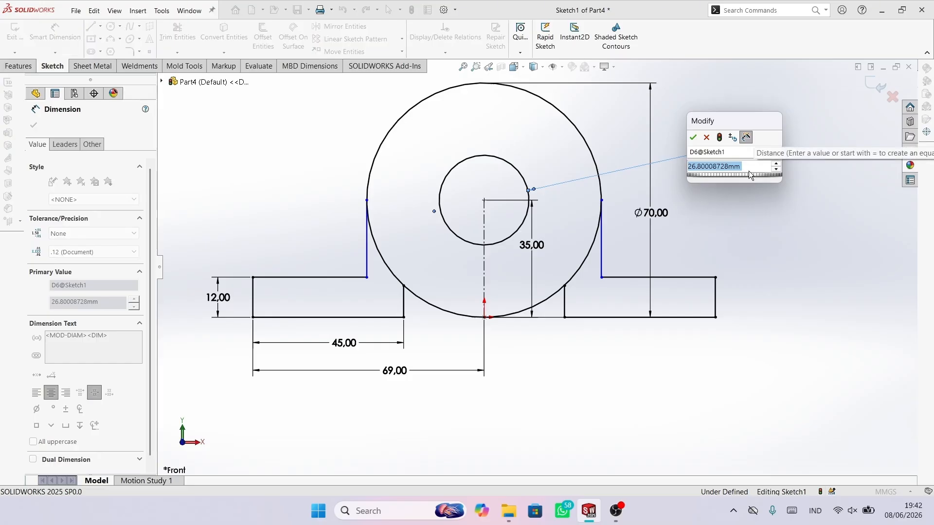
pyautogui.write('25')
pyautogui.press('Return')
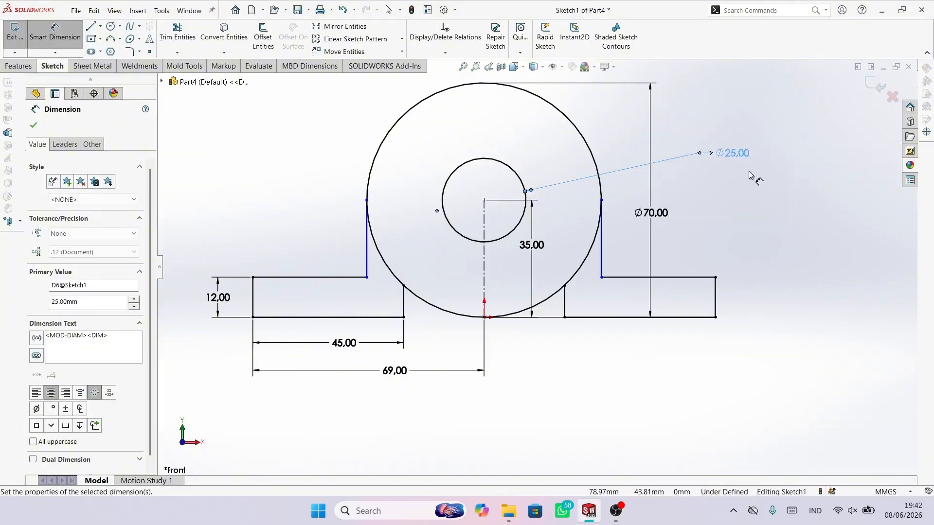
pyautogui.scroll(2, 671, 187)
pyautogui.scroll(-1, 600, 198)
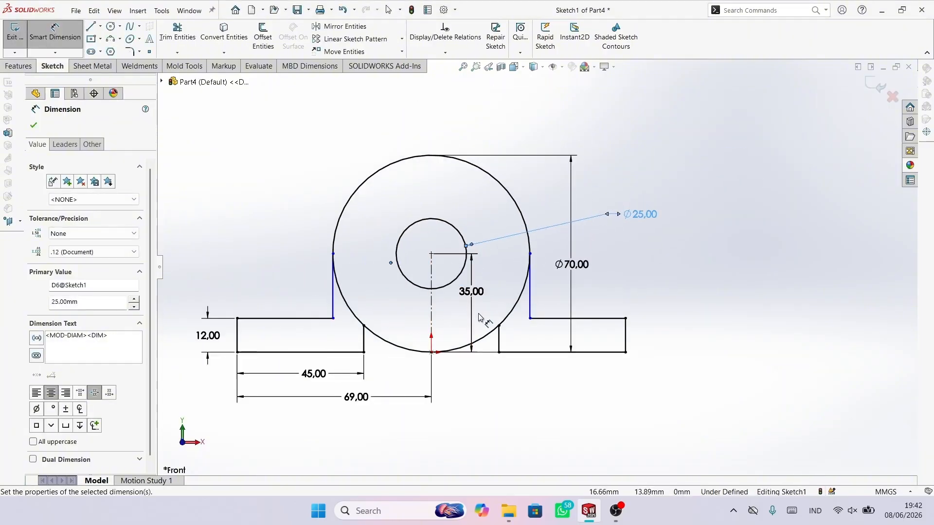
pyautogui.scroll(-1, 479, 317)
pyautogui.click(33, 125)
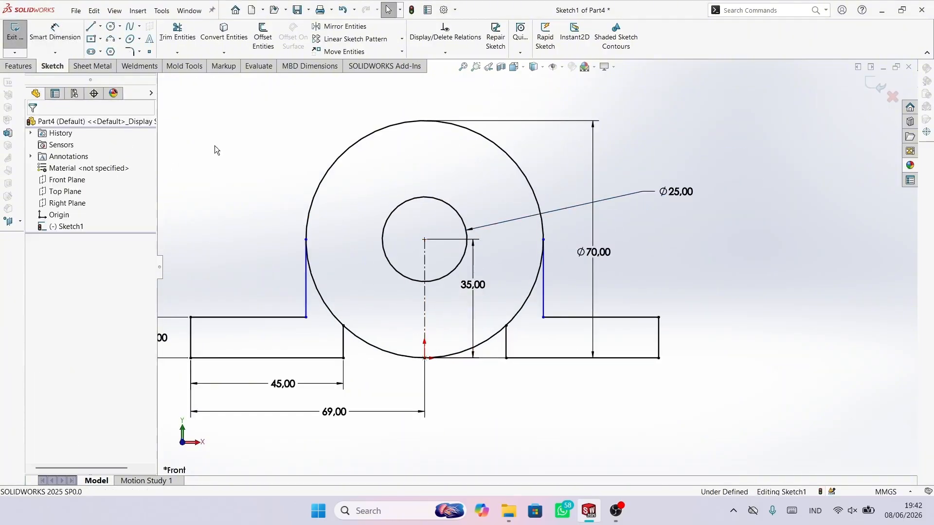
# Step: Trim away the lower side arcs of the 70 mm circle between the vertical side lines and the feet's inner edges
pyautogui.click(179, 38)
pyautogui.moveTo(344, 284); pyautogui.dragTo(324, 312)
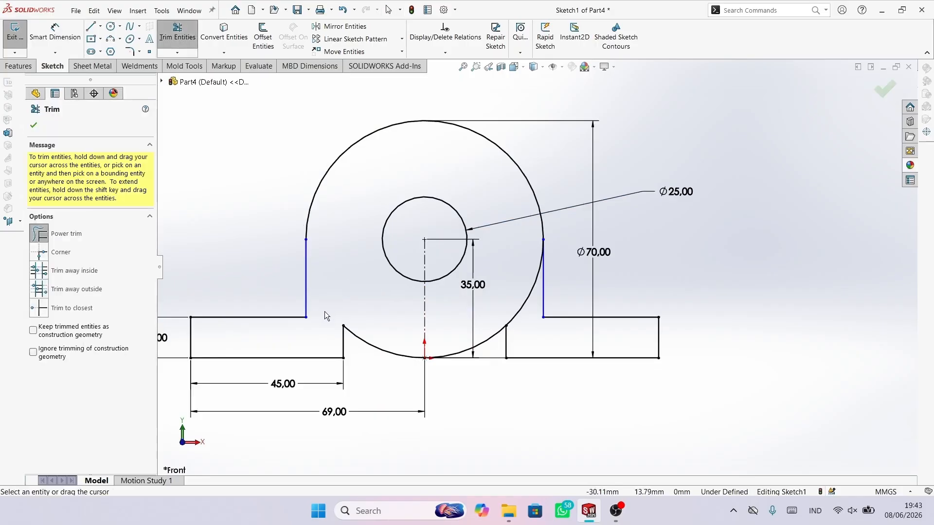
pyautogui.moveTo(503, 288); pyautogui.dragTo(527, 329)
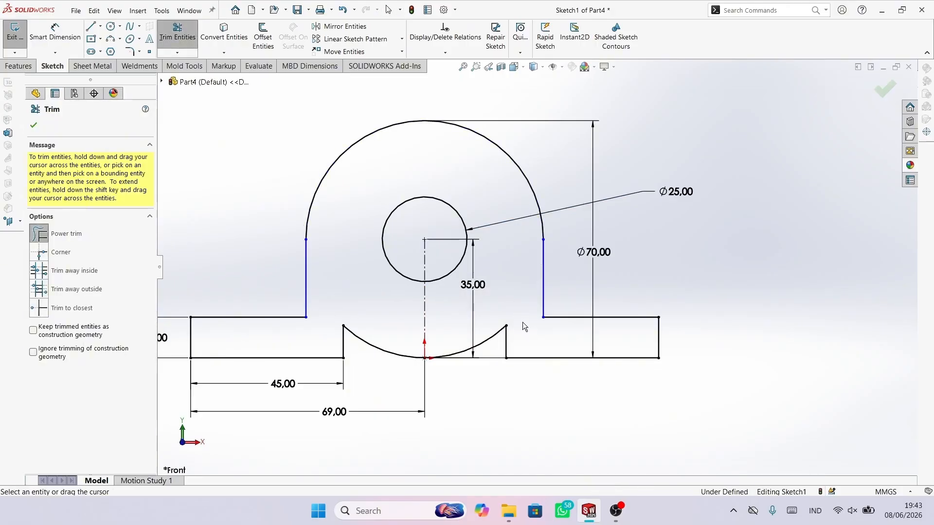
pyautogui.scroll(2, 502, 287)
pyautogui.scroll(-1, 503, 286)
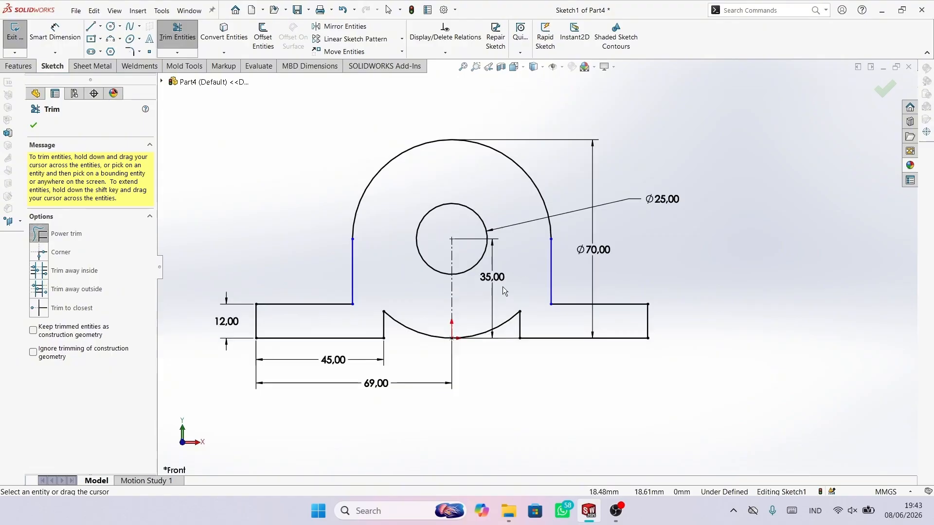
pyautogui.click(33, 125)
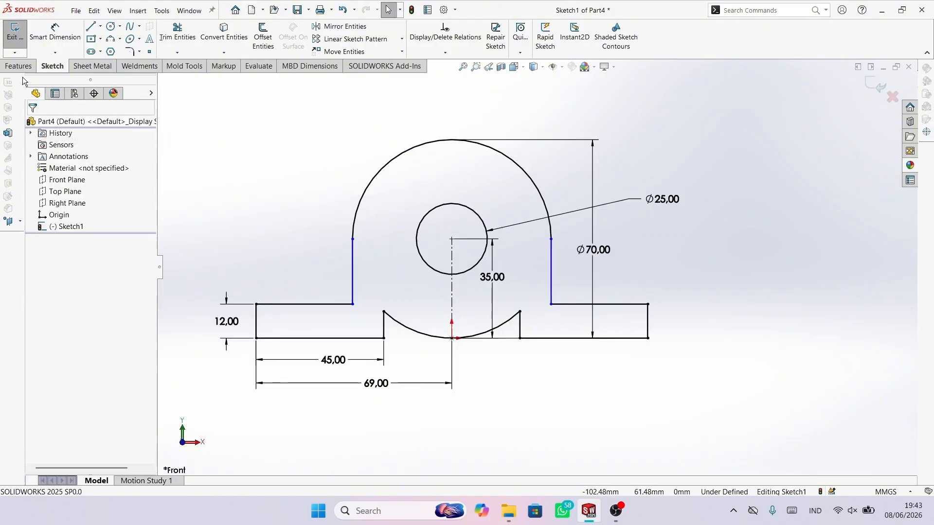
# Step: Extrude the housing profile as a boss 36 mm deep with the Mid Plane end condition
pyautogui.click(18, 66)
pyautogui.click(20, 37)
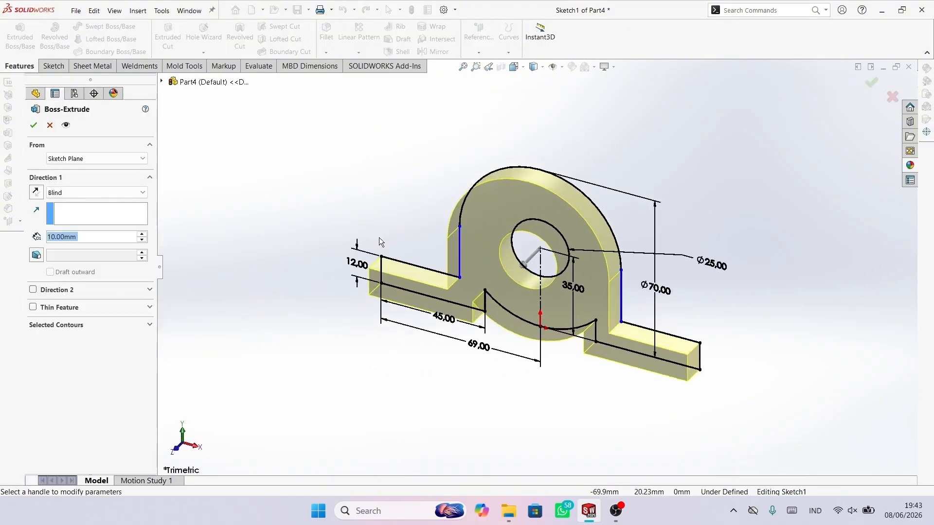
pyautogui.click(98, 195)
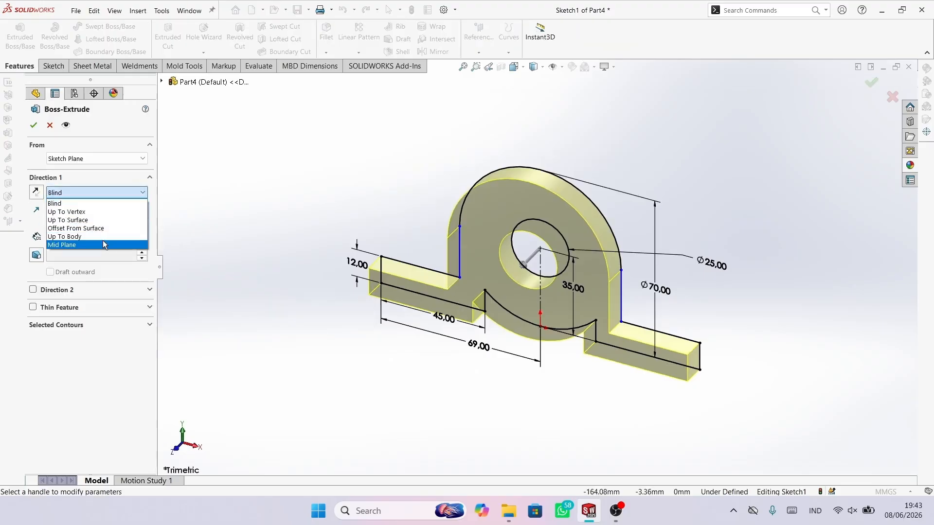
pyautogui.click(110, 191)
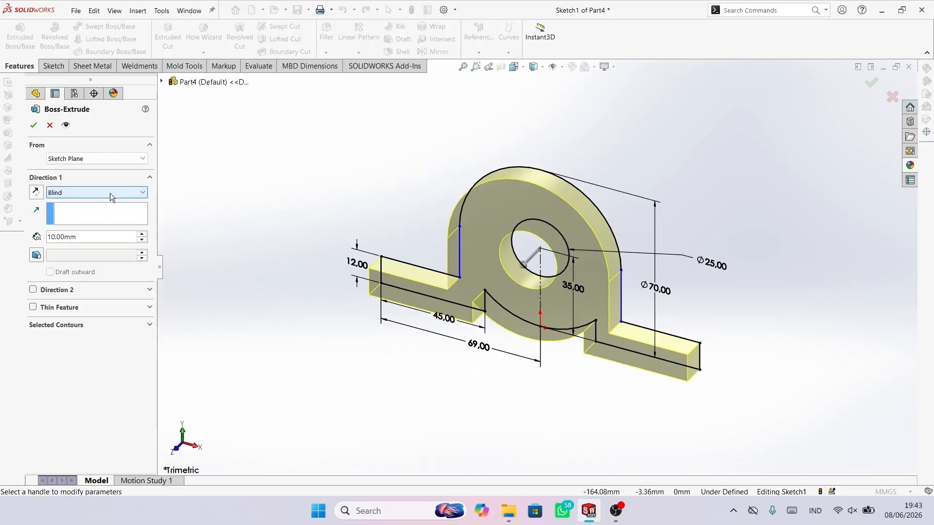
pyautogui.doubleClick(100, 236)
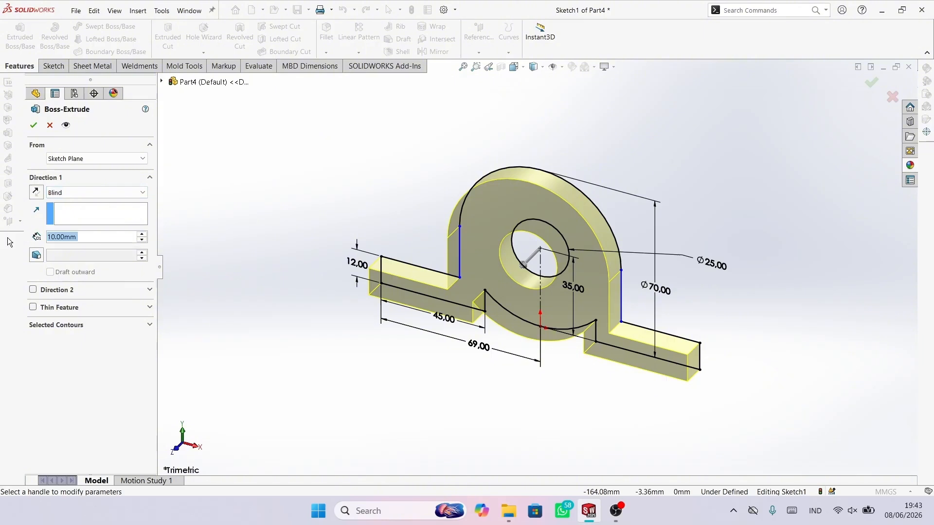
pyautogui.write('36')
pyautogui.press('Return')
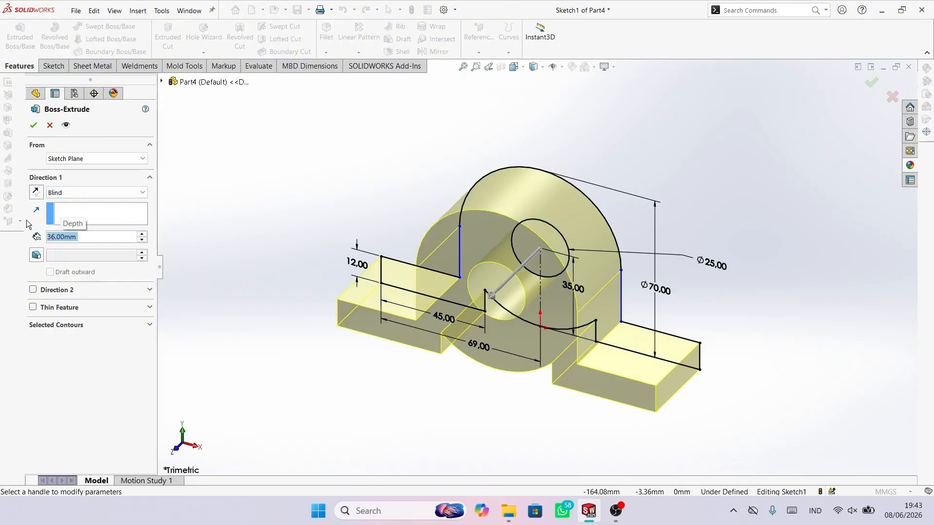
pyautogui.click(69, 193)
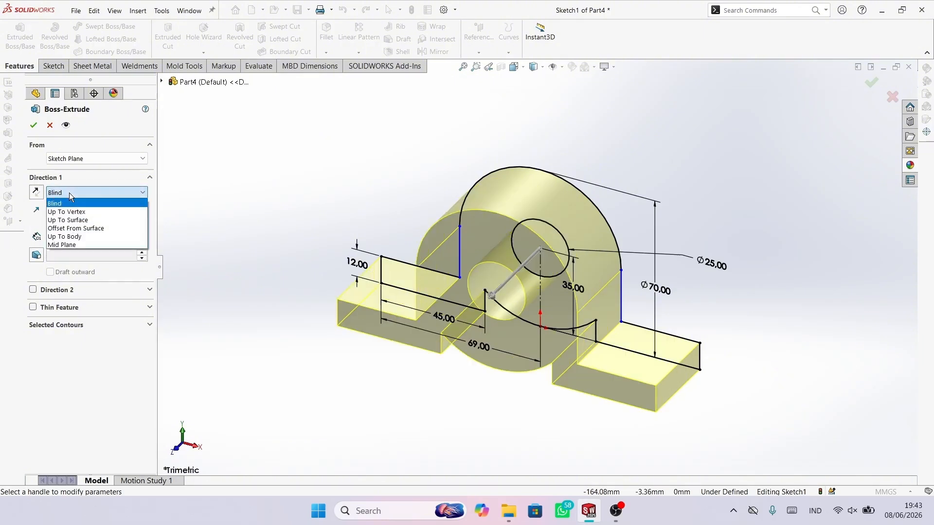
pyautogui.click(103, 244)
pyautogui.click(34, 125)
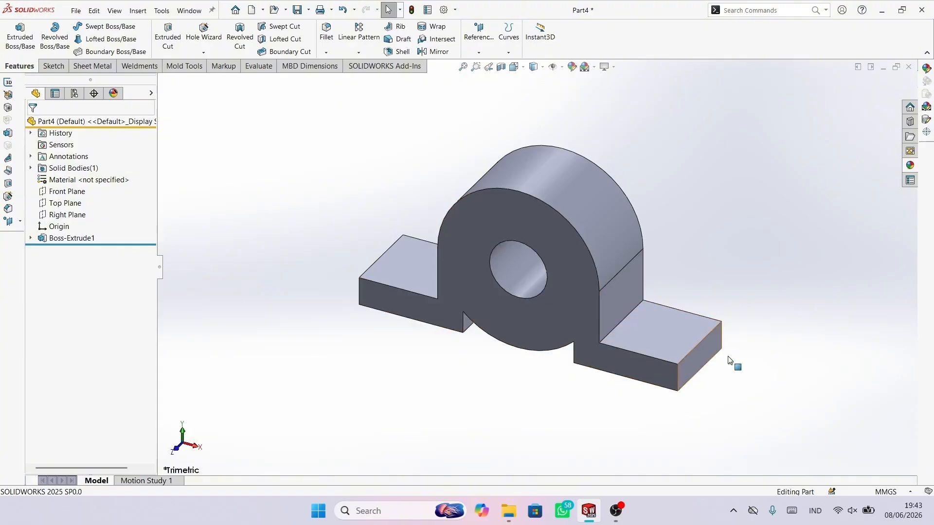
# Step: Start a sketch on the right foot's upper face and draw a vertical centerline about 33 mm long from the origin
pyautogui.click(669, 330)
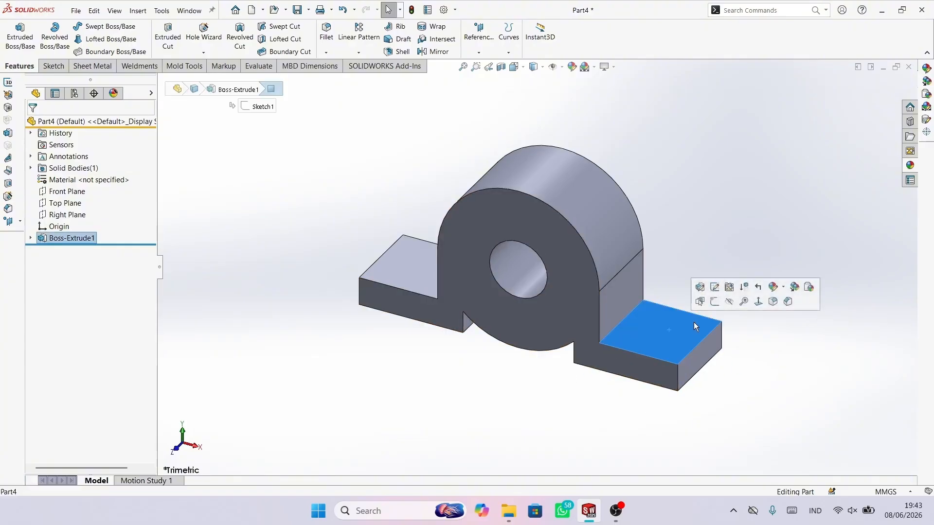
pyautogui.click(713, 304)
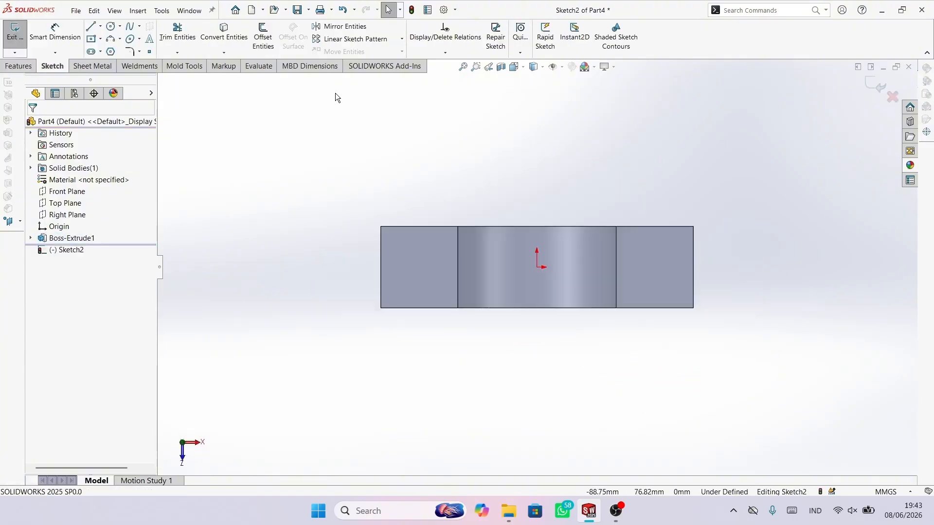
pyautogui.click(100, 26)
pyautogui.click(124, 49)
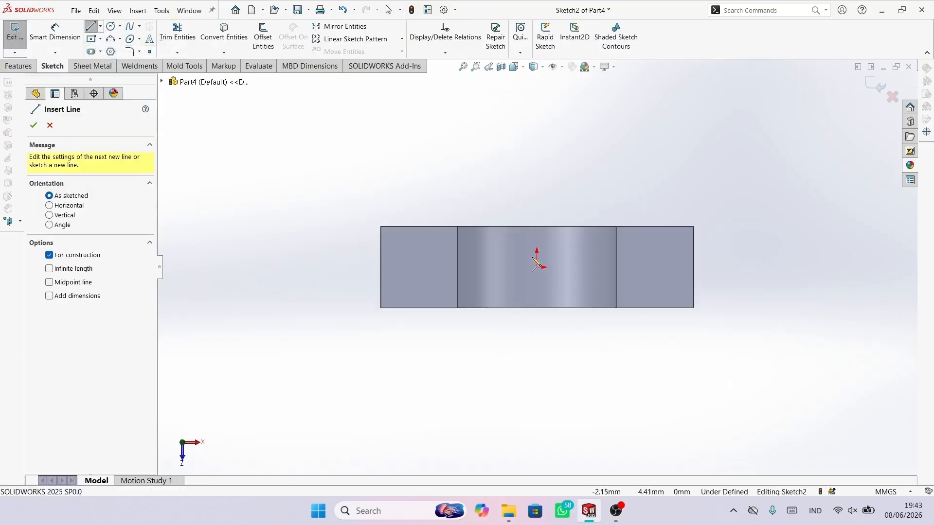
pyautogui.scroll(5, 531, 258)
pyautogui.click(543, 280)
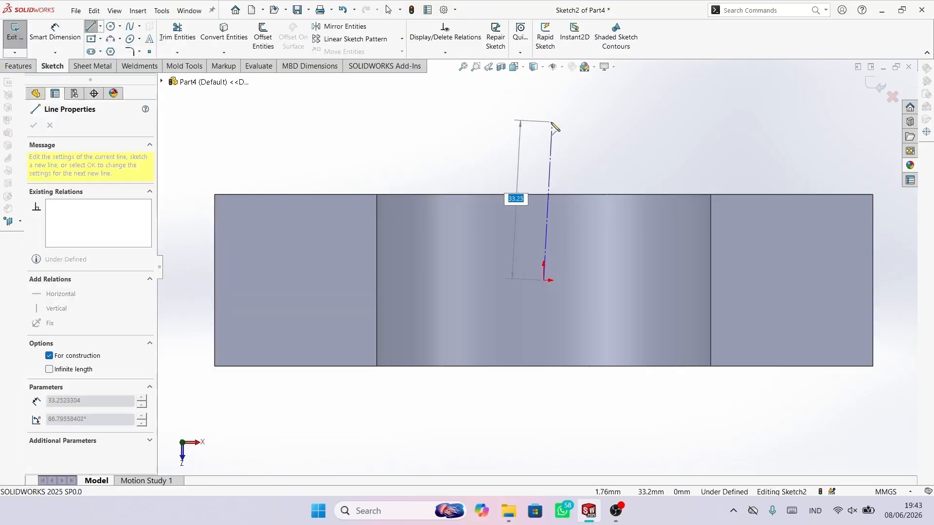
pyautogui.click(543, 122)
pyautogui.press('Escape')
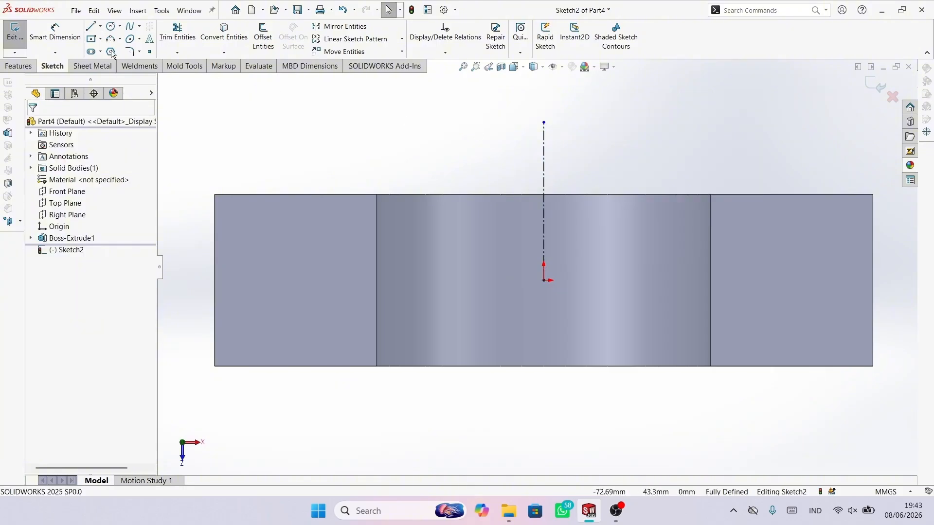
# Step: Sketch a vertical midpoint line about 21 mm long centred on the right foot's inner edge and fix its midpoint
pyautogui.click(100, 26)
pyautogui.click(109, 63)
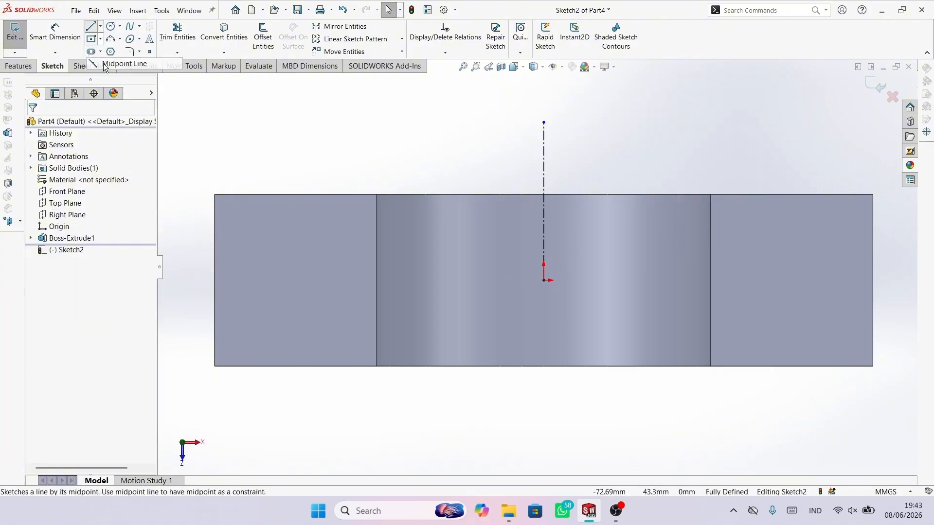
pyautogui.click(710, 280)
pyautogui.click(710, 229)
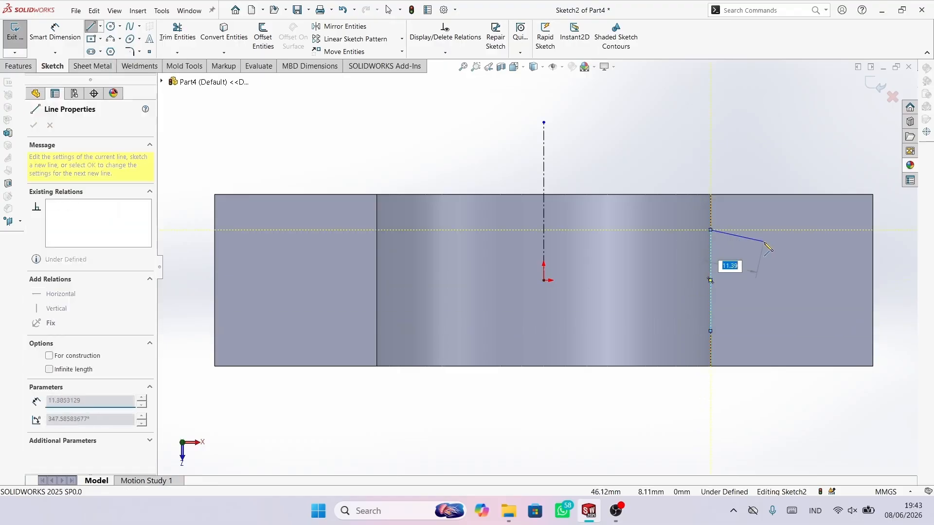
pyautogui.press('Escape')
pyautogui.scroll(3, 798, 281)
pyautogui.scroll(-3, 754, 292)
pyautogui.scroll(-2, 491, 265)
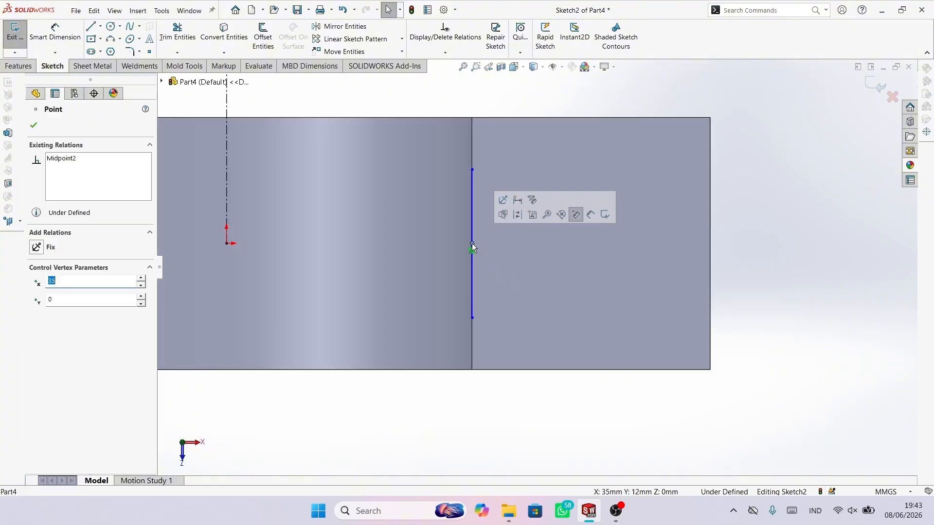
pyautogui.click(504, 200)
pyautogui.click(751, 264)
# Step: Dimension the vertical line on the right foot's inner edge to a length of 25 mm
pyautogui.moveTo(748, 260); pyautogui.dragTo(667, 126, button='right')
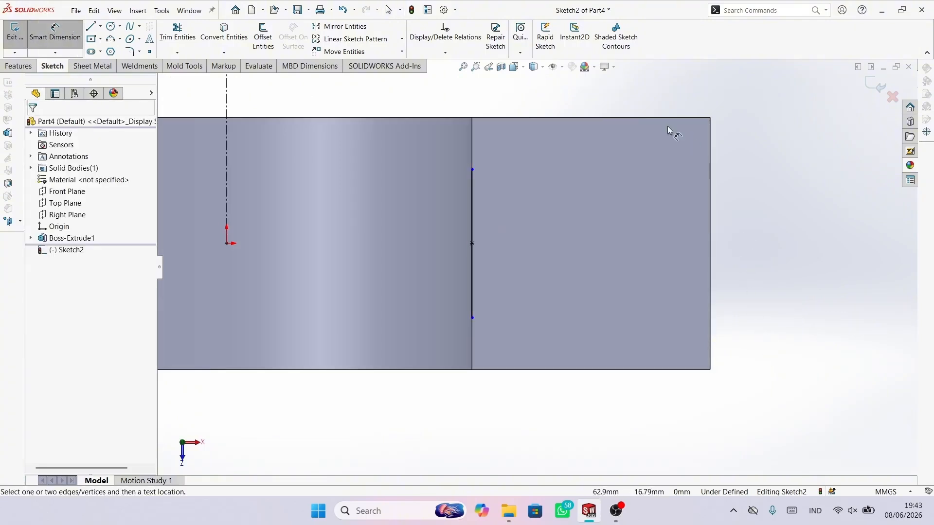
pyautogui.click(476, 211)
pyautogui.click(557, 228)
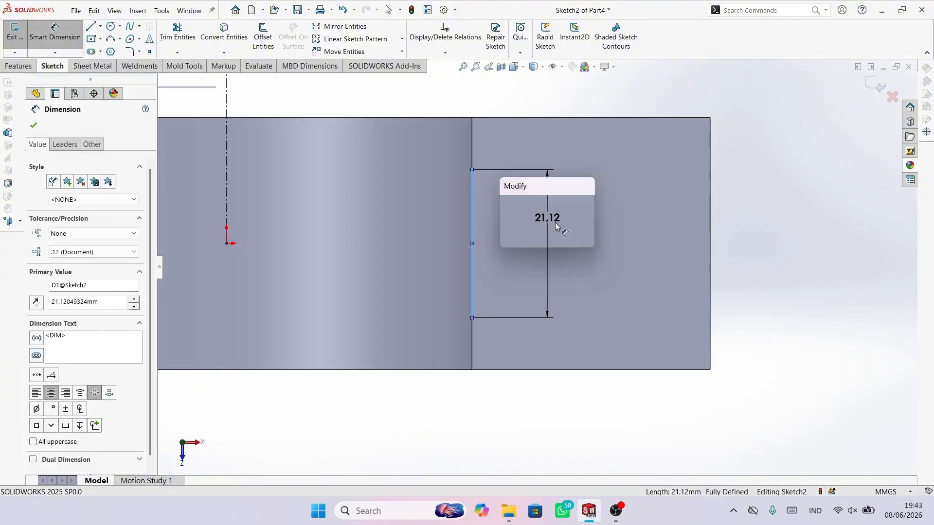
pyautogui.press('Return')
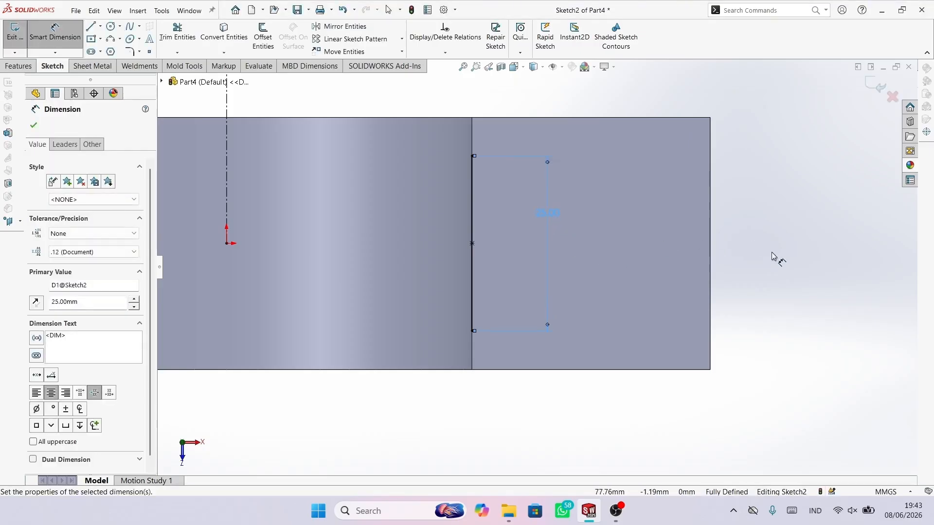
pyautogui.press('Escape')
# Step: Close a rectangle with three lines running from the 25 mm line's endpoints out to and along the foot's outer edge
pyautogui.press('l')
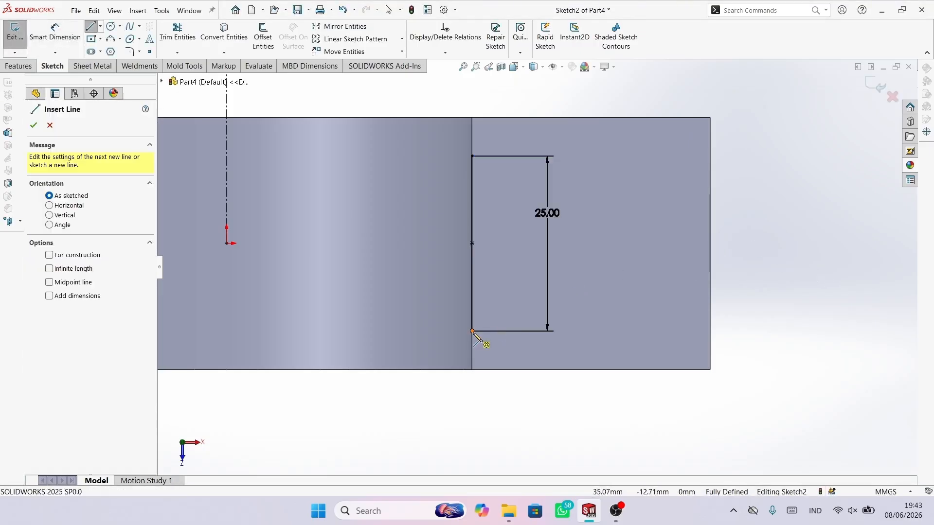
pyautogui.moveTo(472, 331)
pyautogui.mouseDown()
pyautogui.moveTo(720, 344)
pyautogui.moveTo(710, 331)
pyautogui.mouseUp()
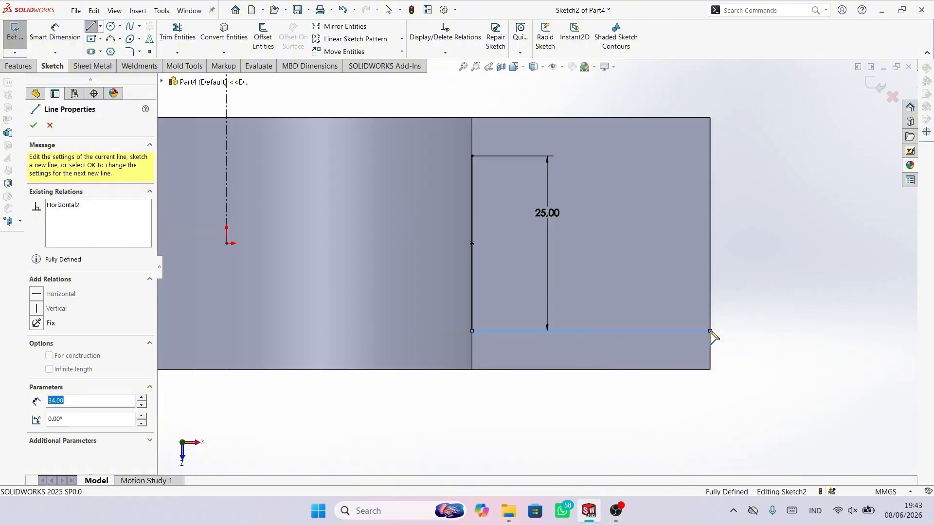
pyautogui.click(711, 156)
pyautogui.click(471, 156)
pyautogui.rightClick(769, 207)
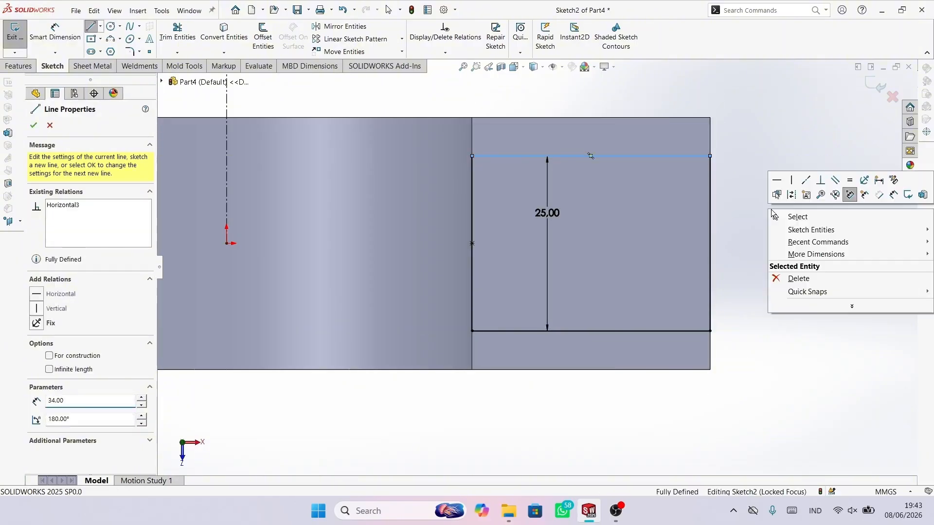
pyautogui.click(788, 216)
pyautogui.scroll(4, 607, 175)
pyautogui.scroll(-2, 505, 157)
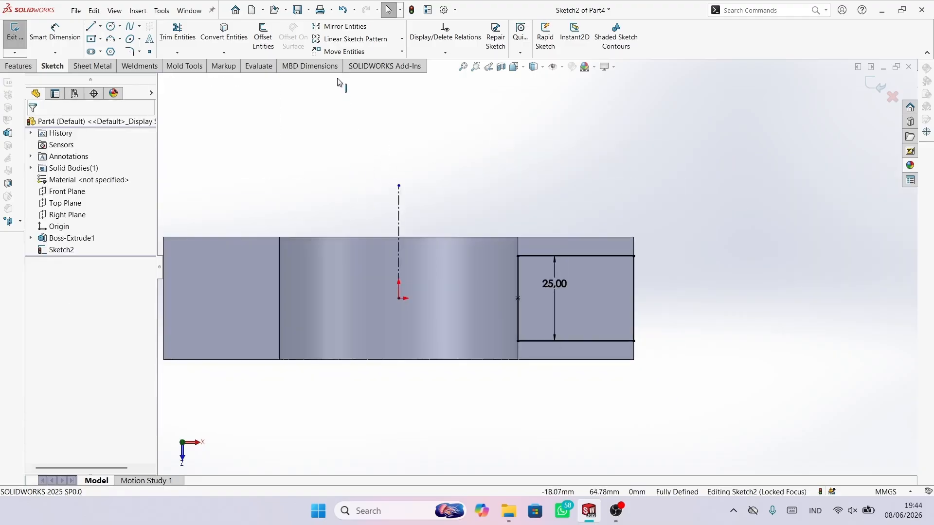
# Step: Mirror the right foot's rectangle about the vertical centerline onto the left foot, keeping the original
pyautogui.click(340, 26)
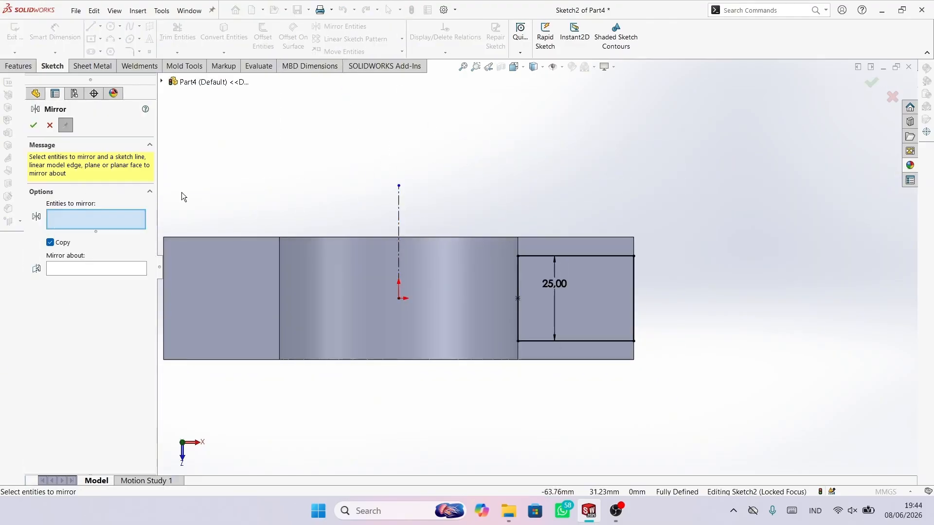
pyautogui.moveTo(512, 206); pyautogui.dragTo(686, 400)
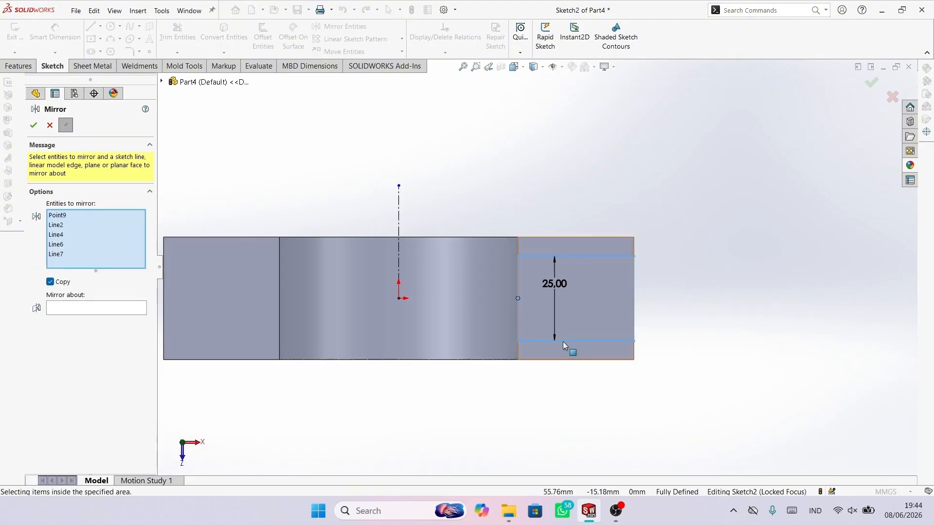
pyautogui.scroll(-2, 518, 340)
pyautogui.click(97, 310)
pyautogui.scroll(2, 340, 224)
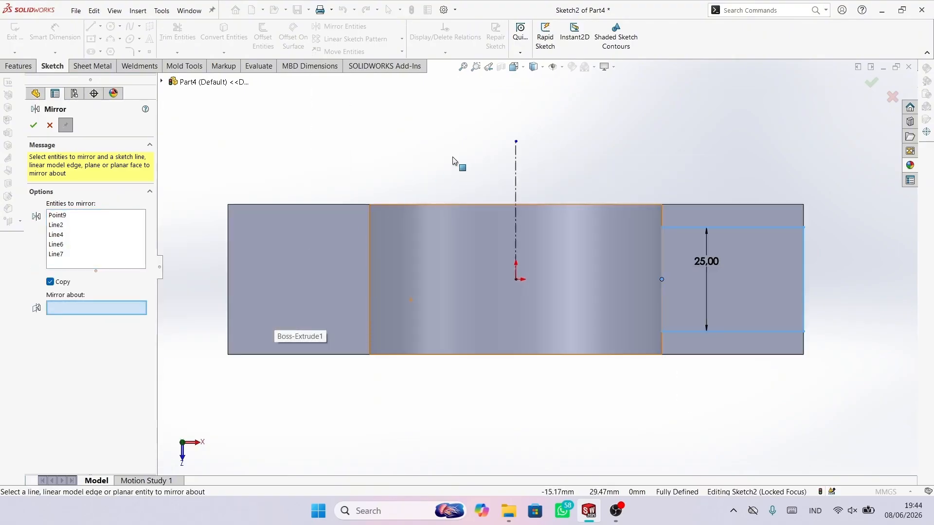
pyautogui.click(516, 168)
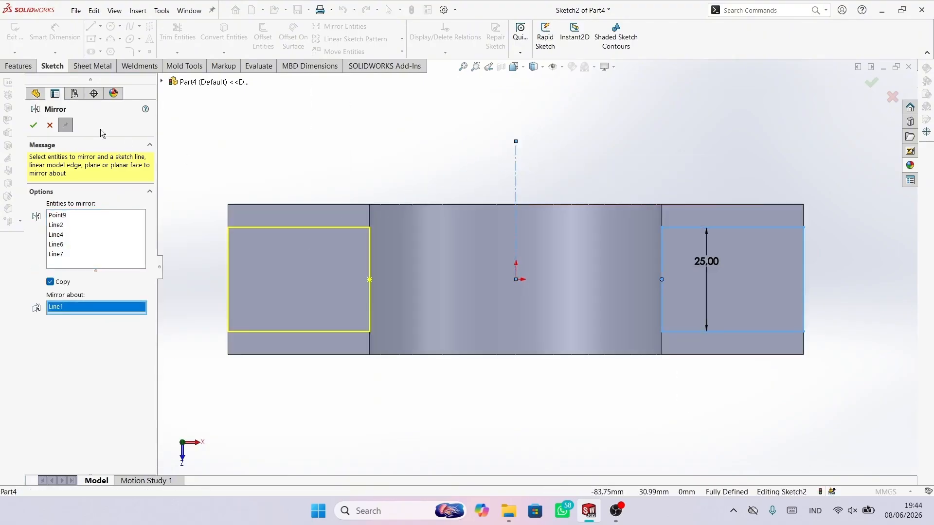
pyautogui.click(39, 129)
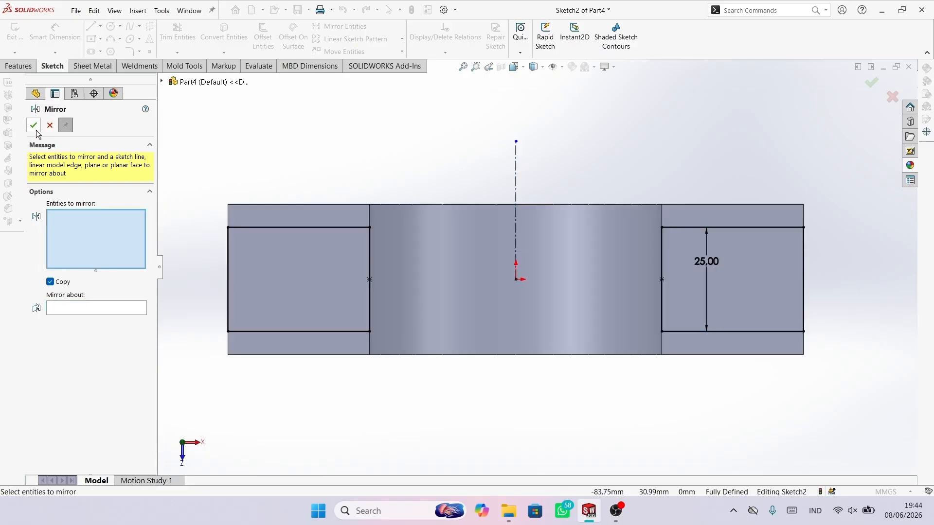
pyautogui.click(34, 127)
# Step: Extrude both foot rectangles upward as 4 mm blind bosses from the sketch plane, merged with the housing
pyautogui.scroll(2, 560, 282)
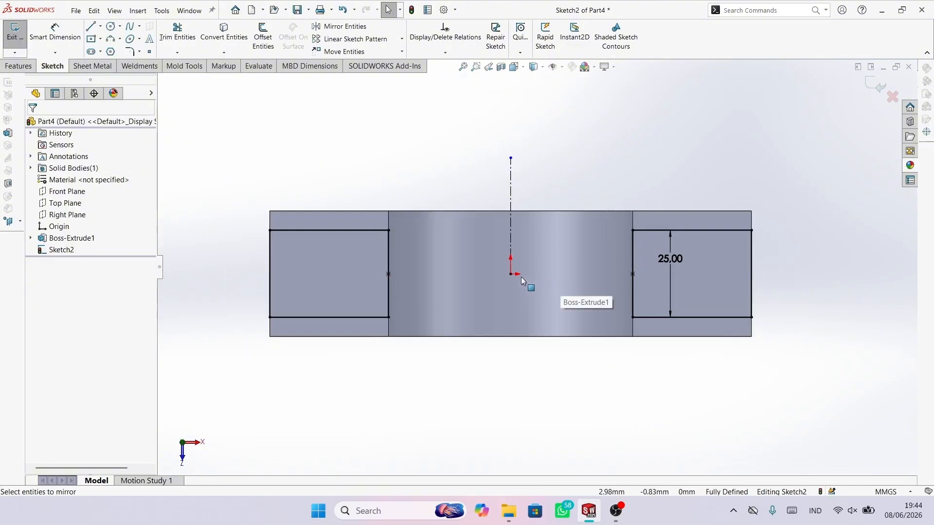
pyautogui.click(34, 71)
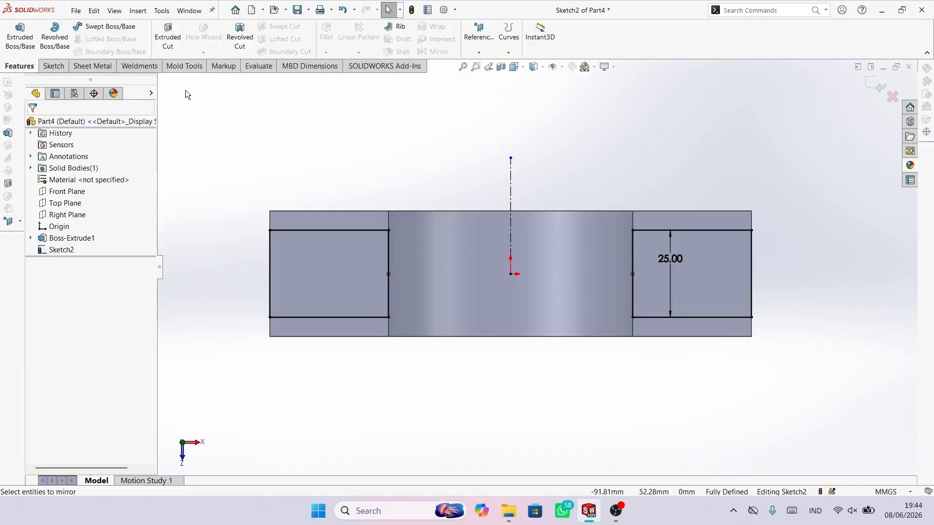
pyautogui.click(34, 44)
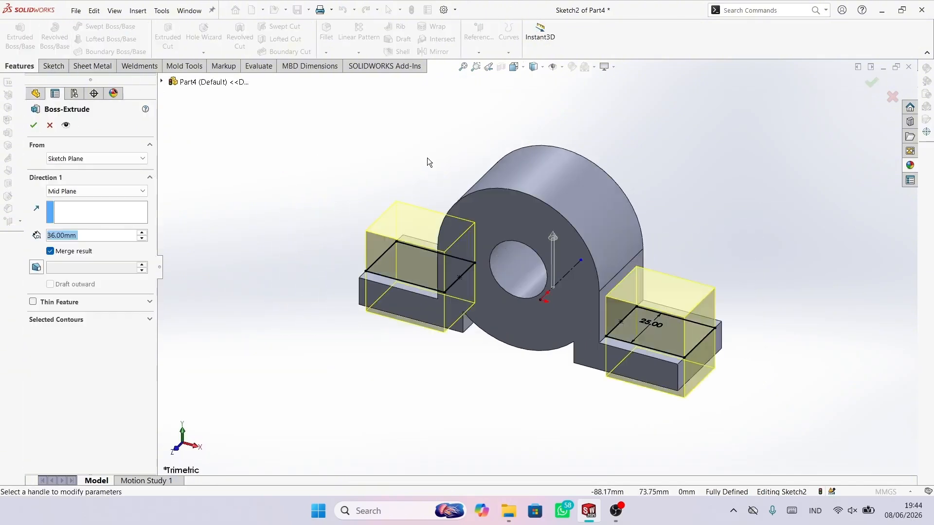
pyautogui.scroll(-3, 431, 236)
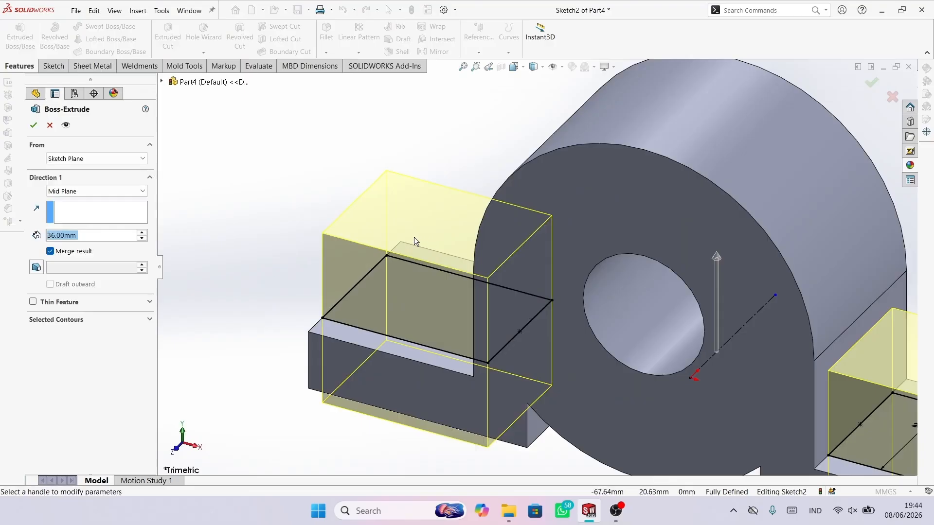
pyautogui.write('4')
pyautogui.press('Return')
pyautogui.click(71, 188)
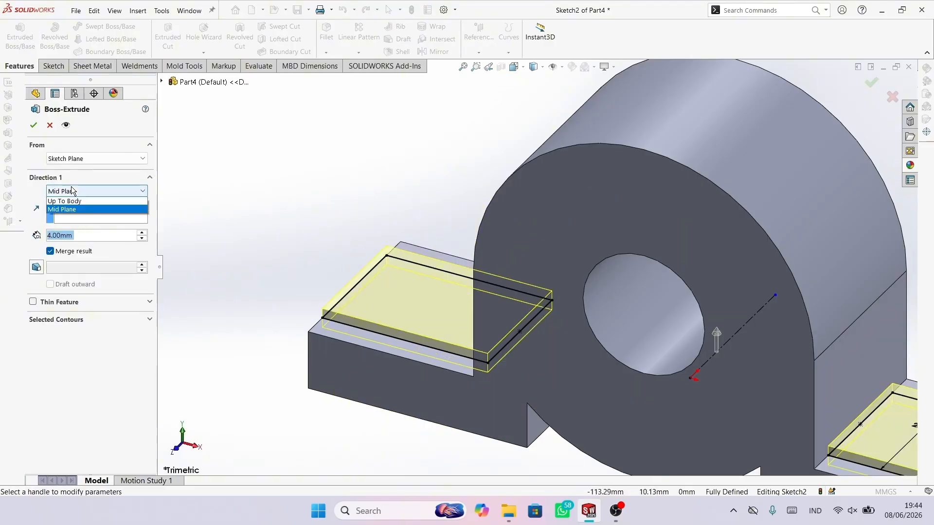
pyautogui.click(75, 200)
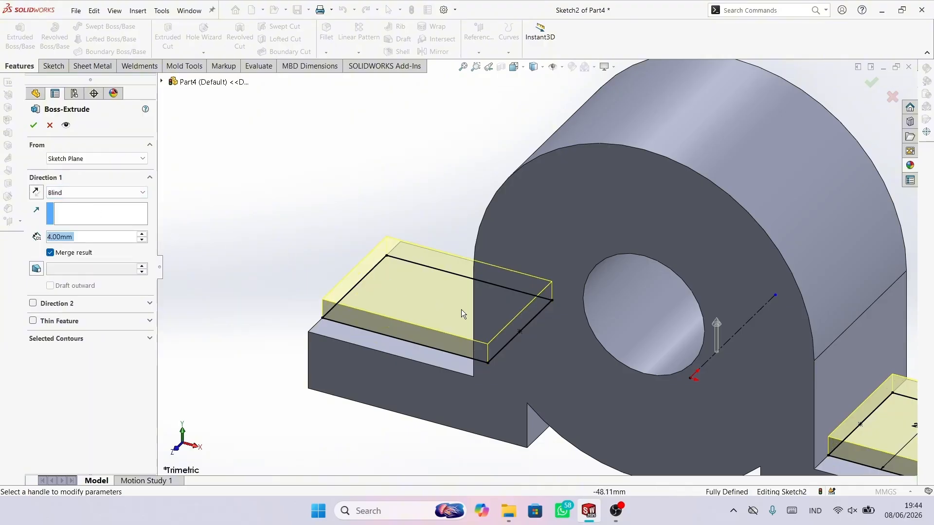
pyautogui.scroll(3, 521, 322)
pyautogui.moveTo(521, 322); pyautogui.dragTo(500, 291, button='middle')
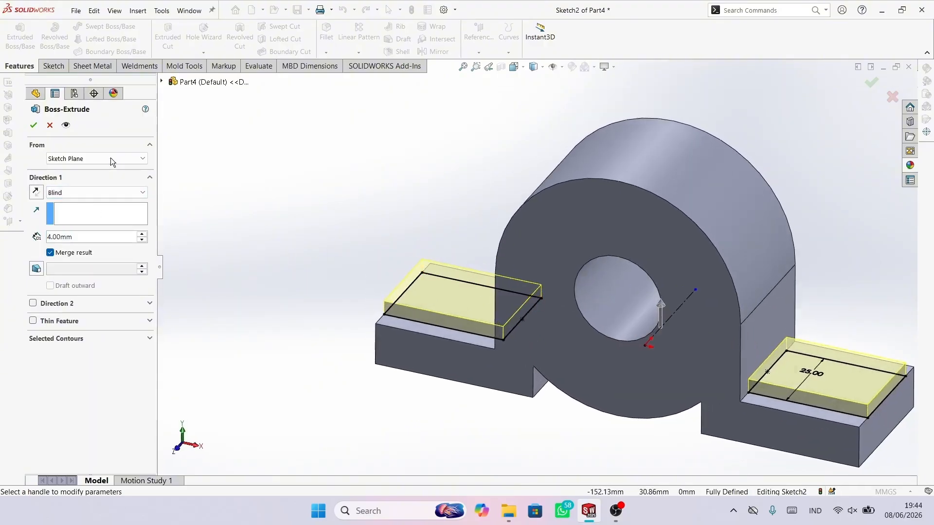
pyautogui.click(34, 125)
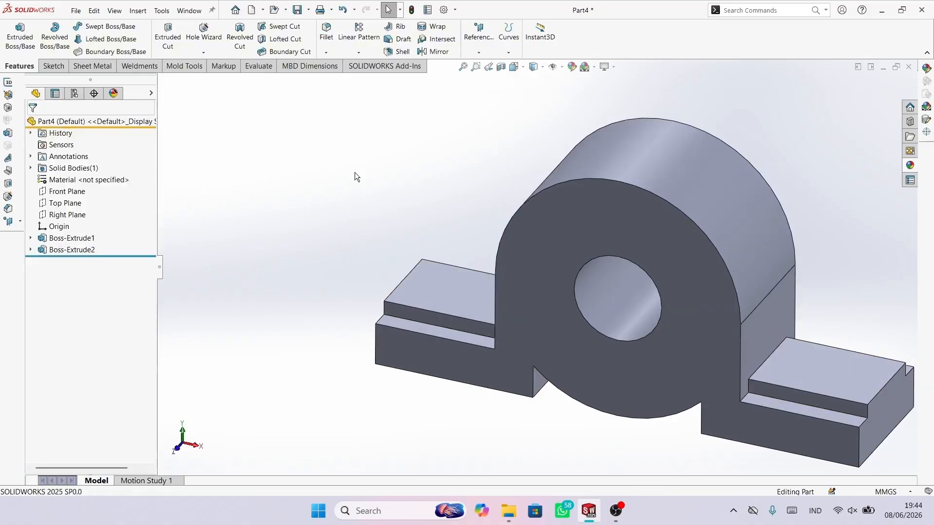
# Step: Sketch a circle of about 6.3 mm radius on the left raised pad's upper face, level with the origin and about 62 mm from it
pyautogui.moveTo(517, 241); pyautogui.dragTo(524, 259, button='middle')
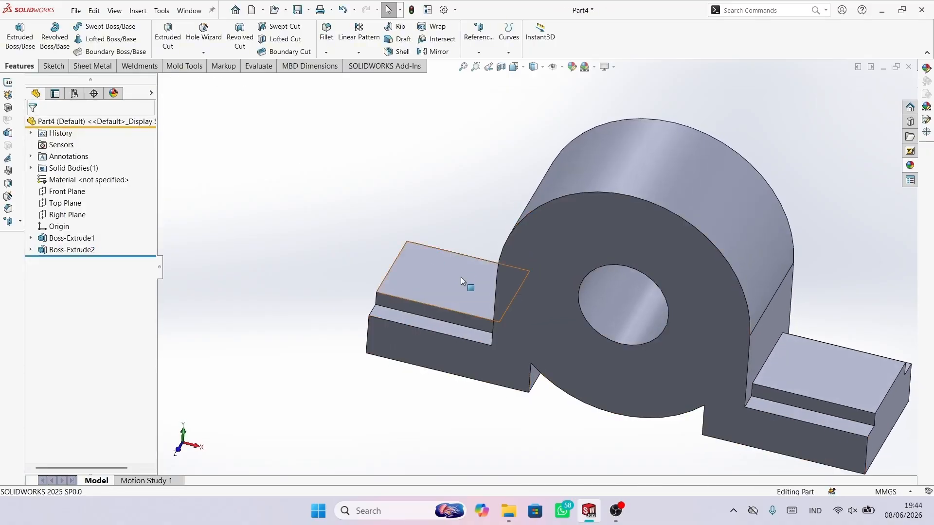
pyautogui.click(461, 281)
pyautogui.click(502, 252)
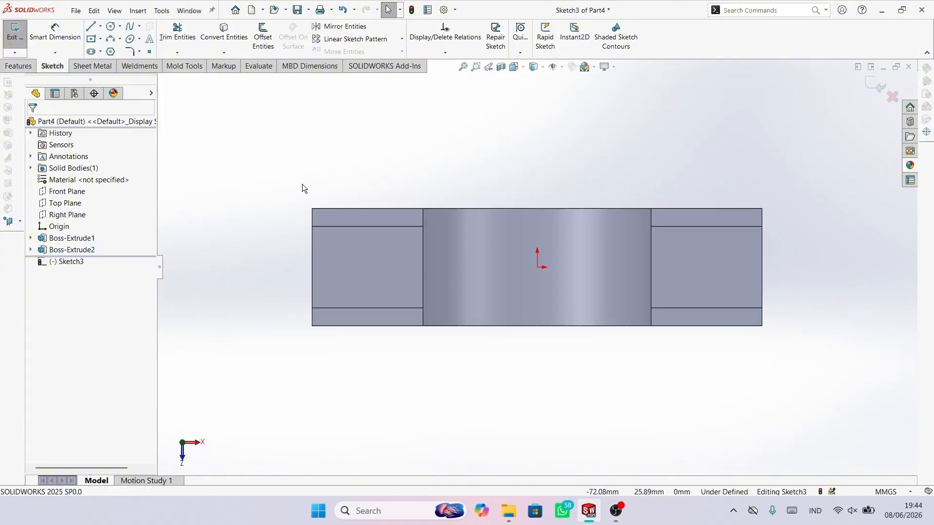
pyautogui.press('c')
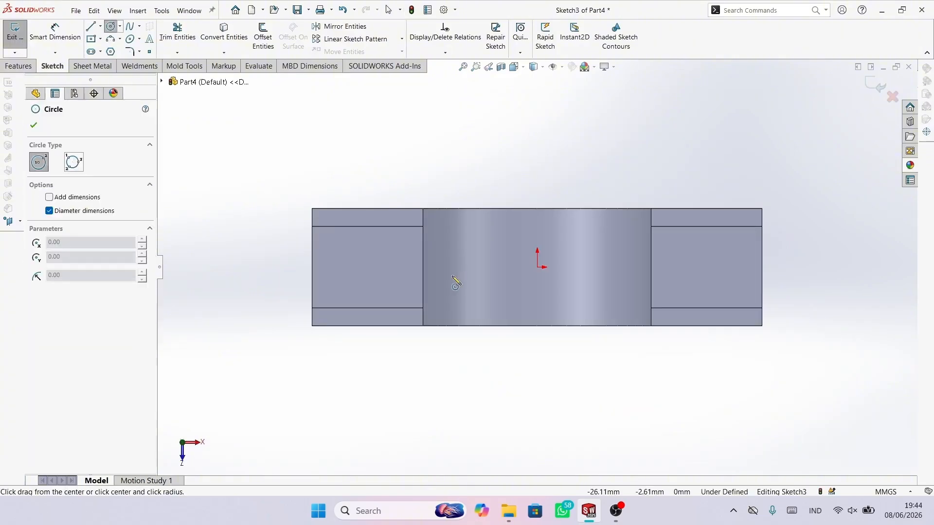
pyautogui.click(333, 267)
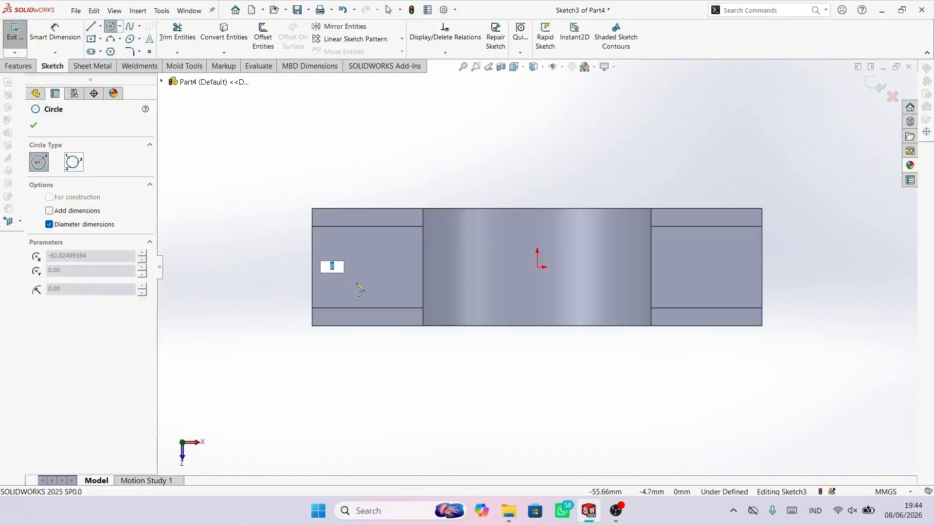
pyautogui.press('Escape')
pyautogui.press('c')
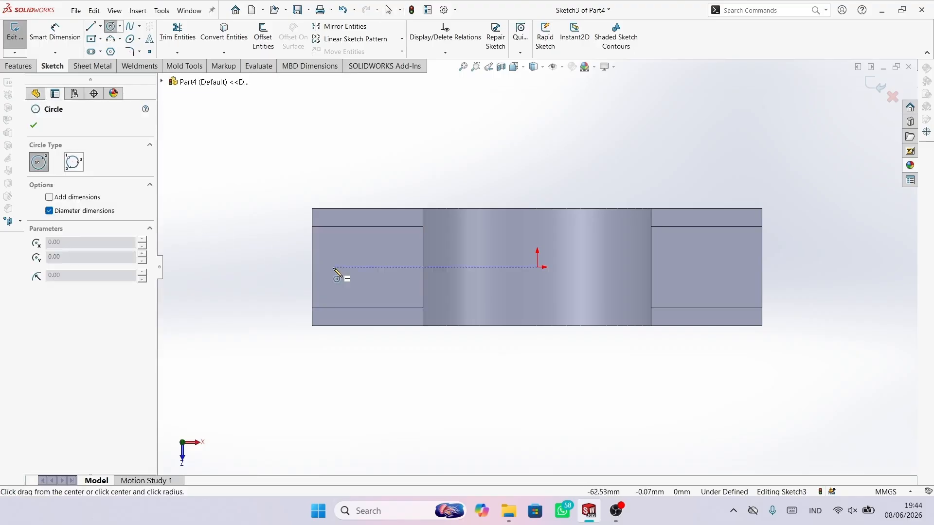
pyautogui.moveTo(335, 267); pyautogui.dragTo(350, 282)
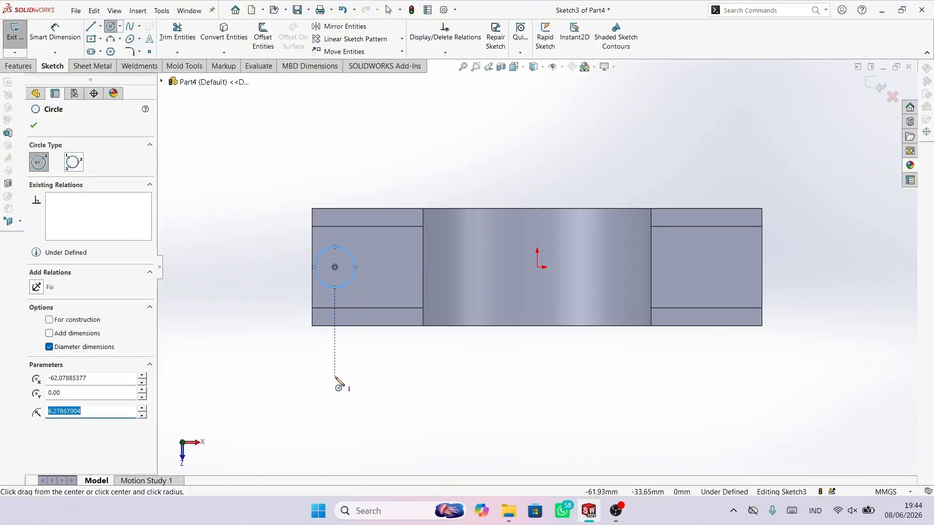
# Step: Dimension the circle on the left foot's raised pad
pyautogui.moveTo(335, 378); pyautogui.dragTo(336, 331, button='right')
pyautogui.scroll(-2, 341, 236)
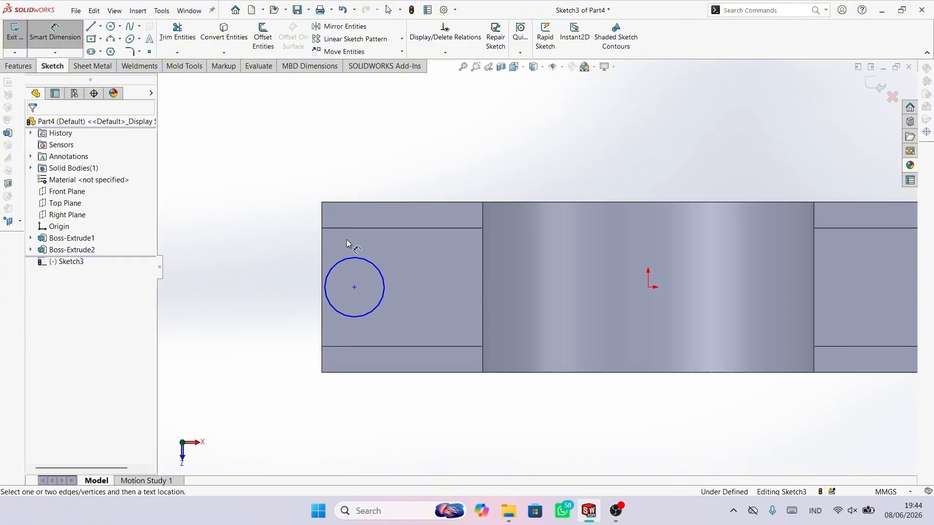
# Step: Dimension the circle on the left foot with a diameter of 12 mm
pyautogui.click(372, 263)
pyautogui.click(281, 192)
pyautogui.write('12.00mm')
pyautogui.press('Return')
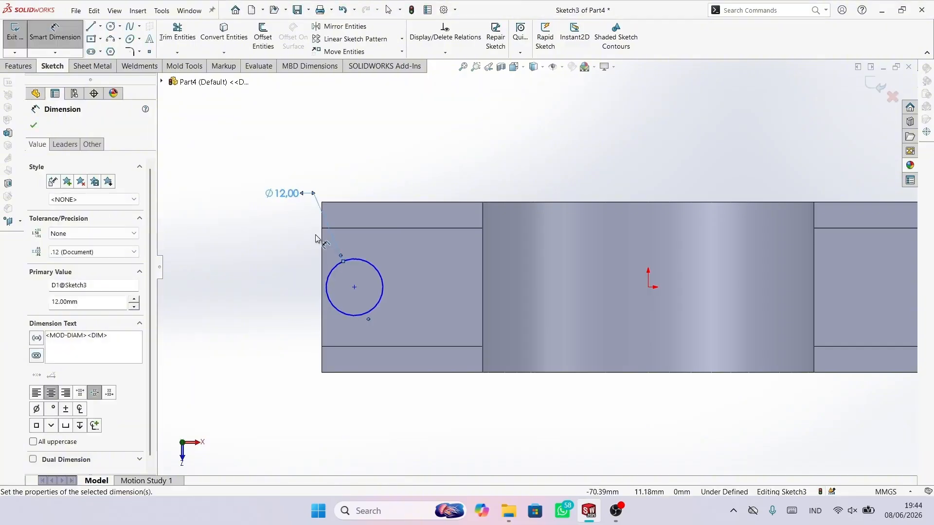
# Step: Dimension the left circle's centre 17 mm from the foot's outer vertical edge
pyautogui.scroll(2, 380, 272)
pyautogui.scroll(-5, 414, 285)
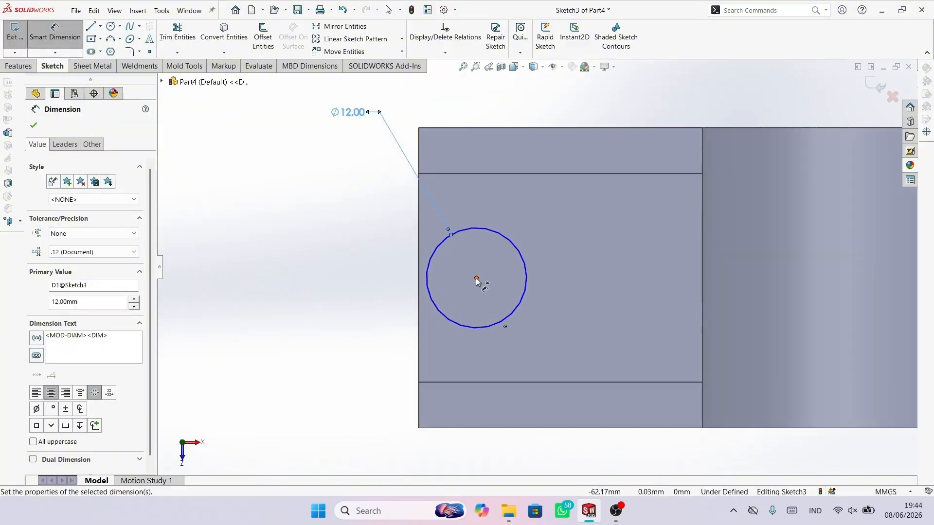
pyautogui.click(476, 280)
pyautogui.click(419, 235)
pyautogui.scroll(3, 537, 267)
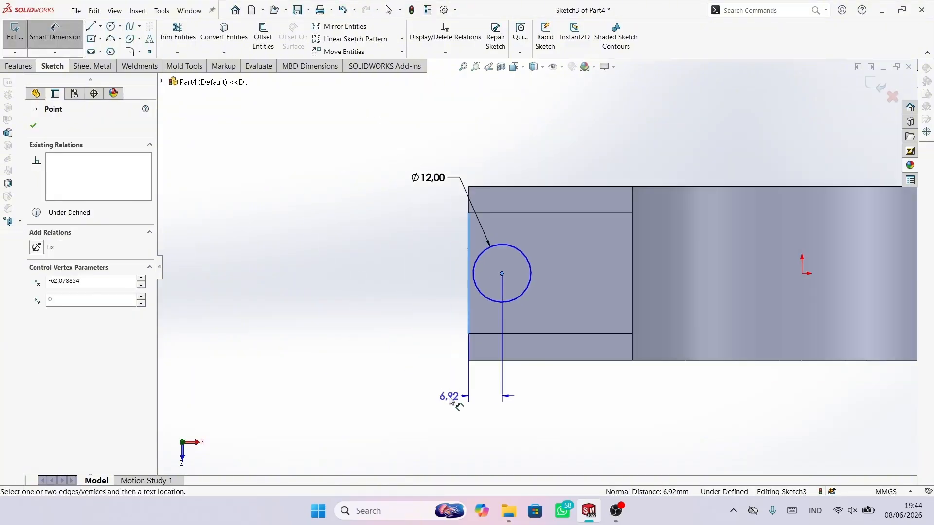
pyautogui.click(485, 399)
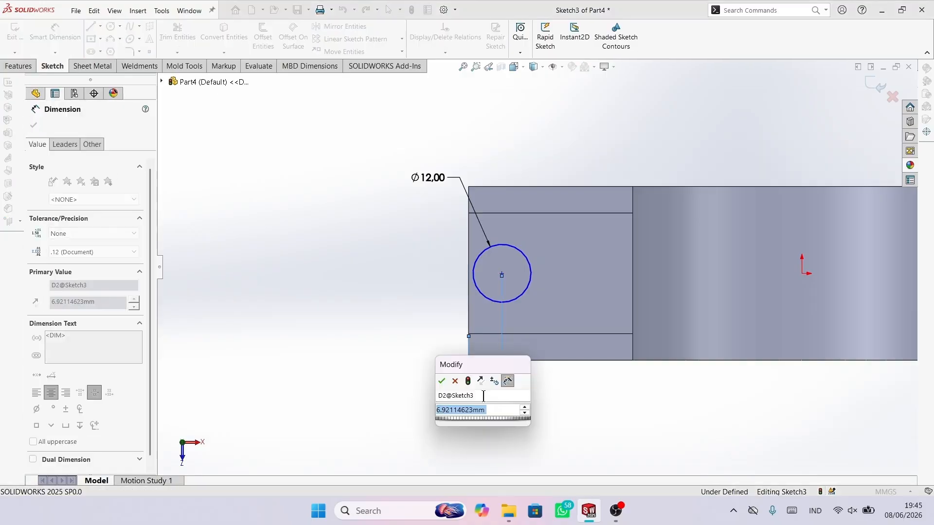
pyautogui.write('17')
pyautogui.press('Return')
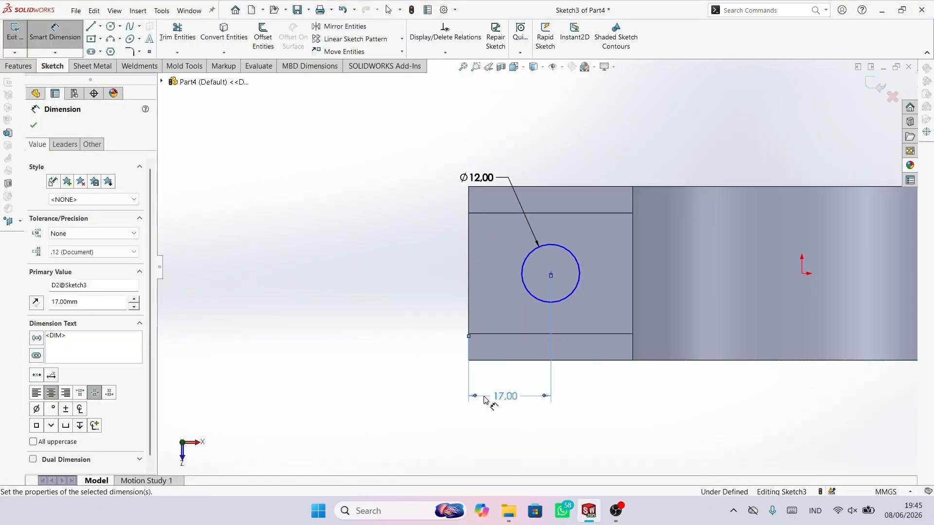
# Step: Sketch a circle about 16 mm in diameter on the right foot, its centre aligned horizontally with the origin
pyautogui.scroll(2, 689, 327)
pyautogui.scroll(-2, 655, 295)
pyautogui.scroll(2, 655, 299)
pyautogui.scroll(-2, 666, 327)
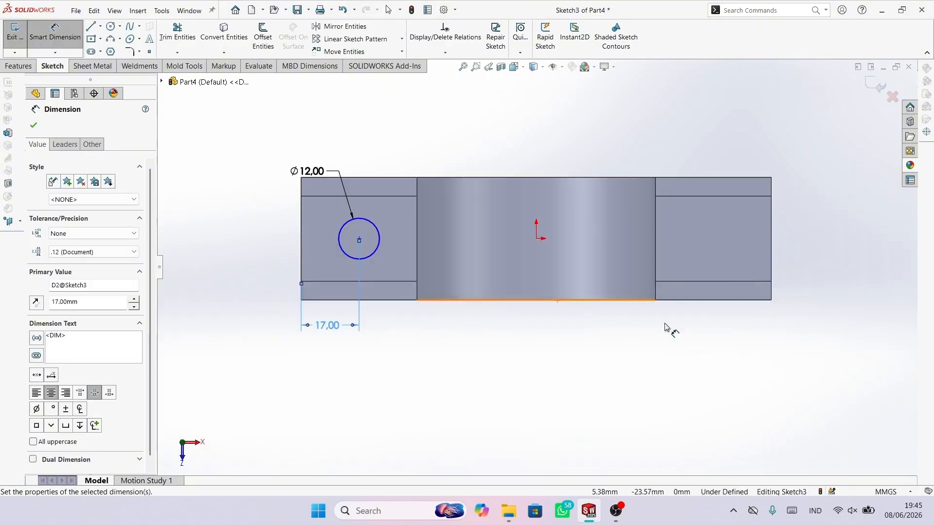
pyautogui.scroll(-2, 574, 179)
pyautogui.press('c')
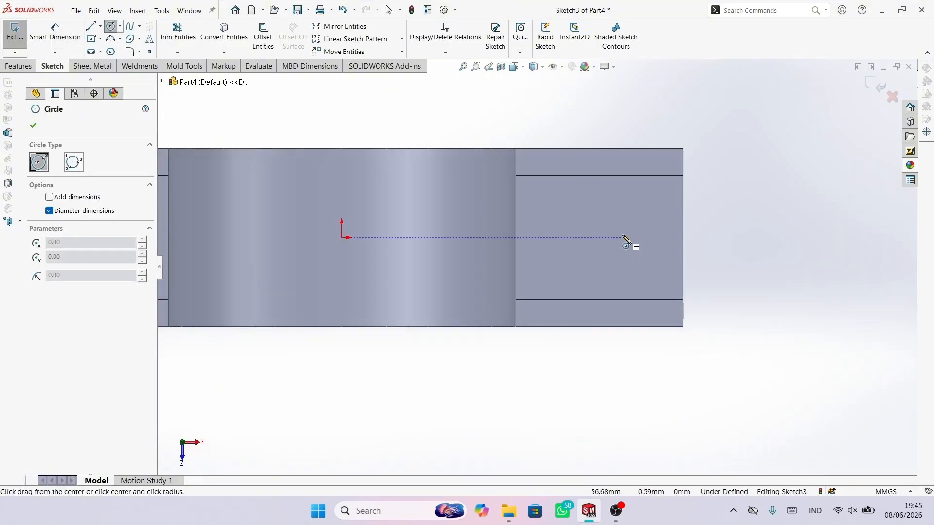
pyautogui.moveTo(623, 238)
pyautogui.mouseDown()
pyautogui.moveTo(652, 269)
pyautogui.moveTo(656, 260)
pyautogui.mouseUp()
# Step: Set the right circle's diameter to 12 mm
pyautogui.press('d')
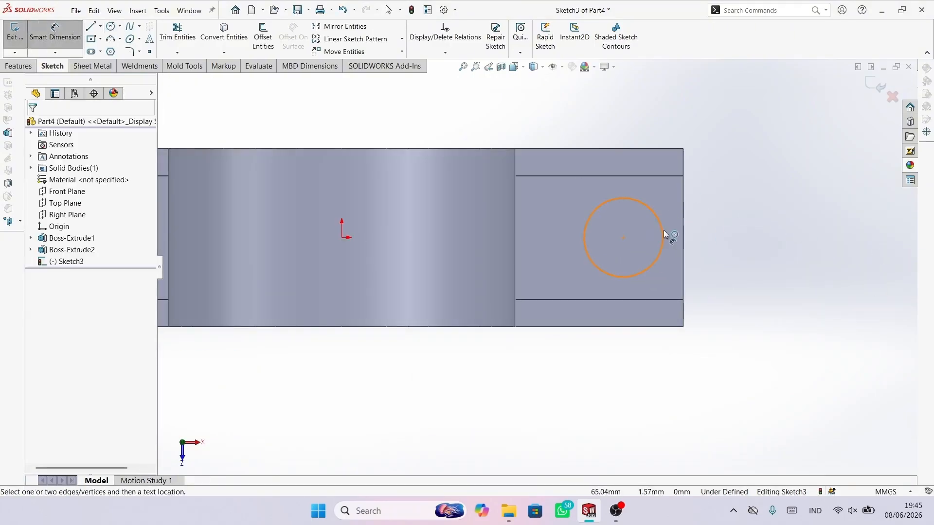
pyautogui.click(663, 229)
pyautogui.click(799, 177)
pyautogui.write('123')
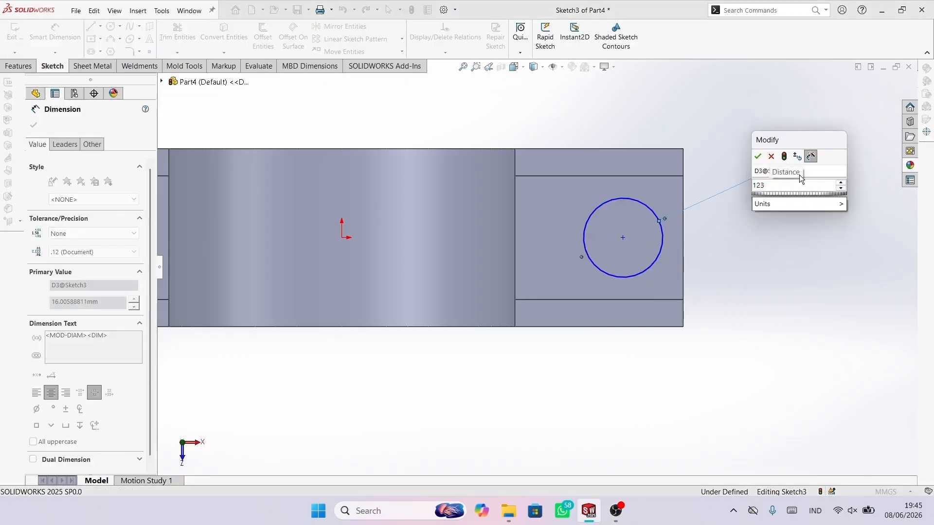
pyautogui.press('BackSpace')
pyautogui.press('Return')
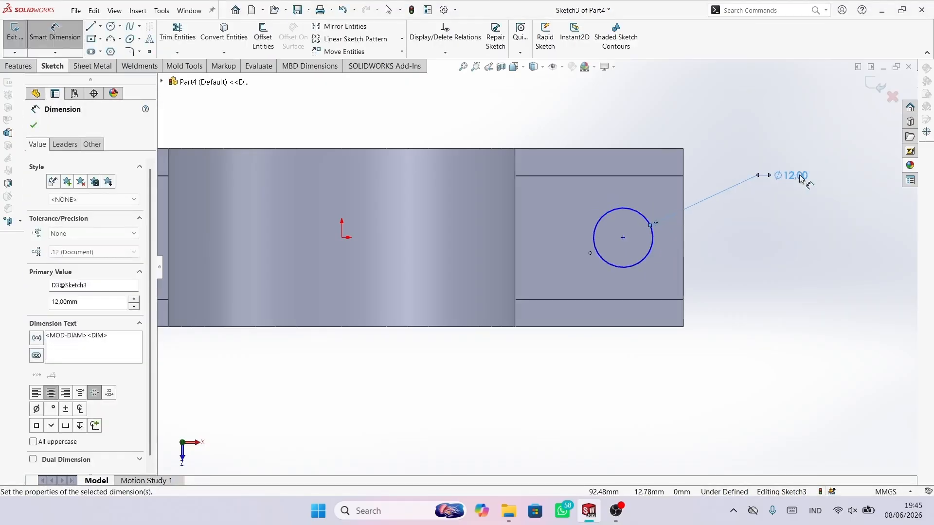
# Step: Dimension the right circle's centre 17 mm from the foot's outer vertical edge and finish dimensioning
pyautogui.click(622, 238)
pyautogui.click(683, 245)
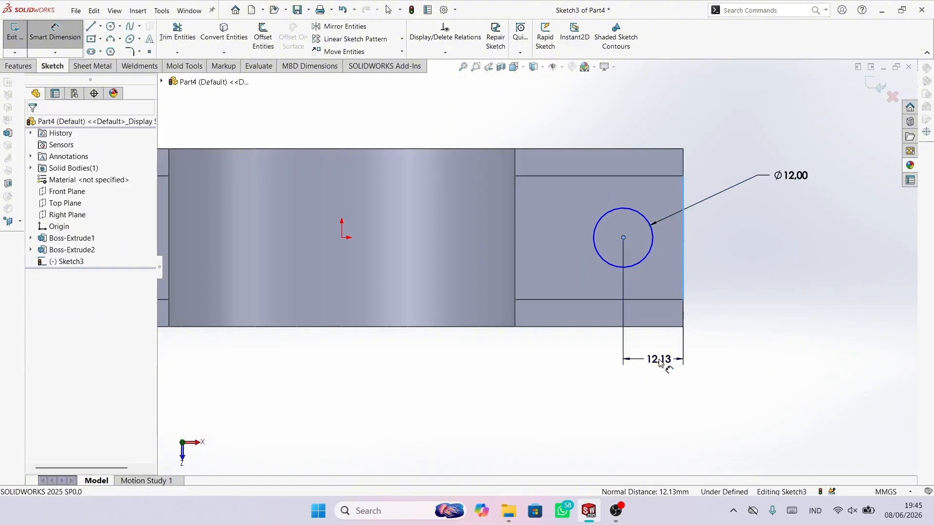
pyautogui.click(659, 362)
pyautogui.write('17')
pyautogui.press('Return')
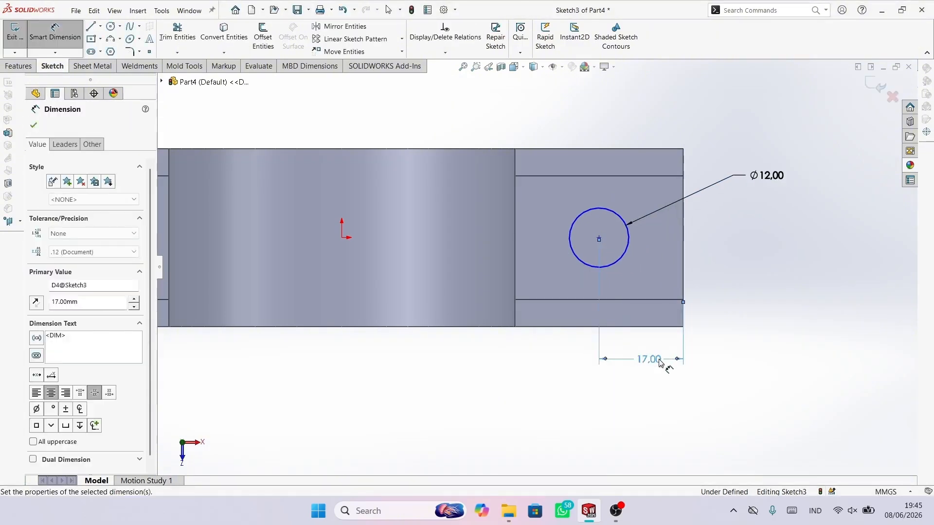
pyautogui.scroll(3, 535, 269)
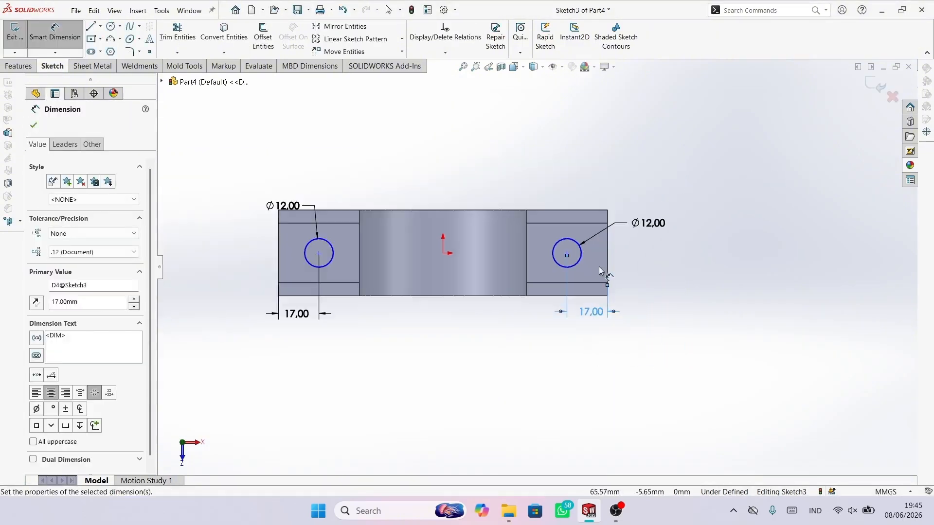
pyautogui.click(33, 125)
# Step: Cut-extrude both circles Through All to make the bolt holes in the two feet
pyautogui.click(22, 67)
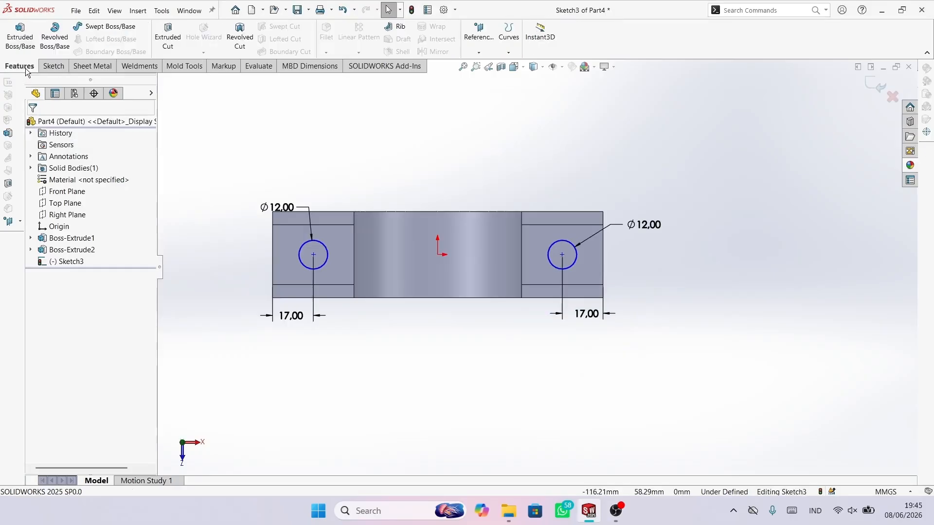
pyautogui.click(168, 37)
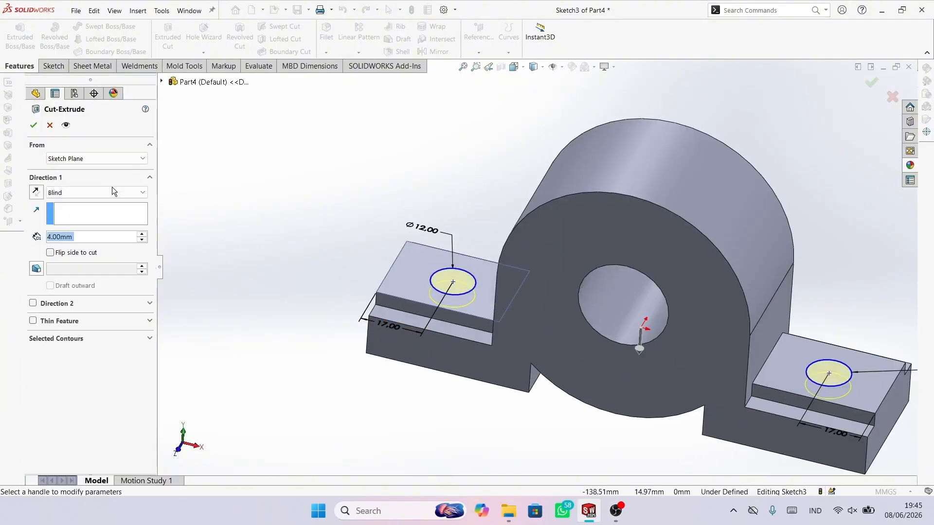
pyautogui.click(107, 192)
pyautogui.click(95, 211)
pyautogui.scroll(2, 631, 321)
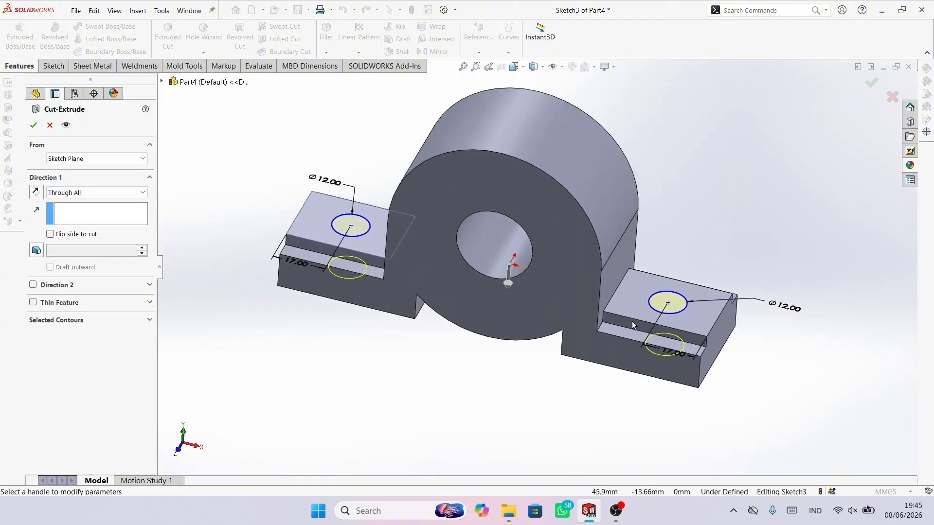
pyautogui.click(34, 126)
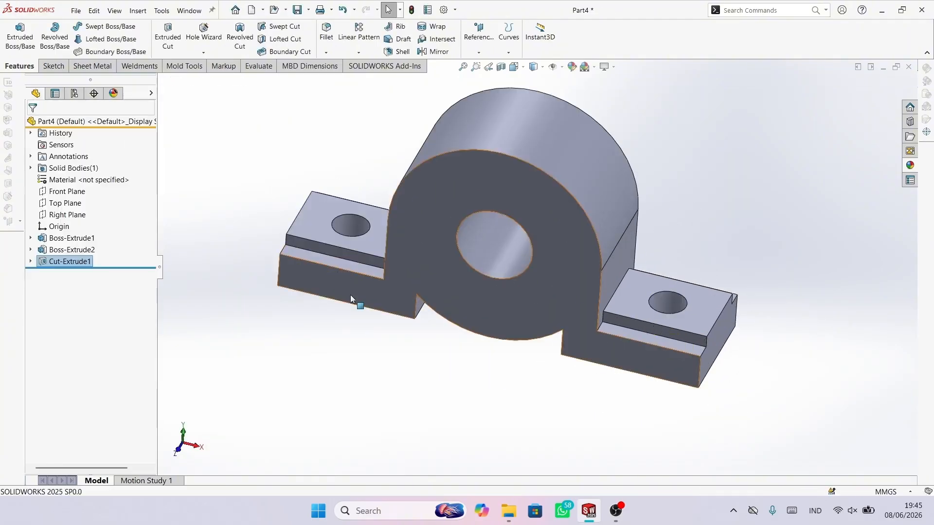
# Step: Start a 1 mm, 45° chamfer on the left foot's front long step edge, front outer vertical edge and the raised pad's front outer corner edge
pyautogui.moveTo(419, 208); pyautogui.dragTo(310, 212, button='middle')
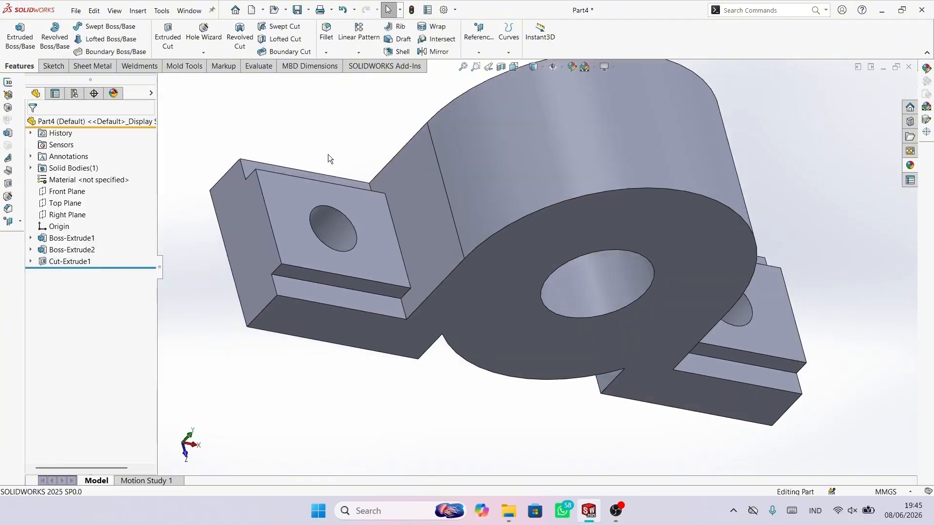
pyautogui.click(326, 52)
pyautogui.click(335, 76)
pyautogui.scroll(-3, 171, 281)
pyautogui.scroll(2, 230, 327)
pyautogui.moveTo(233, 327); pyautogui.dragTo(228, 324, button='middle')
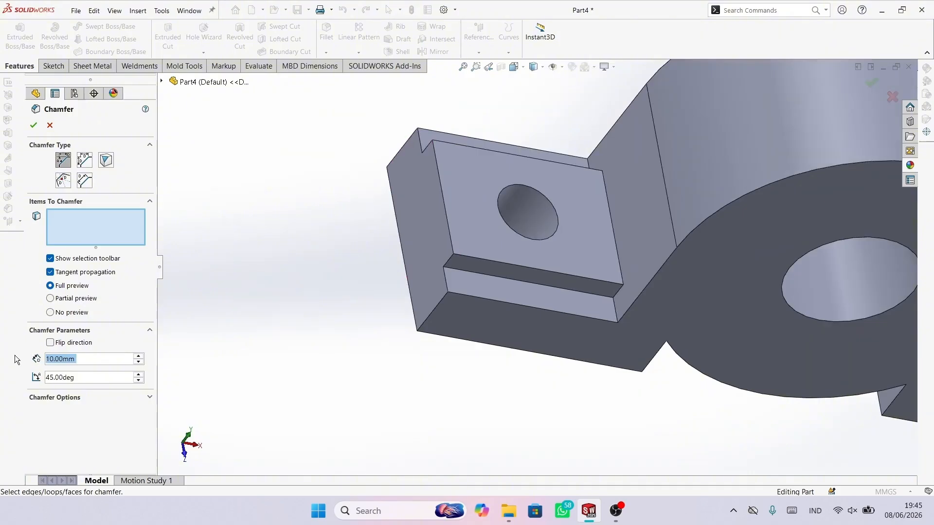
pyautogui.write('1')
pyautogui.press('Return')
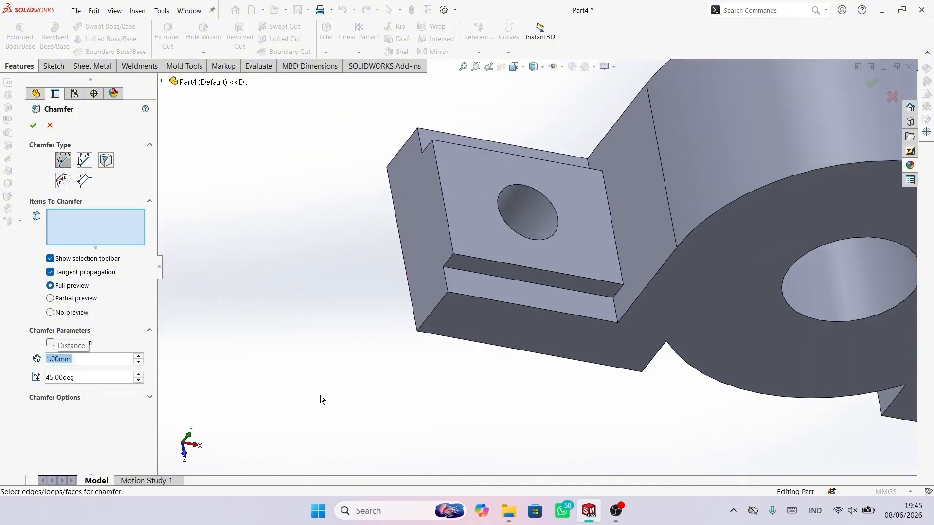
pyautogui.click(467, 298)
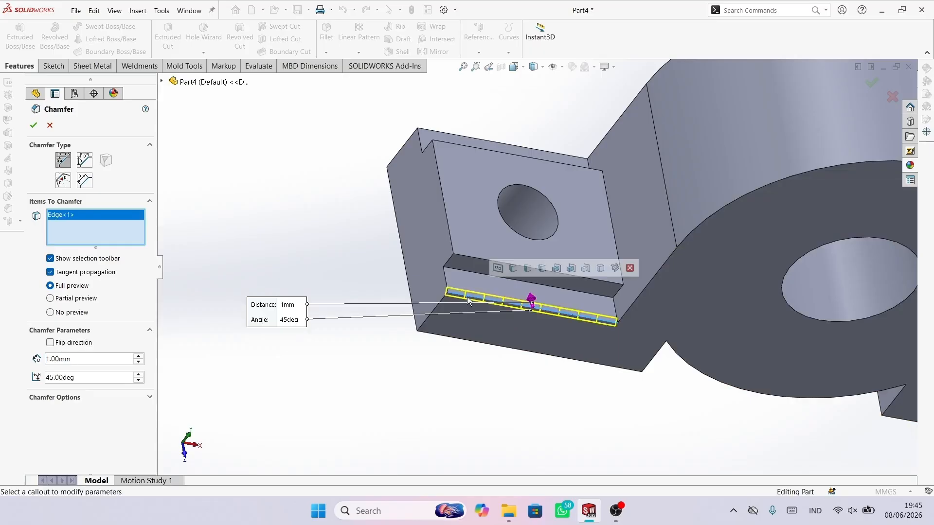
pyautogui.click(434, 314)
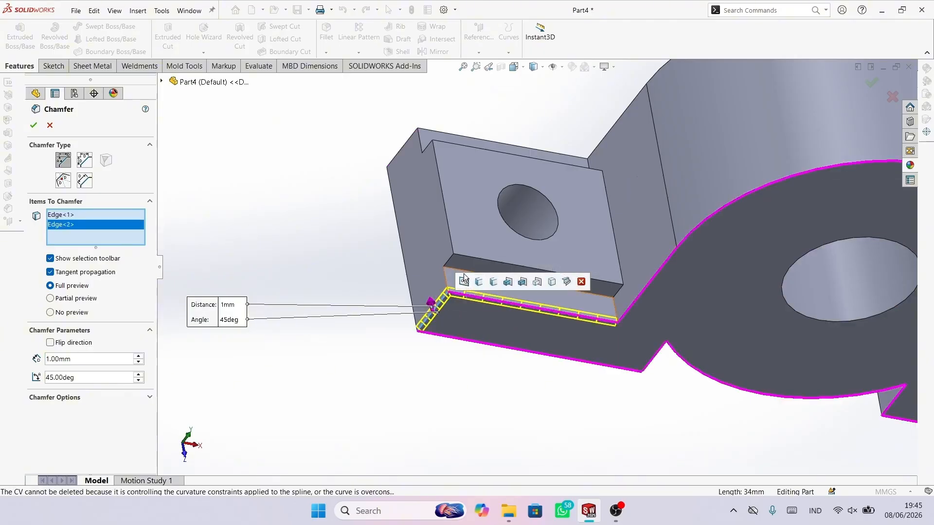
pyautogui.click(450, 259)
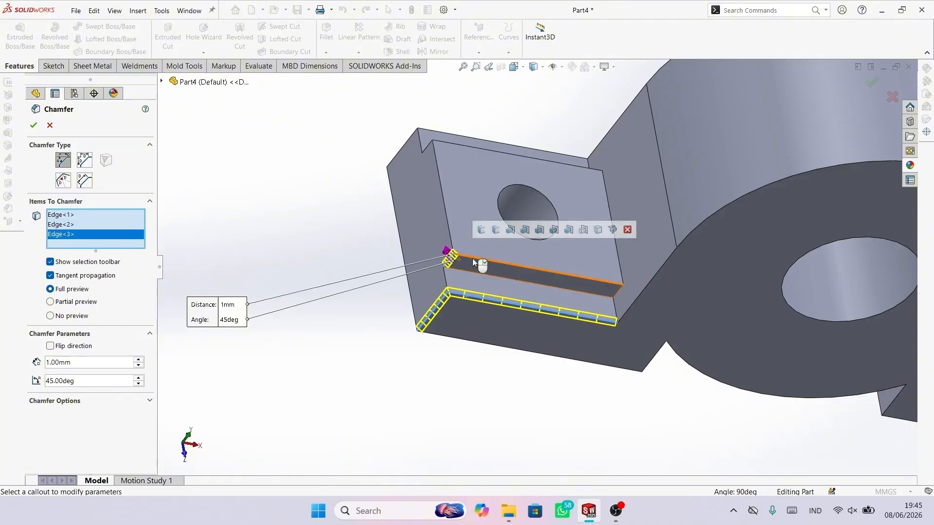
# Step: Add the left foot's rear edges to the chamfer: the pad's rear outer corner edge, the long step edge and the outer vertical edge
pyautogui.moveTo(474, 258); pyautogui.dragTo(465, 223, button='middle')
pyautogui.scroll(5, 438, 163)
pyautogui.click(437, 160)
pyautogui.scroll(-2, 438, 160)
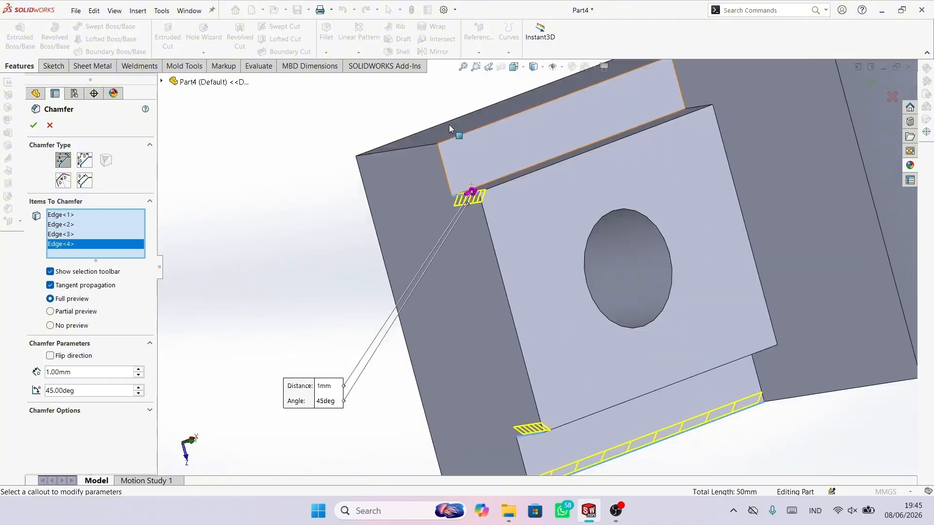
pyautogui.moveTo(448, 124); pyautogui.dragTo(476, 155, button='middle')
pyautogui.click(476, 153)
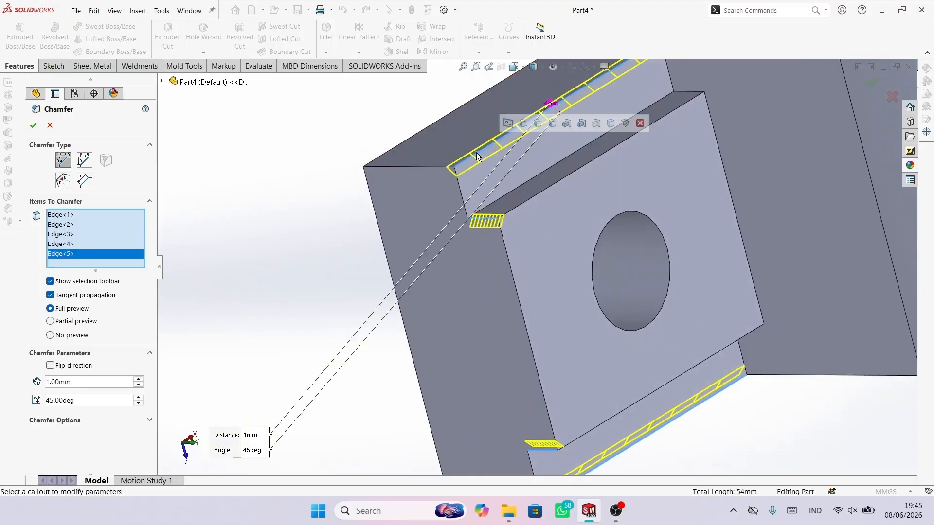
pyautogui.click(428, 167)
# Step: Add the right foot's front outer vertical edge, front long step edge and the pad's front outer corner edge to the chamfer
pyautogui.scroll(-3, 535, 273)
pyautogui.moveTo(556, 310); pyautogui.dragTo(791, 336, button='middle')
pyautogui.scroll(-3, 538, 218)
pyautogui.scroll(3, 846, 334)
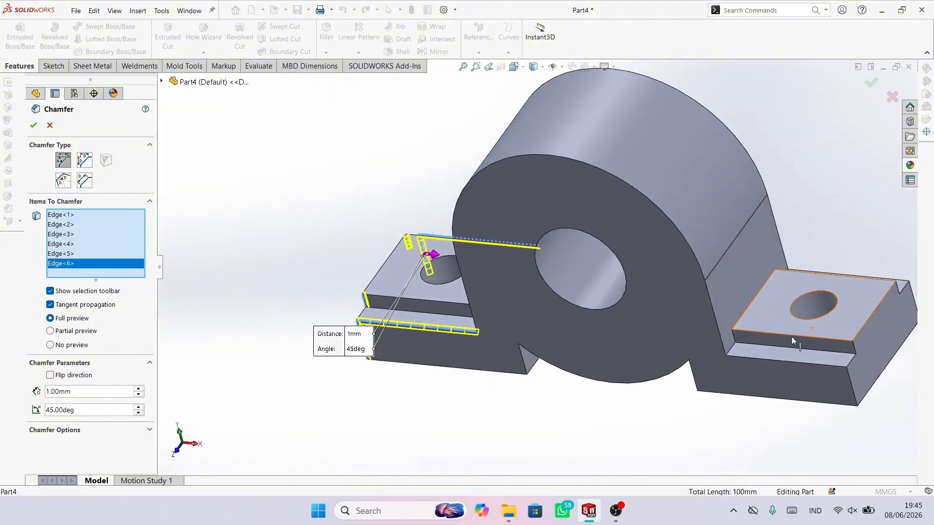
pyautogui.scroll(4, 816, 378)
pyautogui.click(824, 381)
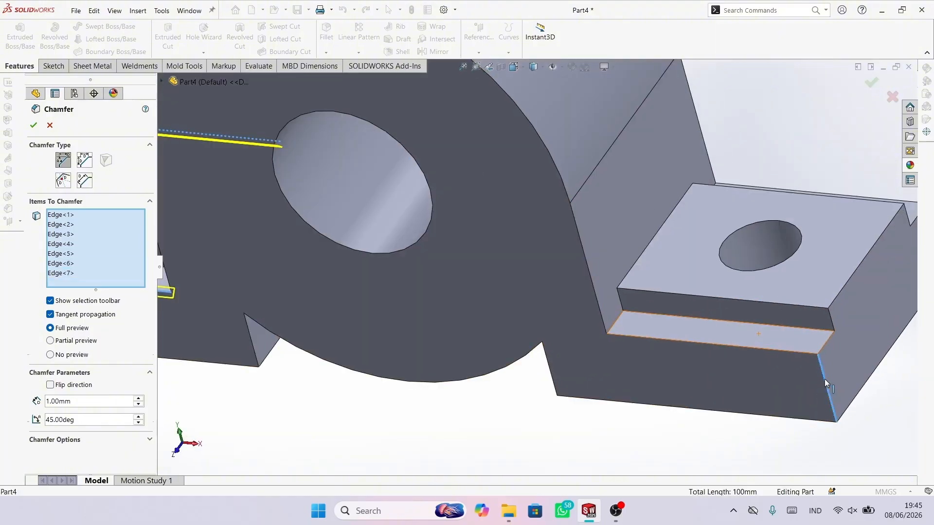
pyautogui.click(793, 351)
pyautogui.scroll(-3, 793, 352)
pyautogui.scroll(3, 514, 292)
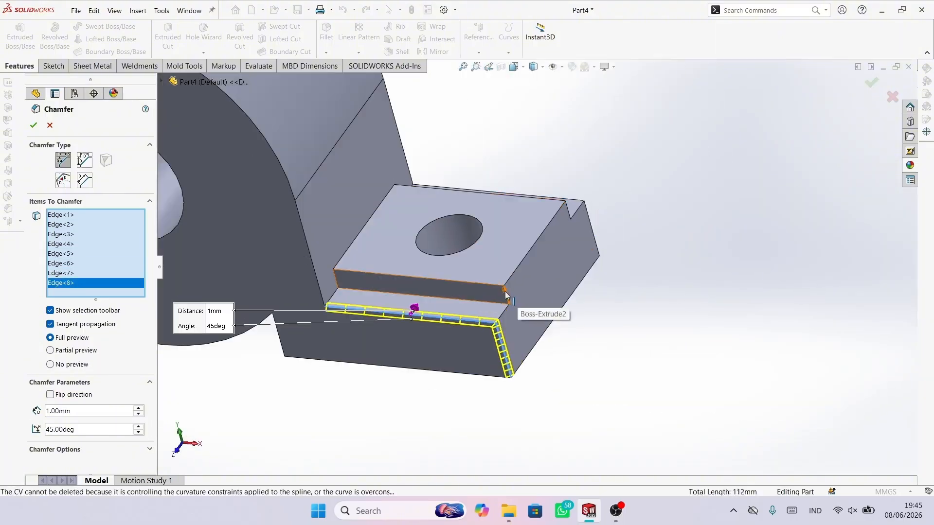
pyautogui.click(506, 294)
# Step: Add the right foot's rear edges to the chamfer: the pad's rear outer corner edge, the outer vertical edge and the long step edge
pyautogui.moveTo(524, 263); pyautogui.dragTo(489, 274, button='middle')
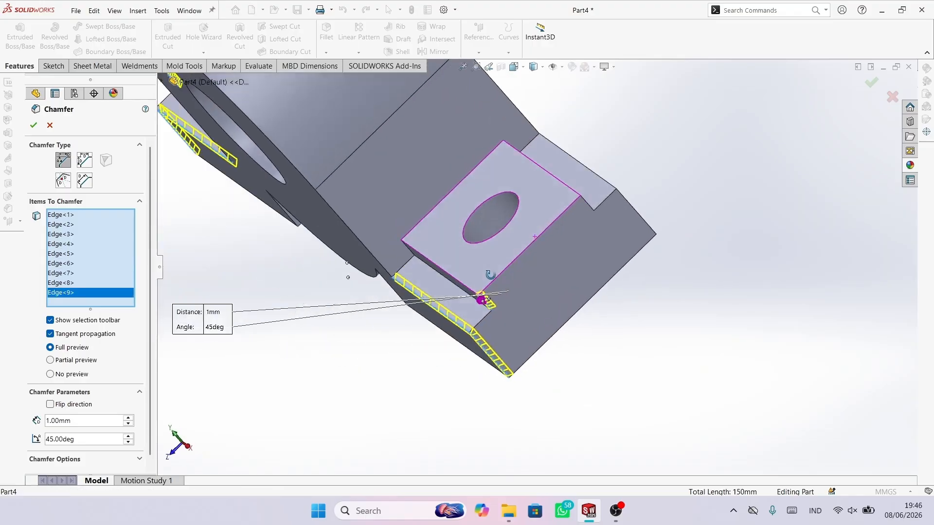
pyautogui.scroll(4, 583, 208)
pyautogui.moveTo(582, 208); pyautogui.dragTo(573, 209, button='middle')
pyautogui.click(577, 205)
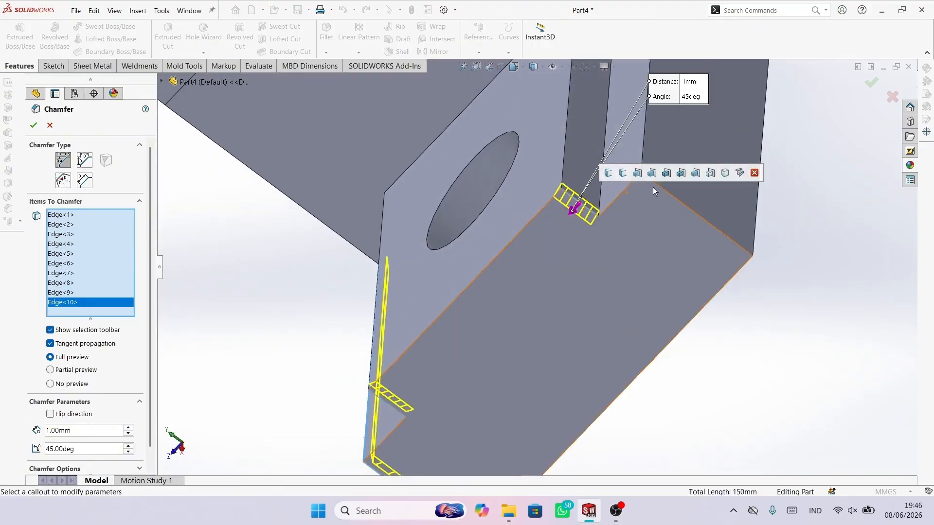
pyautogui.moveTo(653, 186); pyautogui.dragTo(629, 239, button='middle')
pyautogui.scroll(-3, 649, 230)
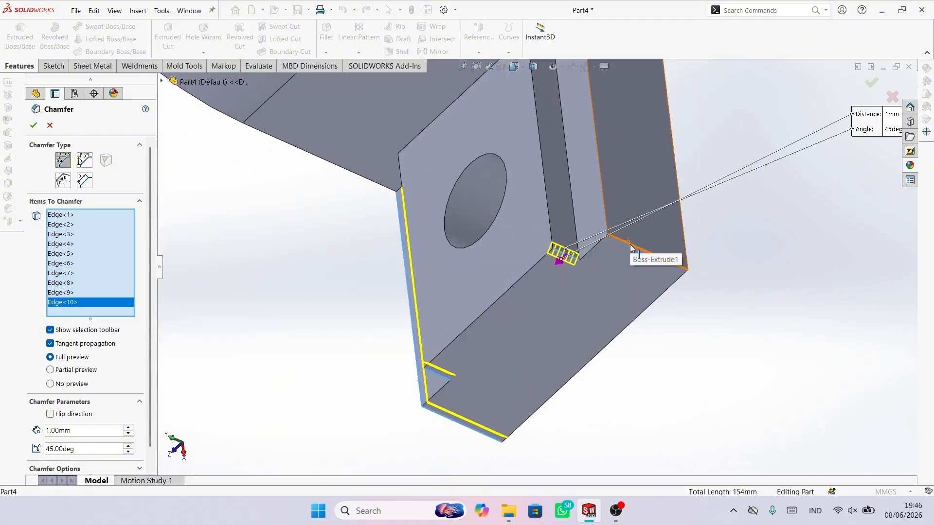
pyautogui.click(629, 243)
pyautogui.click(604, 202)
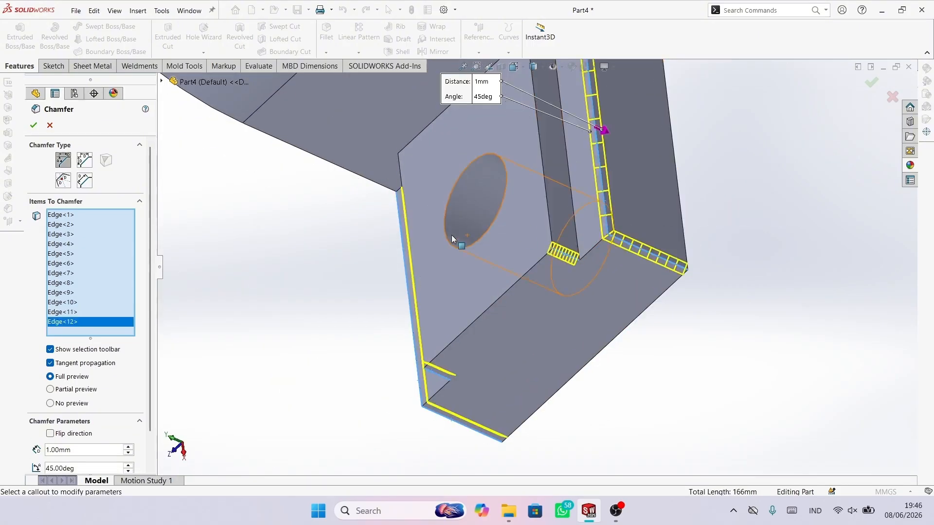
# Step: Check the selected edges on both feet and apply the 1 mm, 45° chamfer
pyautogui.scroll(3, 451, 235)
pyautogui.moveTo(455, 234)
pyautogui.mouseDown(button='middle')
pyautogui.moveTo(558, 208)
pyautogui.moveTo(445, 248)
pyautogui.mouseUp(button='middle')
pyautogui.scroll(3, 561, 219)
pyautogui.scroll(-3, 427, 201)
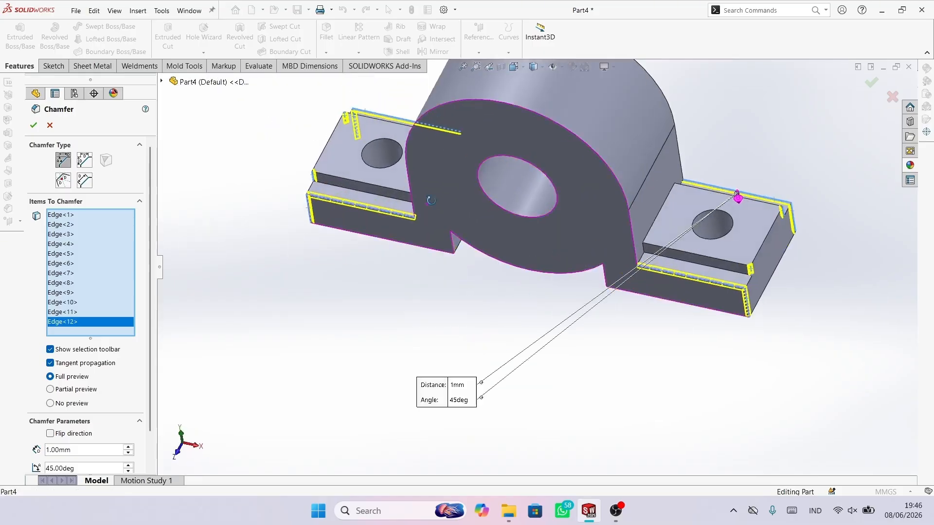
pyautogui.moveTo(427, 203); pyautogui.dragTo(495, 217, button='middle')
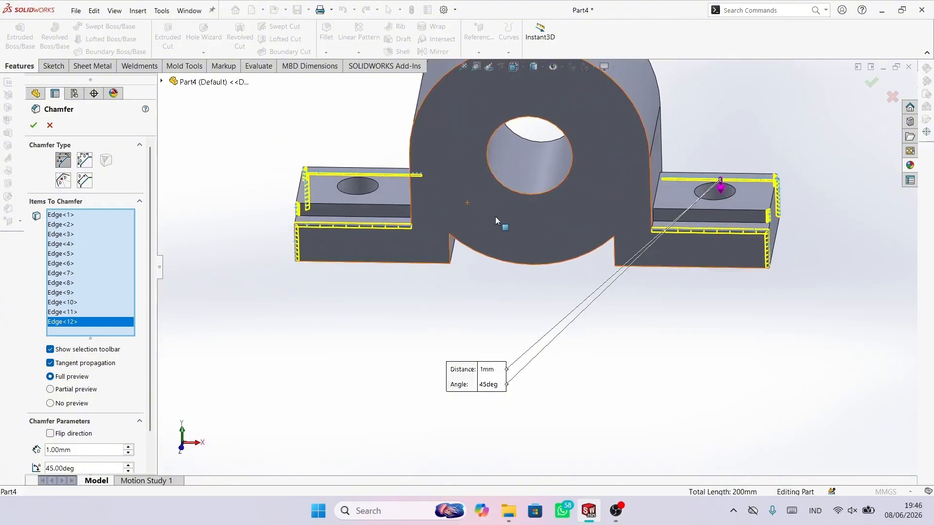
pyautogui.moveTo(366, 234); pyautogui.dragTo(331, 229, button='middle')
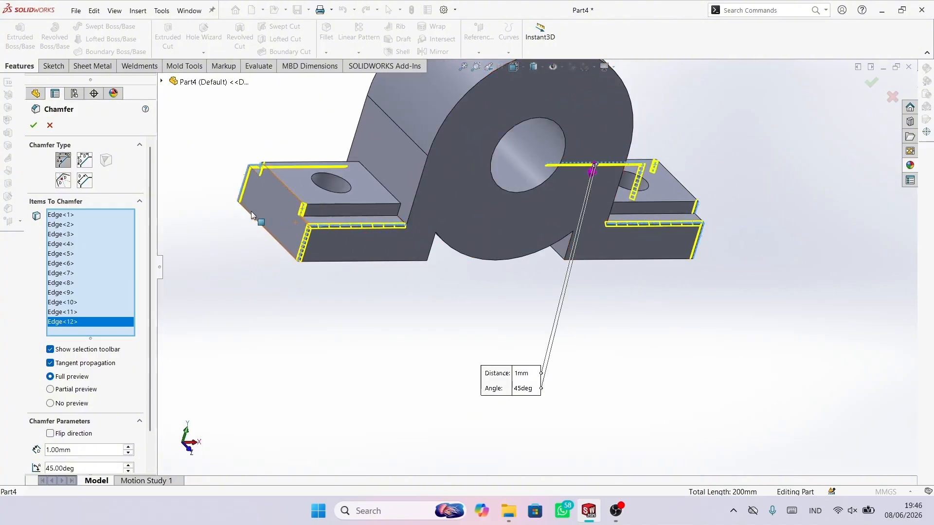
pyautogui.click(29, 128)
pyautogui.scroll(2, 536, 348)
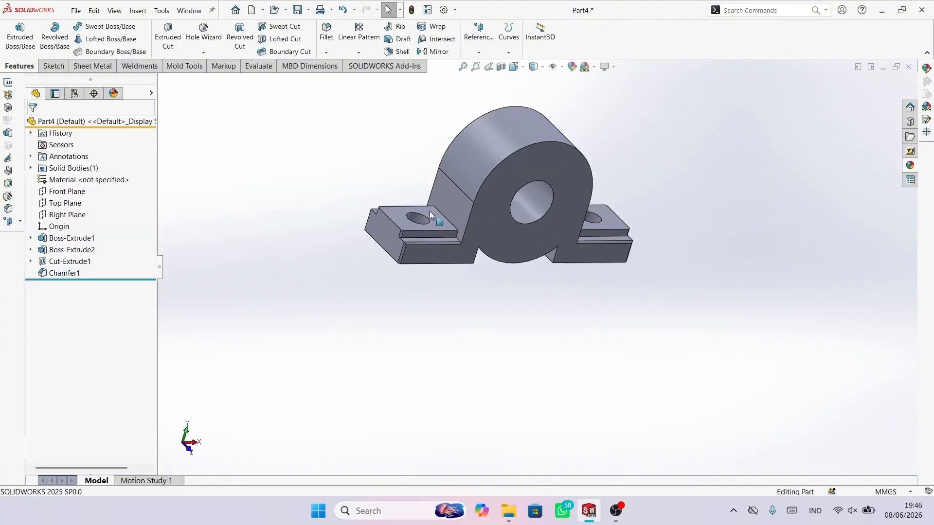
# Step: Edit the foot edge chamfer and set its distance to 1.5 mm
pyautogui.scroll(-4, 427, 211)
pyautogui.moveTo(470, 252); pyautogui.dragTo(396, 252, button='middle')
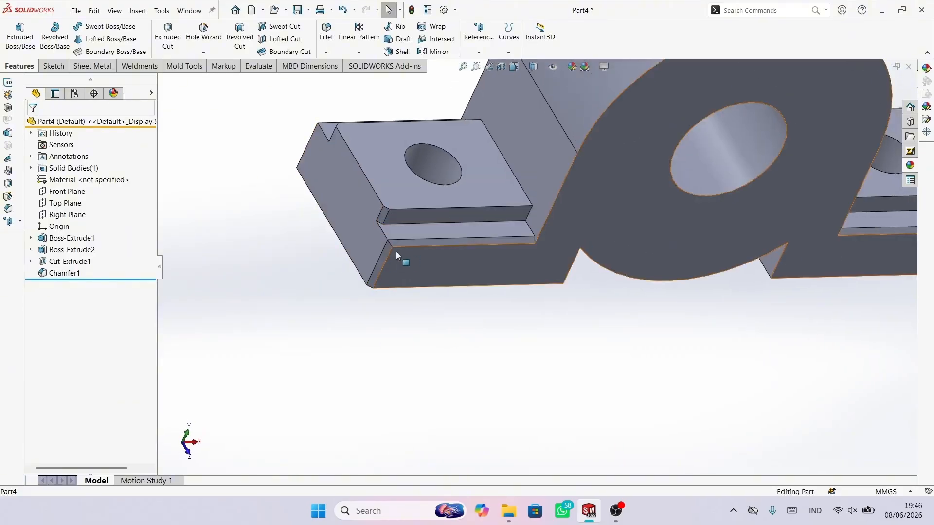
pyautogui.rightClick(74, 273)
pyautogui.click(96, 258)
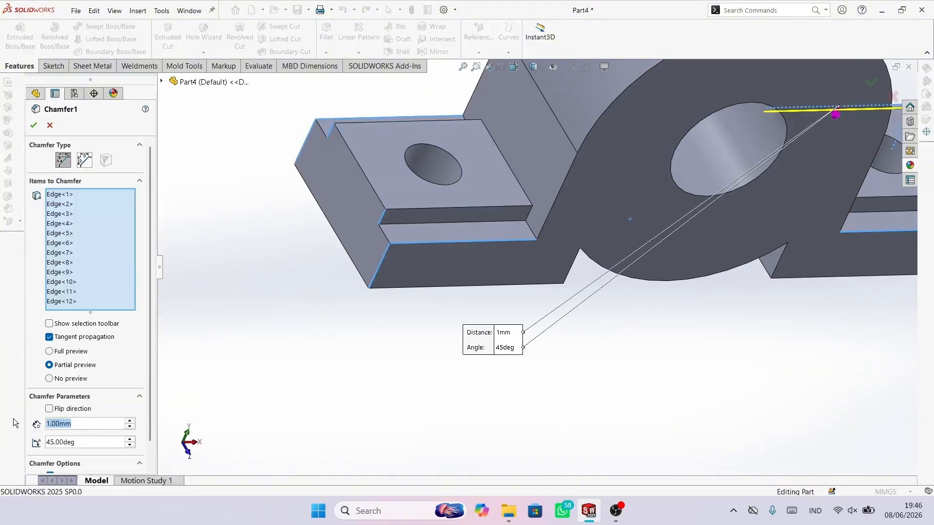
pyautogui.write('1.5')
pyautogui.press('Return')
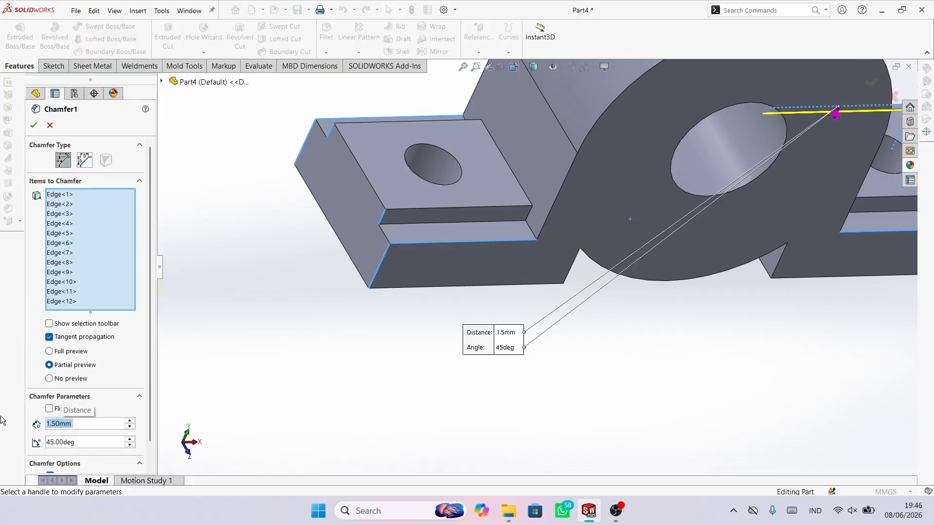
pyautogui.scroll(4, 389, 302)
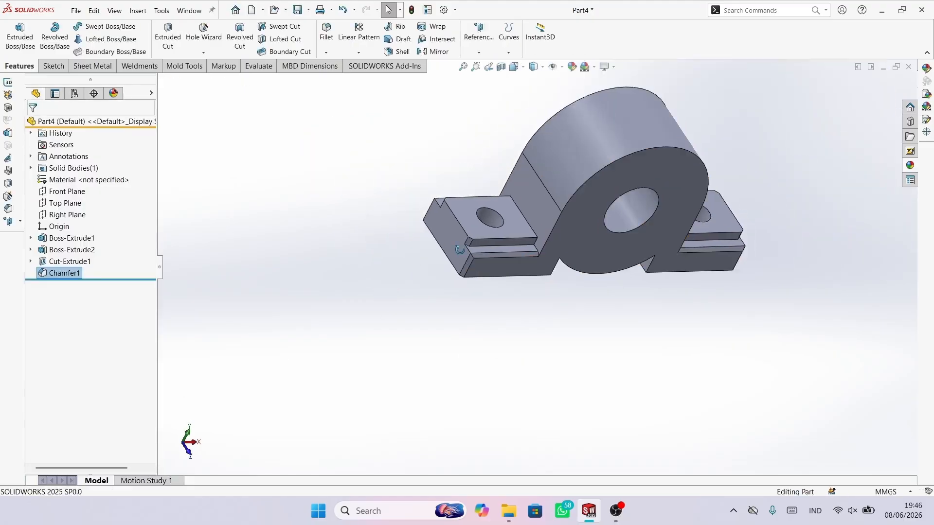
# Step: Fillet the edges where the two raised foot pads meet the housing body with a 1.5 mm radius
pyautogui.moveTo(461, 253); pyautogui.dragTo(672, 255, button='middle')
pyautogui.scroll(-3, 495, 296)
pyautogui.scroll(-3, 624, 223)
pyautogui.click(509, 165)
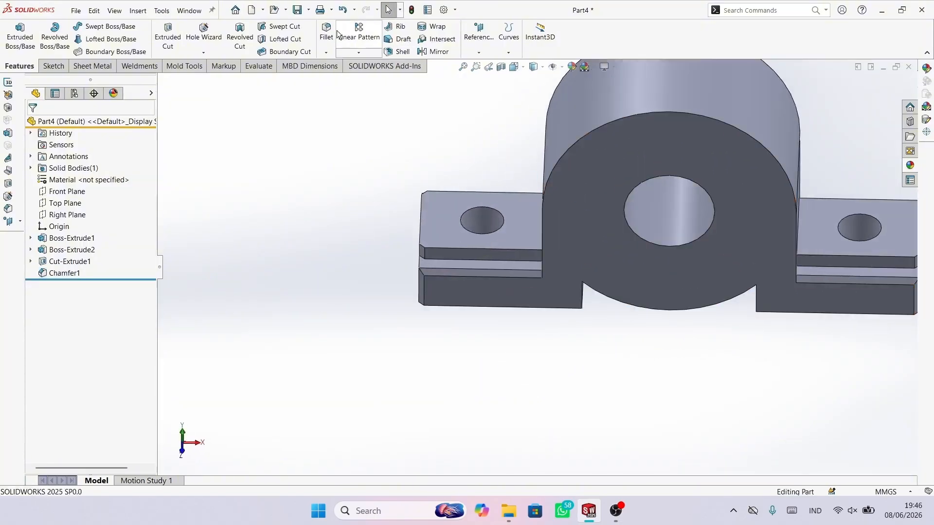
pyautogui.click(327, 35)
pyautogui.scroll(-3, 462, 239)
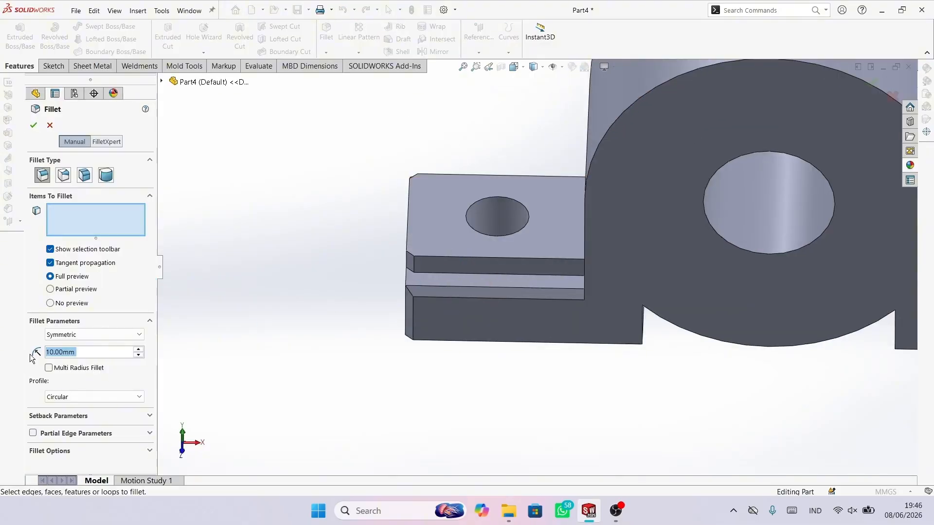
pyautogui.write('1.5')
pyautogui.press('Return')
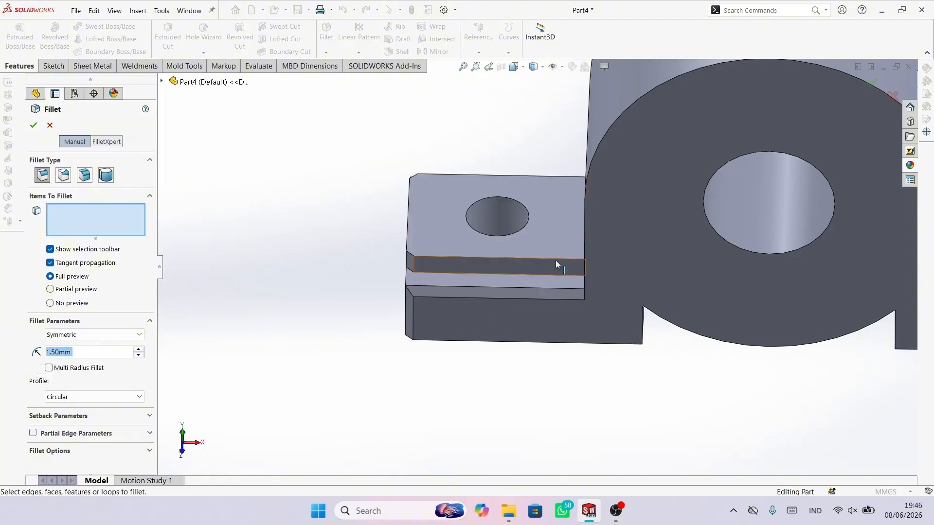
pyautogui.moveTo(555, 261); pyautogui.dragTo(544, 212, button='middle')
pyautogui.click(530, 213)
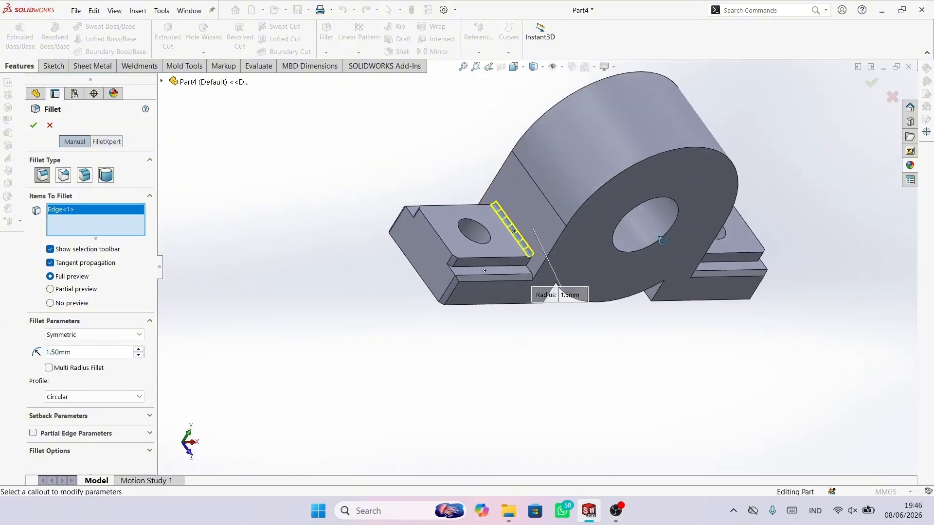
pyautogui.moveTo(663, 240); pyautogui.dragTo(533, 265, button='middle')
pyautogui.click(710, 225)
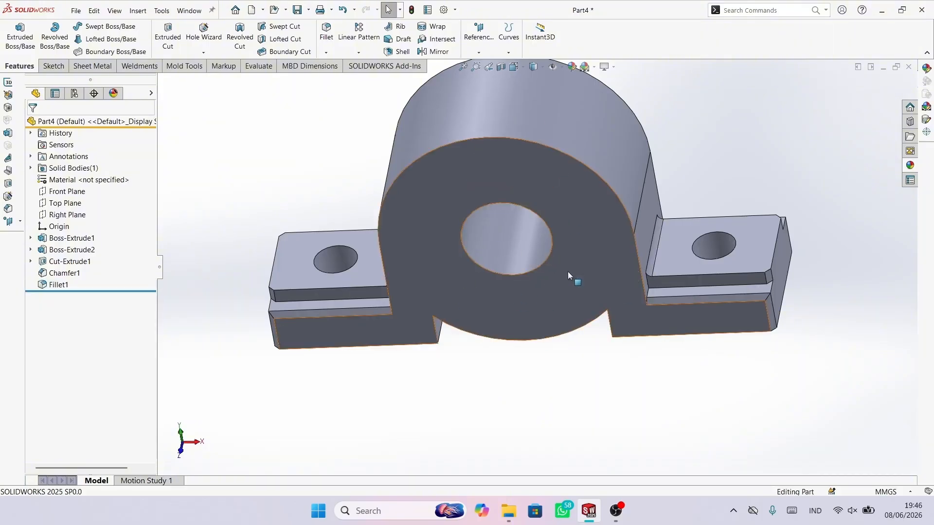
# Step: Sketch a circle about 59 mm in diameter on the housing's front face, centred on the bore
pyautogui.click(600, 266)
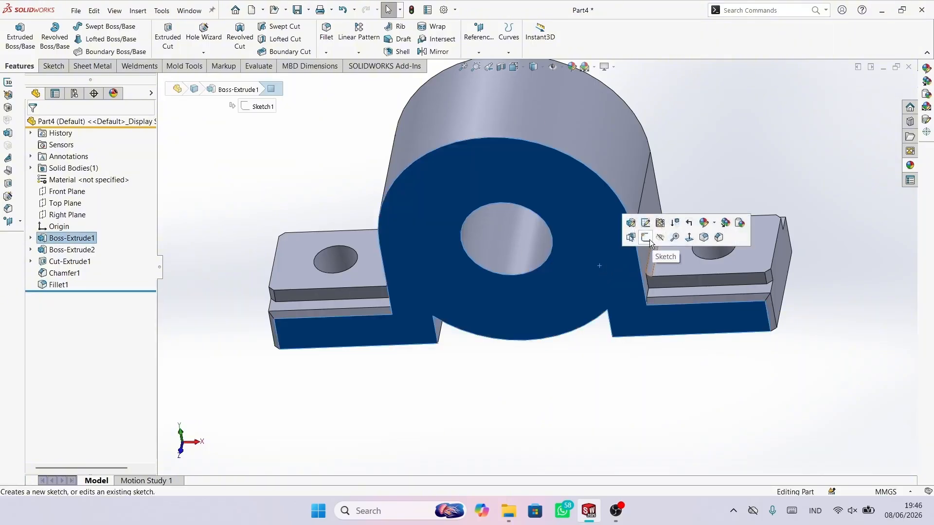
pyautogui.click(645, 238)
pyautogui.moveTo(467, 197); pyautogui.dragTo(500, 192, button='right')
pyautogui.scroll(-2, 500, 192)
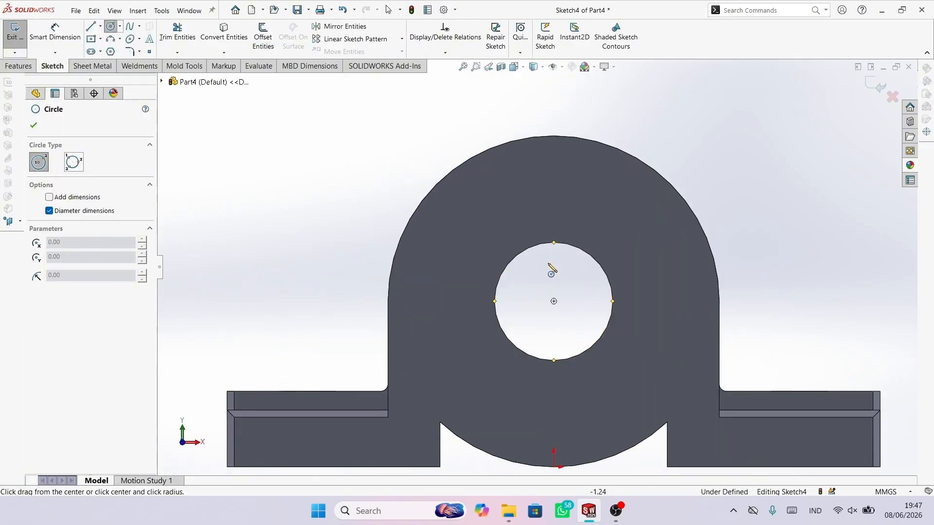
pyautogui.click(553, 301)
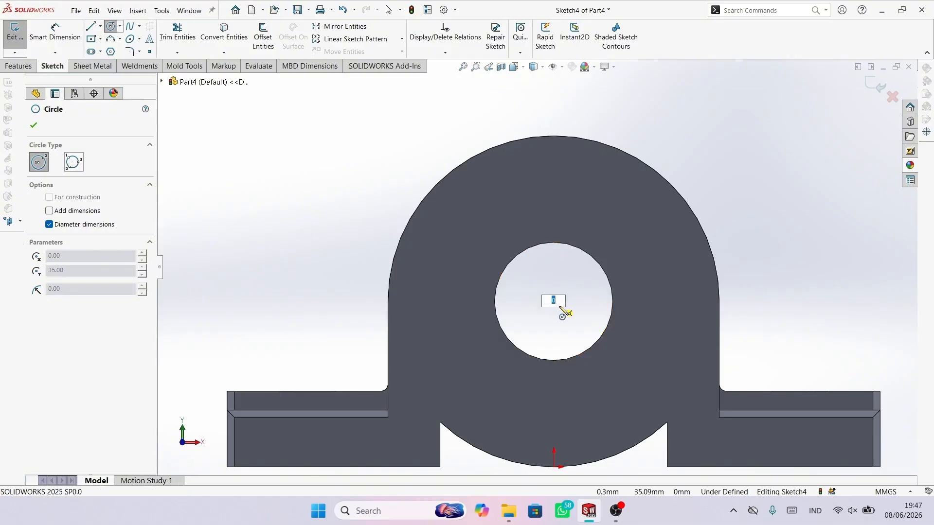
pyautogui.click(677, 374)
pyautogui.rightClick(770, 330)
pyautogui.click(771, 329)
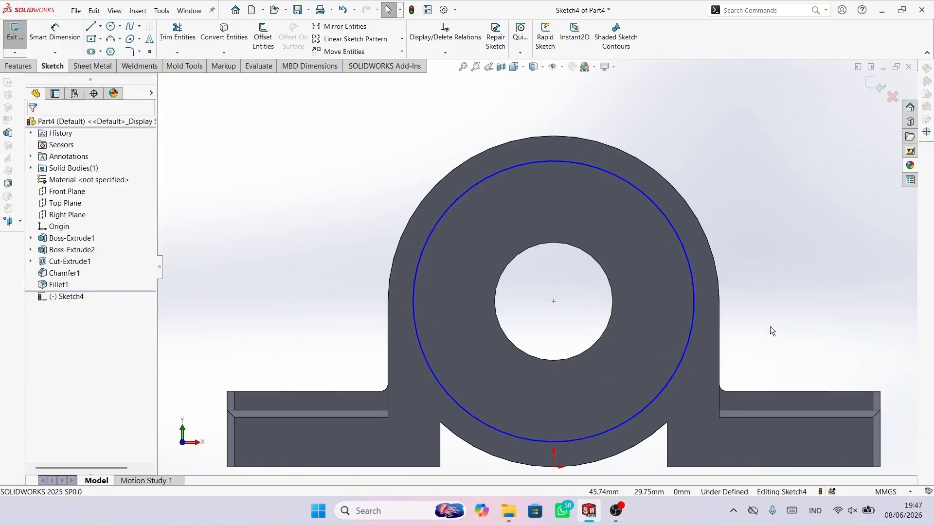
# Step: Dimension the front face circle's diameter at 66 mm
pyautogui.press('d')
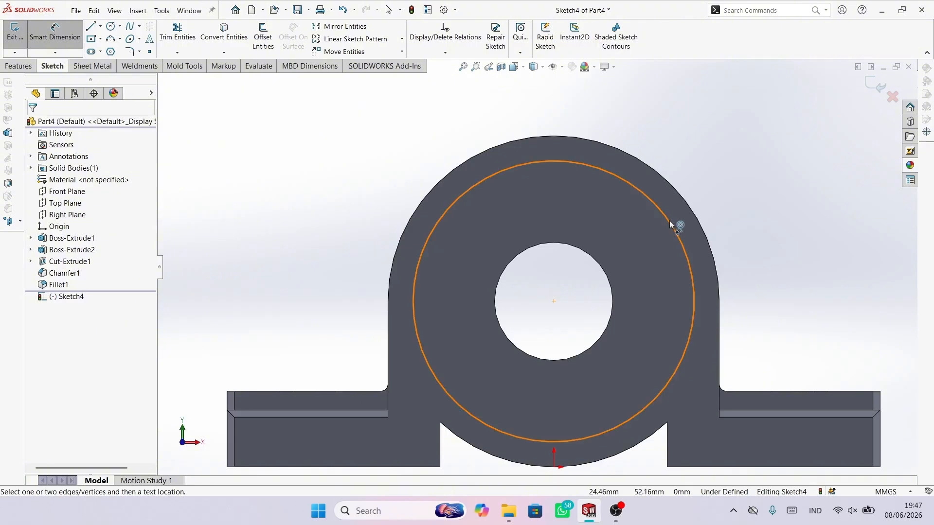
pyautogui.click(670, 224)
pyautogui.click(768, 259)
pyautogui.write('66')
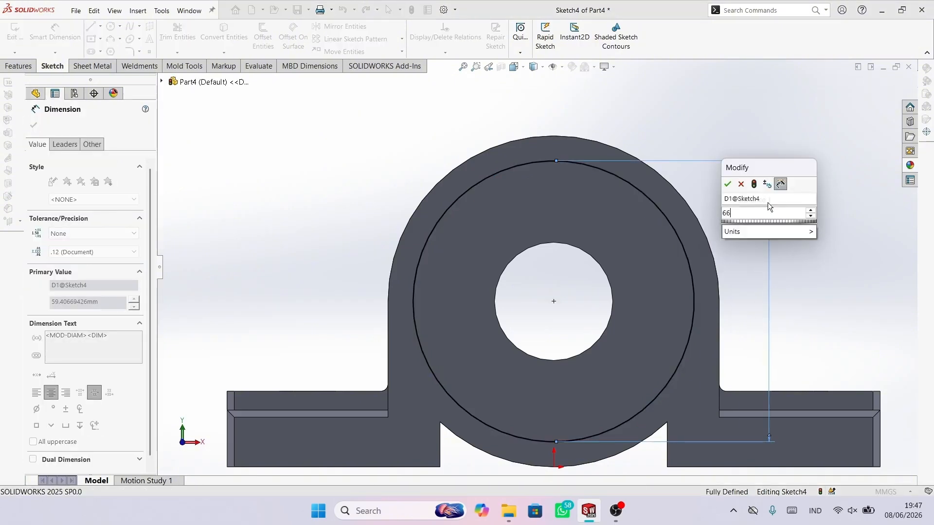
pyautogui.press('Return')
pyautogui.press('z')
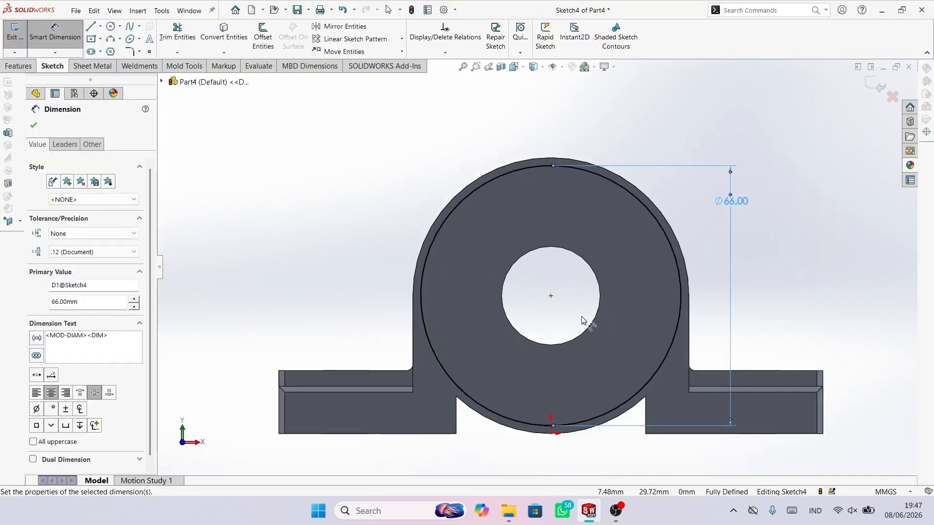
pyautogui.click(34, 125)
# Step: Cut the 66 mm circle into the front face as a blind extruded cut 1 mm deep
pyautogui.click(19, 68)
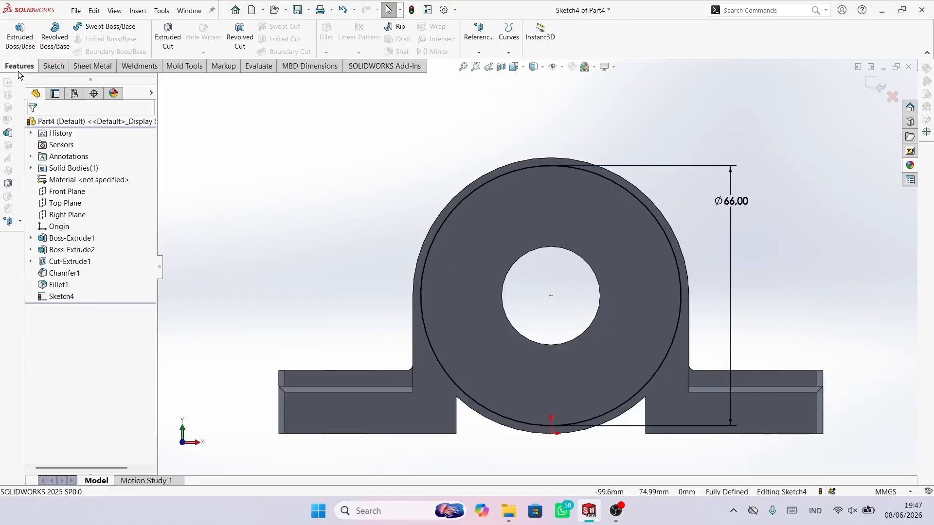
pyautogui.click(168, 34)
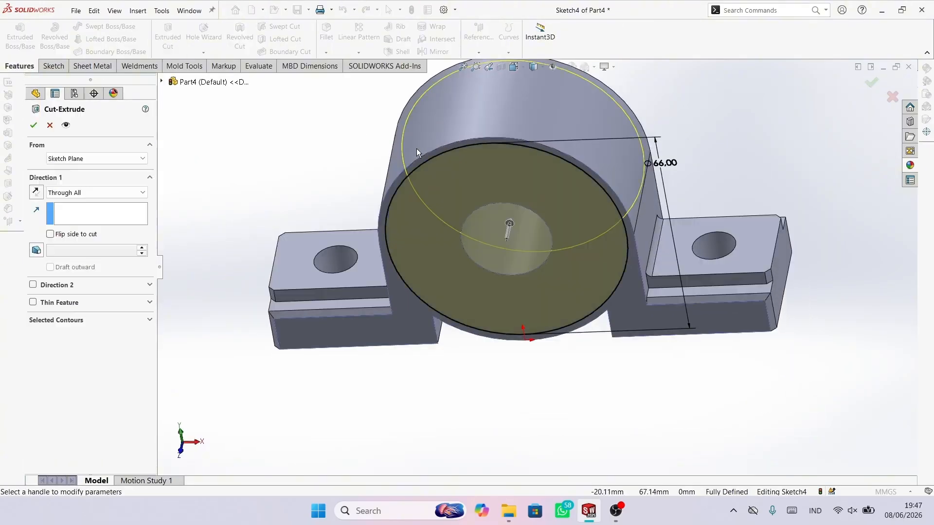
pyautogui.click(98, 193)
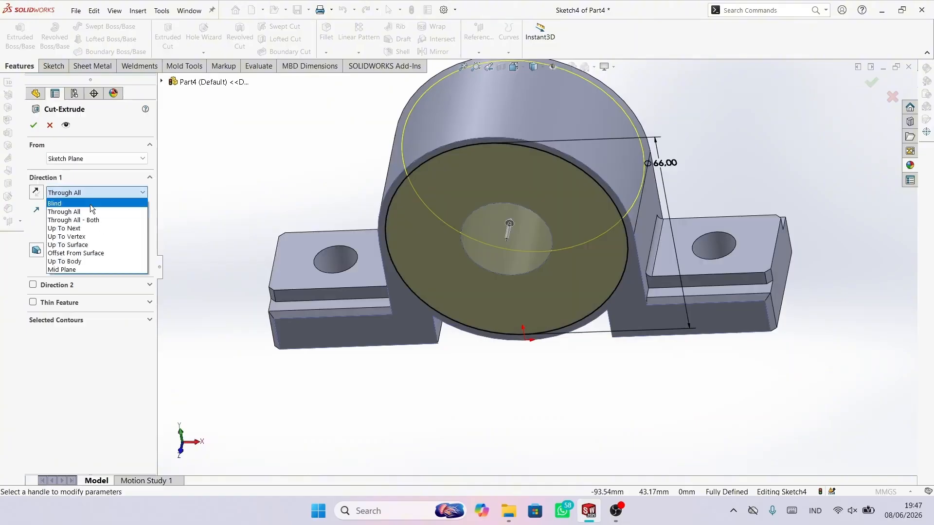
pyautogui.click(90, 201)
pyautogui.write('1')
pyautogui.press('Return')
pyautogui.press('Return')
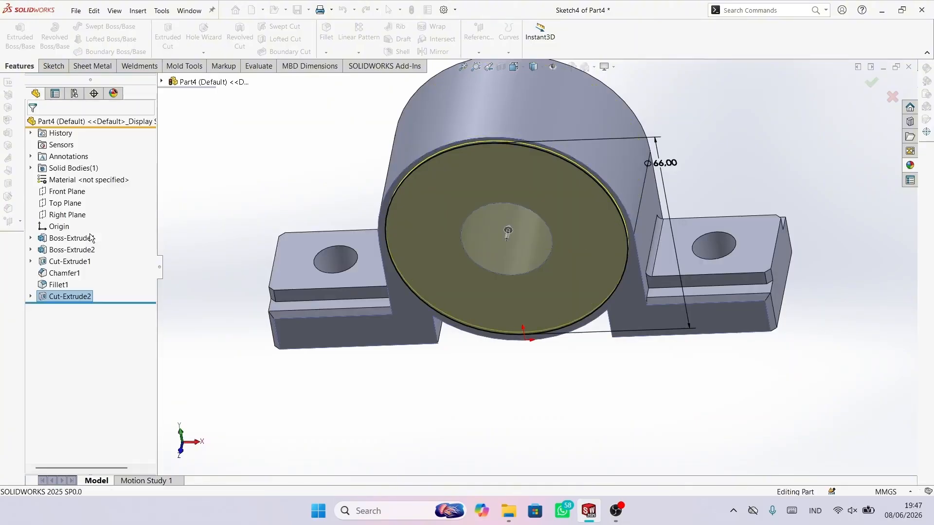
pyautogui.click(865, 148)
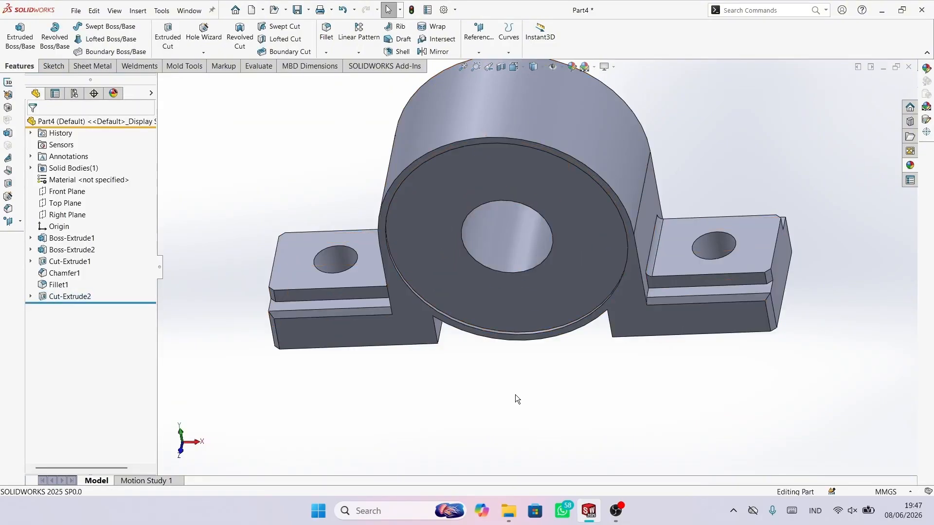
# Step: Sketch a circle about 49.5 mm in diameter on the recessed front face, centred on the bore
pyautogui.scroll(-2, 478, 364)
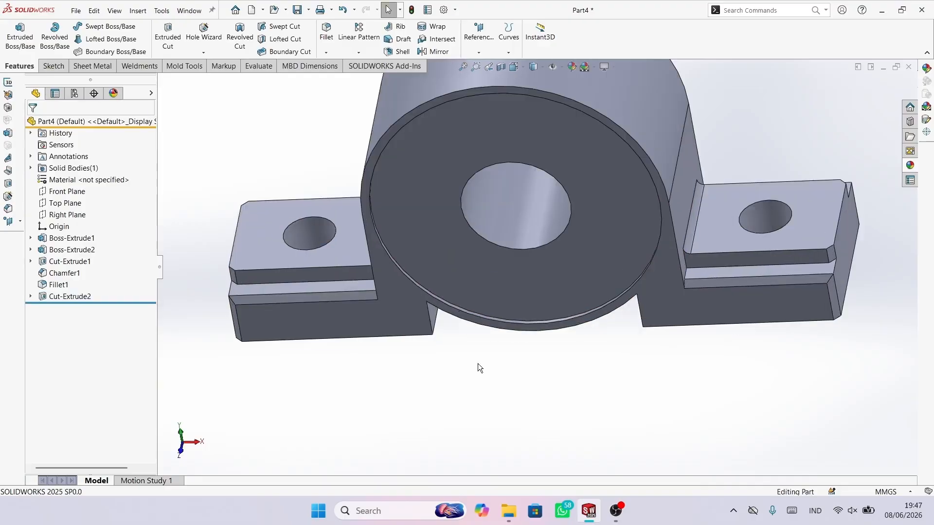
pyautogui.click(608, 231)
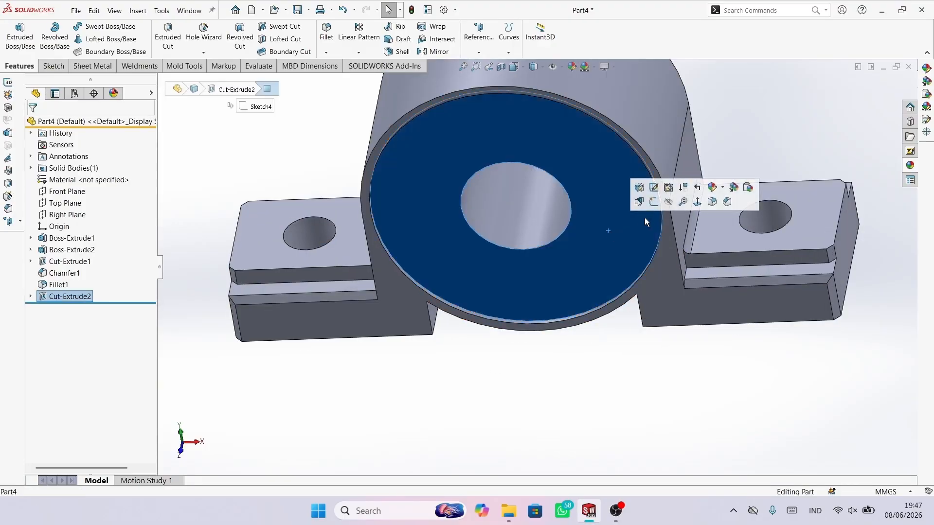
pyautogui.click(653, 203)
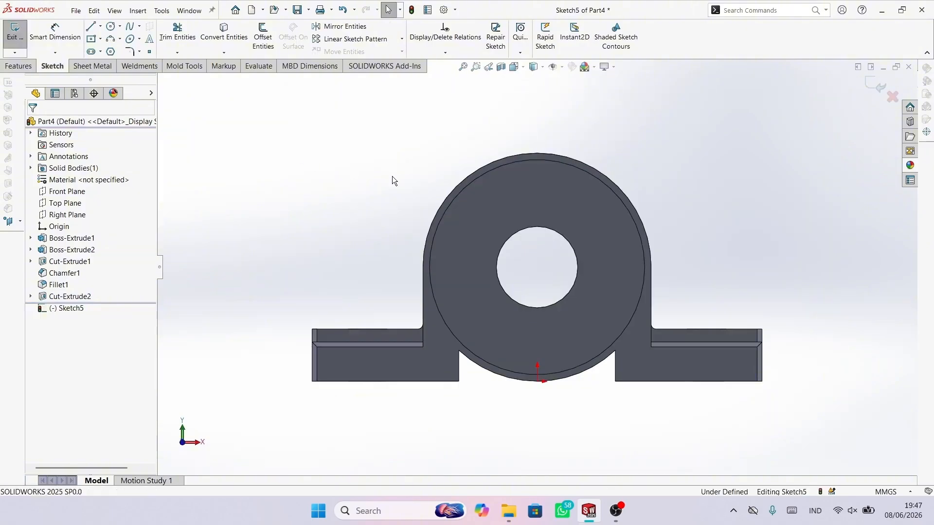
pyautogui.press('c')
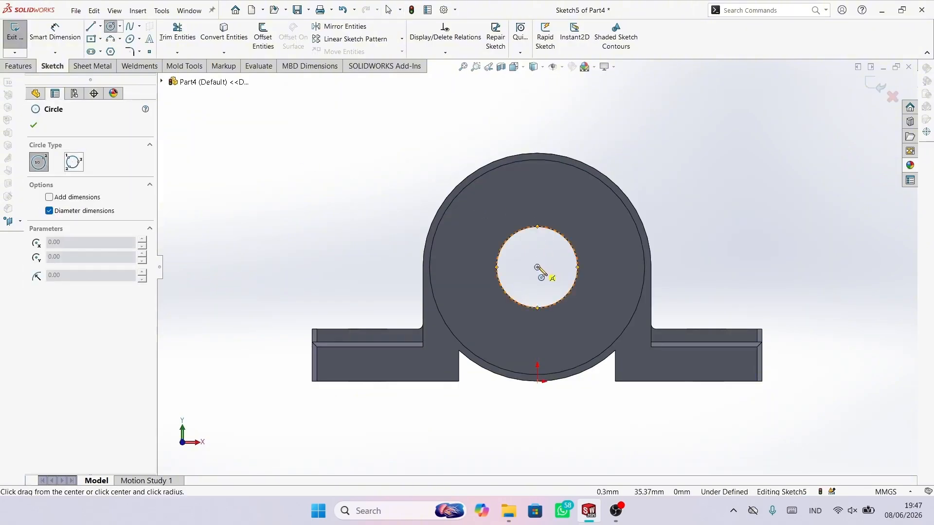
pyautogui.moveTo(537, 267); pyautogui.dragTo(593, 324)
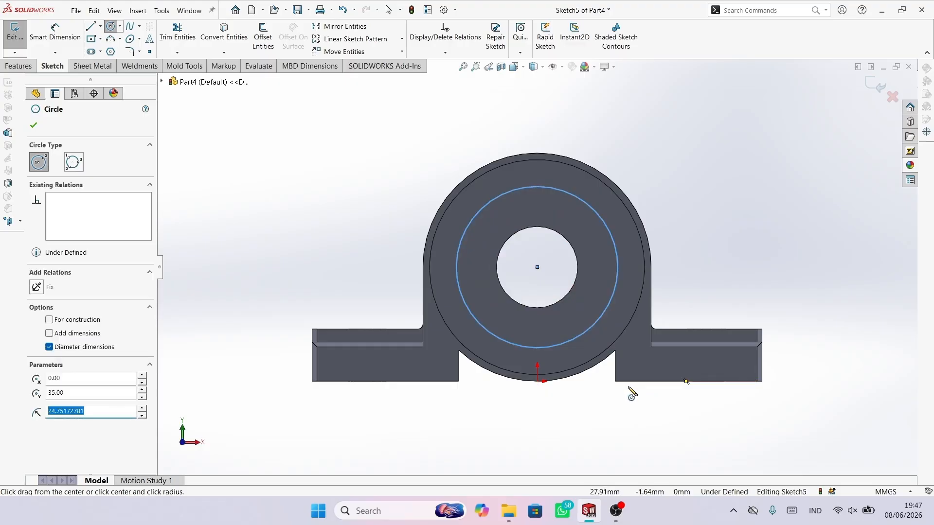
# Step: Dimension the new circle on the recessed face with a diameter of 50 mm
pyautogui.moveTo(633, 395); pyautogui.dragTo(627, 348, button='right')
pyautogui.click(602, 219)
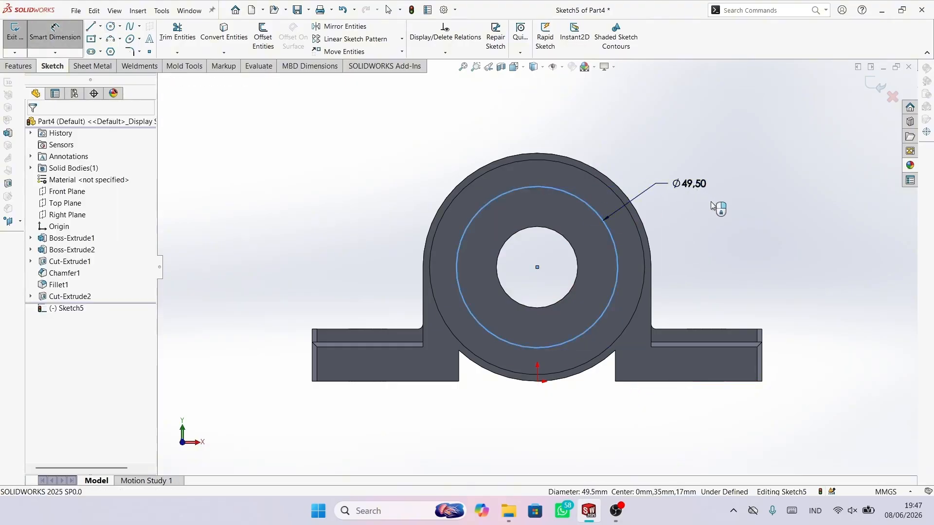
pyautogui.click(690, 184)
pyautogui.write('50')
pyautogui.press('Return')
pyautogui.scroll(-4, 656, 224)
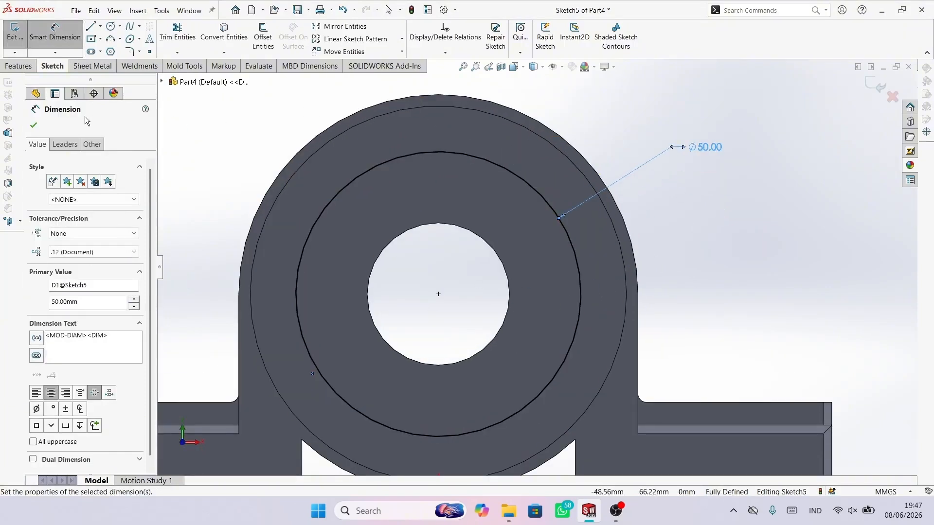
pyautogui.click(34, 126)
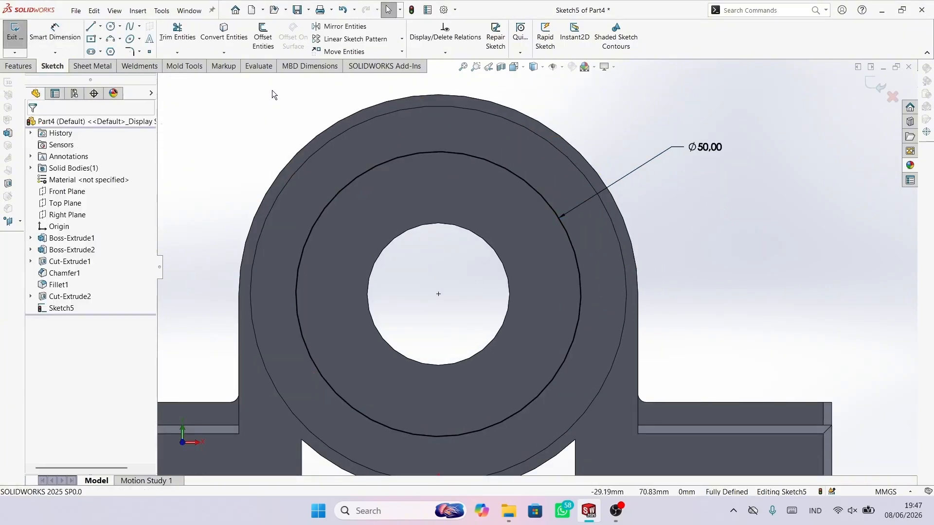
# Step: Convert the 66 mm edge of the front recess into a sketch circle around the 50 mm circle
pyautogui.click(224, 34)
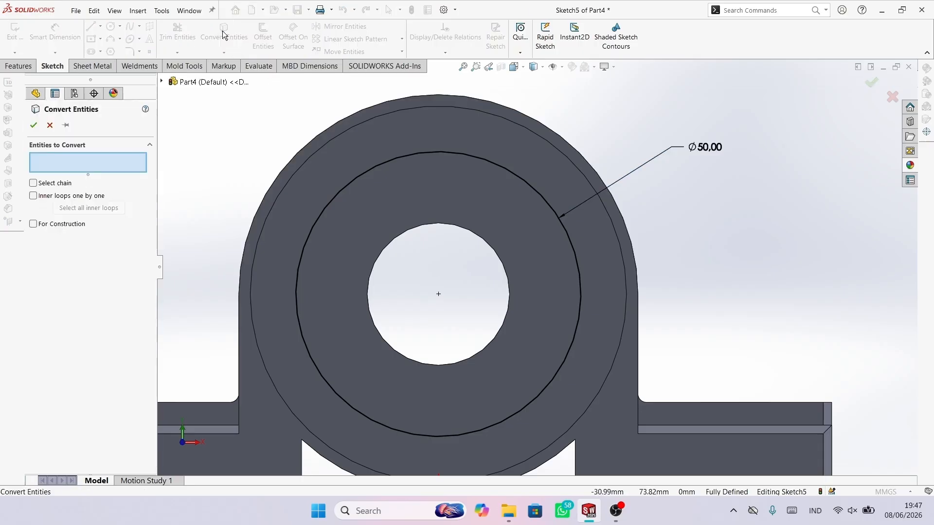
pyautogui.click(332, 141)
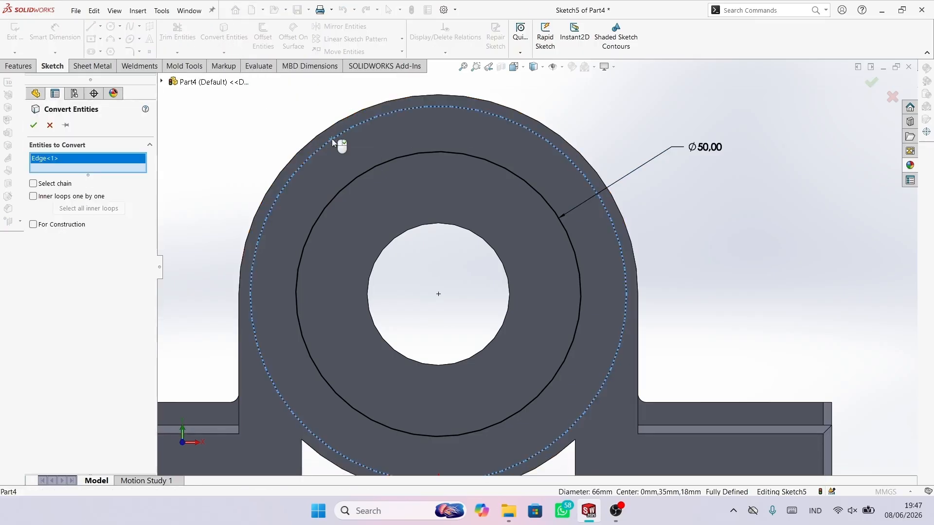
pyautogui.click(33, 125)
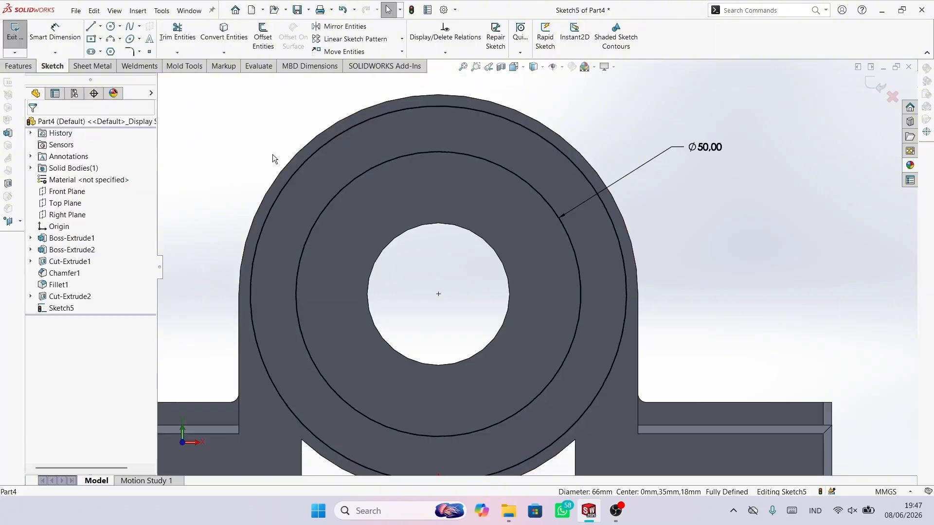
# Step: Cut the ring between the 50 mm and 66 mm circles 1 mm deep as a blind extruded cut
pyautogui.press('z')
pyautogui.click(19, 65)
pyautogui.click(168, 37)
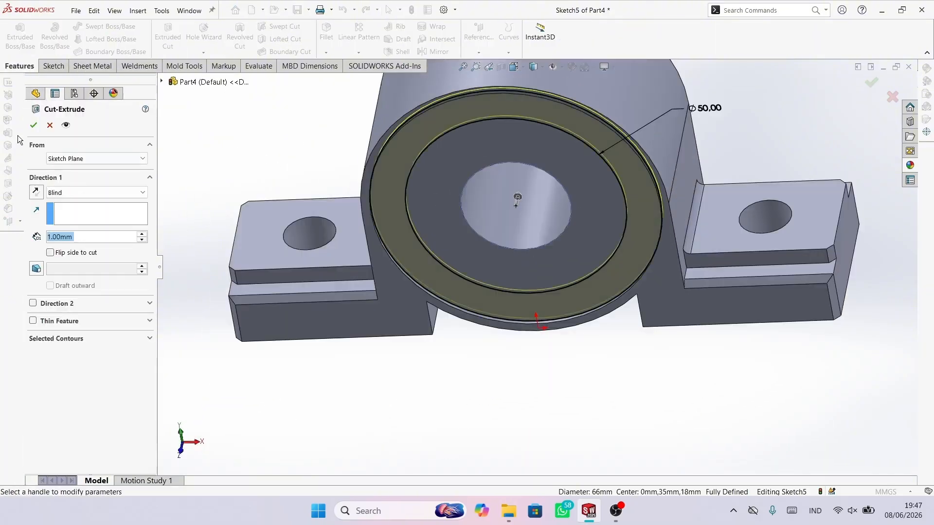
pyautogui.click(32, 128)
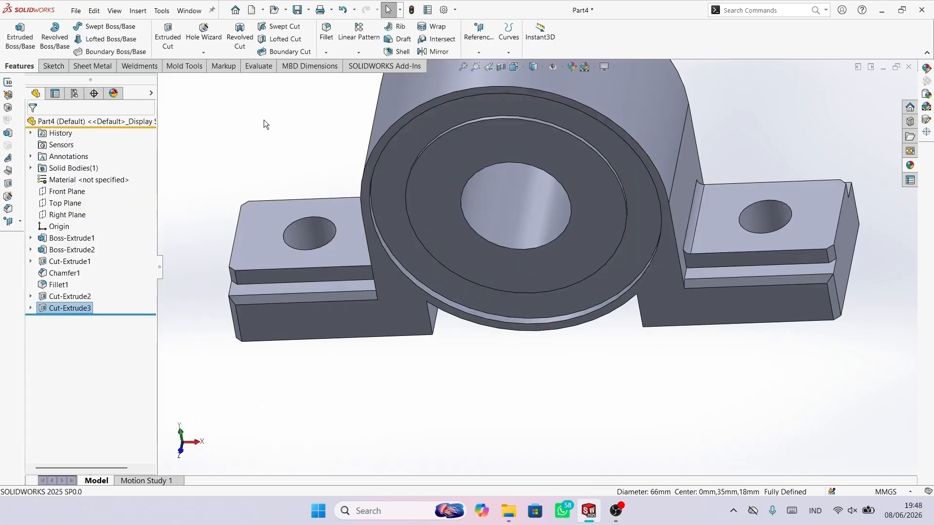
# Step: Start a sketch on the raised face around the bore and draw a bore-centred circle matching that face's outer edge
pyautogui.moveTo(516, 243); pyautogui.dragTo(562, 226, button='middle')
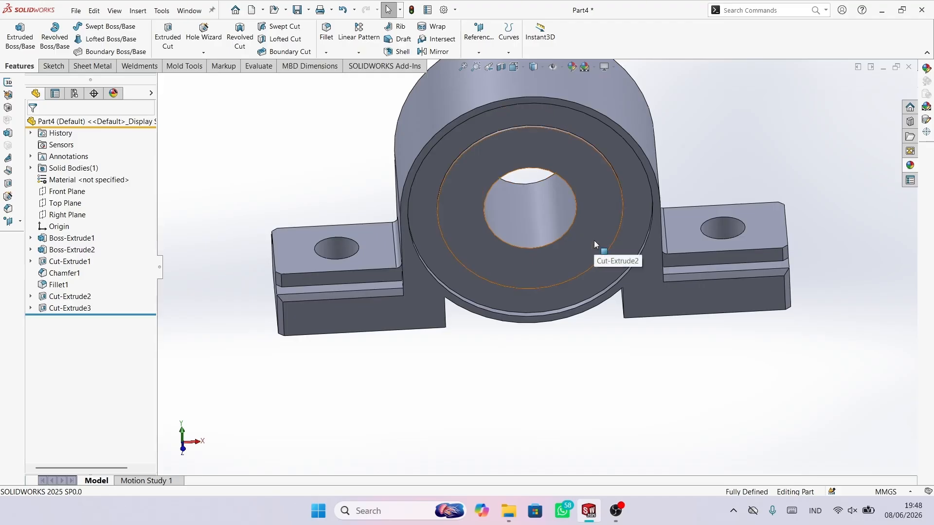
pyautogui.click(590, 186)
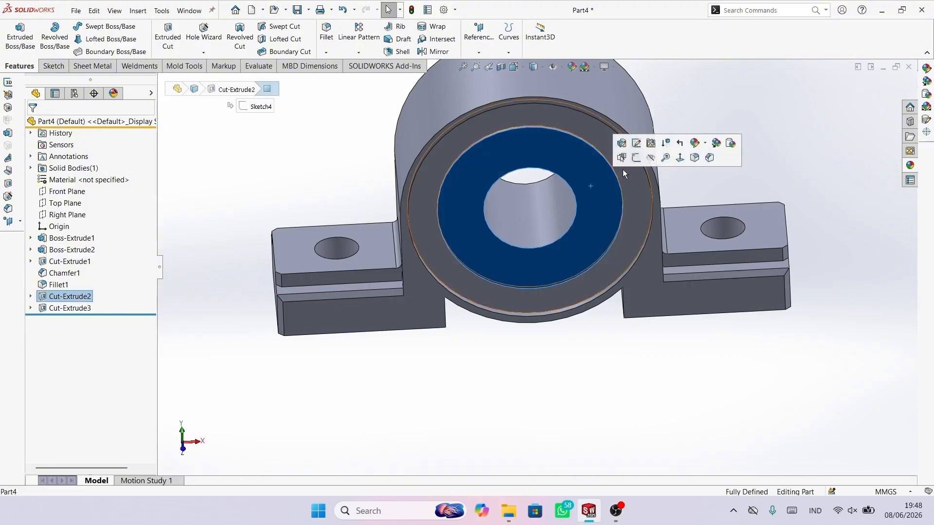
pyautogui.click(626, 154)
pyautogui.moveTo(381, 150); pyautogui.dragTo(428, 168, button='right')
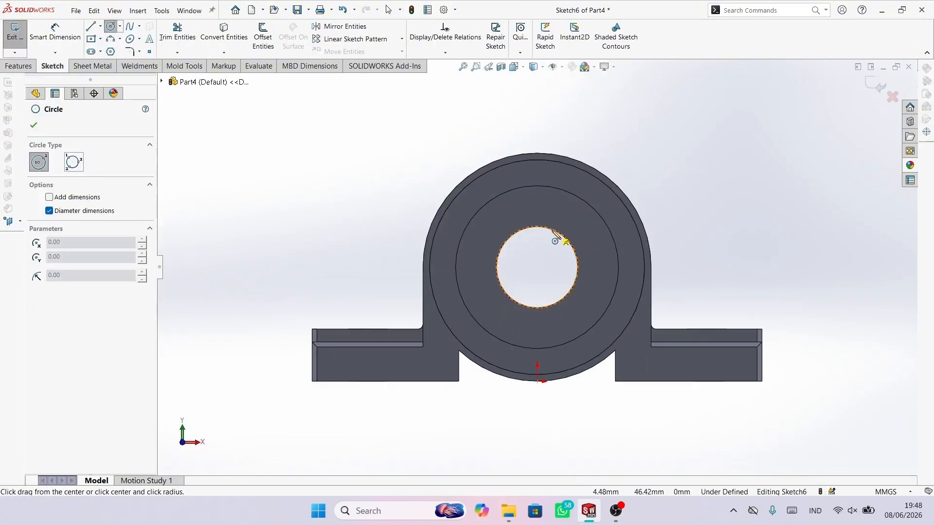
pyautogui.click(537, 267)
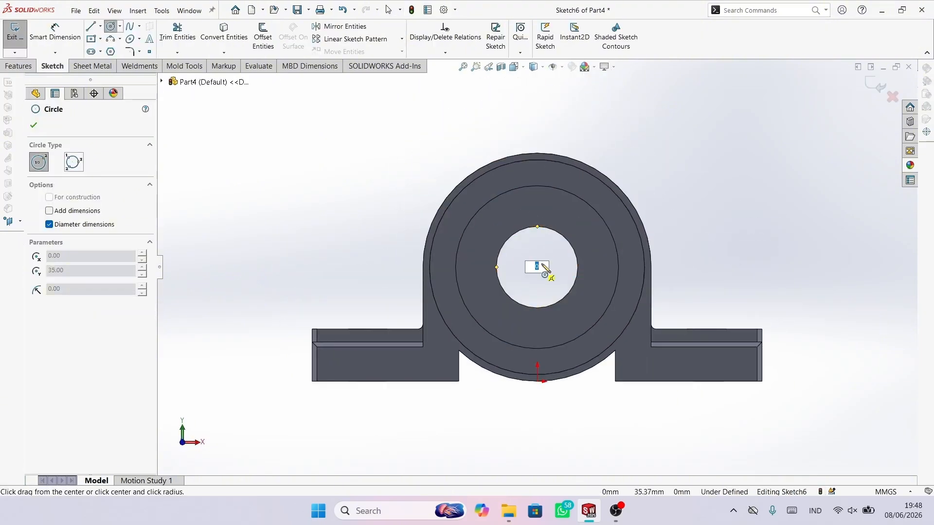
pyautogui.click(602, 216)
pyautogui.rightClick(378, 210)
pyautogui.press('Escape')
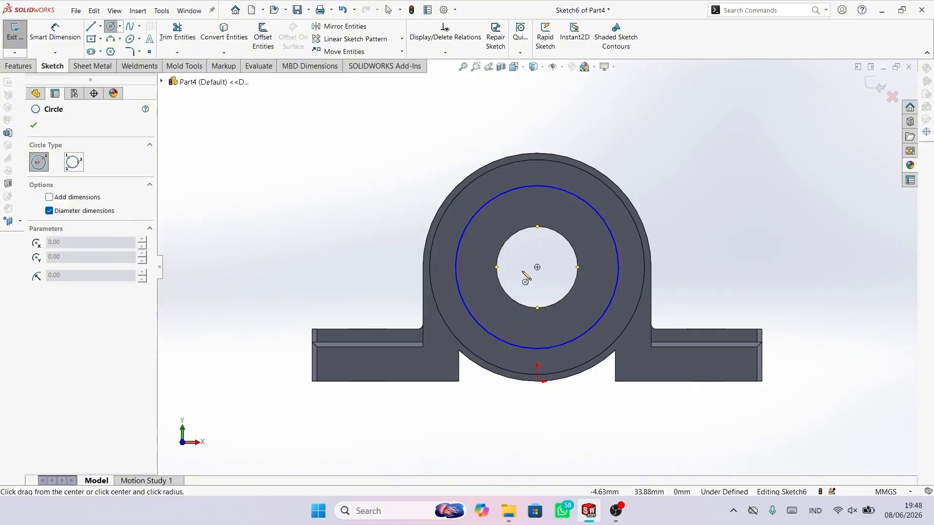
# Step: Sketch a second circle about 30 mm in diameter, centred on the bore and just outside its edge
pyautogui.click(537, 267)
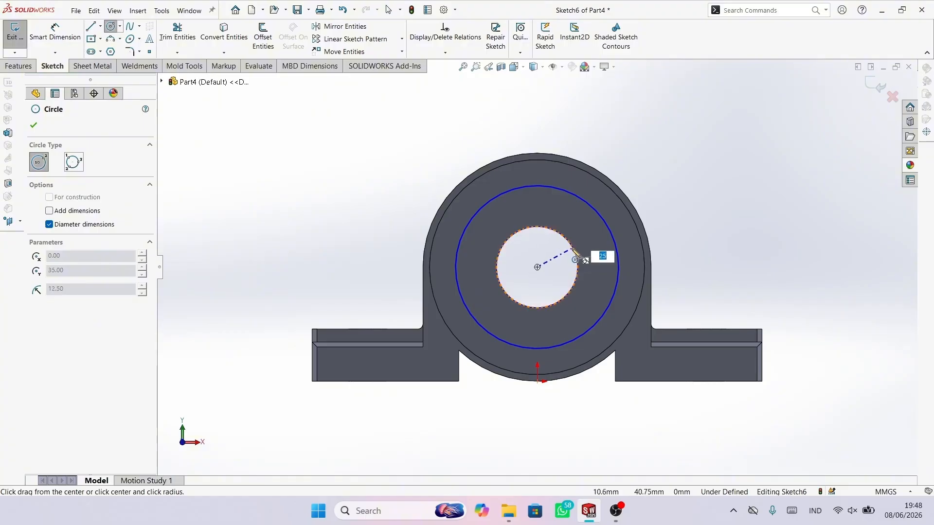
pyautogui.click(573, 250)
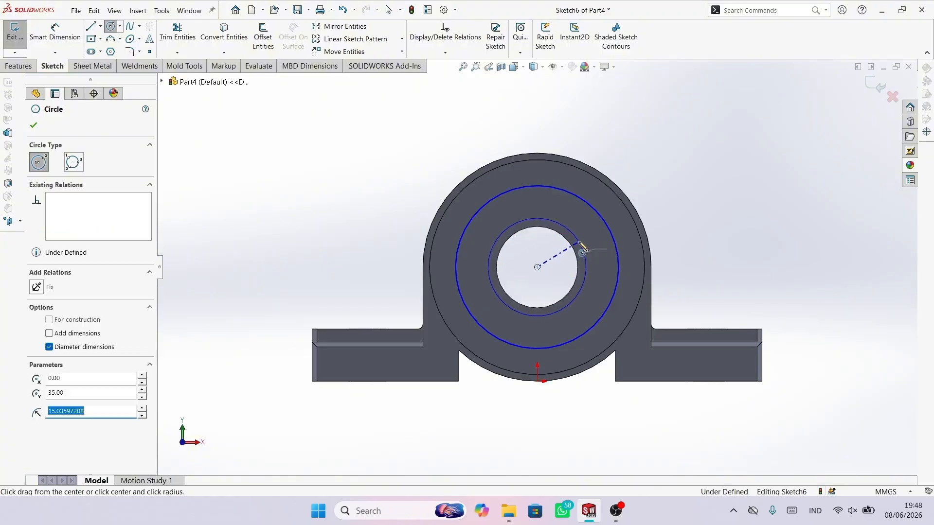
pyautogui.rightClick(710, 239)
pyautogui.click(732, 243)
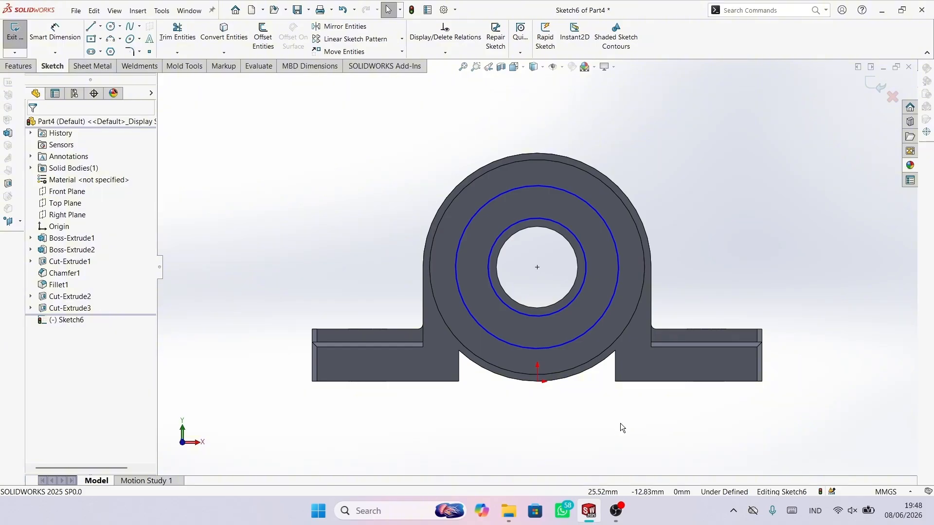
# Step: Add a diameter dimension to the outer sketch circle
pyautogui.moveTo(630, 427); pyautogui.dragTo(624, 374, button='right')
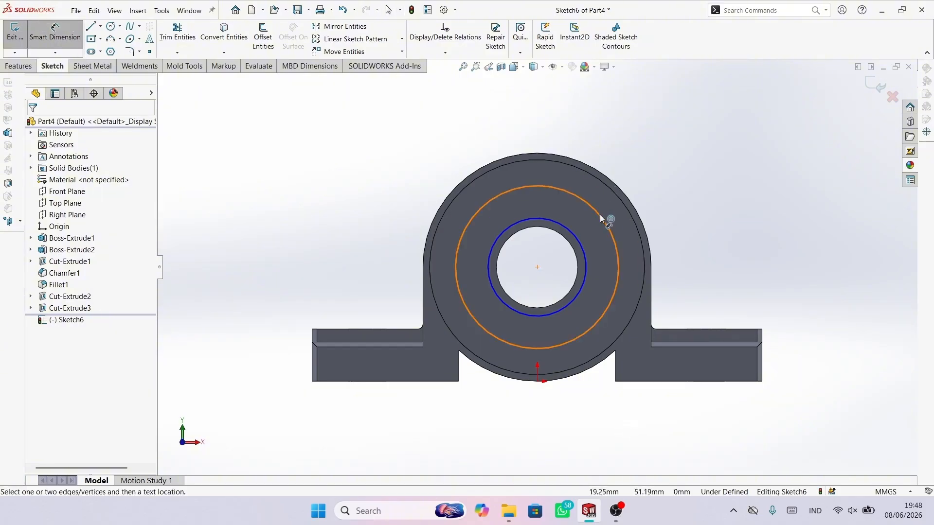
pyautogui.click(603, 218)
pyautogui.click(696, 178)
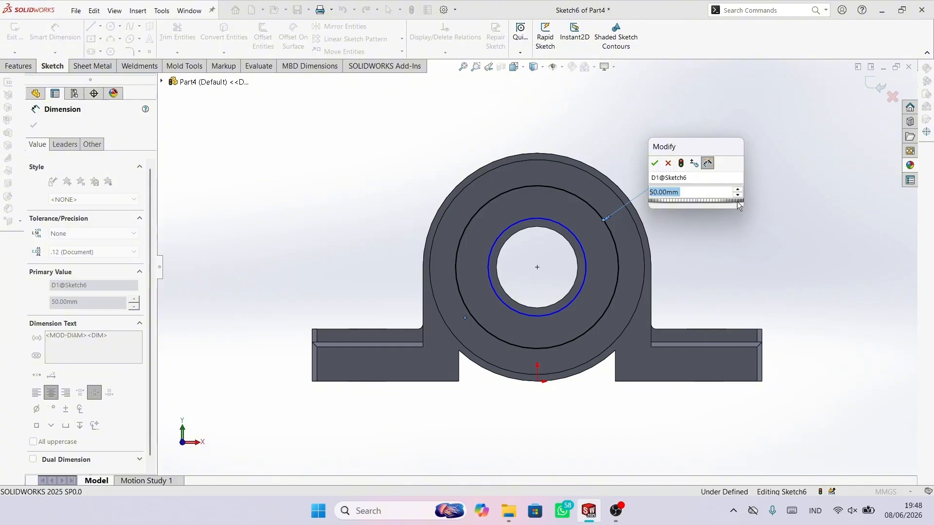
# Step: Try to set the outer circle's diameter to 29 mm and undo that change
pyautogui.write('29')
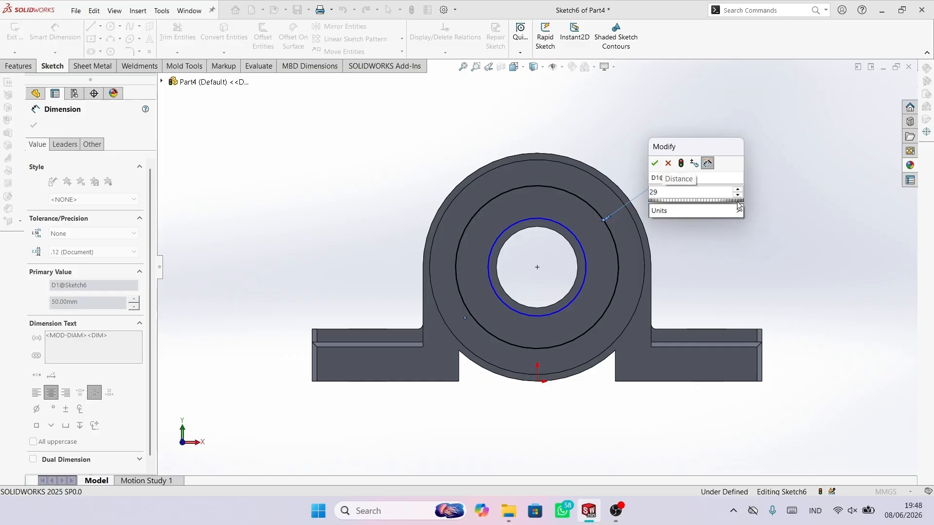
pyautogui.press('Return')
pyautogui.scroll(-3, 625, 245)
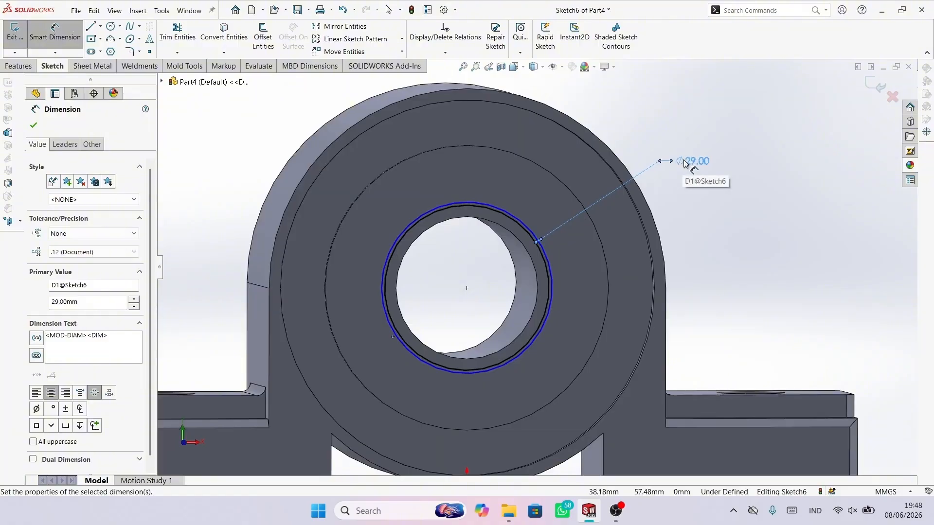
pyautogui.hotkey('ctrl', 'z')
# Step: Dimension the inner circle around the bore with a diameter of 29 mm
pyautogui.scroll(-3, 579, 202)
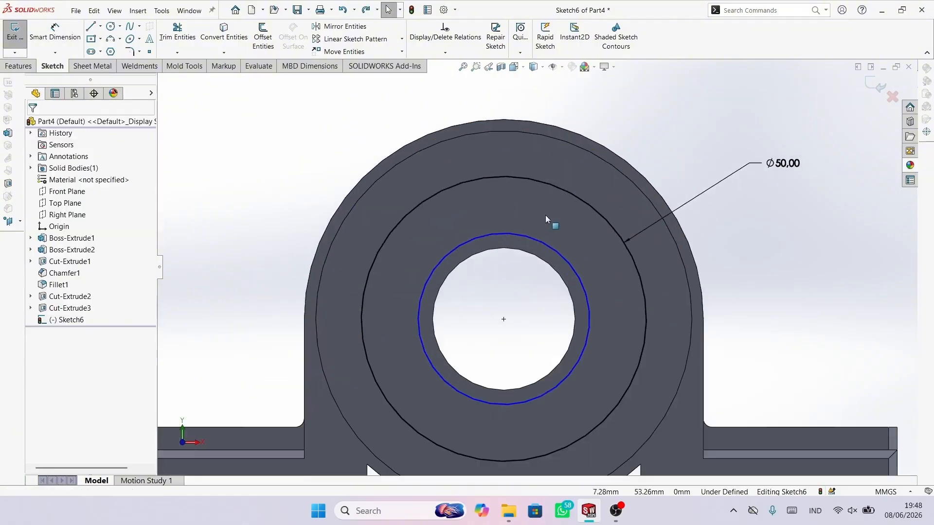
pyautogui.scroll(2, 632, 243)
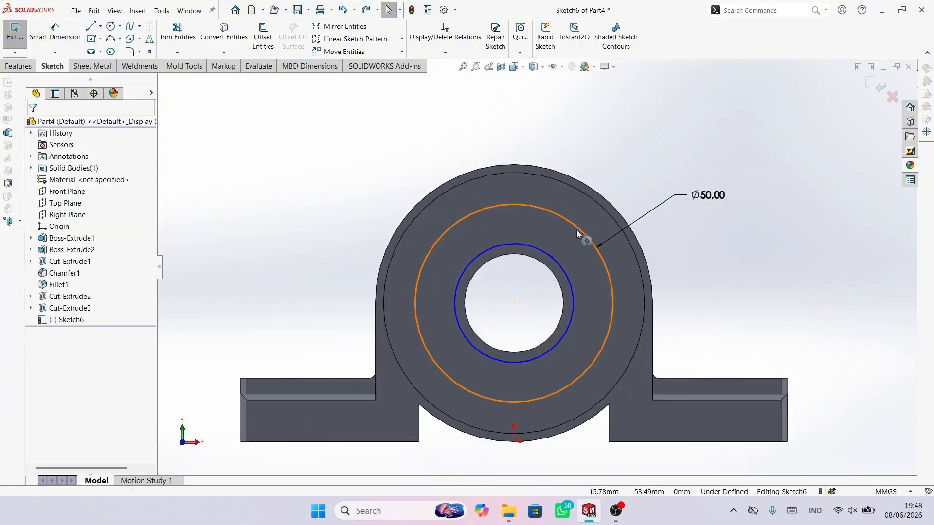
pyautogui.click(79, 42)
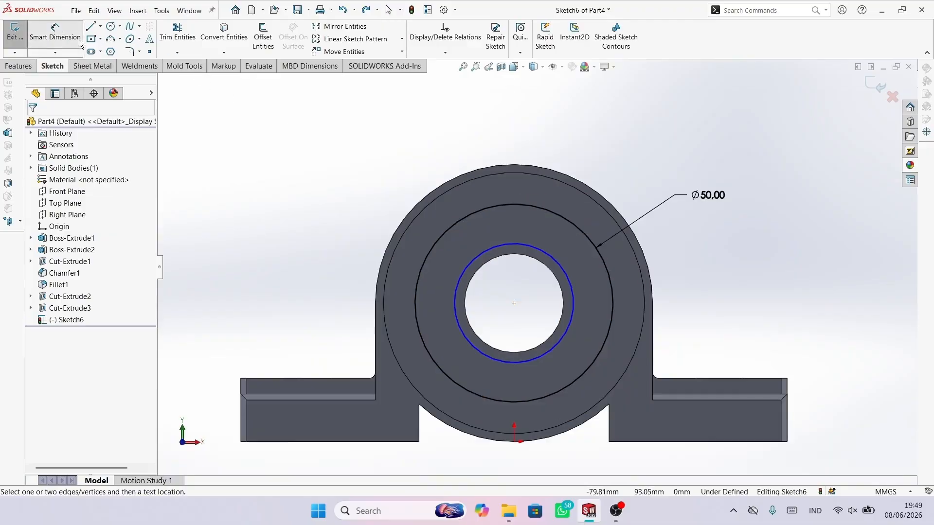
pyautogui.click(556, 261)
pyautogui.click(767, 297)
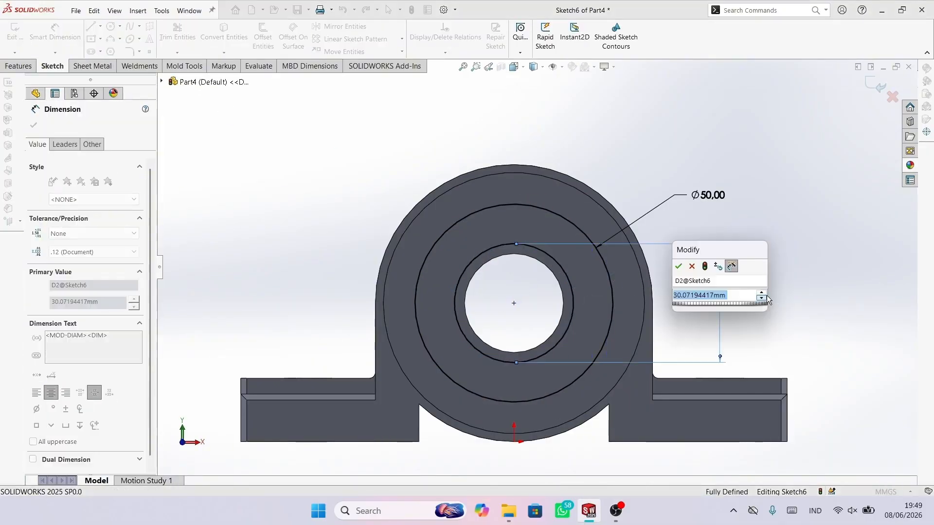
pyautogui.write('29')
pyautogui.press('Return')
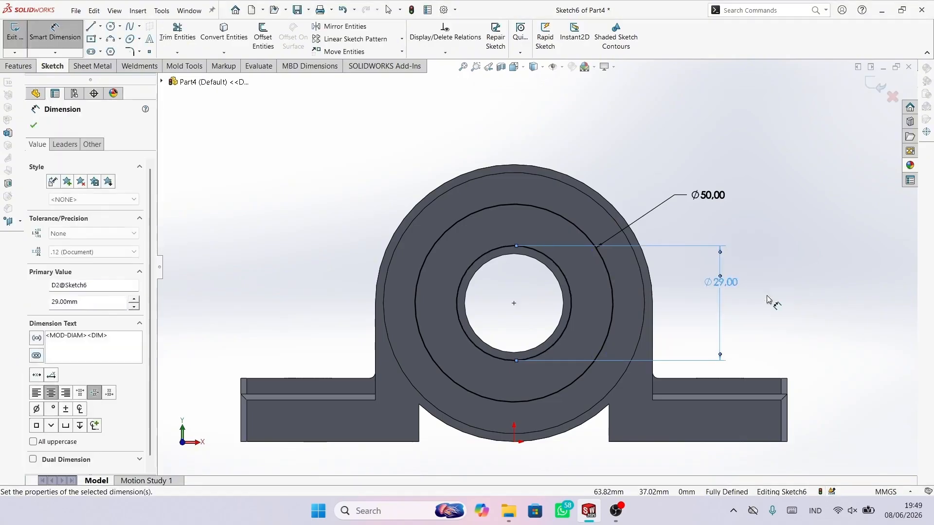
pyautogui.scroll(-2, 681, 321)
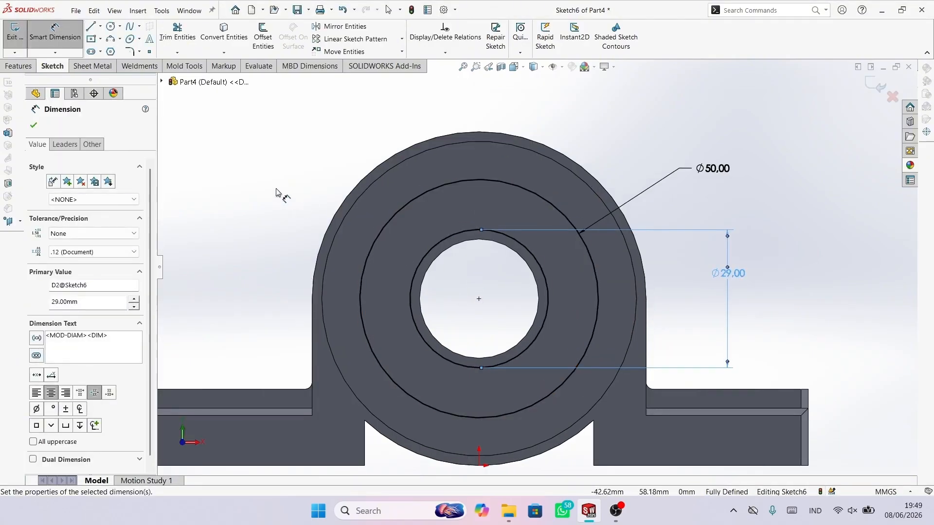
pyautogui.click(33, 127)
# Step: Cut the ring between the 29 mm and 50 mm circles as a blind extruded cut 1 mm deep
pyautogui.click(20, 66)
pyautogui.click(168, 37)
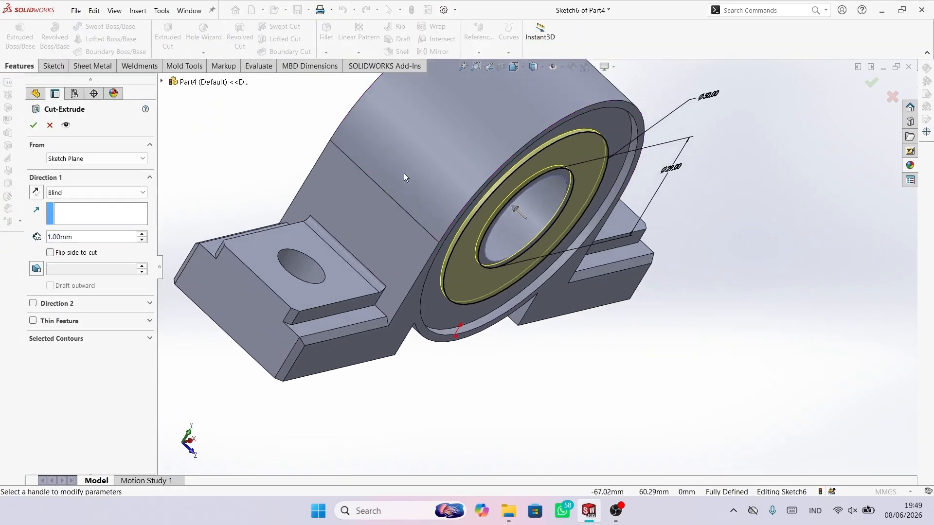
pyautogui.click(33, 125)
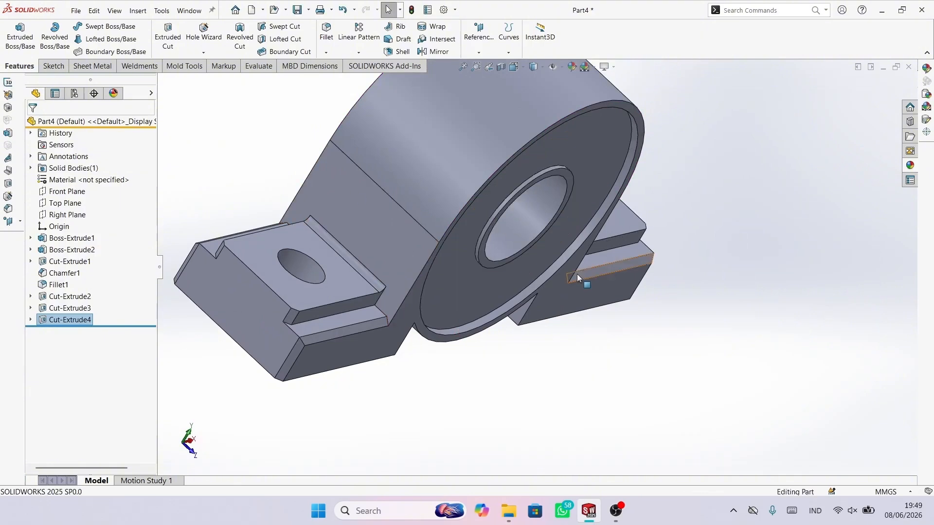
# Step: Edit the cut between the 29 mm and 50 mm circles and set its depth to 2 mm
pyautogui.scroll(-3, 559, 253)
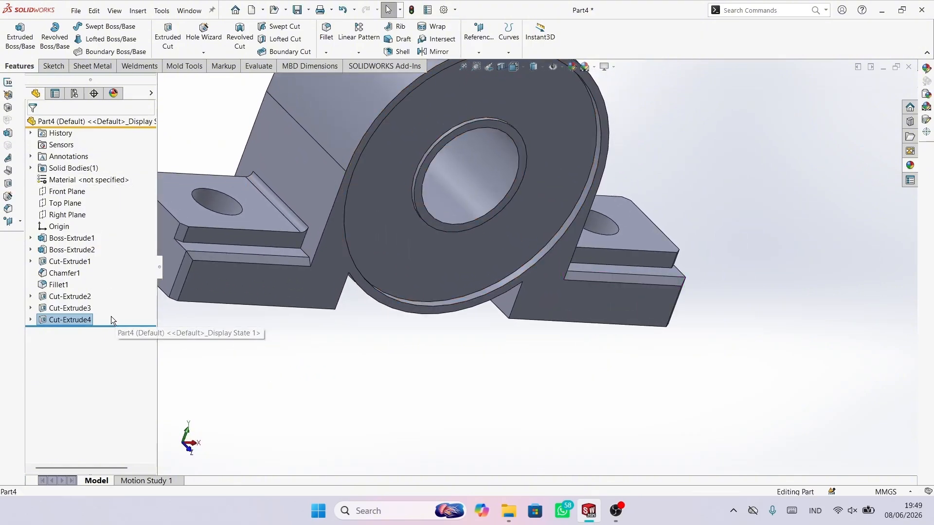
pyautogui.rightClick(85, 319)
pyautogui.click(102, 271)
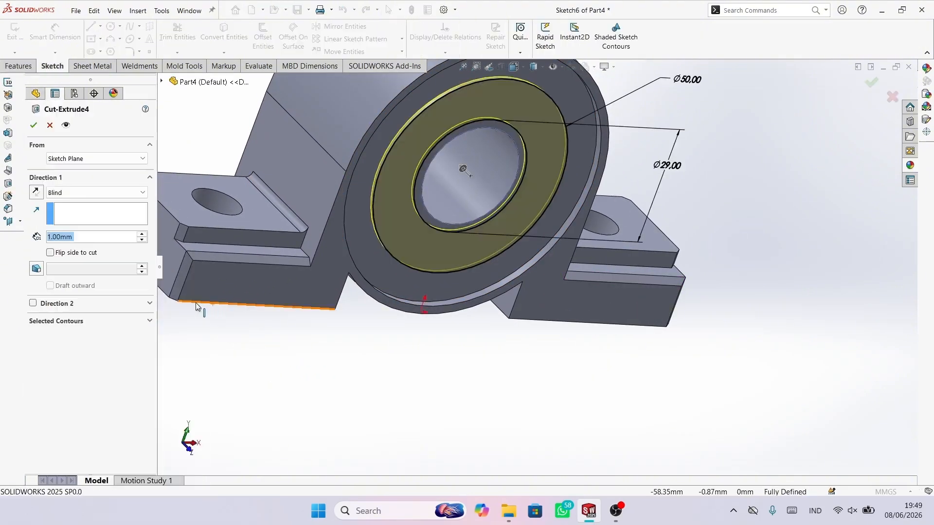
pyautogui.write('2')
pyautogui.press('Return')
pyautogui.press('Return')
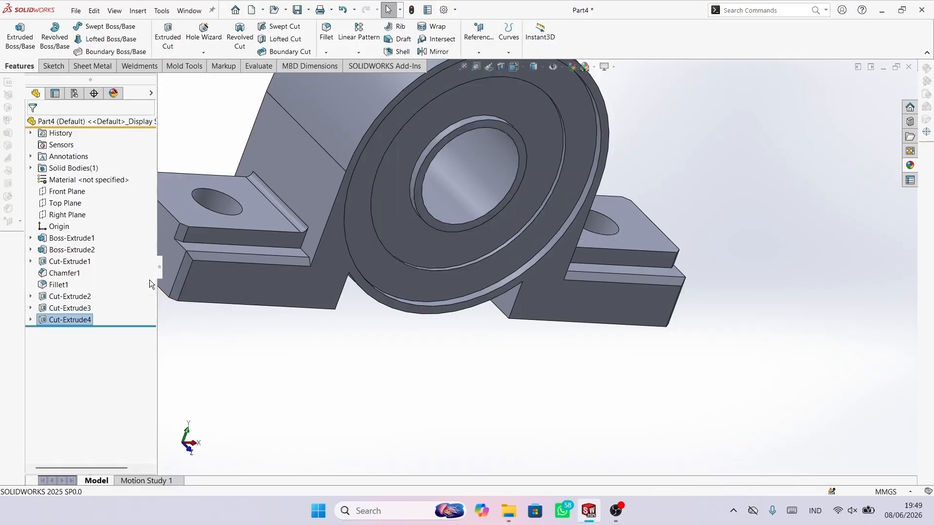
# Step: Mirror the three circular recess cuts, Cut-Extrude2, Cut-Extrude3 and Cut-Extrude4, about the Front Plane onto the housing's back face
pyautogui.moveTo(357, 141); pyautogui.dragTo(509, 296, button='middle')
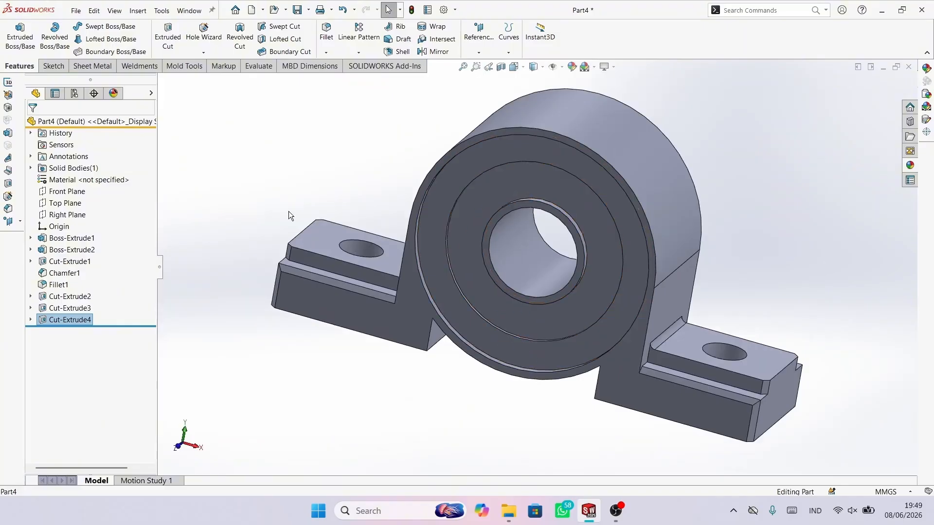
pyautogui.click(381, 192)
pyautogui.moveTo(380, 194); pyautogui.dragTo(387, 192, button='middle')
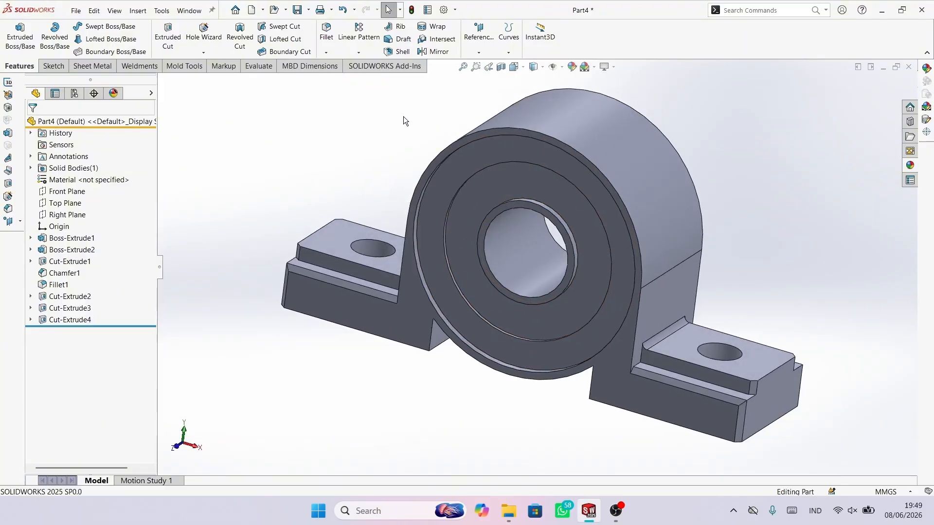
pyautogui.click(440, 51)
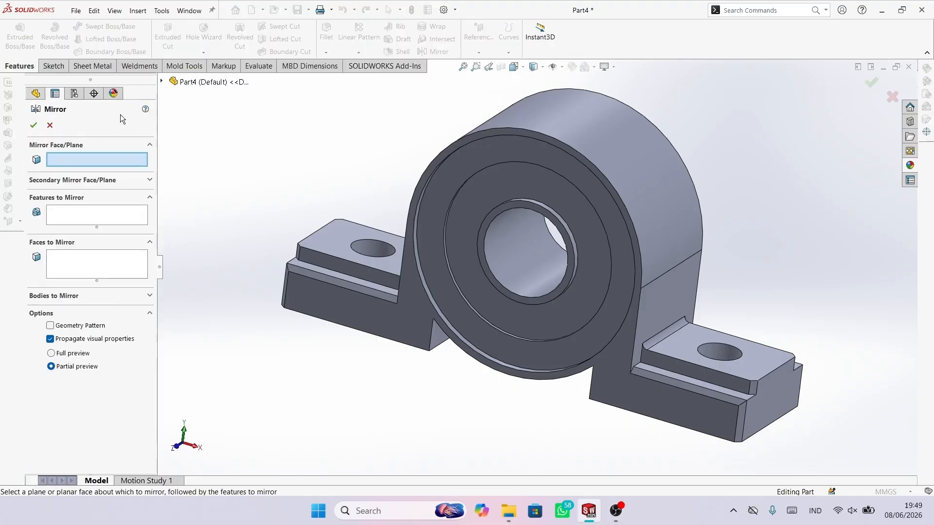
pyautogui.click(162, 81)
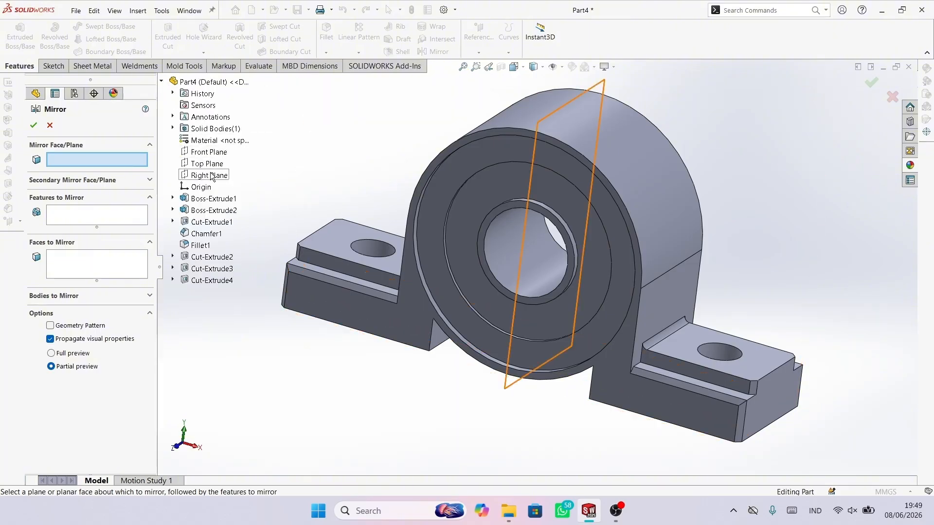
pyautogui.click(209, 151)
pyautogui.moveTo(423, 233); pyautogui.dragTo(430, 229, button='middle')
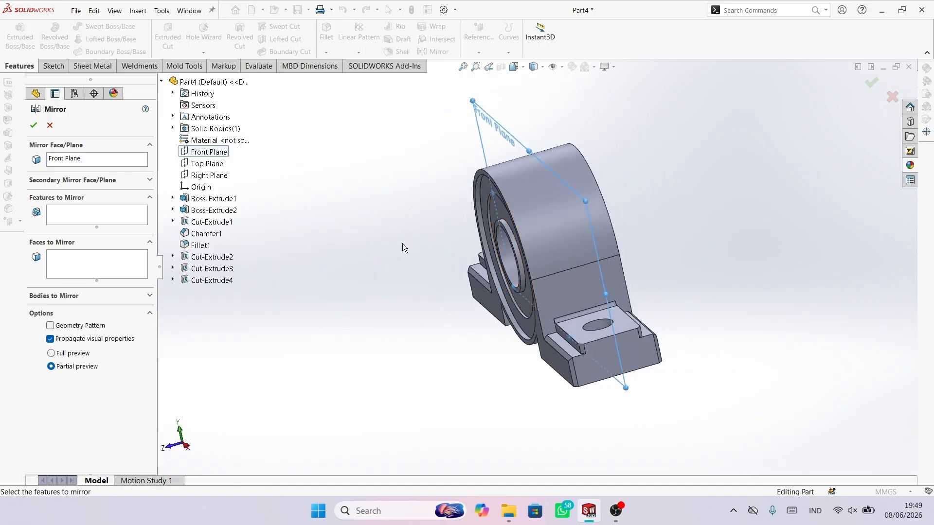
pyautogui.click(75, 211)
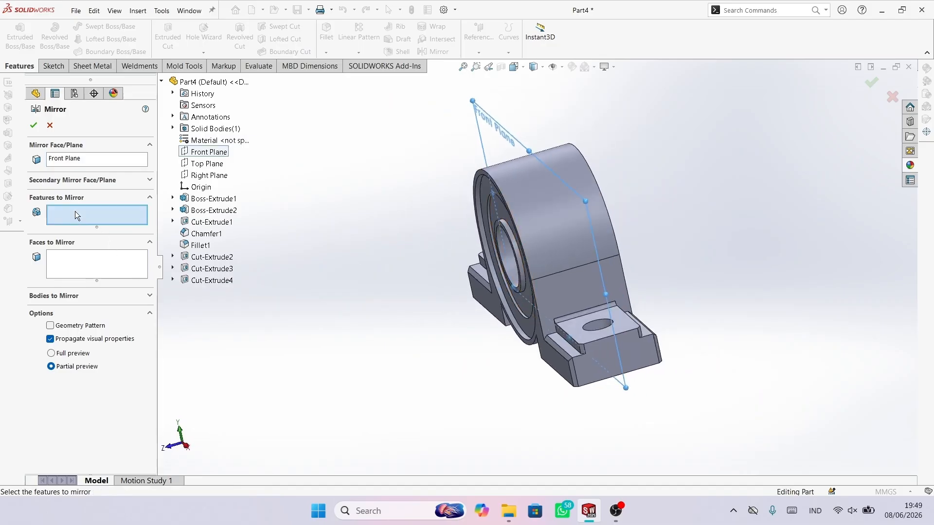
pyautogui.click(208, 257)
pyautogui.click(210, 269)
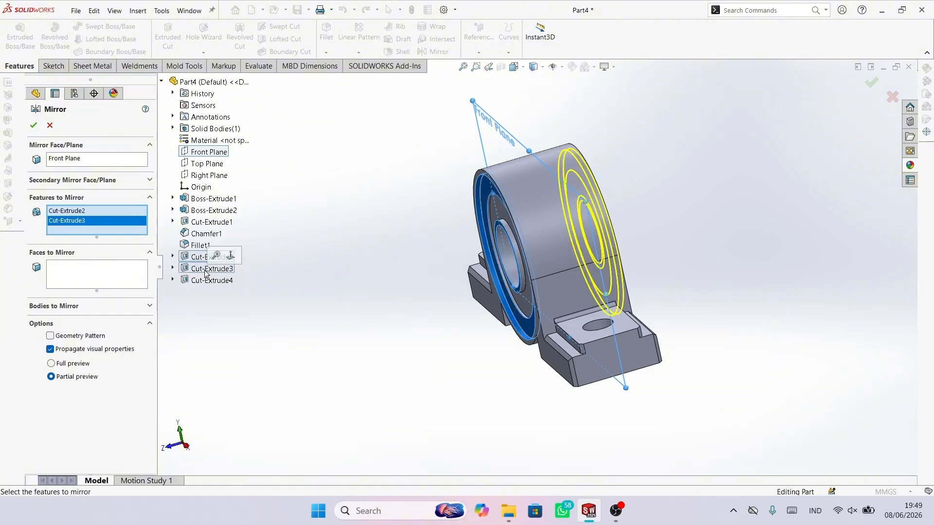
pyautogui.click(213, 281)
pyautogui.moveTo(425, 254)
pyautogui.mouseDown(button='middle')
pyautogui.moveTo(392, 254)
pyautogui.moveTo(423, 265)
pyautogui.mouseUp(button='middle')
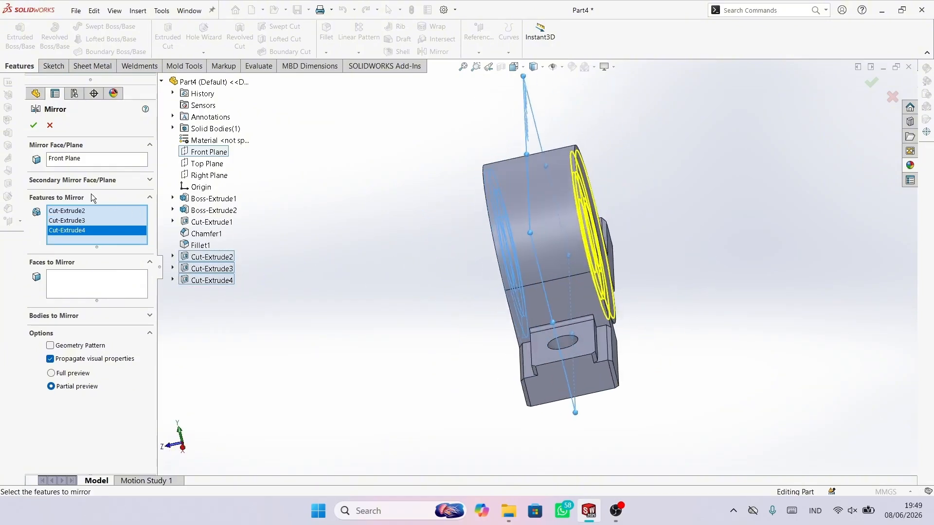
pyautogui.click(38, 130)
# Step: Apply a yellow colour appearance to the whole housing part
pyautogui.moveTo(556, 206); pyautogui.dragTo(543, 270, button='middle')
pyautogui.scroll(2, 525, 298)
pyautogui.rightClick(544, 269)
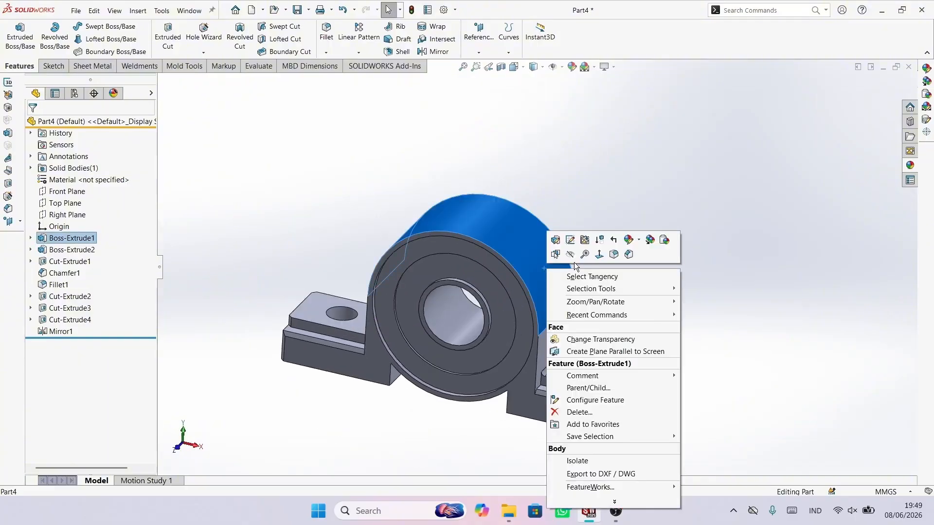
pyautogui.click(638, 240)
pyautogui.click(674, 293)
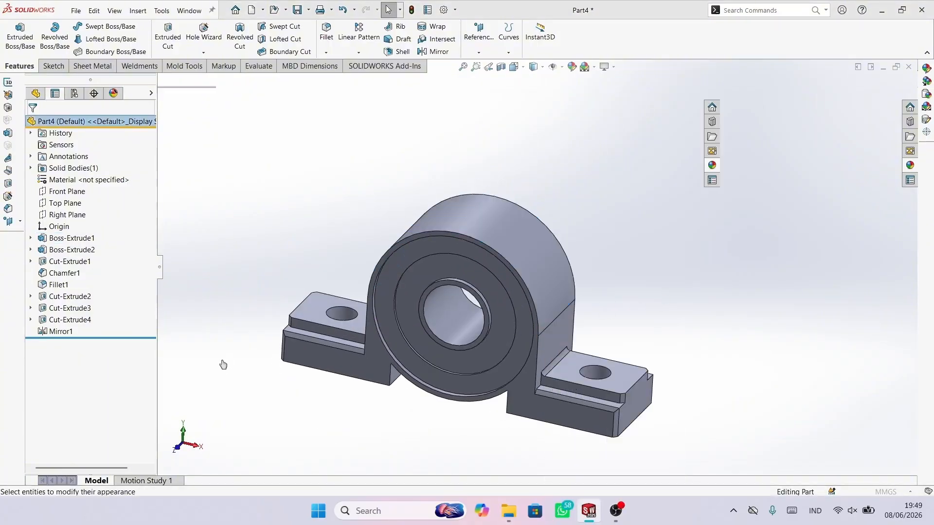
pyautogui.click(77, 366)
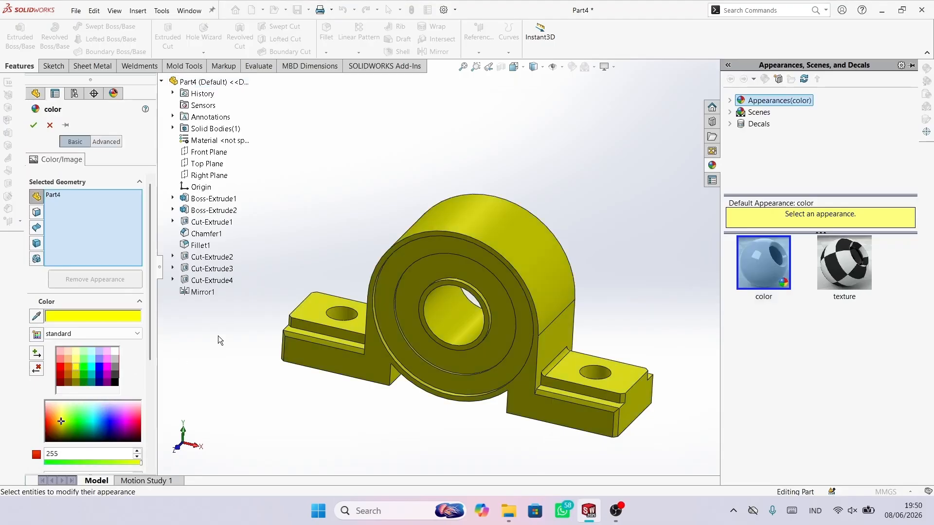
pyautogui.click(33, 125)
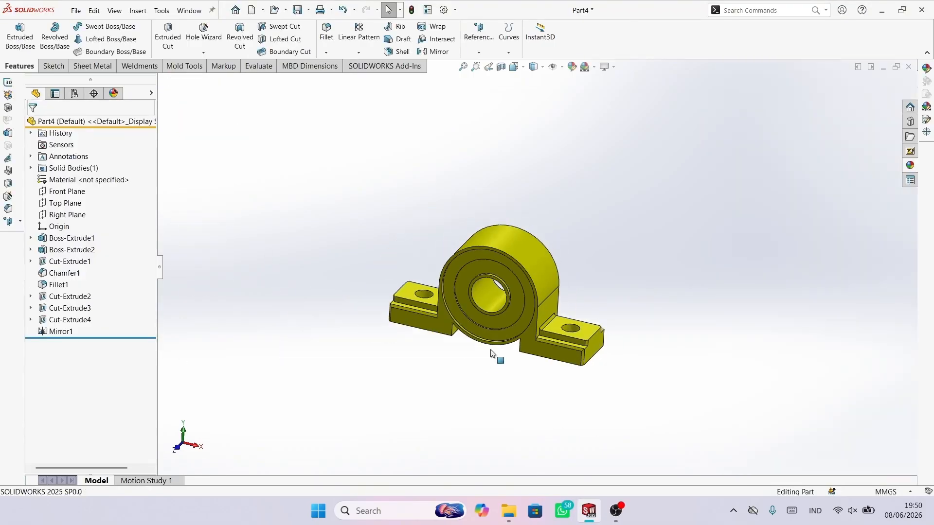
# Step: Inspect the coloured housing and show it in the isometric view
pyautogui.moveTo(496, 354)
pyautogui.mouseDown(button='middle')
pyautogui.moveTo(546, 354)
pyautogui.moveTo(438, 319)
pyautogui.moveTo(510, 345)
pyautogui.mouseUp(button='middle')
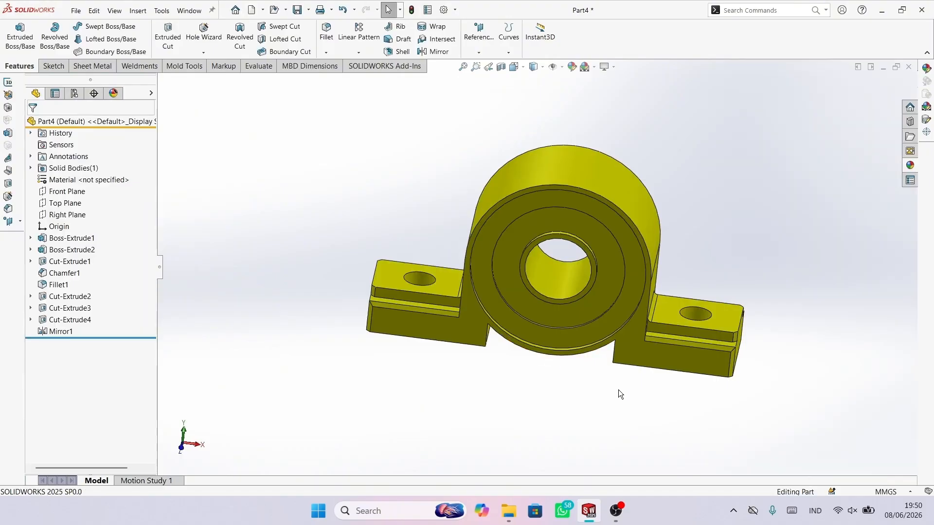
pyautogui.press('space')
pyautogui.click(753, 68)
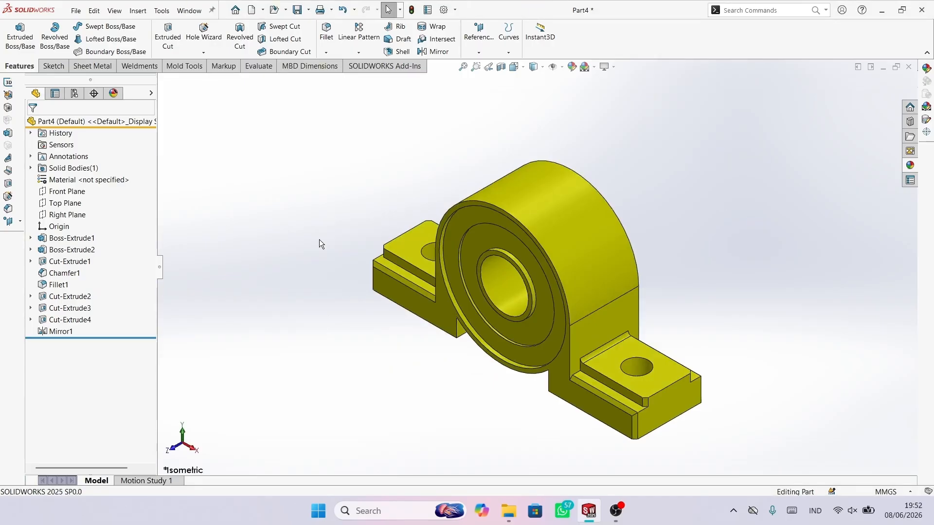
# Step: Create a new part document and open a sketch on the Front Plane
pyautogui.click(235, 9)
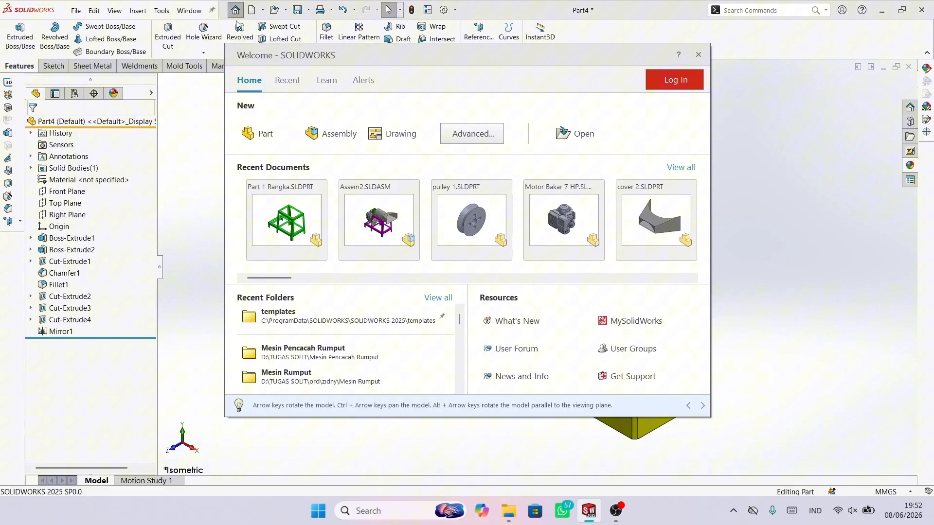
pyautogui.click(244, 128)
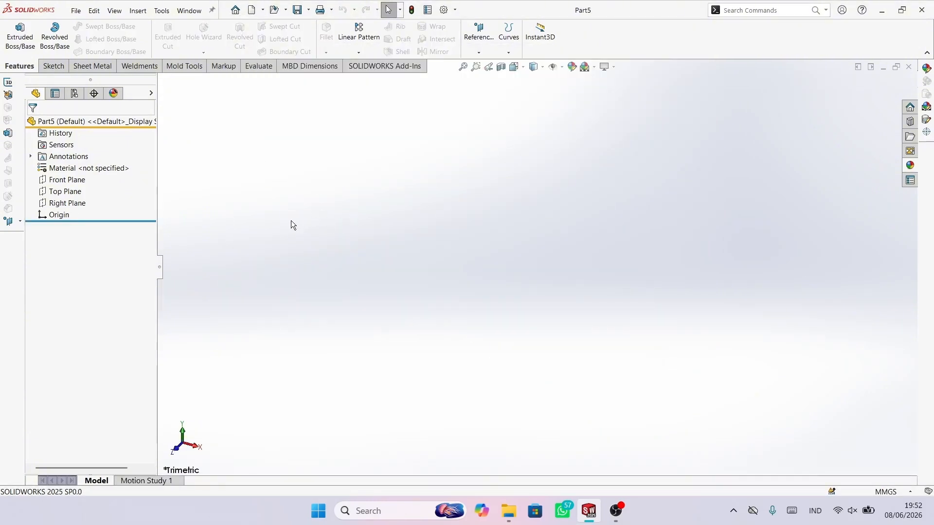
pyautogui.click(67, 180)
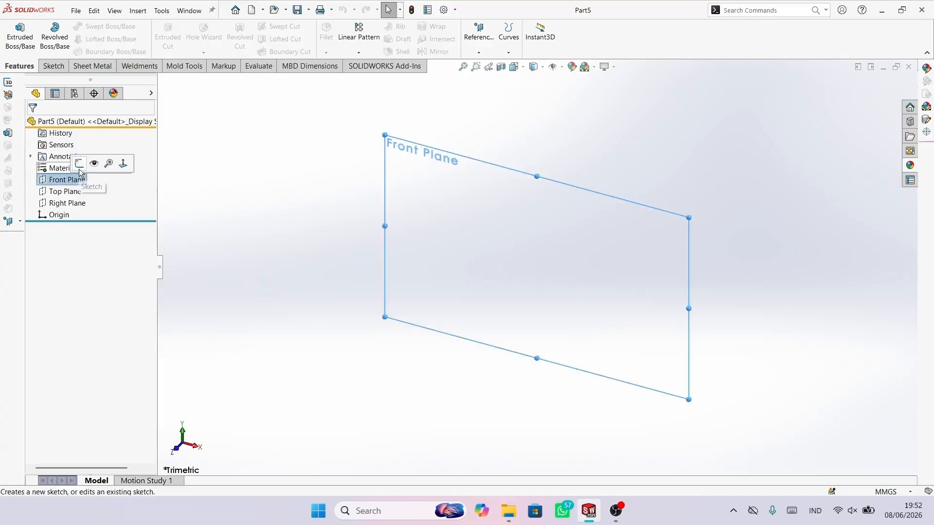
pyautogui.click(85, 163)
pyautogui.click(283, 192)
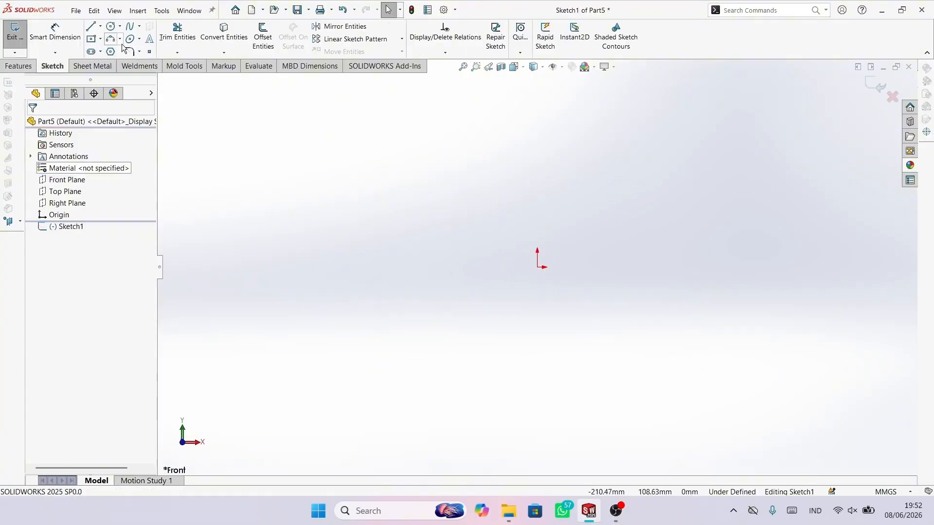
# Step: Sketch a horizontal midpoint line about 89 mm long, centred on the origin
pyautogui.click(100, 26)
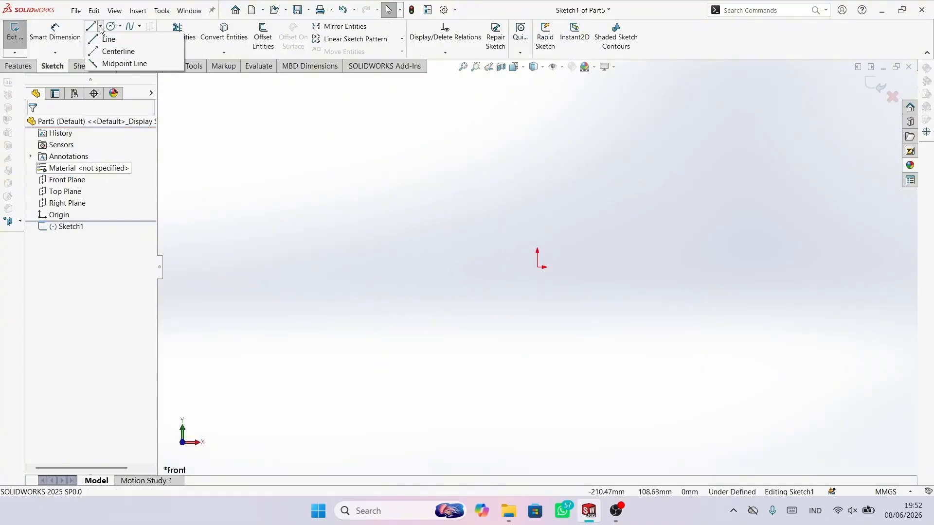
pyautogui.click(538, 268)
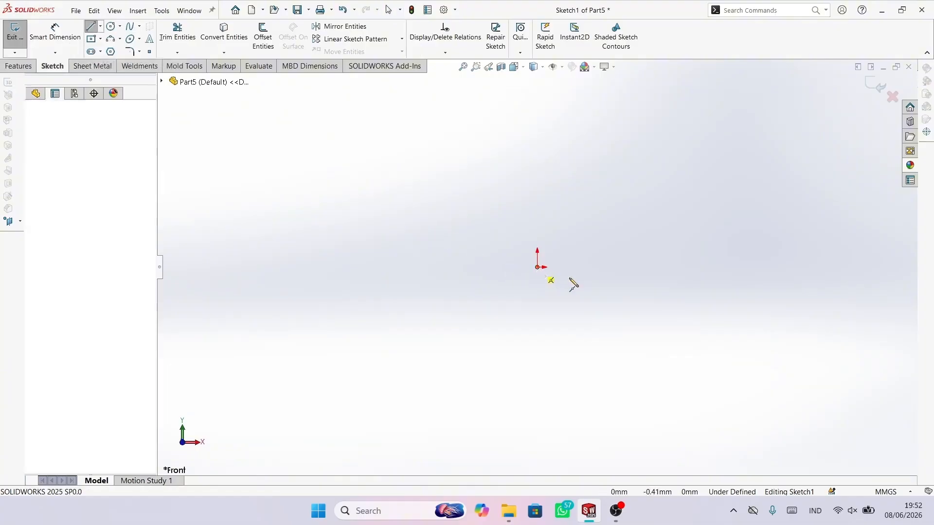
pyautogui.click(616, 267)
pyautogui.rightClick(677, 271)
pyautogui.click(698, 282)
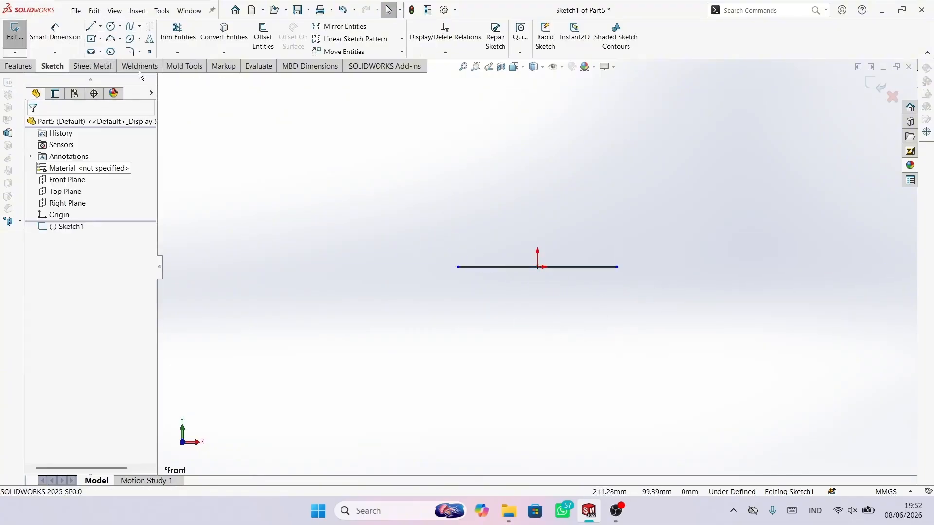
# Step: Dimension the horizontal line's length as 30 mm
pyautogui.press('d')
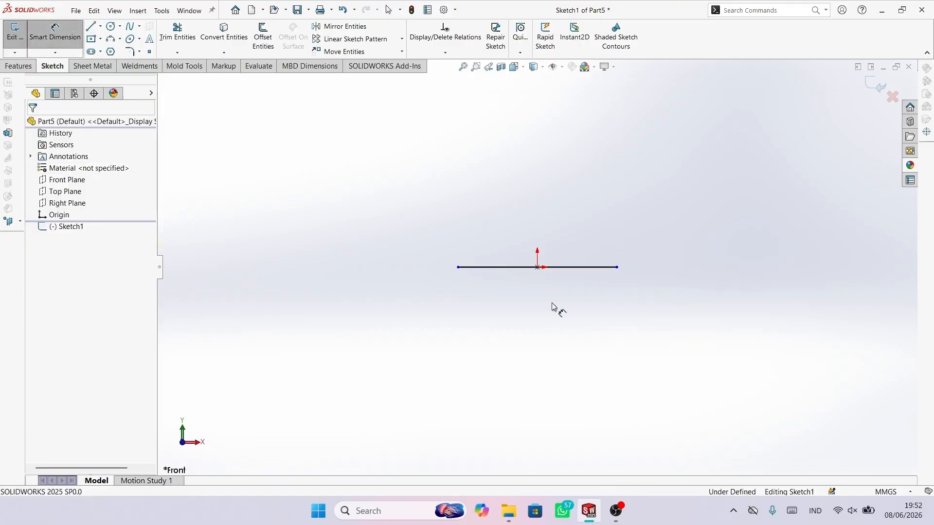
pyautogui.click(547, 272)
pyautogui.click(558, 298)
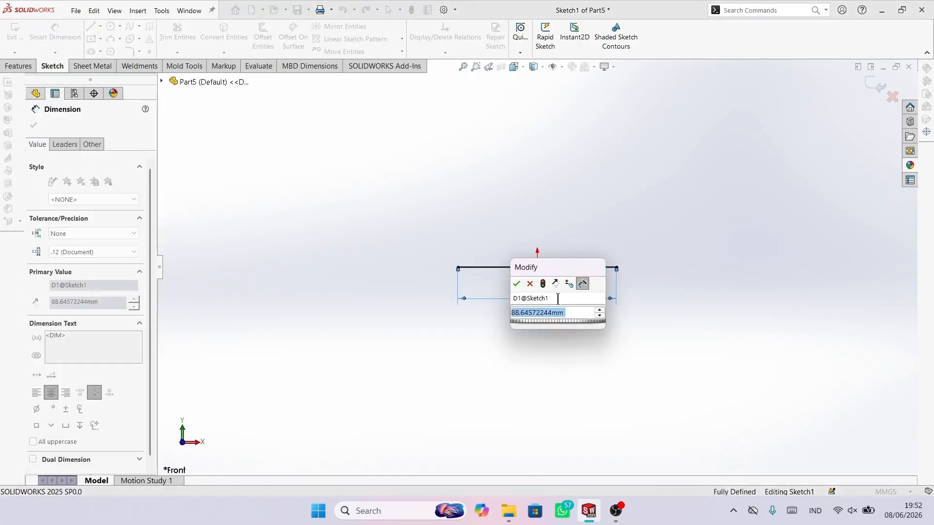
pyautogui.write('30')
pyautogui.press('Return')
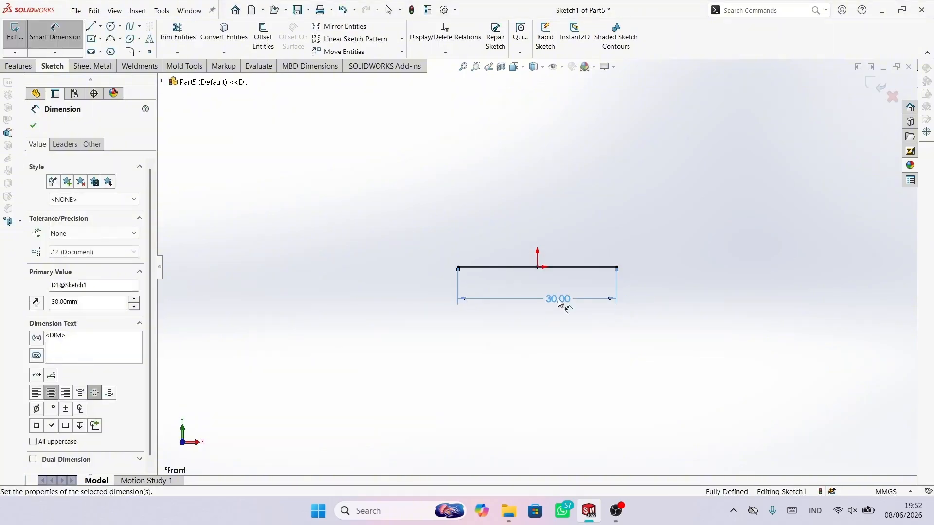
pyautogui.click(39, 128)
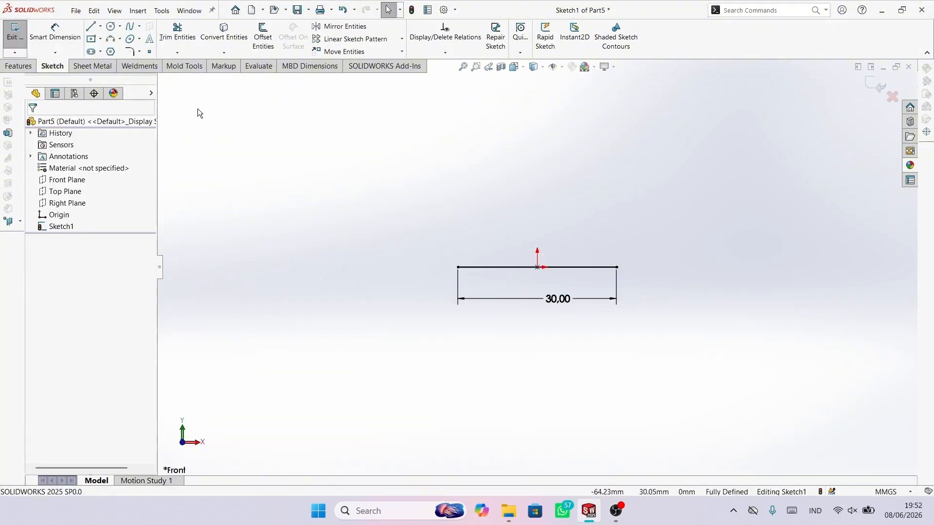
# Step: Sketch a vertical centerline about 39 mm long from the origin upward
pyautogui.click(101, 26)
pyautogui.click(109, 49)
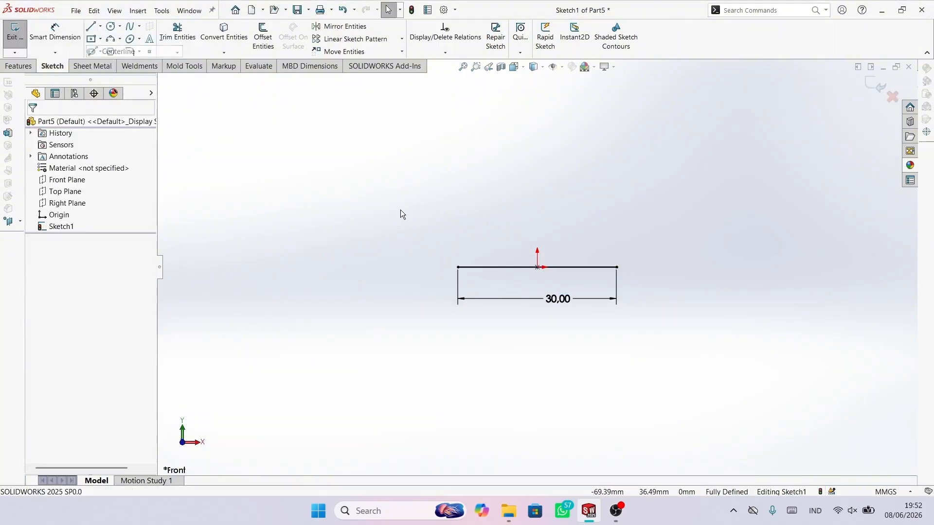
pyautogui.scroll(2, 537, 268)
pyautogui.click(536, 267)
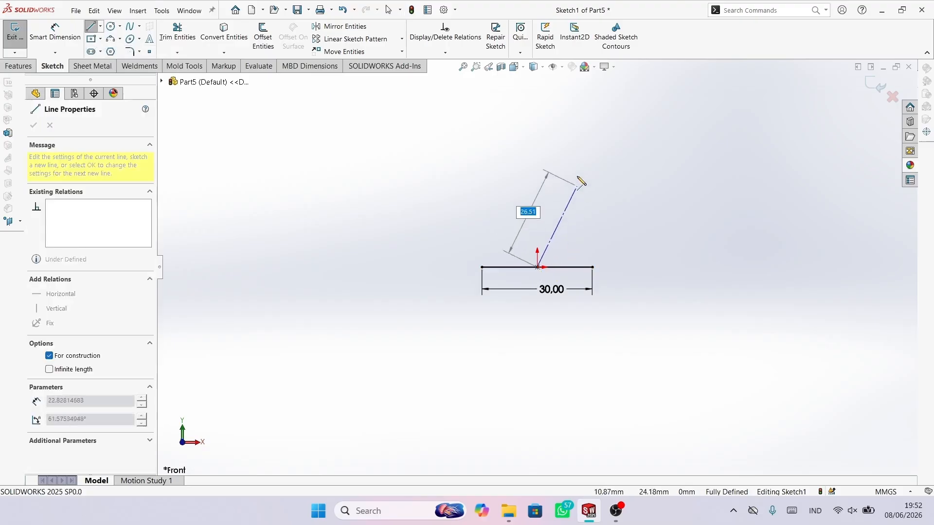
pyautogui.click(537, 125)
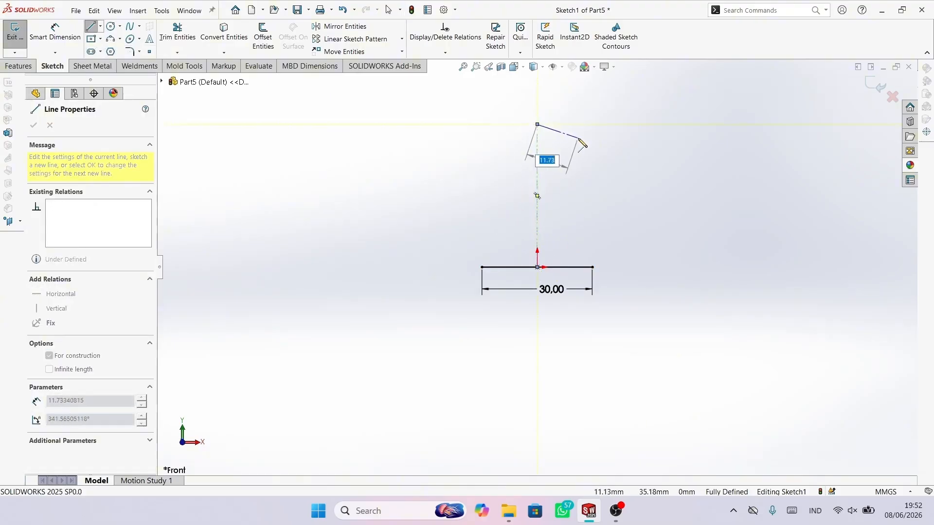
pyautogui.rightClick(579, 145)
pyautogui.click(597, 147)
# Step: Dimension the vertical centerline's length as 51 mm
pyautogui.moveTo(600, 200); pyautogui.dragTo(577, 118, button='right')
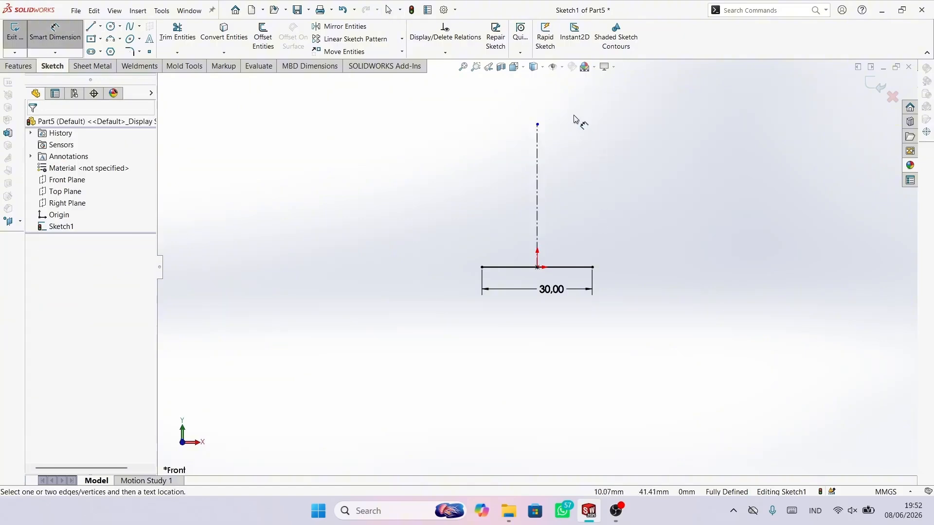
pyautogui.click(537, 160)
pyautogui.click(621, 180)
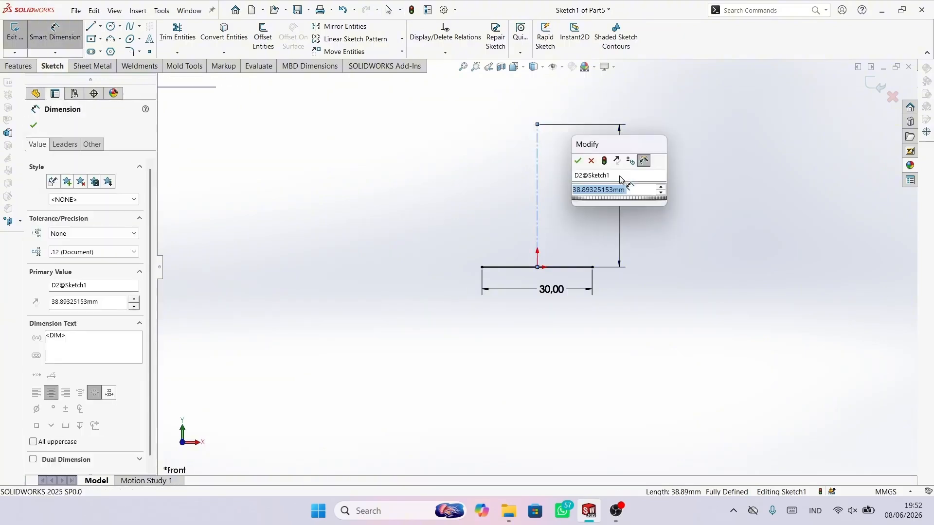
pyautogui.write('51')
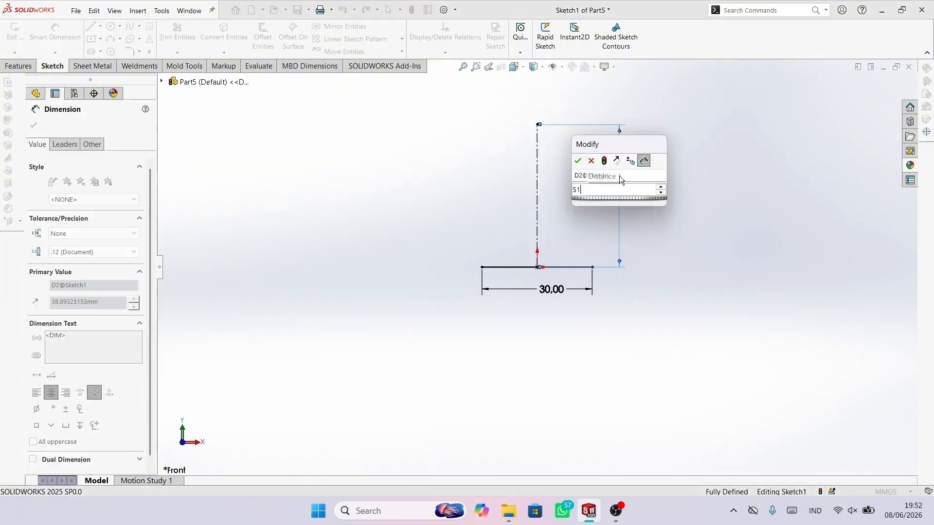
pyautogui.press('Return')
pyautogui.scroll(-3, 570, 213)
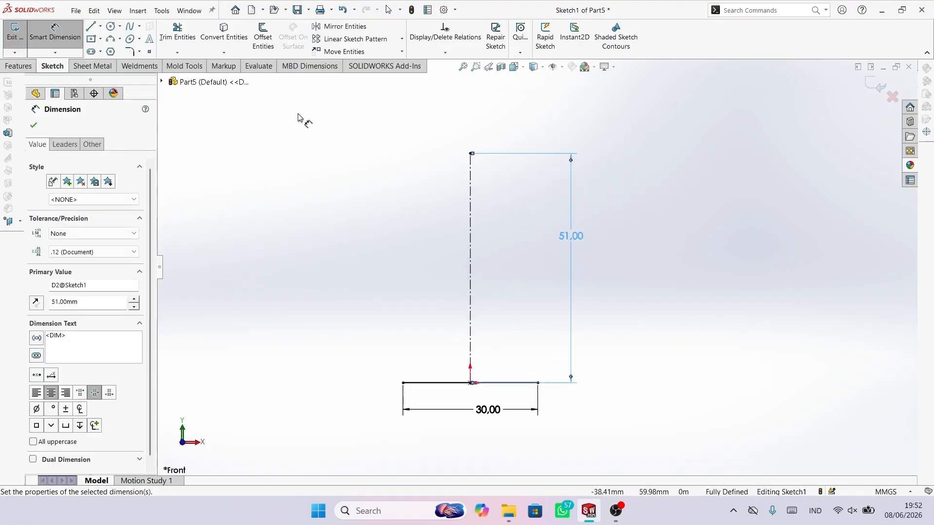
pyautogui.click(33, 126)
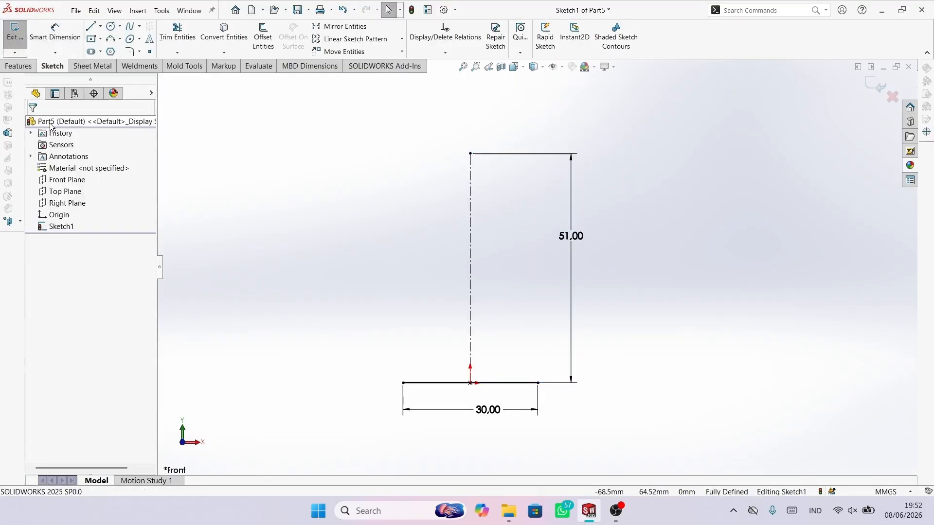
# Step: Sketch a horizontal midpoint line about 22 mm long, centred on the upper end of the vertical centerline
pyautogui.click(102, 27)
pyautogui.click(114, 61)
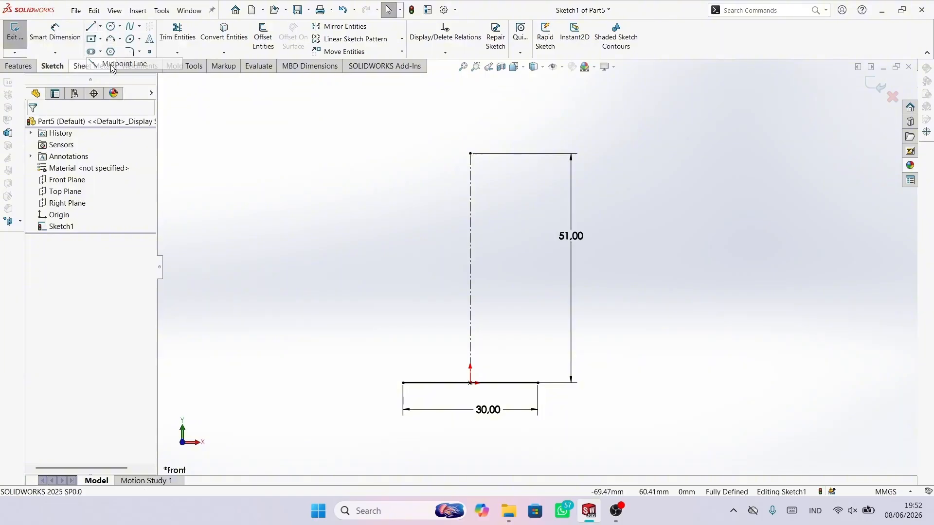
pyautogui.click(469, 154)
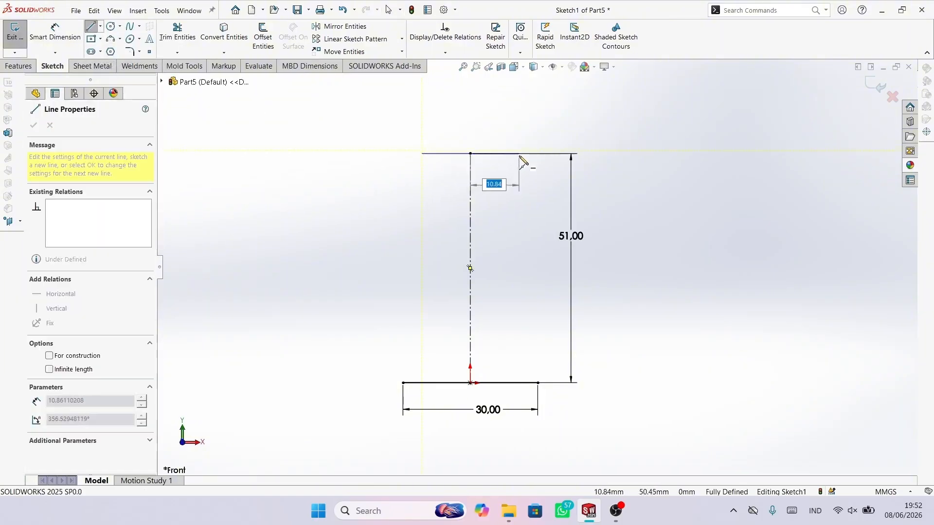
pyautogui.rightClick(561, 164)
pyautogui.click(586, 169)
# Step: Dimension the upper horizontal line's length as 5 mm
pyautogui.press('d')
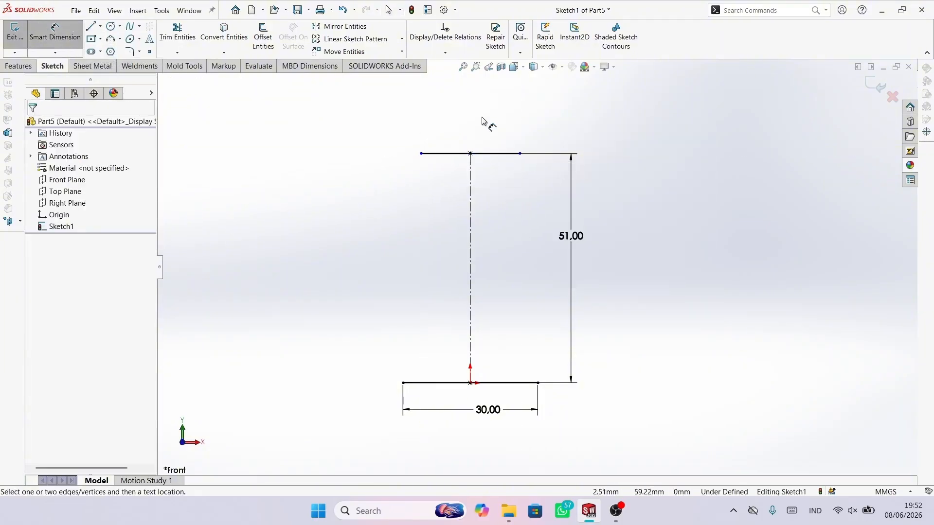
pyautogui.click(492, 154)
pyautogui.click(485, 132)
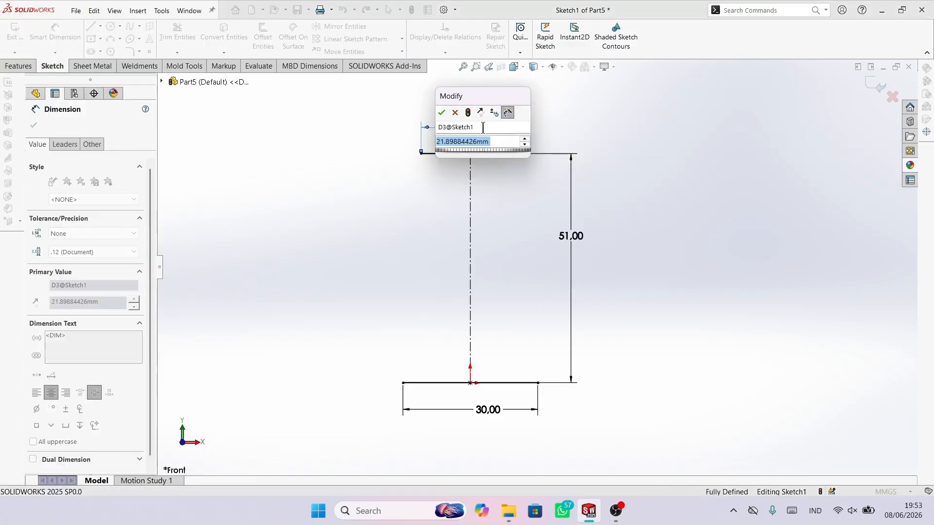
pyautogui.write('5')
pyautogui.press('Return')
pyautogui.scroll(2, 479, 205)
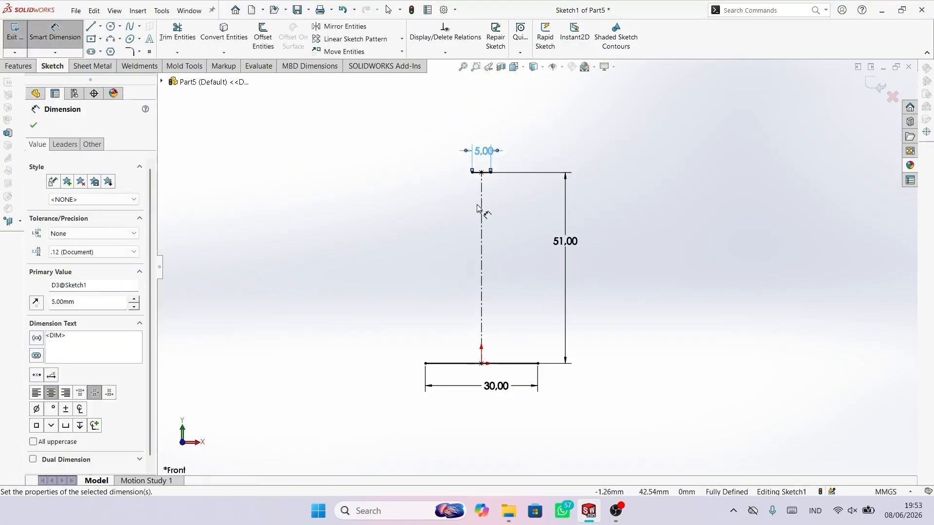
pyautogui.click(532, 211)
pyautogui.scroll(-2, 506, 265)
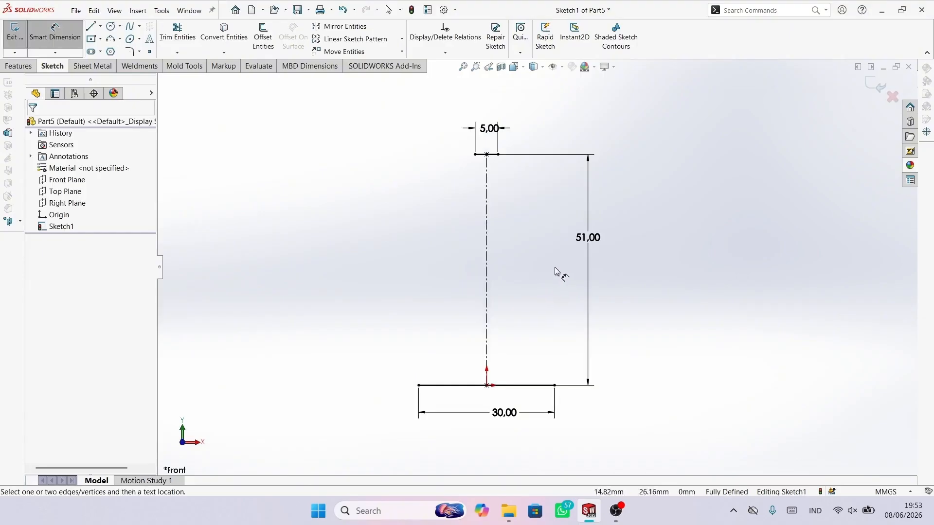
# Step: Sketch a vertical line about 64 mm long upward from the left end of the base line
pyautogui.press('Escape')
pyautogui.press('l')
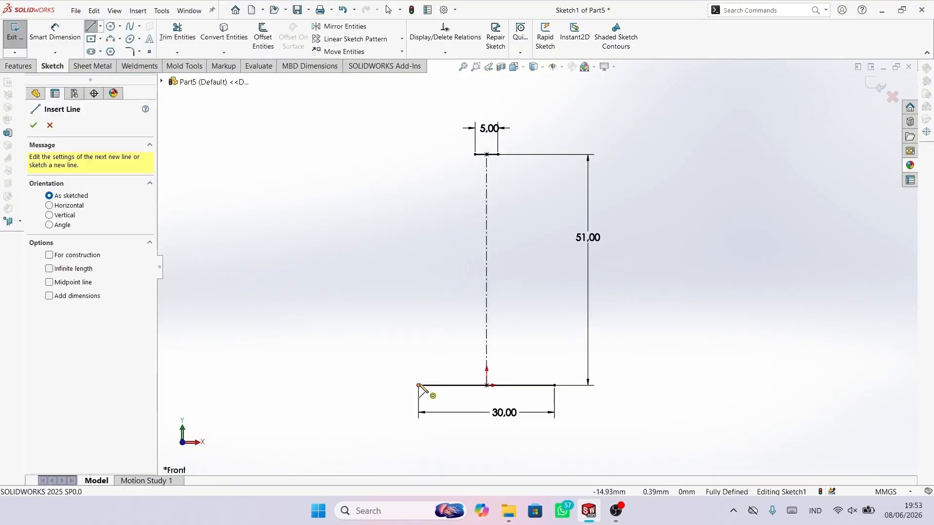
pyautogui.click(418, 386)
pyautogui.scroll(1, 445, 132)
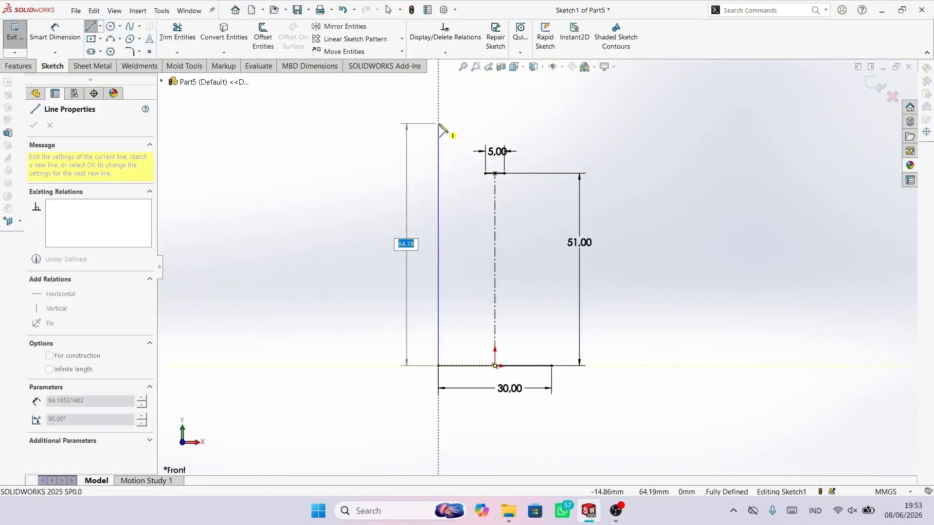
pyautogui.click(439, 125)
pyautogui.rightClick(490, 89)
pyautogui.click(511, 131)
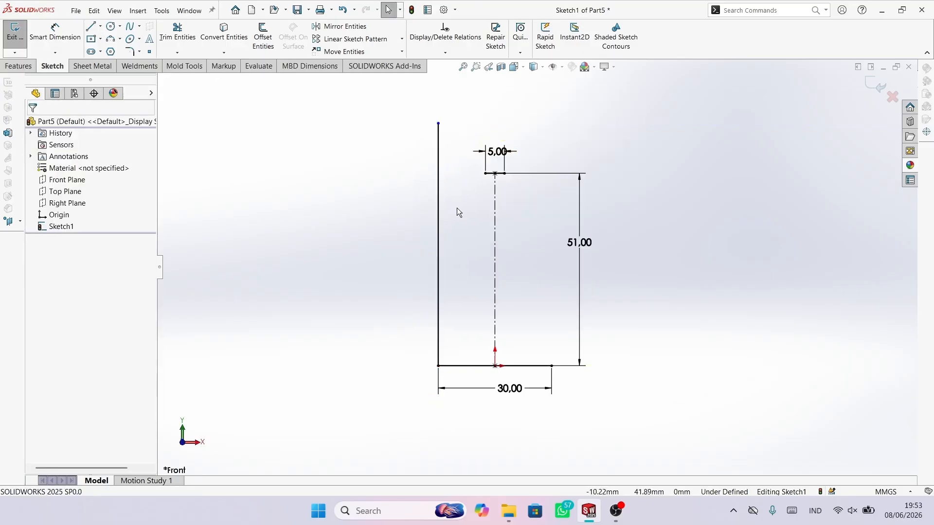
pyautogui.scroll(-1, 457, 208)
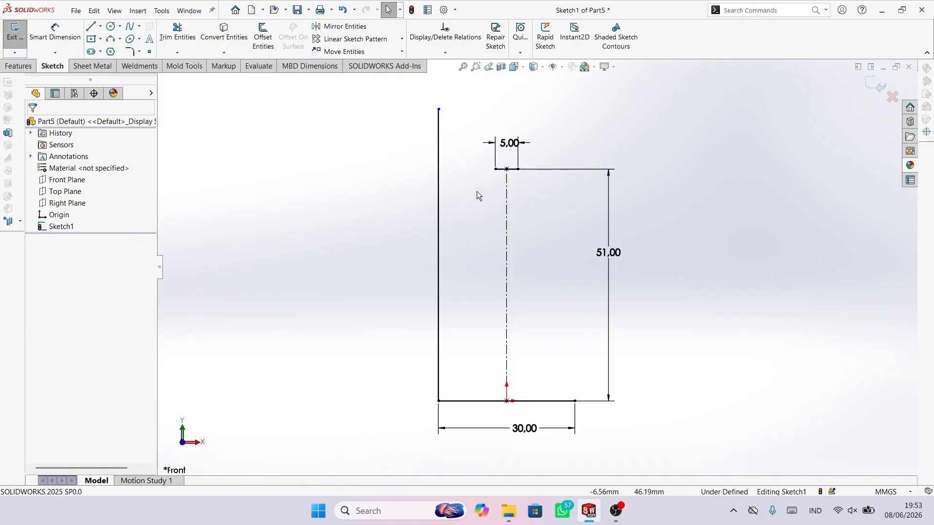
# Step: Set the centerline's length to 41 mm and dimension the left vertical line's length as 51 mm
pyautogui.doubleClick(610, 253)
pyautogui.press('Escape')
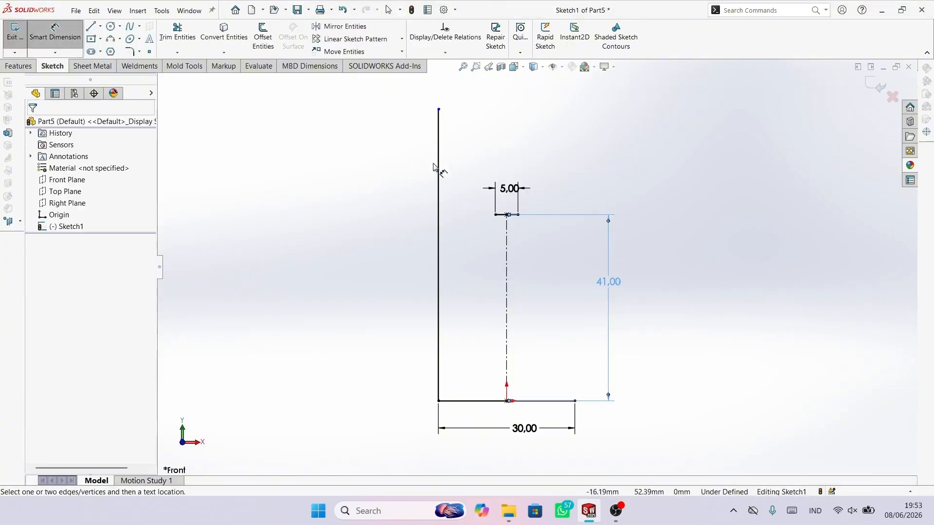
pyautogui.click(438, 177)
pyautogui.click(398, 168)
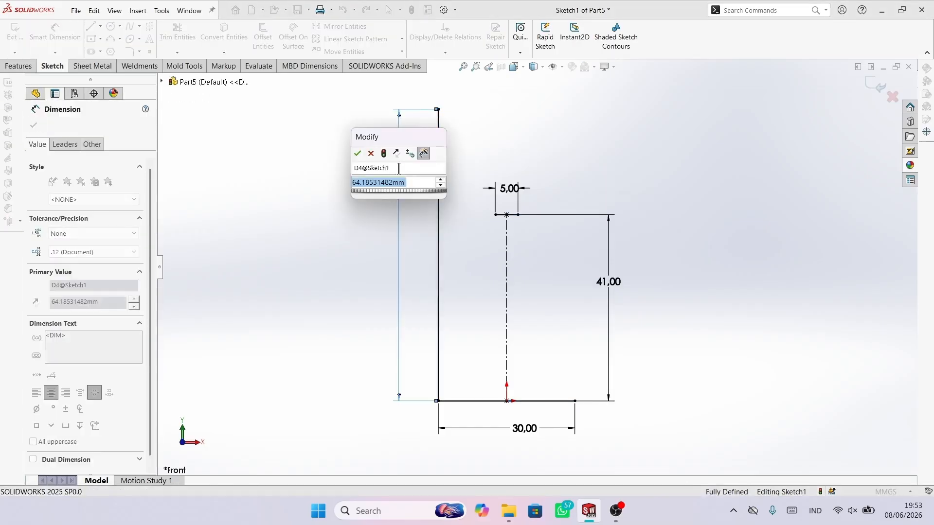
pyautogui.write('51')
pyautogui.press('Return')
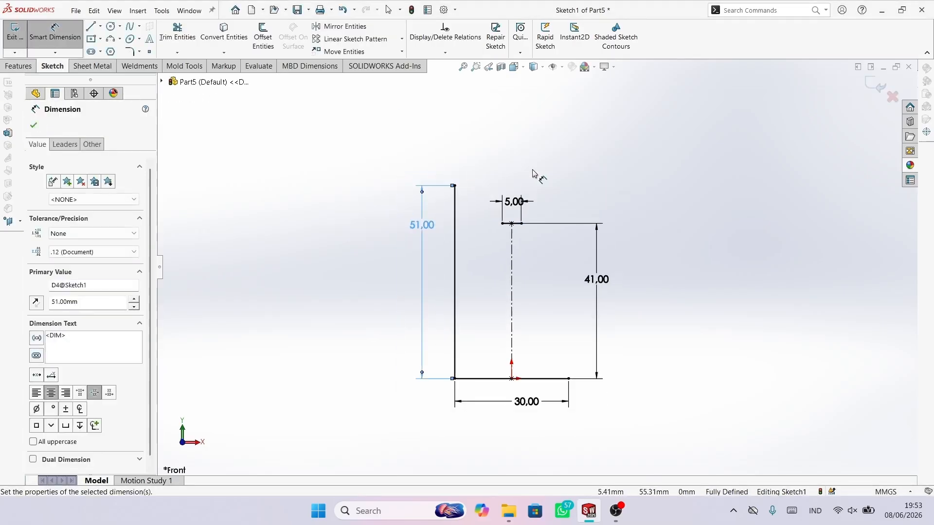
pyautogui.scroll(-2, 528, 173)
# Step: Sketch a slanted line from the left vertical line's upper end to the left end of the 5 mm line
pyautogui.press('l')
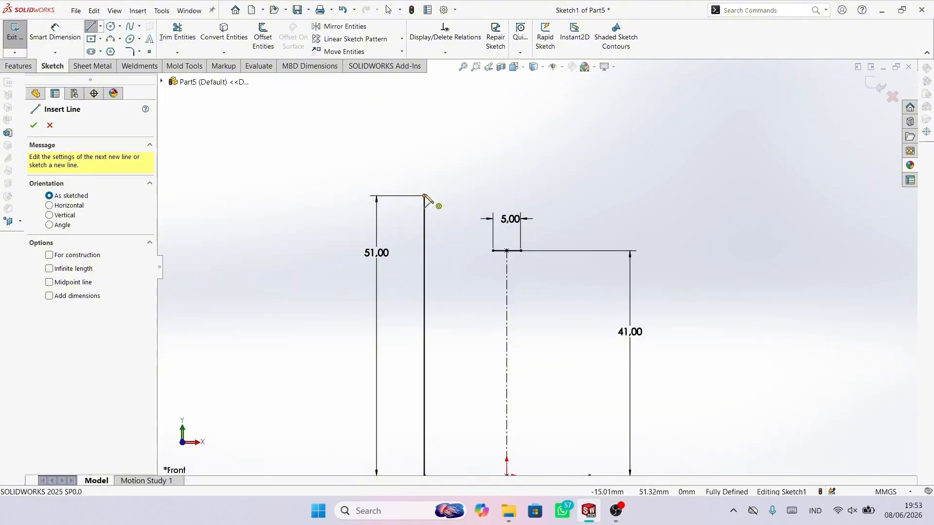
pyautogui.click(424, 196)
pyautogui.click(459, 223)
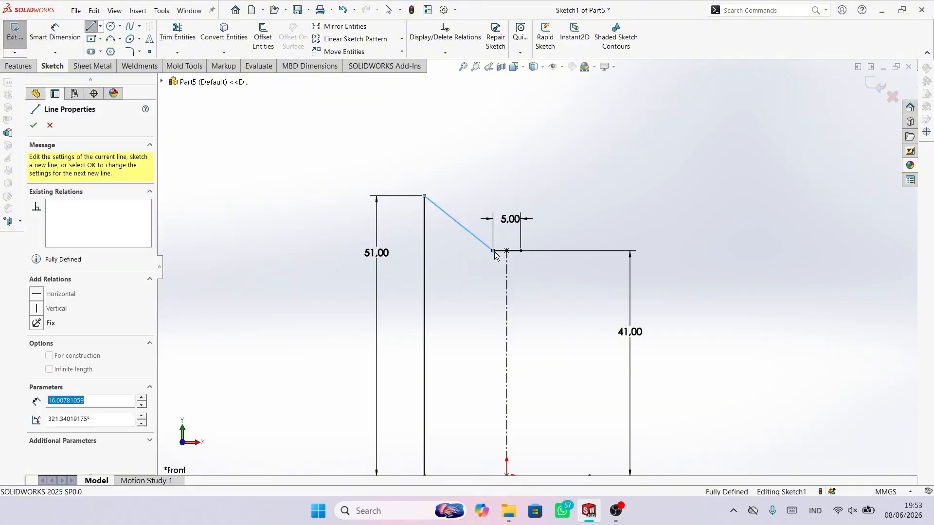
pyautogui.rightClick(460, 179)
pyautogui.click(480, 185)
pyautogui.scroll(2, 568, 280)
pyautogui.scroll(-1, 542, 306)
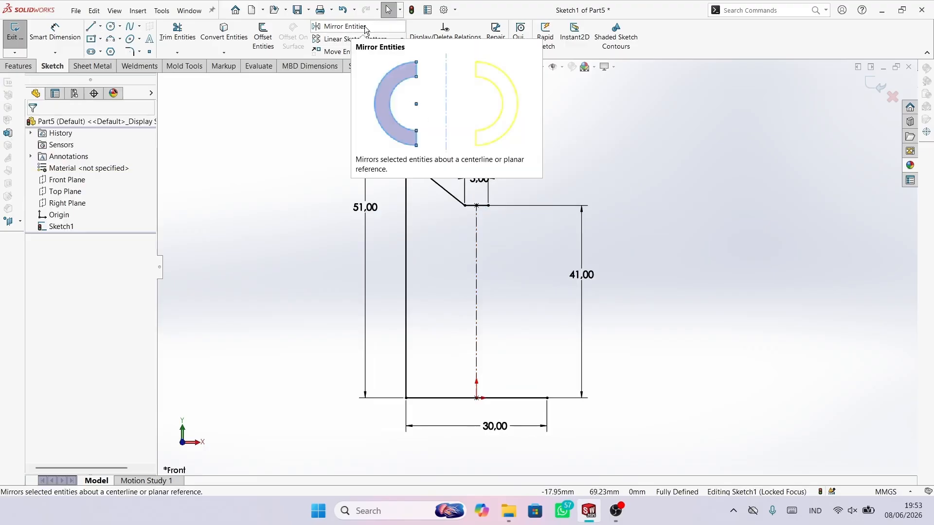
# Step: Mirror the slanted line and the left vertical line about the vertical centerline to close the profile
pyautogui.click(340, 26)
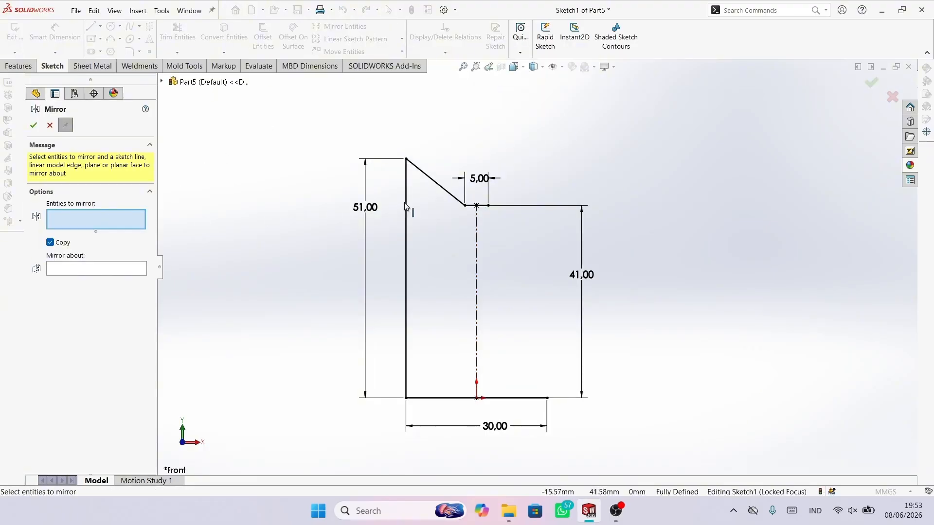
pyautogui.click(436, 183)
pyautogui.click(407, 206)
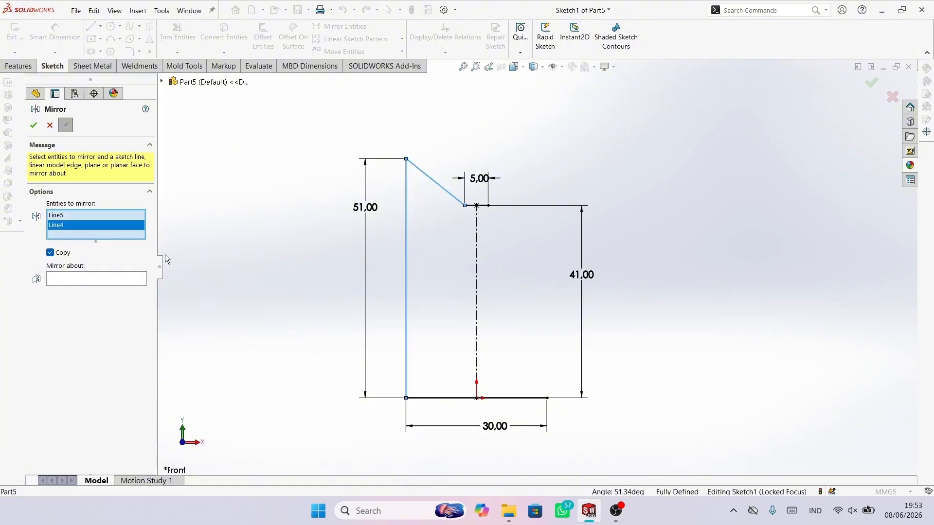
pyautogui.click(102, 282)
pyautogui.click(477, 260)
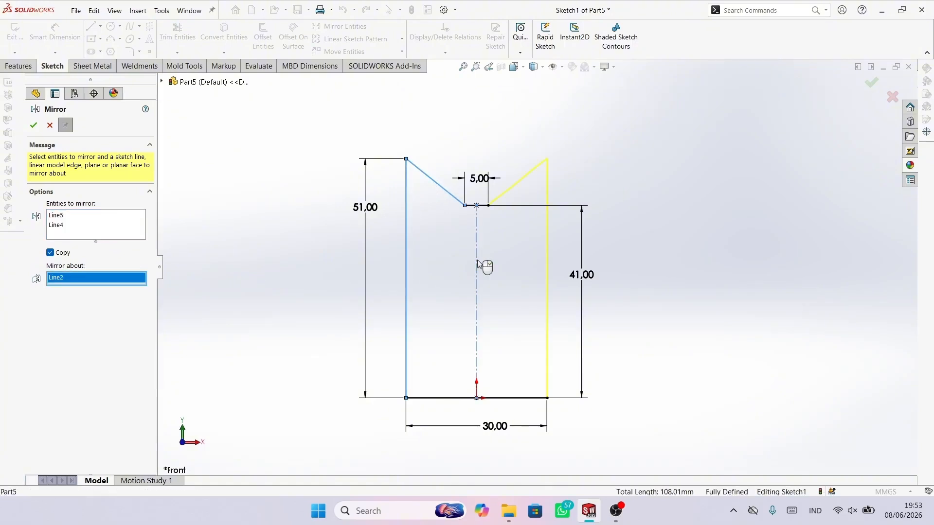
pyautogui.click(33, 125)
pyautogui.click(34, 125)
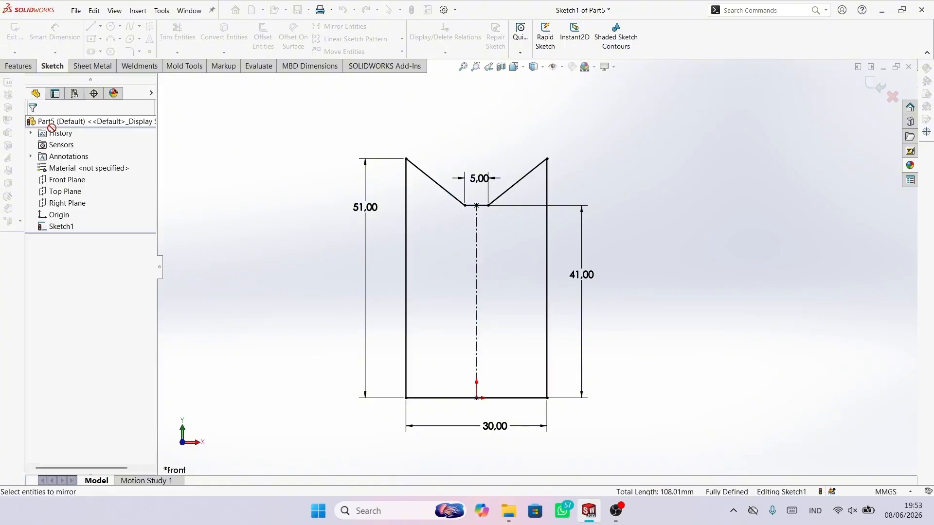
pyautogui.press('z')
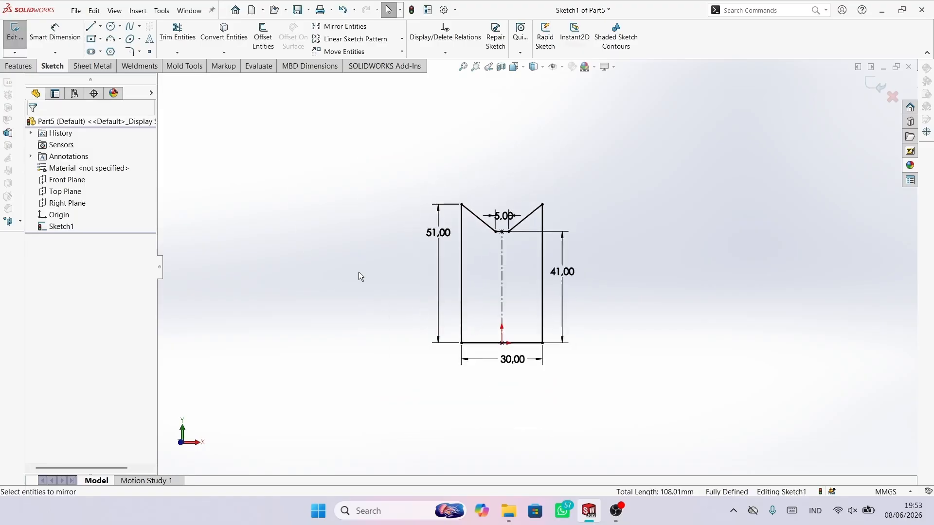
# Step: Revolve the closed profile 360 degrees, using the 30 mm base line as the axis of revolution
pyautogui.click(19, 66)
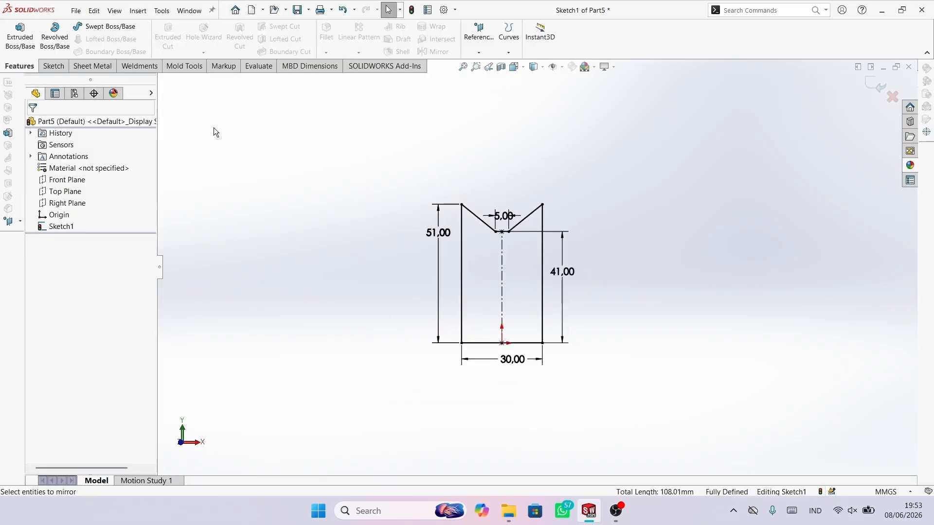
pyautogui.click(54, 36)
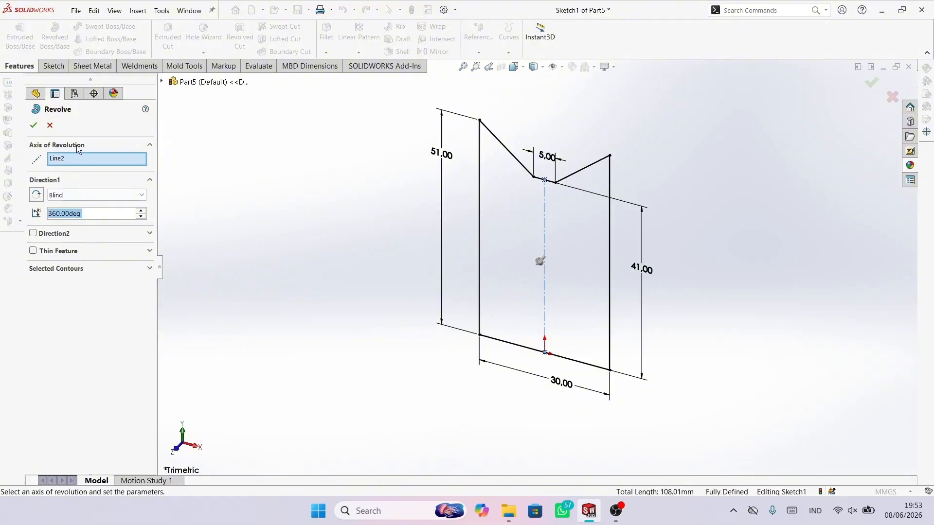
pyautogui.rightClick(114, 161)
pyautogui.click(141, 167)
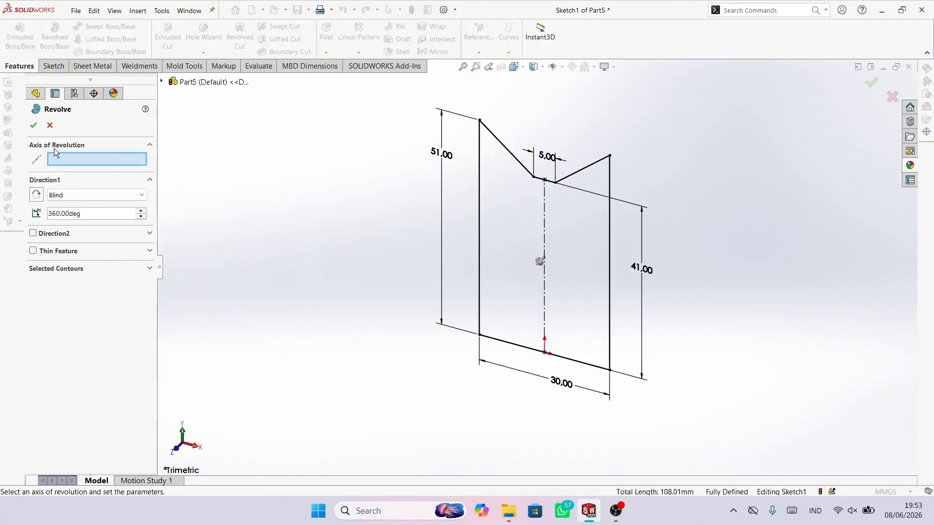
pyautogui.click(503, 345)
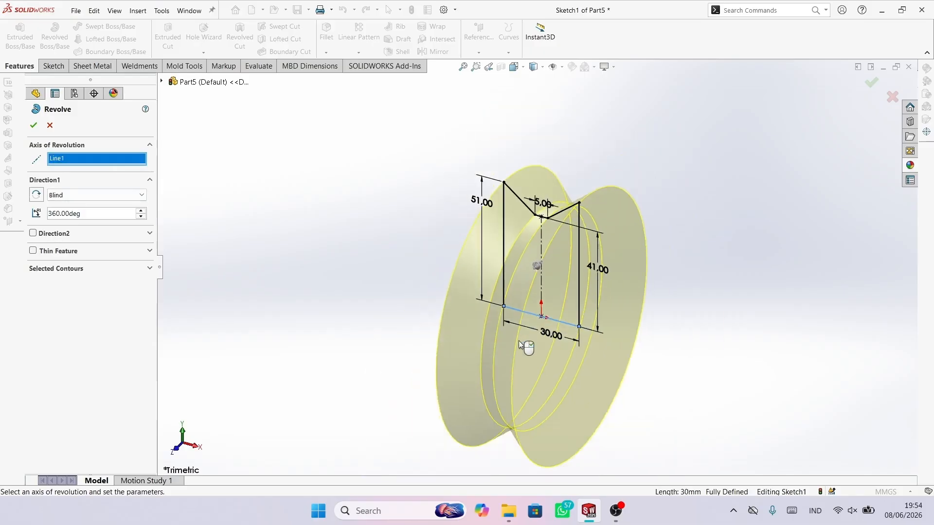
pyautogui.click(32, 126)
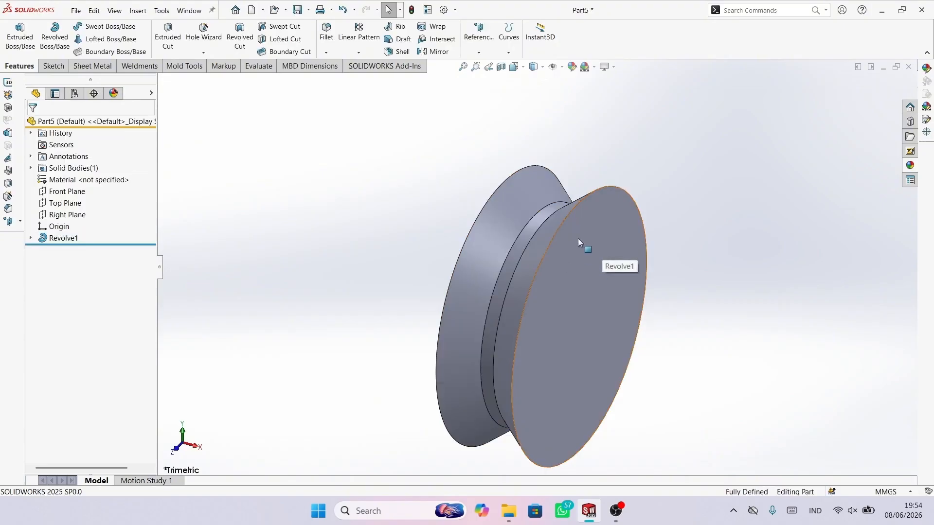
# Step: Start a sketch on the revolved body's flat end face and draw a circle about 31 mm in diameter centred on the origin
pyautogui.click(608, 288)
pyautogui.click(652, 263)
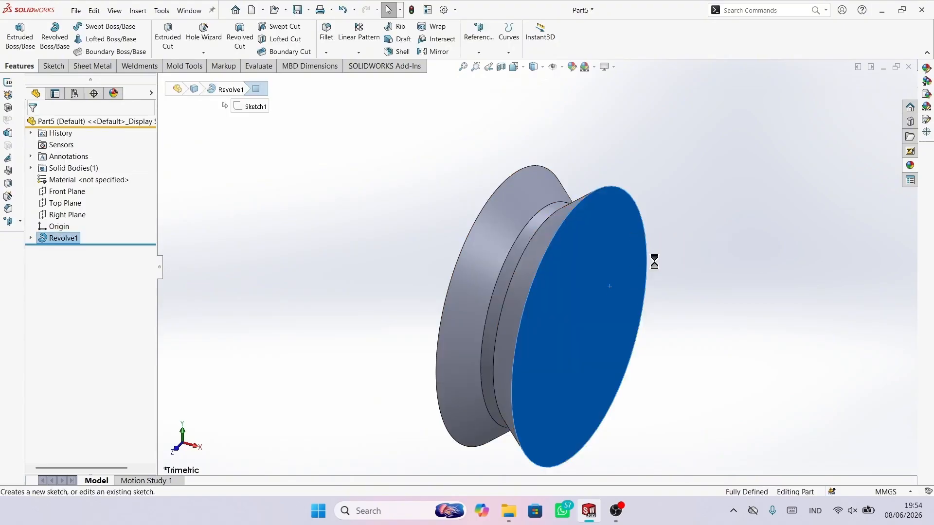
pyautogui.click(344, 199)
pyautogui.click(110, 27)
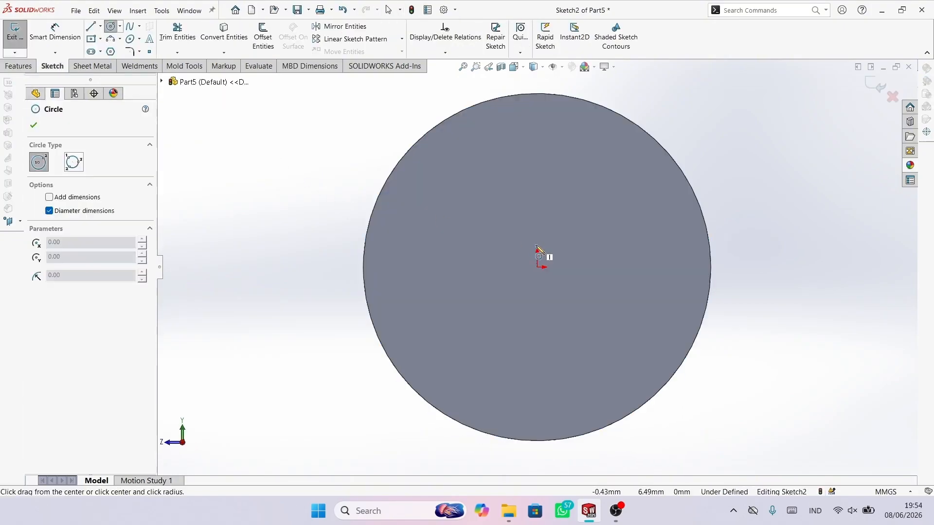
pyautogui.click(536, 267)
pyautogui.click(564, 313)
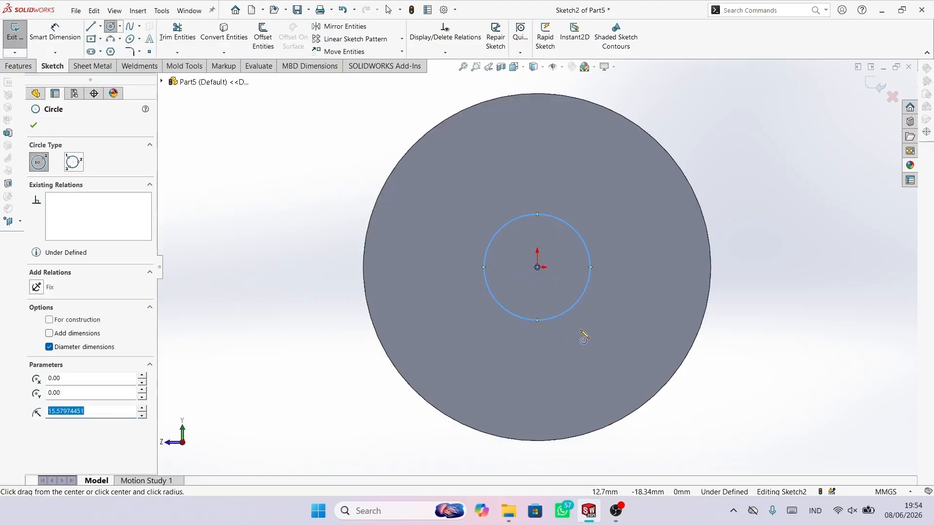
# Step: Dimension the circle's diameter as 24 mm
pyautogui.moveTo(580, 331); pyautogui.dragTo(611, 189, button='right')
pyautogui.click(590, 254)
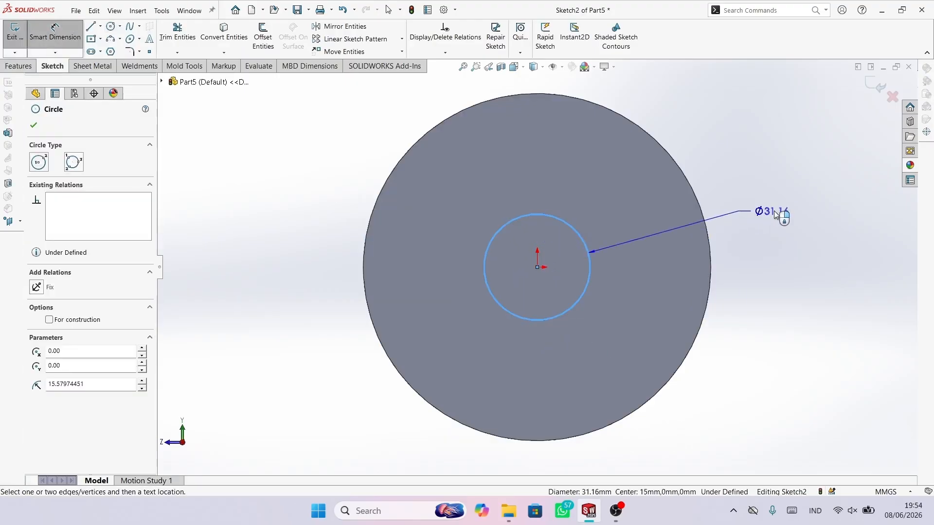
pyautogui.click(782, 218)
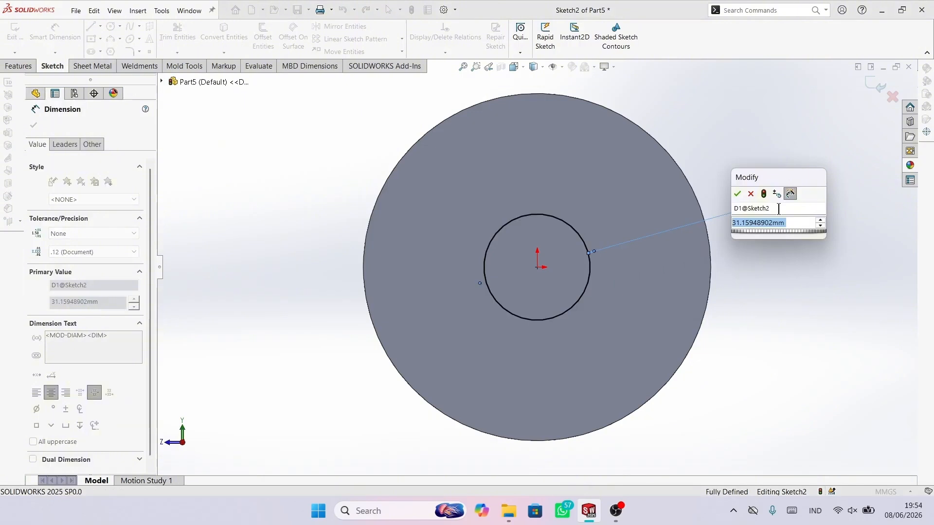
pyautogui.write('24')
pyautogui.press('Return')
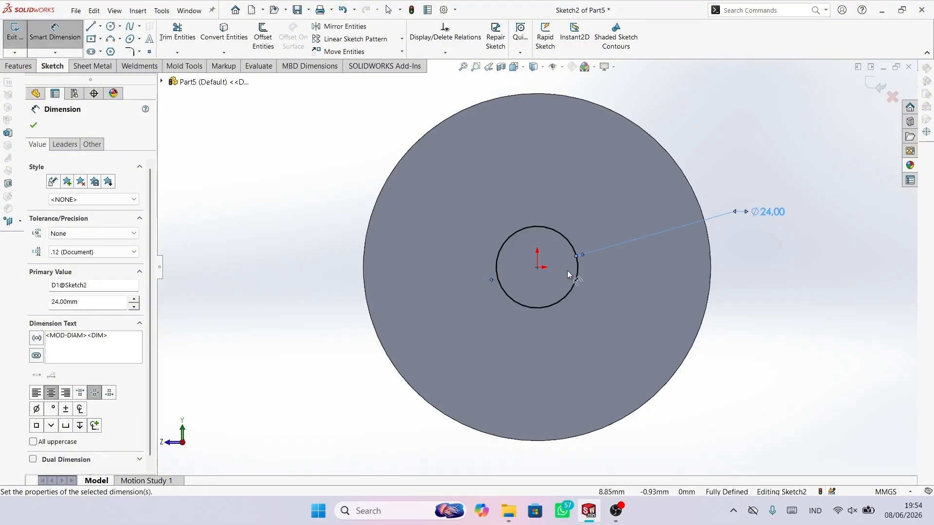
pyautogui.scroll(-2, 583, 262)
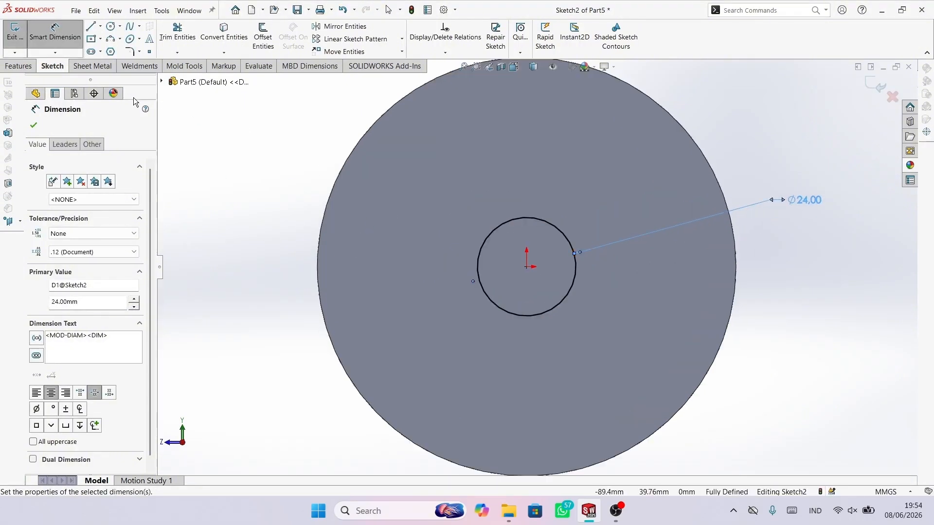
# Step: Draw a circle about 17 mm in diameter directly above the 24 mm circle, vertically aligned with the origin
pyautogui.click(31, 70)
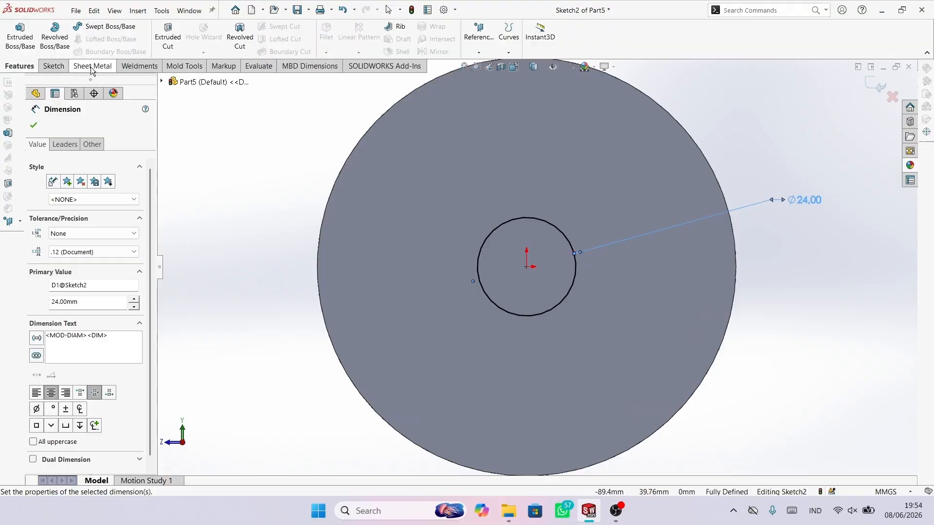
pyautogui.click(54, 66)
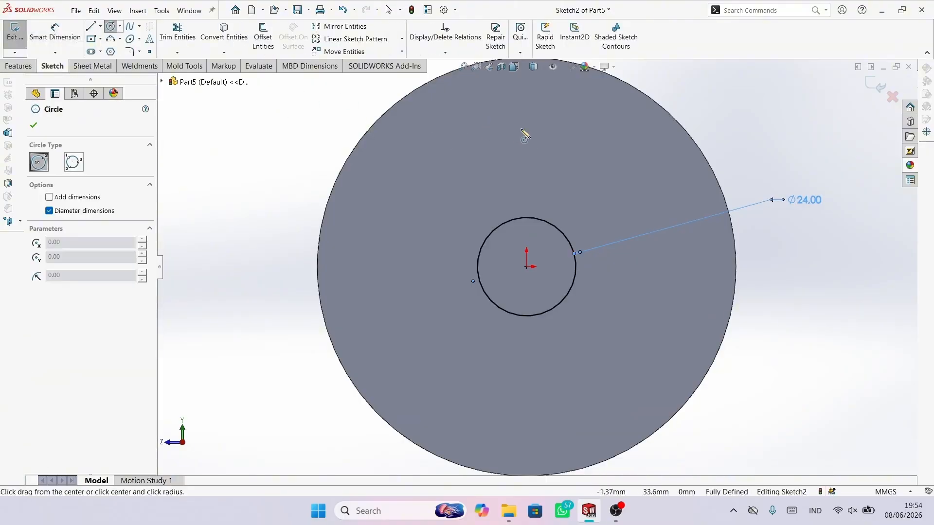
pyautogui.click(526, 156)
pyautogui.click(548, 190)
pyautogui.rightClick(574, 184)
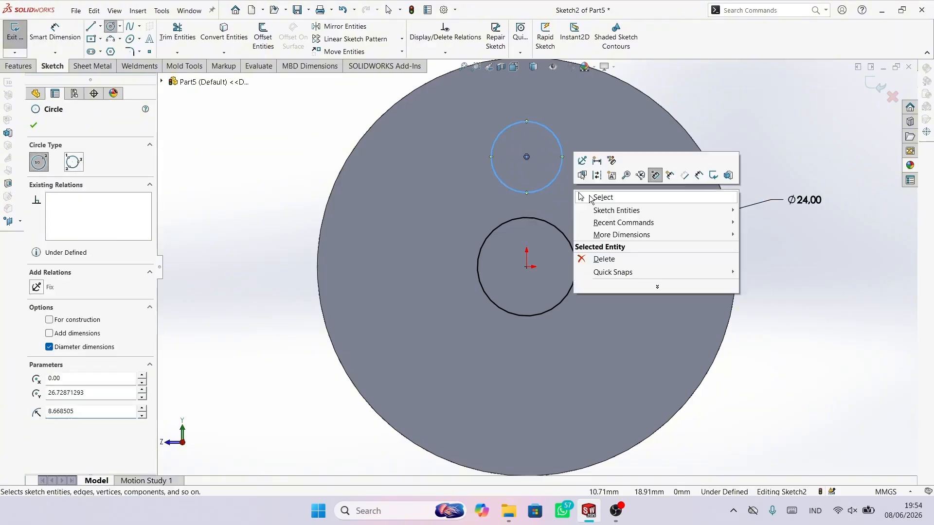
pyautogui.click(599, 197)
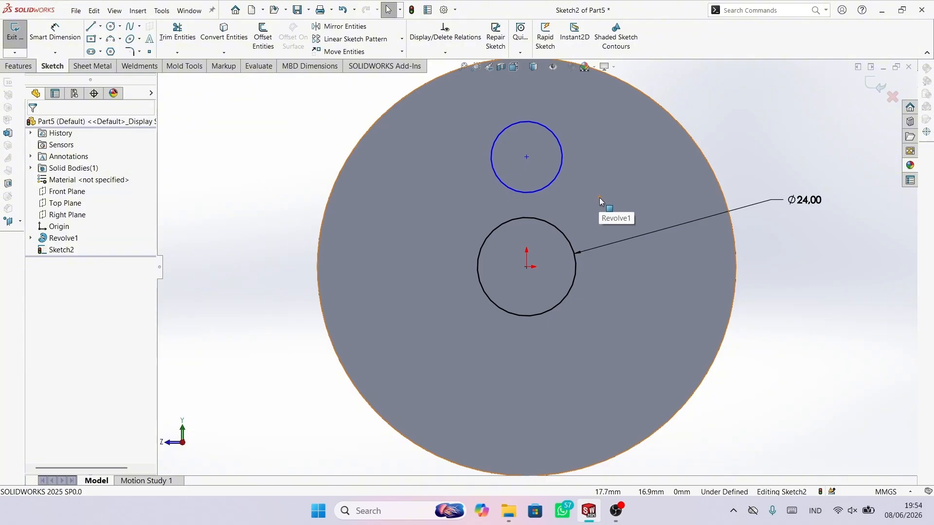
# Step: Dimension the upper circle's diameter as 15 mm
pyautogui.moveTo(599, 198); pyautogui.dragTo(569, 99, button='right')
pyautogui.click(561, 143)
pyautogui.click(781, 111)
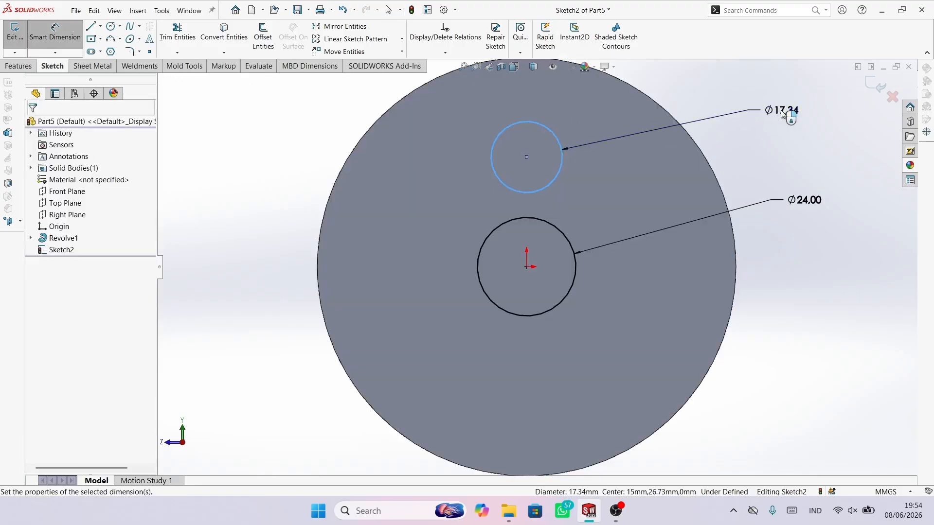
pyautogui.write('15')
pyautogui.press('Return')
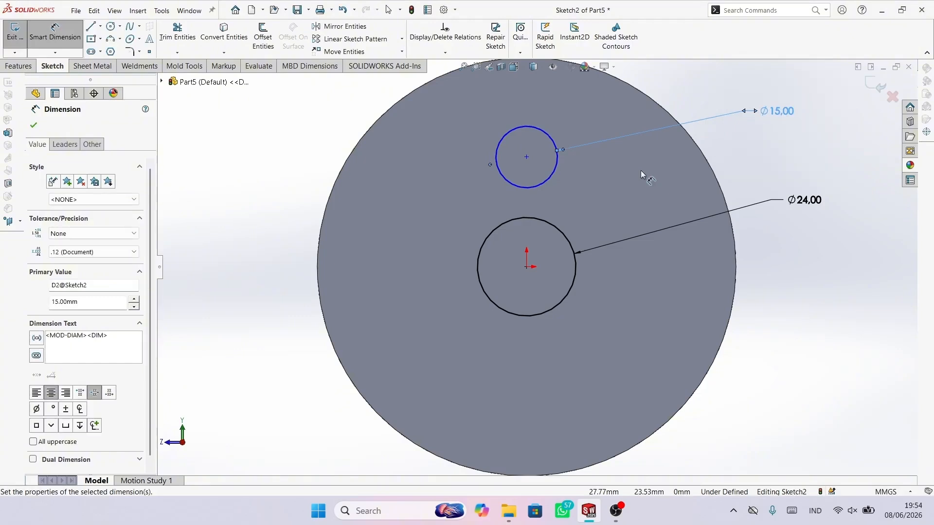
# Step: Dimension the vertical distance from the origin to the small circle's centre as 25 mm
pyautogui.click(527, 158)
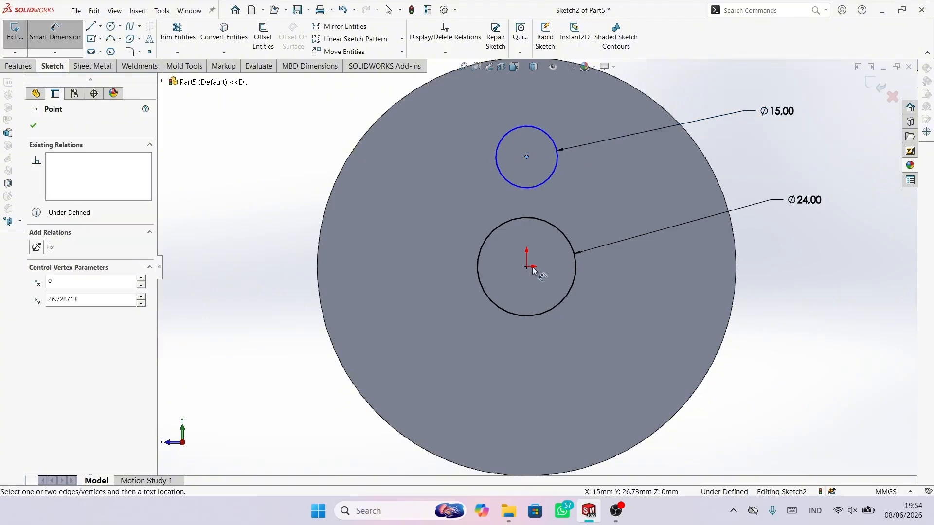
pyautogui.click(527, 267)
pyautogui.click(759, 241)
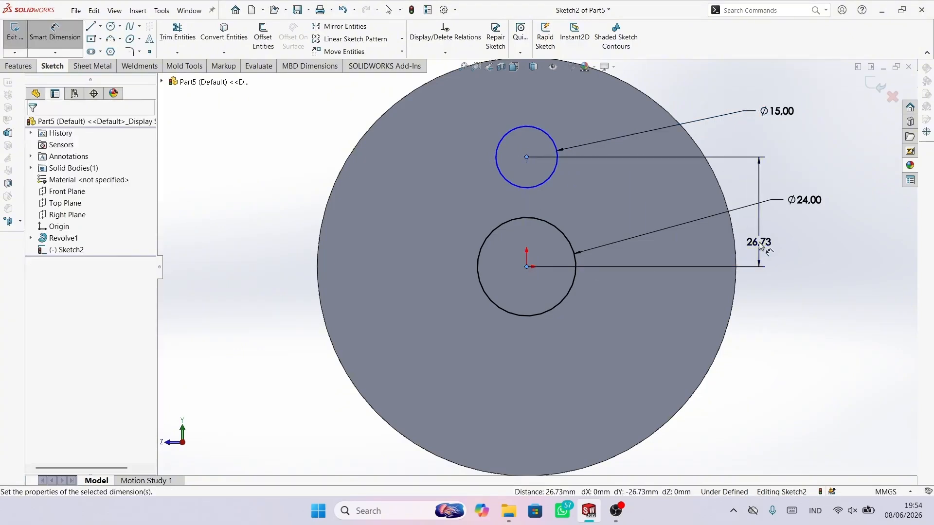
pyautogui.write('25')
pyautogui.press('Return')
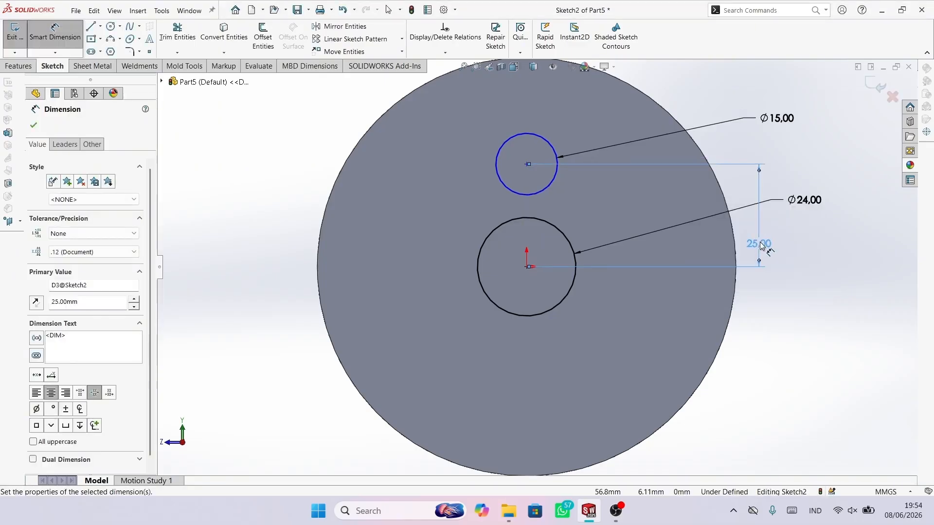
pyautogui.click(33, 128)
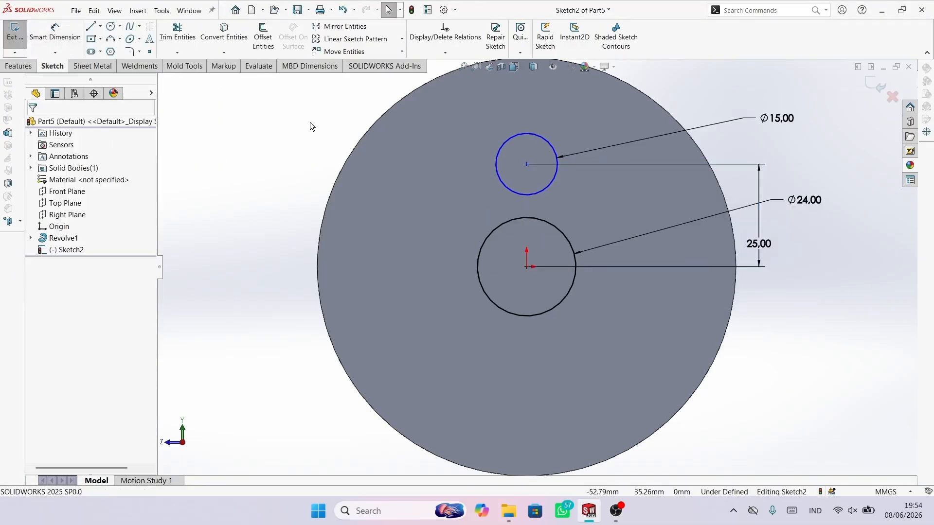
# Step: Create a circular sketch pattern of the 15 mm circle about the origin with 4 equally spaced instances over 360 degrees
pyautogui.click(401, 39)
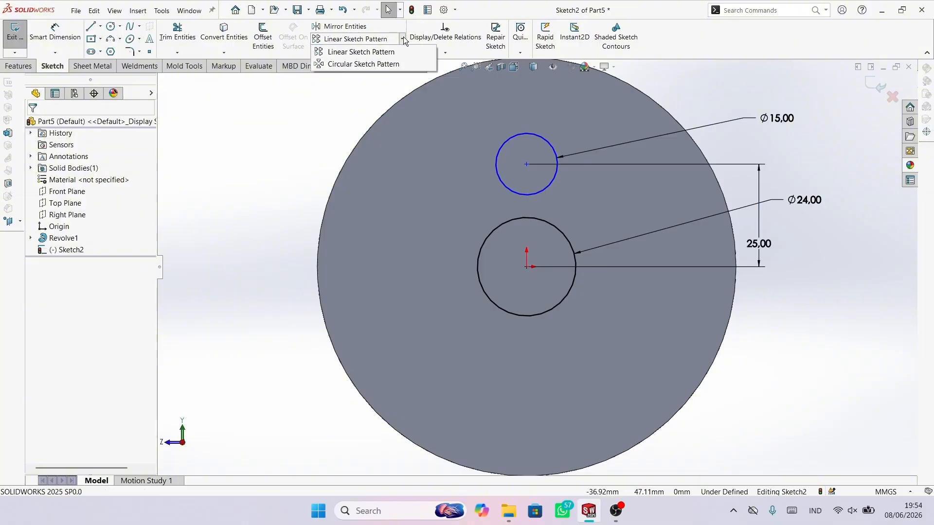
pyautogui.click(355, 64)
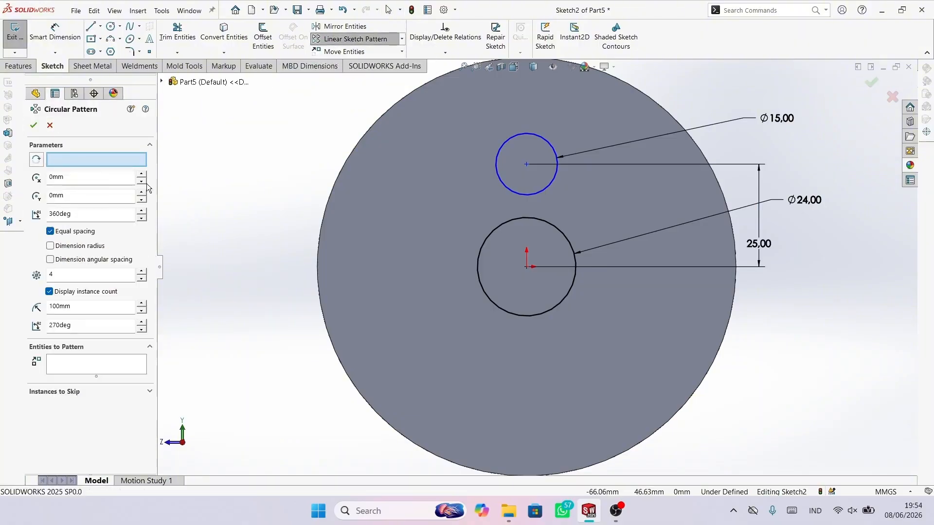
pyautogui.click(527, 268)
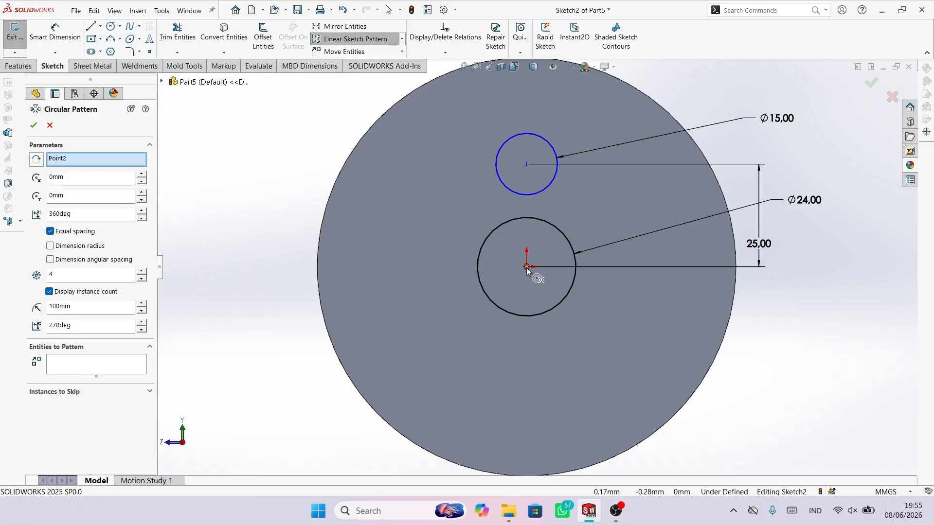
pyautogui.click(82, 364)
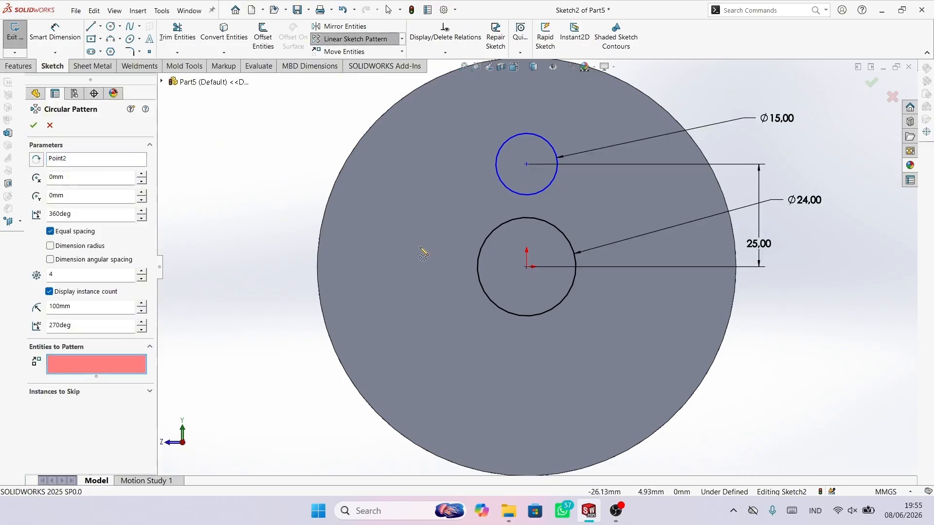
pyautogui.click(496, 174)
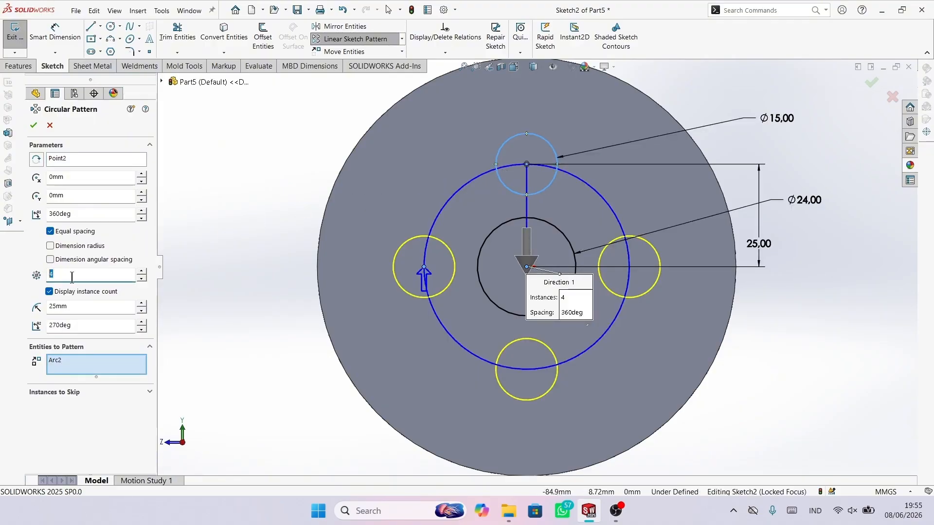
pyautogui.click(34, 125)
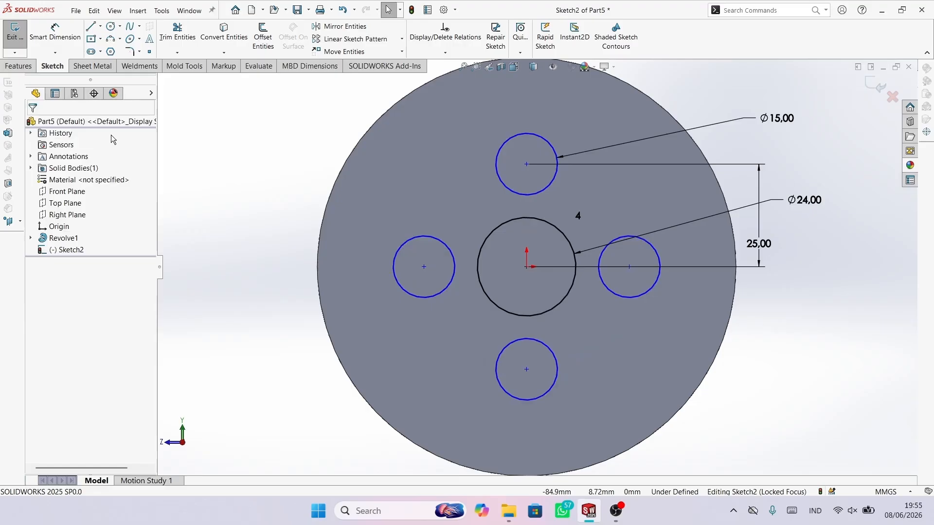
# Step: Extrude-cut the centre circle and the four patterned circles with the Through All end condition
pyautogui.click(19, 69)
pyautogui.click(168, 37)
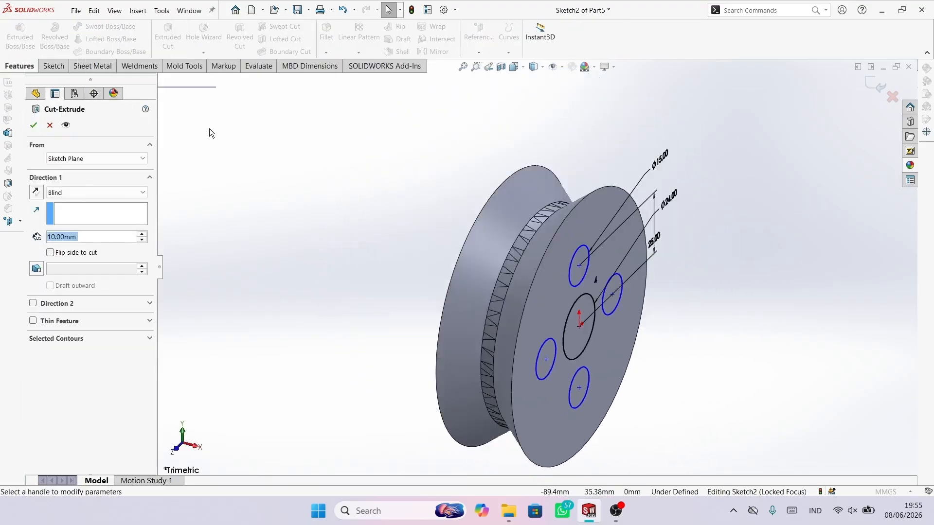
pyautogui.click(102, 194)
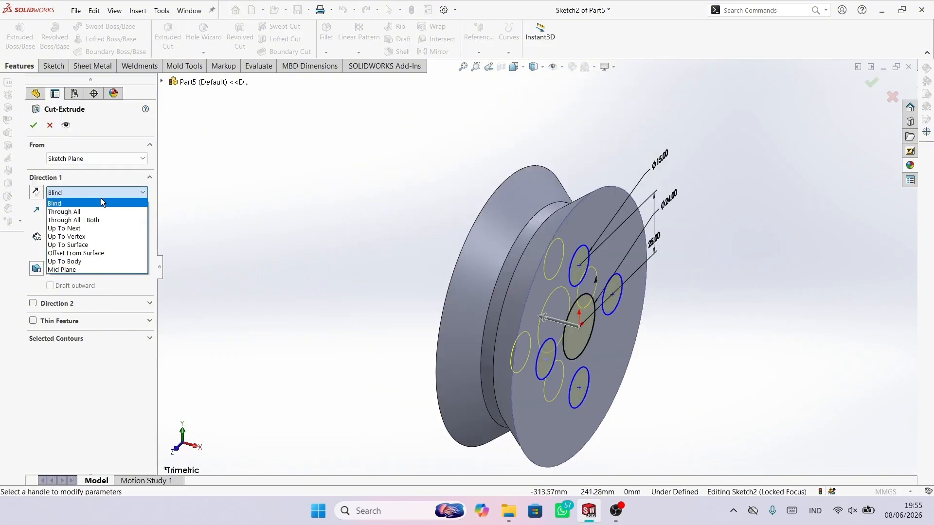
pyautogui.click(83, 211)
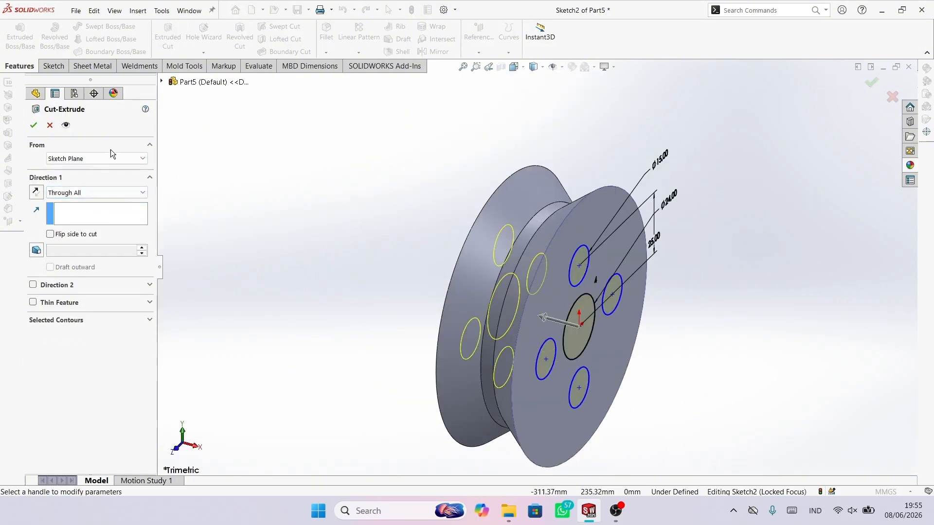
pyautogui.click(35, 126)
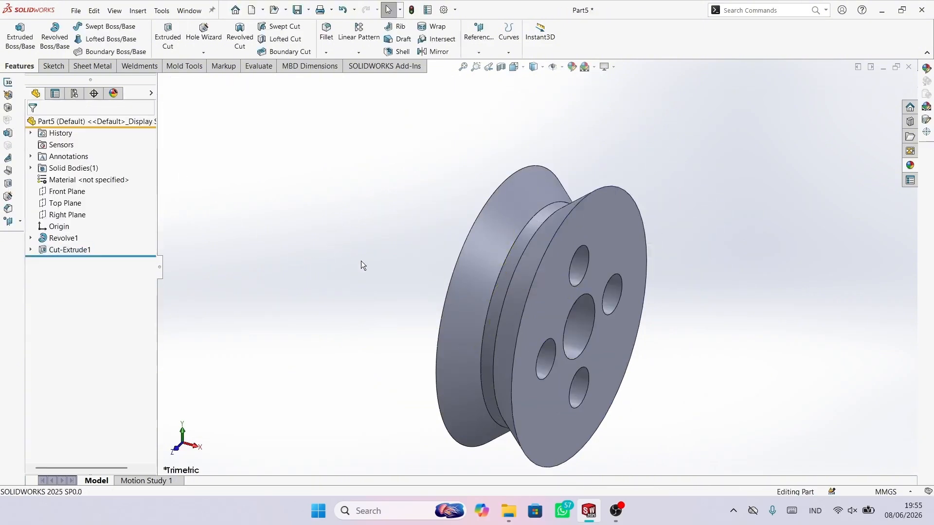
# Step: Apply a medium green colour from the standard swatches to the whole part and show it in isometric view
pyautogui.moveTo(408, 277); pyautogui.dragTo(419, 311, button='middle')
pyautogui.scroll(-5, 556, 256)
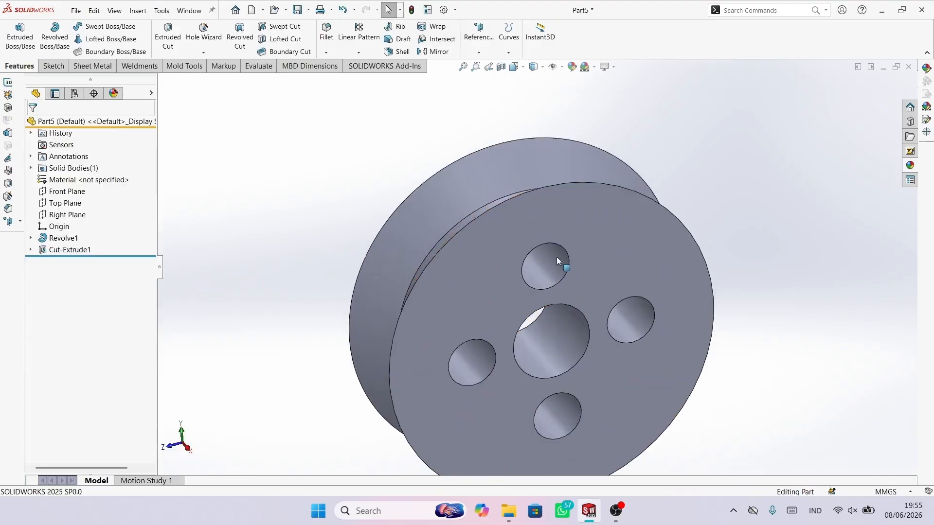
pyautogui.scroll(3, 578, 263)
pyautogui.moveTo(579, 263); pyautogui.dragTo(617, 268, button='middle')
pyautogui.rightClick(620, 255)
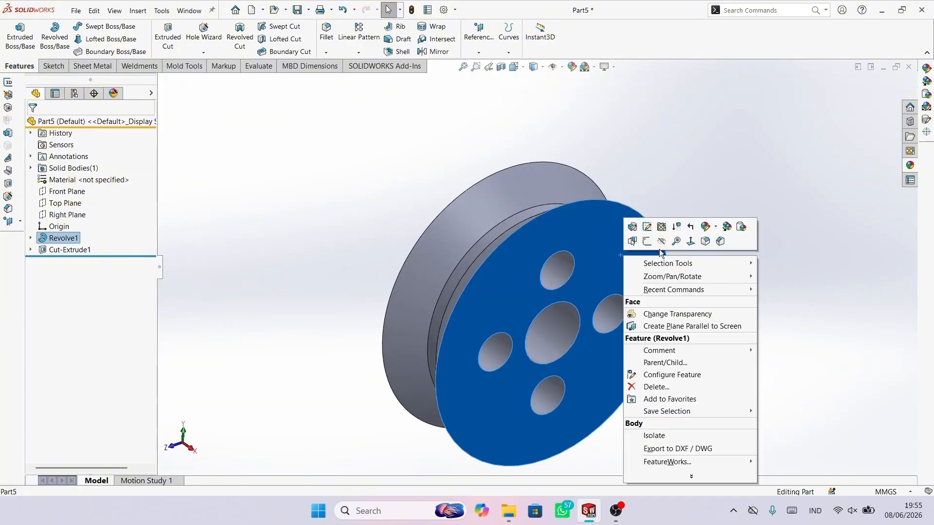
pyautogui.click(718, 228)
pyautogui.click(724, 280)
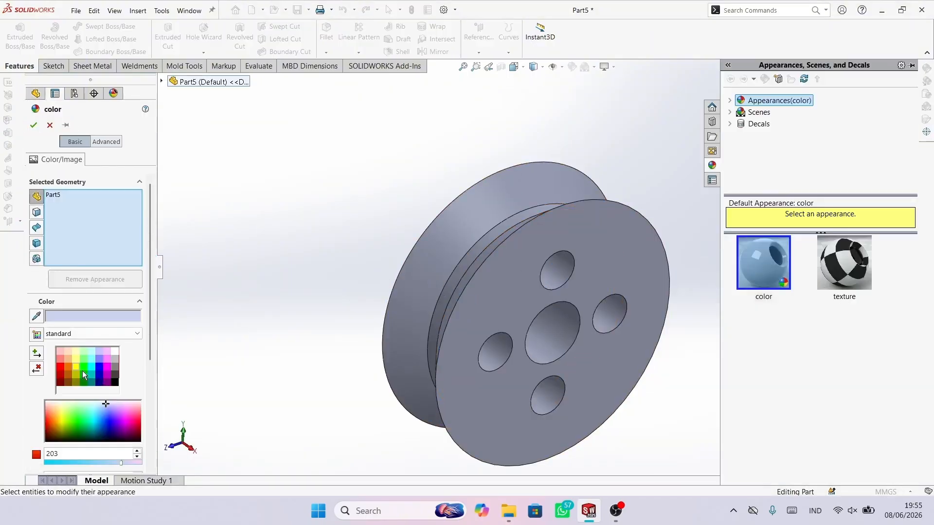
pyautogui.click(82, 367)
pyautogui.click(83, 373)
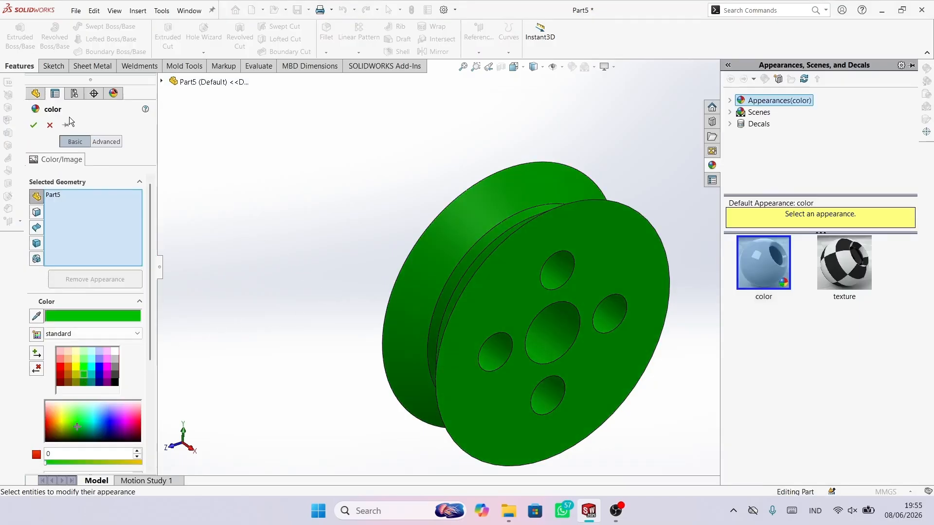
pyautogui.click(35, 125)
pyautogui.press('space')
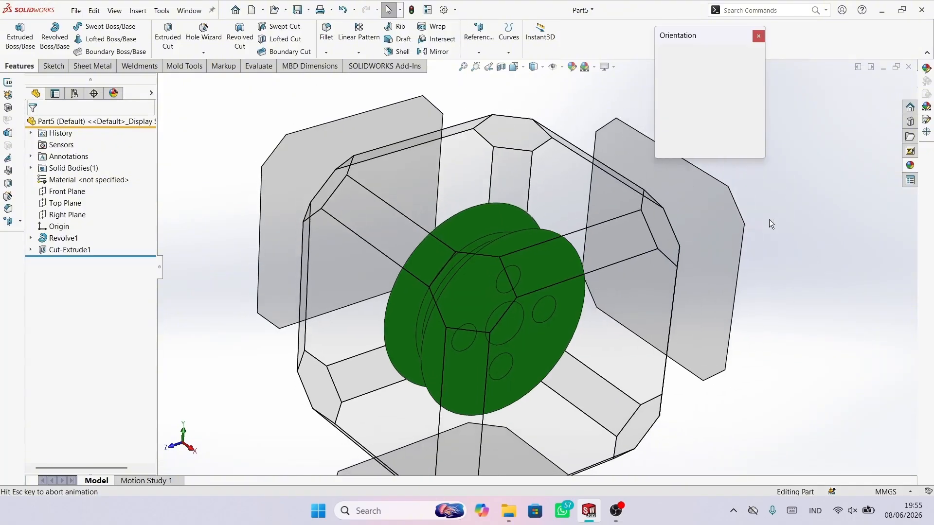
pyautogui.click(753, 75)
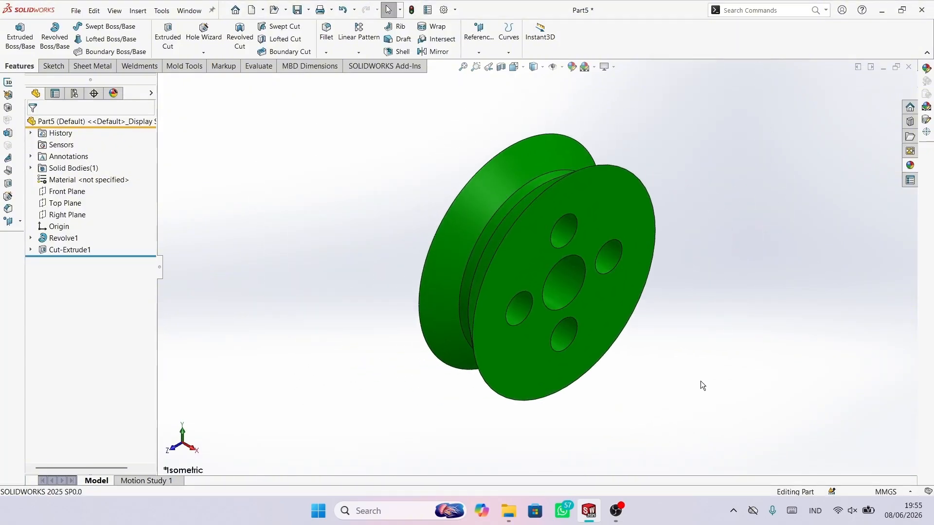
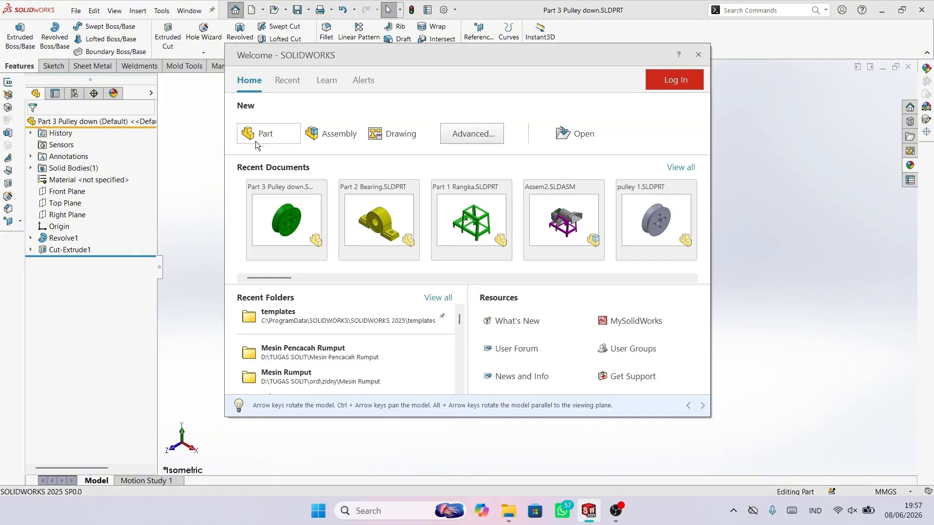
# Step: Create a new part and start a sketch on the Front Plane
pyautogui.click(256, 136)
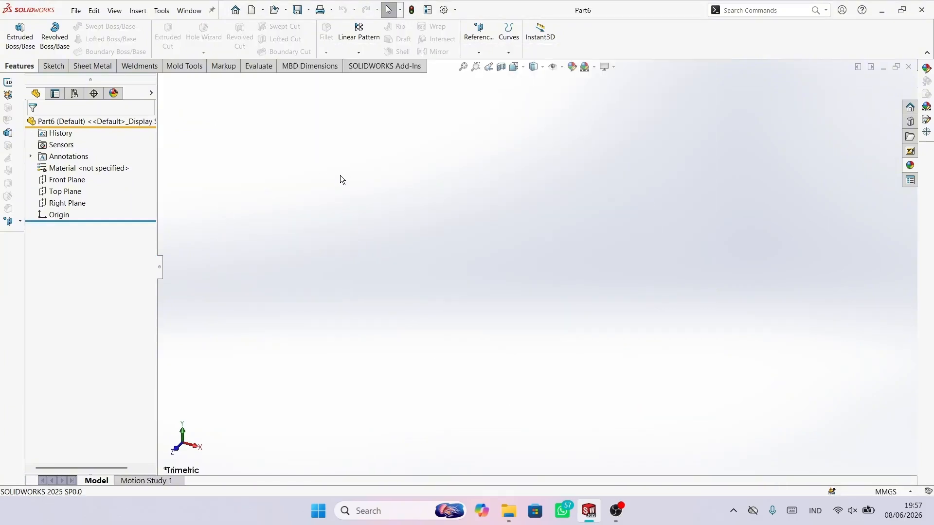
pyautogui.click(84, 179)
pyautogui.click(99, 169)
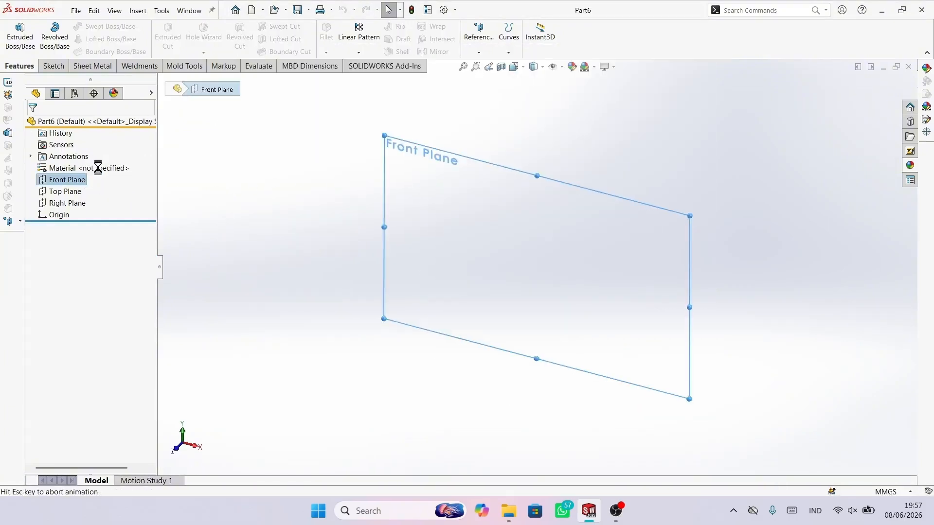
pyautogui.click(258, 171)
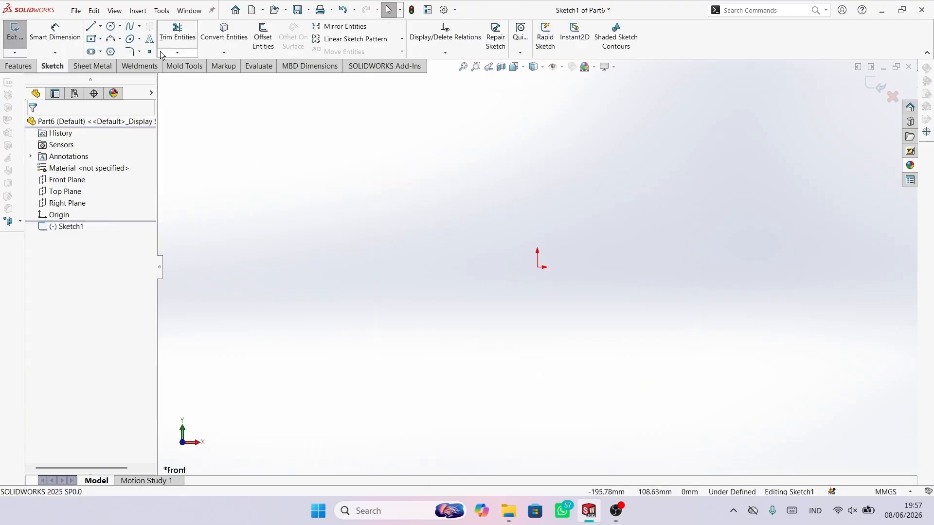
# Step: Draw a horizontal midpoint line about 79 mm long, centred on the origin
pyautogui.click(101, 27)
pyautogui.click(111, 64)
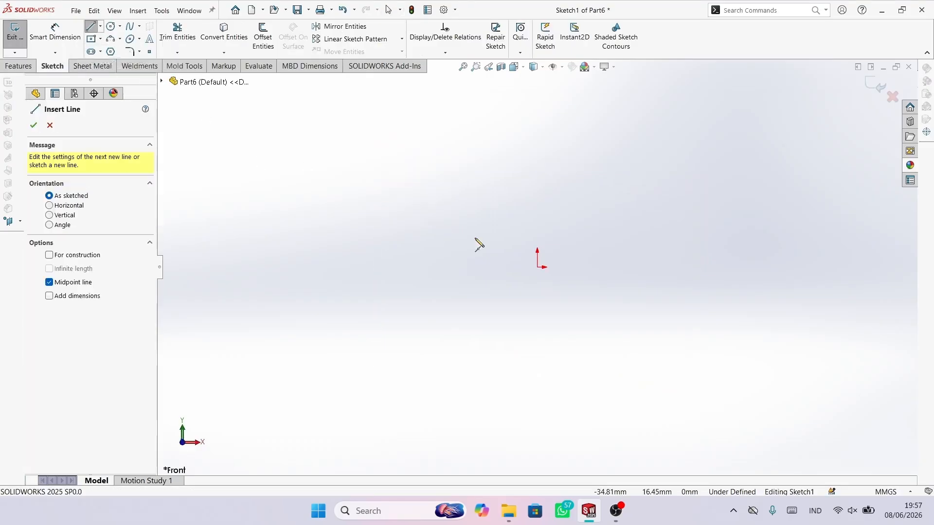
pyautogui.click(537, 268)
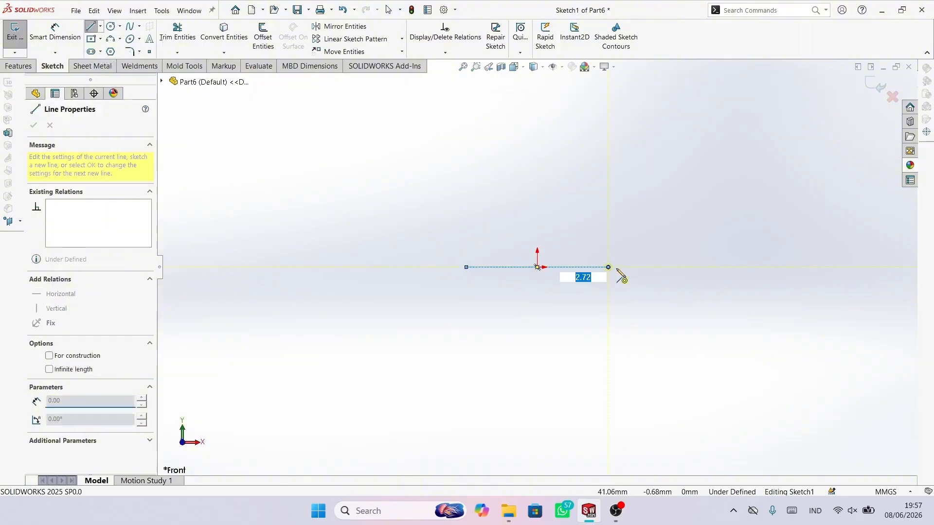
pyautogui.rightClick(644, 271)
pyautogui.click(667, 282)
# Step: Dimension the horizontal line's length as 30 mm
pyautogui.moveTo(584, 258); pyautogui.dragTo(578, 223, button='right')
pyautogui.click(585, 268)
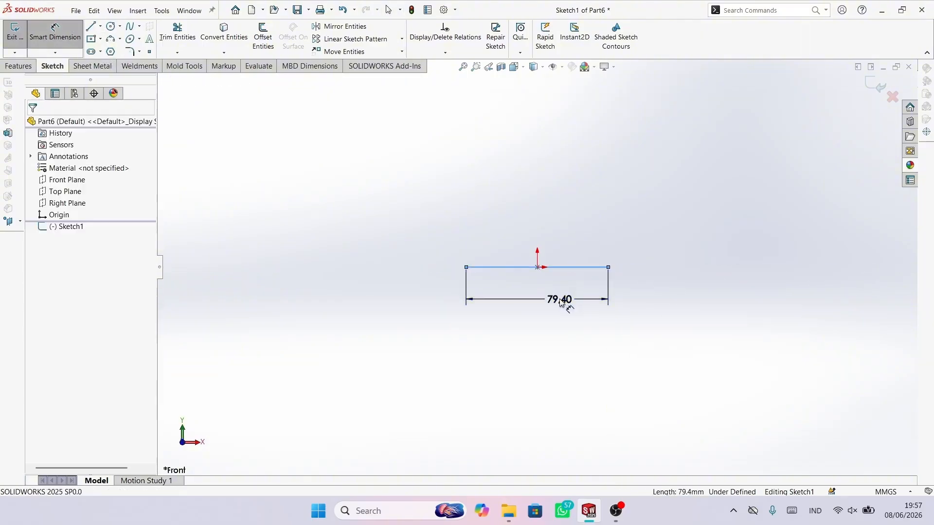
pyautogui.click(559, 299)
pyautogui.write('30')
pyautogui.press('Return')
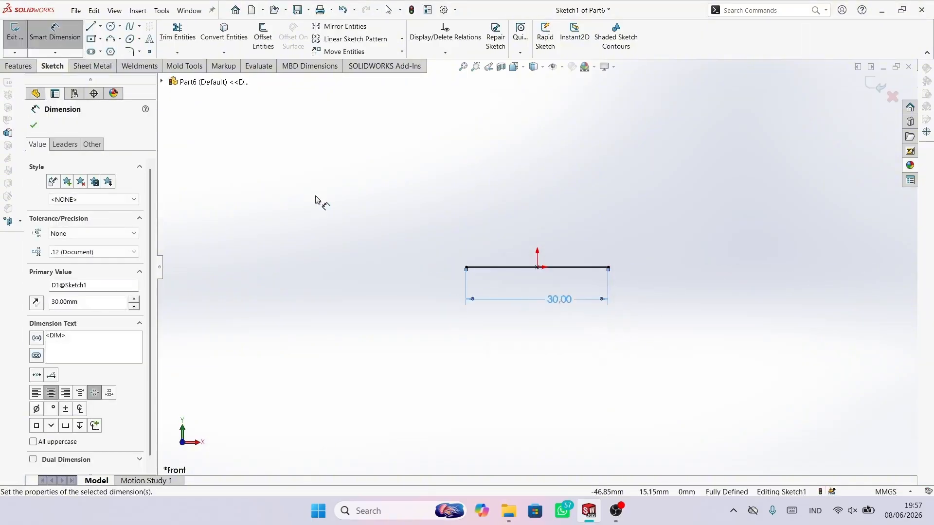
pyautogui.click(33, 126)
# Step: Draw a vertical centerline about 50 mm long, rising from the origin
pyautogui.click(100, 25)
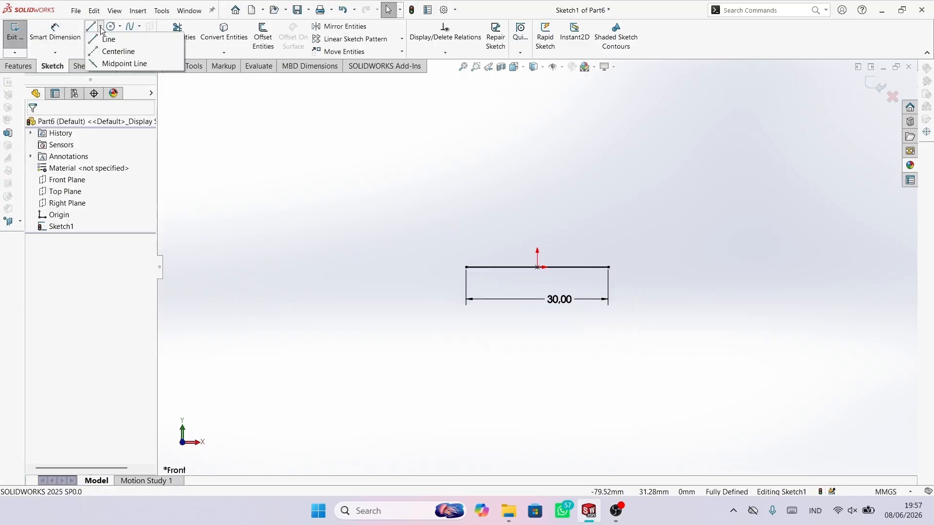
pyautogui.click(116, 49)
pyautogui.click(537, 267)
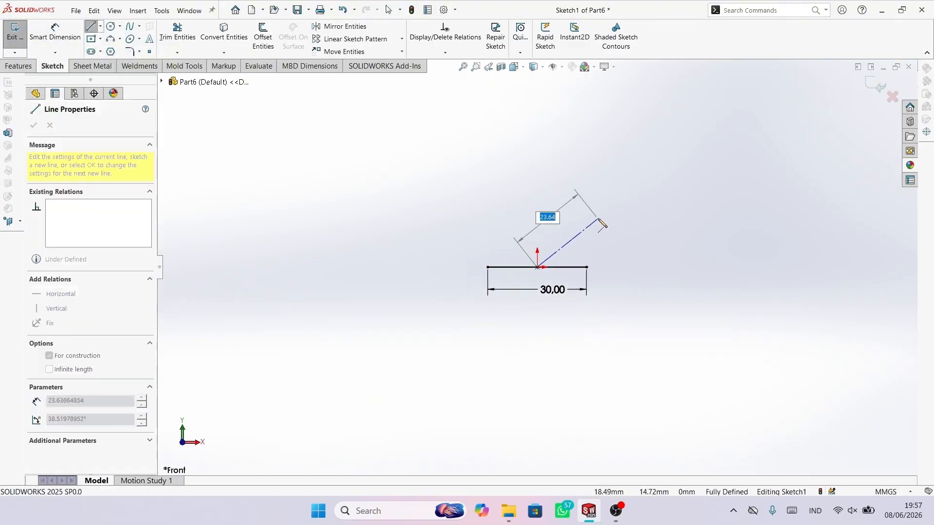
pyautogui.click(538, 102)
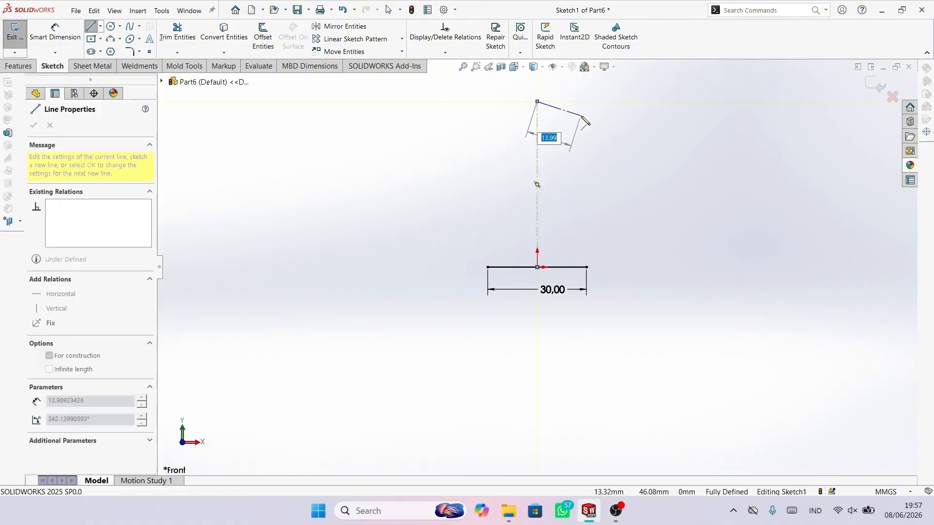
pyautogui.press('Escape')
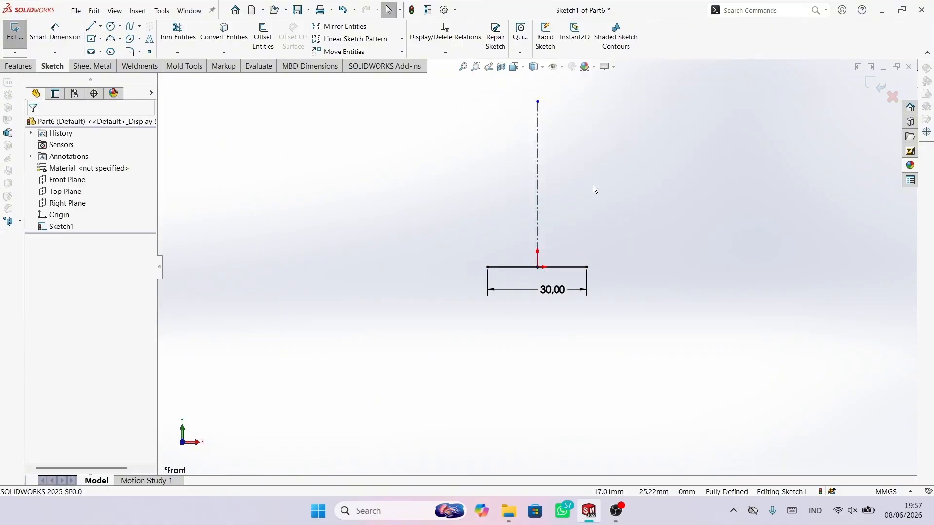
# Step: Dimension the vertical centerline's length as 66 mm
pyautogui.press('d')
pyautogui.click(538, 161)
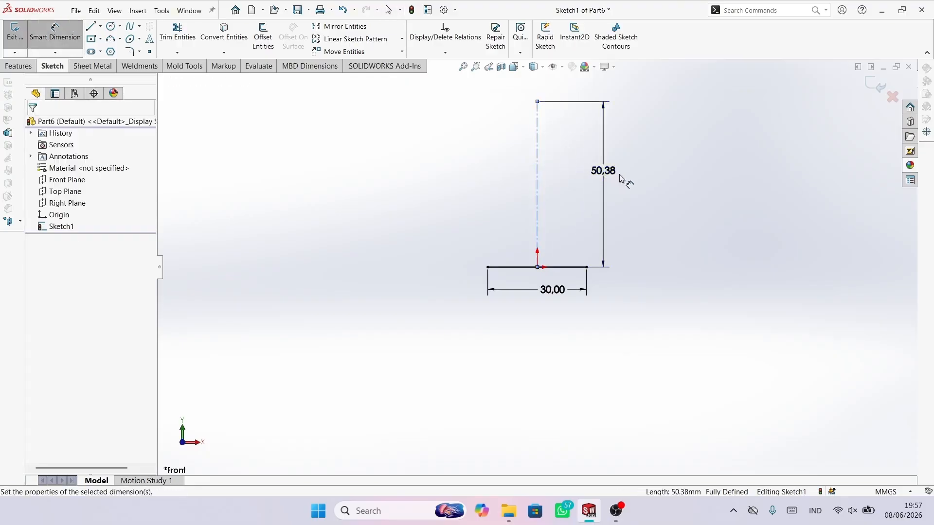
pyautogui.click(619, 175)
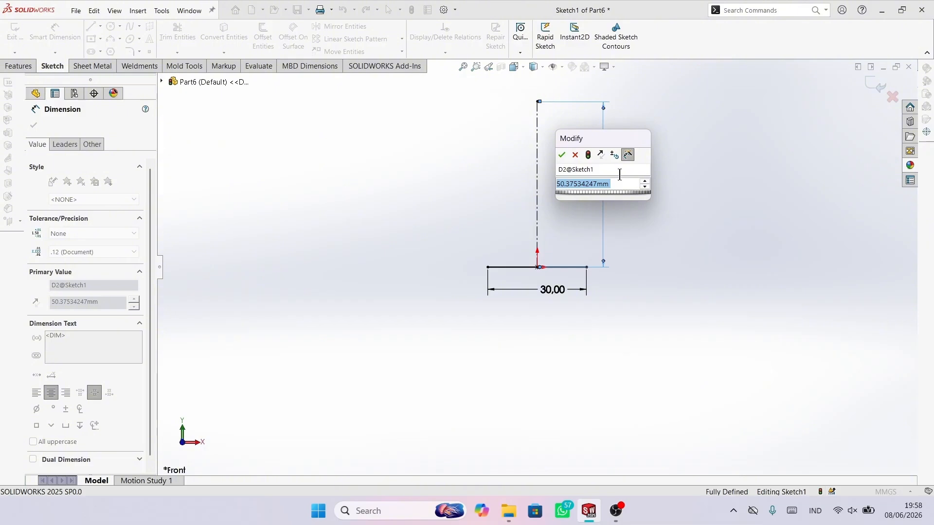
pyautogui.write('66')
pyautogui.press('Return')
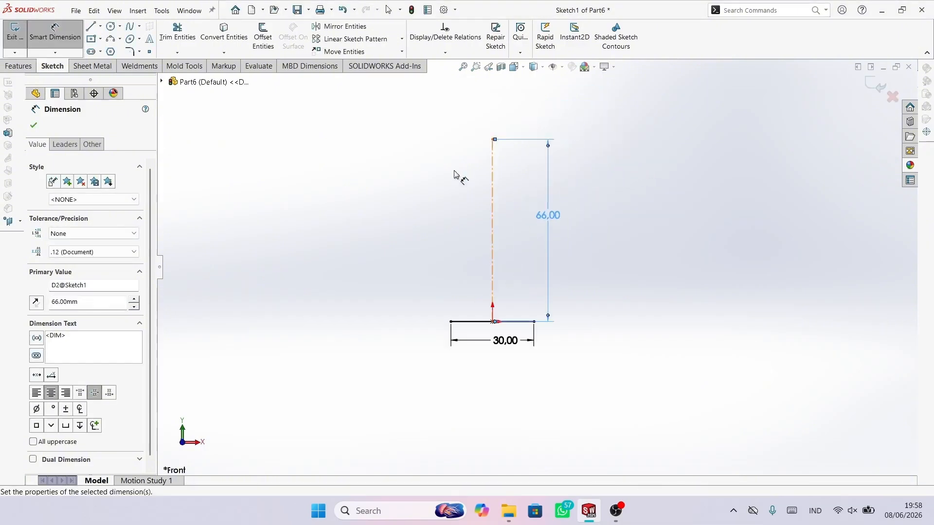
# Step: Draw a horizontal midpoint line about 16 mm long, centred on the upper end of the centerline
pyautogui.click(100, 26)
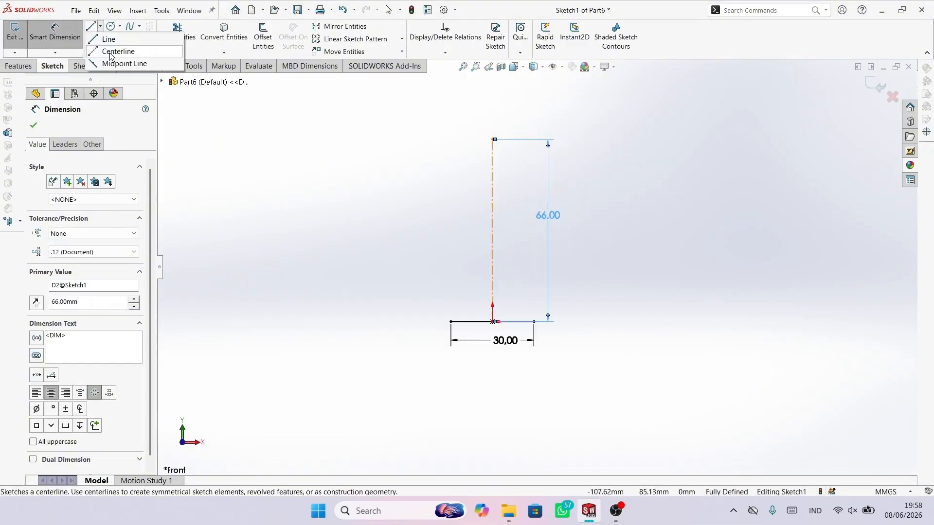
pyautogui.click(124, 60)
pyautogui.scroll(-2, 485, 146)
pyautogui.click(509, 163)
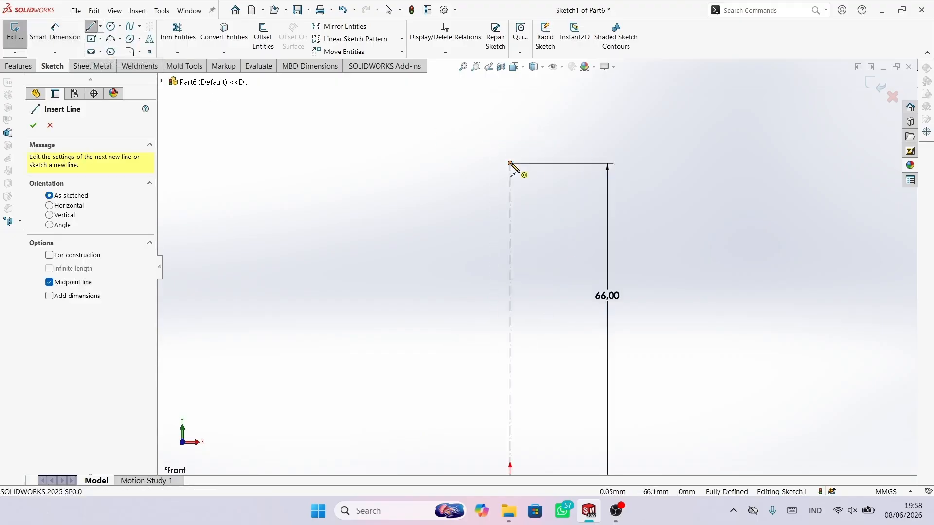
pyautogui.click(548, 164)
# Step: Dimension the short upper horizontal line's length as 5 mm
pyautogui.click(55, 32)
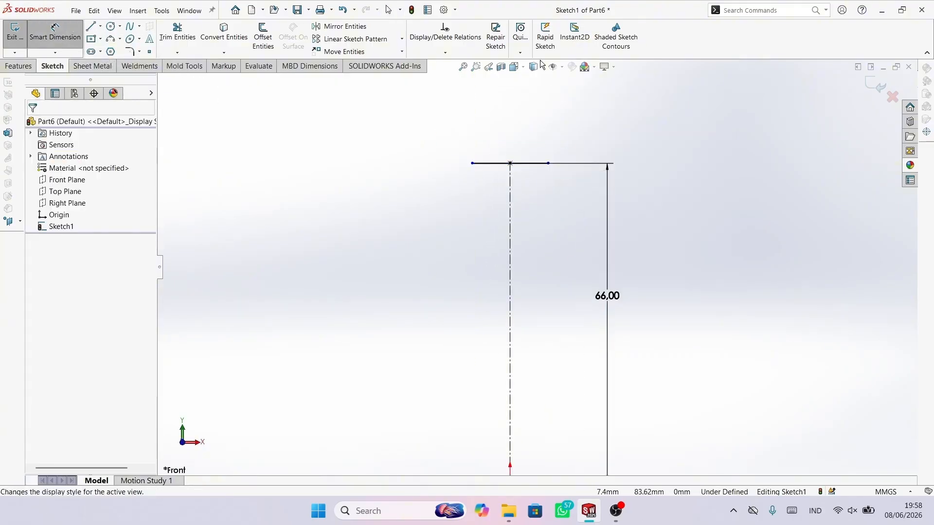
pyautogui.click(537, 164)
pyautogui.click(527, 136)
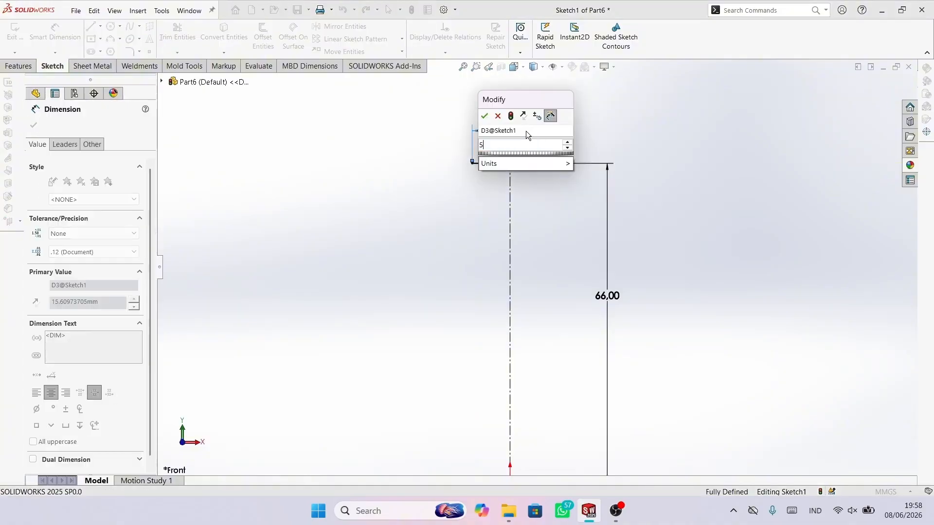
pyautogui.write('5')
pyautogui.press('Return')
# Step: Draw a vertical line about 79 mm long, rising from the left end of the base line
pyautogui.press('f')
pyautogui.scroll(-4, 553, 314)
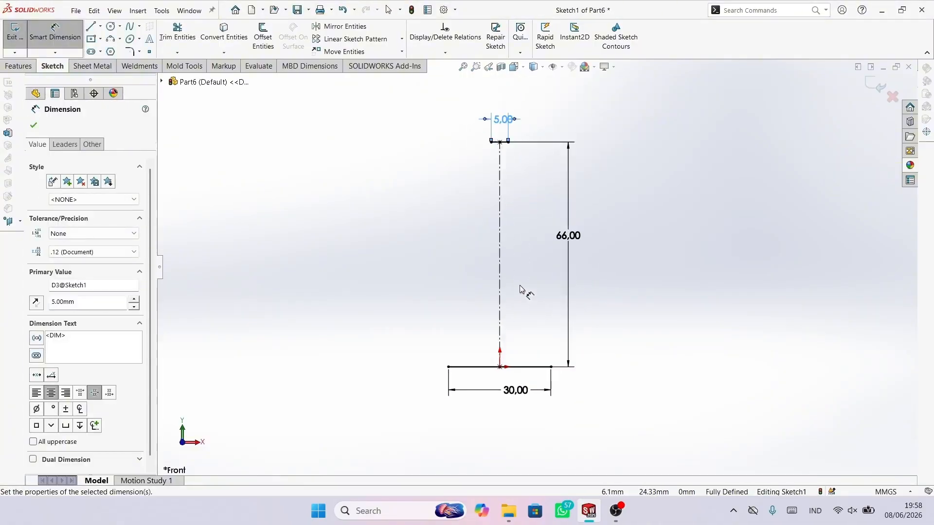
pyautogui.press('l')
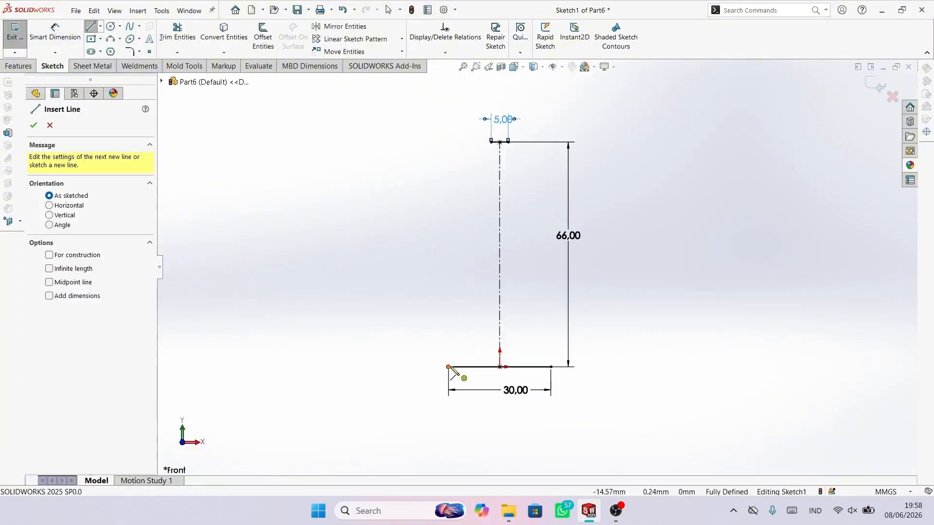
pyautogui.click(448, 367)
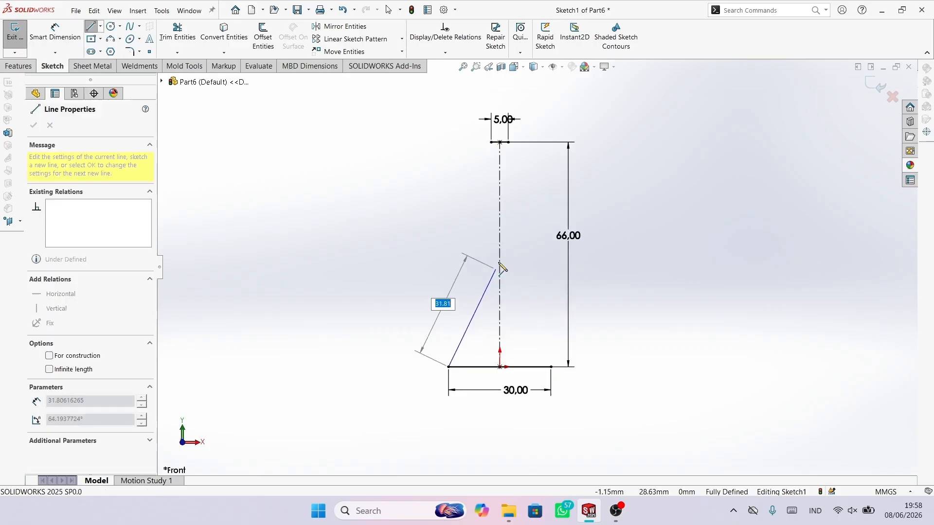
pyautogui.click(448, 100)
pyautogui.press('Escape')
pyautogui.press('Escape')
# Step: Dimension the left vertical line's length as 76 mm
pyautogui.press('d')
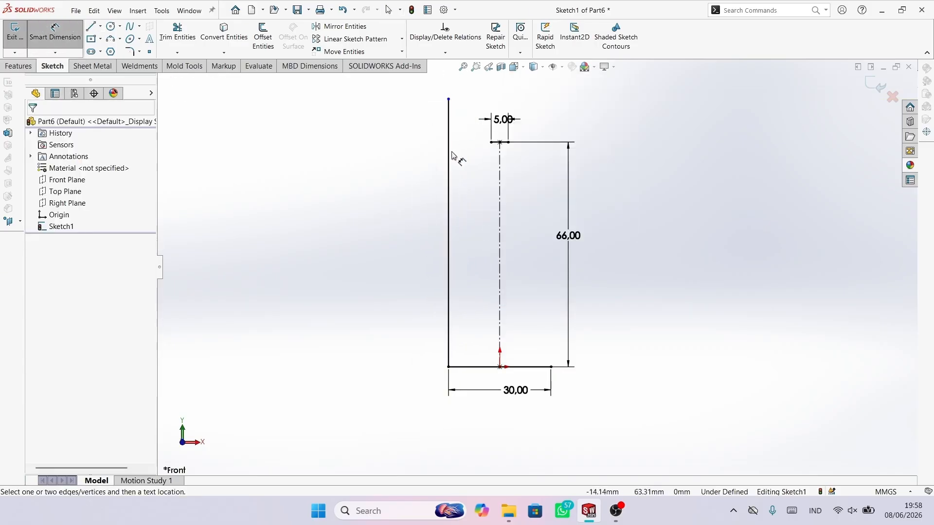
pyautogui.click(448, 155)
pyautogui.click(411, 154)
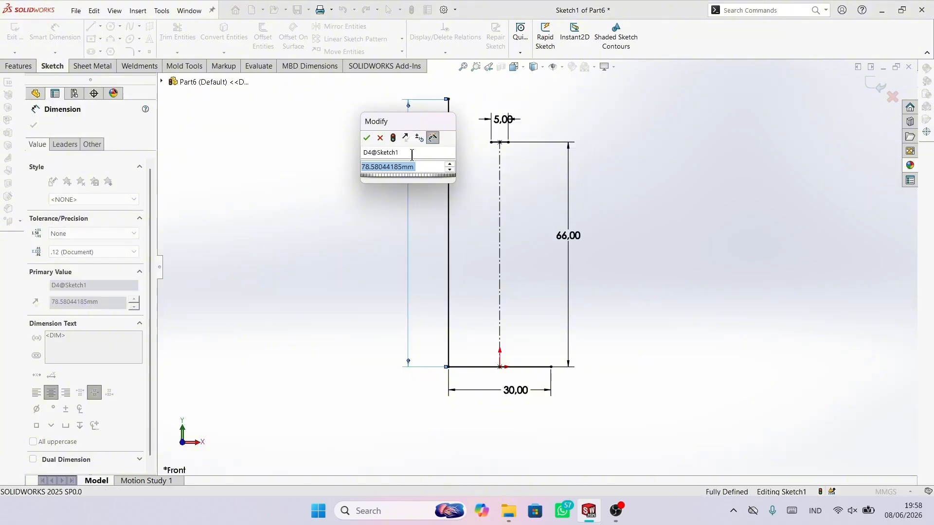
pyautogui.write('76')
pyautogui.press('Return')
# Step: Draw a sloped line from the left vertical line's upper end to the left end of the short 5 mm line
pyautogui.scroll(2, 468, 126)
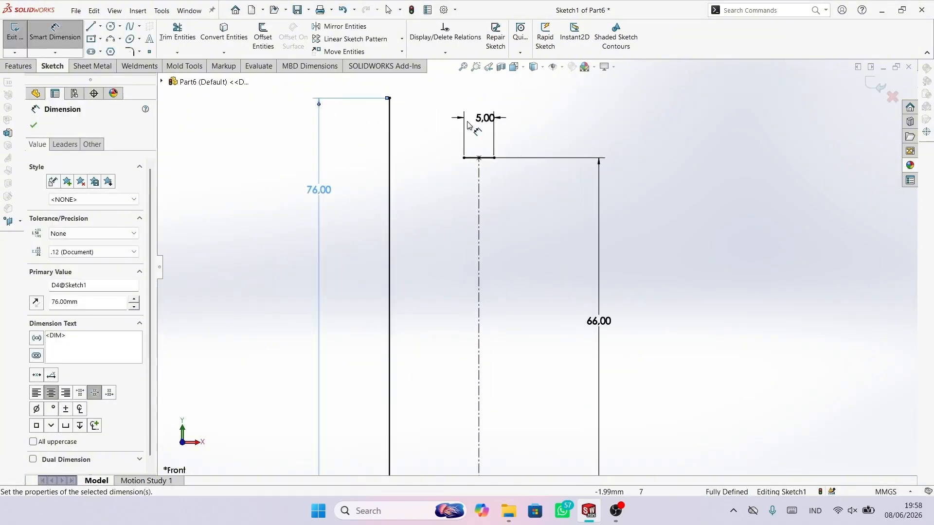
pyautogui.press('l')
pyautogui.moveTo(389, 99); pyautogui.dragTo(463, 158)
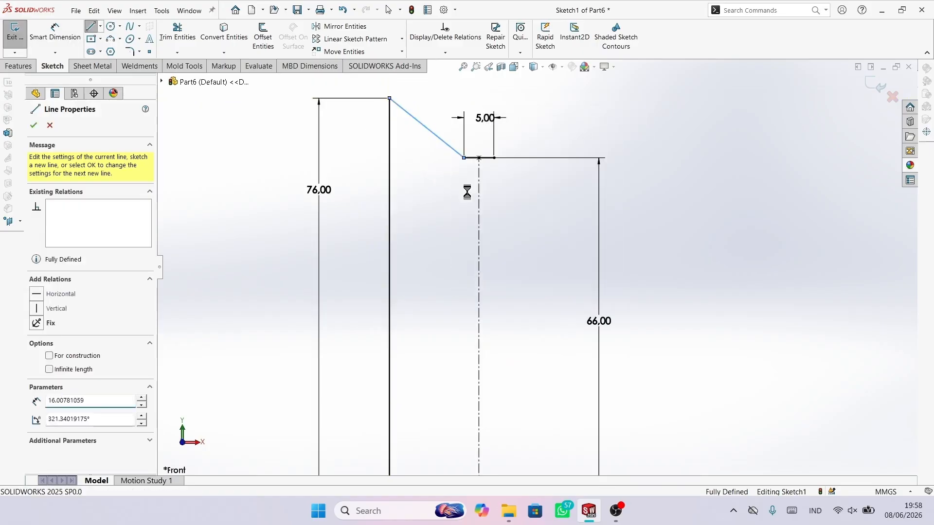
pyautogui.press('Escape')
# Step: Mirror the sloped line and the left vertical line about the vertical centerline to close the profile
pyautogui.scroll(-3, 535, 308)
pyautogui.scroll(2, 535, 308)
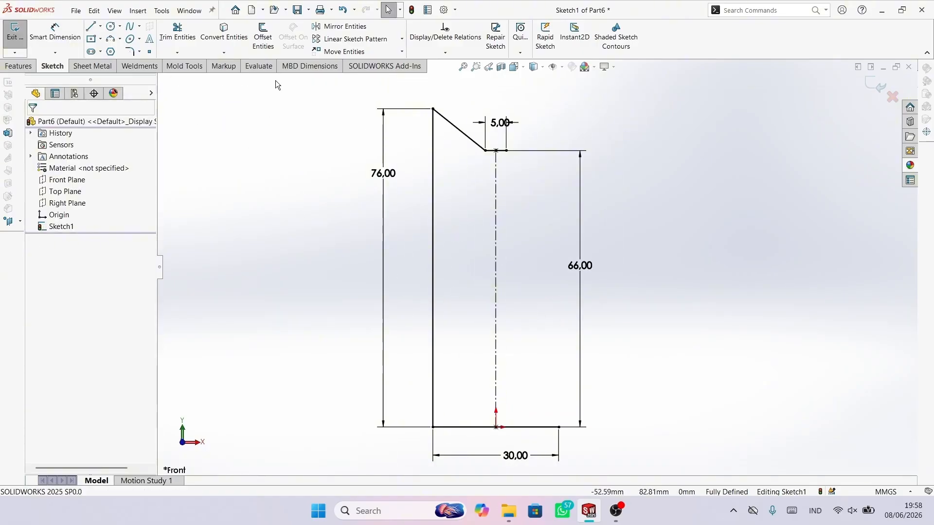
pyautogui.click(339, 26)
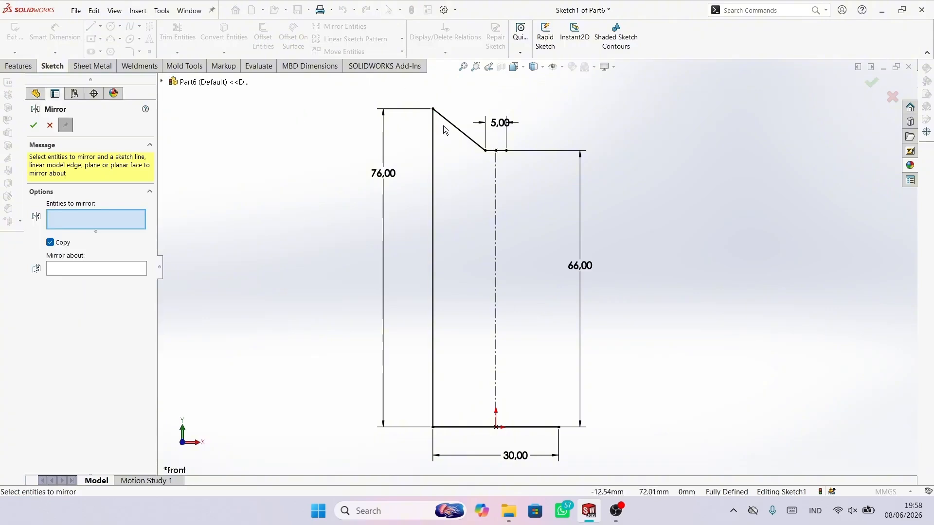
pyautogui.click(454, 126)
pyautogui.click(432, 155)
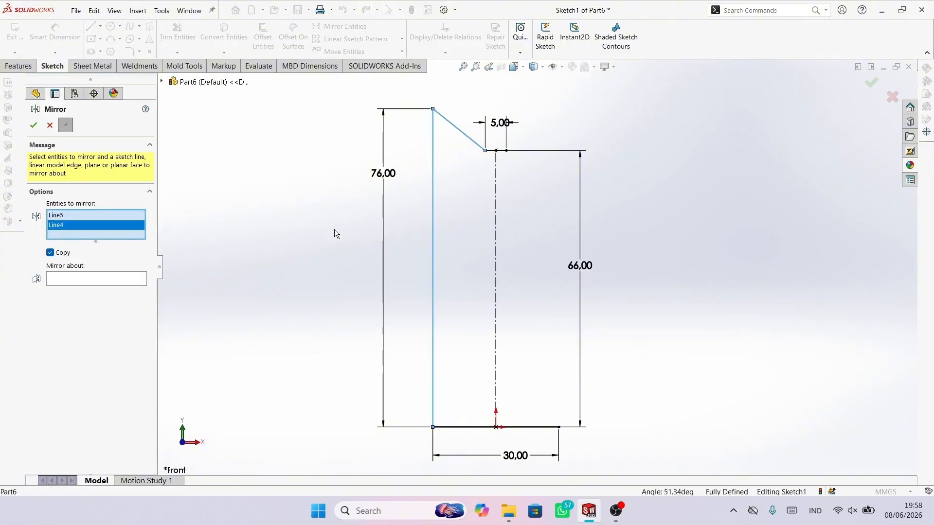
pyautogui.click(126, 280)
pyautogui.click(495, 204)
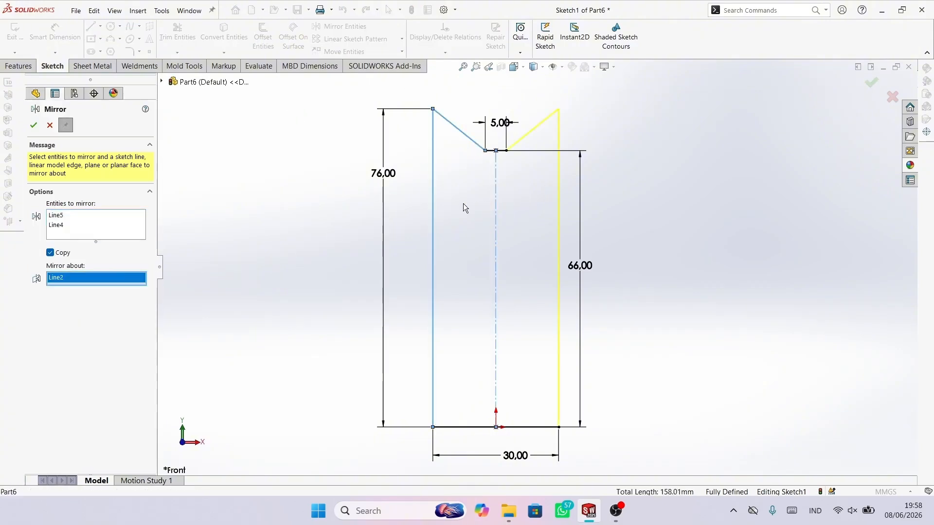
pyautogui.click(34, 126)
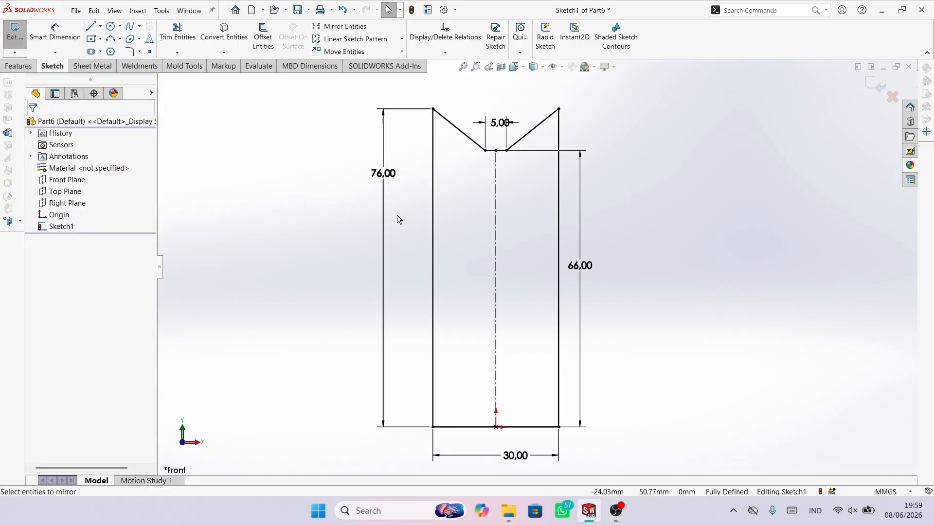
# Step: Revolve the closed profile 360 degrees about the horizontal base line, replacing the preselected centerline axis
pyautogui.scroll(3, 530, 241)
pyautogui.scroll(-2, 518, 284)
pyautogui.click(18, 65)
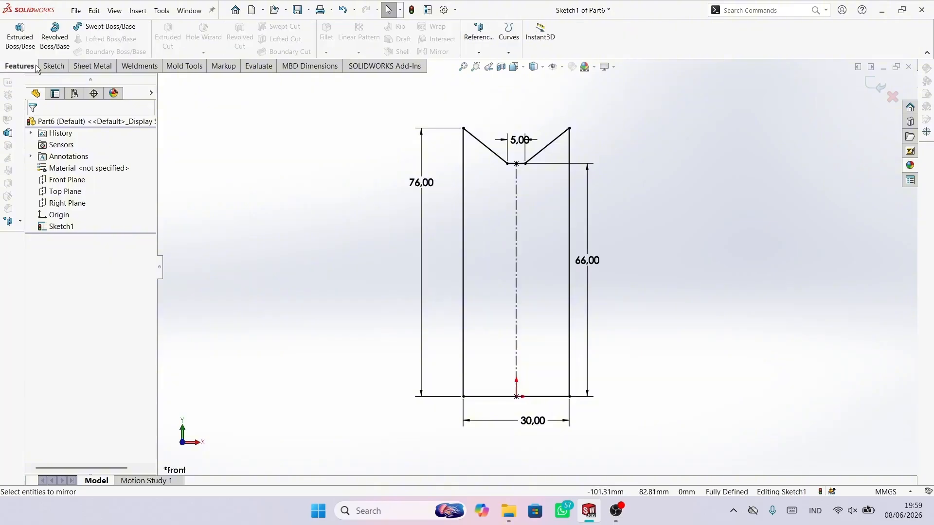
pyautogui.click(54, 36)
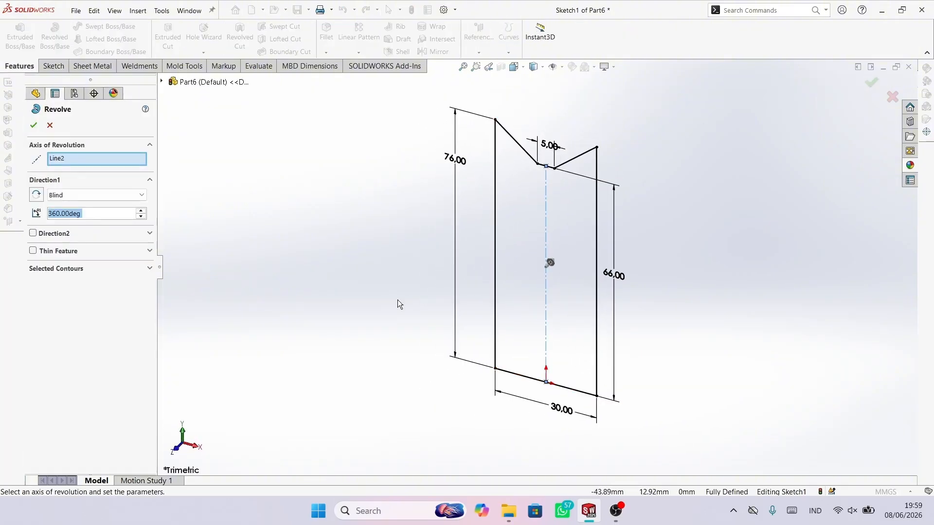
pyautogui.rightClick(128, 159)
pyautogui.click(146, 177)
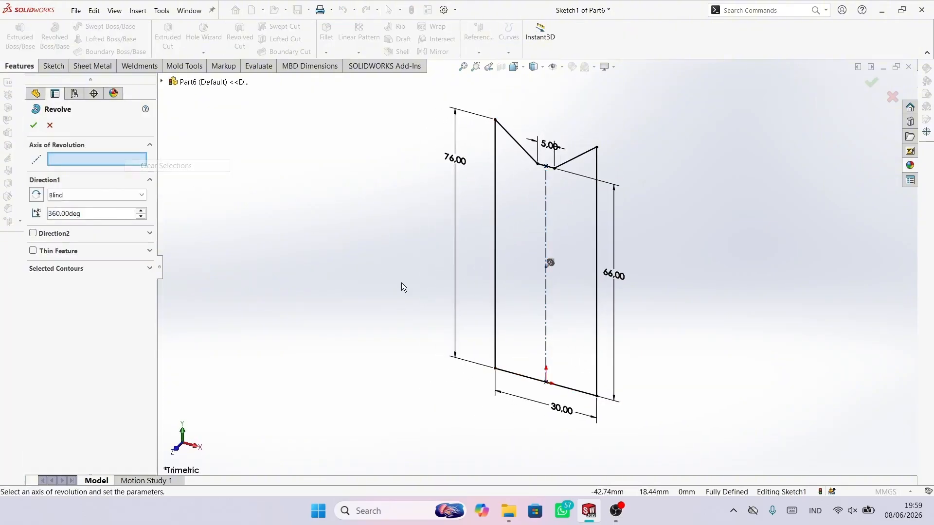
pyautogui.click(520, 377)
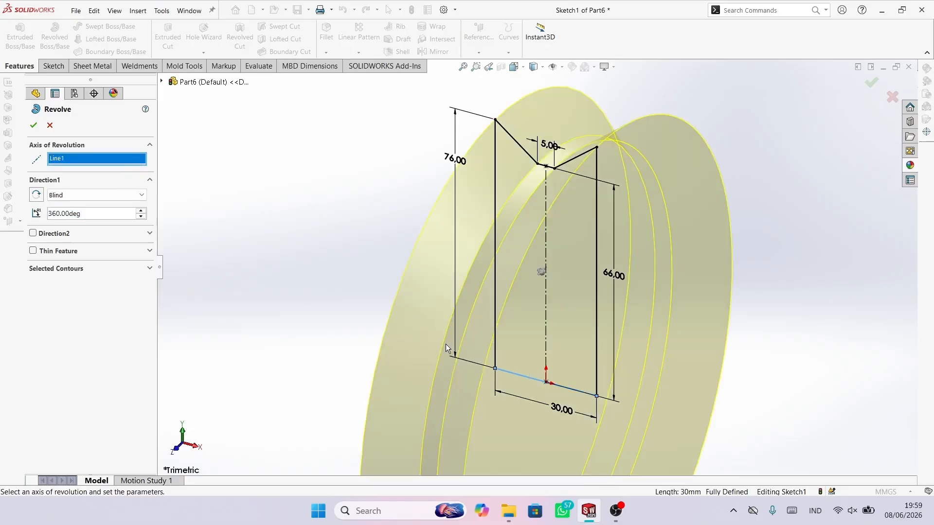
pyautogui.press('z')
pyautogui.click(33, 127)
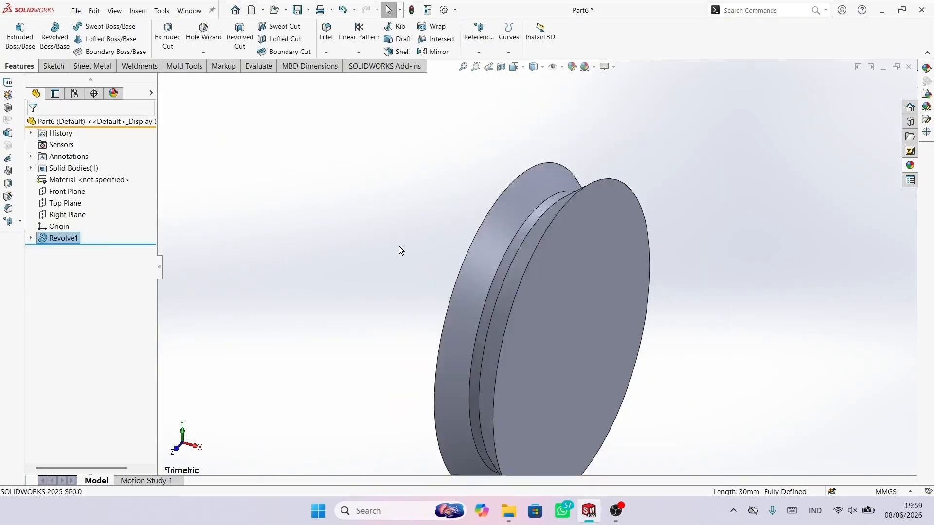
# Step: Start a sketch on the flat circular side face of the revolved pulley
pyautogui.scroll(5, 548, 344)
pyautogui.scroll(-3, 578, 323)
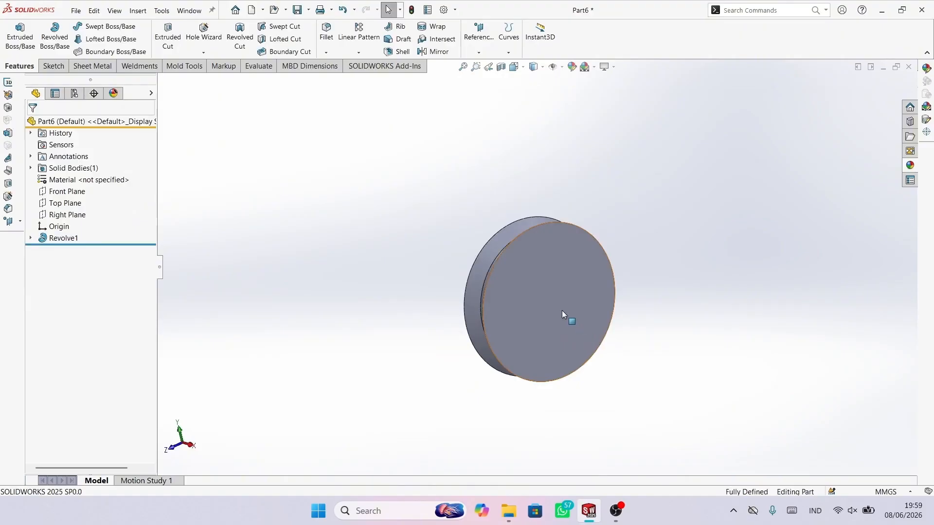
pyautogui.click(582, 288)
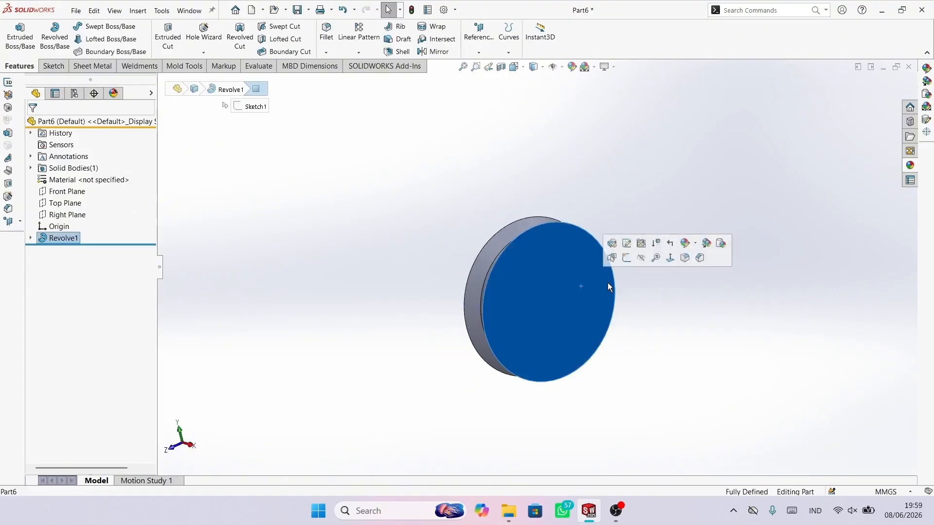
pyautogui.click(624, 261)
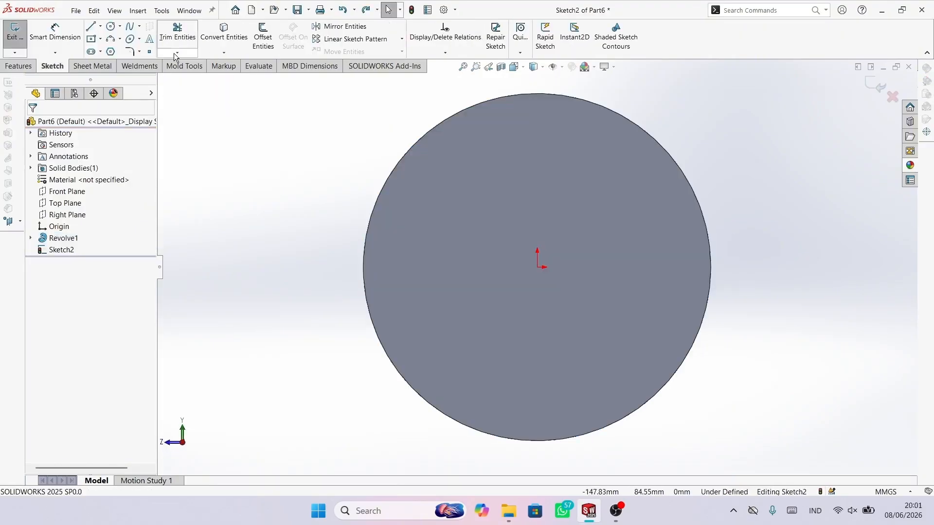
# Step: Draw a circle about 62 mm in diameter, centred on the origin of the side face
pyautogui.click(111, 27)
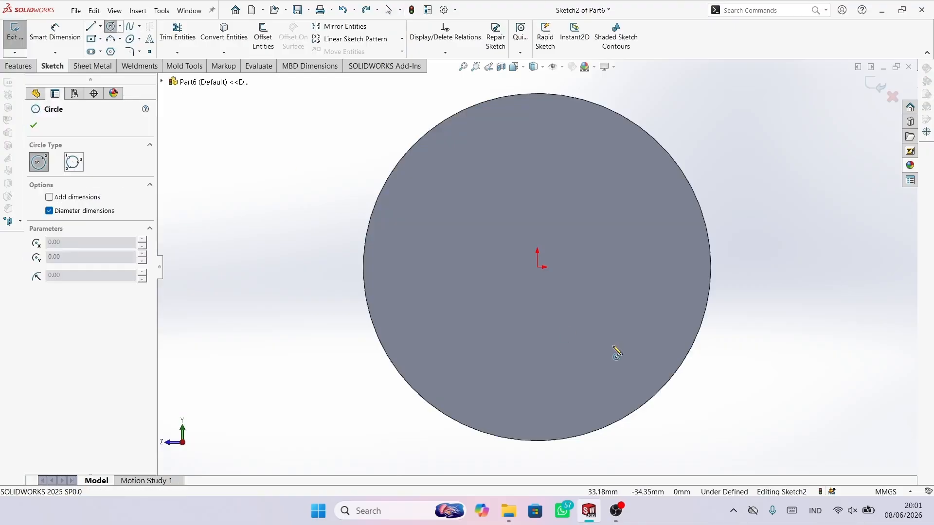
pyautogui.click(538, 268)
pyautogui.click(579, 324)
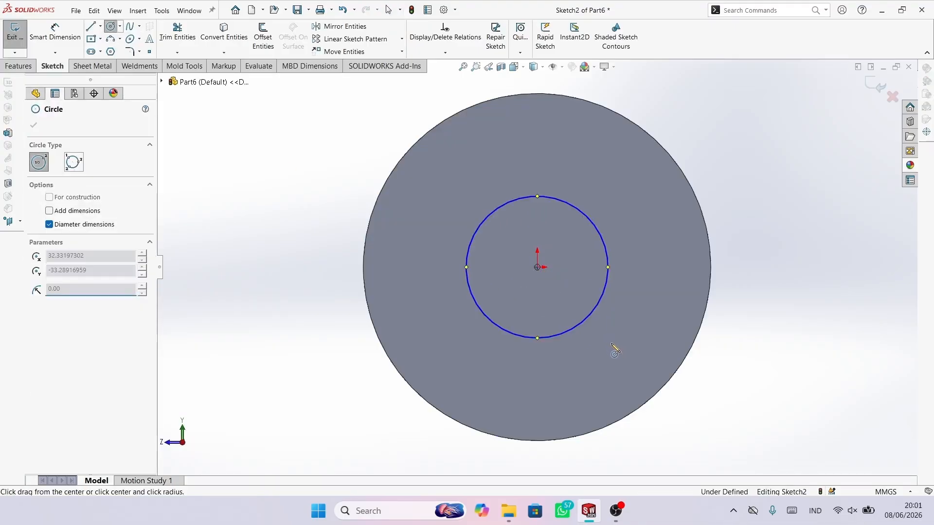
pyautogui.click(610, 343)
pyautogui.press('Escape')
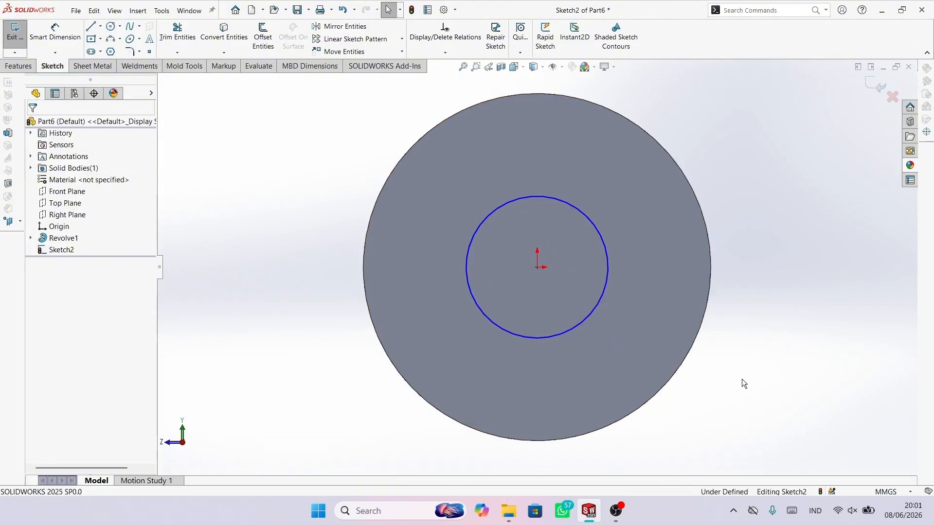
# Step: Dimension the circle on the pulley's side face to a diameter of 24 mm
pyautogui.press('d')
pyautogui.click(597, 226)
pyautogui.click(790, 256)
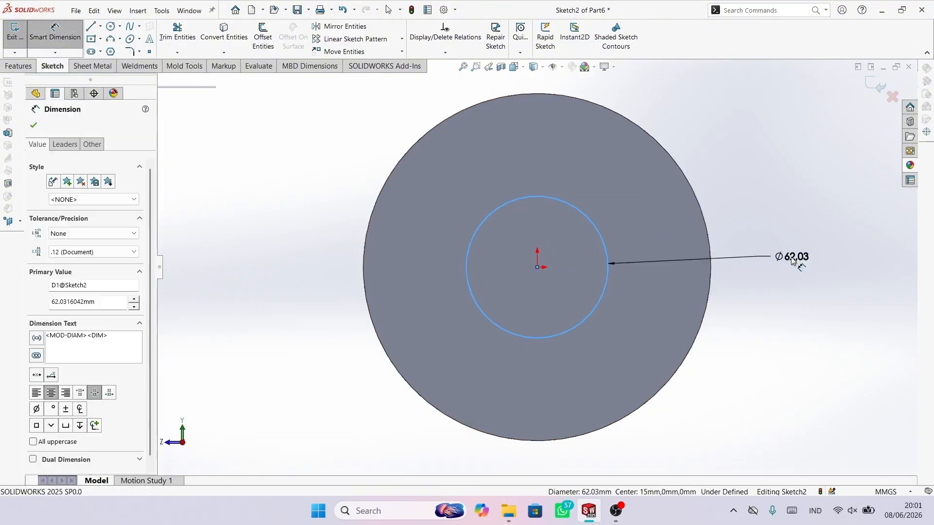
pyautogui.write('24')
pyautogui.press('Return')
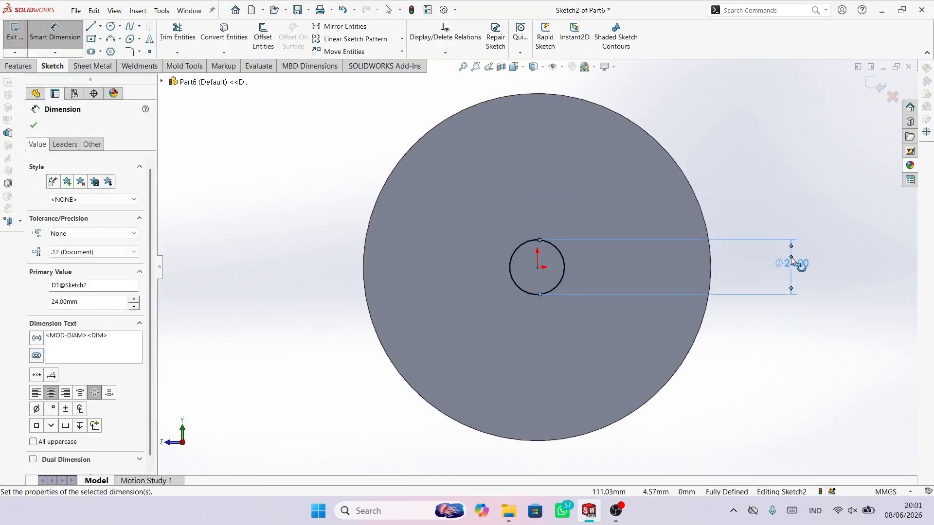
# Step: Cut the 24 mm circle through the whole pulley as a central bore with an Extruded Cut set to Through All
pyautogui.click(20, 66)
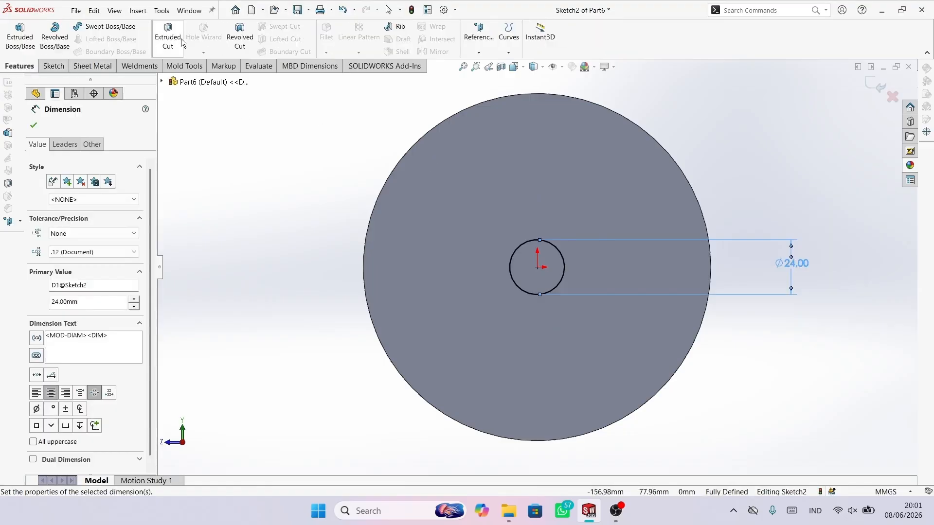
pyautogui.click(168, 34)
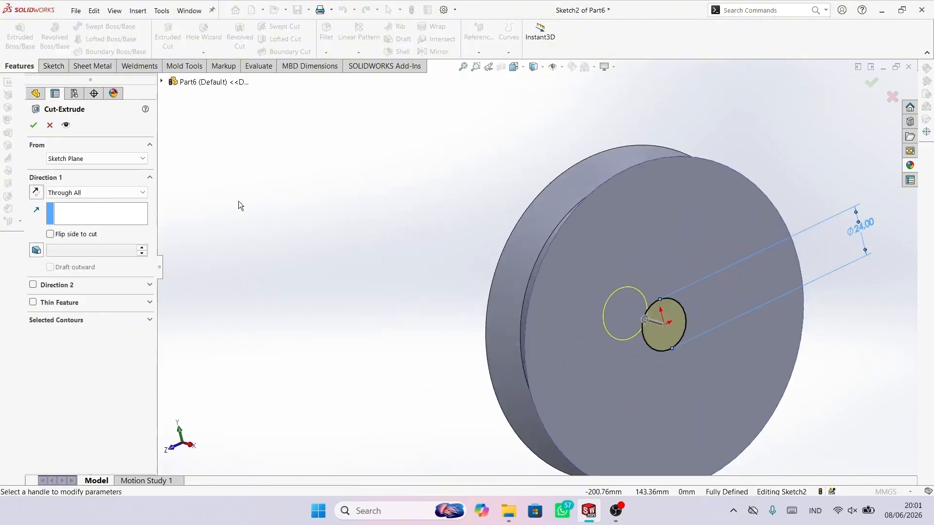
pyautogui.click(34, 125)
pyautogui.scroll(3, 697, 304)
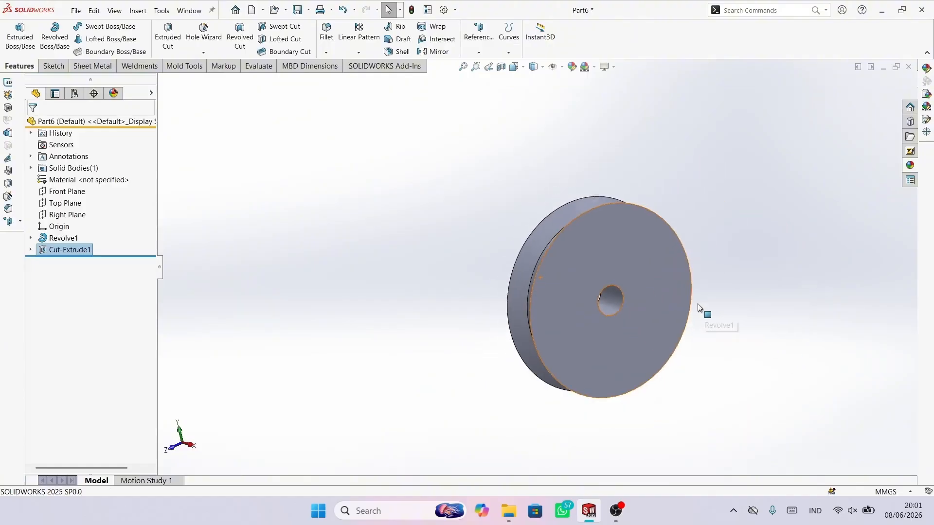
# Step: Start a sketch on the pulley's flat side face and draw a circle about 94 mm in diameter centred on the origin
pyautogui.scroll(-3, 697, 303)
pyautogui.click(597, 219)
pyautogui.click(637, 186)
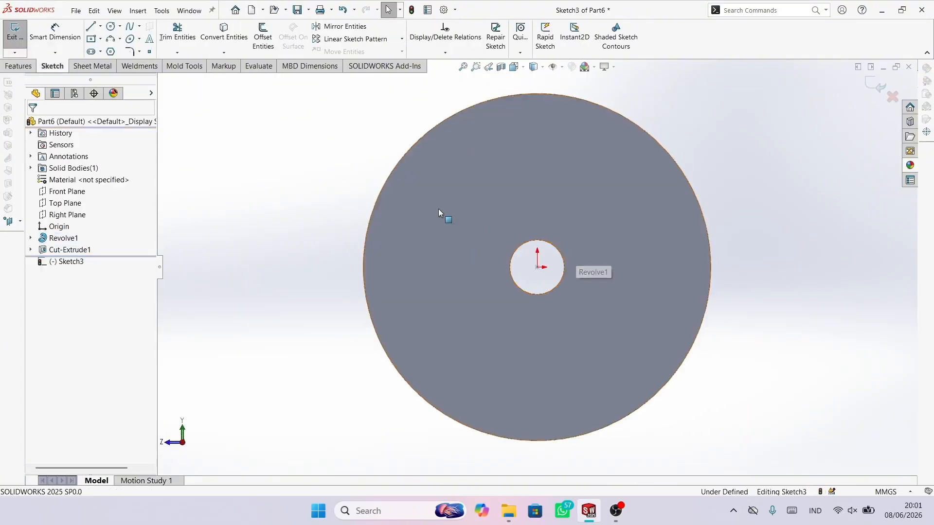
pyautogui.click(111, 26)
pyautogui.click(537, 267)
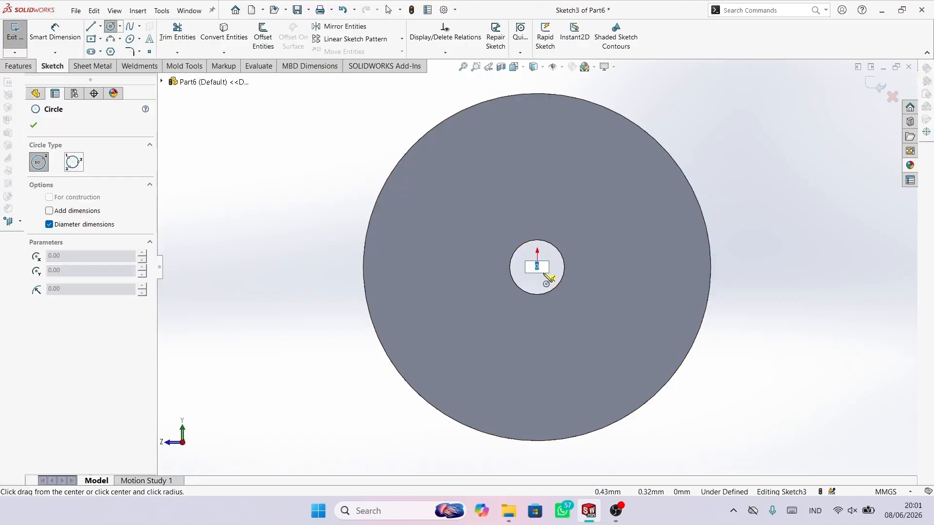
pyautogui.click(614, 343)
# Step: Dimension the new circle around the bore to a diameter of 120 mm
pyautogui.moveTo(691, 375); pyautogui.dragTo(683, 331, button='right')
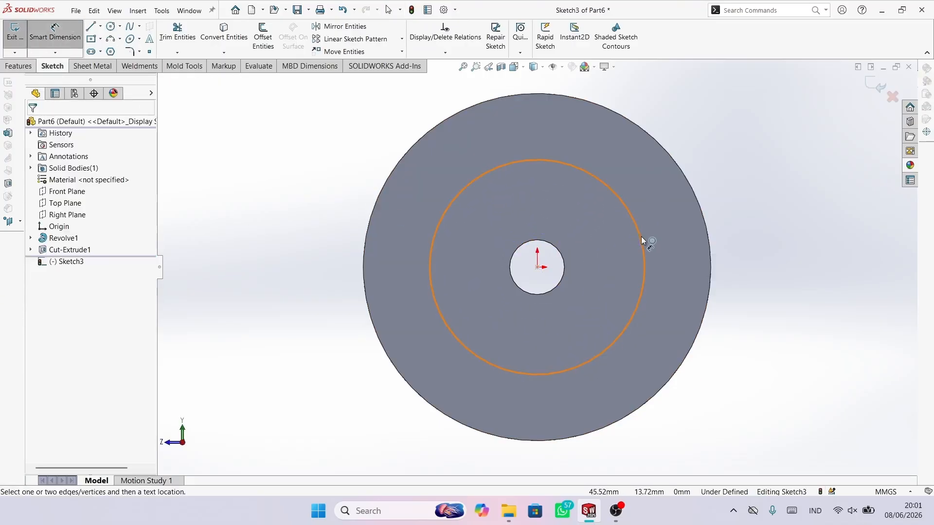
pyautogui.click(640, 236)
pyautogui.click(794, 226)
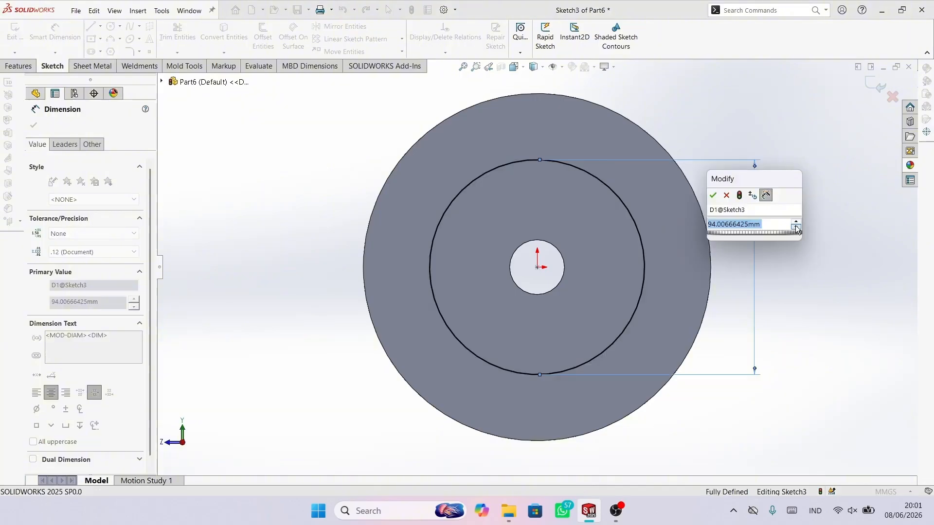
pyautogui.write('120')
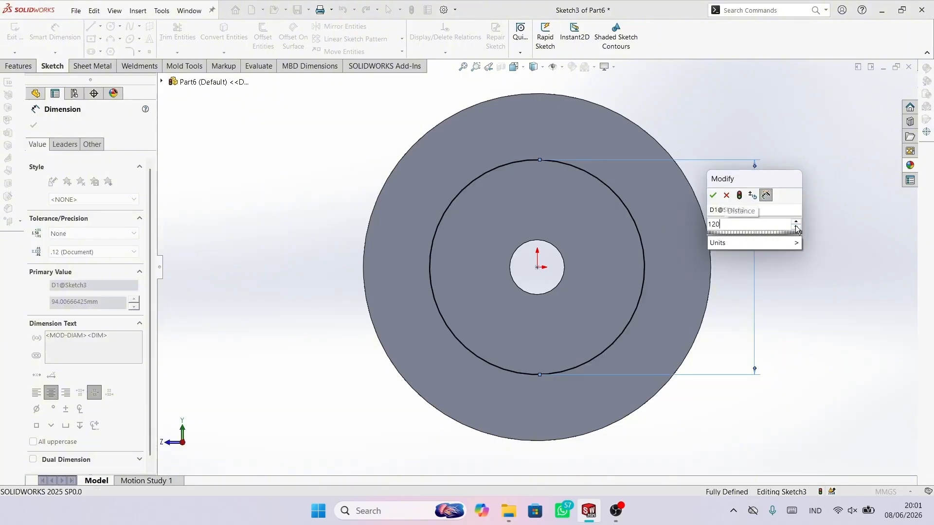
pyautogui.press('Return')
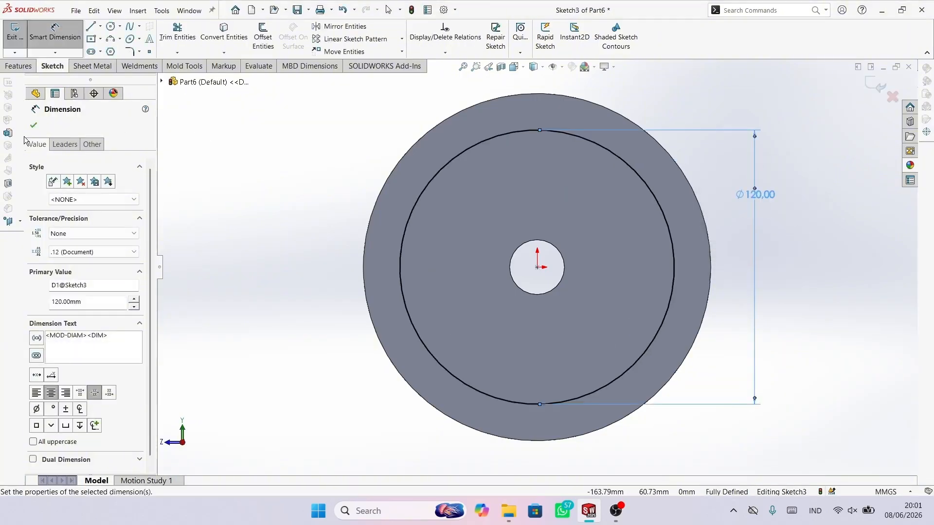
pyautogui.click(34, 126)
# Step: Draw a vertical centerline about 68 mm long from the origin up past the 120 mm circle
pyautogui.click(101, 28)
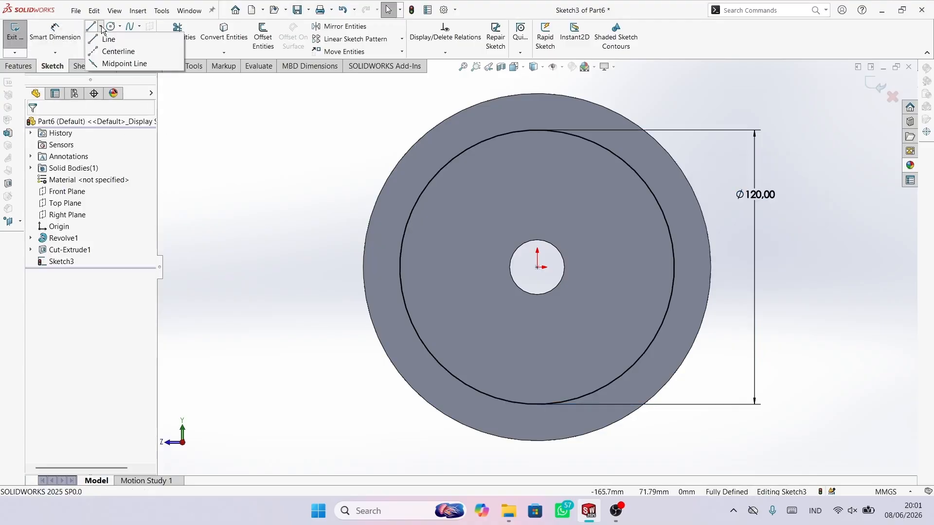
pyautogui.click(119, 49)
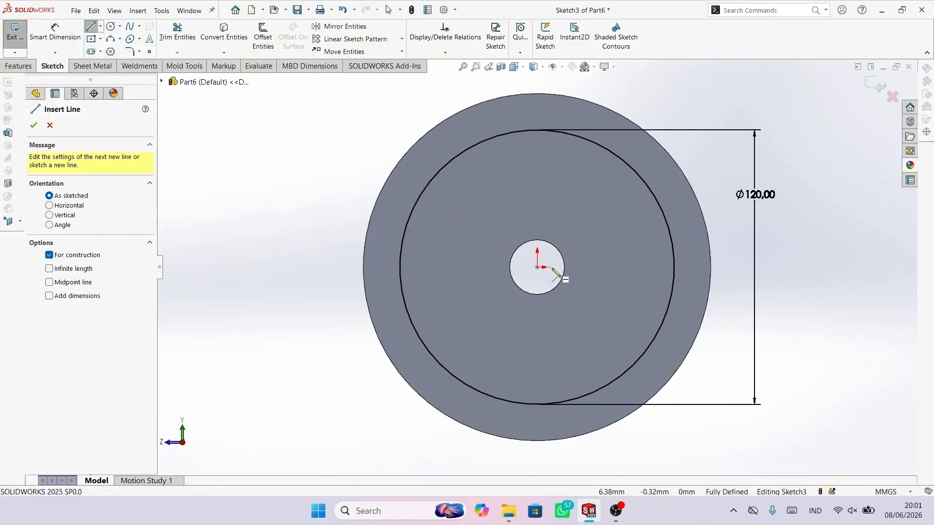
pyautogui.click(101, 28)
pyautogui.click(118, 49)
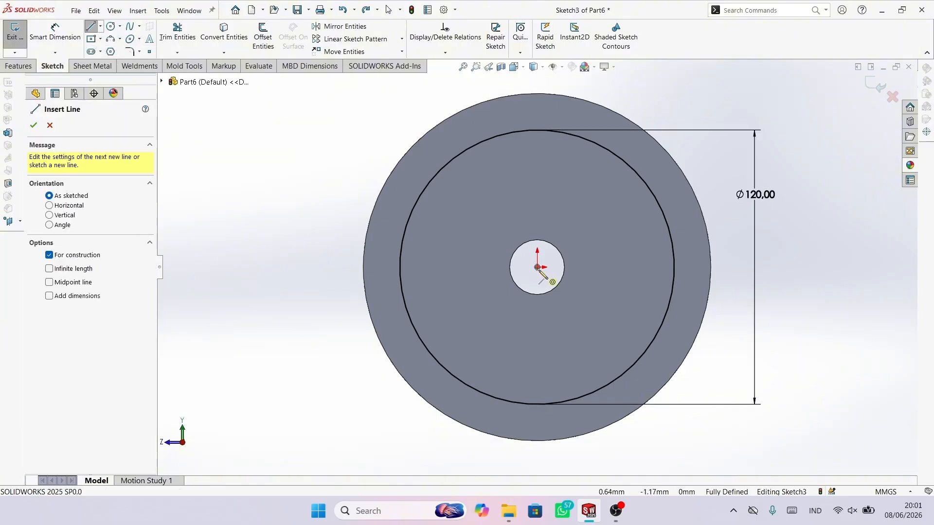
pyautogui.click(537, 267)
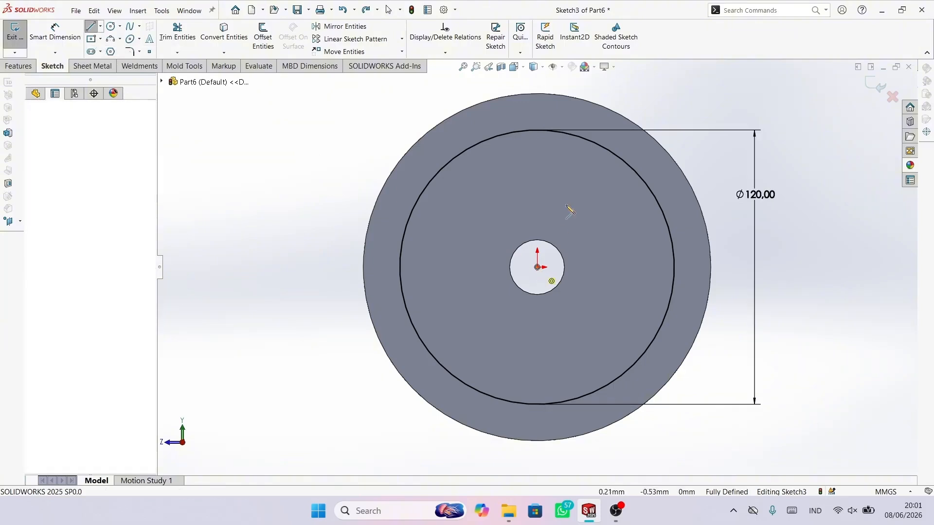
pyautogui.click(538, 112)
pyautogui.rightClick(560, 113)
pyautogui.click(589, 128)
# Step: Offset the vertical centerline bi-directionally by 12.5 mm to create a parallel line on each side
pyautogui.scroll(-2, 592, 239)
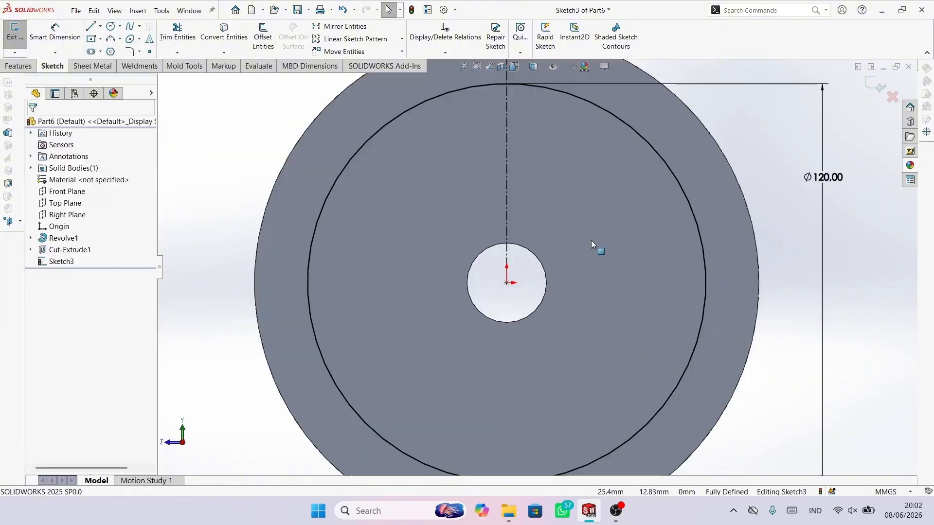
pyautogui.scroll(1, 385, 201)
pyautogui.click(263, 38)
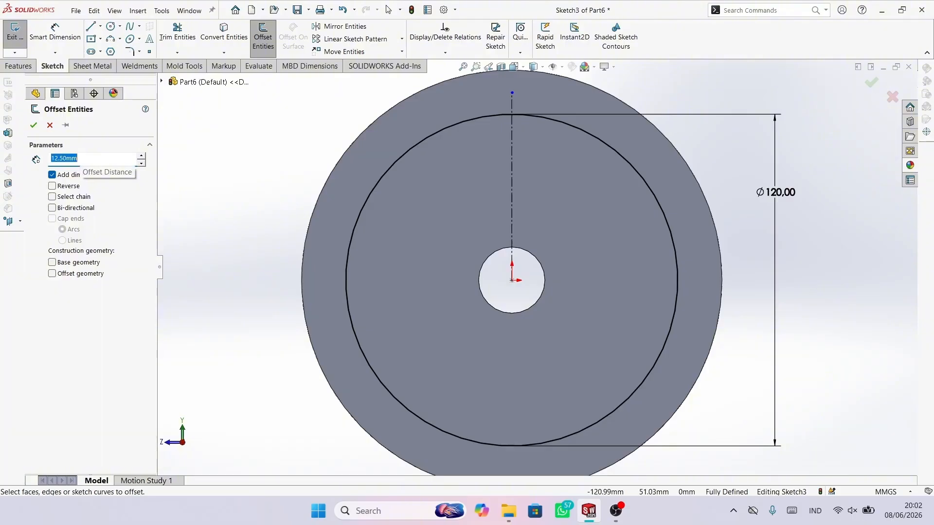
pyautogui.scroll(-2, 463, 200)
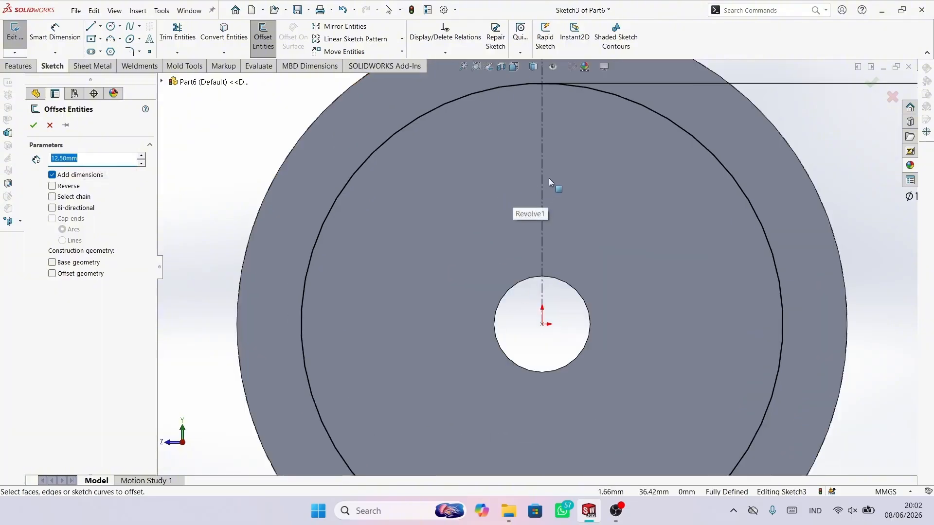
pyautogui.click(53, 208)
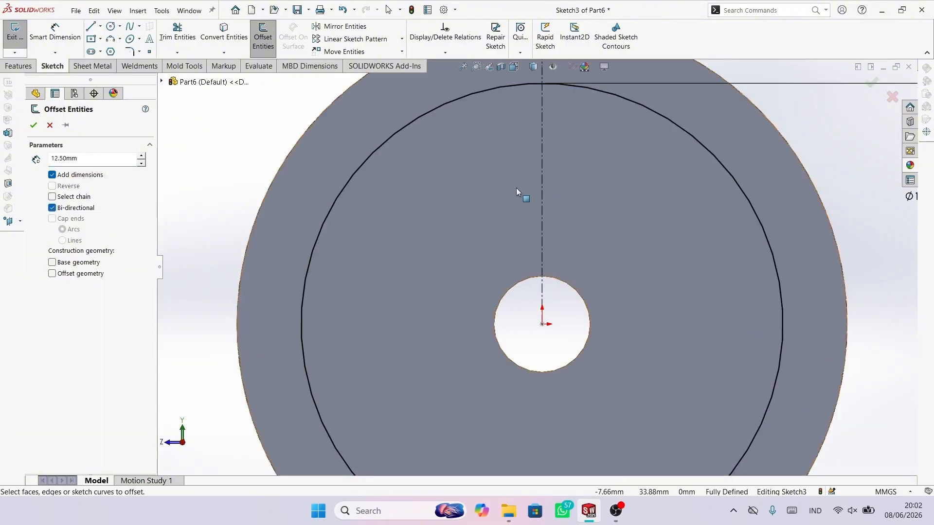
pyautogui.click(544, 187)
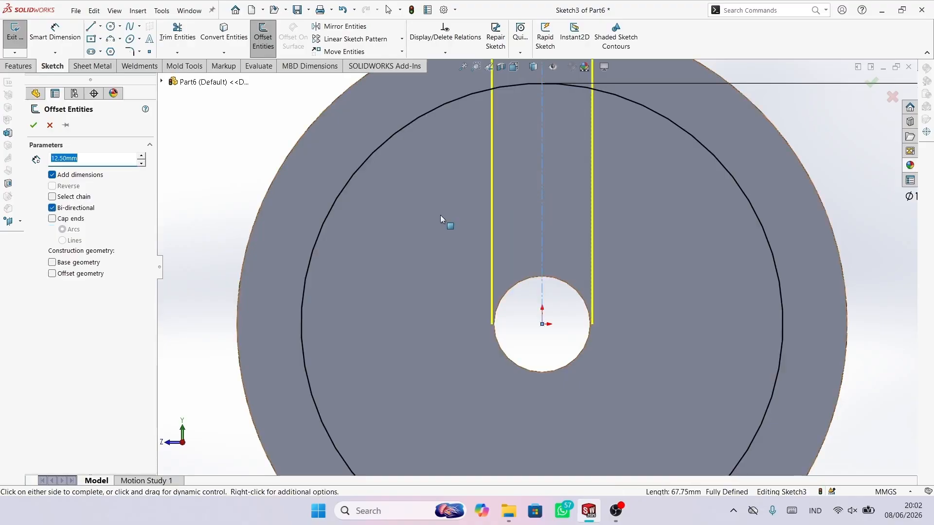
pyautogui.click(33, 125)
# Step: Pattern the two offset lines circularly about the origin with 4 equally spaced instances over 360 degrees
pyautogui.scroll(4, 389, 219)
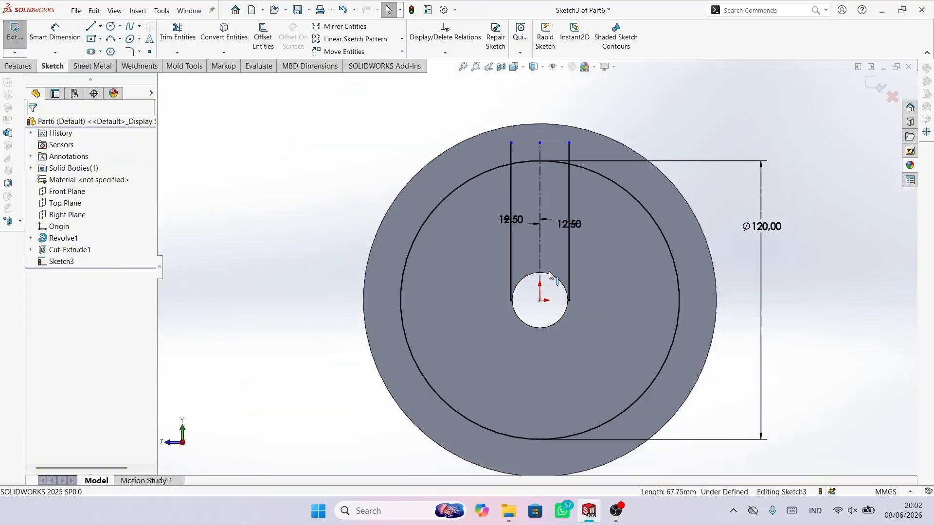
pyautogui.scroll(-1, 653, 291)
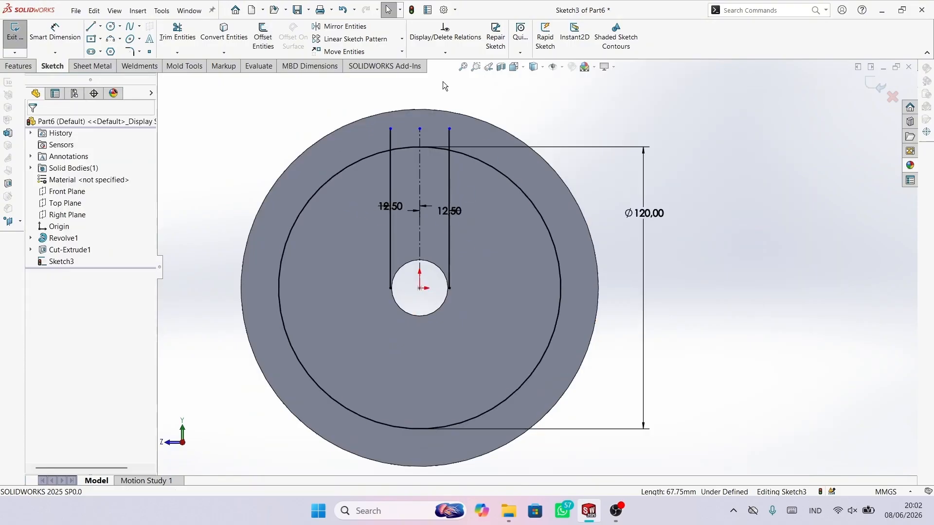
pyautogui.click(402, 39)
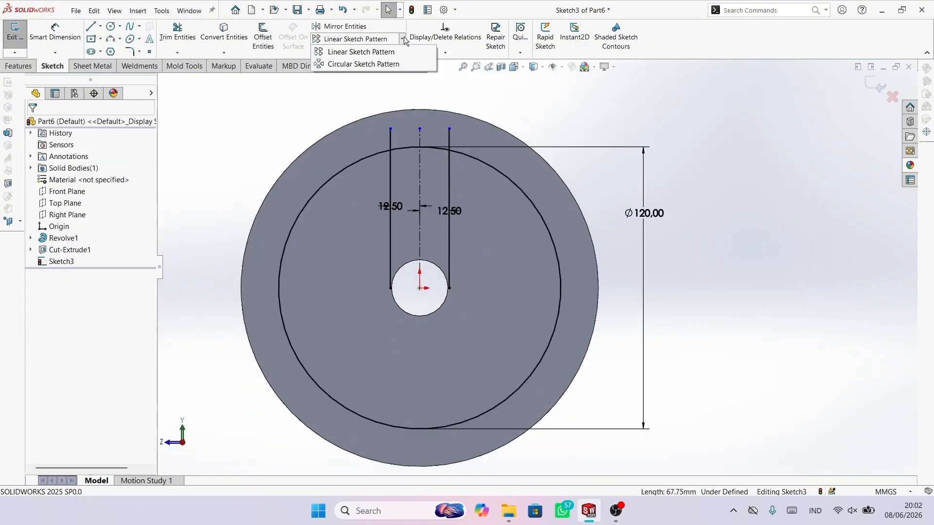
pyautogui.click(361, 65)
pyautogui.scroll(-2, 427, 356)
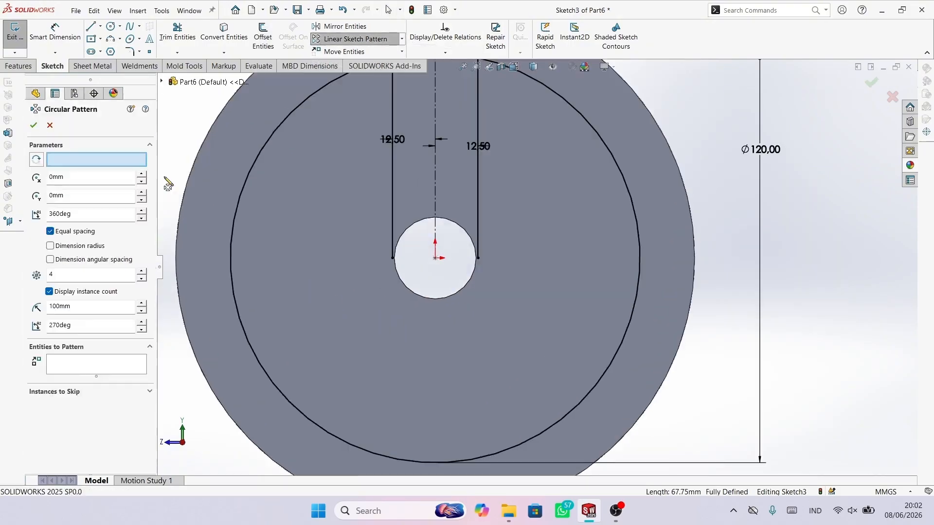
pyautogui.click(436, 259)
pyautogui.click(103, 355)
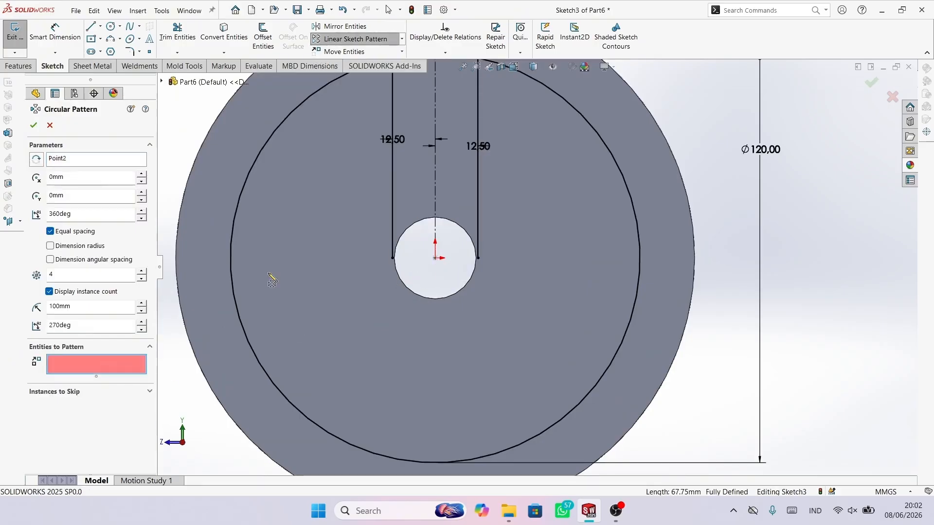
pyautogui.click(392, 125)
pyautogui.click(478, 127)
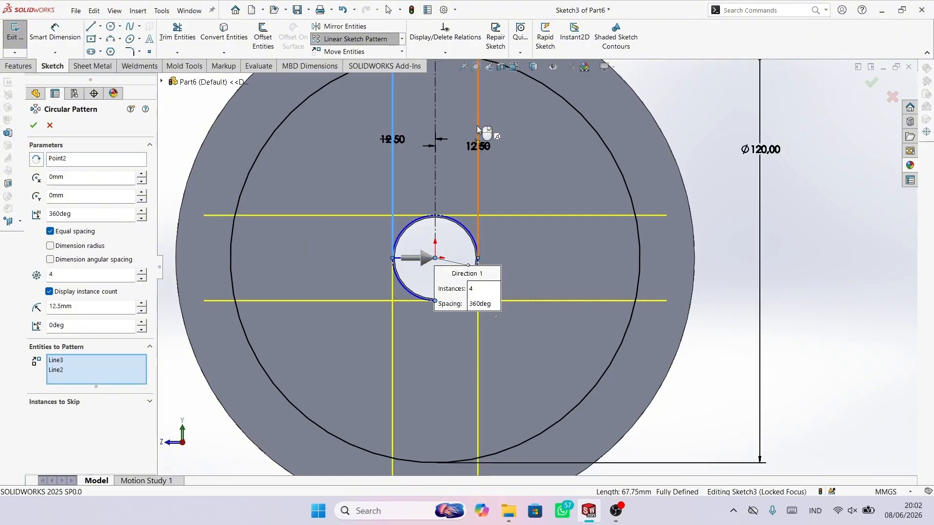
pyautogui.scroll(2, 443, 344)
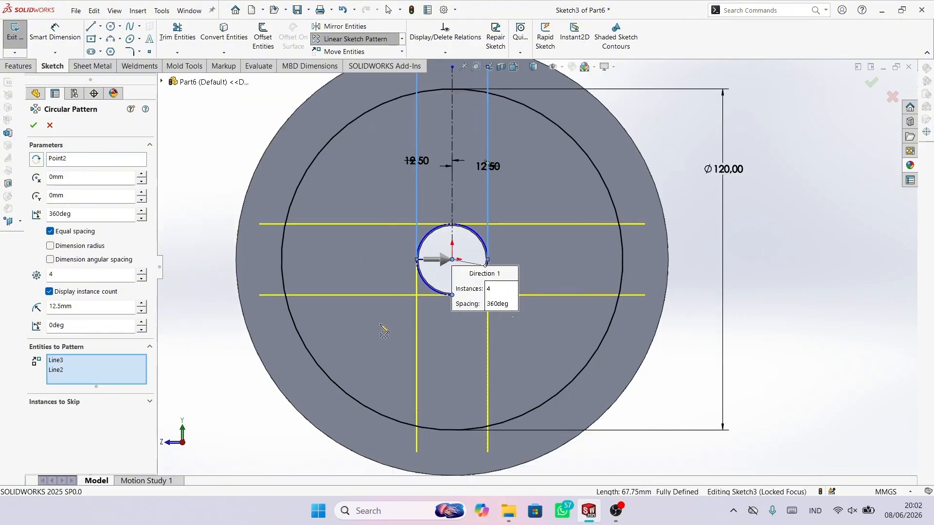
pyautogui.click(33, 125)
# Step: Power trim the outer ends of all the spoke lines that extend beyond the 120 mm circle
pyautogui.scroll(3, 608, 292)
pyautogui.scroll(-2, 604, 236)
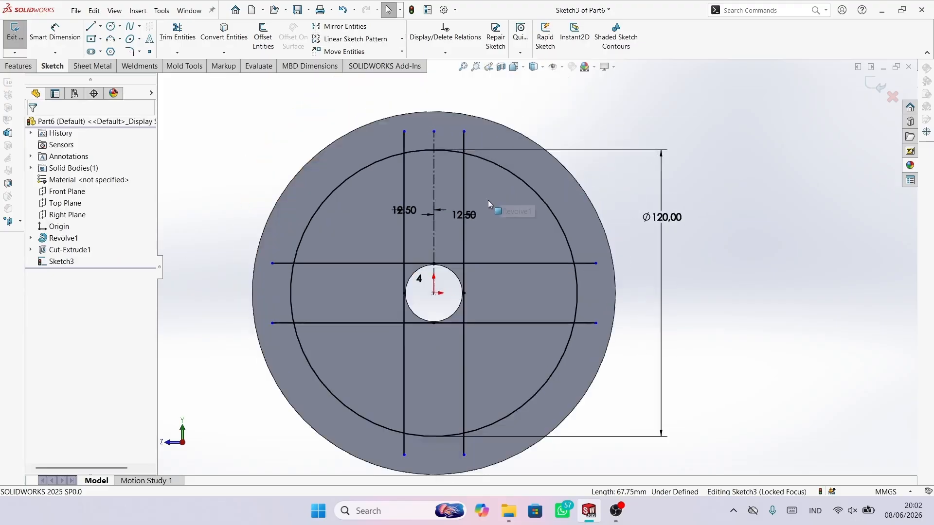
pyautogui.click(177, 33)
pyautogui.scroll(-2, 431, 139)
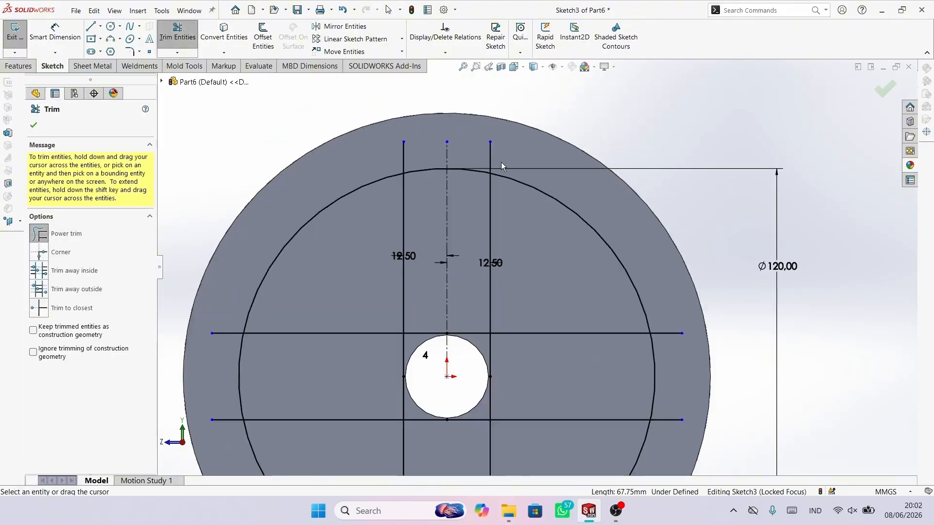
pyautogui.moveTo(519, 157)
pyautogui.mouseDown()
pyautogui.moveTo(407, 147)
pyautogui.moveTo(392, 155)
pyautogui.mouseUp()
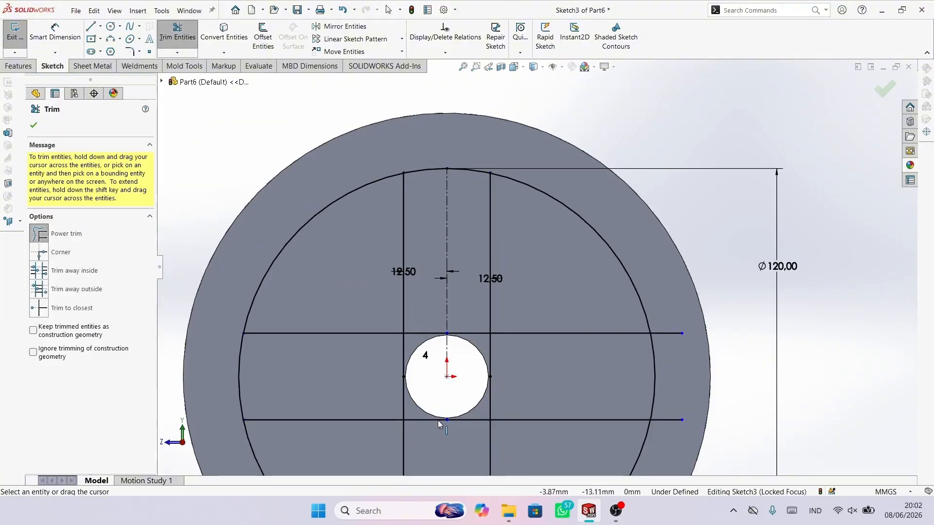
pyautogui.scroll(5, 438, 420)
pyautogui.scroll(-4, 472, 398)
pyautogui.moveTo(580, 427); pyautogui.dragTo(460, 428)
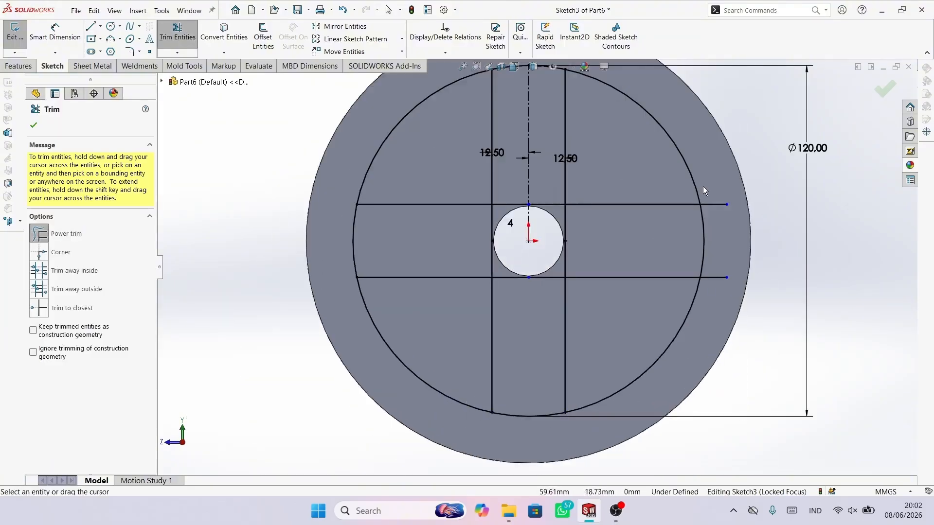
pyautogui.moveTo(708, 185); pyautogui.dragTo(720, 234)
pyautogui.moveTo(713, 296); pyautogui.dragTo(713, 297)
# Step: Power trim the inner segments of the spoke lines around the central bore, leaving four separate corner outlines
pyautogui.scroll(-3, 574, 243)
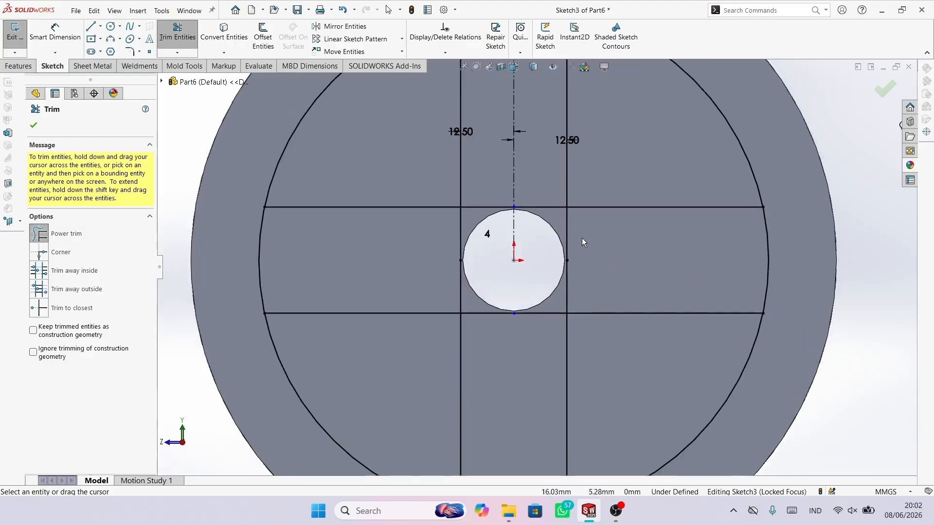
pyautogui.moveTo(594, 242)
pyautogui.mouseDown()
pyautogui.moveTo(554, 217)
pyautogui.moveTo(537, 192)
pyautogui.moveTo(445, 243)
pyautogui.moveTo(463, 285)
pyautogui.mouseUp()
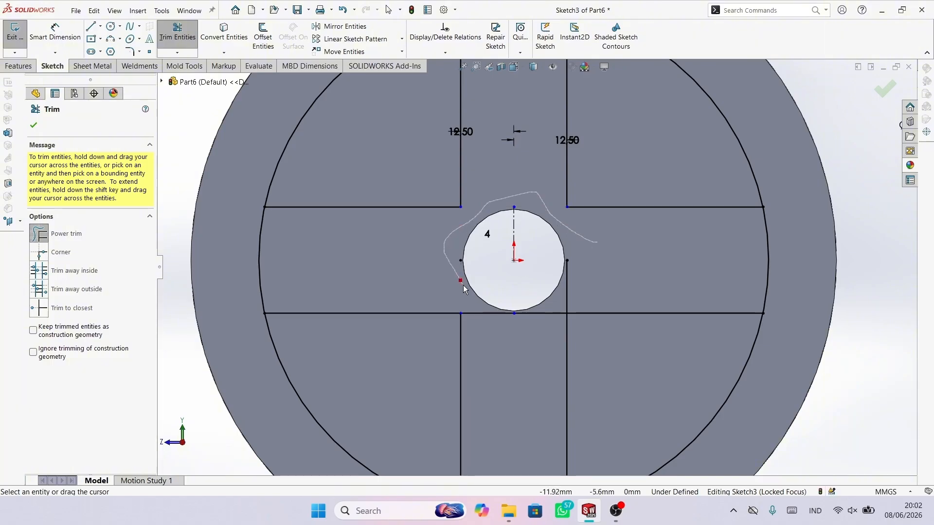
pyautogui.moveTo(542, 302); pyautogui.dragTo(585, 275)
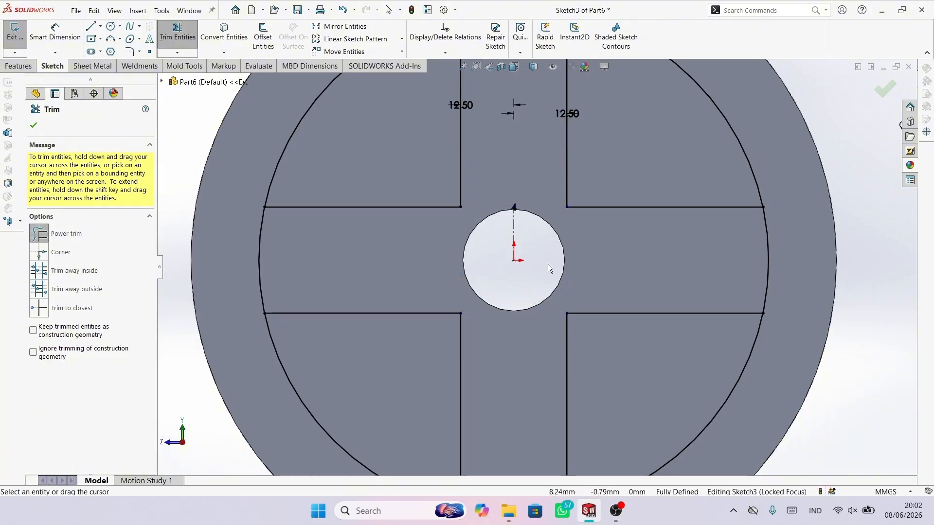
pyautogui.scroll(3, 547, 255)
pyautogui.scroll(-2, 549, 248)
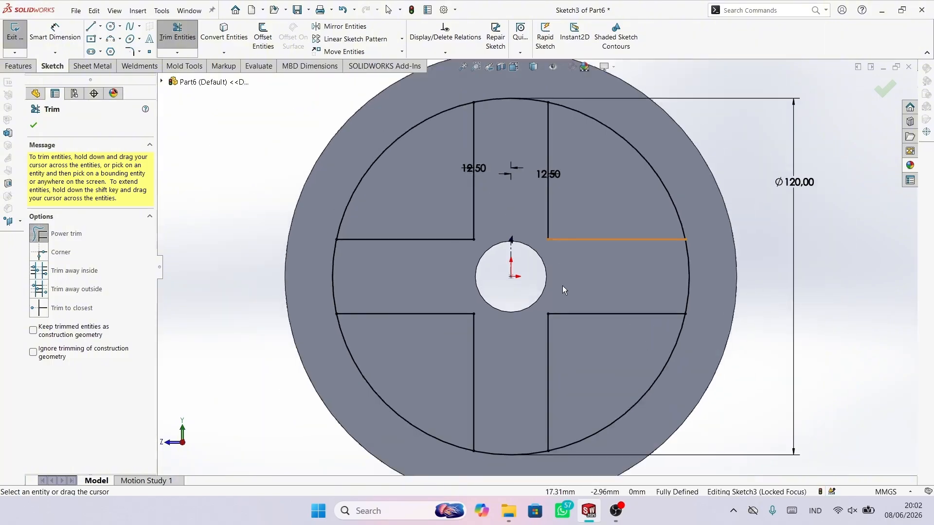
# Step: Power trim the four arcs of the 120 mm circle that span the spoke ends, closing four separate pocket outlines
pyautogui.scroll(-1, 455, 286)
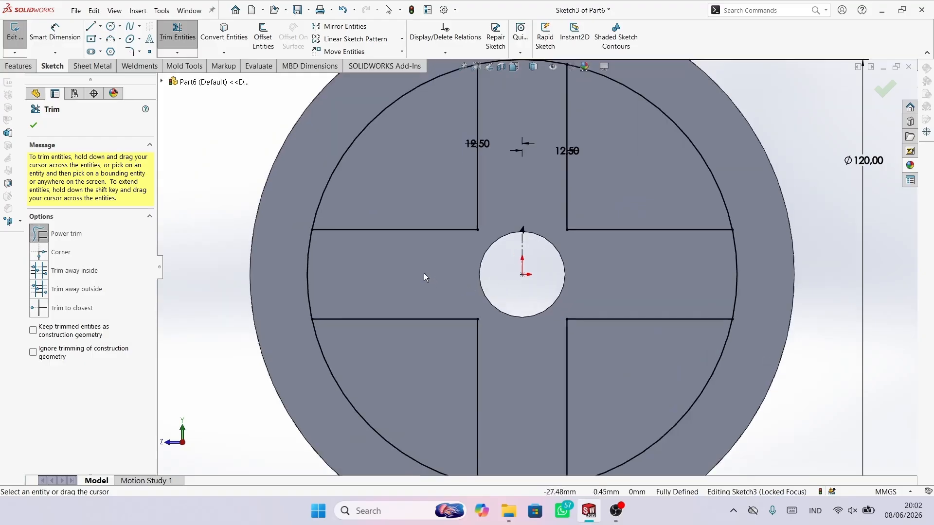
pyautogui.moveTo(379, 281); pyautogui.dragTo(279, 277)
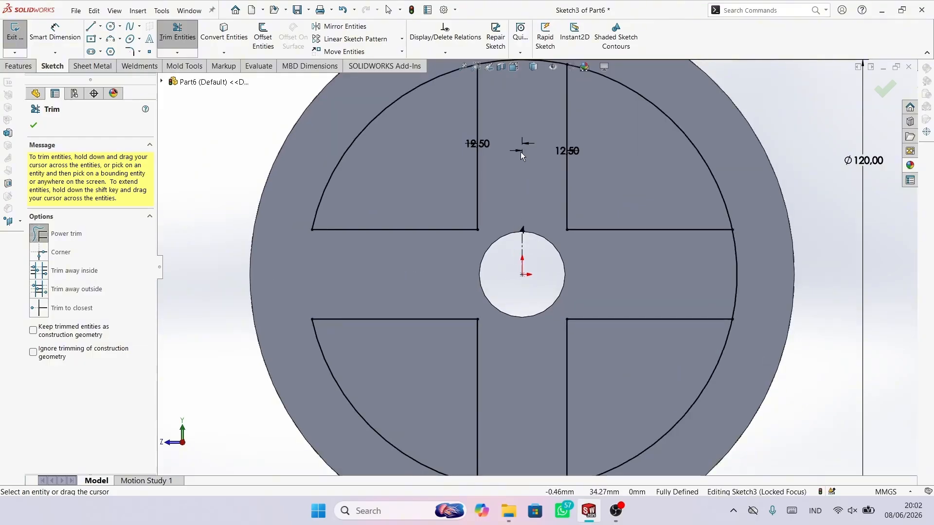
pyautogui.press('f')
pyautogui.moveTo(527, 148); pyautogui.dragTo(529, 76)
pyautogui.moveTo(543, 273)
pyautogui.mouseDown()
pyautogui.moveTo(645, 275)
pyautogui.moveTo(665, 296)
pyautogui.mouseUp()
pyautogui.moveTo(529, 372); pyautogui.dragTo(508, 462)
pyautogui.scroll(-2, 559, 300)
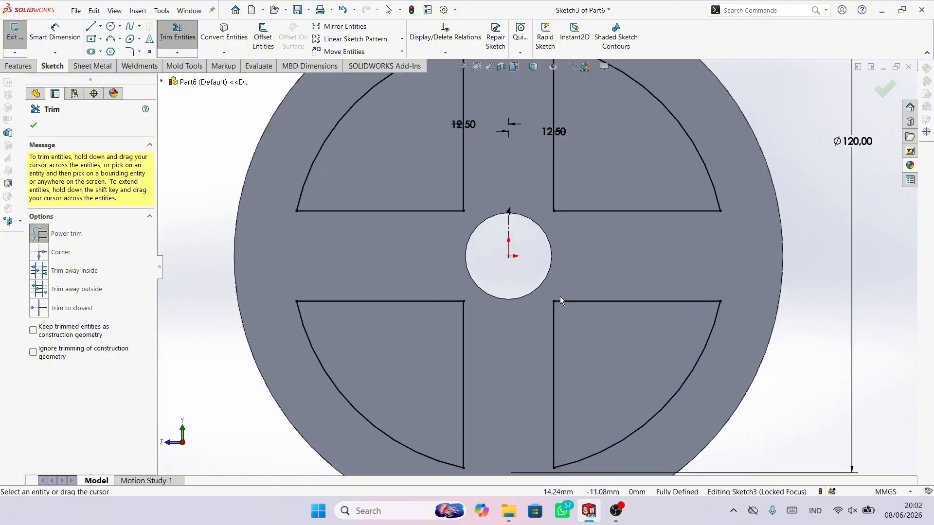
pyautogui.scroll(1, 539, 311)
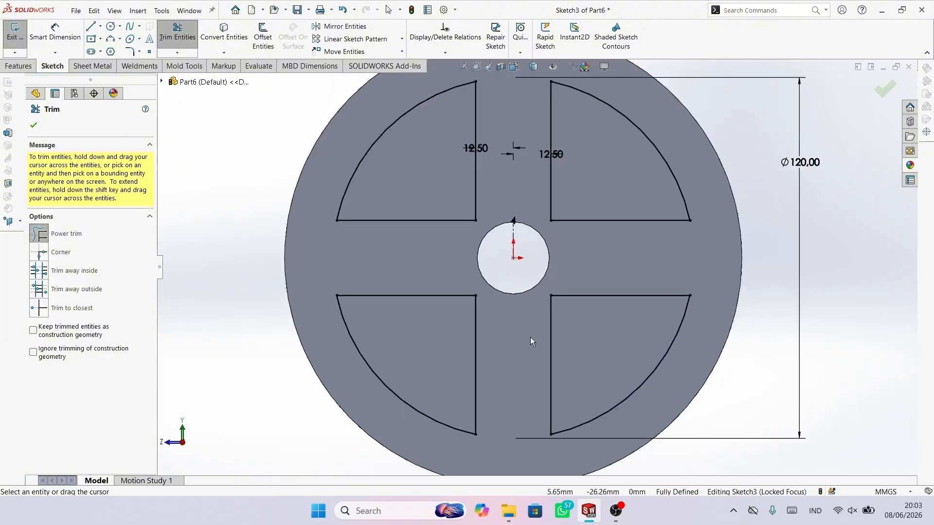
pyautogui.scroll(-1, 646, 327)
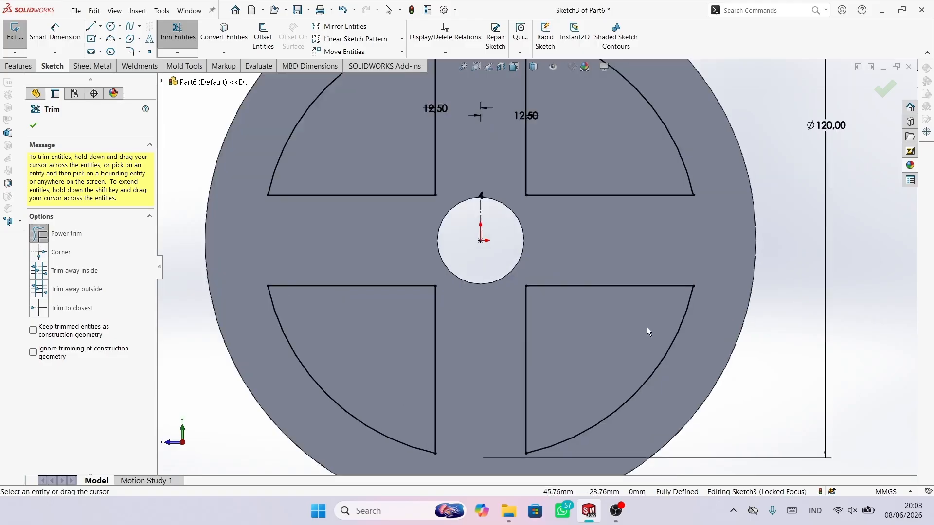
pyautogui.click(33, 128)
# Step: Extrude-cut the four pocket outlines through the pulley to form the spokes
pyautogui.click(19, 66)
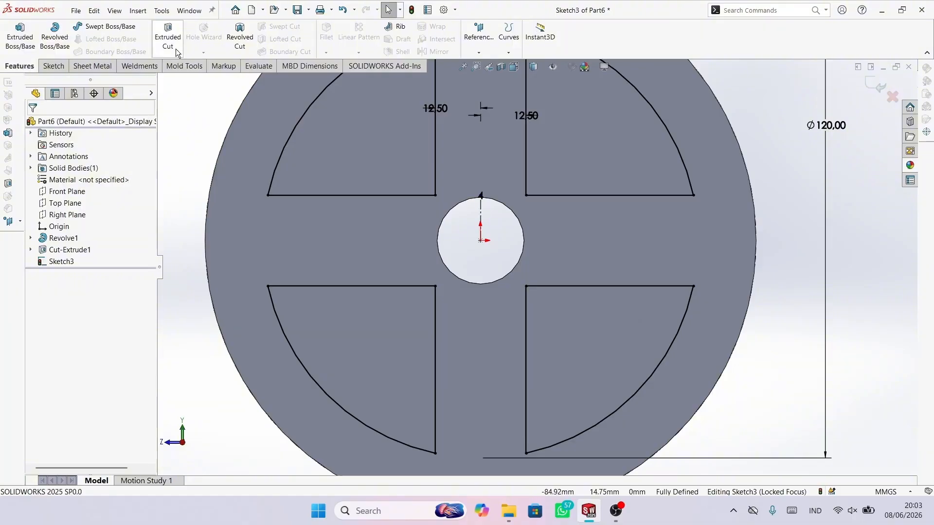
pyautogui.click(168, 37)
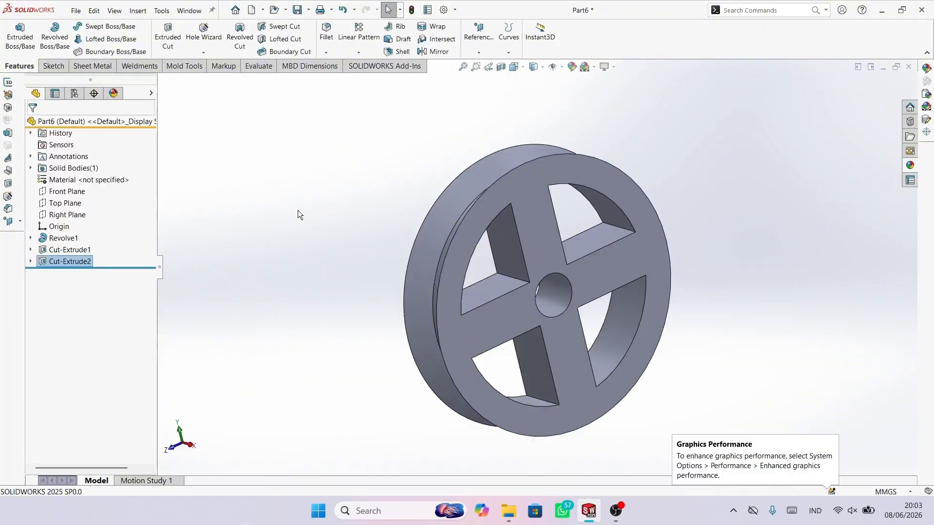
# Step: Start a new sketch on the spoked side face of the pulley
pyautogui.scroll(-5, 550, 270)
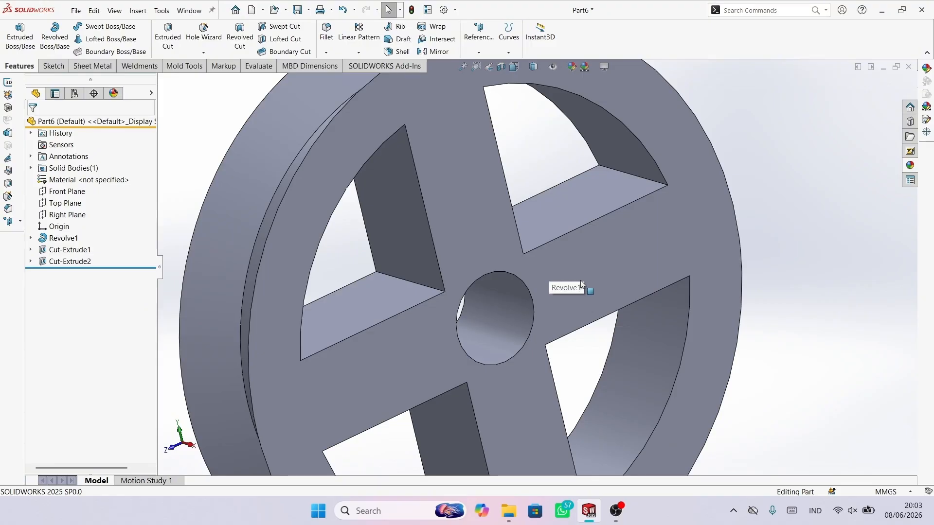
pyautogui.click(598, 271)
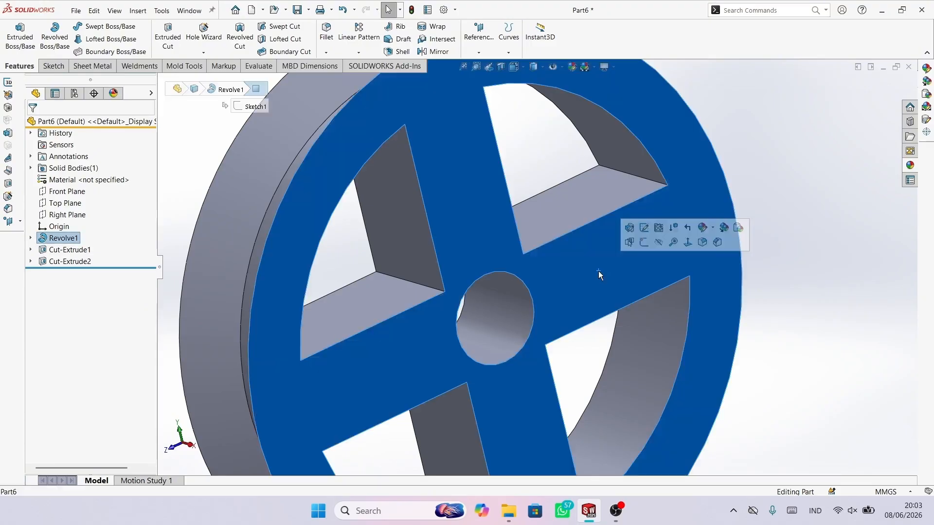
pyautogui.click(640, 245)
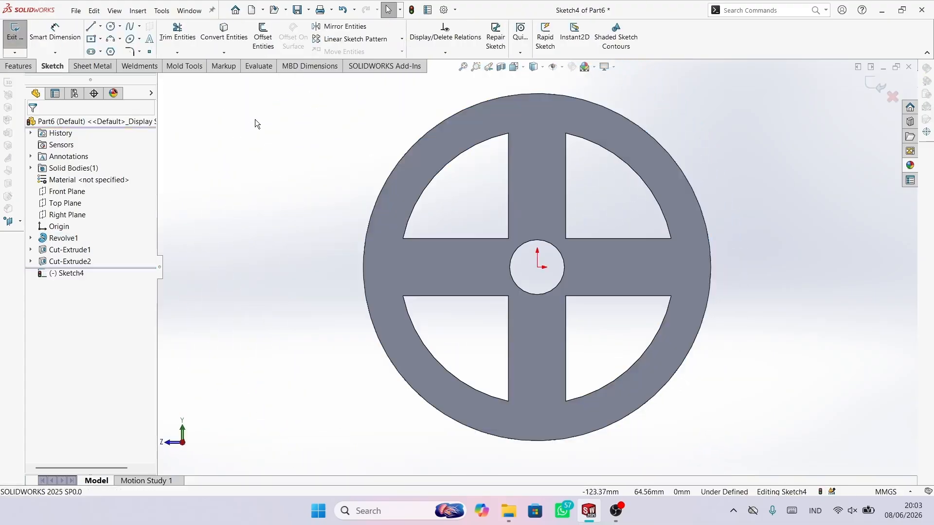
pyautogui.click(91, 39)
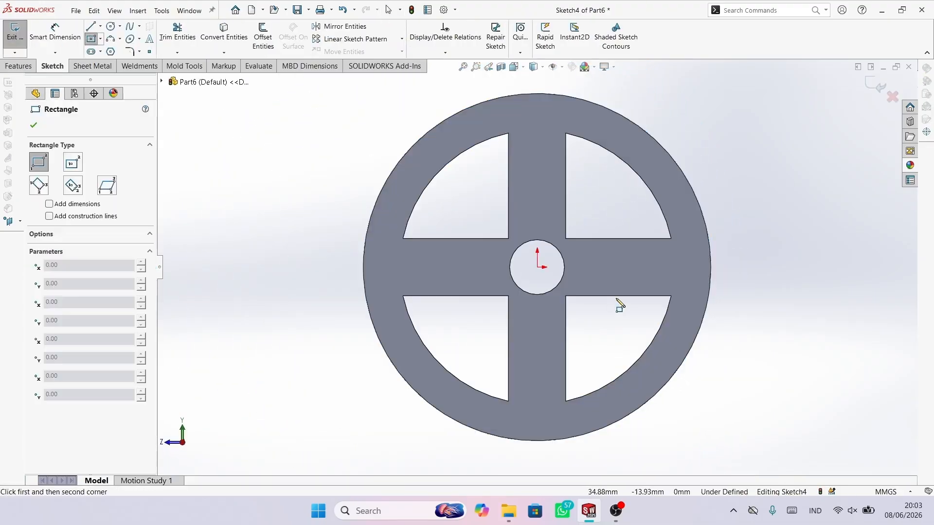
pyautogui.click(537, 267)
pyautogui.press('Escape')
# Step: Sketch a circle of 60 mm radius centred on the origin, meeting the outer arcs of the spoke openings
pyautogui.click(110, 26)
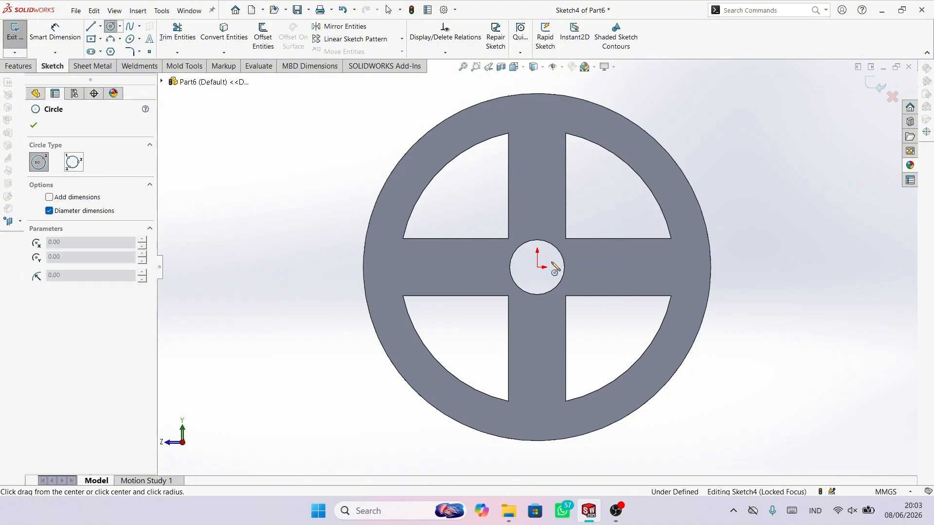
pyautogui.click(537, 267)
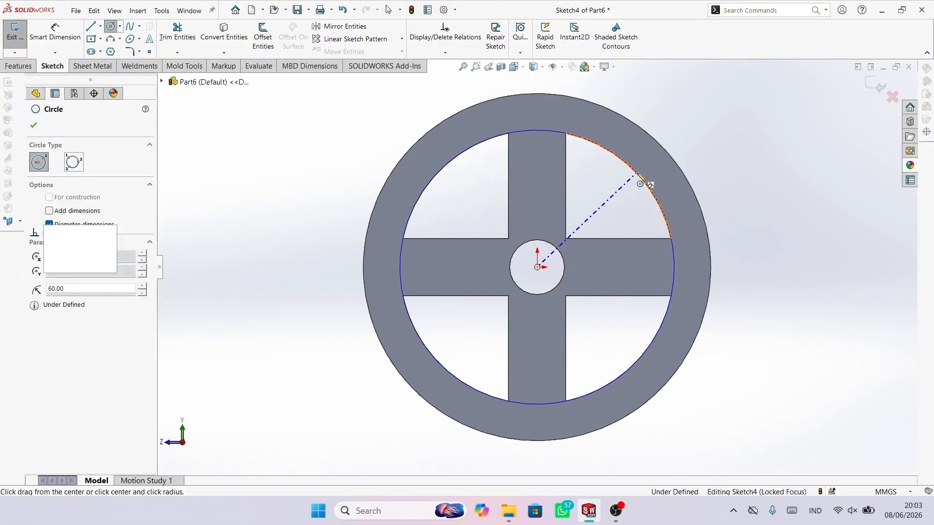
pyautogui.click(640, 181)
pyautogui.rightClick(773, 158)
pyautogui.click(807, 195)
pyautogui.scroll(-2, 497, 217)
pyautogui.scroll(1, 647, 307)
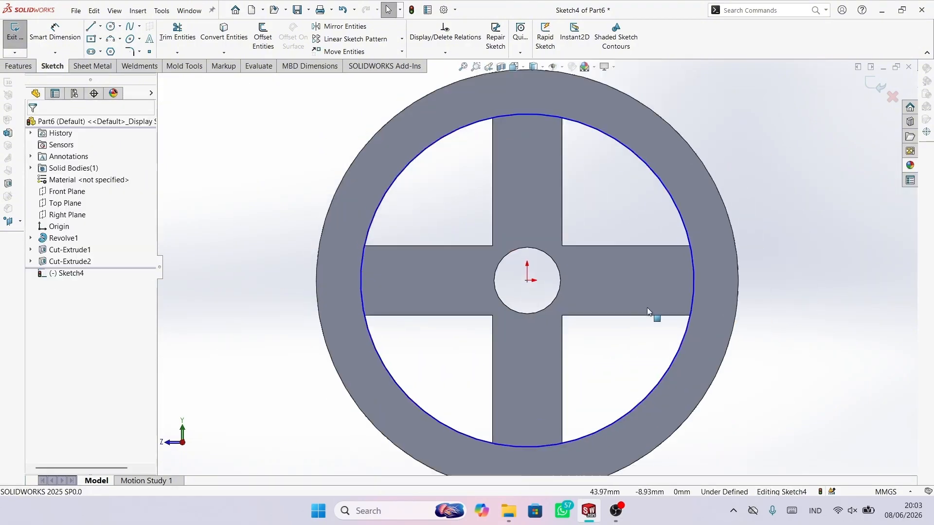
# Step: Convert the eight straight spoke edges of the side face into sketch lines
pyautogui.click(223, 32)
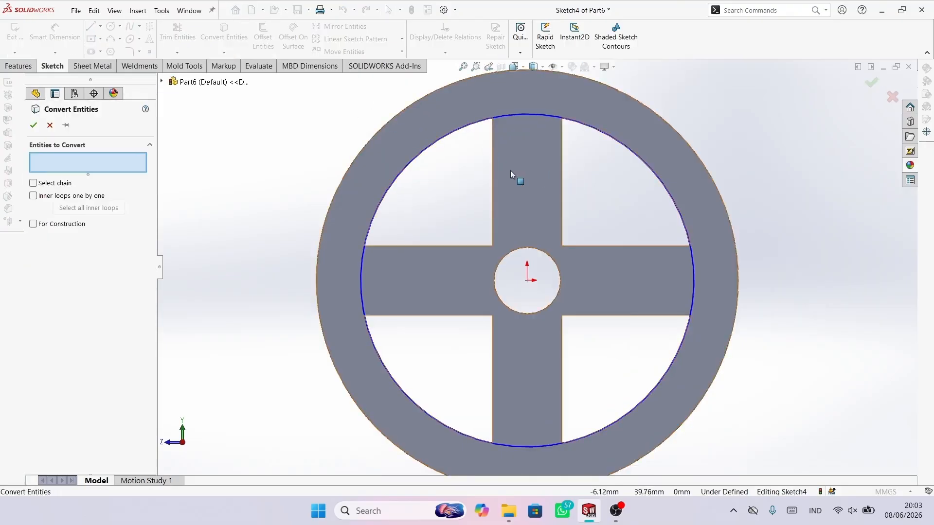
pyautogui.click(492, 174)
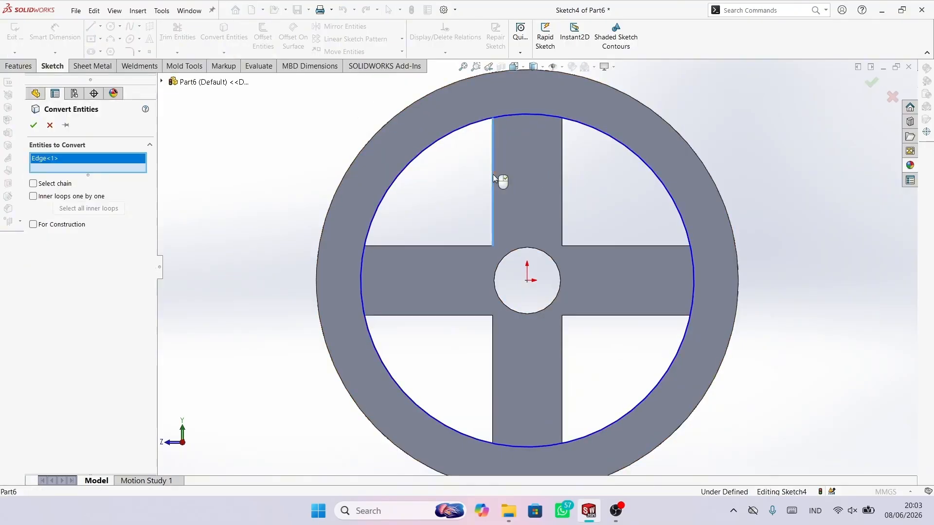
pyautogui.click(562, 166)
pyautogui.click(459, 246)
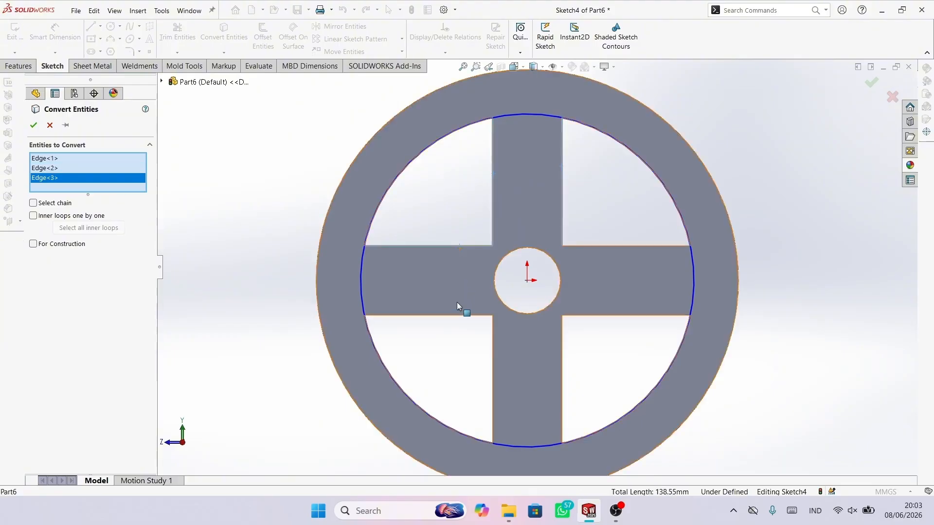
pyautogui.click(456, 316)
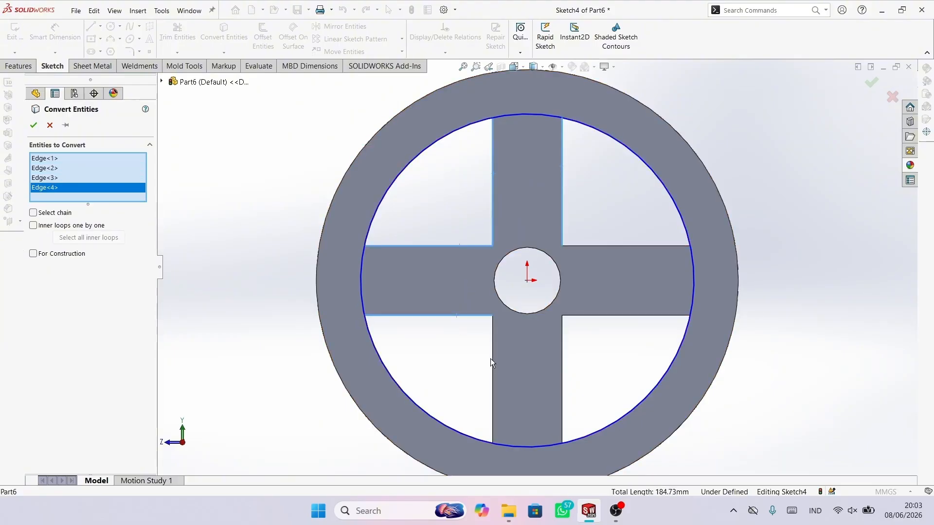
pyautogui.click(491, 358)
pyautogui.click(561, 353)
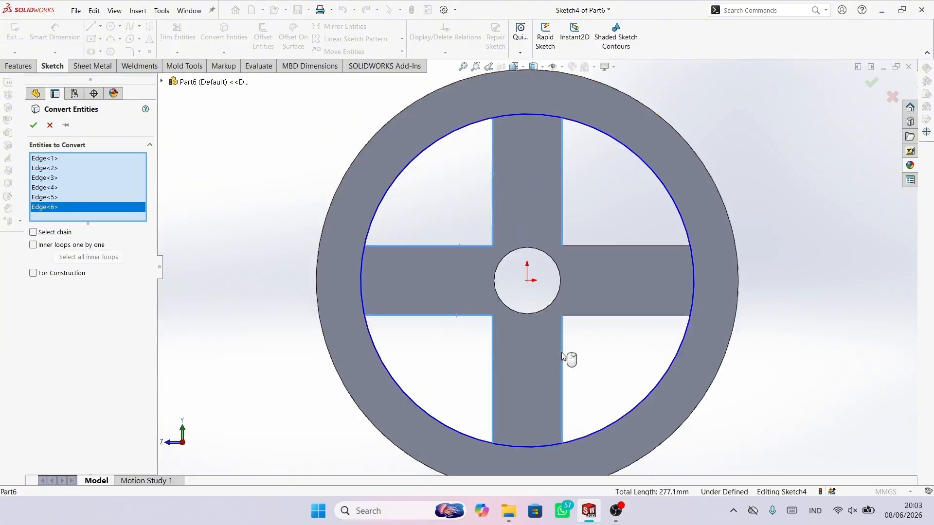
pyautogui.click(601, 315)
pyautogui.click(613, 246)
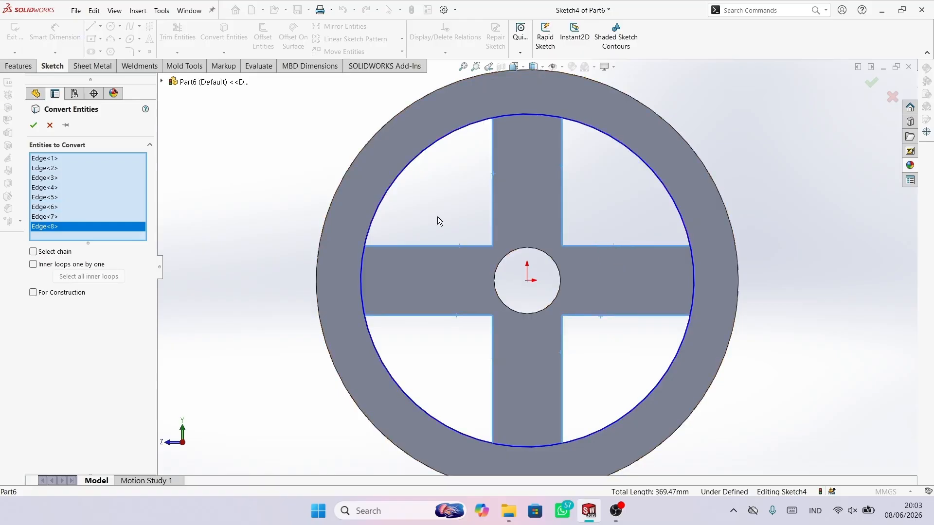
pyautogui.click(33, 125)
# Step: Power trim the circle's four arcs between the spokes, leaving one closed cross-shaped outline
pyautogui.click(177, 33)
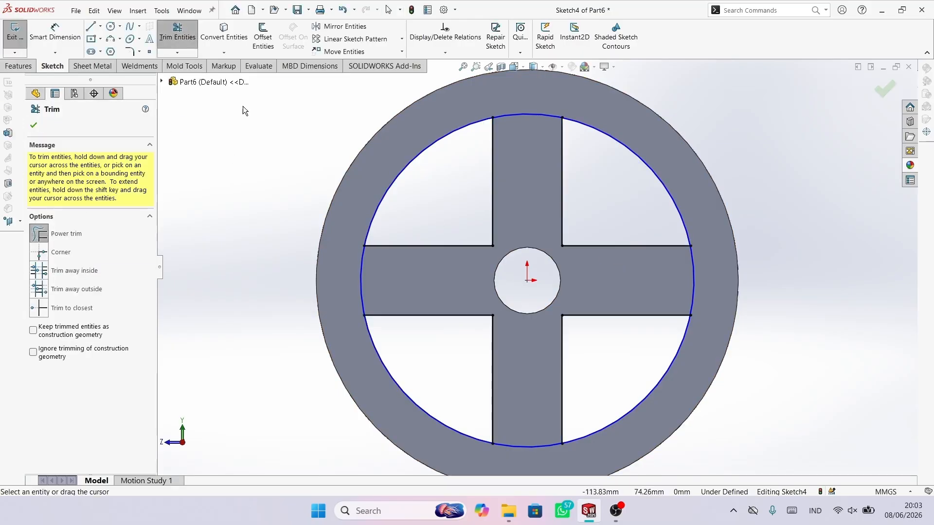
pyautogui.moveTo(349, 103)
pyautogui.mouseDown()
pyautogui.moveTo(521, 145)
pyautogui.moveTo(597, 197)
pyautogui.mouseUp()
pyautogui.moveTo(675, 400); pyautogui.dragTo(634, 368)
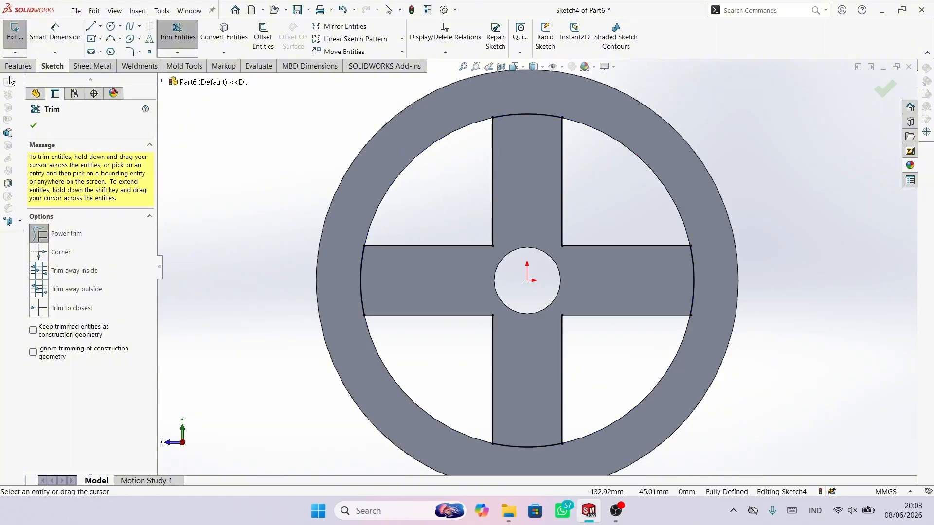
pyautogui.click(32, 121)
# Step: Extrude-cut the cross-shaped spoke outline as a Blind cut 2 mm deep
pyautogui.click(19, 65)
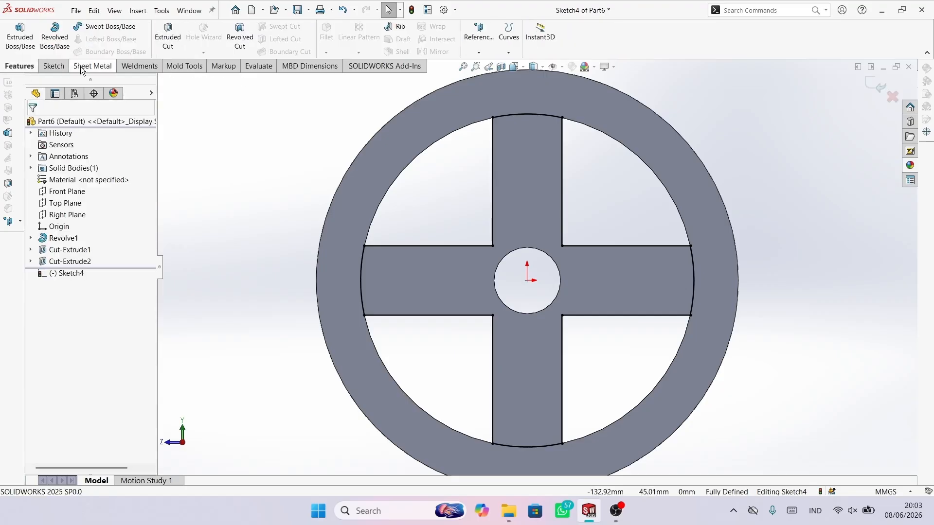
pyautogui.click(168, 36)
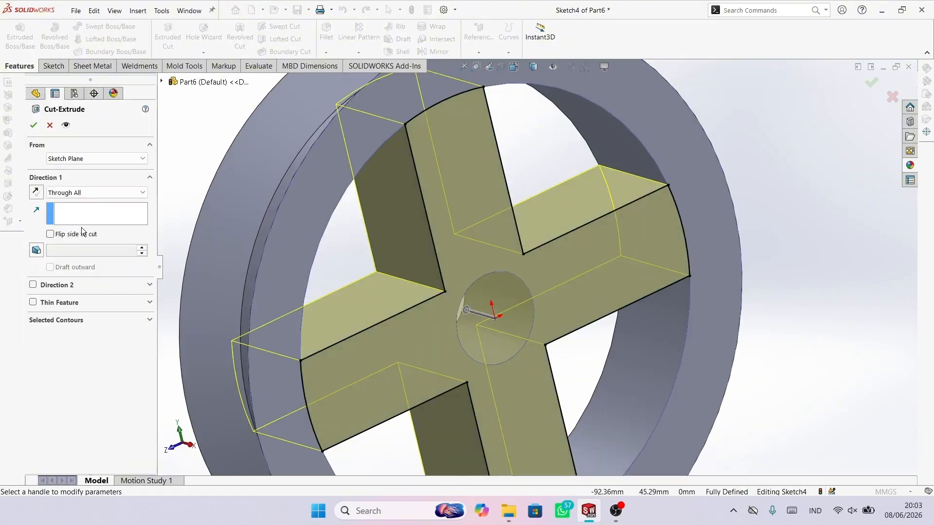
pyautogui.click(96, 192)
pyautogui.click(65, 201)
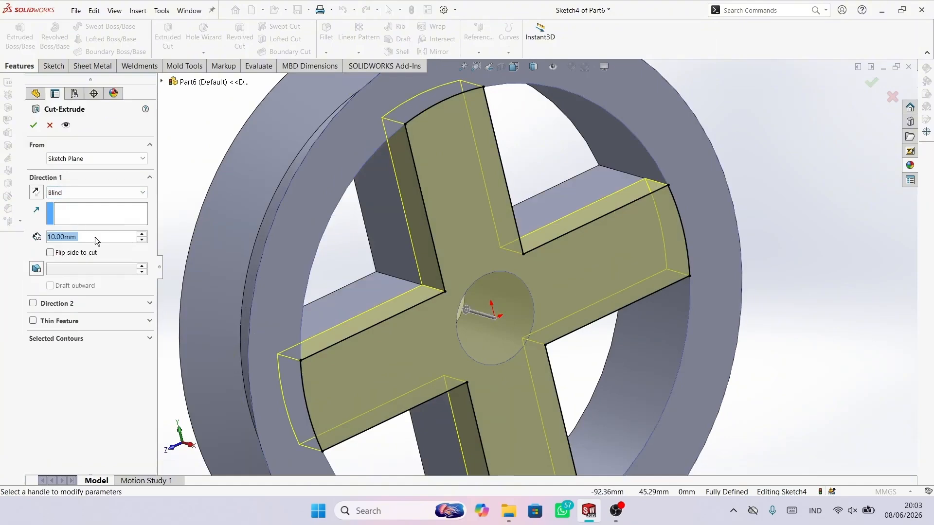
pyautogui.write('2')
pyautogui.press('Return')
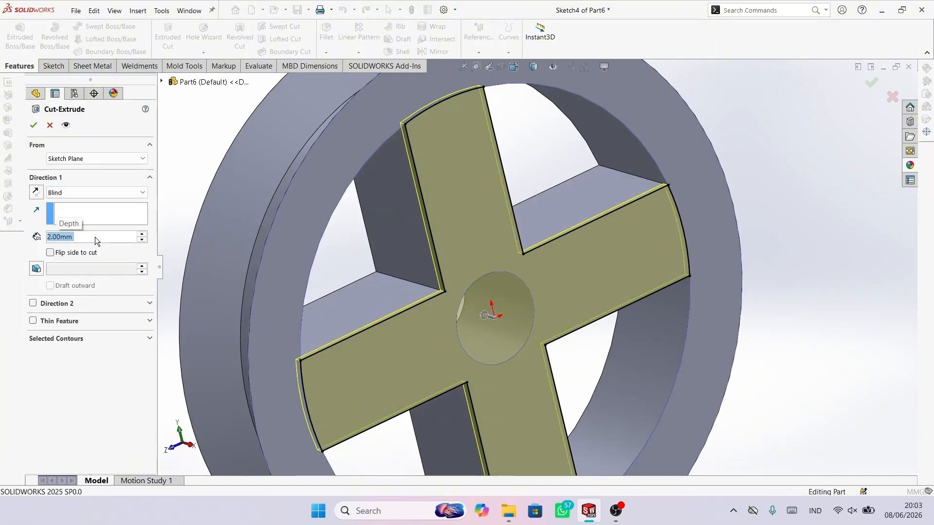
# Step: Mirror the 2 mm spoke recess cut (Cut-Extrude3) about the Right Plane onto the pulley's opposite side
pyautogui.moveTo(573, 258); pyautogui.dragTo(544, 273, button='middle')
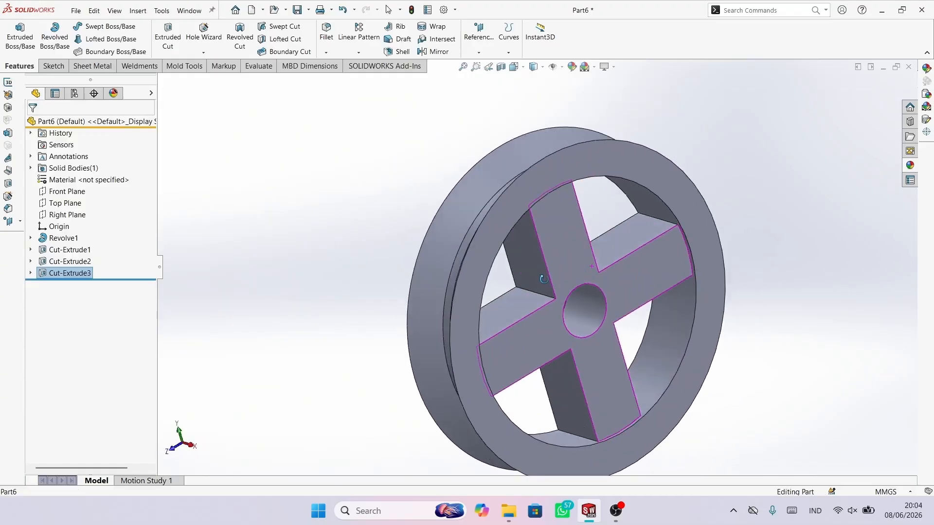
pyautogui.scroll(2, 267, 182)
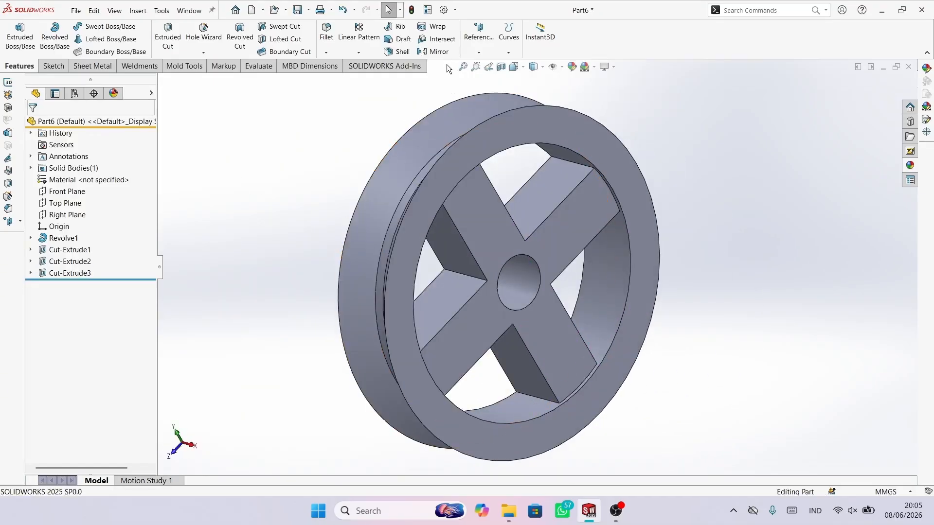
pyautogui.click(445, 52)
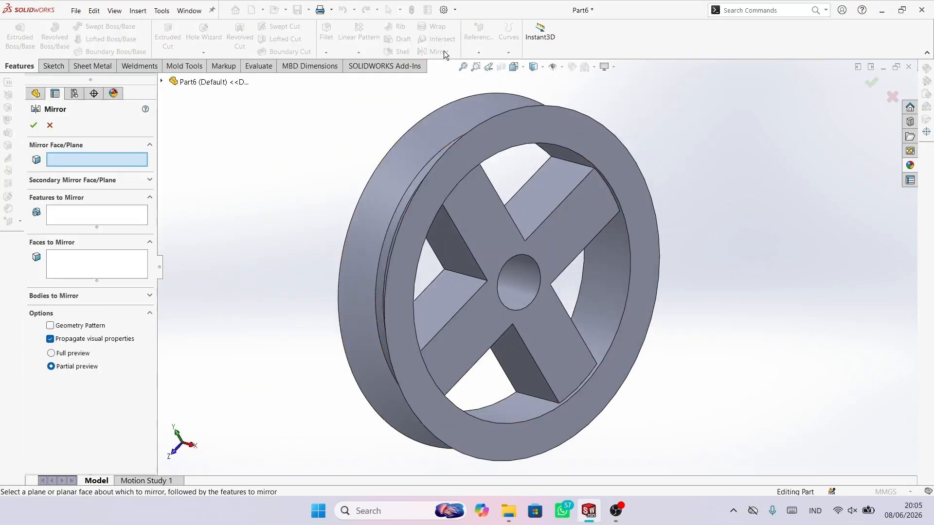
pyautogui.click(162, 82)
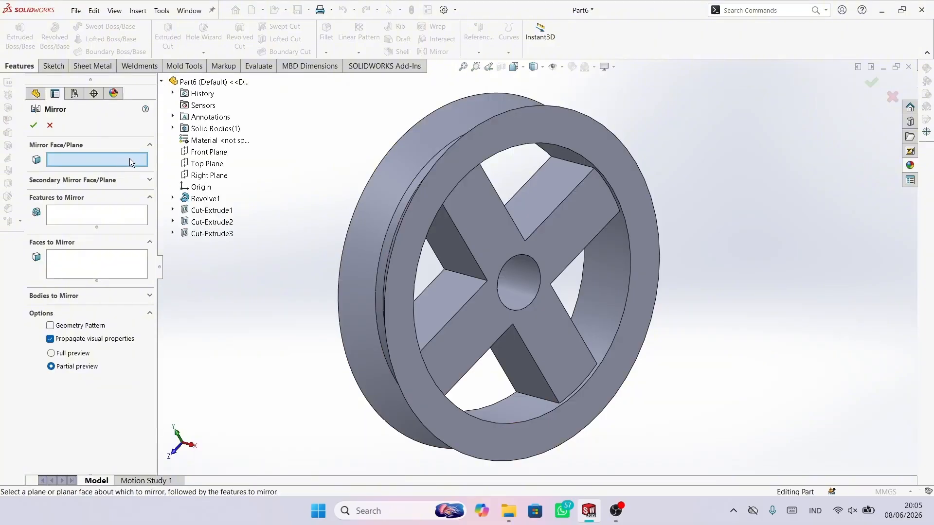
pyautogui.click(216, 176)
pyautogui.click(66, 211)
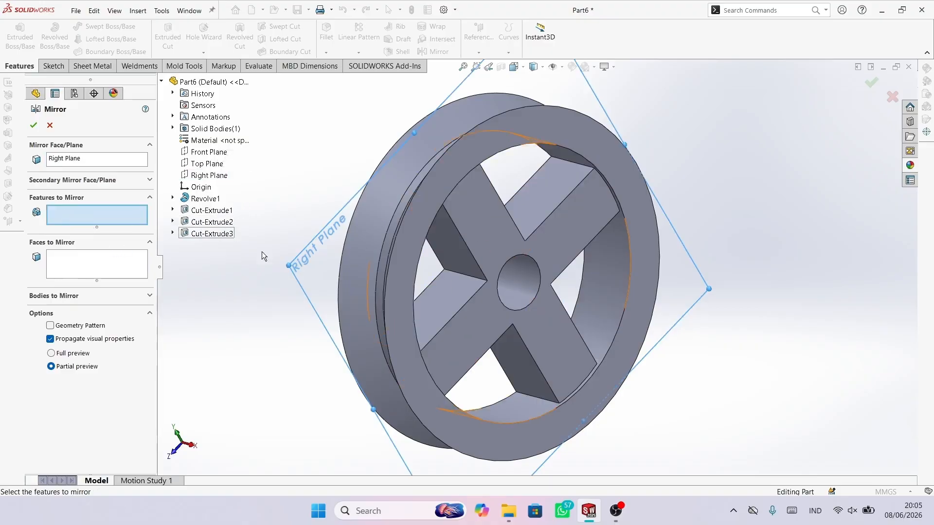
pyautogui.hotkey('ctrl', 'Right')
pyautogui.hotkey('ctrl', 'Right')
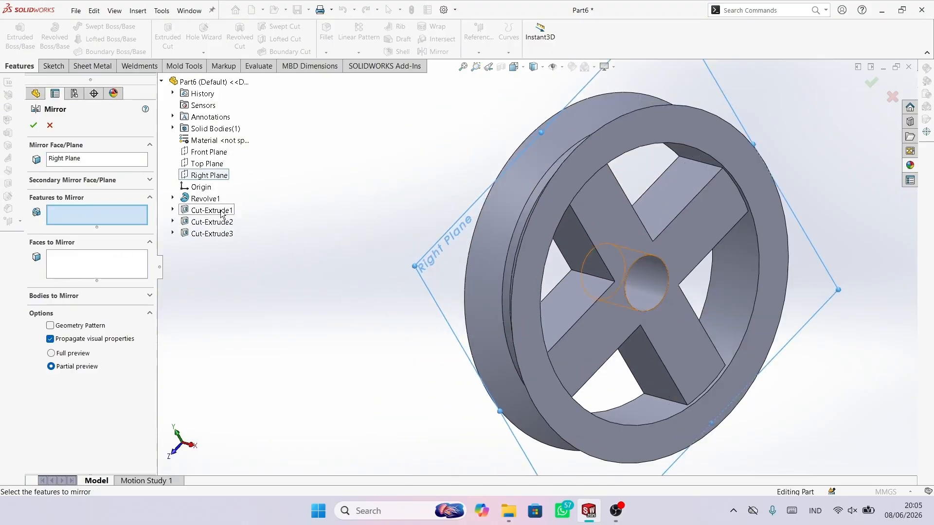
pyautogui.click(219, 225)
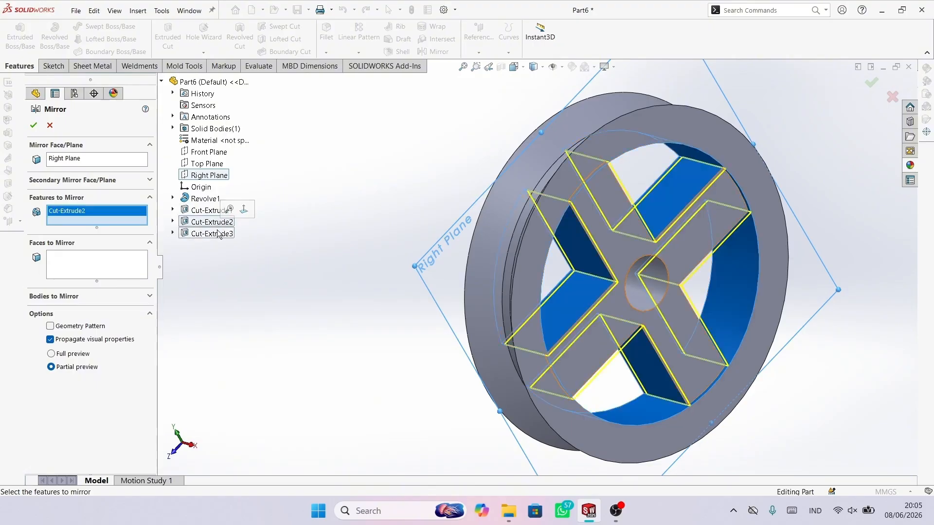
pyautogui.rightClick(99, 215)
pyautogui.click(155, 219)
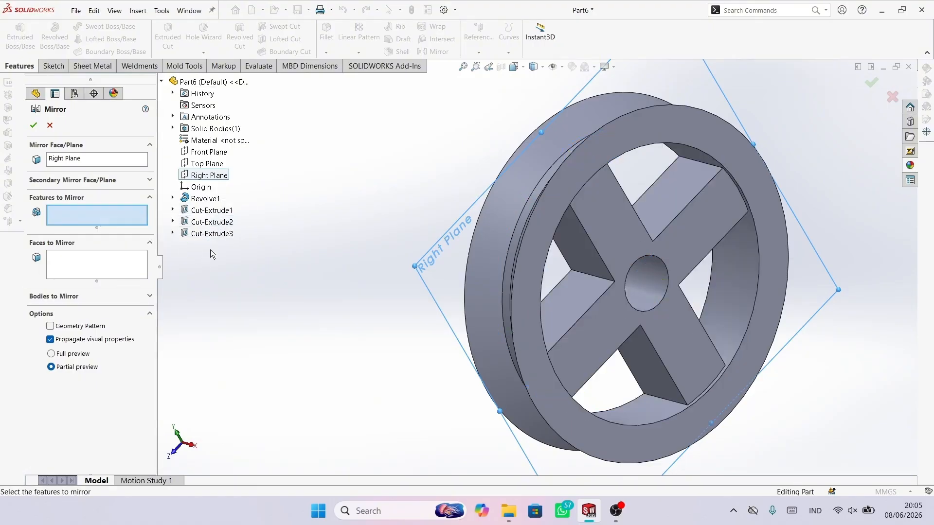
pyautogui.click(220, 233)
pyautogui.moveTo(494, 296); pyautogui.dragTo(428, 292, button='middle')
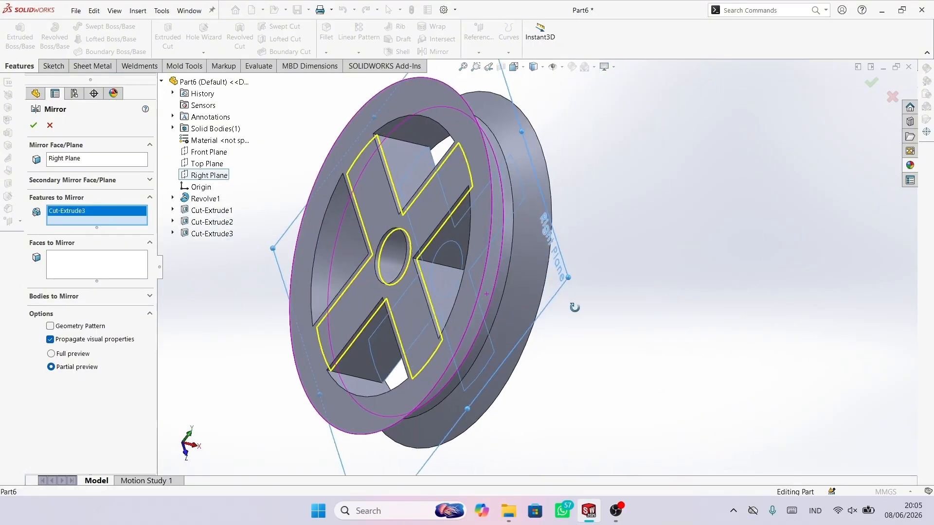
pyautogui.click(33, 125)
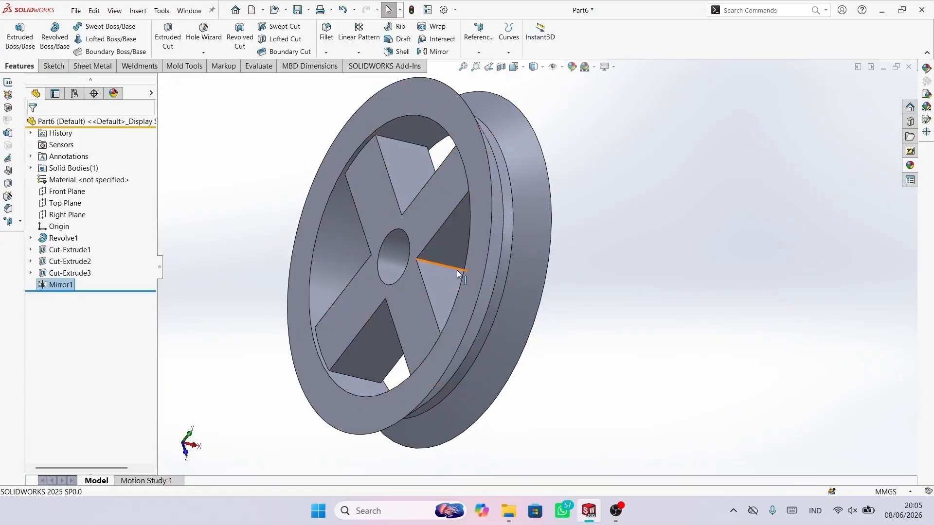
pyautogui.moveTo(574, 303); pyautogui.dragTo(712, 316, button='middle')
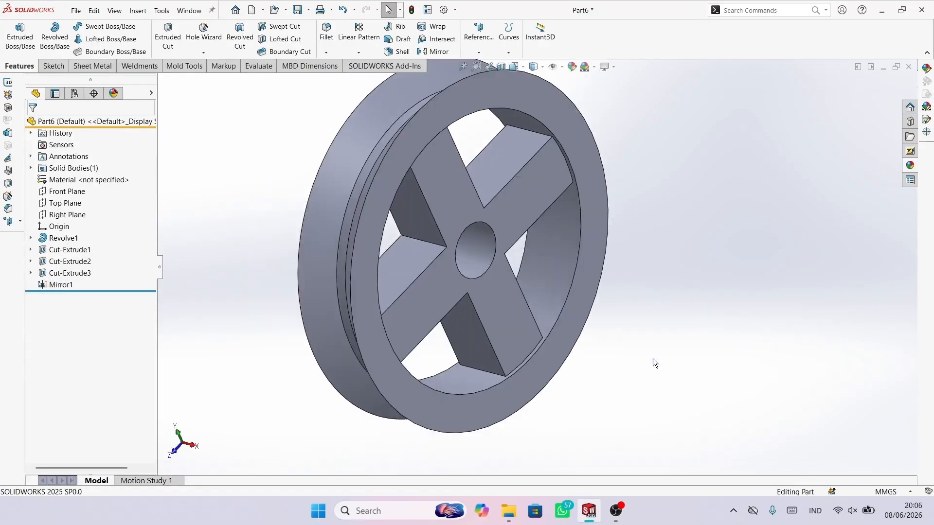
# Step: On the Right Plane, sketch two circles centred on the origin: one matching the bore edge, one about 49 mm in diameter
pyautogui.click(67, 214)
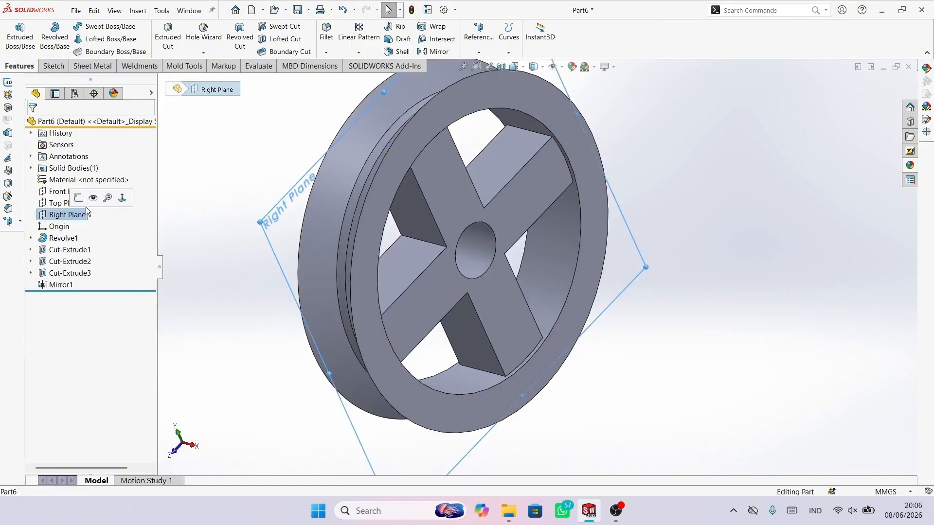
pyautogui.click(77, 198)
pyautogui.moveTo(333, 215); pyautogui.dragTo(365, 219, button='right')
pyautogui.scroll(-3, 543, 290)
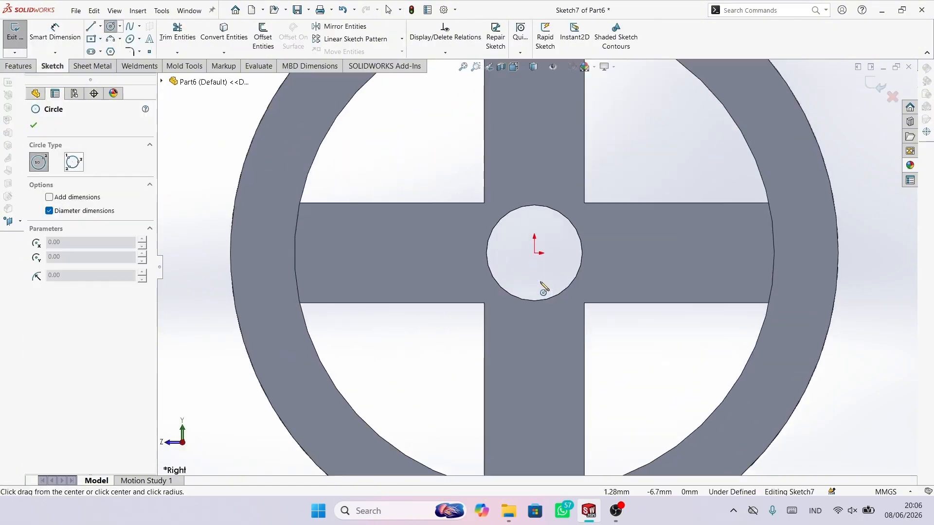
pyautogui.click(535, 253)
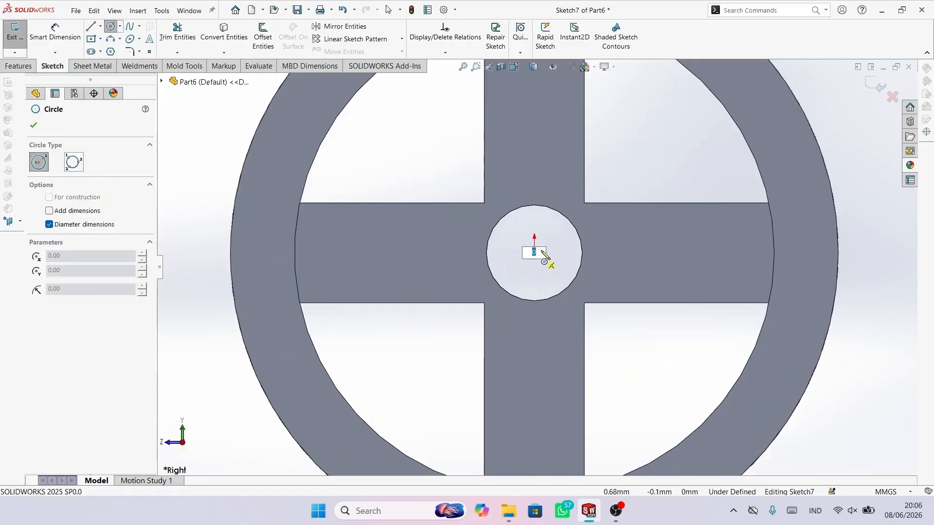
pyautogui.click(575, 224)
pyautogui.click(534, 253)
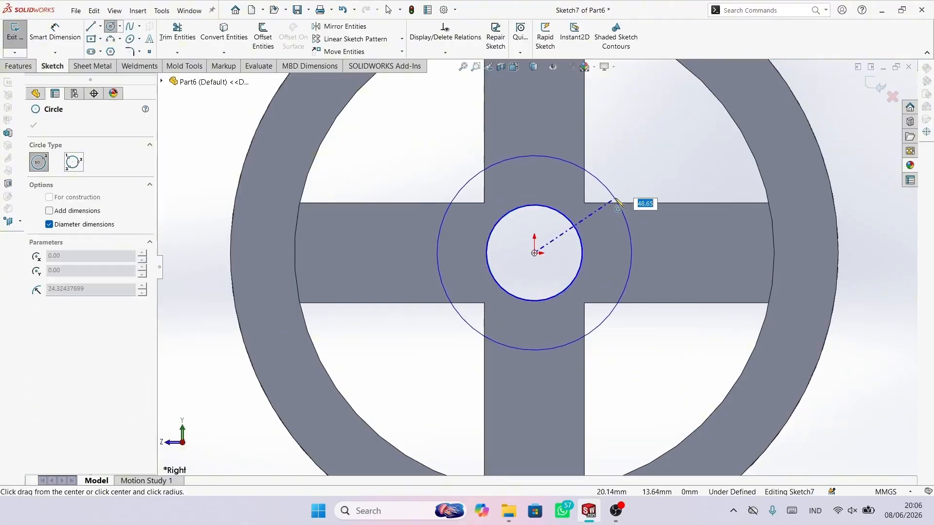
pyautogui.click(620, 203)
# Step: Dimension the outer hub circle to a diameter of 40 mm
pyautogui.moveTo(667, 317); pyautogui.dragTo(643, 218, button='right')
pyautogui.click(632, 217)
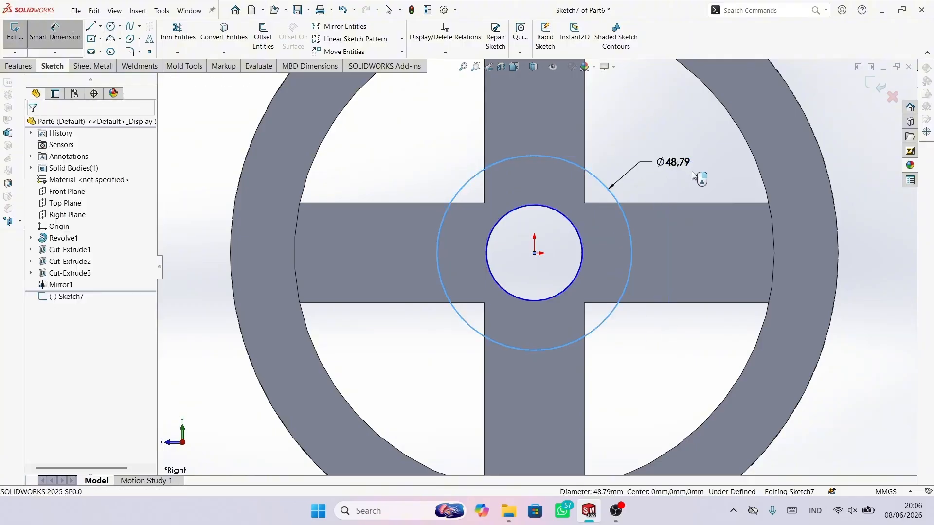
pyautogui.click(683, 164)
pyautogui.press('Return')
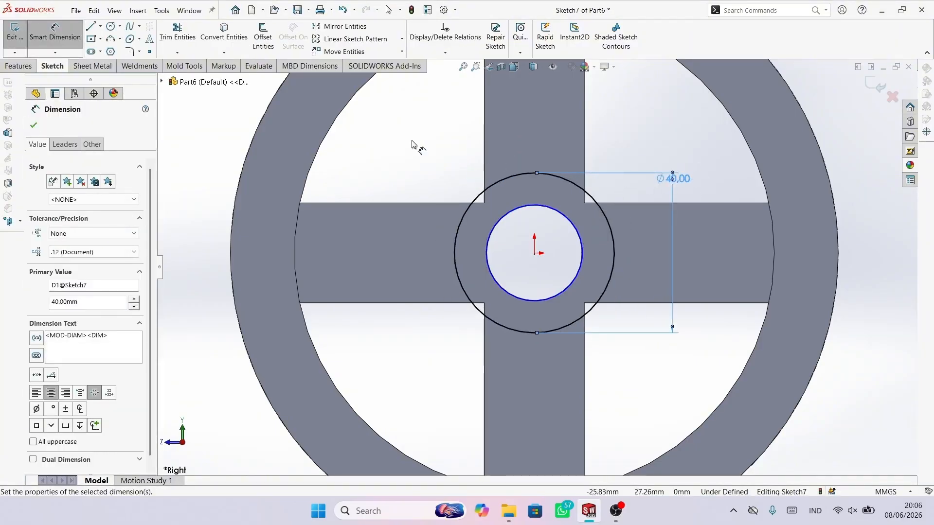
pyautogui.click(33, 125)
# Step: Extrude the ring between the two hub circles as a 36 mm Mid Plane boss merged with the pulley
pyautogui.click(18, 65)
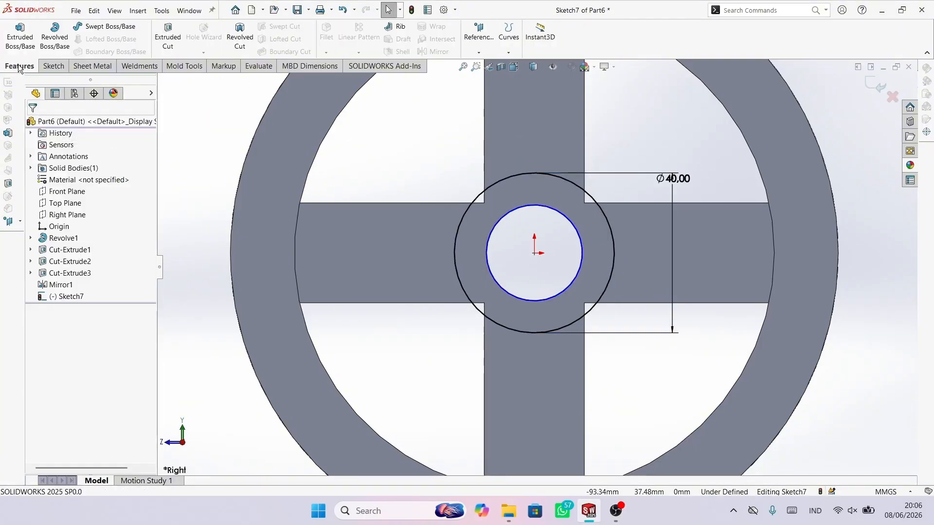
pyautogui.click(20, 36)
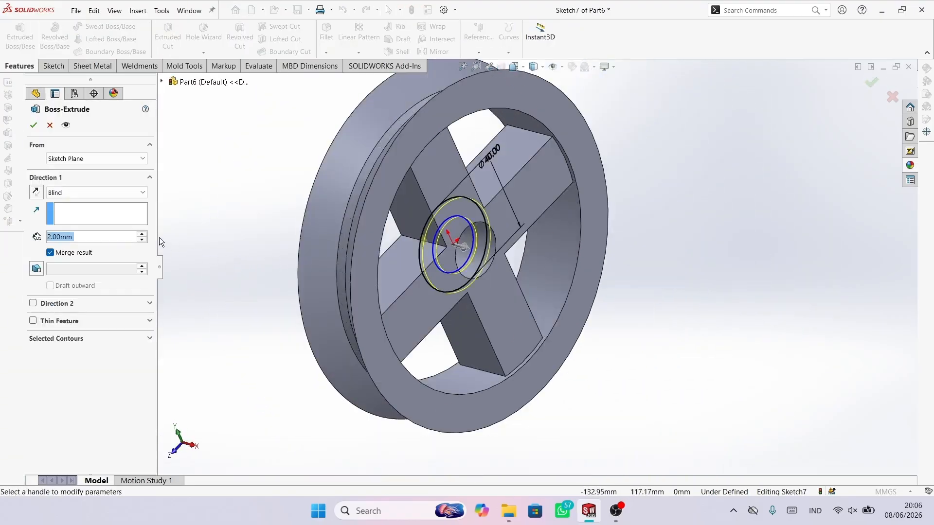
pyautogui.write('366')
pyautogui.press('Return')
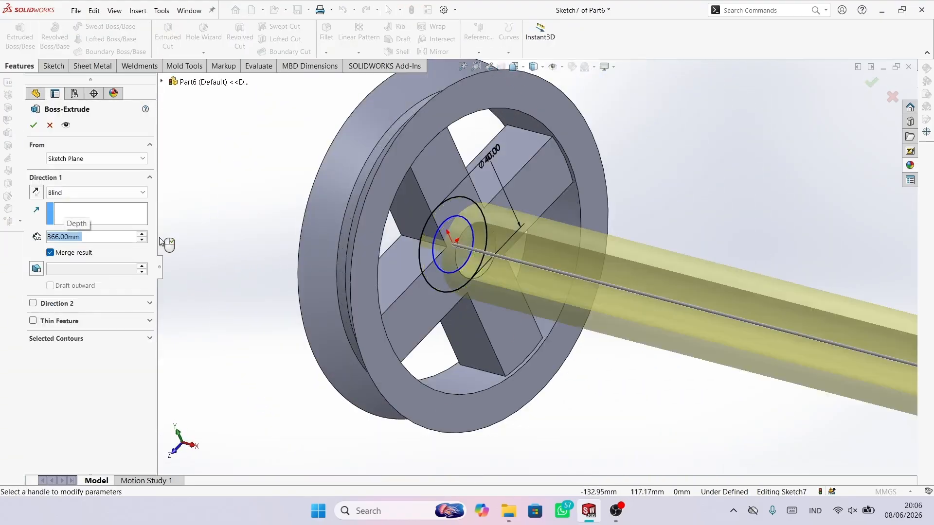
pyautogui.write('36')
pyautogui.press('Return')
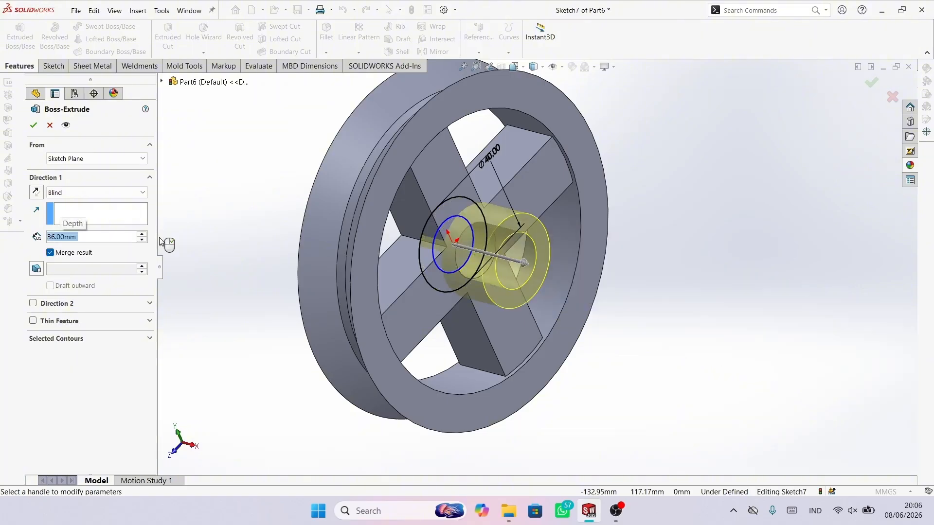
pyautogui.click(74, 188)
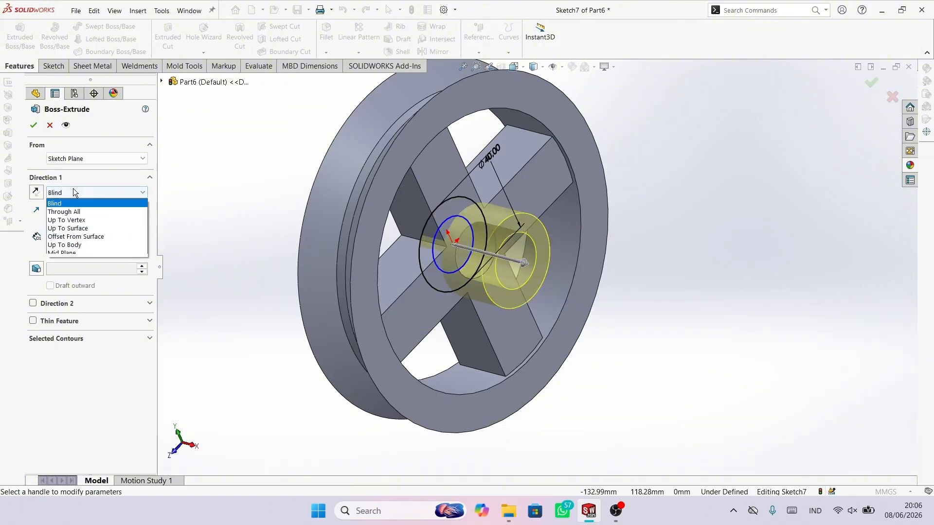
pyautogui.click(70, 252)
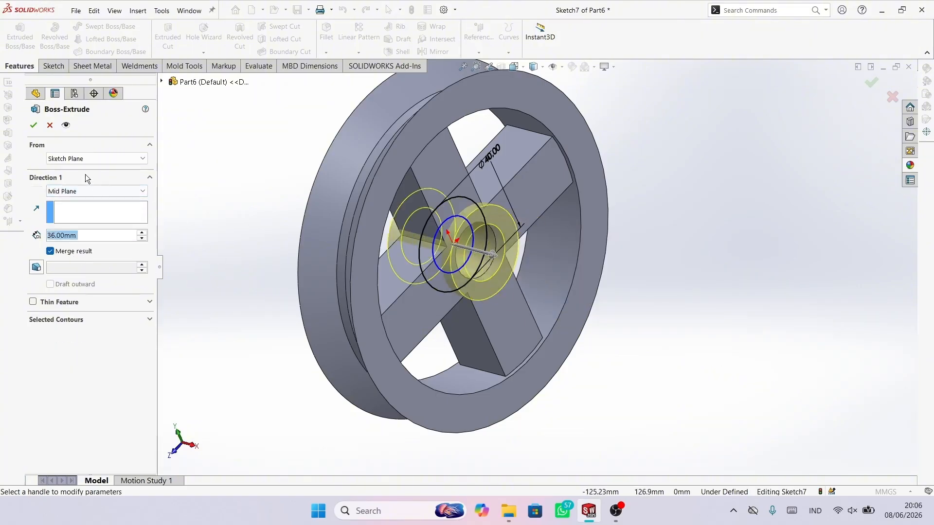
pyautogui.click(34, 127)
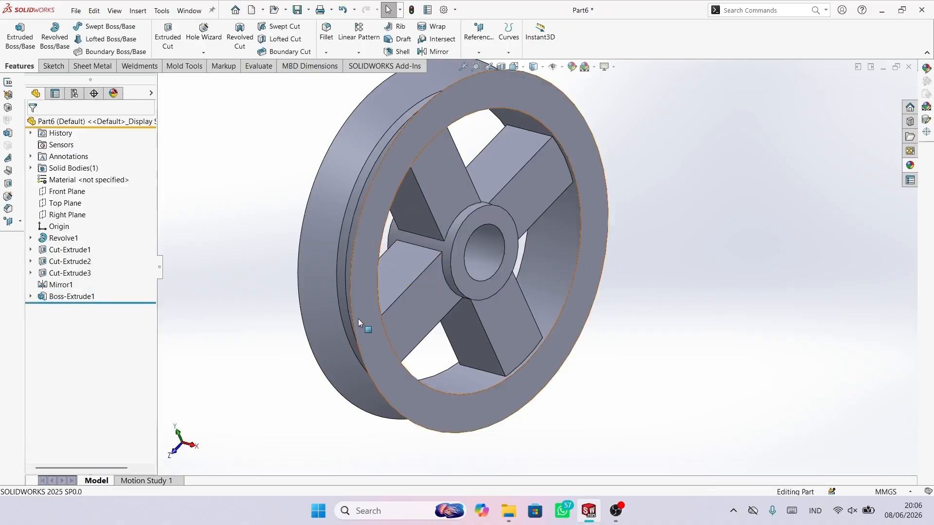
# Step: Apply a dark green colour appearance to the whole pulley part and show it in the isometric view
pyautogui.moveTo(358, 319); pyautogui.dragTo(485, 238, button='middle')
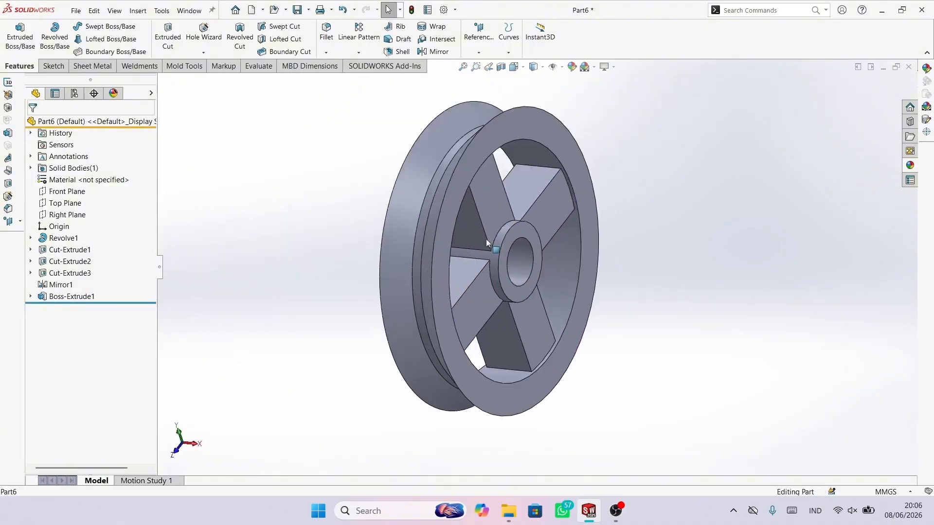
pyautogui.rightClick(554, 182)
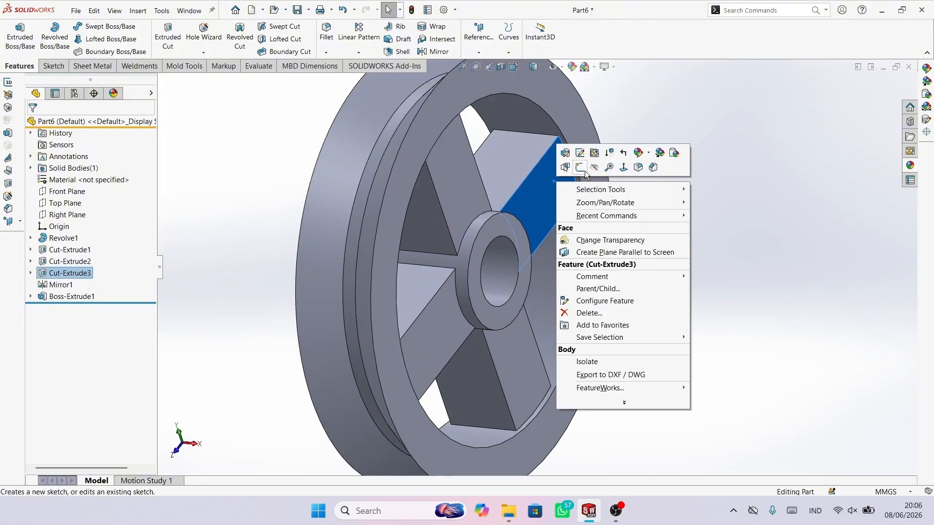
pyautogui.click(649, 154)
pyautogui.click(668, 208)
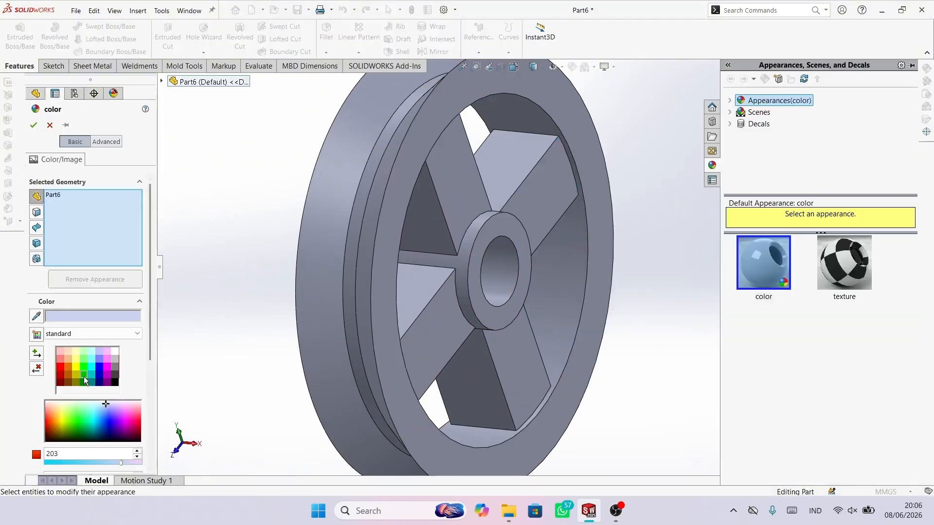
pyautogui.click(83, 374)
pyautogui.press('f')
pyautogui.click(34, 126)
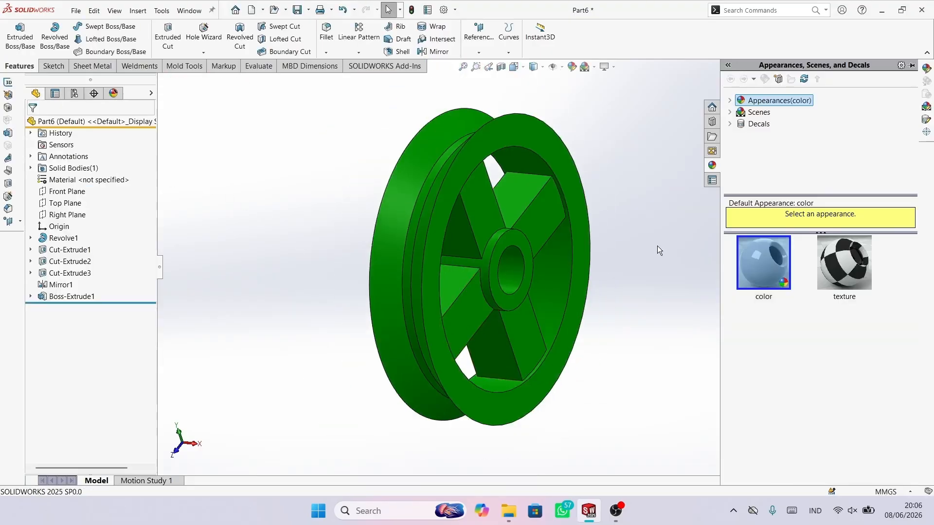
pyautogui.press('space')
pyautogui.click(752, 68)
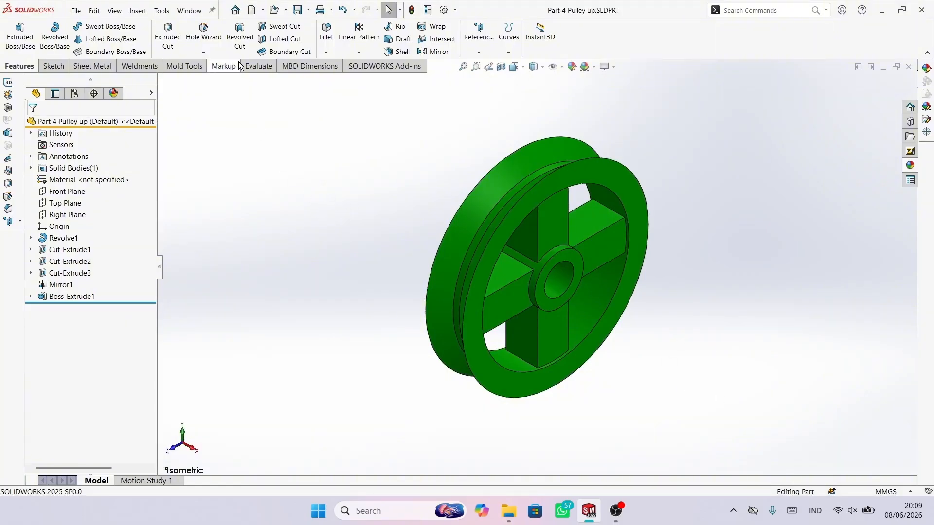
# Step: Create a new part and open a sketch on its Front Plane
pyautogui.click(236, 10)
pyautogui.press('Escape')
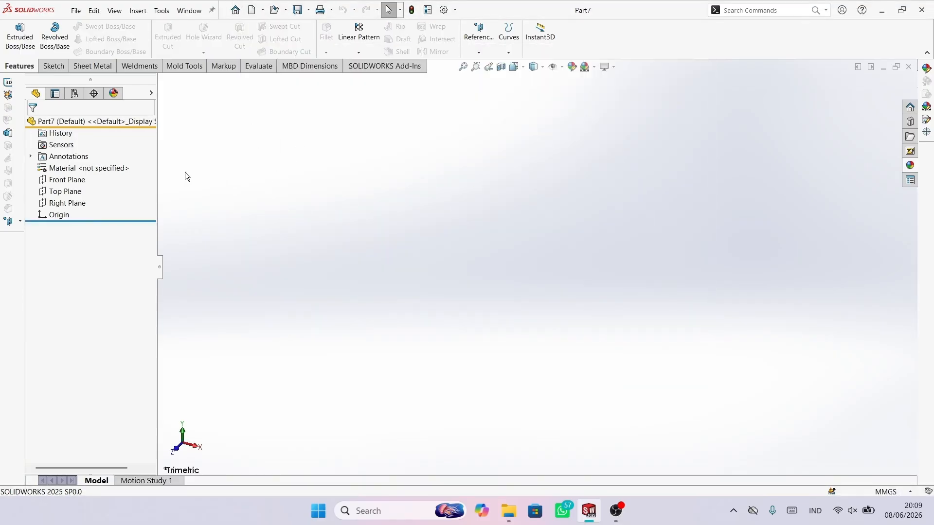
pyautogui.click(98, 179)
pyautogui.click(94, 160)
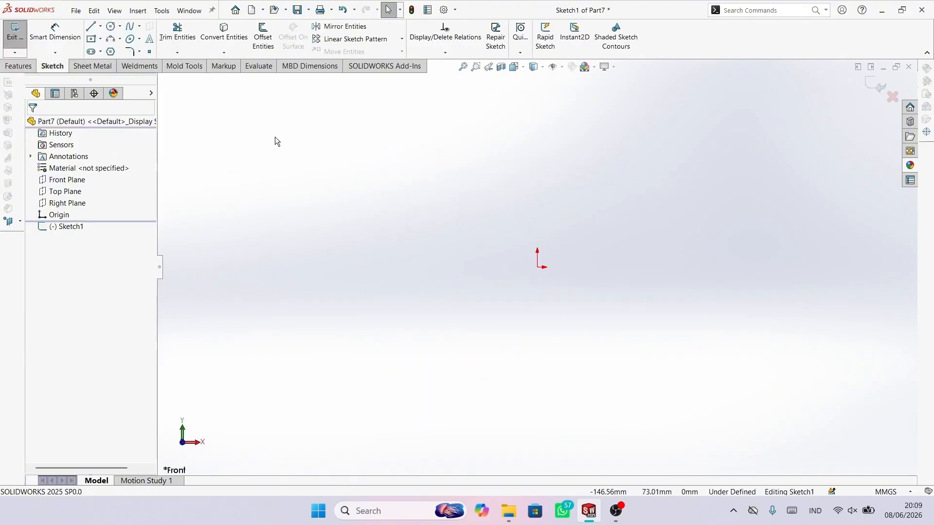
# Step: Sketch a circle centred on the origin and dimension its diameter to 30 mm
pyautogui.press('c')
pyautogui.click(537, 267)
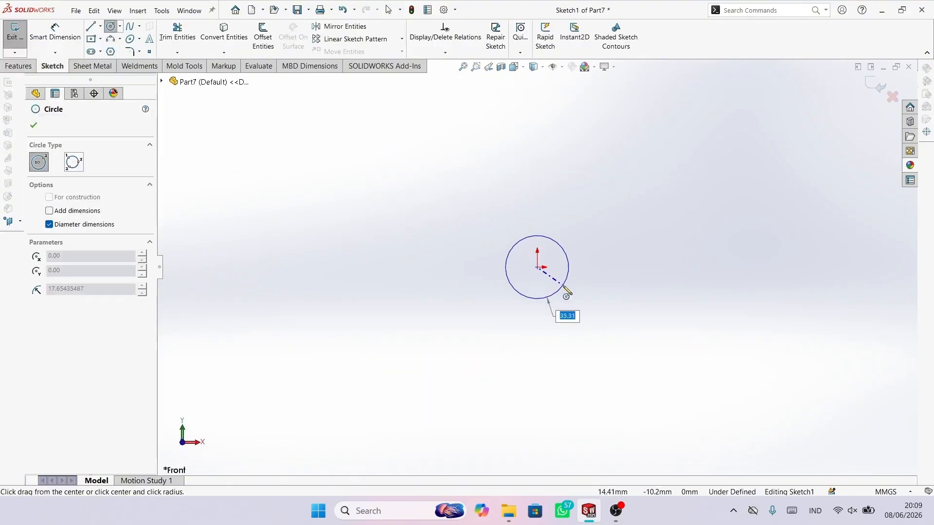
pyautogui.click(563, 286)
pyautogui.moveTo(584, 312); pyautogui.dragTo(578, 265, button='right')
pyautogui.click(563, 249)
pyautogui.click(608, 247)
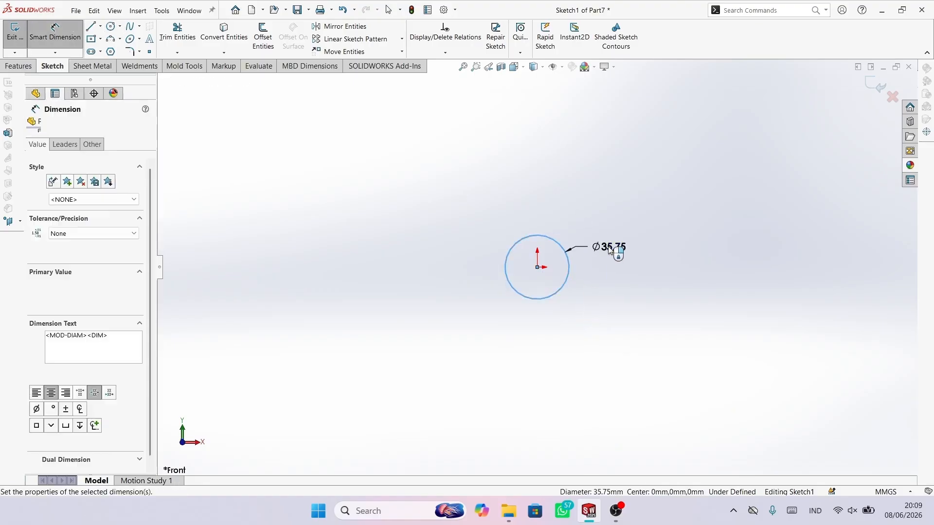
pyautogui.write('30')
pyautogui.press('Return')
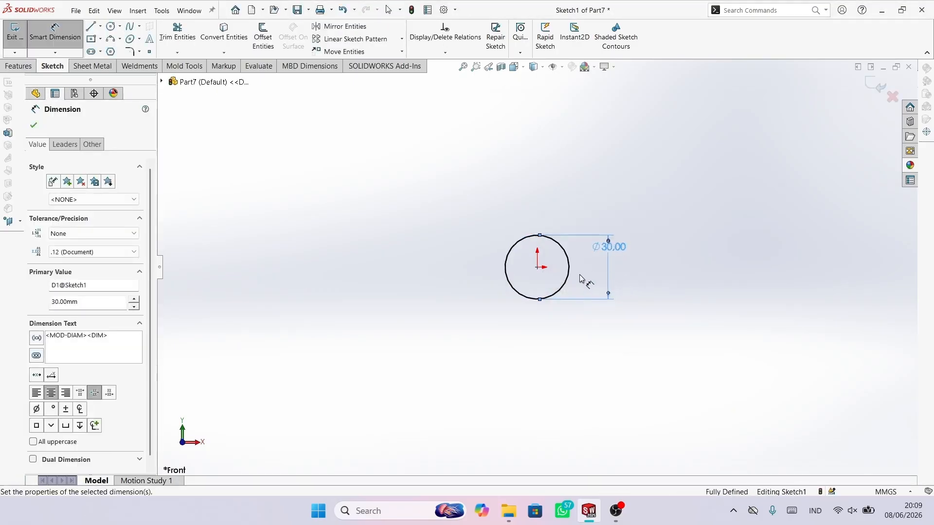
# Step: Extrude the 30 mm circle symmetrically about its sketch plane to a total depth of 400 mm using Mid Plane
pyautogui.click(33, 126)
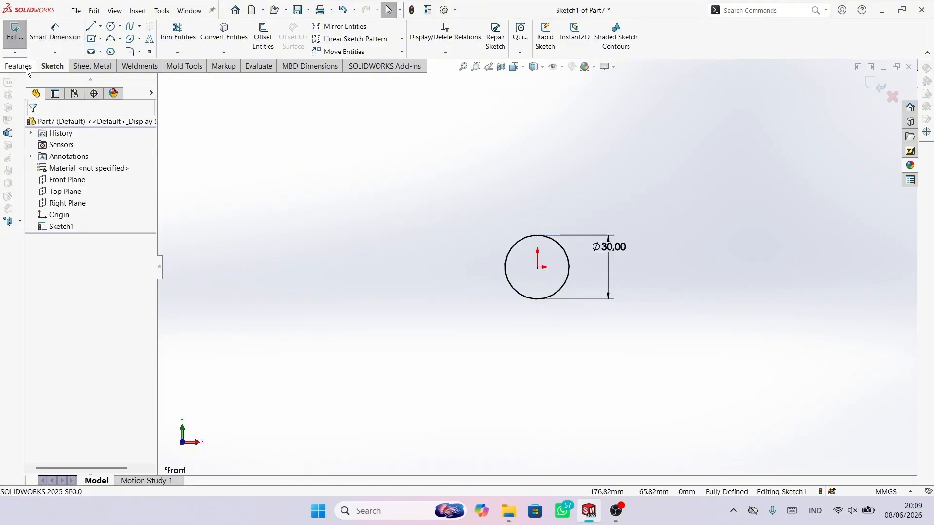
pyautogui.click(19, 65)
pyautogui.click(19, 36)
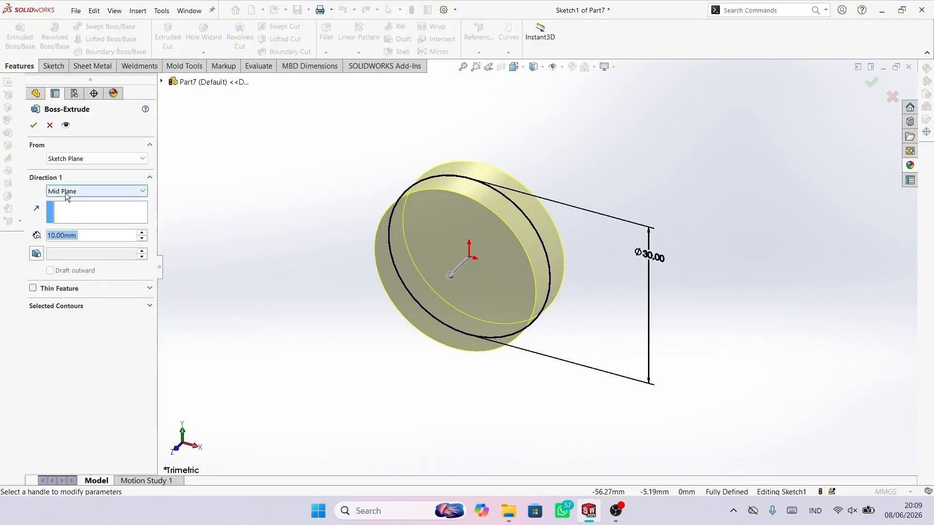
pyautogui.click(95, 235)
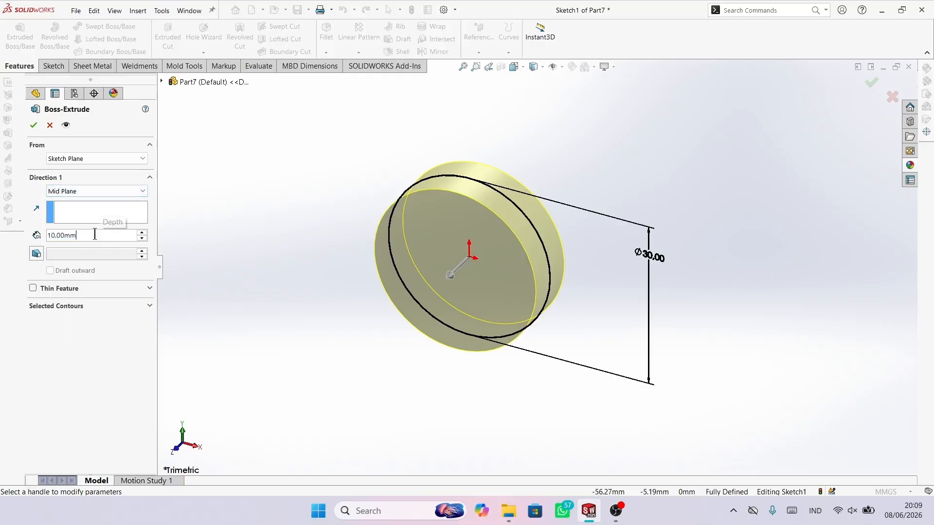
pyautogui.write('400')
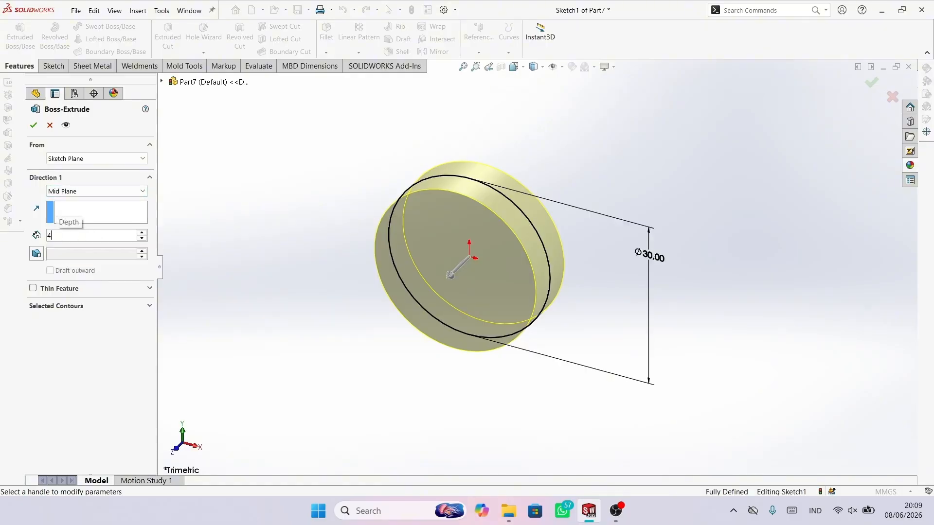
pyautogui.press('Return')
pyautogui.press('Return')
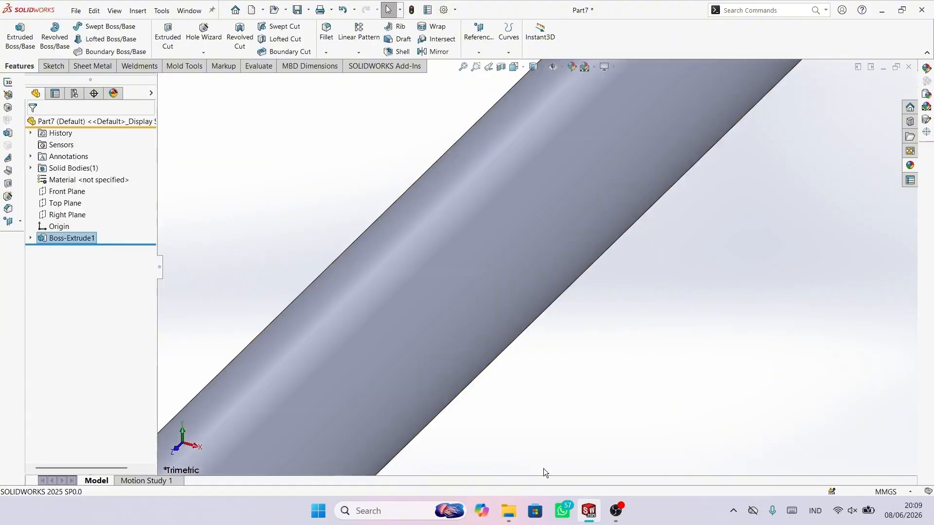
pyautogui.press('f')
pyautogui.click(470, 364)
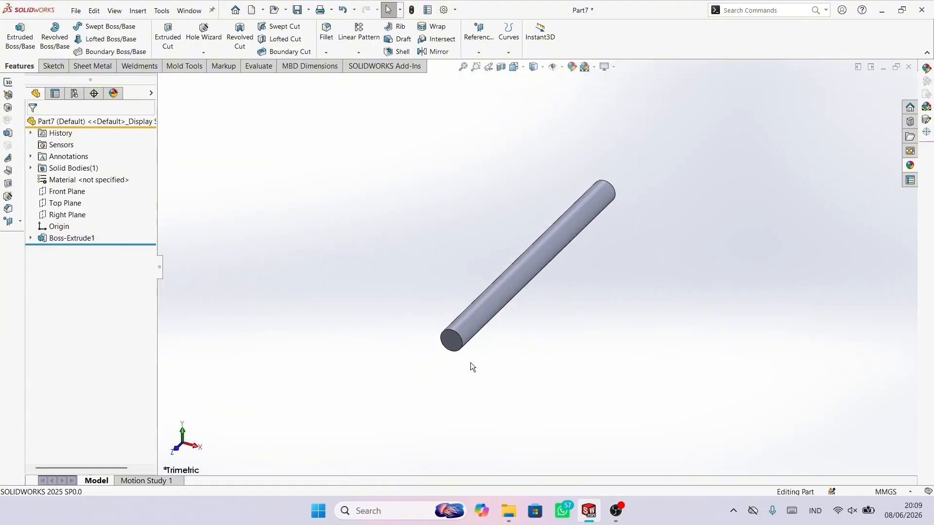
# Step: Sketch a circle about 16.3 mm in diameter, centred on the origin, on the front end face of the cylinder
pyautogui.click(452, 343)
pyautogui.click(489, 316)
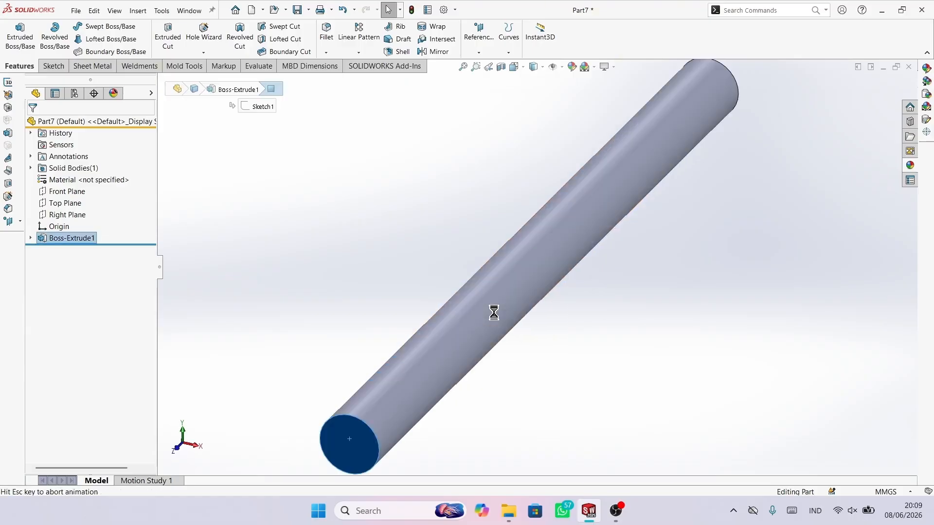
pyautogui.click(273, 194)
pyautogui.click(110, 27)
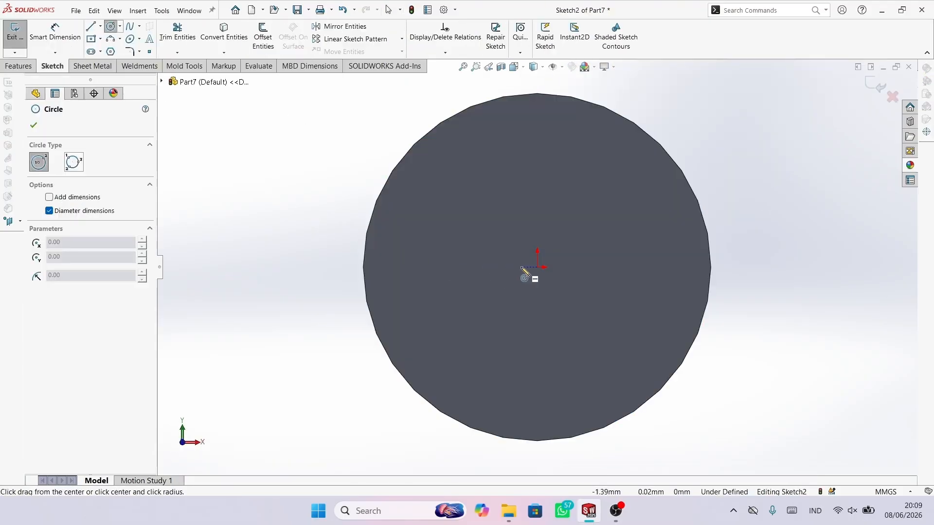
pyautogui.click(537, 267)
pyautogui.click(593, 342)
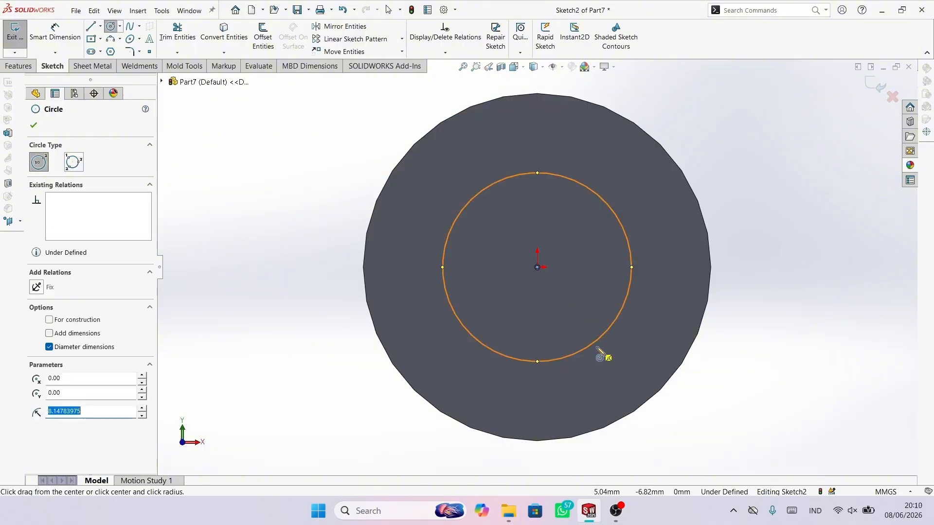
# Step: Dimension the diameter of the circle on the front end face to 25 mm
pyautogui.moveTo(636, 335); pyautogui.dragTo(635, 232, button='right')
pyautogui.click(629, 244)
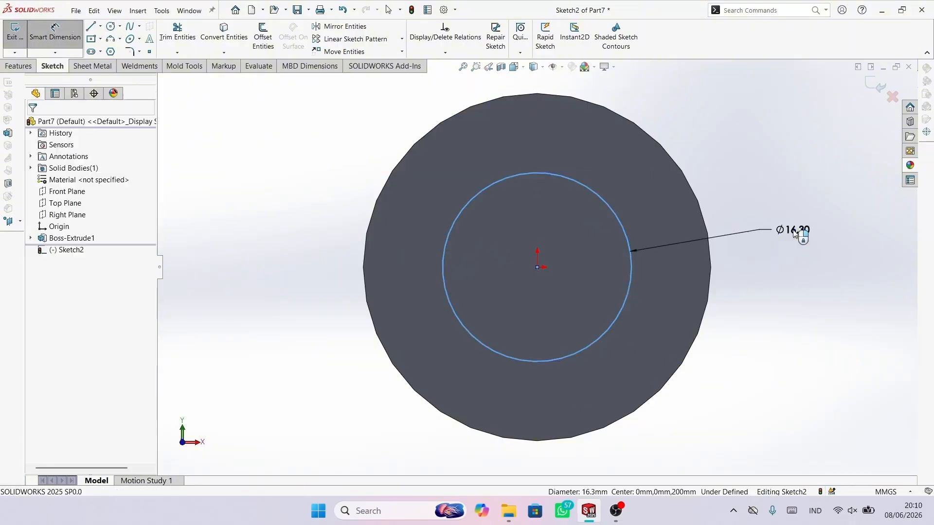
pyautogui.click(805, 245)
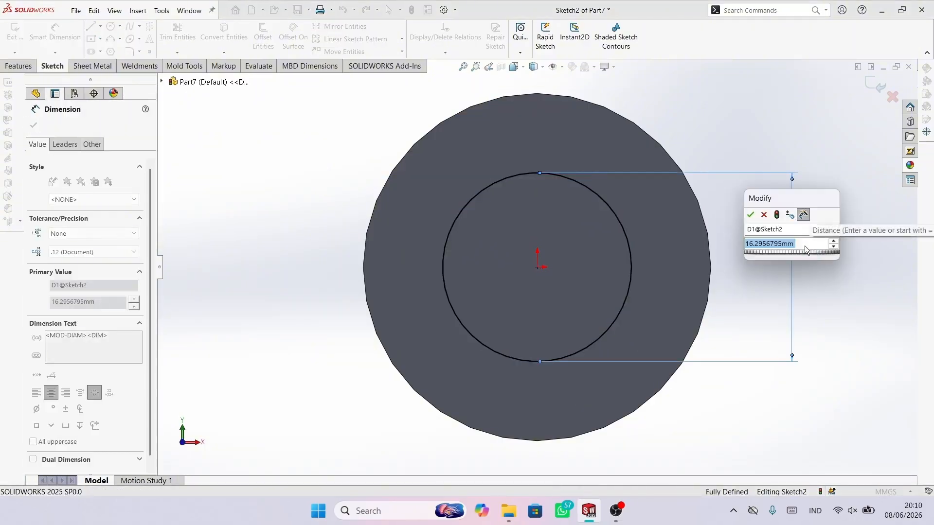
pyautogui.write('25')
pyautogui.press('Return')
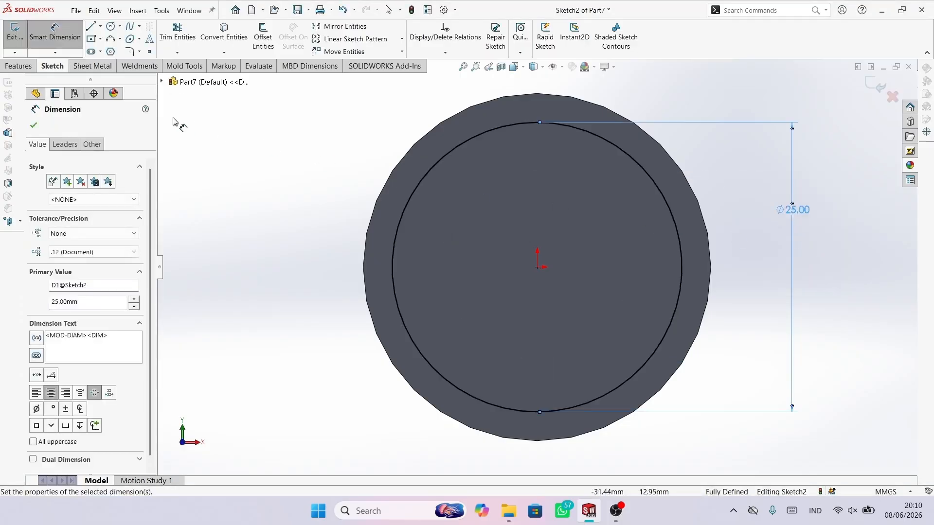
pyautogui.click(34, 125)
# Step: Extrude the 25 mm circle outward from the front end face as a merged Blind boss 78 mm deep
pyautogui.click(18, 66)
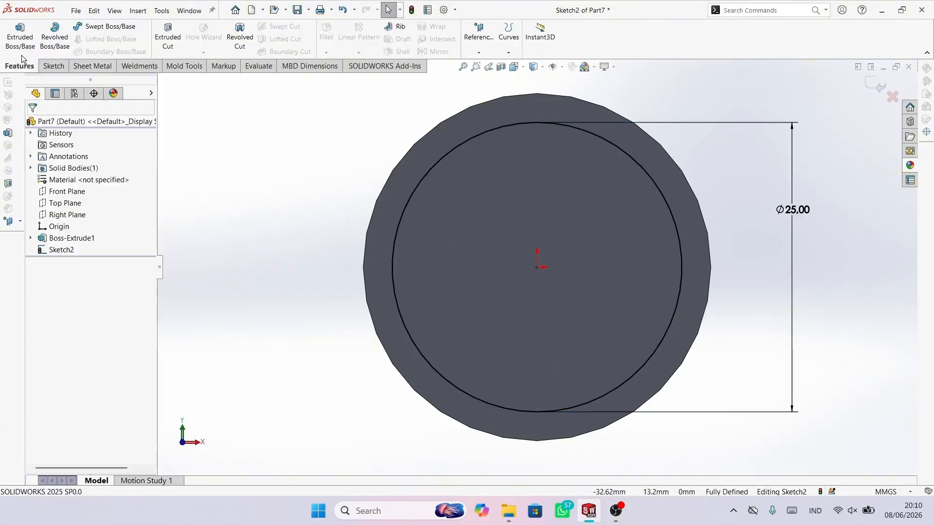
pyautogui.click(20, 37)
pyautogui.scroll(-2, 435, 338)
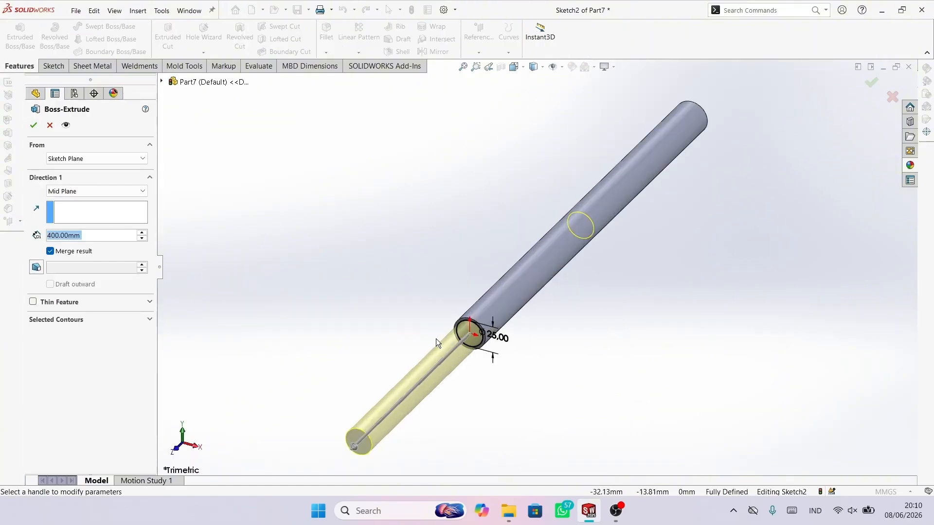
pyautogui.write('78')
pyautogui.press('Return')
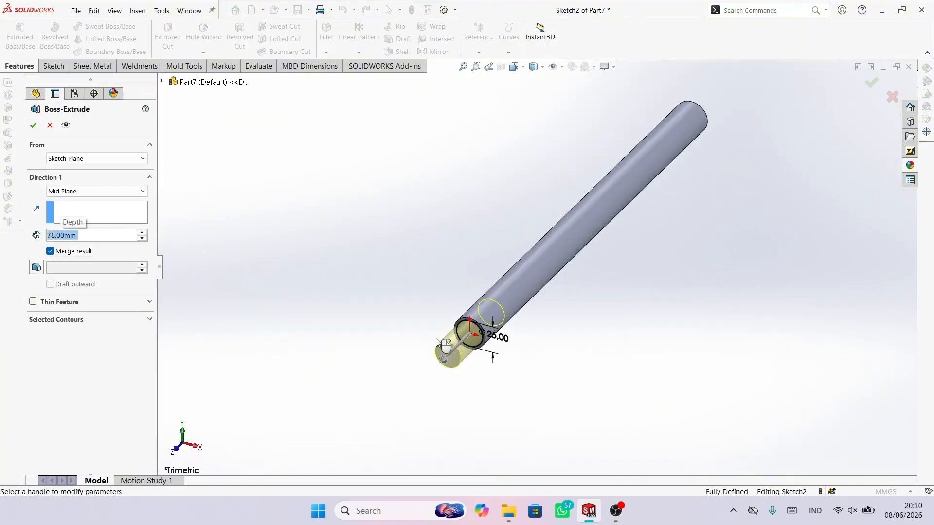
pyautogui.click(84, 193)
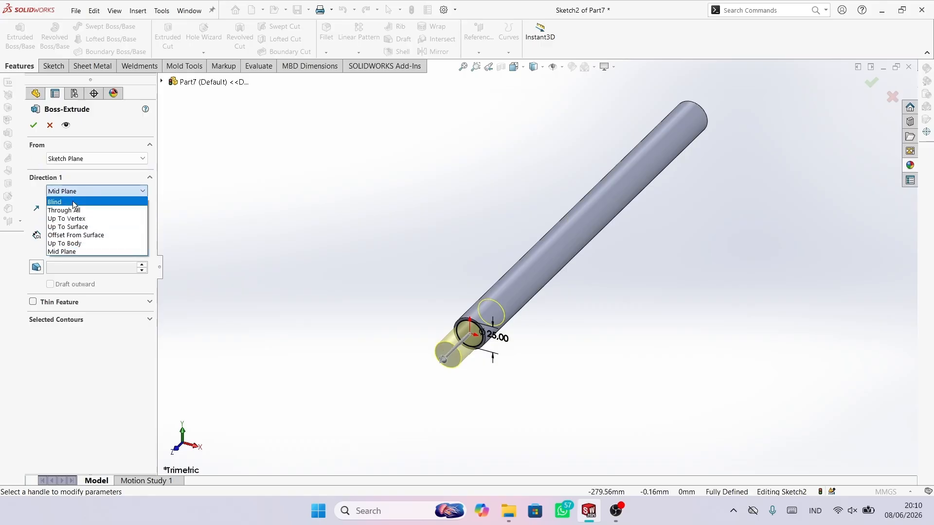
pyautogui.click(72, 201)
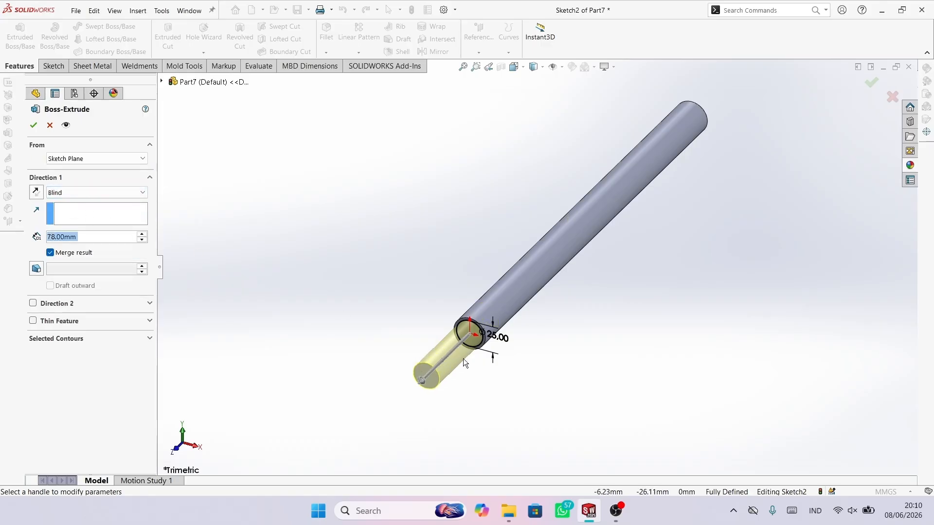
pyautogui.click(34, 125)
# Step: Sketch an origin-centred circle about 19 mm in diameter on the end face of the 78 mm long shaft step
pyautogui.scroll(-4, 452, 377)
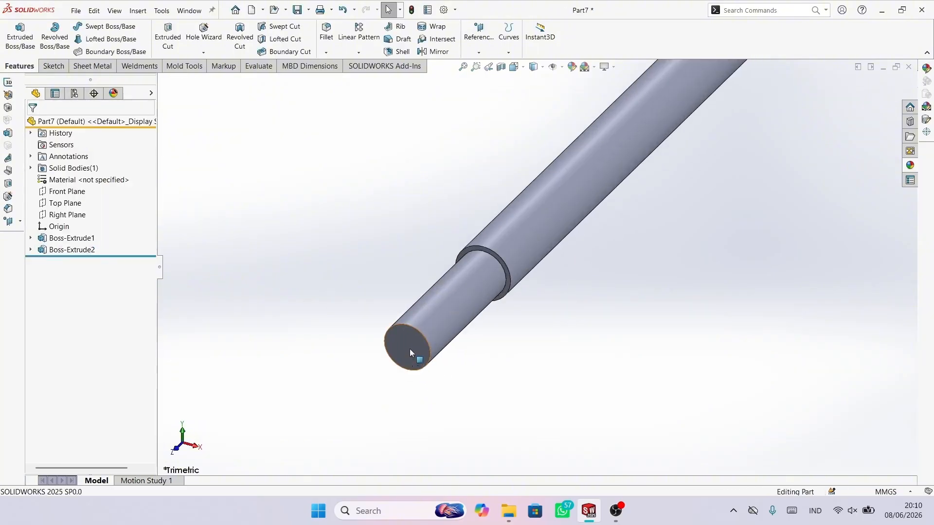
pyautogui.click(409, 349)
pyautogui.click(453, 321)
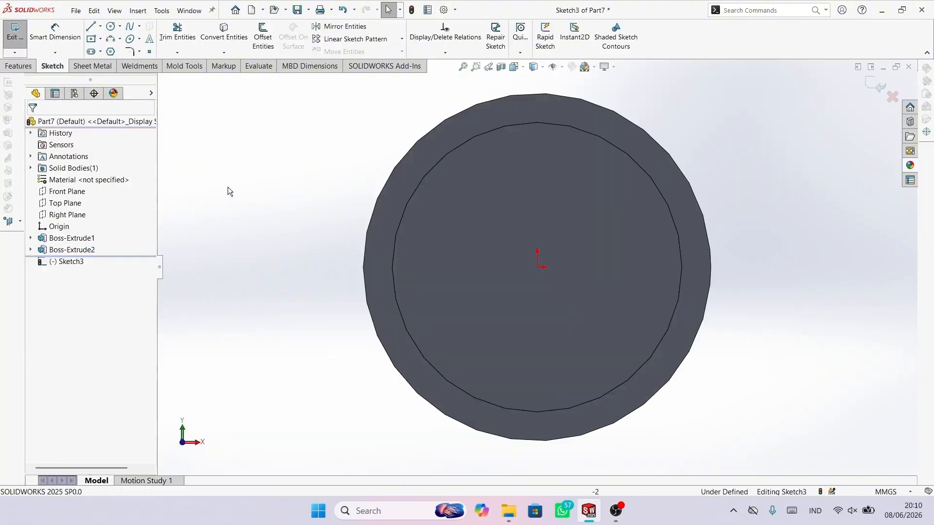
pyautogui.click(111, 27)
pyautogui.click(537, 268)
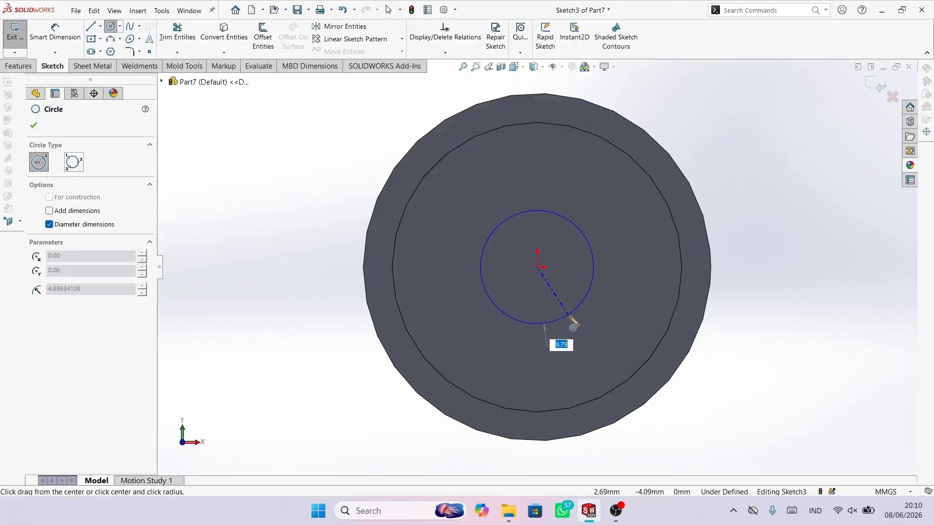
pyautogui.click(604, 356)
# Step: Dimension the diameter of the new circle on the 25 mm step's end face to 24 mm
pyautogui.moveTo(604, 356); pyautogui.dragTo(609, 311, button='right')
pyautogui.click(644, 236)
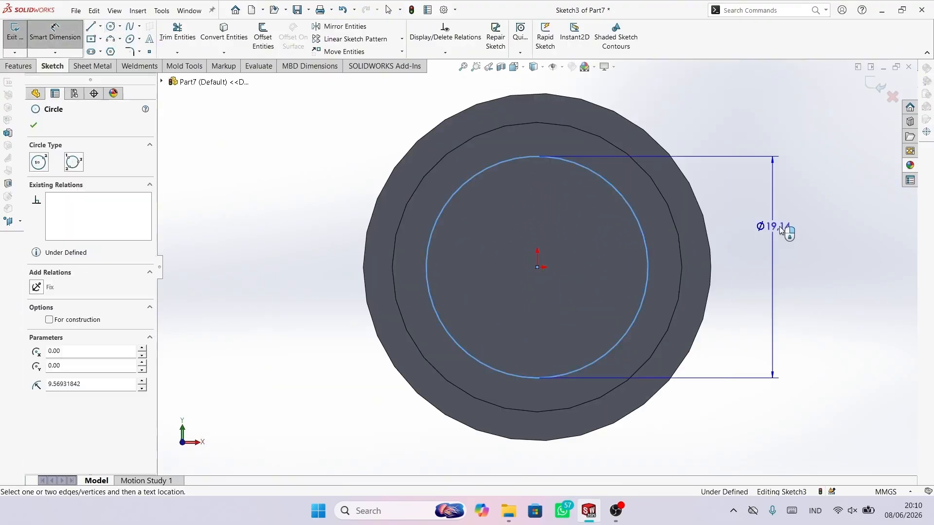
pyautogui.click(792, 228)
pyautogui.write('24')
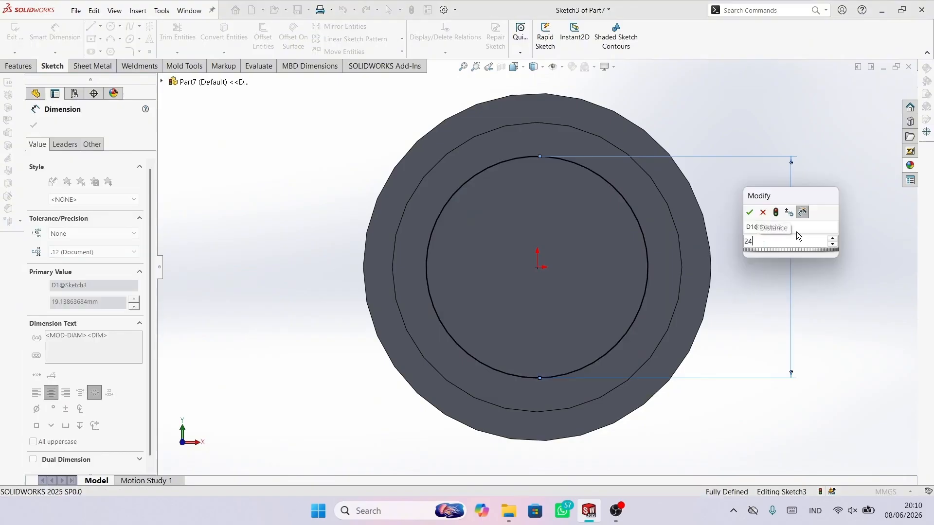
pyautogui.press('Return')
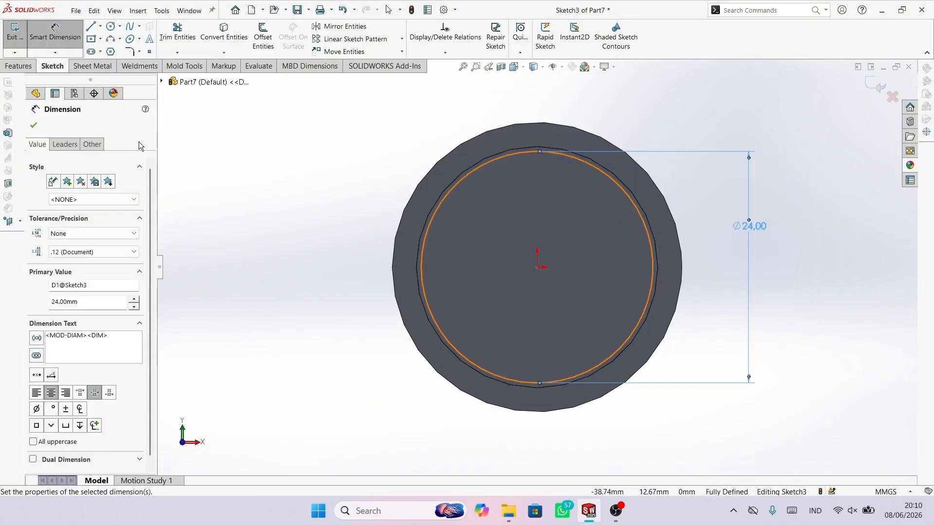
pyautogui.click(34, 125)
# Step: Extrude the 24 mm circle outward as a merged Blind boss 70 mm deep
pyautogui.click(20, 66)
pyautogui.click(20, 36)
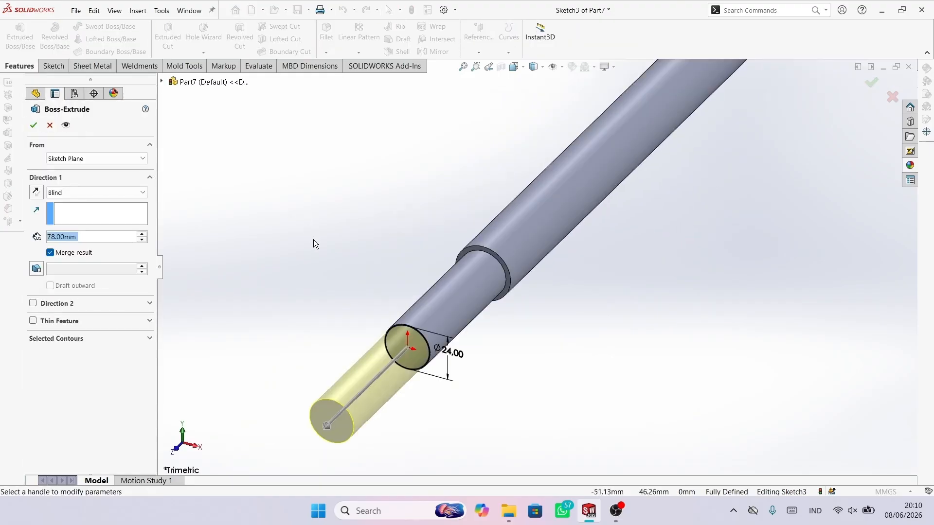
pyautogui.write('70')
pyautogui.press('Return')
pyautogui.rightClick(313, 240)
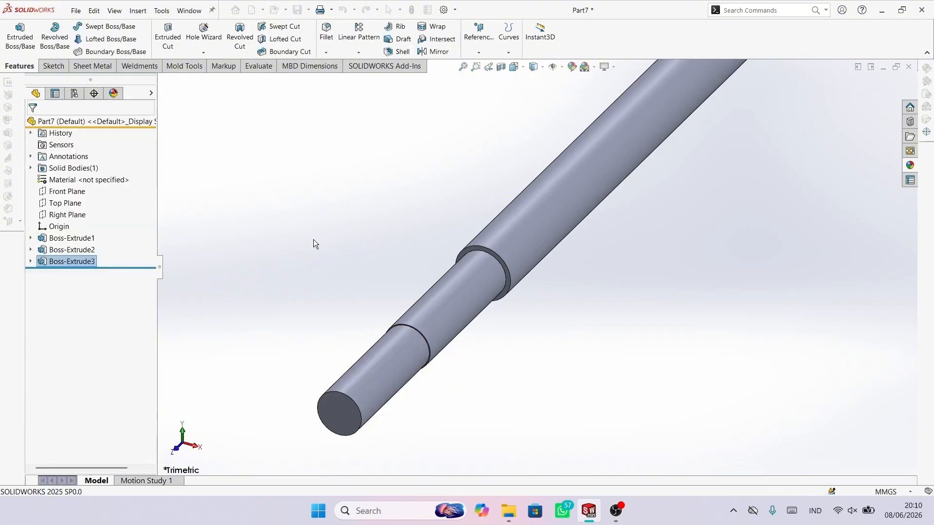
# Step: Sketch an origin-centred circle about 20.2 mm in diameter on the opposite, unstepped end face of the 30 mm cylinder
pyautogui.scroll(5, 497, 252)
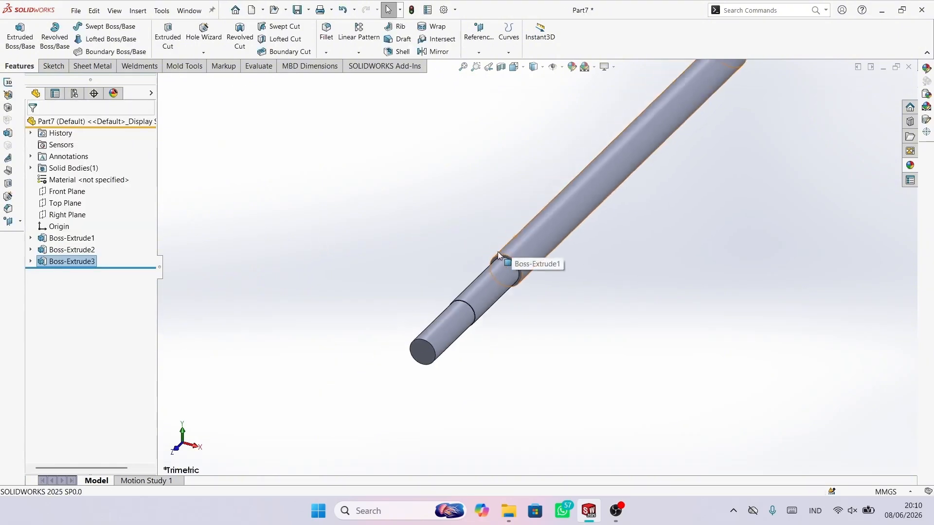
pyautogui.click(664, 205)
pyautogui.moveTo(620, 175); pyautogui.dragTo(579, 204, button='middle')
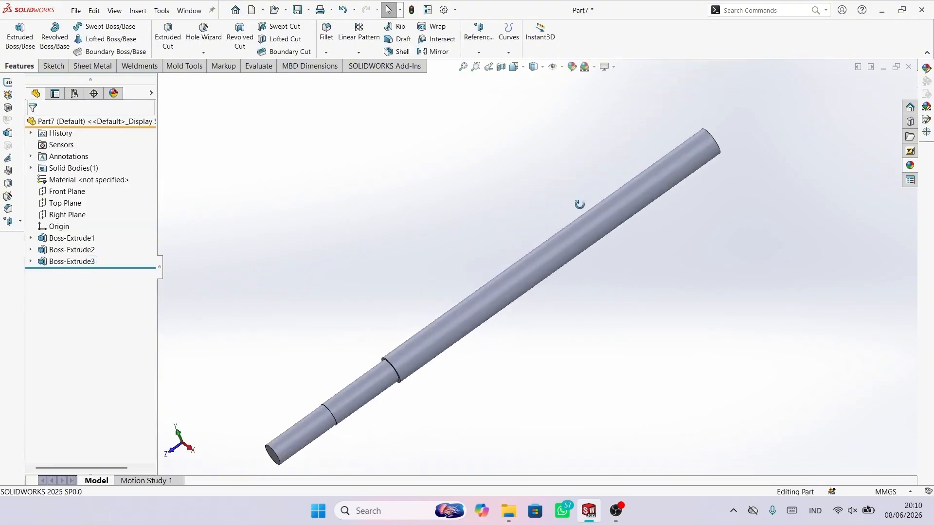
pyautogui.scroll(-4, 682, 160)
pyautogui.moveTo(682, 159); pyautogui.dragTo(649, 173, button='middle')
pyautogui.click(783, 103)
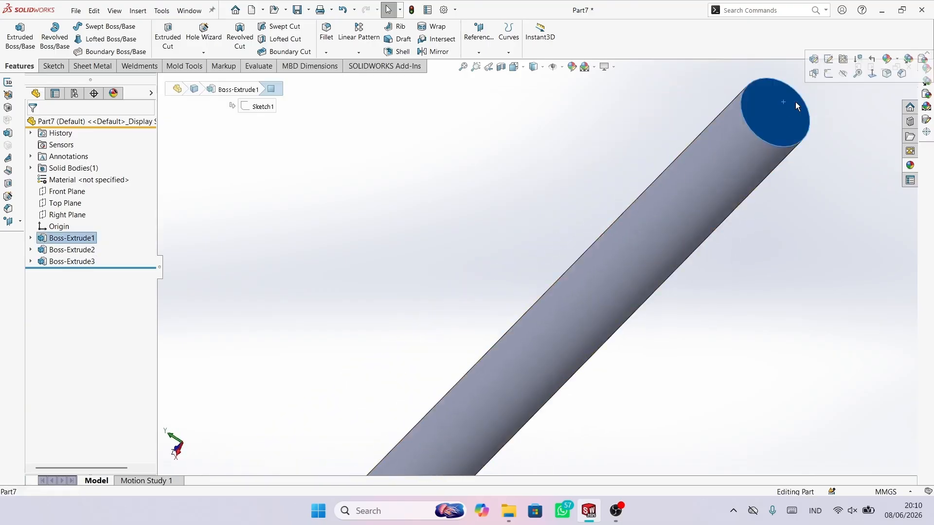
pyautogui.click(828, 73)
pyautogui.click(259, 199)
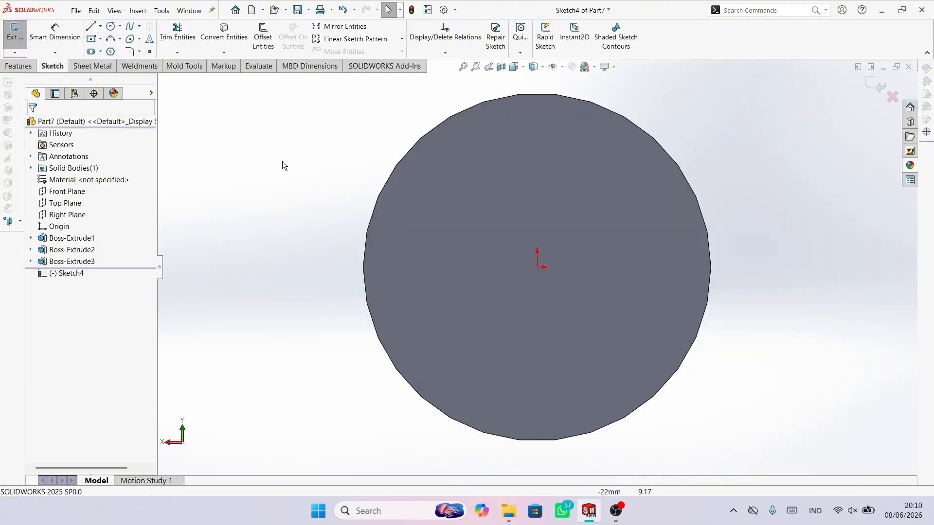
pyautogui.moveTo(282, 162); pyautogui.dragTo(336, 177, button='right')
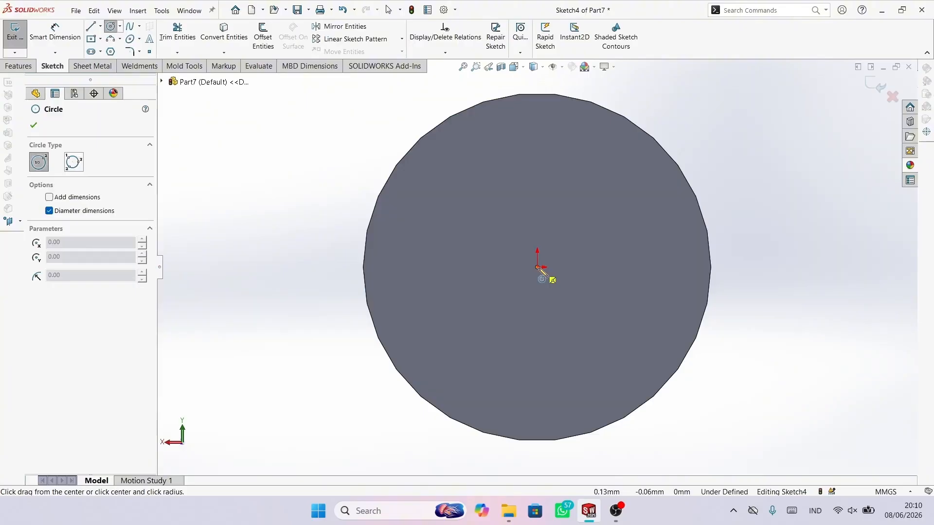
pyautogui.click(537, 267)
pyautogui.click(618, 352)
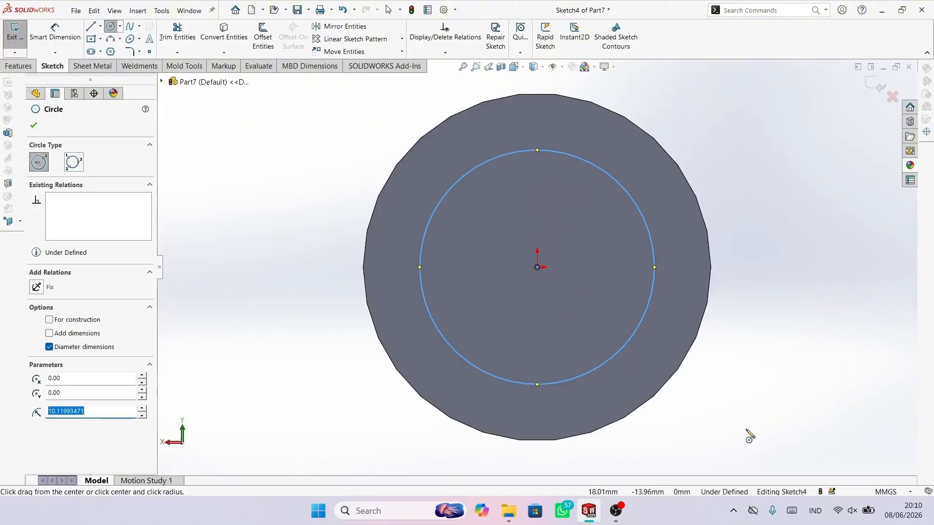
# Step: Dimension the diameter of the circle on the unstepped end face to 25 mm
pyautogui.moveTo(746, 430); pyautogui.dragTo(744, 206, button='right')
pyautogui.click(651, 260)
pyautogui.click(797, 256)
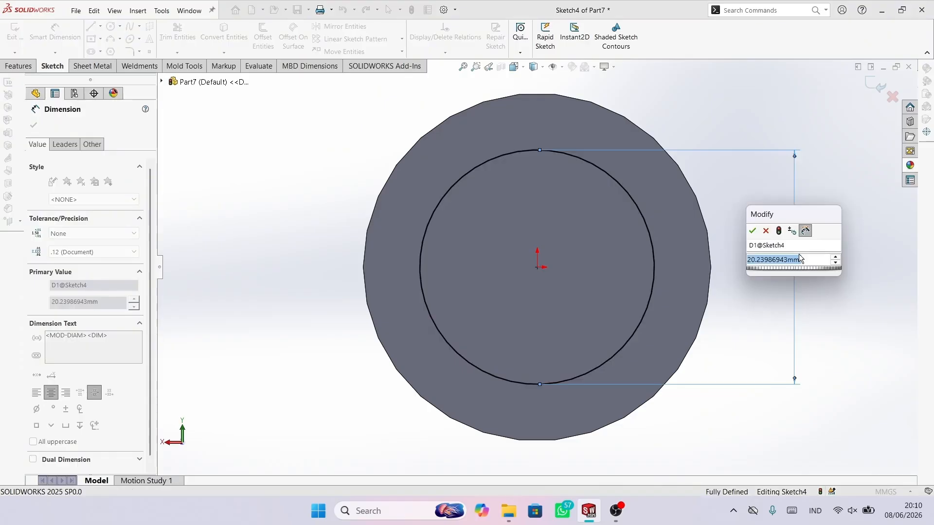
pyautogui.write('25')
pyautogui.press('Return')
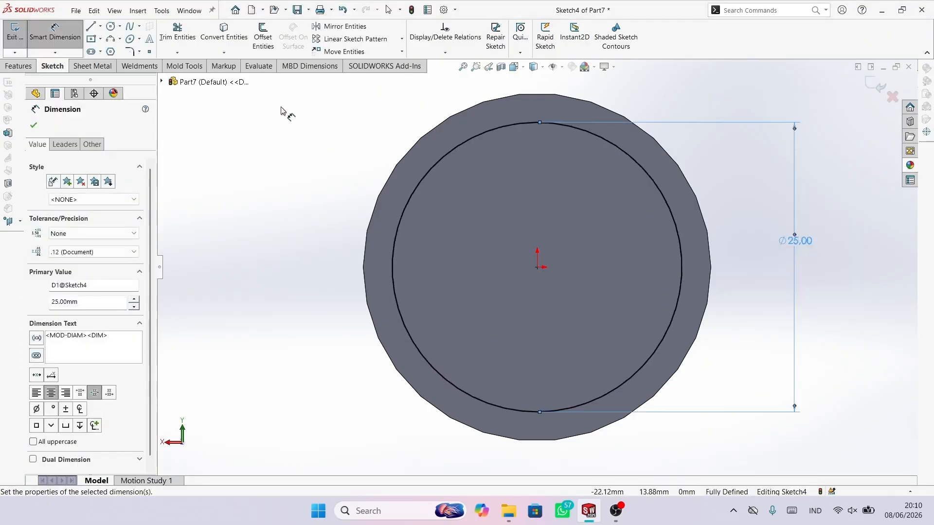
pyautogui.click(33, 125)
# Step: Extrude the 25 mm circle outward from the cylinder's unstepped end as a merged Blind boss 60 mm deep
pyautogui.click(19, 66)
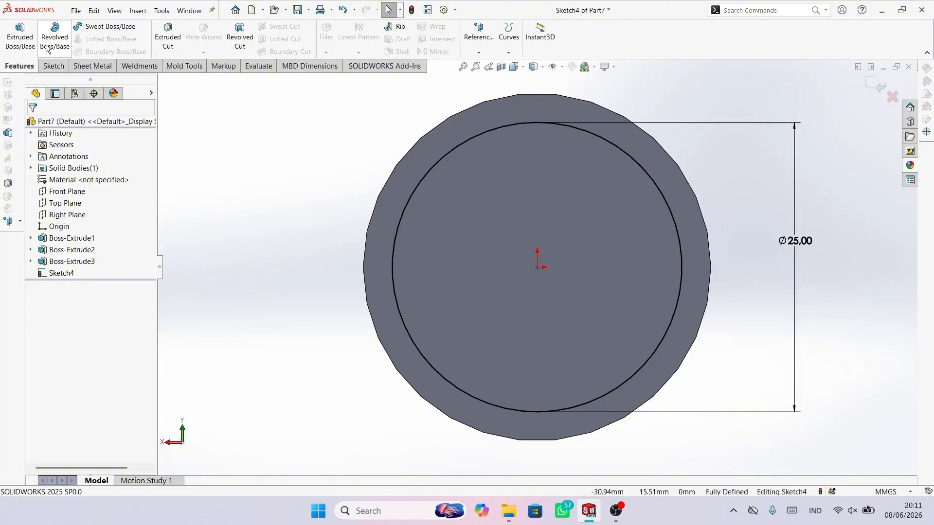
pyautogui.click(20, 37)
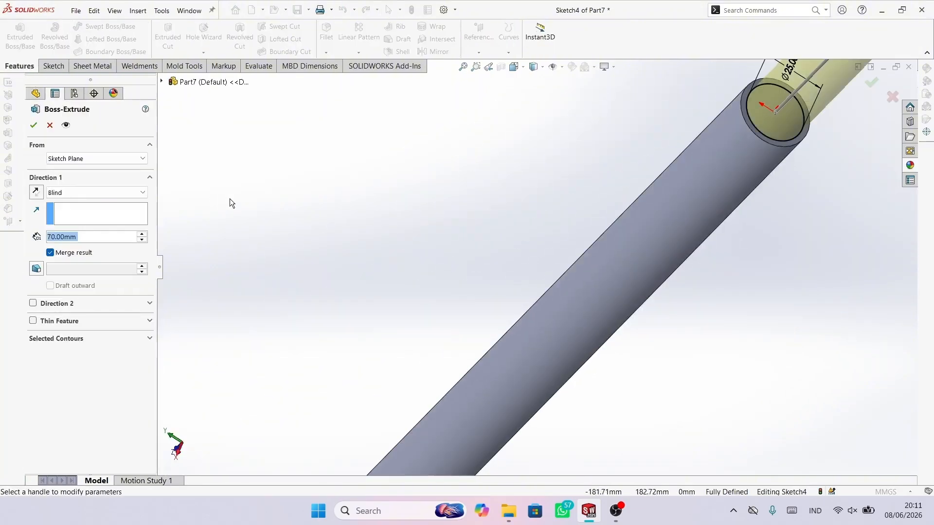
pyautogui.write('60')
pyautogui.press('Return')
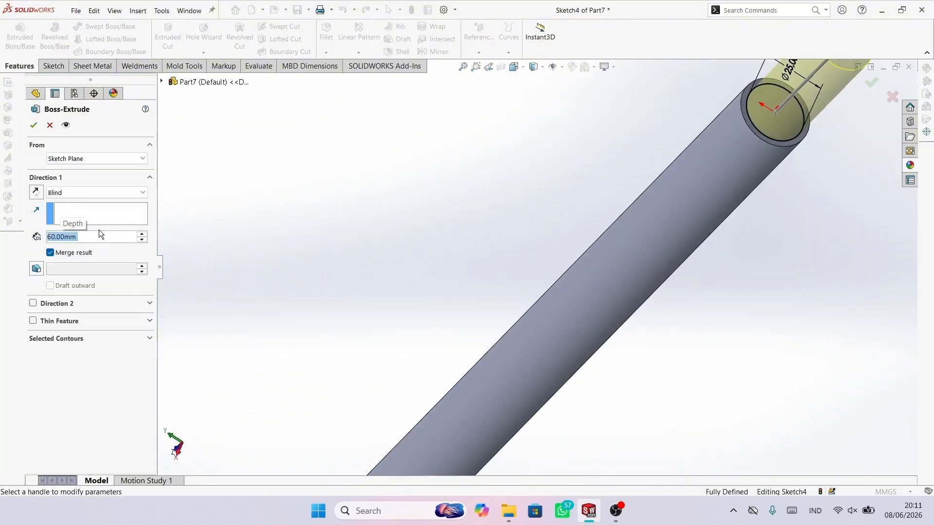
pyautogui.press('Return')
# Step: Sketch an origin-centred circle about 15.2 mm in diameter on the end face of the 60 mm long, 25 mm diameter boss
pyautogui.scroll(4, 515, 267)
pyautogui.moveTo(515, 267); pyautogui.dragTo(625, 257, button='middle')
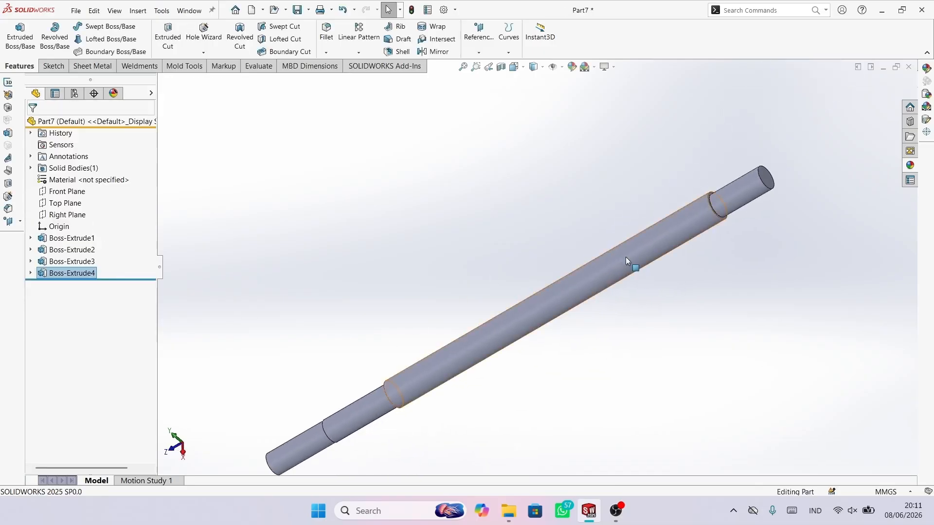
pyautogui.scroll(-4, 691, 223)
pyautogui.scroll(1, 690, 223)
pyautogui.click(802, 126)
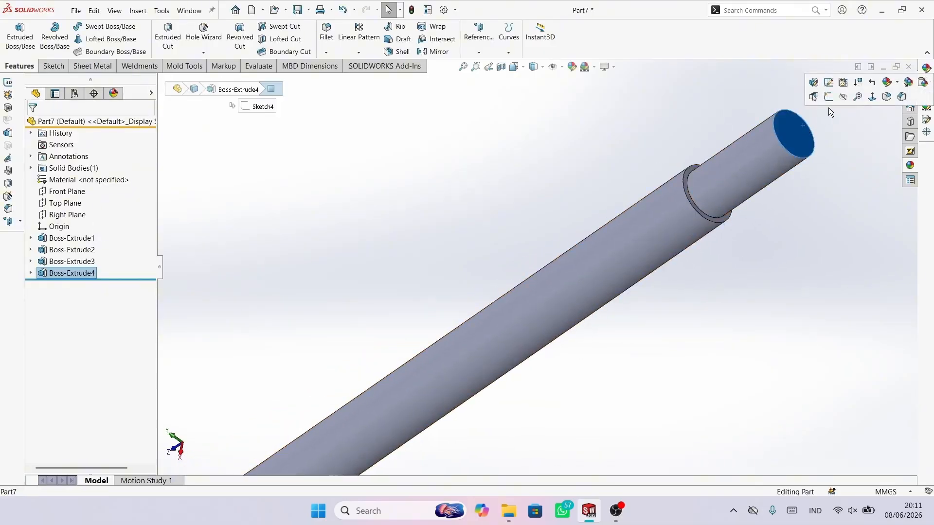
pyautogui.click(828, 95)
pyautogui.moveTo(316, 145); pyautogui.dragTo(315, 165, button='right')
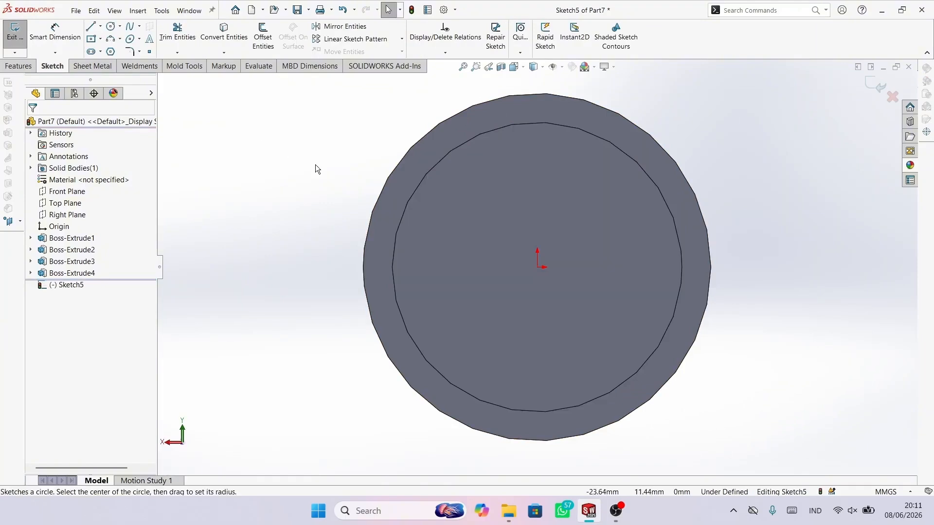
pyautogui.click(538, 267)
pyautogui.click(606, 323)
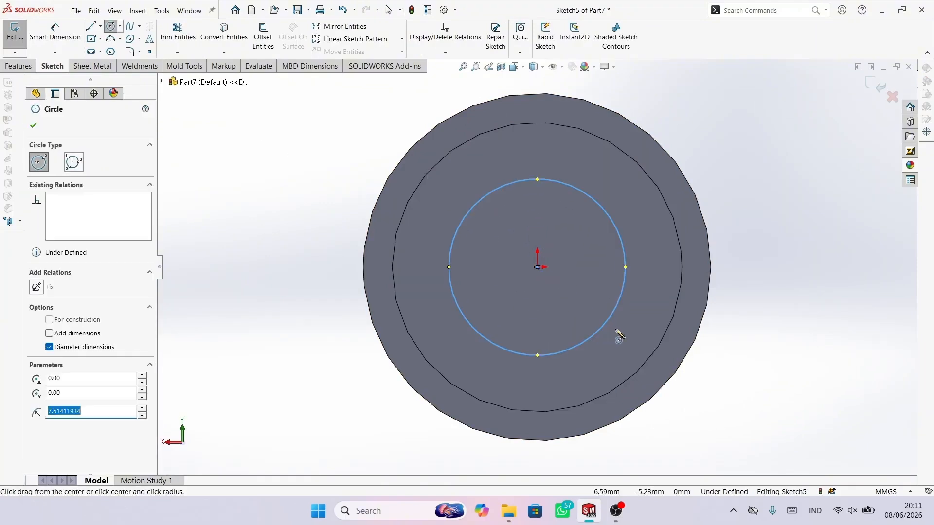
# Step: Dimension the diameter of the circle on the 60 mm boss's end face to 24 mm
pyautogui.moveTo(617, 333); pyautogui.dragTo(621, 223, button='right')
pyautogui.click(617, 226)
pyautogui.click(790, 218)
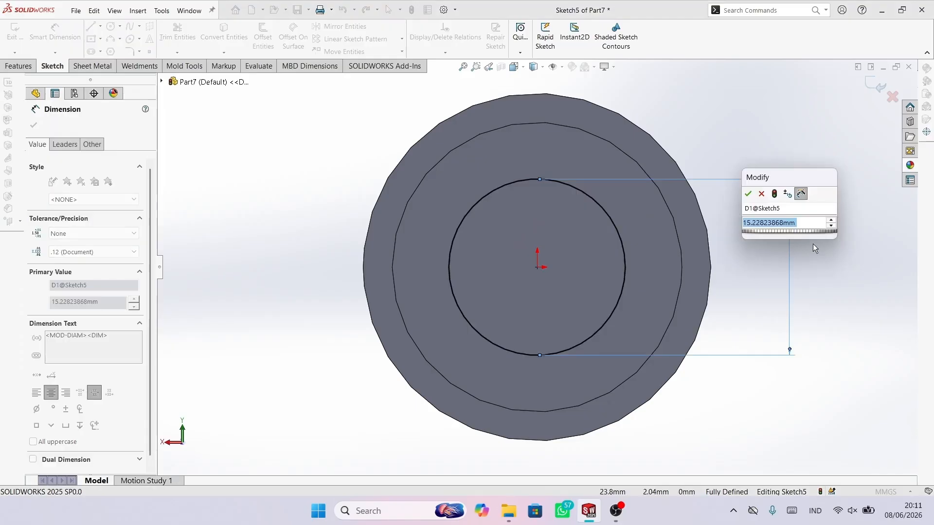
pyautogui.write('24')
pyautogui.press('Return')
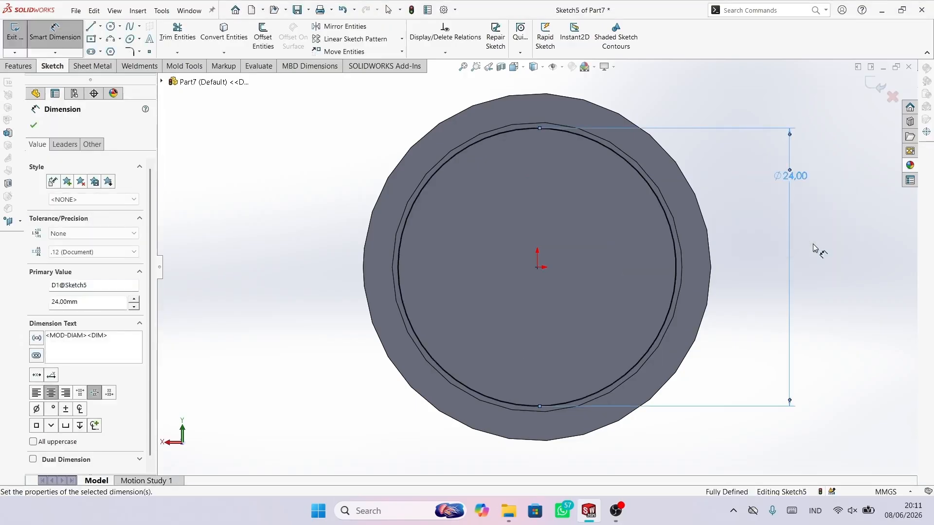
pyautogui.click(33, 126)
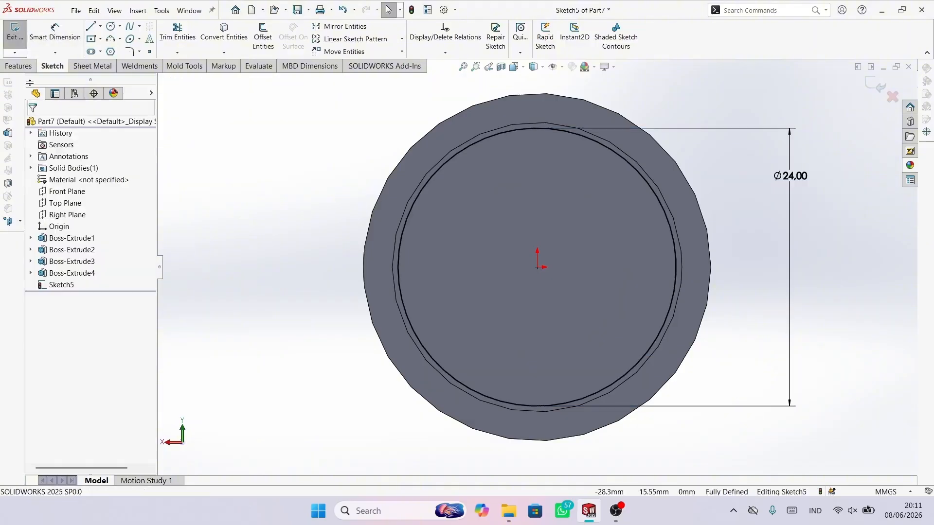
# Step: Extrude the 24 mm circle outward from the end face as a merged Blind boss 35 mm deep
pyautogui.click(18, 65)
pyautogui.click(19, 37)
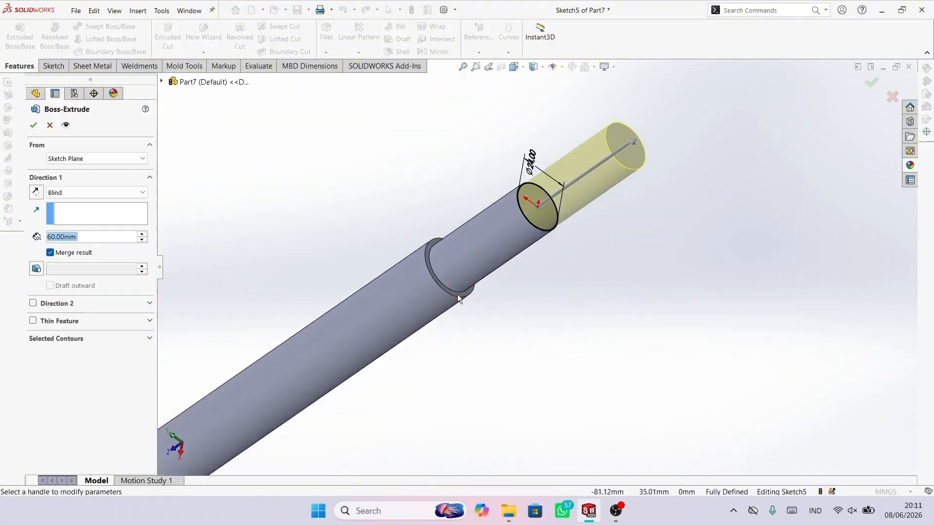
pyautogui.write('35')
pyautogui.press('Return')
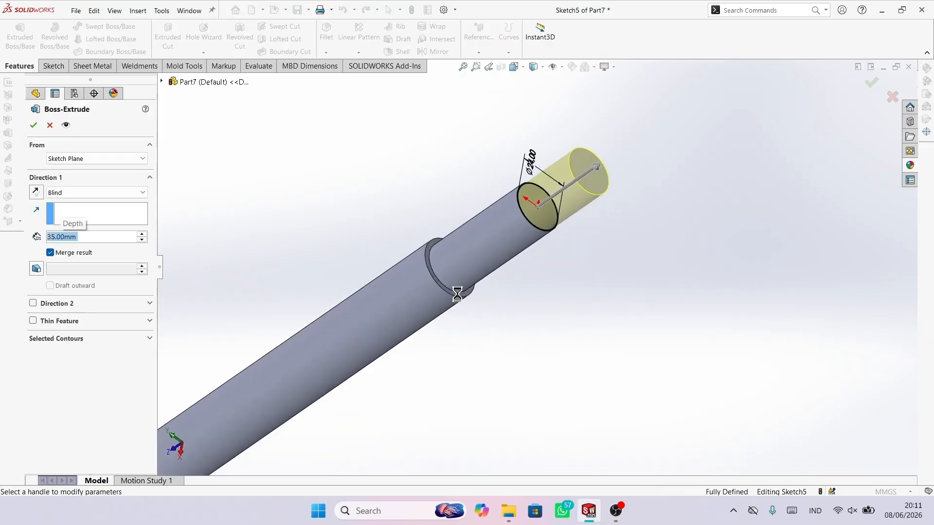
pyautogui.scroll(5, 349, 305)
pyautogui.press('f')
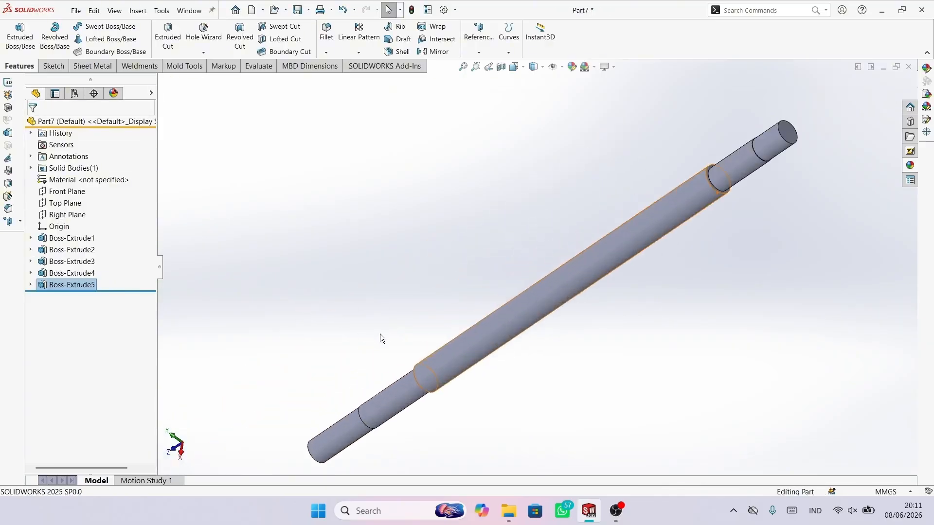
pyautogui.moveTo(380, 338); pyautogui.dragTo(548, 308, button='middle')
pyautogui.scroll(-3, 557, 289)
pyautogui.moveTo(645, 341); pyautogui.dragTo(617, 352, button='middle')
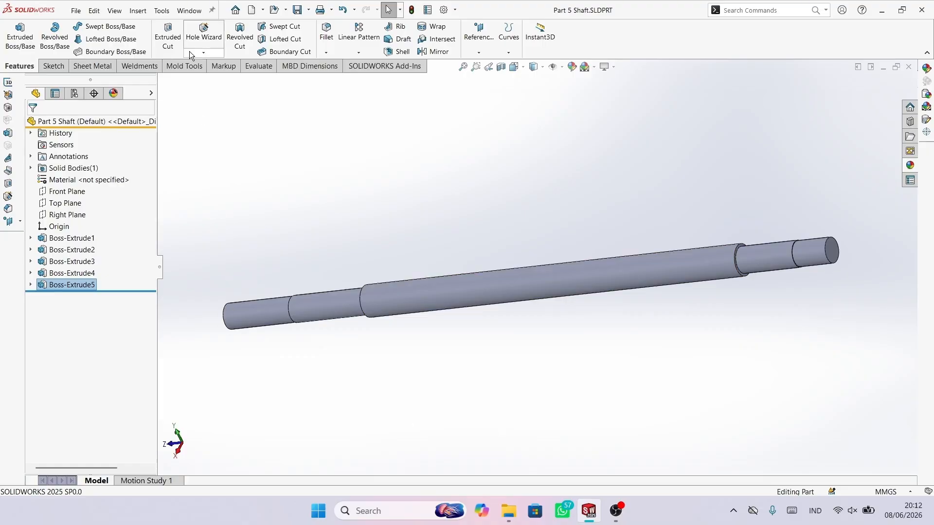
# Step: Create a new part document and start a sketch on the Front Plane
pyautogui.click(235, 10)
pyautogui.click(281, 134)
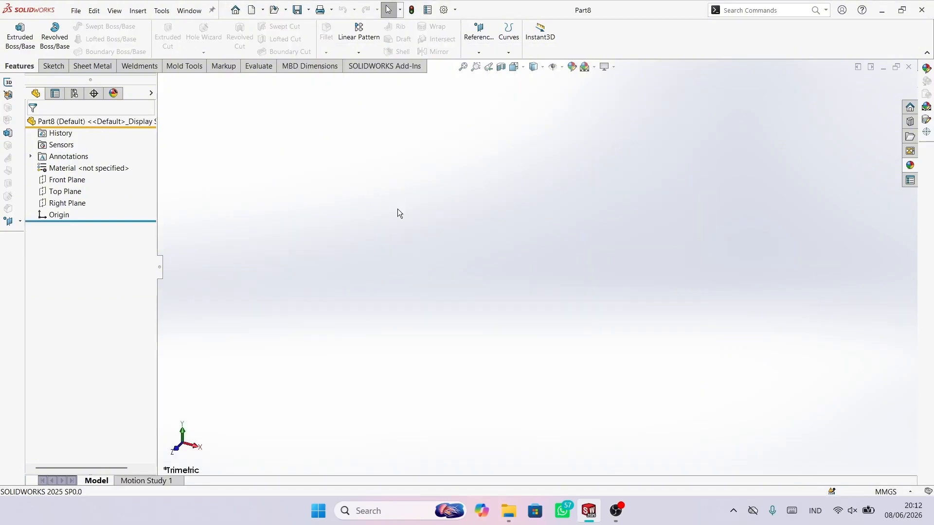
pyautogui.click(94, 178)
pyautogui.click(75, 168)
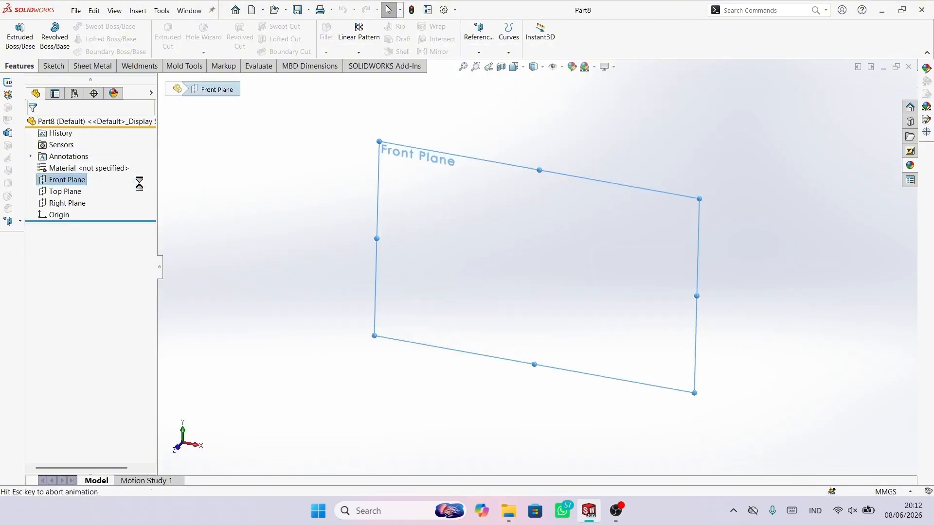
# Step: Sketch a circle 30 mm in diameter centred on the origin
pyautogui.press('c')
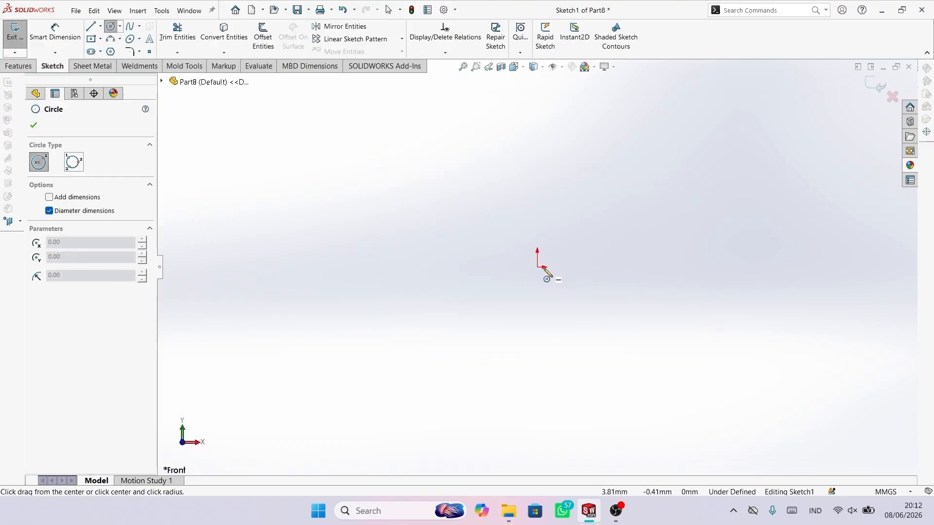
pyautogui.click(538, 267)
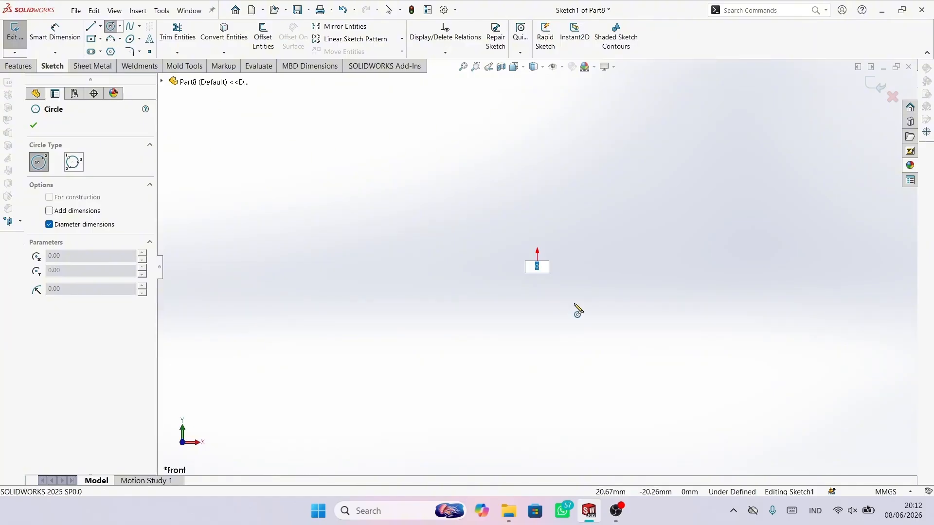
pyautogui.write('30')
pyautogui.press('Return')
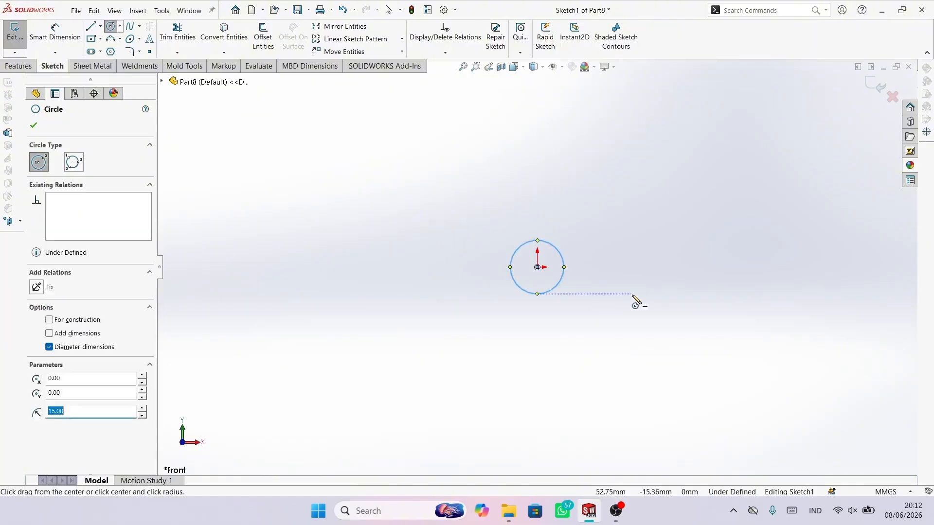
pyautogui.click(34, 128)
# Step: Draw a vertical centerline about 113.8 mm long upward from the circle's centre at the origin
pyautogui.scroll(2, 565, 233)
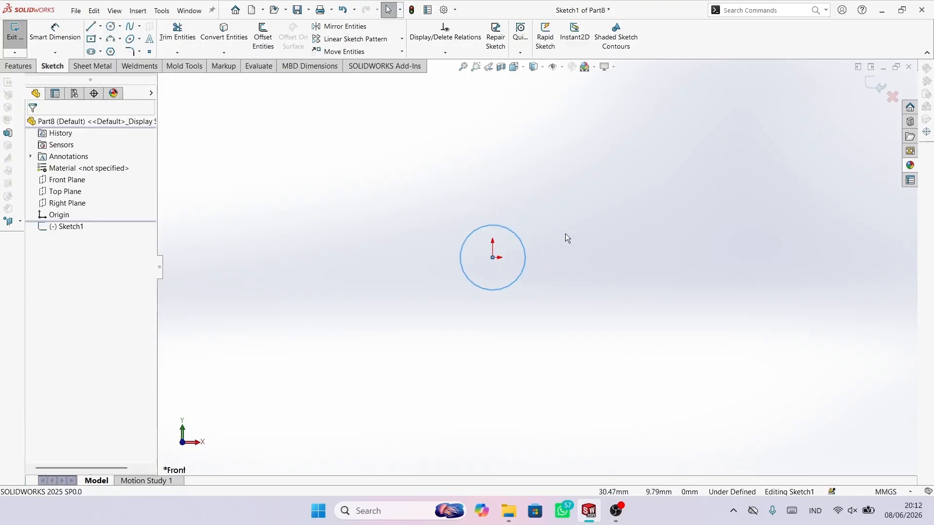
pyautogui.click(565, 233)
pyautogui.click(101, 27)
pyautogui.click(113, 48)
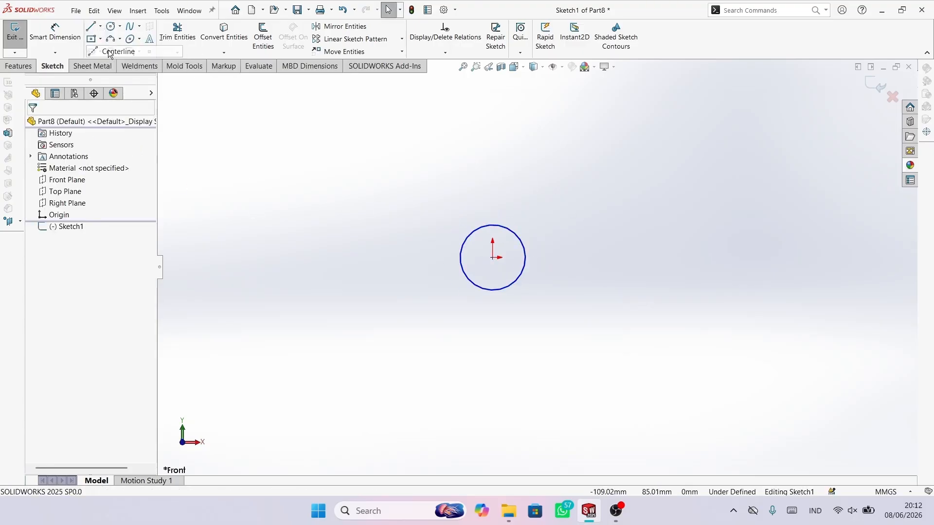
pyautogui.click(493, 258)
pyautogui.scroll(2, 537, 253)
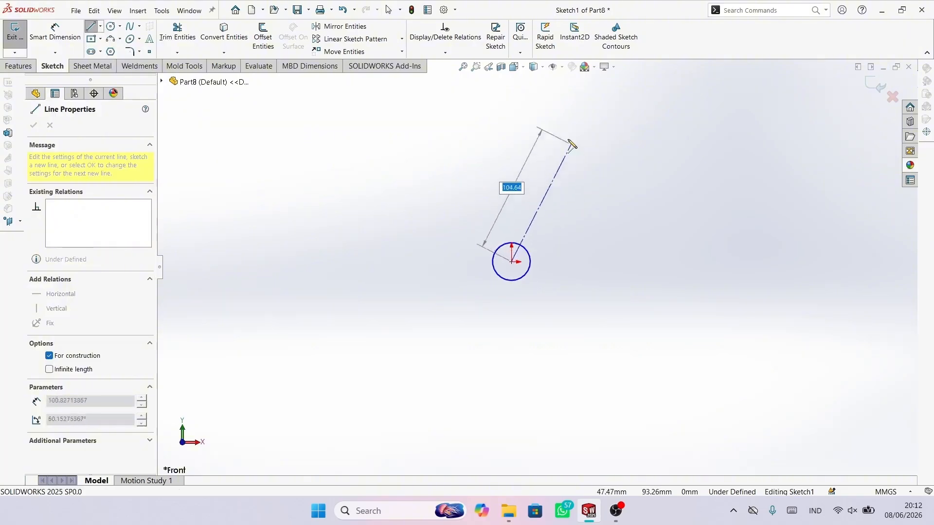
pyautogui.click(511, 119)
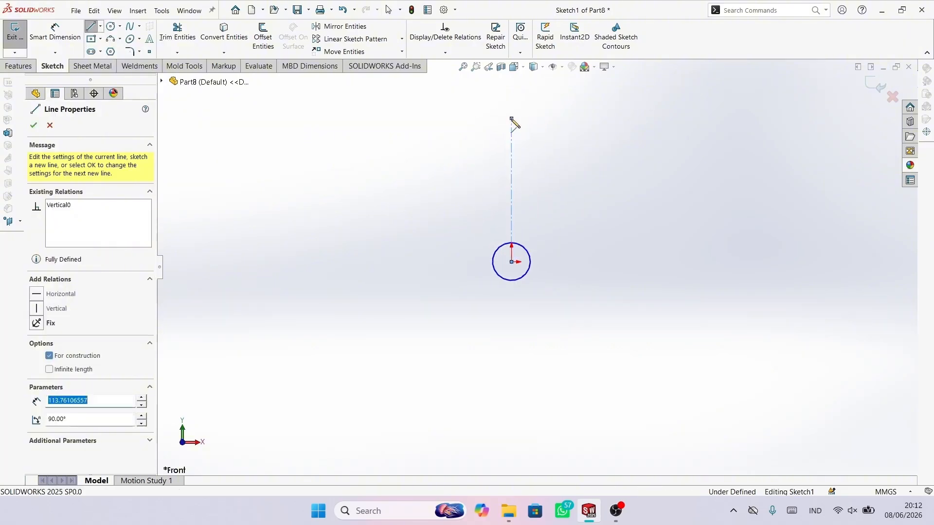
pyautogui.rightClick(575, 138)
pyautogui.click(599, 157)
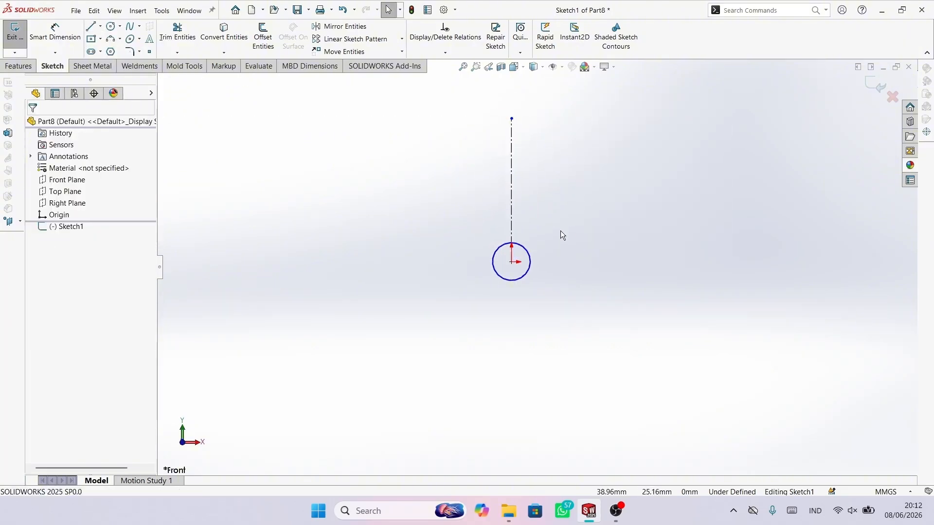
# Step: Dimension the vertical centerline's length to 125 mm
pyautogui.moveTo(579, 270); pyautogui.dragTo(553, 133, button='right')
pyautogui.click(511, 169)
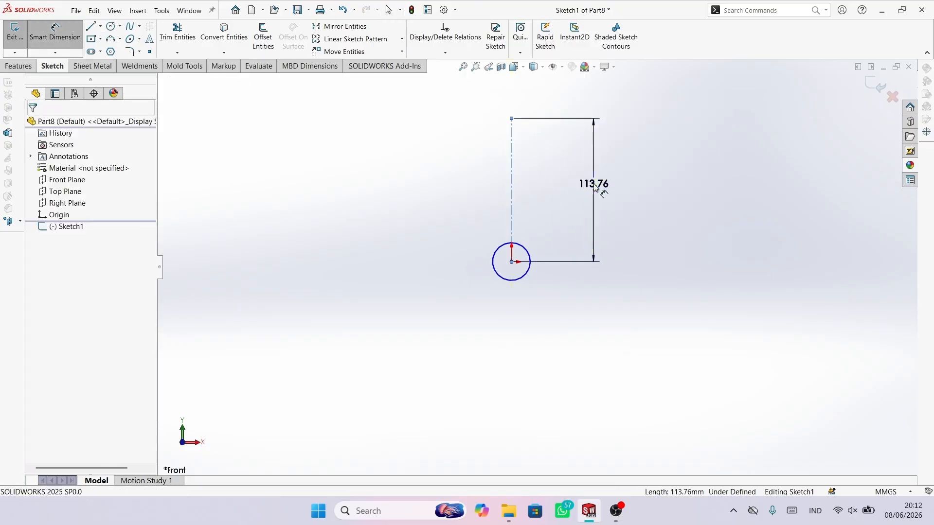
pyautogui.click(593, 183)
pyautogui.write('125')
pyautogui.press('Return')
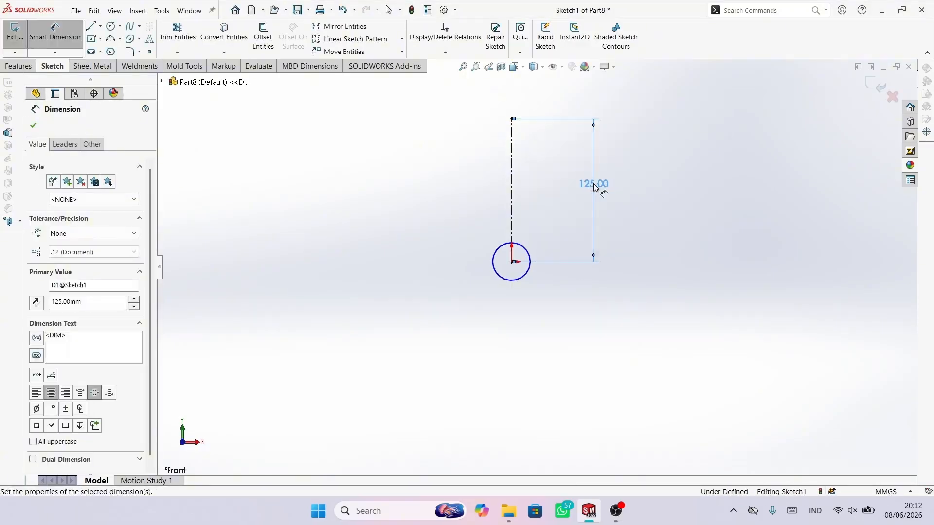
# Step: Dimension the diameter of the origin-centred circle to 30 mm
pyautogui.scroll(-4, 576, 215)
pyautogui.click(466, 303)
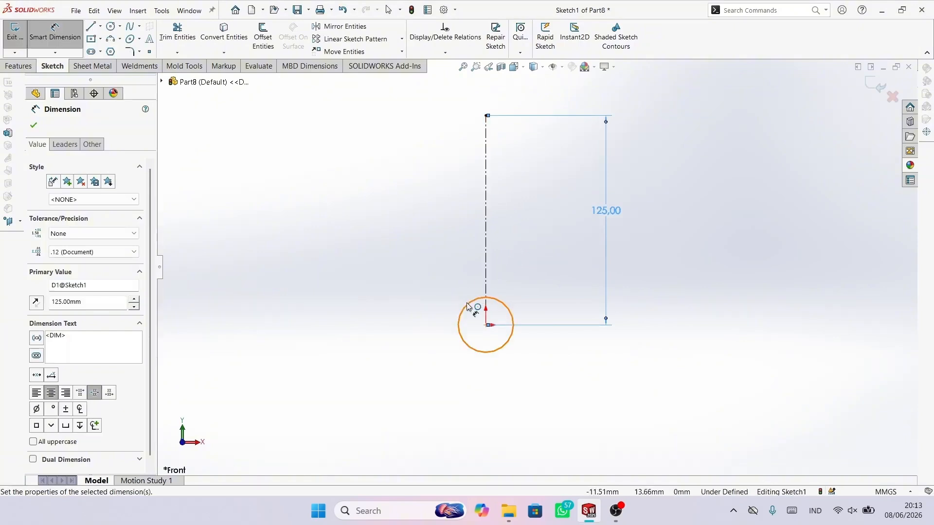
pyautogui.click(406, 278)
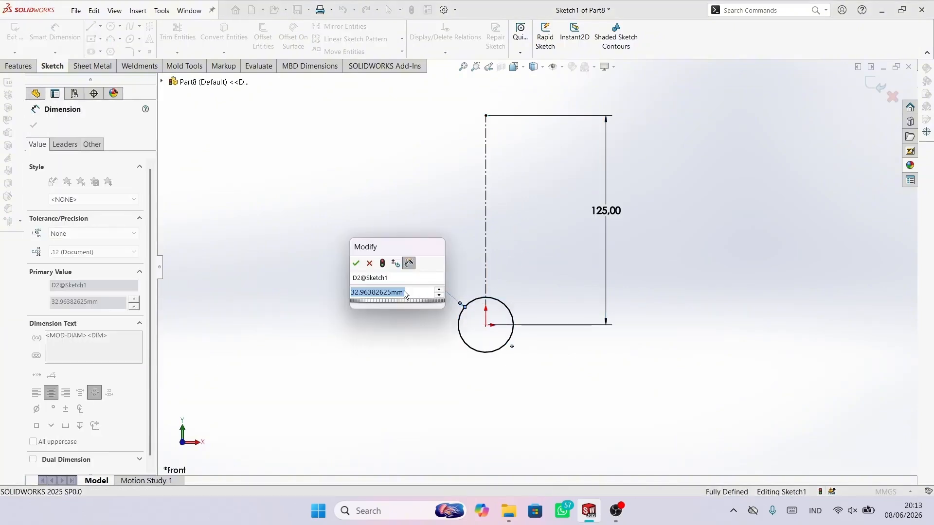
pyautogui.write('30')
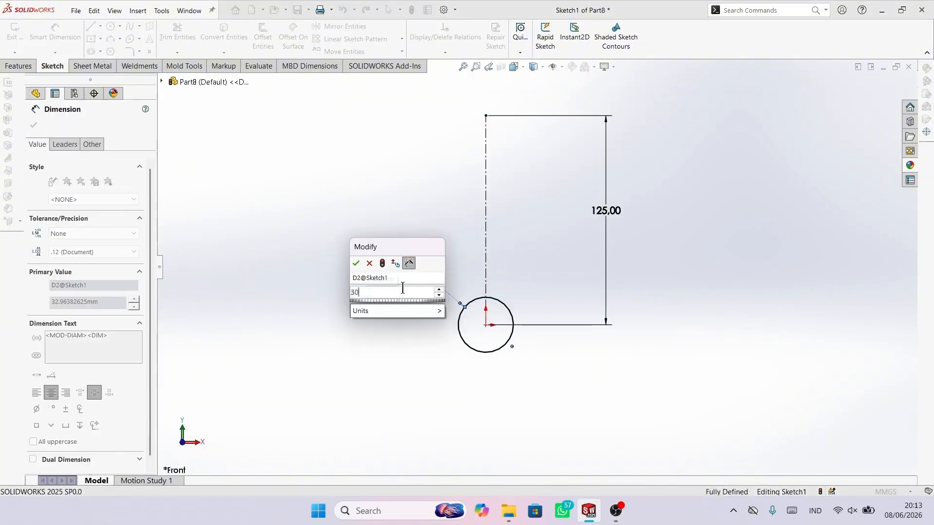
pyautogui.press('Return')
pyautogui.scroll(-3, 567, 170)
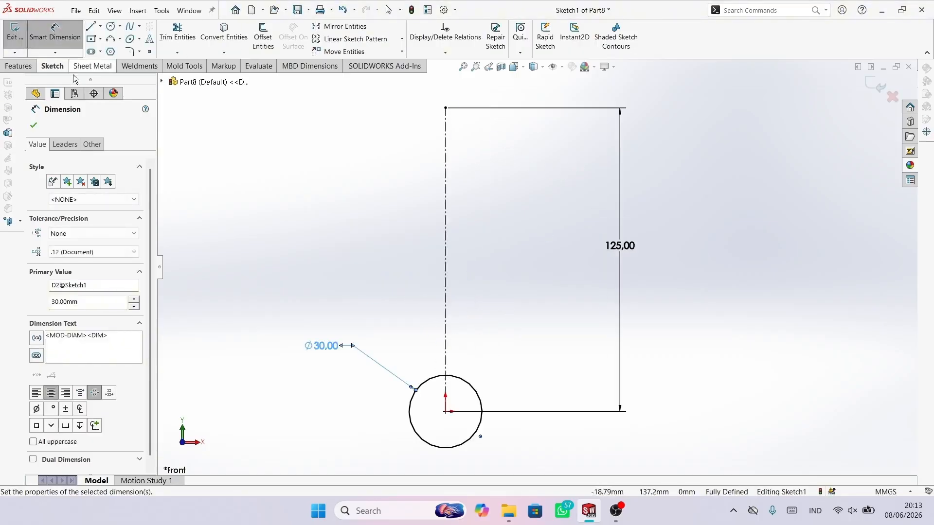
pyautogui.click(33, 125)
# Step: Draw a horizontal midpoint line about 35.3 mm long, centred on the upper end of the vertical centerline
pyautogui.click(100, 26)
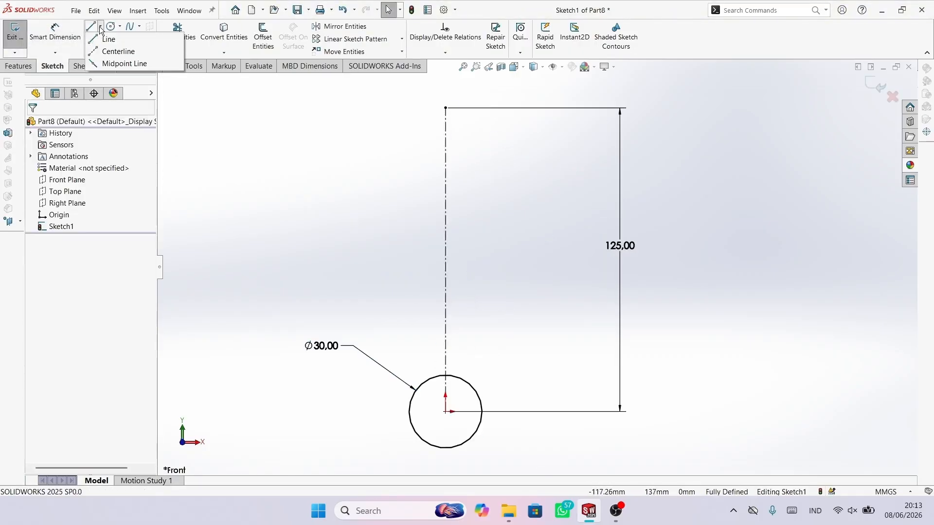
pyautogui.click(105, 64)
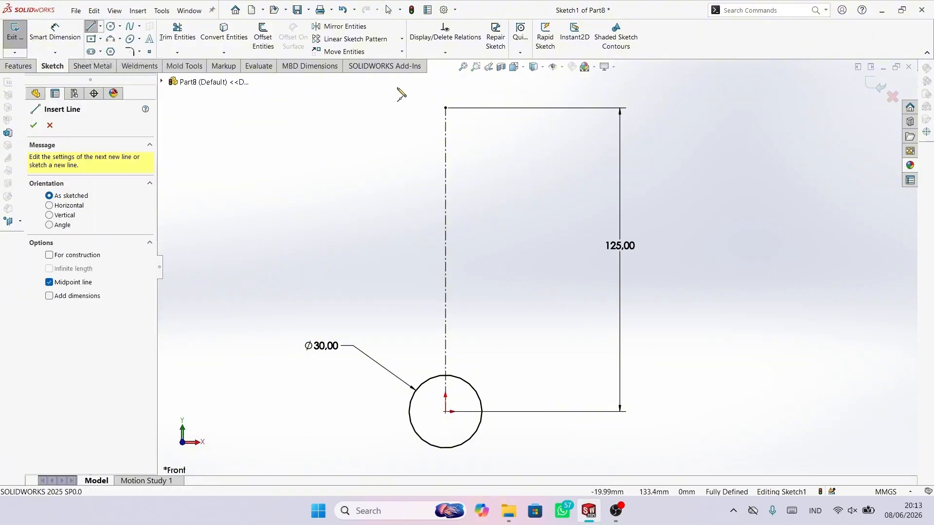
pyautogui.click(444, 108)
pyautogui.rightClick(531, 120)
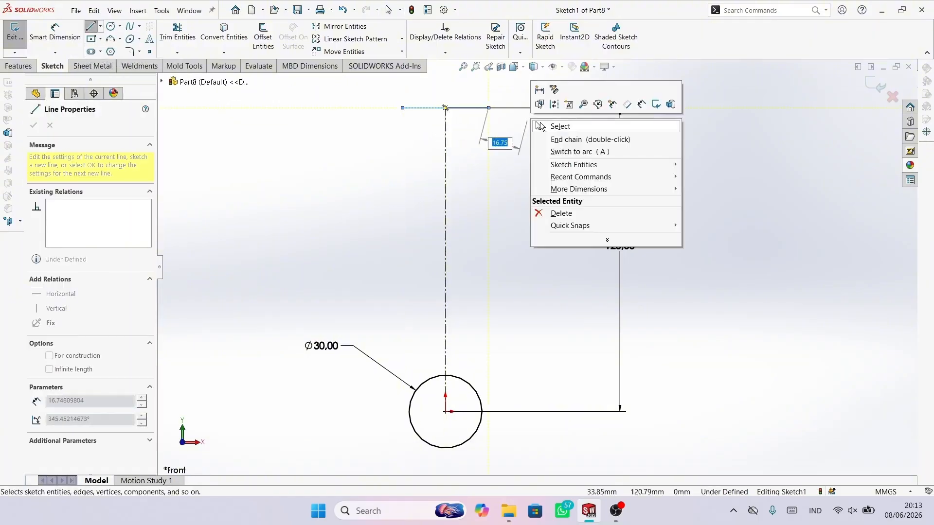
pyautogui.click(540, 126)
# Step: Dimension the length of the horizontal line at the centerline's upper end to 30 mm
pyautogui.moveTo(454, 136); pyautogui.dragTo(489, 84, button='right')
pyautogui.click(473, 110)
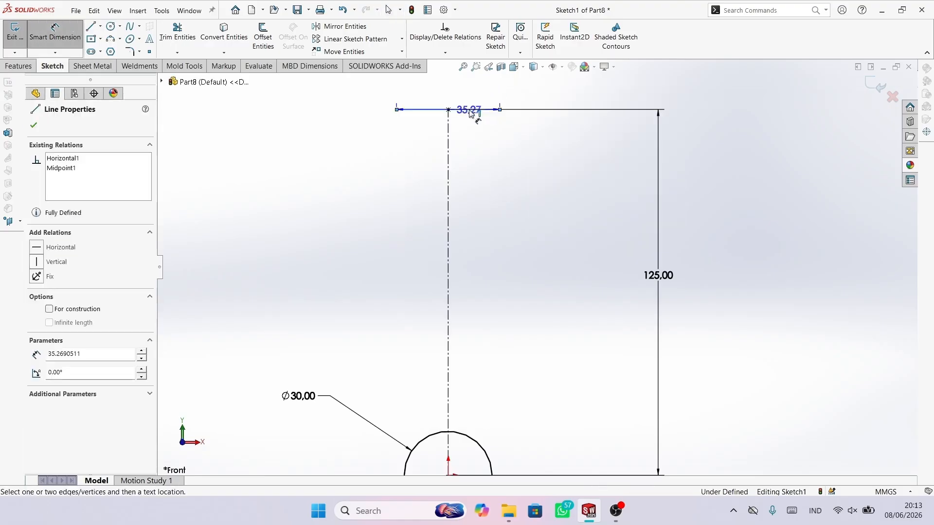
pyautogui.scroll(2, 470, 112)
pyautogui.click(474, 113)
pyautogui.write('30')
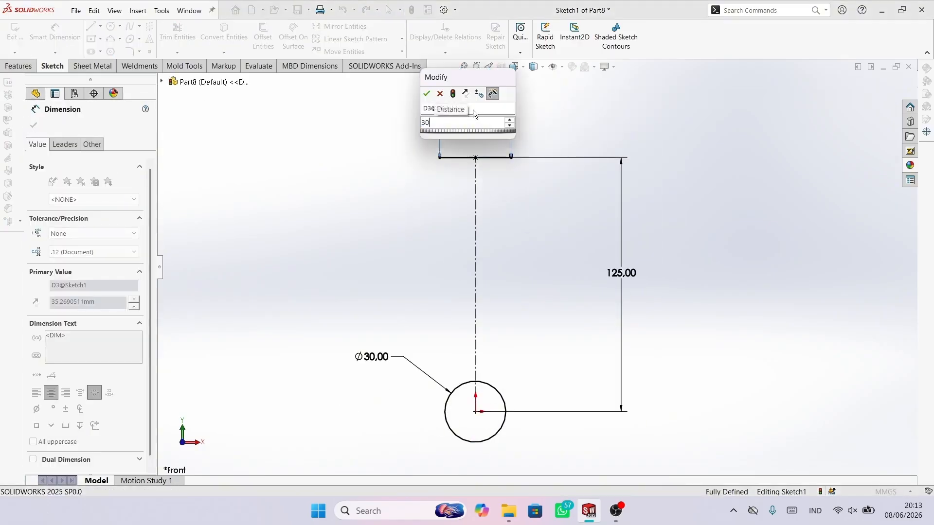
pyautogui.press('Return')
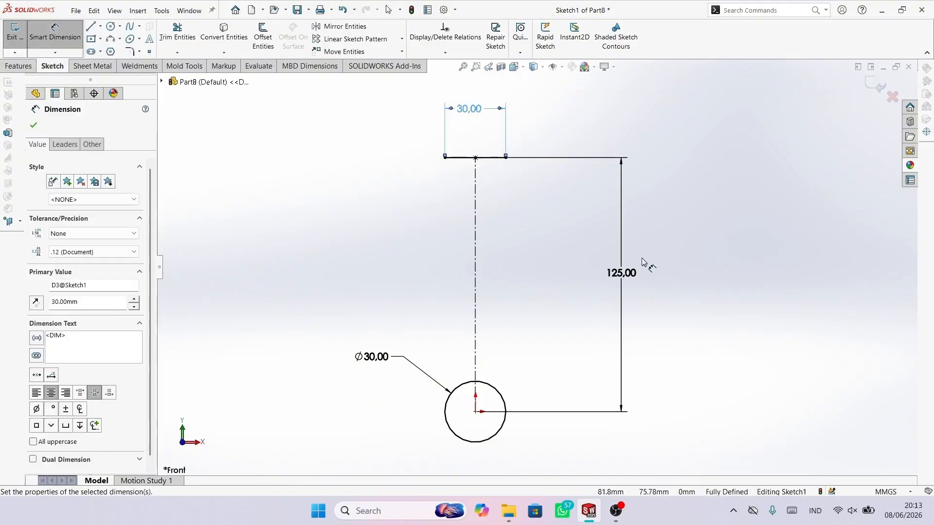
# Step: Draw a 125 mm vertical line from the upper line's left endpoint down to the circle's left quadrant point
pyautogui.scroll(2, 693, 284)
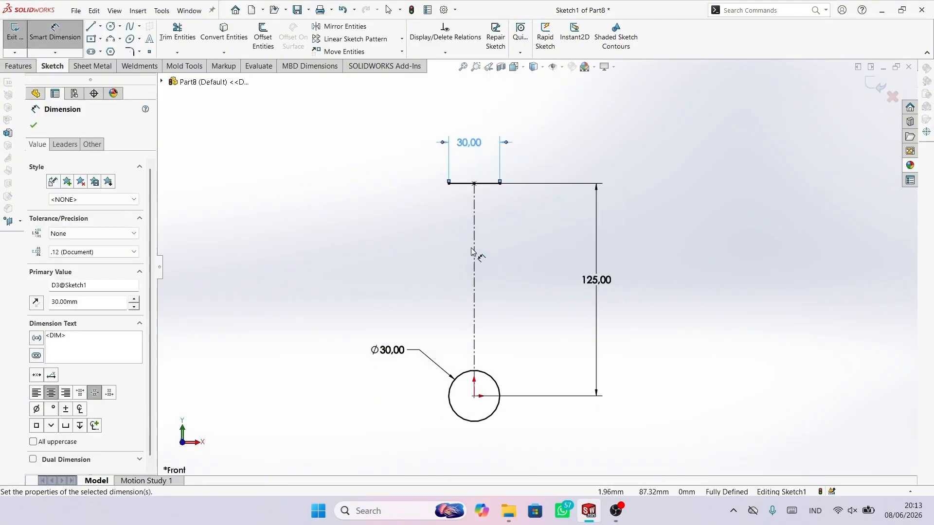
pyautogui.click(90, 28)
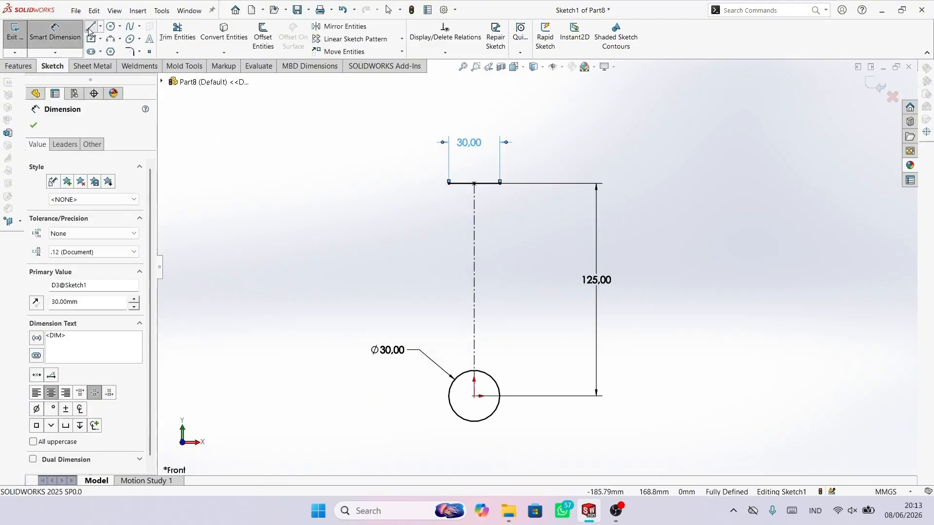
pyautogui.click(449, 183)
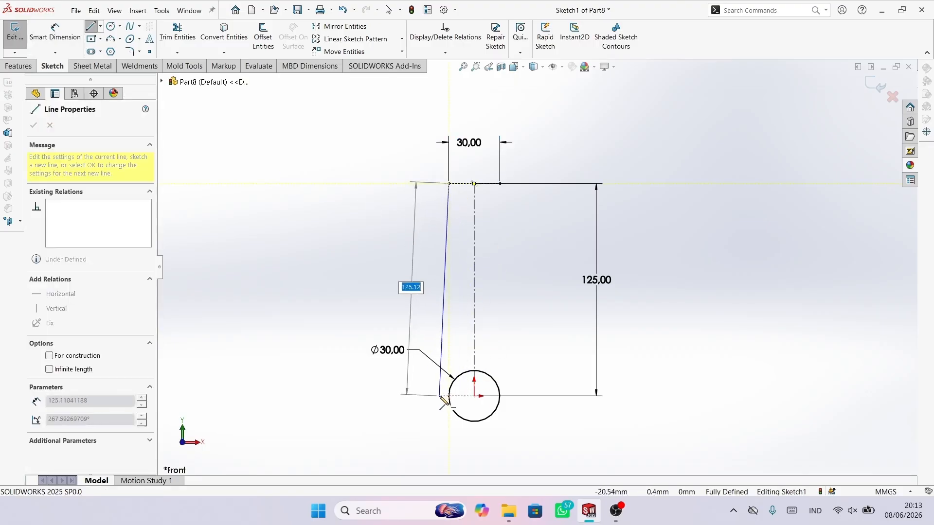
pyautogui.click(450, 396)
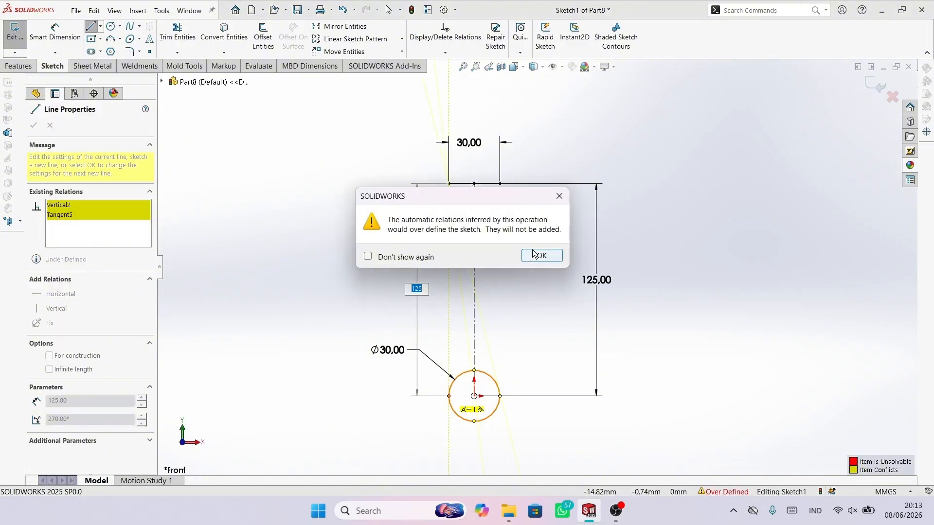
pyautogui.click(539, 254)
pyautogui.press('Escape')
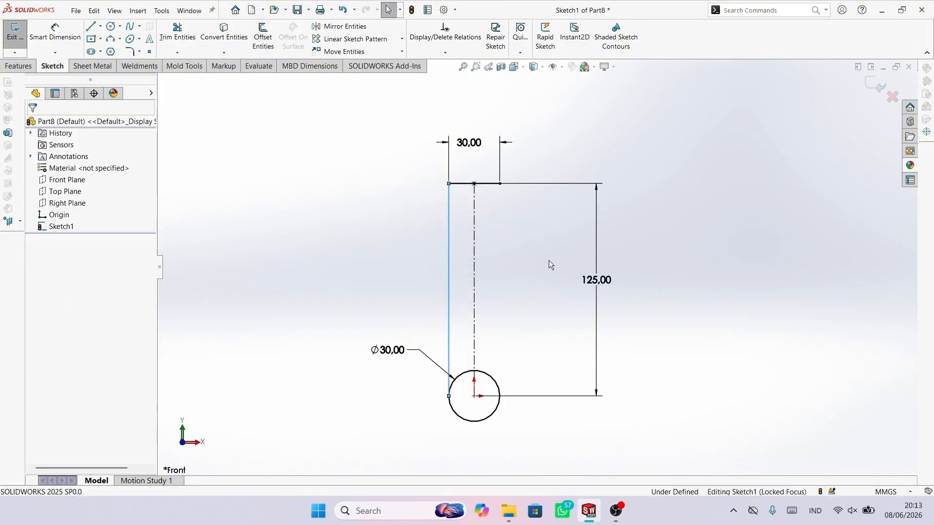
# Step: Draw a 125 mm vertical line from the upper line's right endpoint down to the circle's right quadrant point
pyautogui.press('l')
pyautogui.click(499, 184)
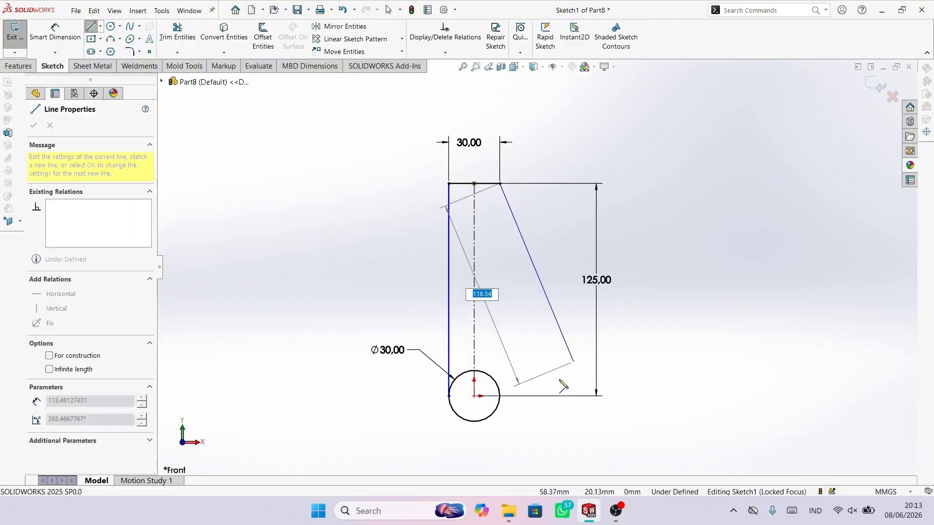
pyautogui.click(500, 397)
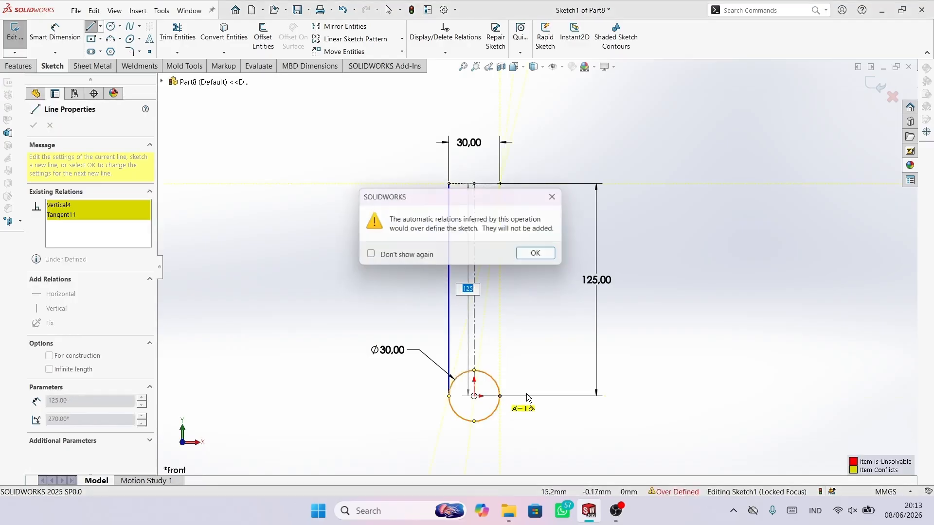
pyautogui.click(534, 252)
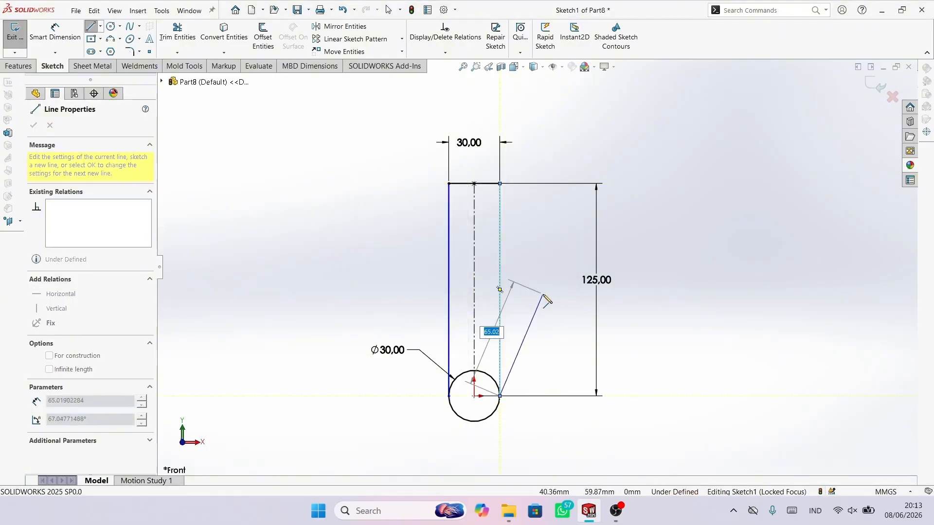
pyautogui.press('Escape')
pyautogui.scroll(2, 526, 356)
pyautogui.click(524, 358)
pyautogui.scroll(-3, 550, 304)
pyautogui.click(543, 336)
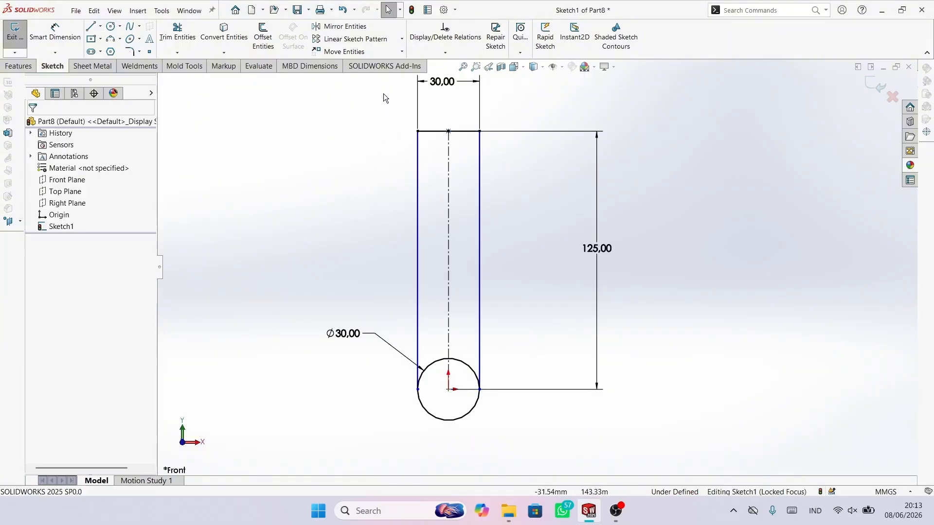
# Step: Circular-pattern both vertical lines and the upper horizontal line about the circle's centre, with 4 equally spaced instances over 360 degrees
pyautogui.click(402, 39)
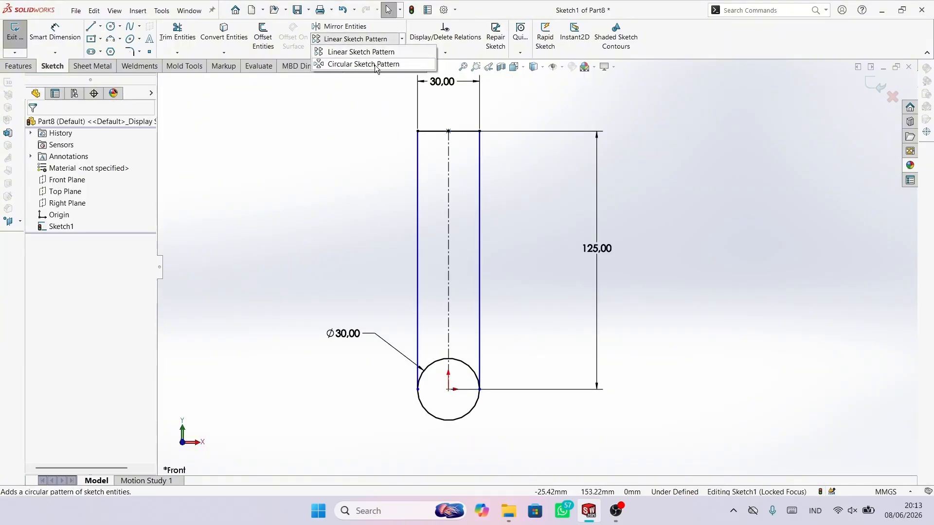
pyautogui.click(375, 65)
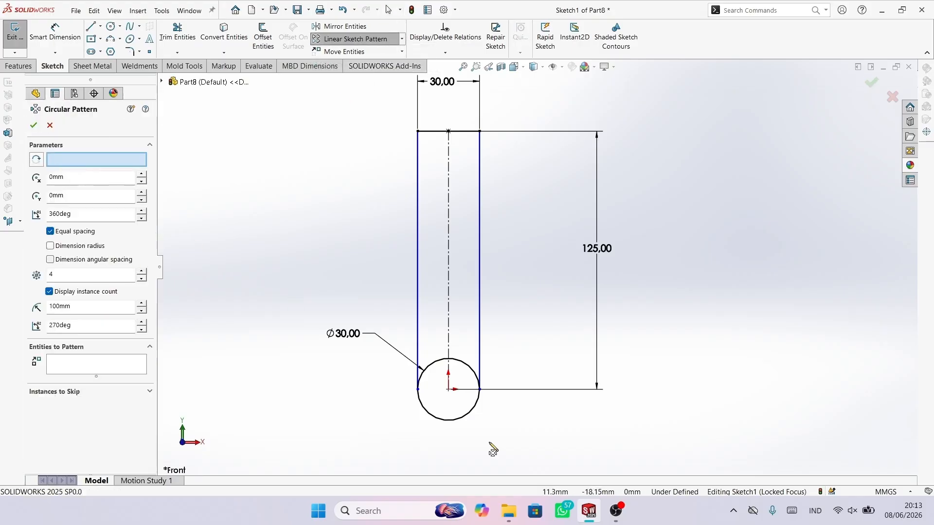
pyautogui.click(448, 388)
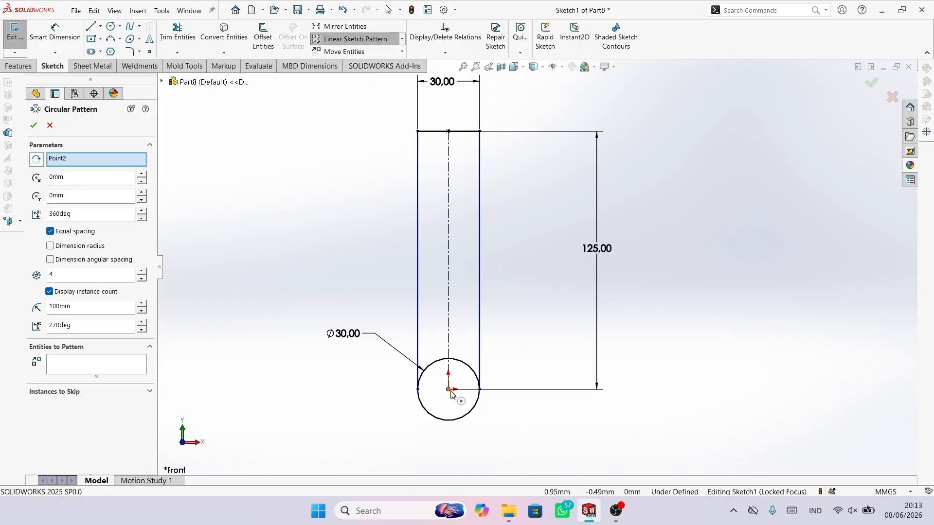
pyautogui.click(90, 368)
pyautogui.click(417, 238)
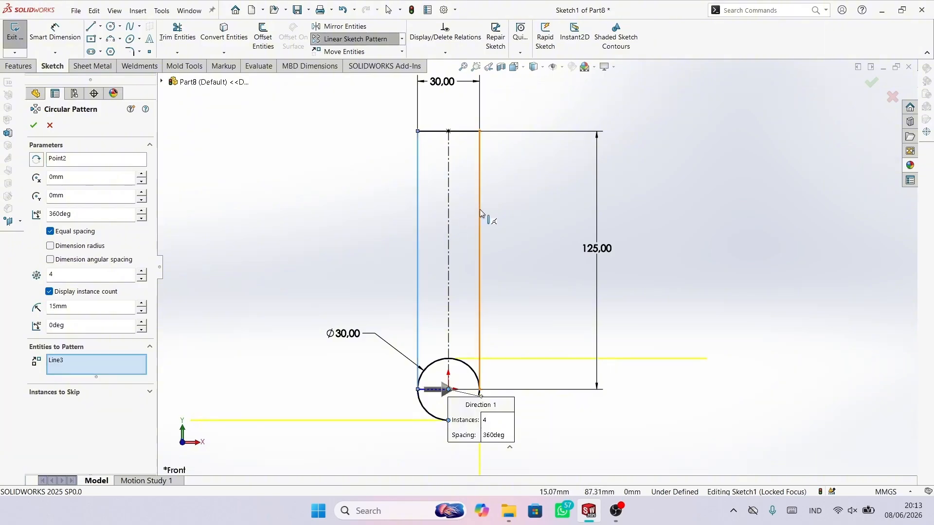
pyautogui.click(479, 221)
pyautogui.click(466, 132)
pyautogui.scroll(2, 540, 273)
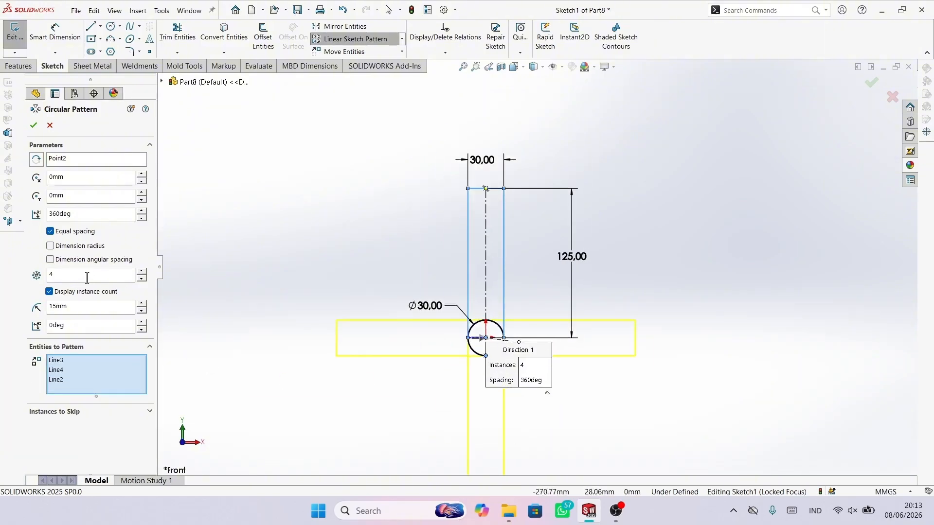
pyautogui.scroll(-4, 527, 372)
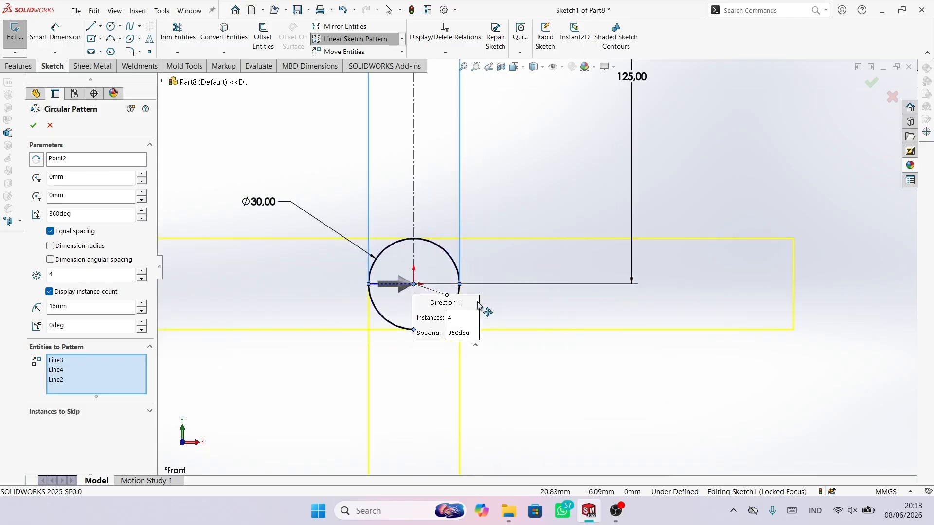
pyautogui.scroll(-1, 479, 297)
pyautogui.click(32, 126)
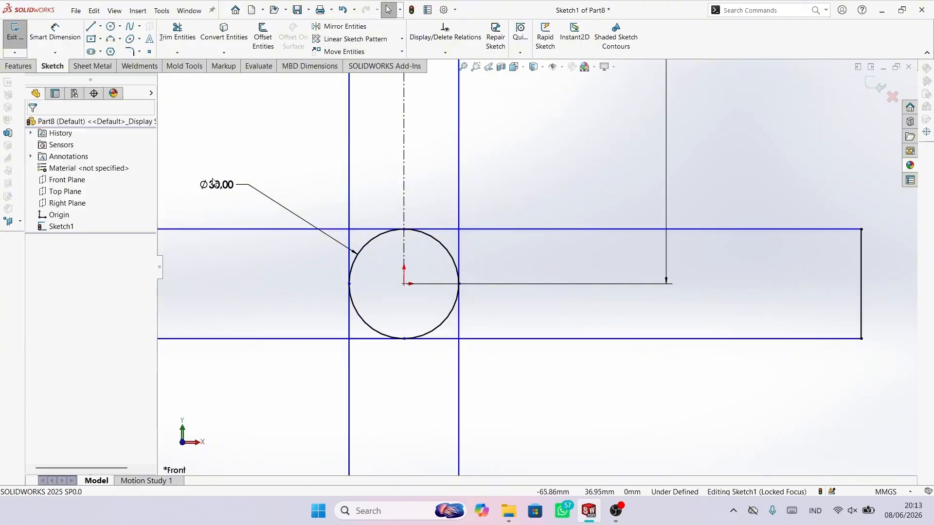
# Step: Power-trim the crossing arm line segments around the central circle, leaving an open cross outline with the full circle intact
pyautogui.scroll(2, 539, 348)
pyautogui.scroll(-1, 649, 374)
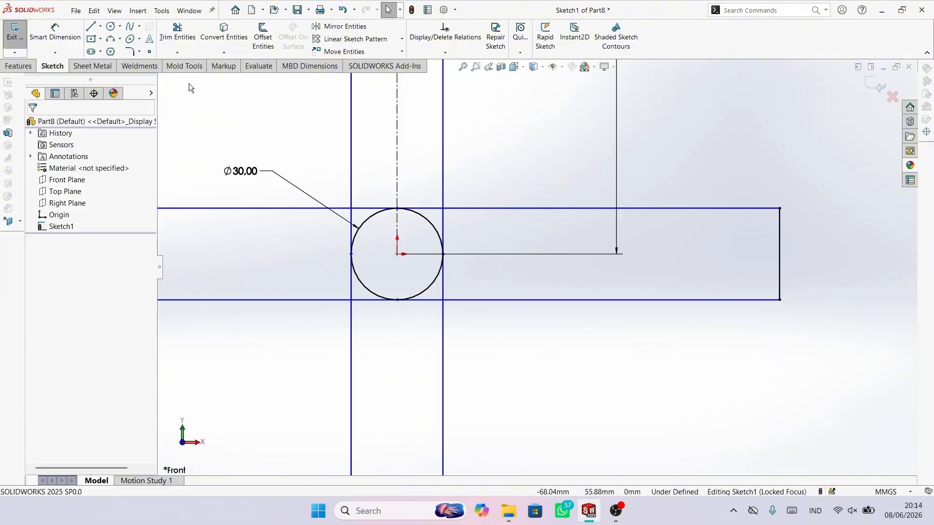
pyautogui.click(177, 34)
pyautogui.scroll(-2, 279, 144)
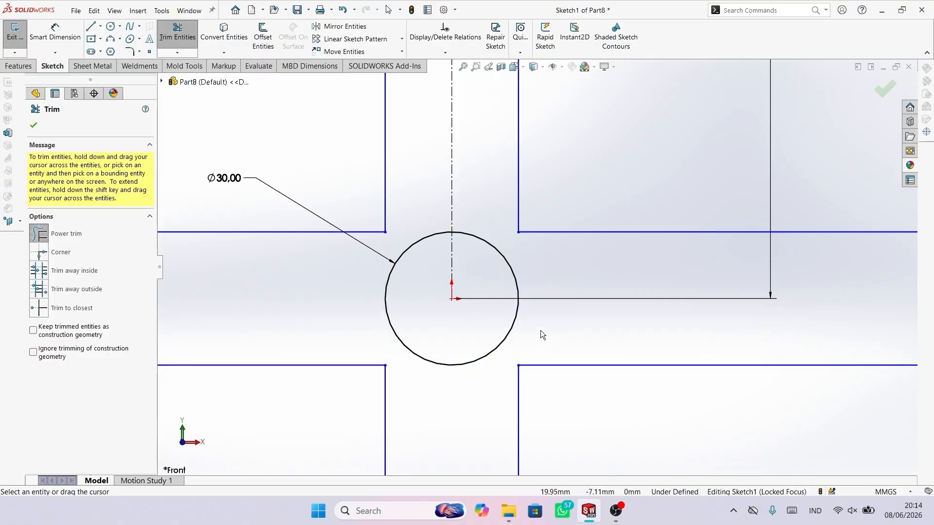
pyautogui.scroll(5, 543, 334)
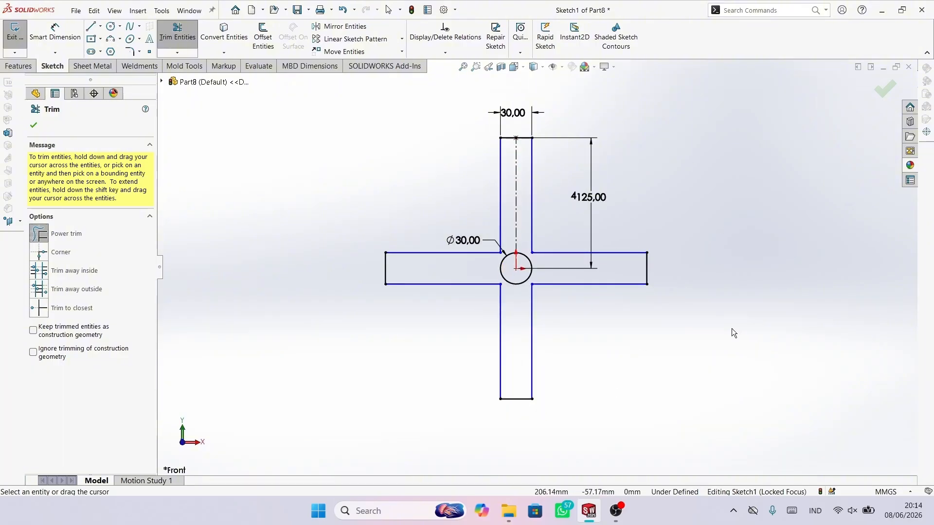
pyautogui.click(34, 126)
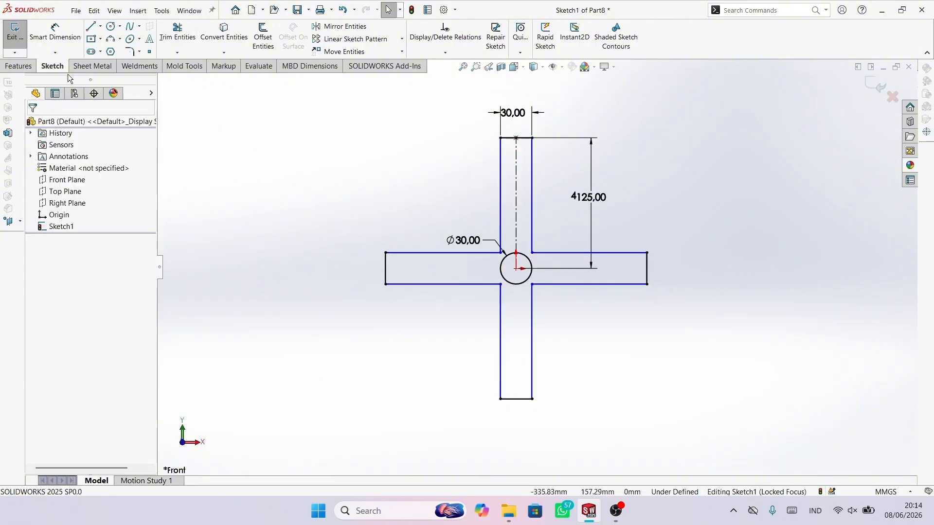
# Step: Extrude the cross-shaped profile as a boss 6 mm thick with the Mid Plane end condition
pyautogui.click(30, 66)
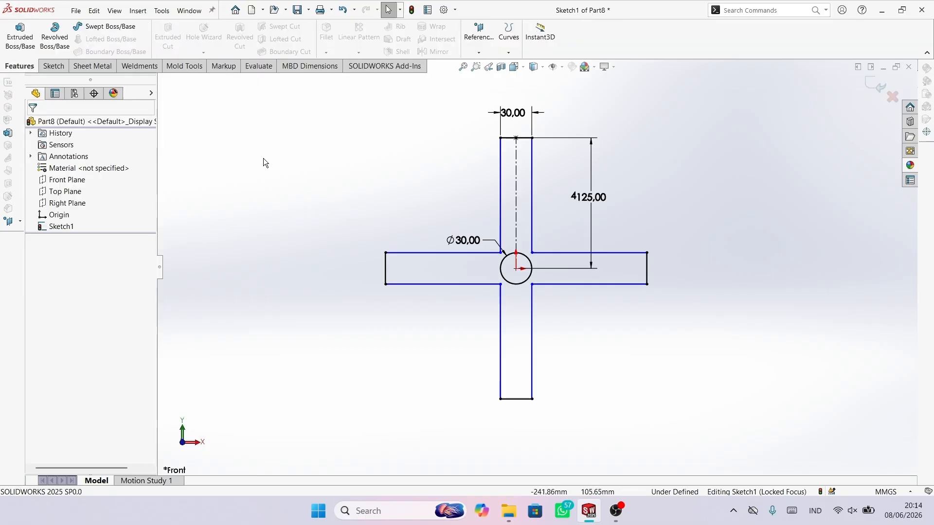
pyautogui.scroll(2, 691, 243)
pyautogui.scroll(-3, 688, 244)
pyautogui.scroll(-2, 556, 224)
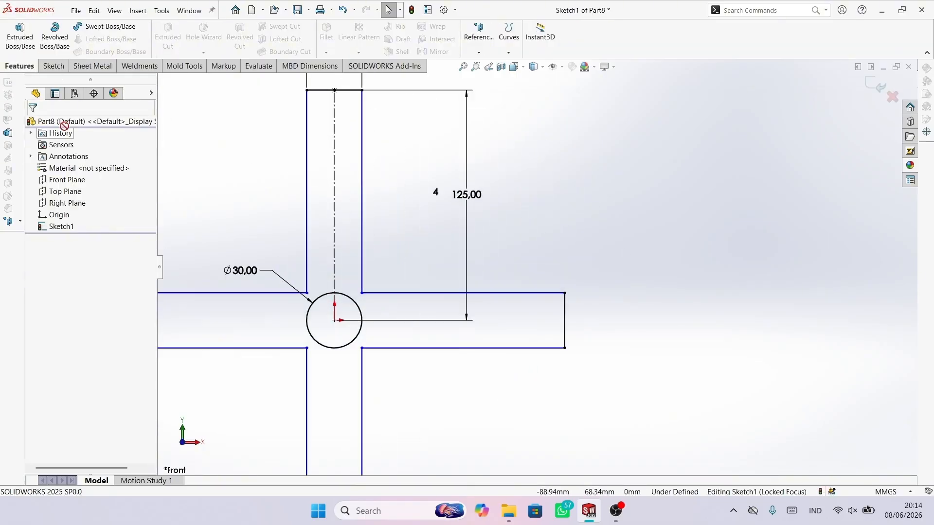
pyautogui.click(27, 45)
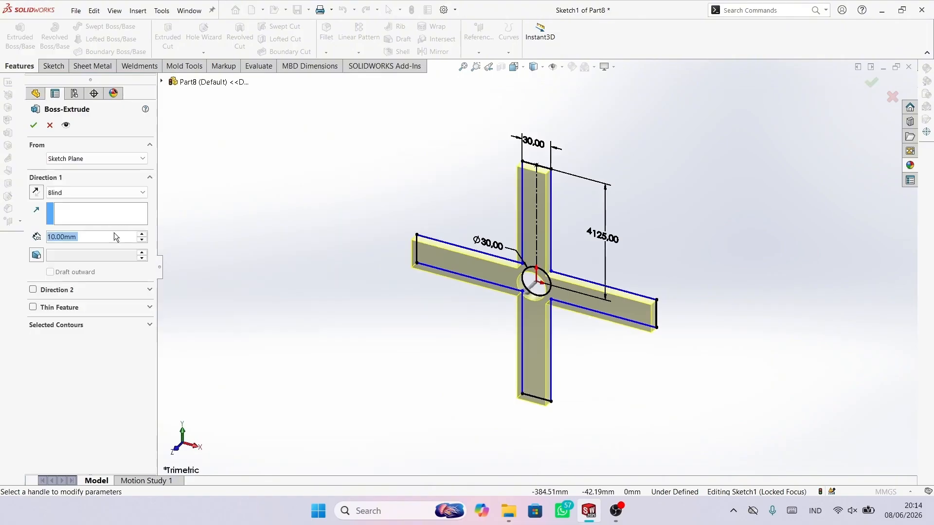
pyautogui.write('6')
pyautogui.press('Return')
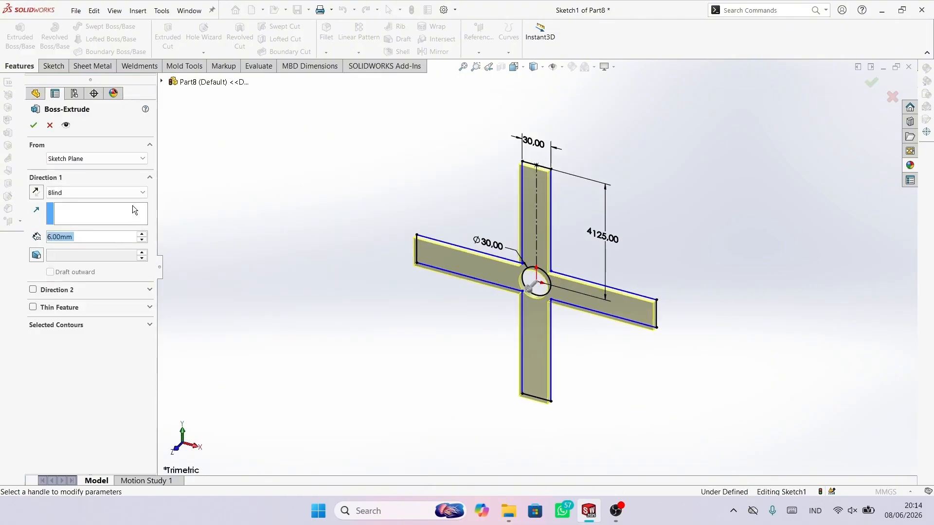
pyautogui.click(129, 194)
pyautogui.click(123, 245)
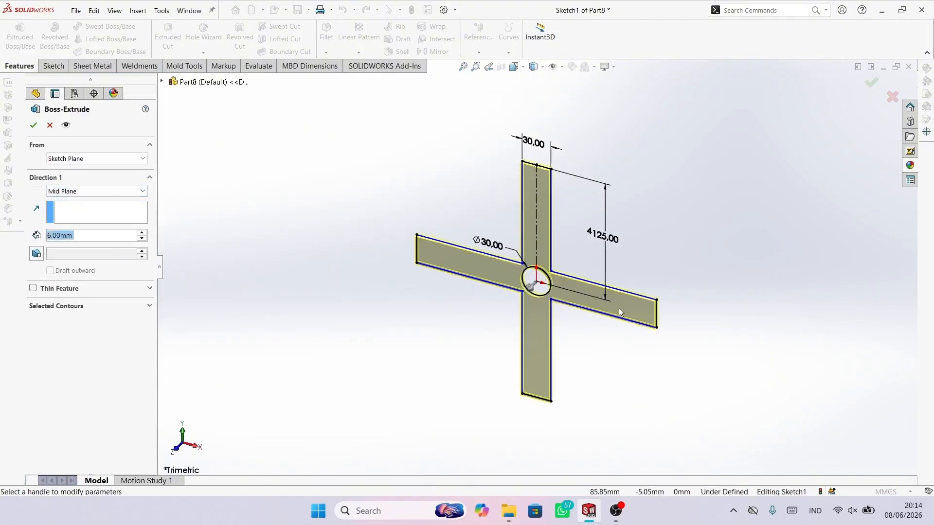
pyautogui.click(33, 126)
# Step: Chamfer one long front edge per arm by 6 mm at 45 degrees: left arm's upper, top arm's right, right arm's lower, bottom arm's left
pyautogui.moveTo(461, 202); pyautogui.dragTo(488, 372, button='middle')
pyautogui.scroll(-2, 546, 230)
pyautogui.moveTo(500, 253); pyautogui.dragTo(553, 193, button='middle')
pyautogui.scroll(-2, 553, 193)
pyautogui.click(325, 52)
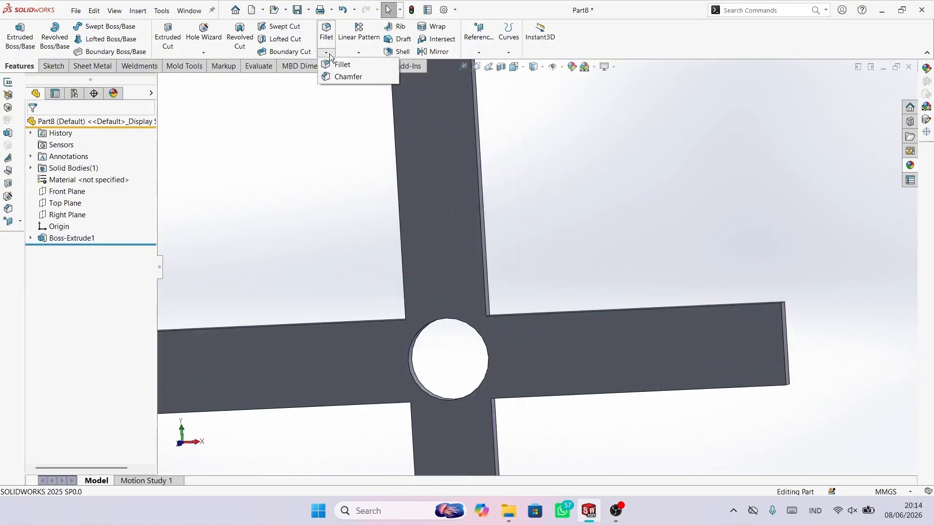
pyautogui.click(342, 77)
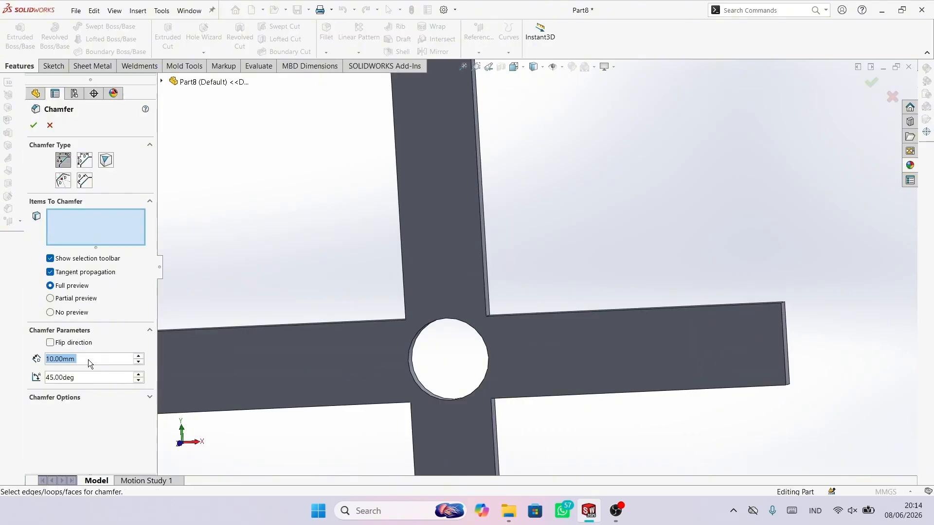
pyautogui.write('6')
pyautogui.press('Return')
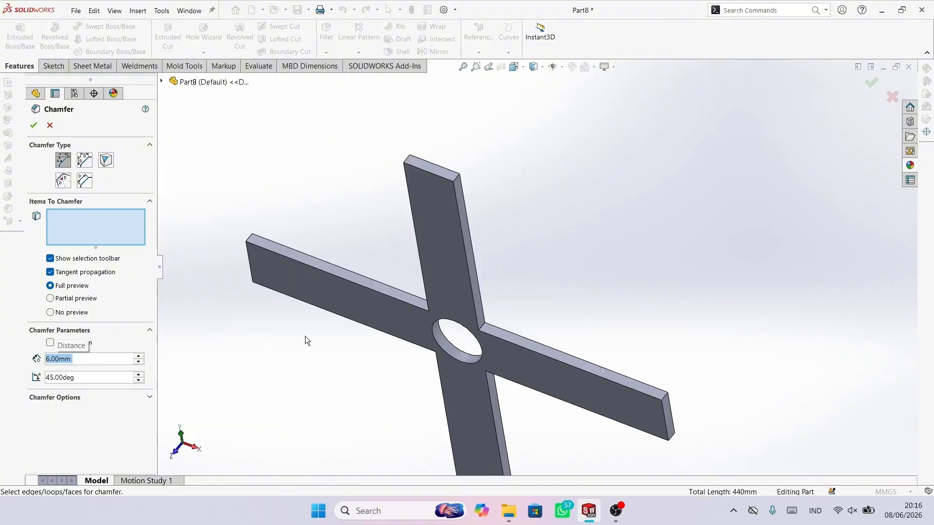
pyautogui.scroll(-2, 305, 337)
pyautogui.click(380, 269)
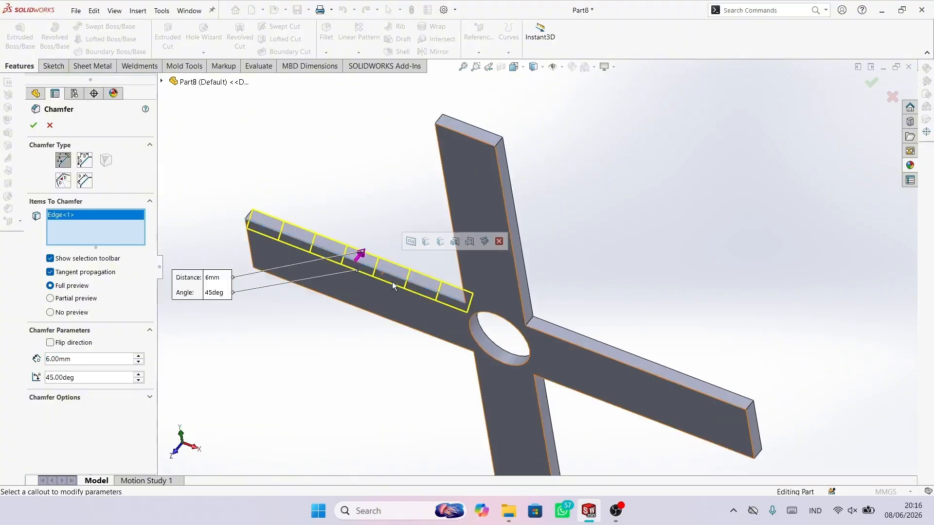
pyautogui.click(515, 273)
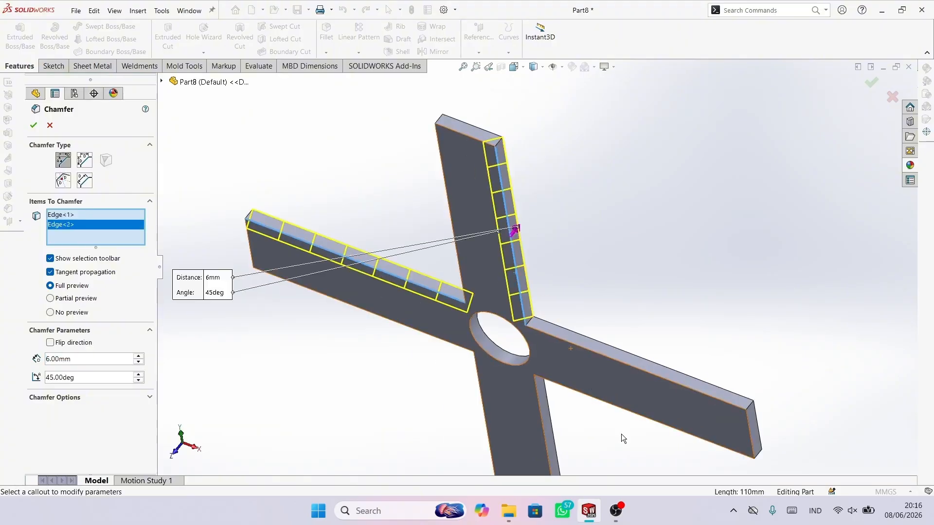
pyautogui.moveTo(620, 434); pyautogui.dragTo(656, 220, button='middle')
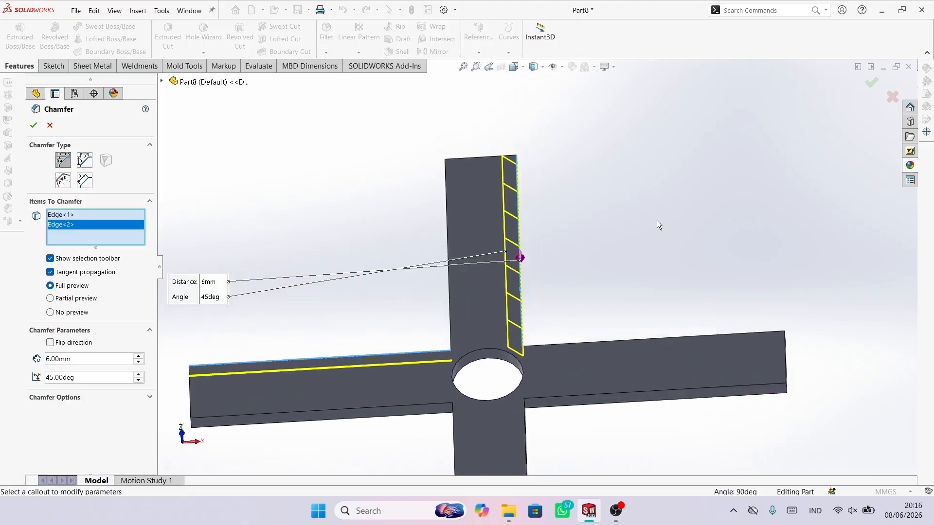
pyautogui.click(625, 393)
pyautogui.moveTo(562, 422); pyautogui.dragTo(389, 310, button='middle')
pyautogui.click(578, 418)
pyautogui.click(33, 125)
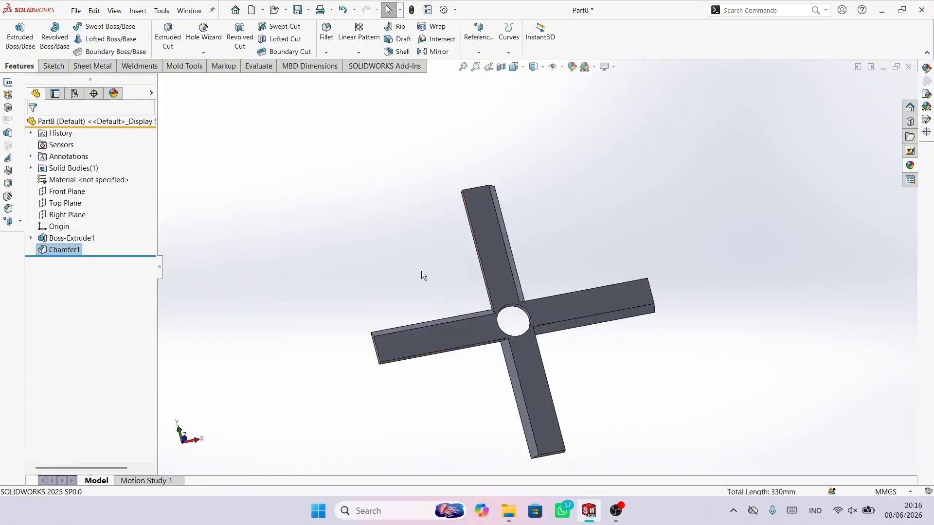
# Step: Examine the chamfered cross part from several angles, finishing in the isometric view
pyautogui.scroll(-3, 584, 326)
pyautogui.moveTo(583, 326); pyautogui.dragTo(520, 380, button='middle')
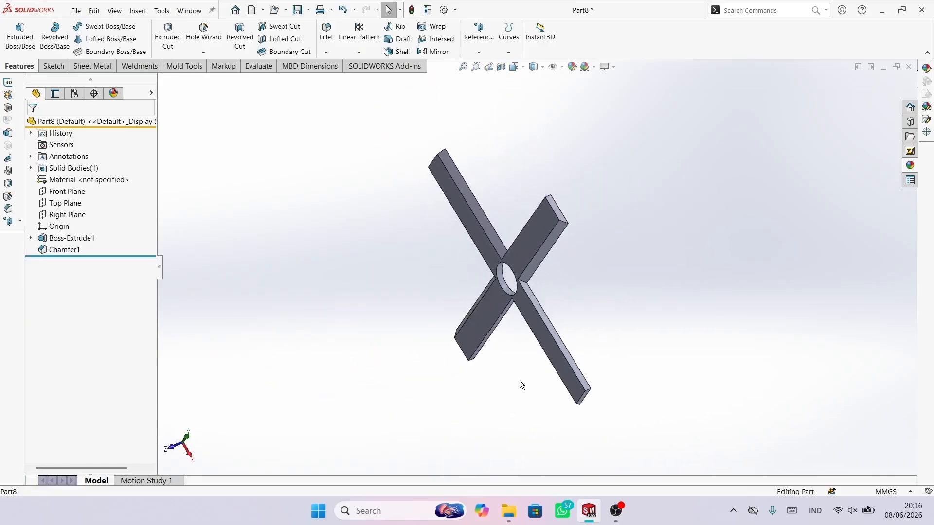
pyautogui.scroll(-3, 493, 271)
pyautogui.moveTo(495, 272)
pyautogui.mouseDown(button='middle')
pyautogui.moveTo(433, 277)
pyautogui.moveTo(494, 274)
pyautogui.mouseUp(button='middle')
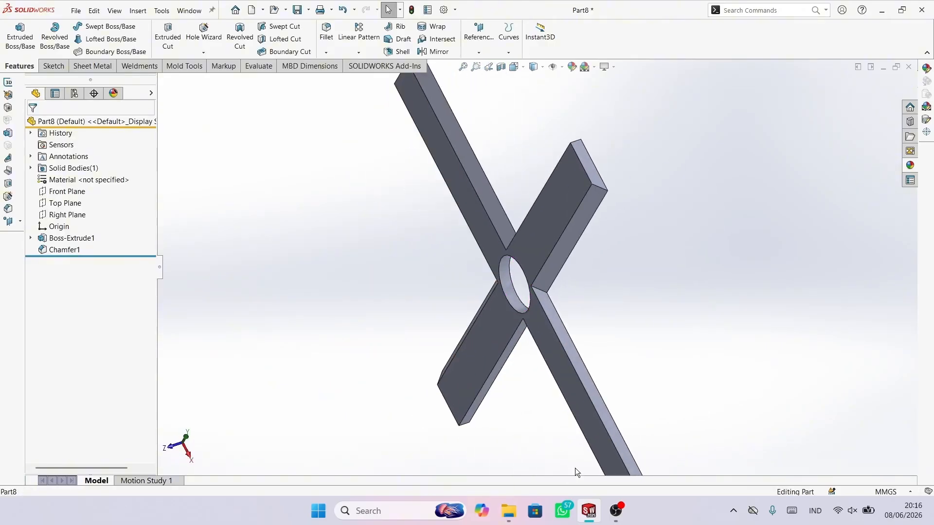
pyautogui.moveTo(575, 468); pyautogui.dragTo(576, 403, button='middle')
pyautogui.scroll(3, 589, 287)
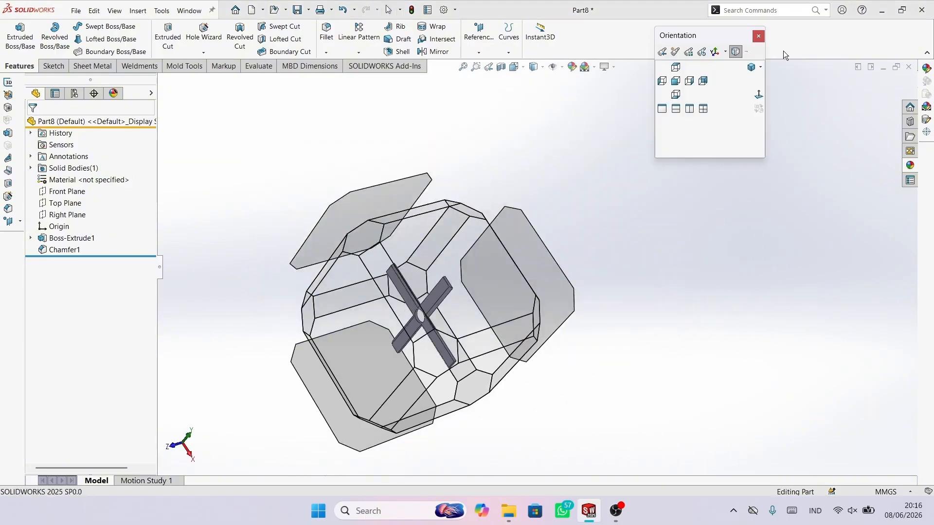
pyautogui.click(753, 68)
pyautogui.scroll(-4, 628, 198)
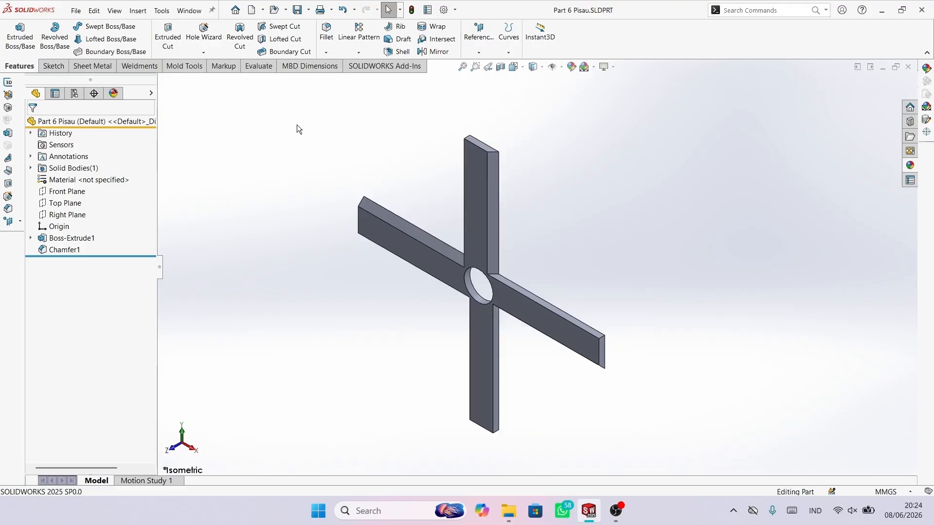
# Step: Create a new part and start a sketch on its Front Plane
pyautogui.click(235, 9)
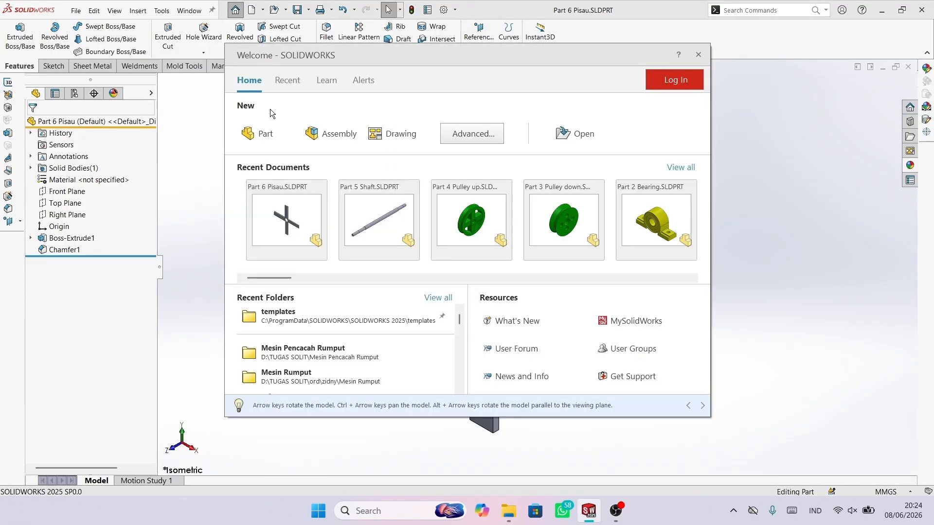
pyautogui.click(262, 133)
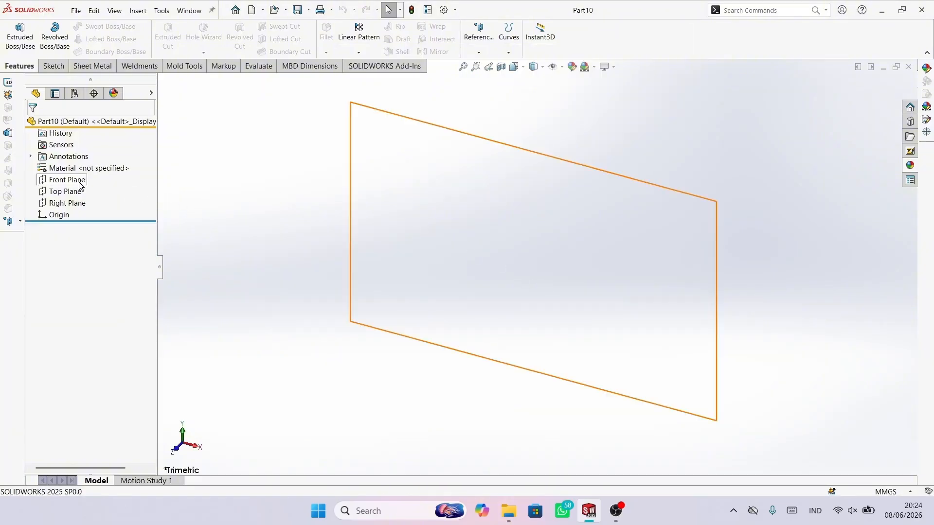
pyautogui.click(98, 179)
pyautogui.click(98, 170)
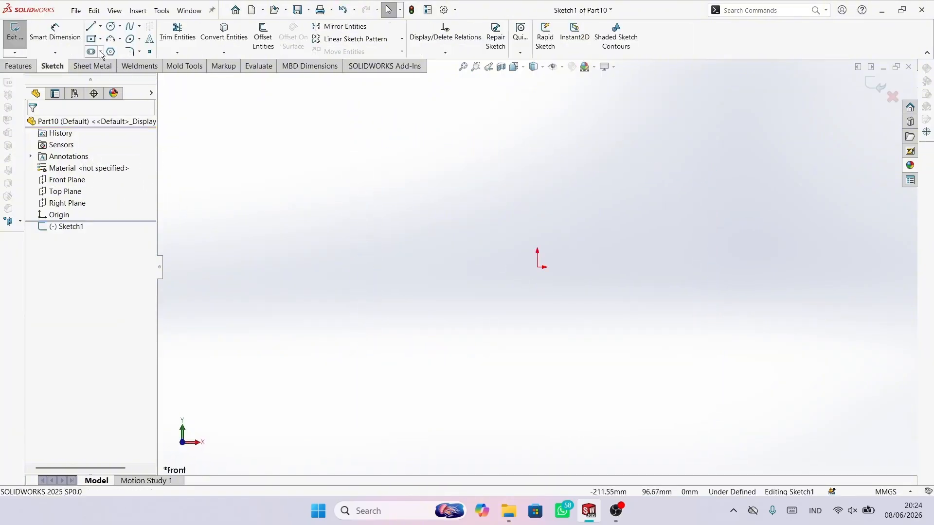
# Step: Sketch a center rectangle about 142 by 65 mm, centred on the origin
pyautogui.click(91, 38)
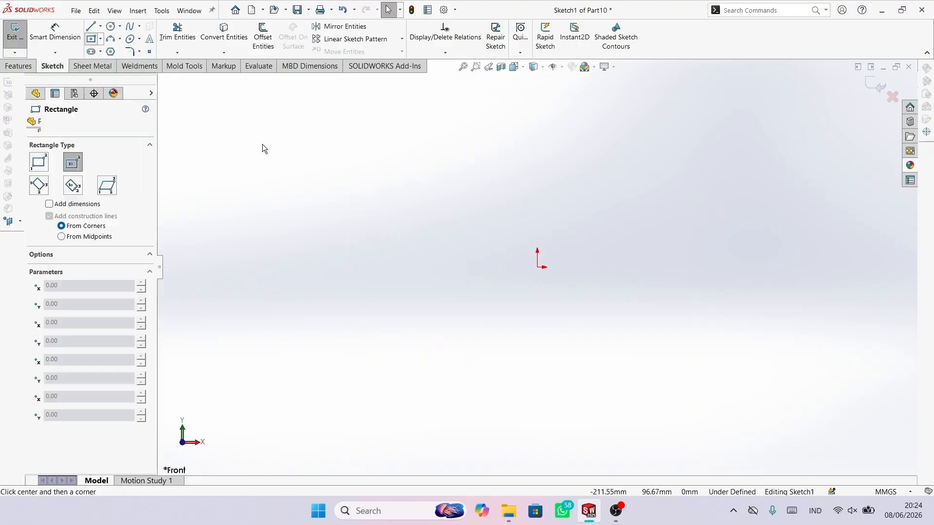
pyautogui.click(536, 266)
pyautogui.click(665, 327)
pyautogui.rightClick(726, 297)
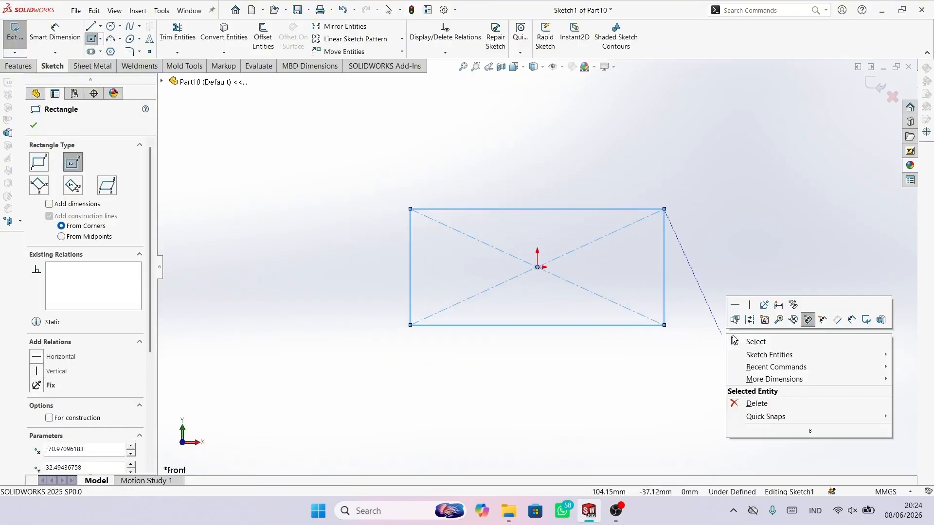
pyautogui.click(748, 340)
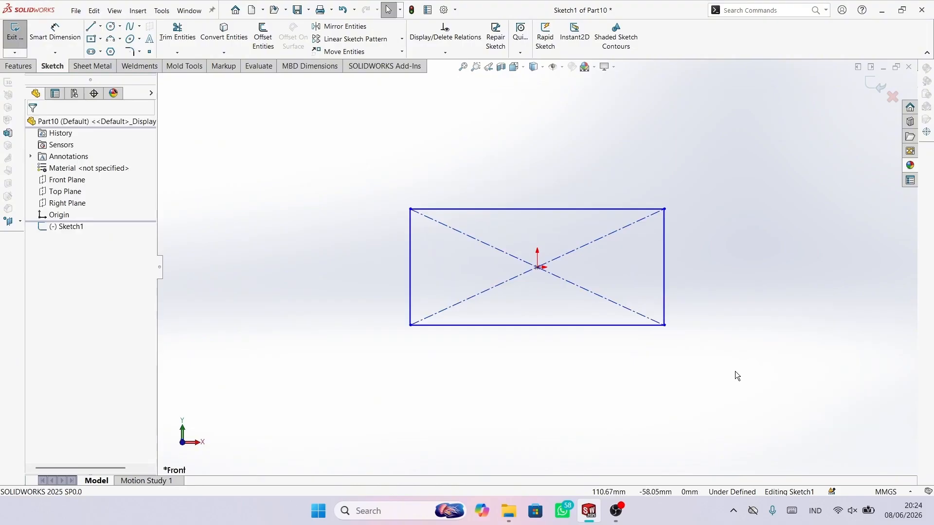
# Step: Dimension the rectangle 265 mm wide and 98 mm high, and exit the sketch
pyautogui.moveTo(738, 395); pyautogui.dragTo(676, 182, button='right')
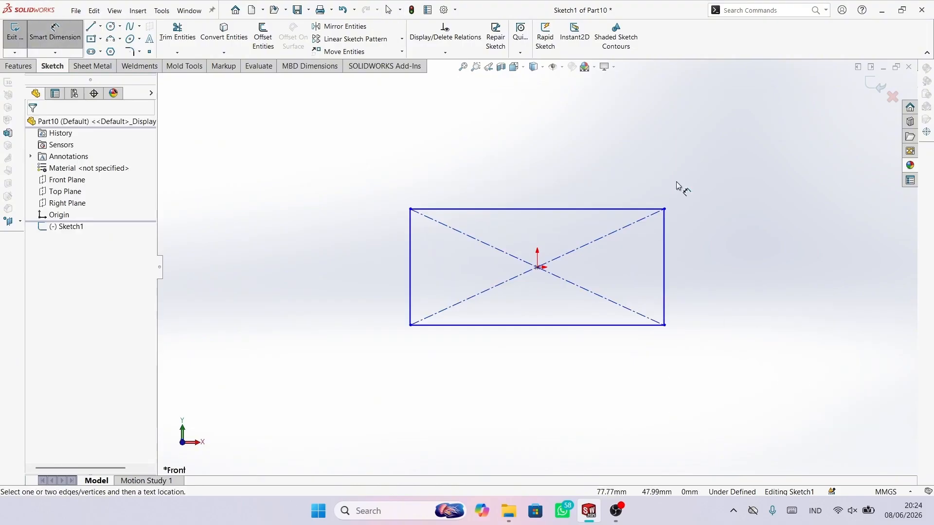
pyautogui.click(567, 209)
pyautogui.click(570, 182)
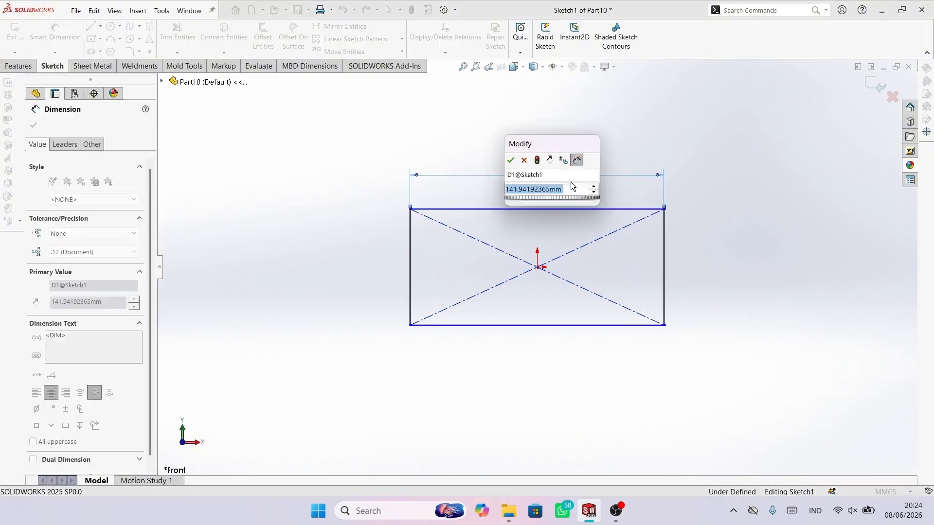
pyautogui.write('265')
pyautogui.press('Return')
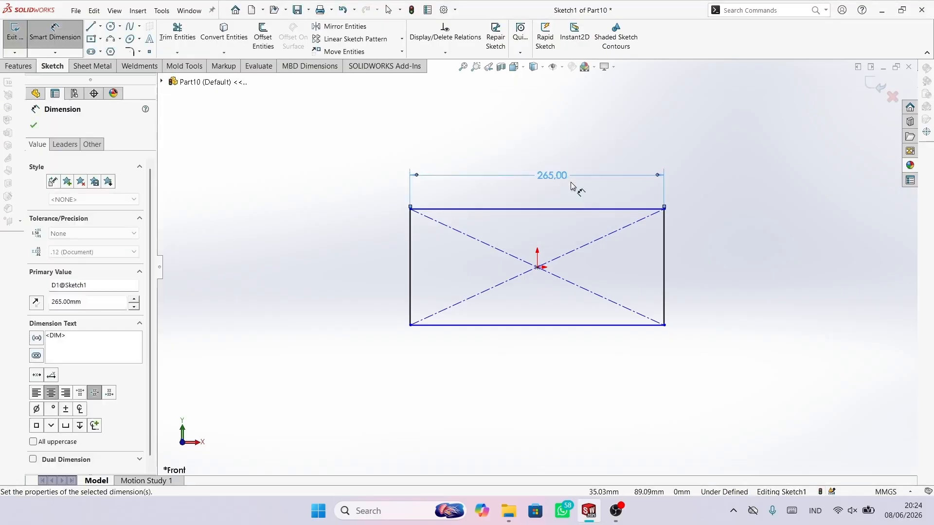
pyautogui.click(667, 265)
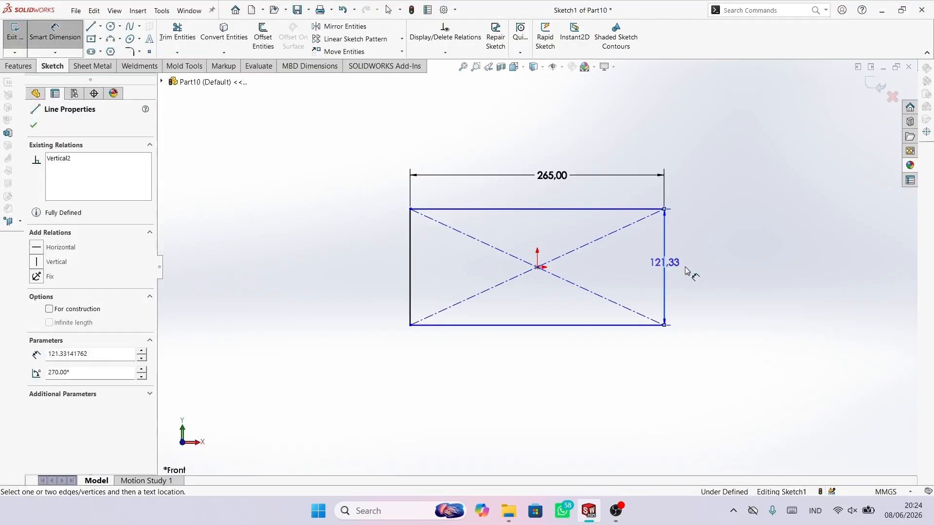
pyautogui.click(700, 269)
pyautogui.write('98')
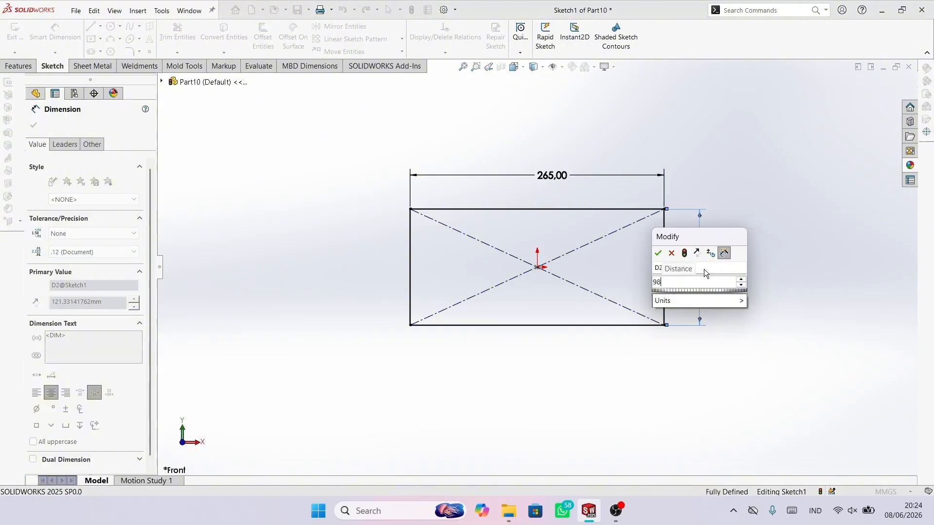
pyautogui.press('Return')
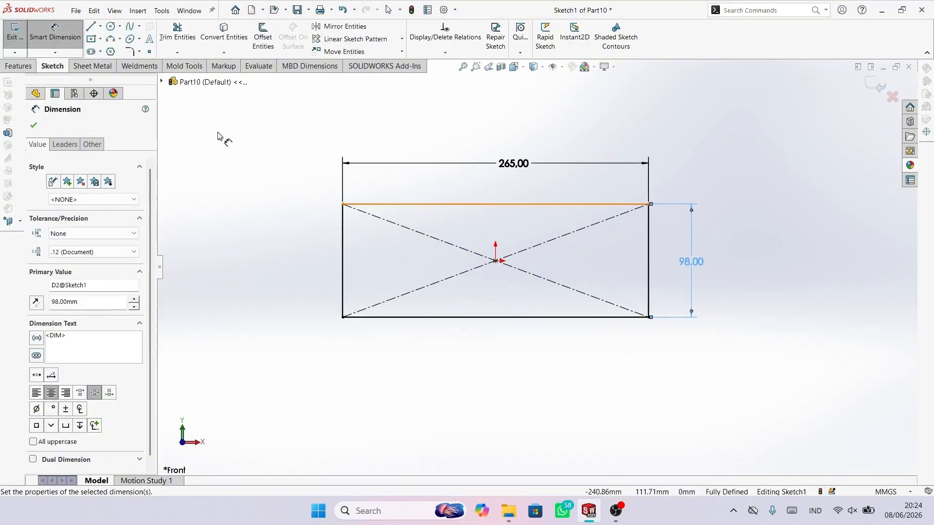
pyautogui.click(33, 126)
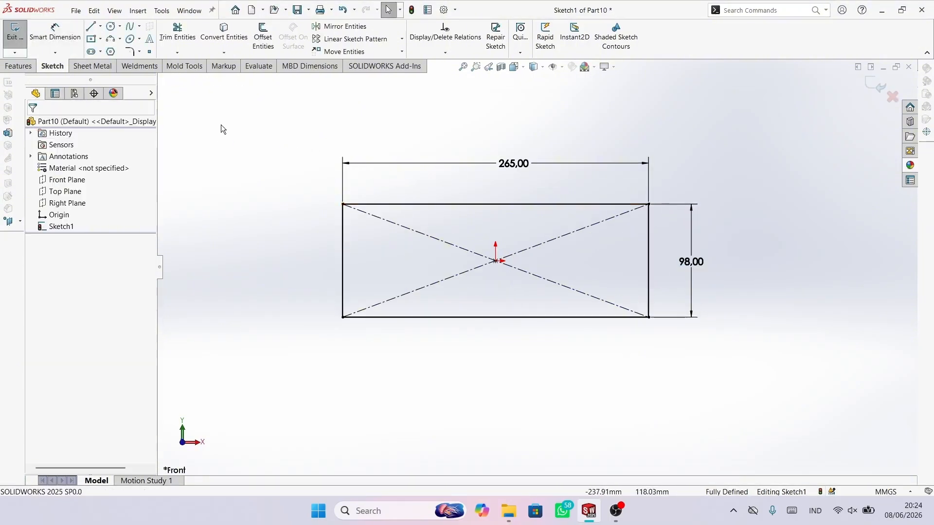
pyautogui.press('z')
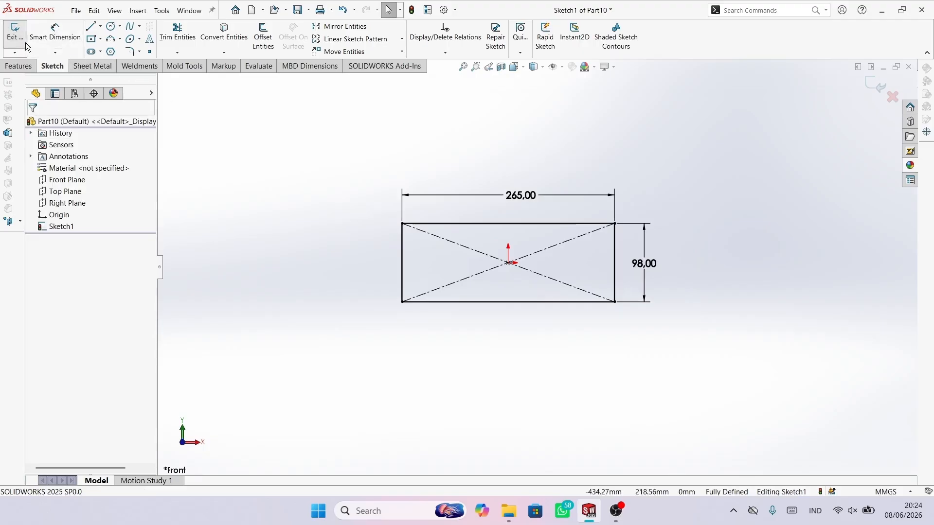
pyautogui.click(14, 31)
# Step: Create a reference plane offset 300 mm from the Front Plane
pyautogui.moveTo(573, 279)
pyautogui.mouseDown(button='middle')
pyautogui.moveTo(616, 329)
pyautogui.moveTo(567, 246)
pyautogui.moveTo(533, 215)
pyautogui.mouseUp(button='middle')
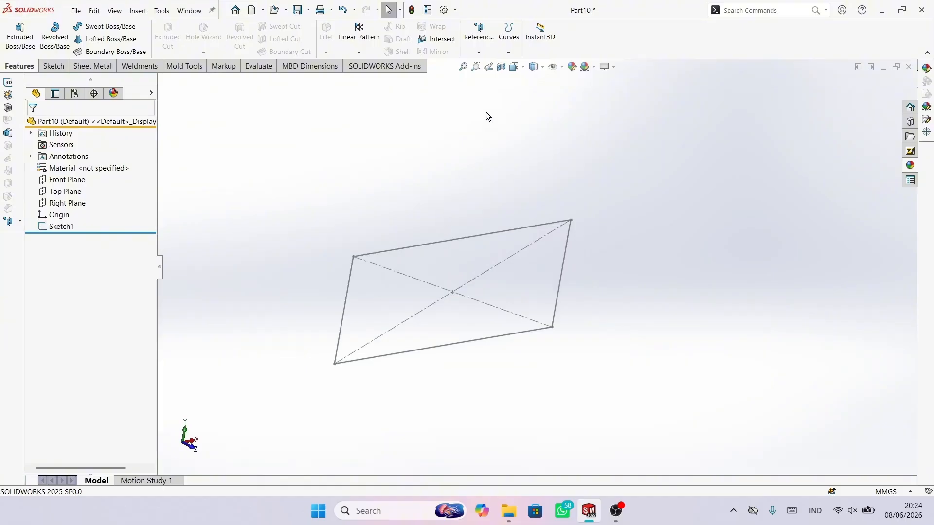
pyautogui.click(481, 52)
pyautogui.click(485, 63)
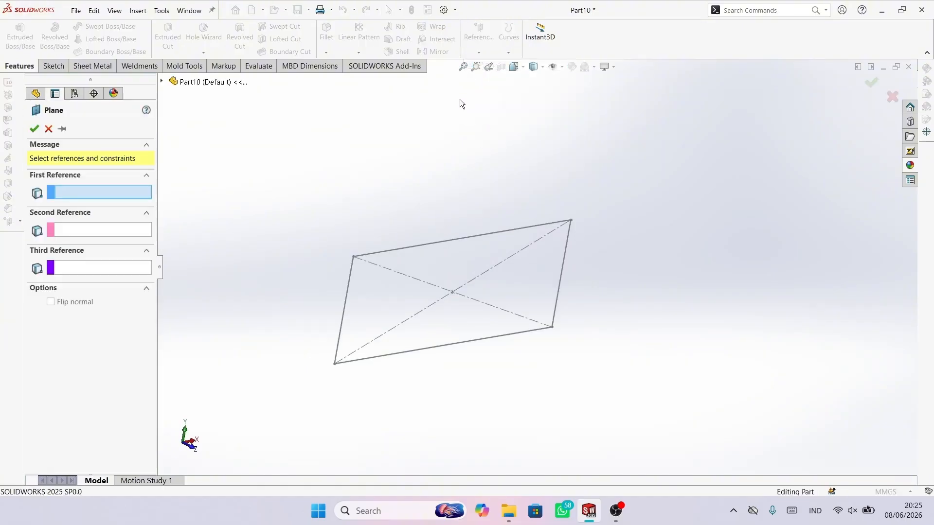
pyautogui.click(161, 82)
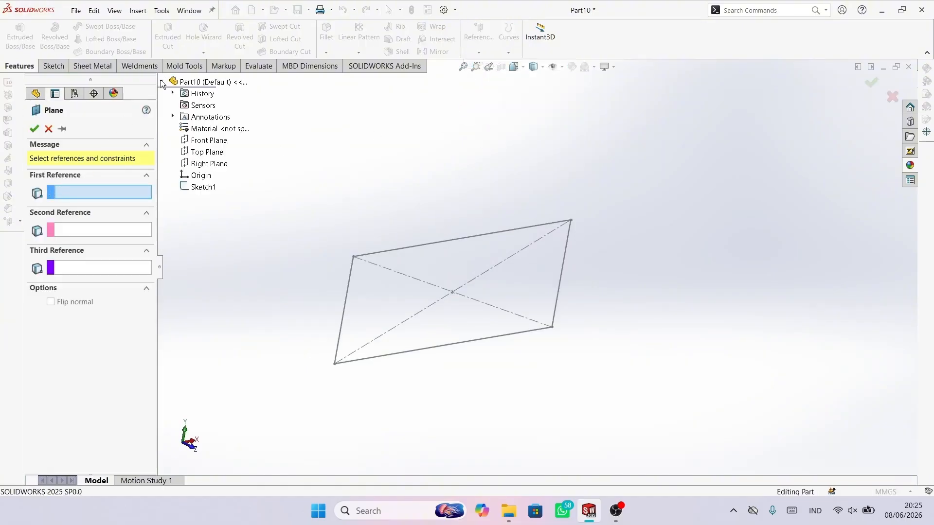
pyautogui.click(207, 140)
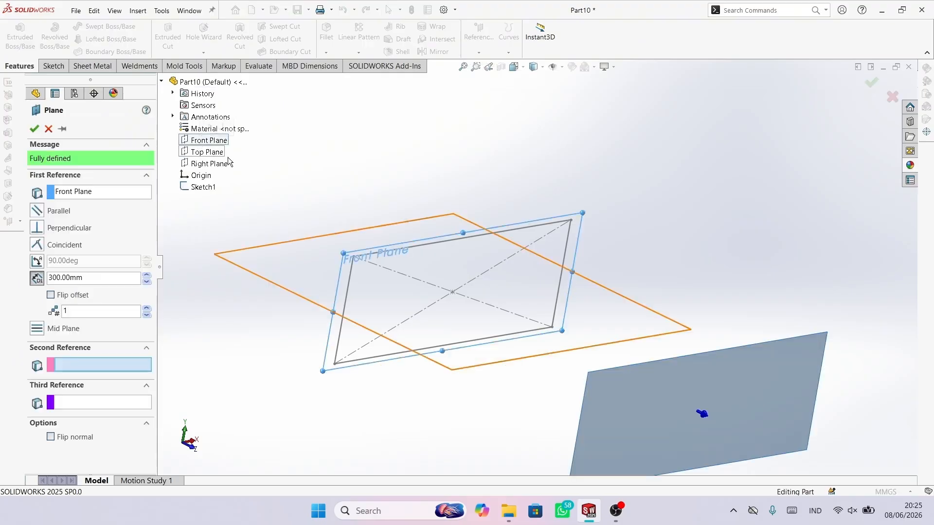
pyautogui.click(92, 278)
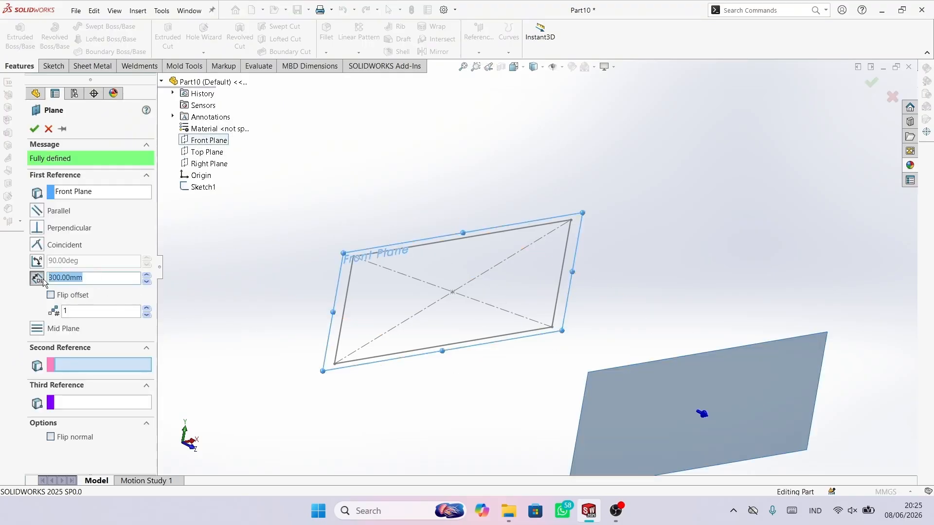
pyautogui.click(92, 275)
pyautogui.scroll(3, 508, 228)
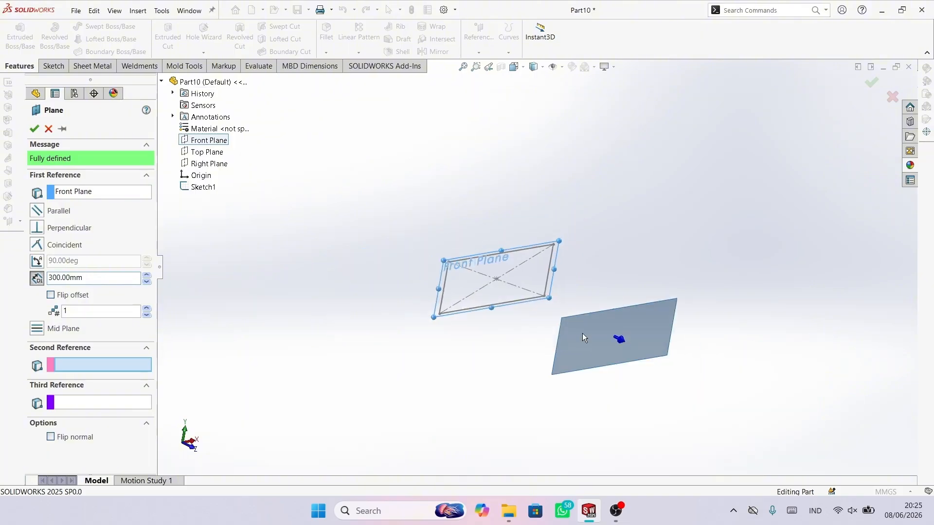
pyautogui.click(35, 129)
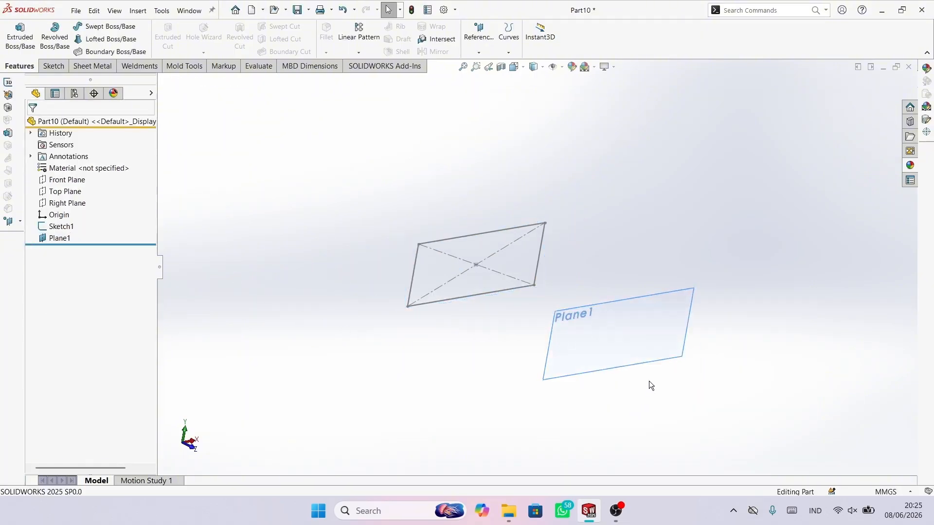
# Step: Start a sketch on the offset plane and draw a center rectangle about 299 by 145 mm around the origin
pyautogui.click(648, 320)
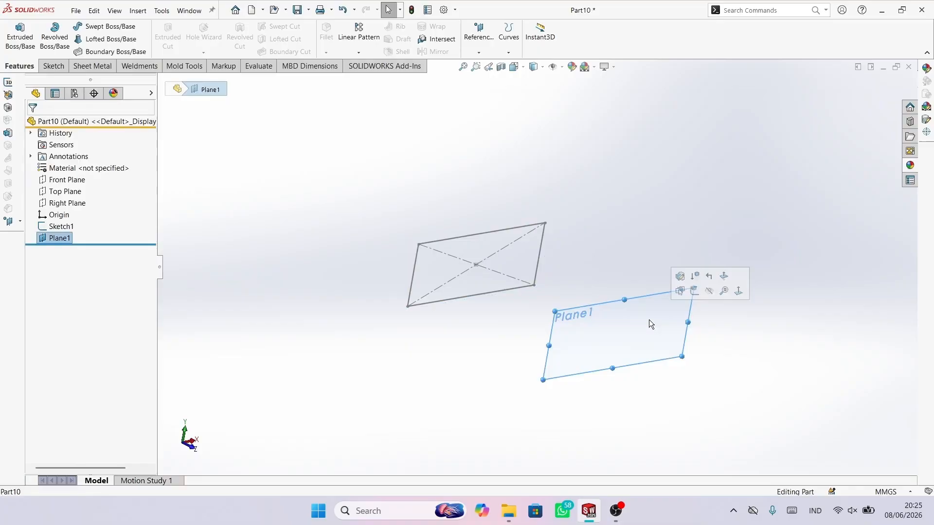
pyautogui.click(694, 292)
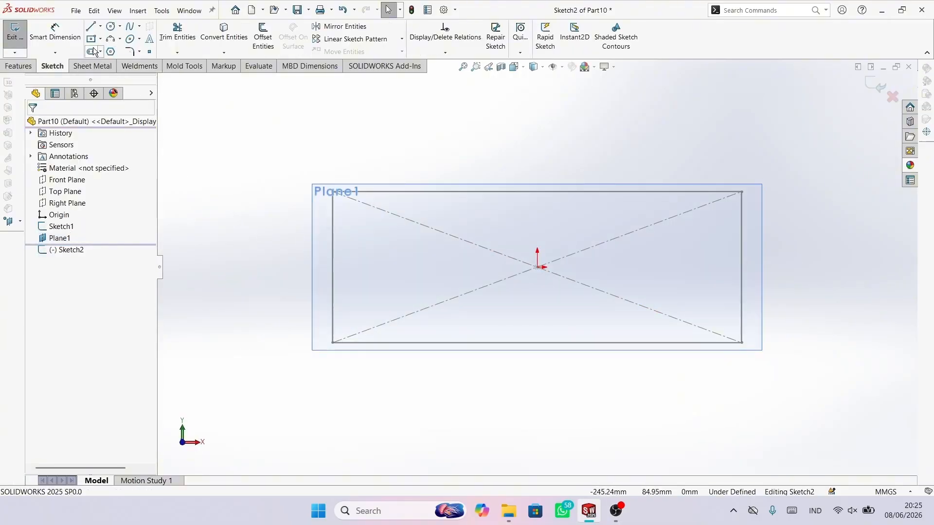
pyautogui.click(92, 38)
pyautogui.click(537, 267)
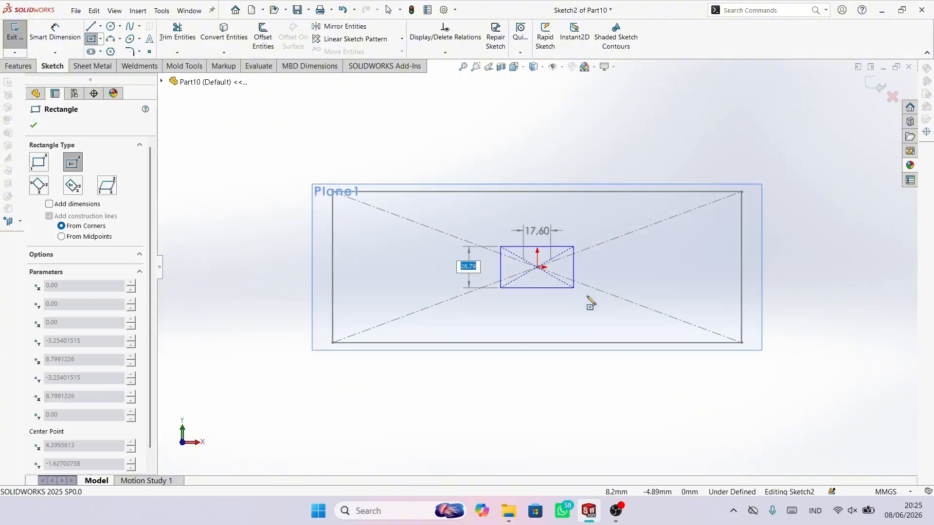
pyautogui.click(768, 379)
pyautogui.rightClick(841, 365)
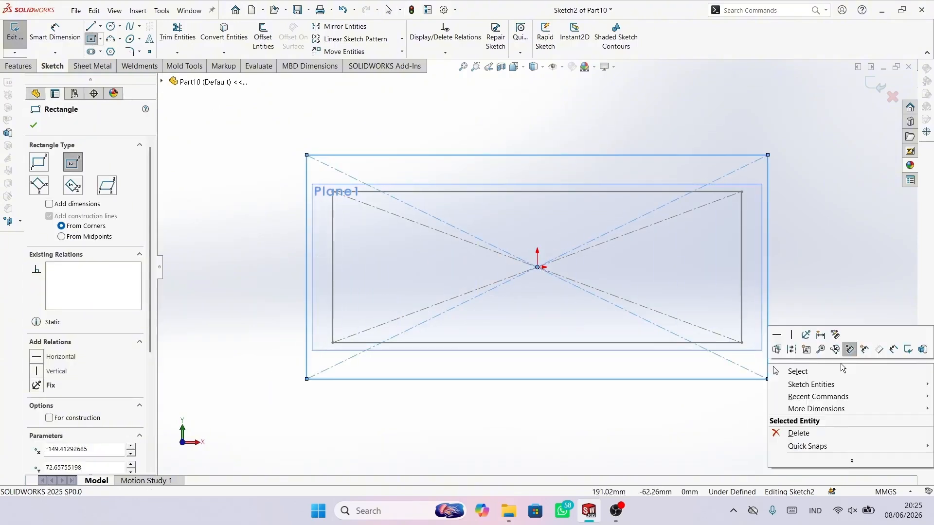
pyautogui.click(852, 371)
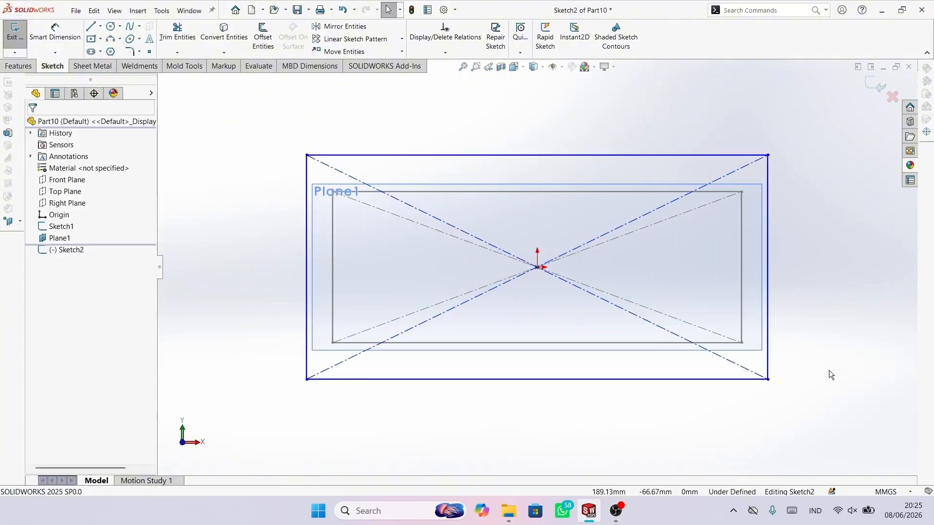
# Step: Dimension the rectangle on the offset plane 483 mm wide and 207 mm high, and exit the sketch
pyautogui.moveTo(815, 378); pyautogui.dragTo(809, 276, button='right')
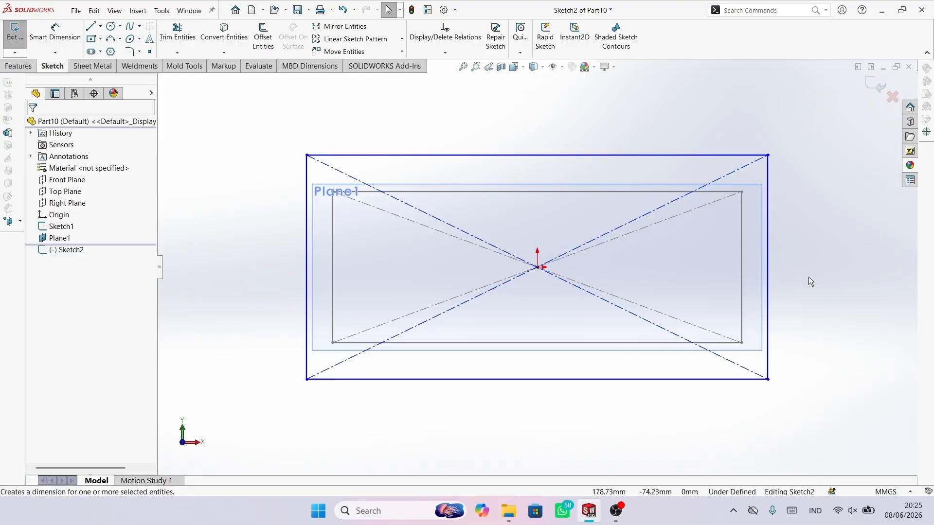
pyautogui.click(617, 156)
pyautogui.click(612, 139)
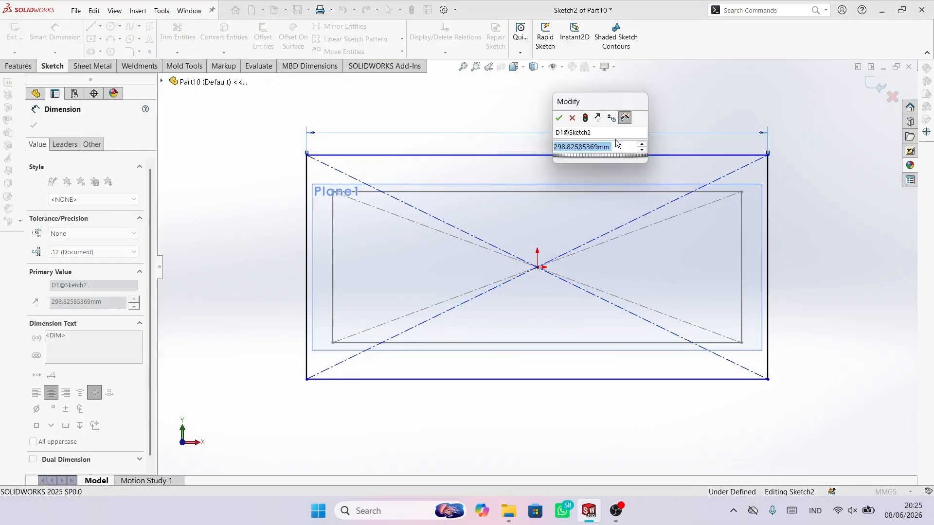
pyautogui.write('483')
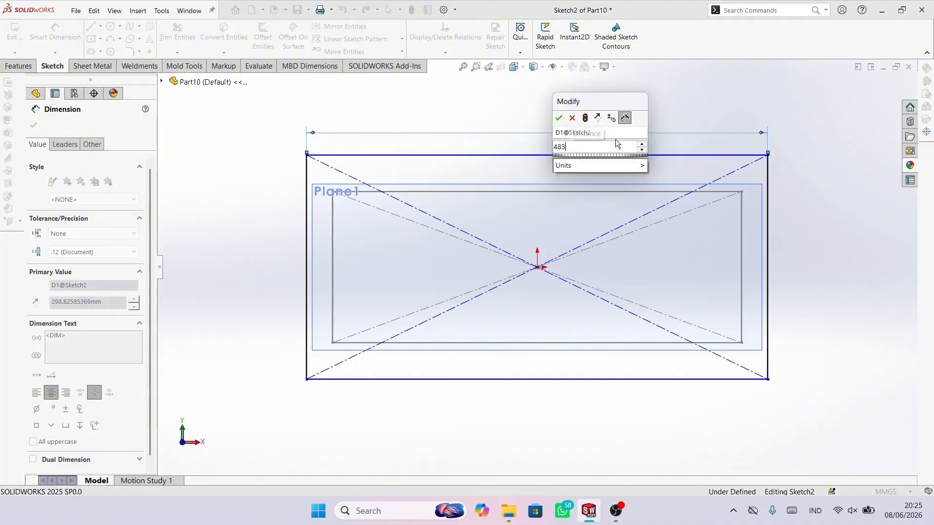
pyautogui.press('Return')
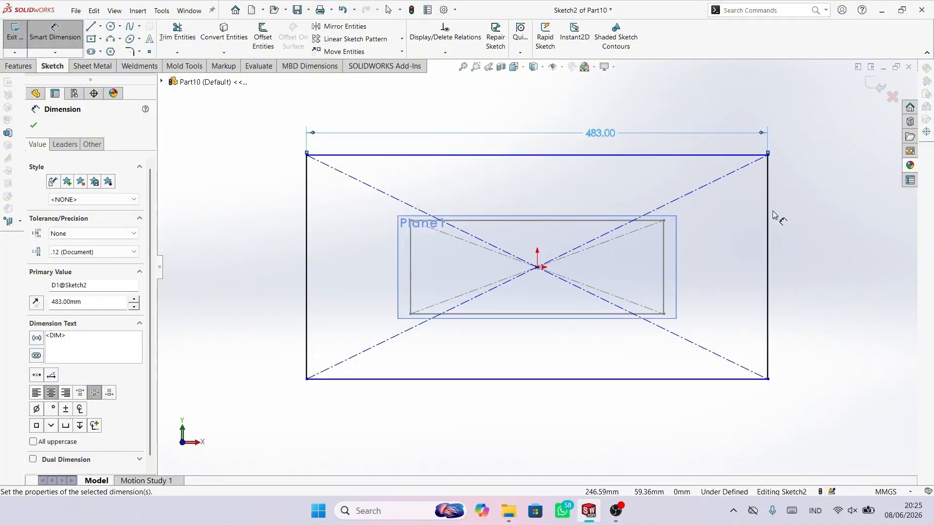
pyautogui.scroll(1, 753, 227)
pyautogui.click(731, 236)
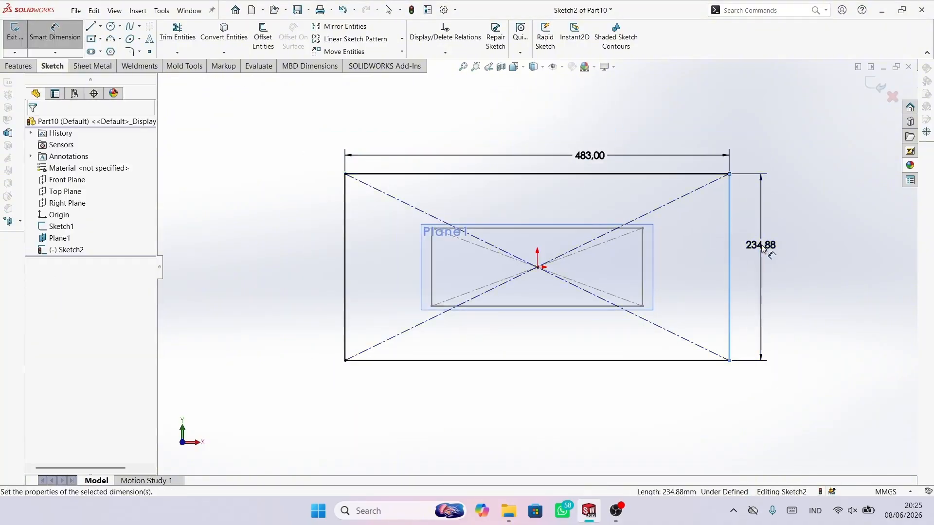
pyautogui.click(761, 245)
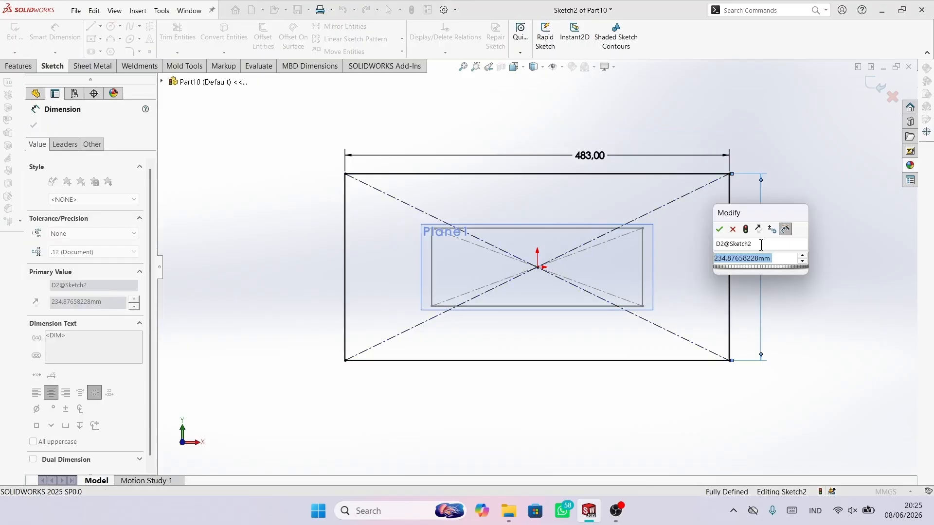
pyautogui.write('207')
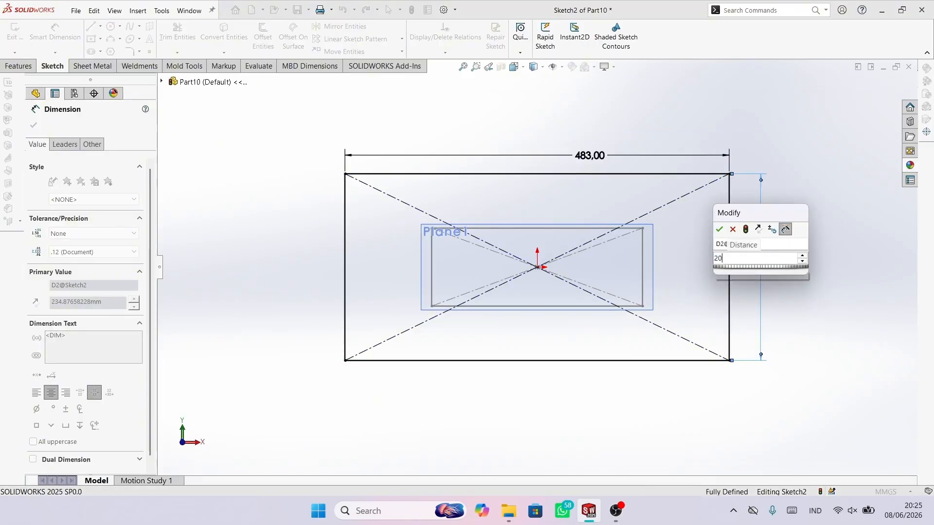
pyautogui.press('Return')
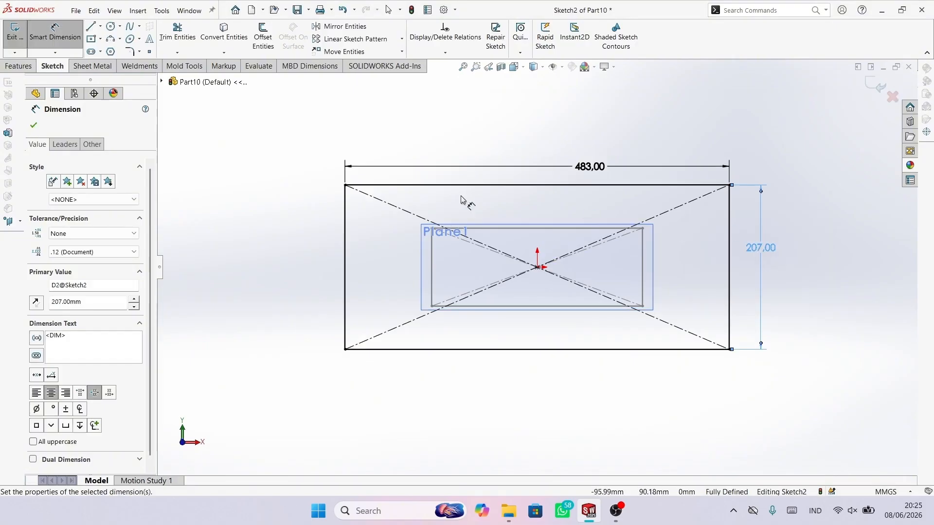
pyautogui.click(34, 126)
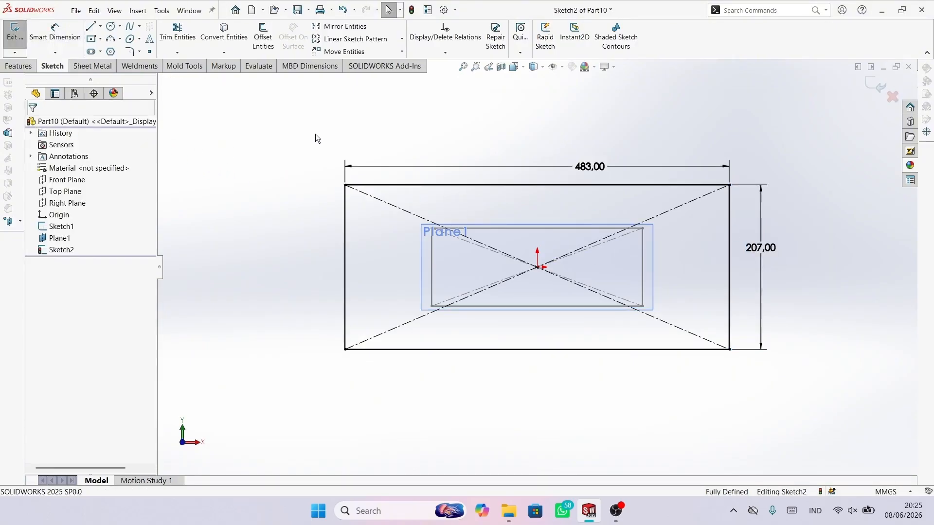
pyautogui.click(871, 88)
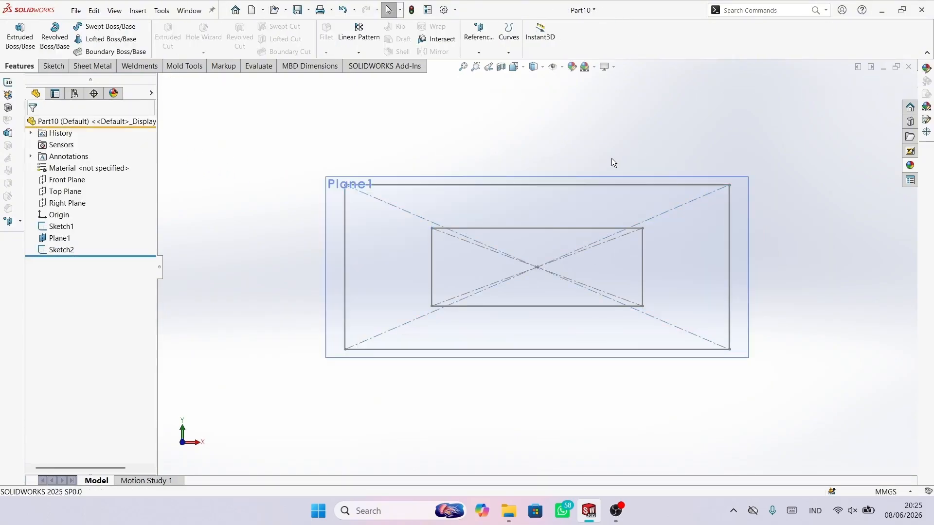
# Step: Create a lofted boss between the small and the large rectangle, matching their corresponding corners
pyautogui.moveTo(611, 161); pyautogui.dragTo(651, 217, button='middle')
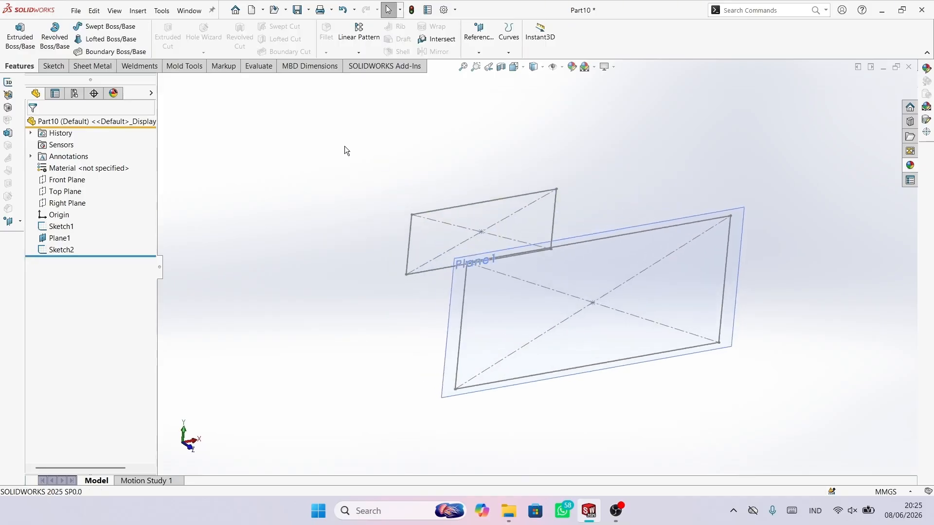
pyautogui.click(101, 39)
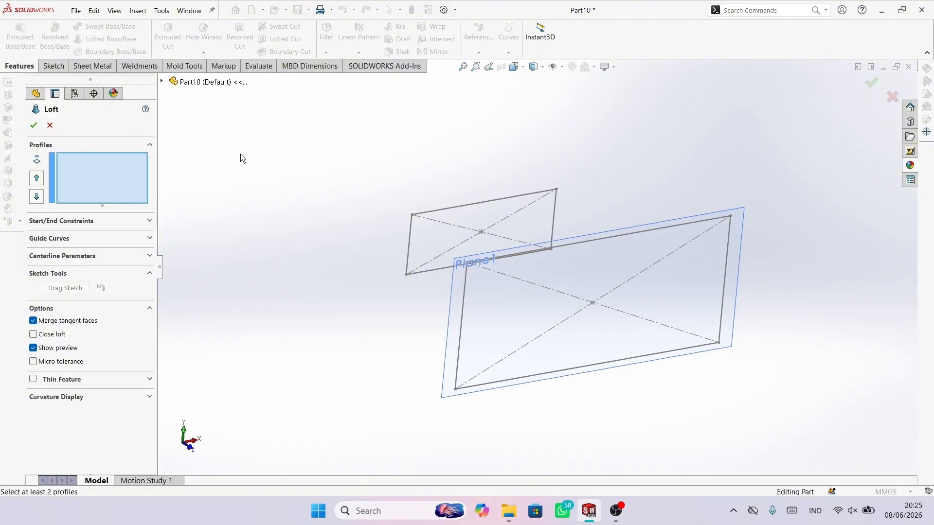
pyautogui.scroll(-2, 506, 267)
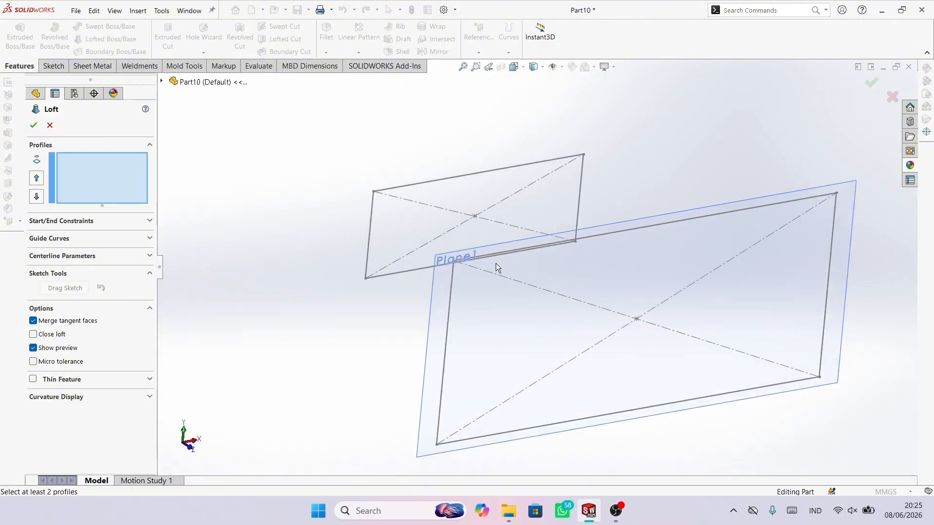
pyautogui.click(374, 193)
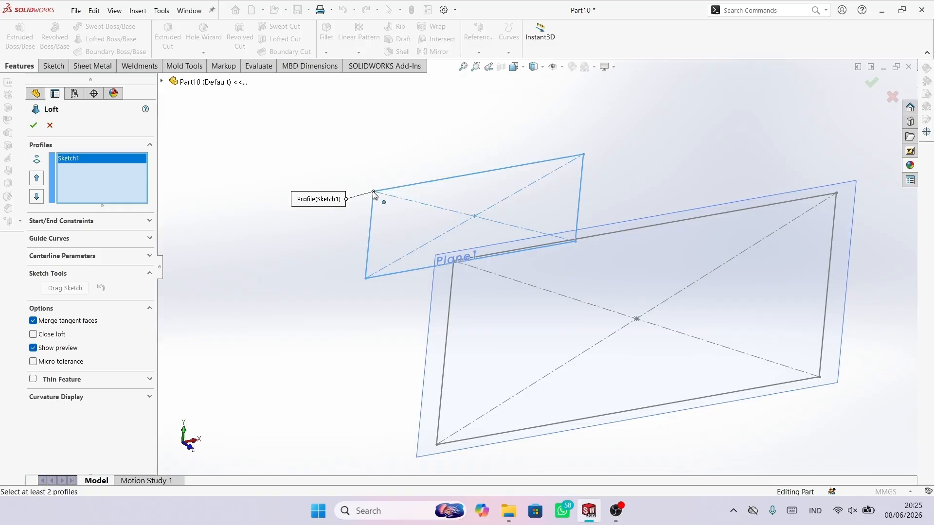
pyautogui.click(453, 261)
pyautogui.moveTo(462, 265)
pyautogui.mouseDown(button='middle')
pyautogui.moveTo(733, 294)
pyautogui.moveTo(734, 358)
pyautogui.moveTo(781, 319)
pyautogui.moveTo(759, 317)
pyautogui.mouseUp(button='middle')
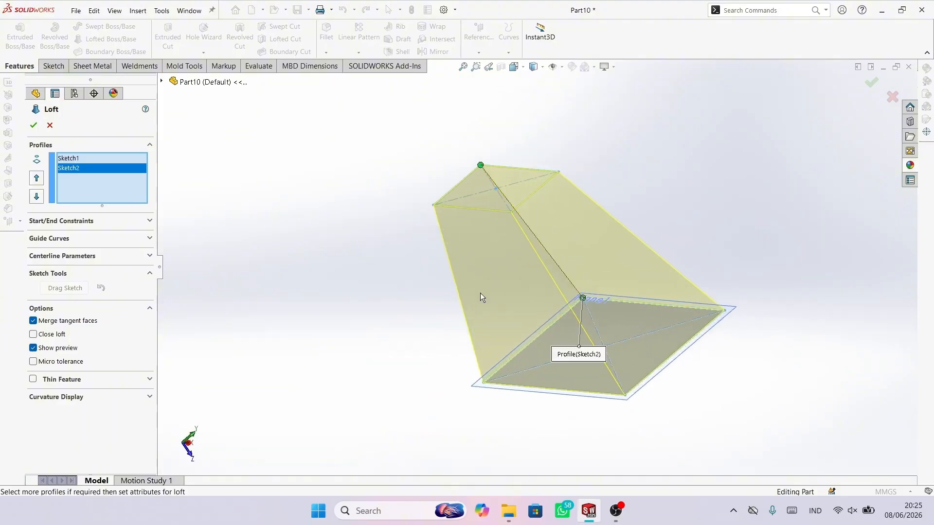
pyautogui.click(34, 125)
# Step: Hide the offset reference plane around the loft's large end
pyautogui.moveTo(610, 402); pyautogui.dragTo(424, 310, button='middle')
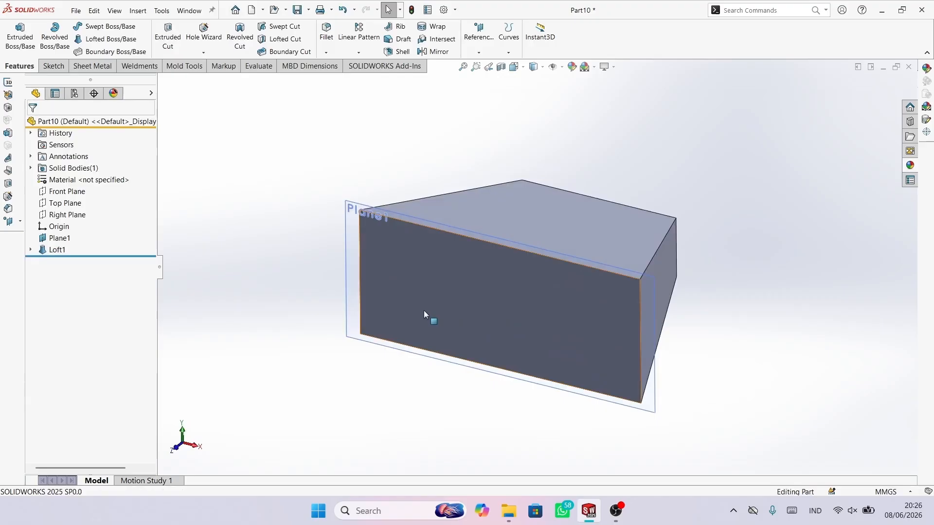
pyautogui.rightClick(350, 236)
pyautogui.click(390, 214)
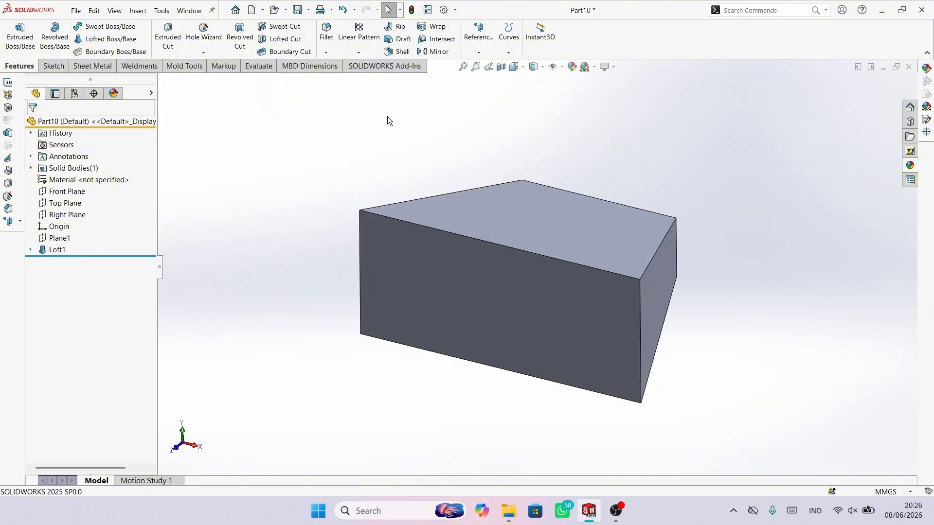
# Step: Shell the loft with a 2 mm wall thickness, removing the large rectangular end face
pyautogui.click(398, 52)
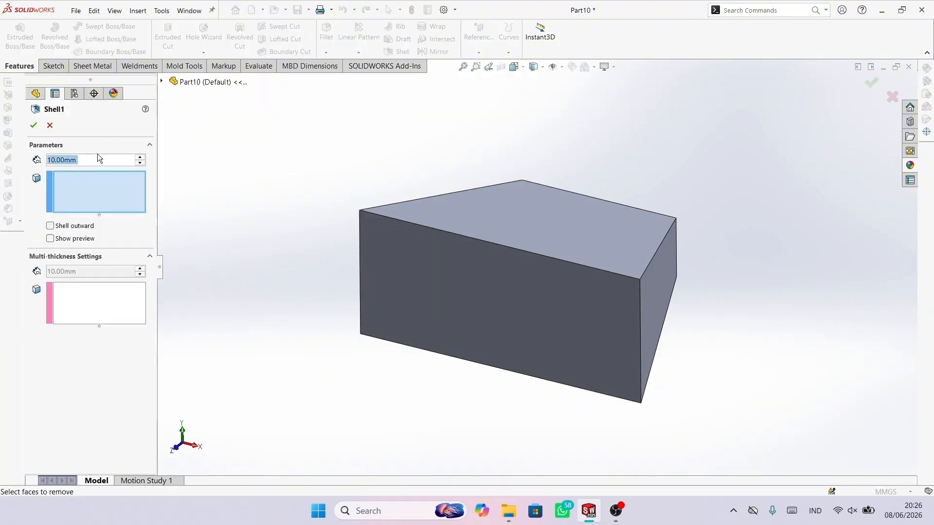
pyautogui.write('2')
pyautogui.press('Return')
pyautogui.scroll(-3, 418, 367)
pyautogui.click(468, 214)
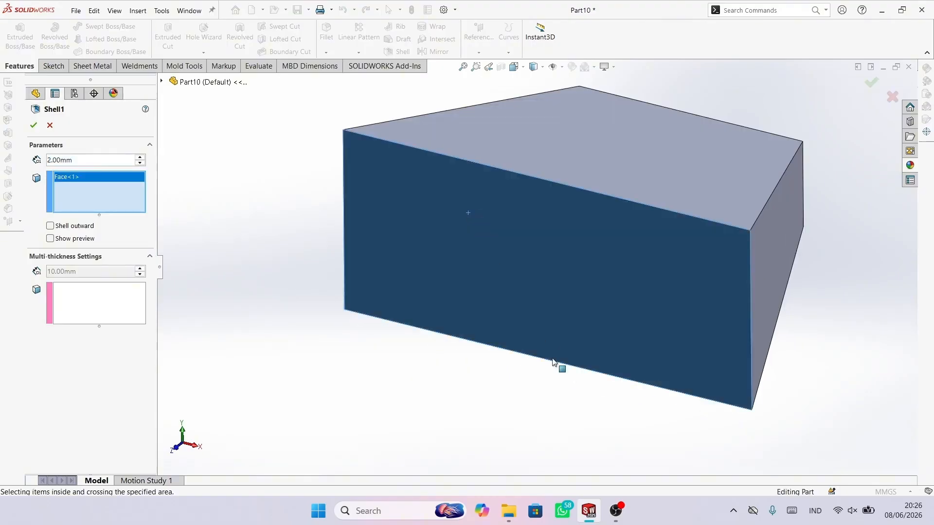
pyautogui.scroll(2, 552, 358)
pyautogui.moveTo(552, 359); pyautogui.dragTo(542, 328, button='middle')
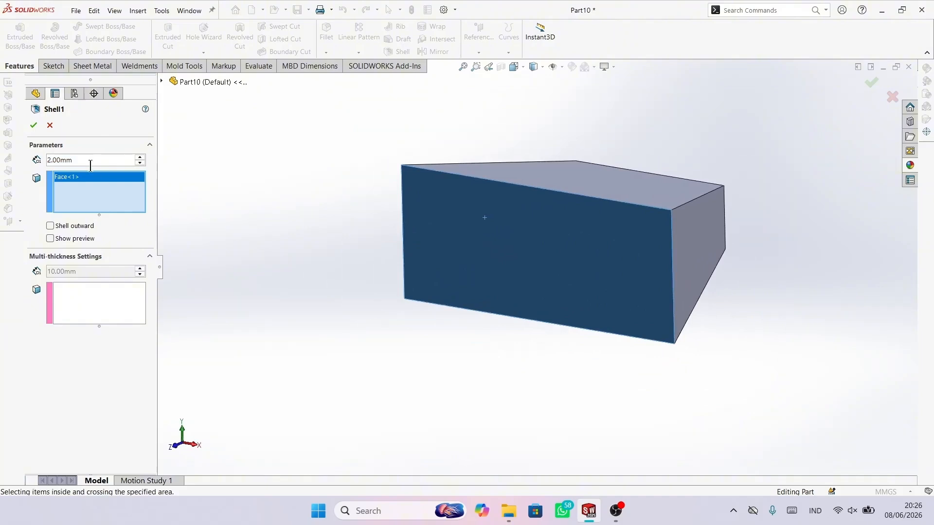
pyautogui.click(37, 126)
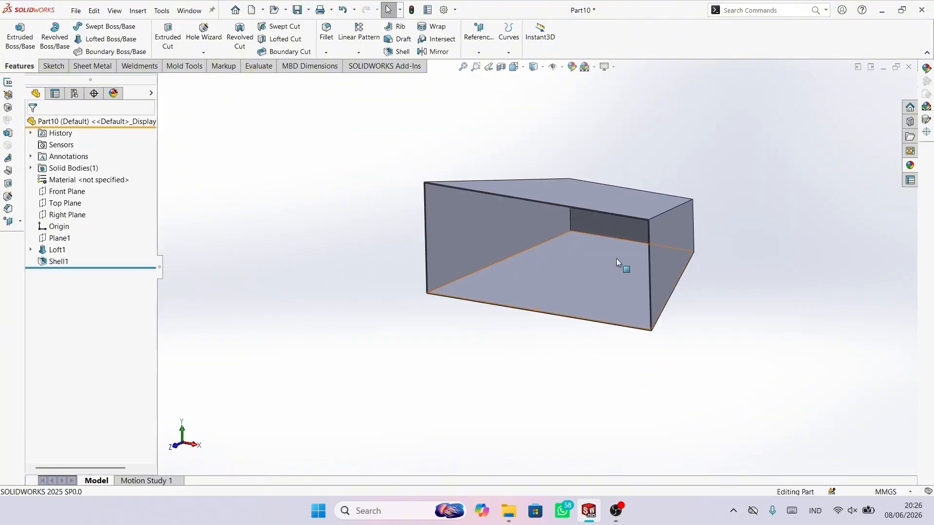
# Step: Start a sketch on the sloped upper face and draw a 3-point arc of about 297 mm radius between its wide edge's corners, bulging inward
pyautogui.scroll(-2, 697, 261)
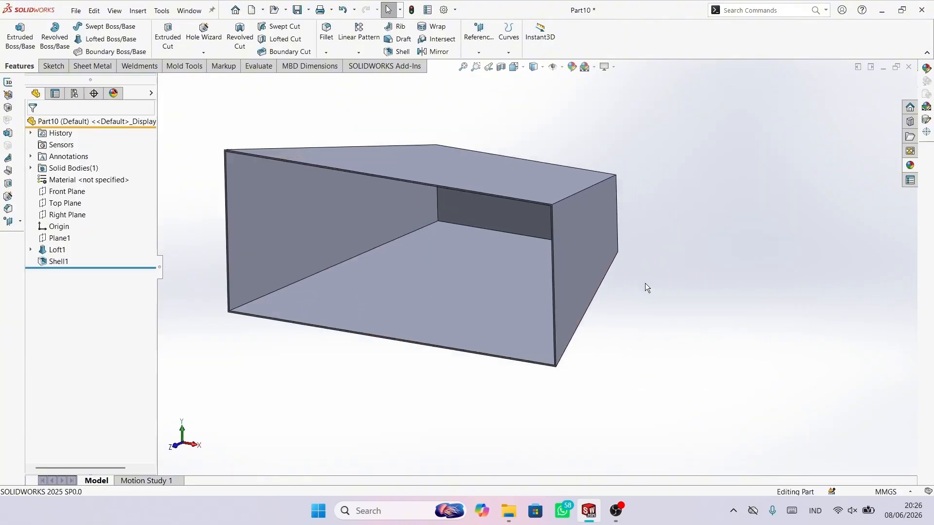
pyautogui.moveTo(645, 284); pyautogui.dragTo(641, 285, button='middle')
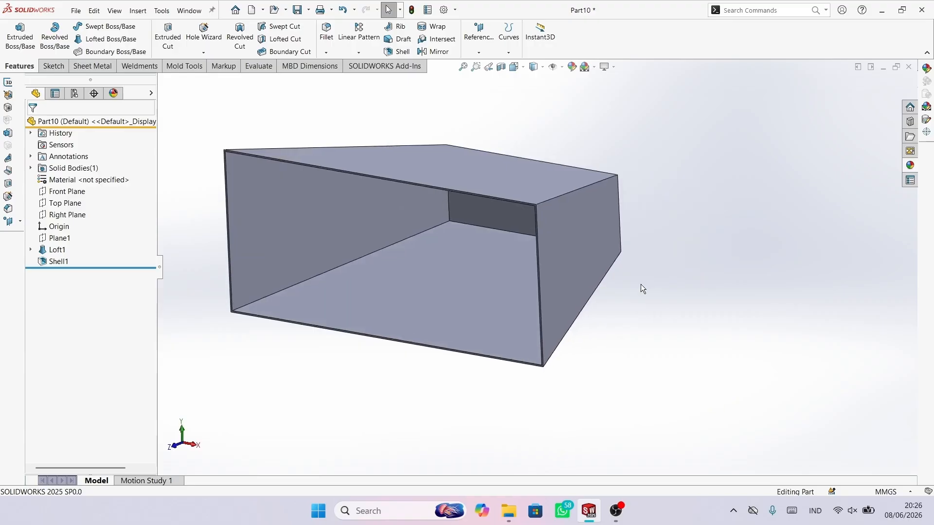
pyautogui.moveTo(561, 173); pyautogui.dragTo(422, 163, button='middle')
pyautogui.click(428, 162)
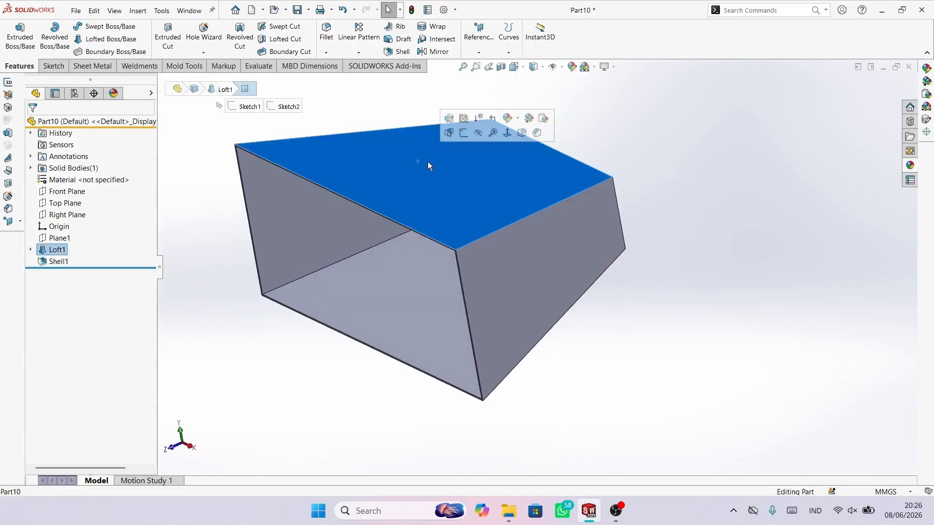
pyautogui.click(463, 132)
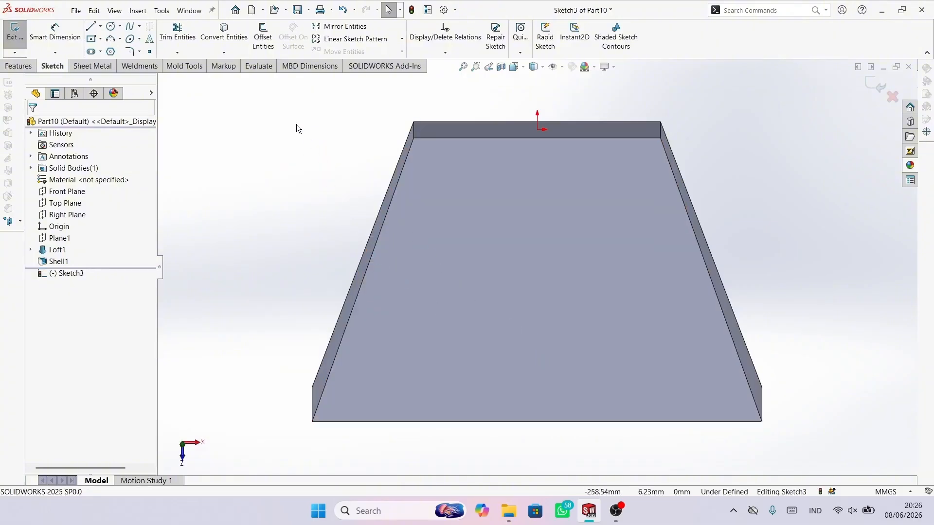
pyautogui.click(119, 39)
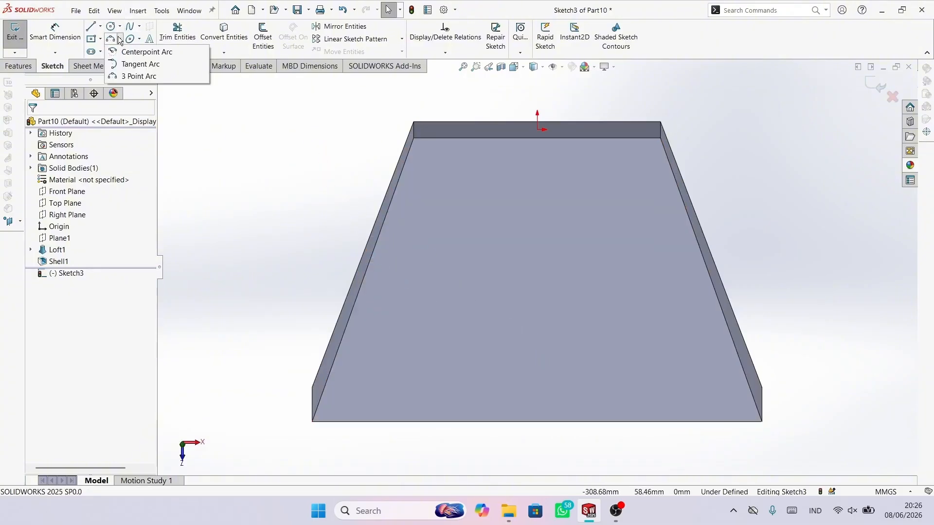
pyautogui.click(131, 77)
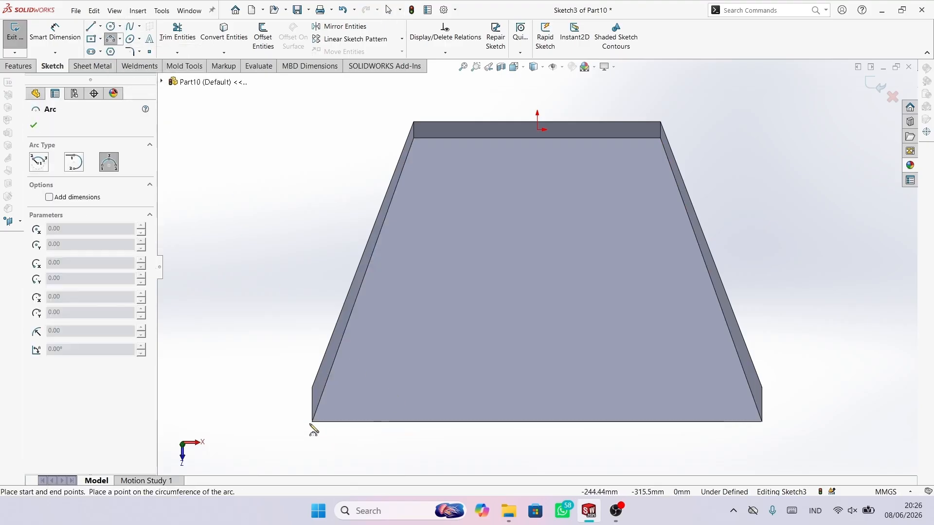
pyautogui.moveTo(312, 422); pyautogui.dragTo(761, 422)
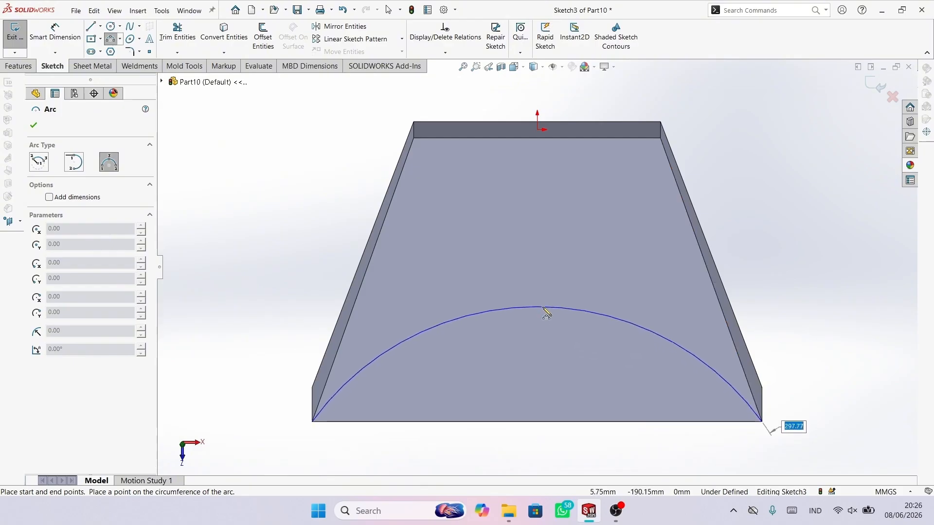
pyautogui.click(559, 313)
pyautogui.rightClick(740, 312)
pyautogui.click(768, 317)
pyautogui.press('f')
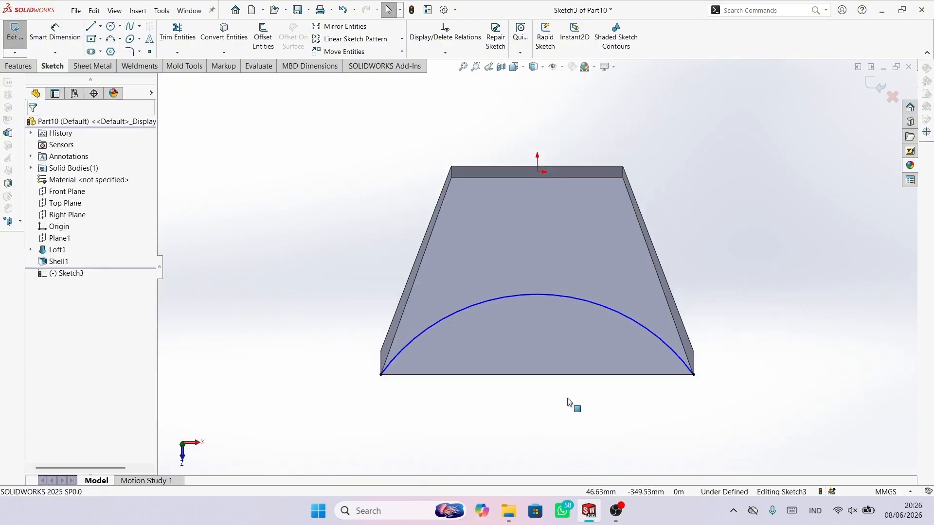
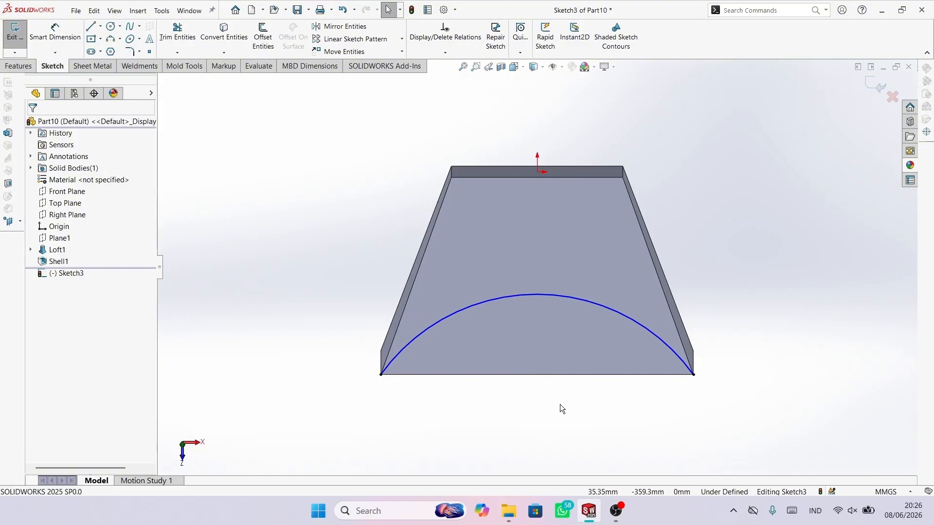
# Step: Dimension the arc with a radius of 259 mm
pyautogui.click(59, 27)
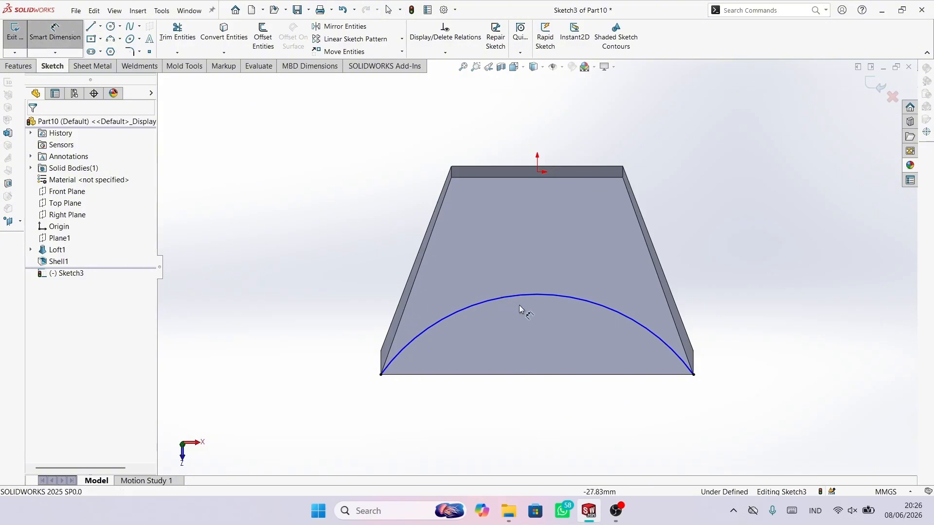
pyautogui.click(524, 295)
pyautogui.click(533, 410)
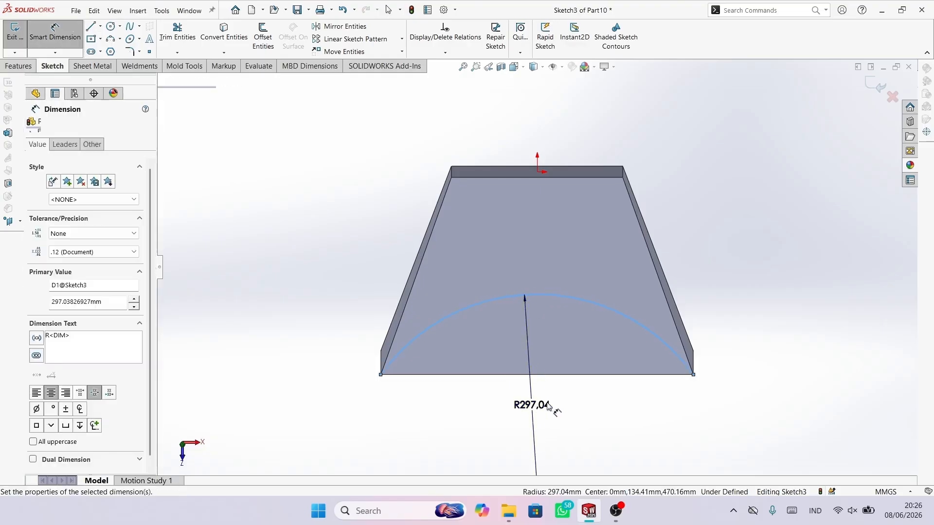
pyautogui.write('259')
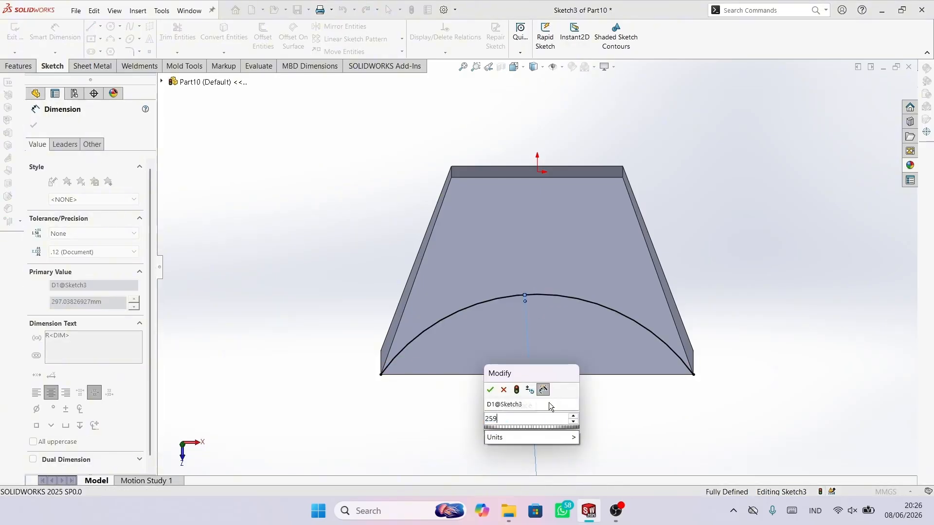
pyautogui.press('Return')
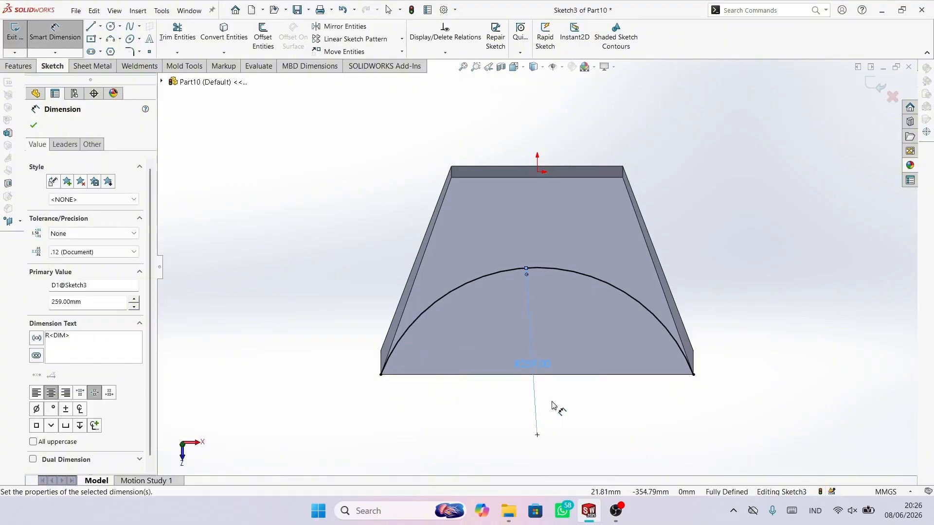
pyautogui.scroll(-2, 575, 388)
pyautogui.click(33, 125)
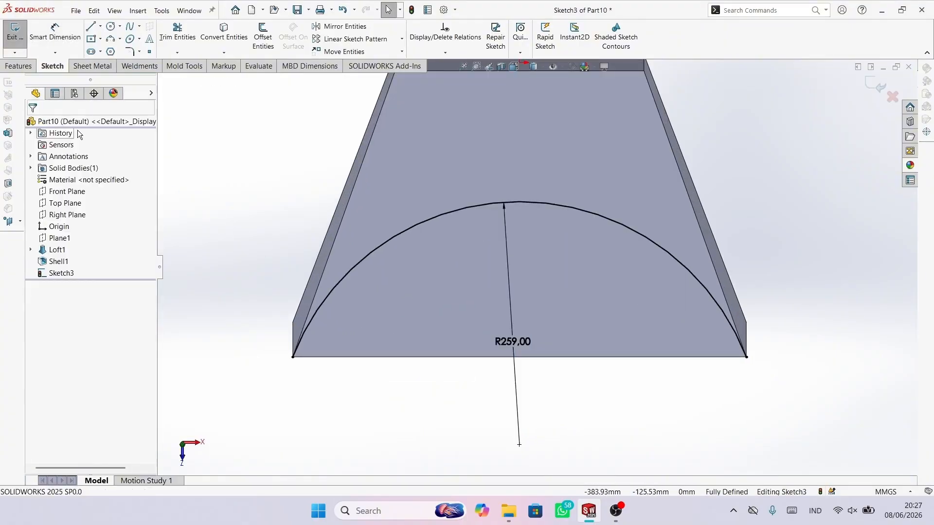
# Step: Close the arc profile with a straight line between the arc's endpoints along the face's wide edge
pyautogui.click(91, 26)
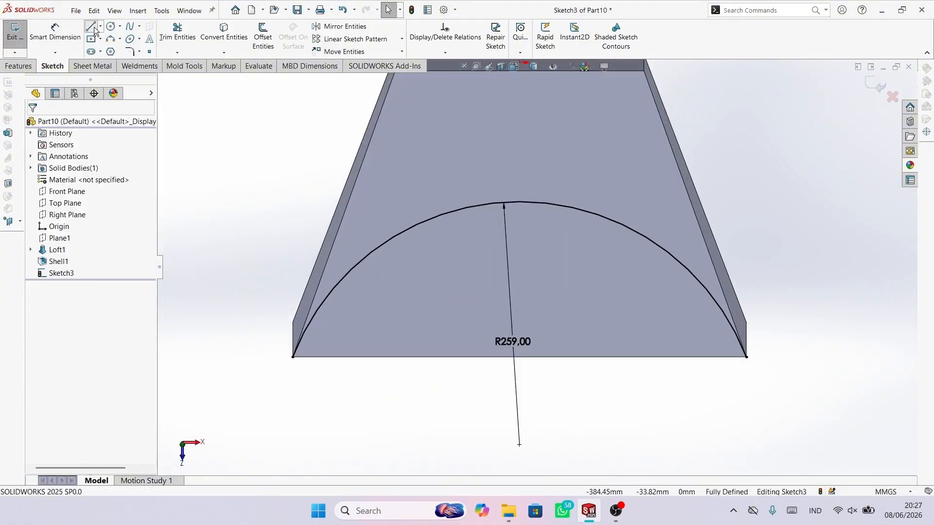
pyautogui.click(292, 357)
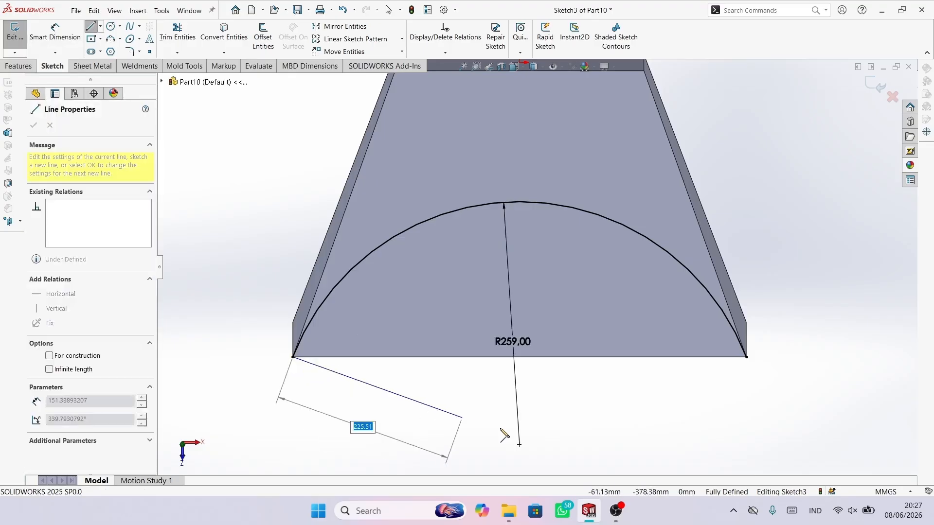
pyautogui.click(746, 357)
pyautogui.rightClick(799, 378)
pyautogui.click(793, 319)
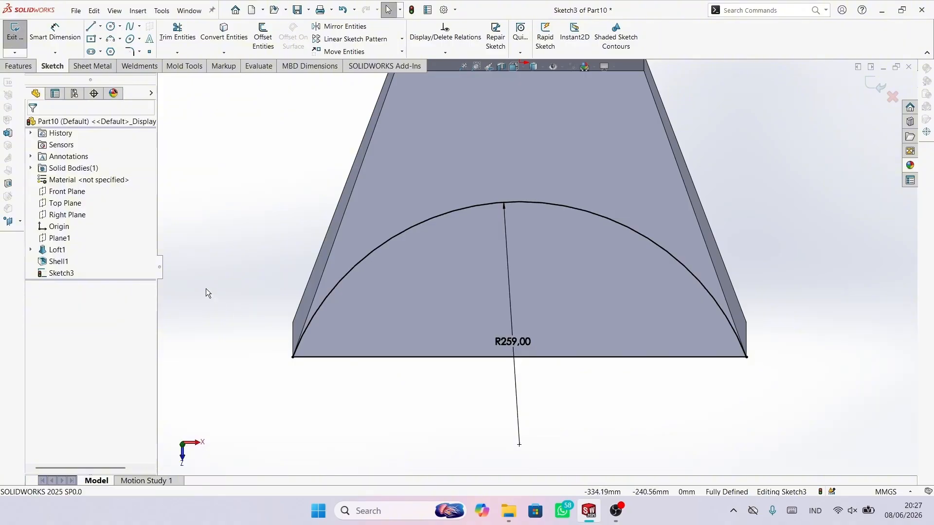
# Step: Cut-extrude the closed arc profile 2 mm deep through the sloped upper wall
pyautogui.moveTo(421, 348); pyautogui.dragTo(430, 286, button='middle')
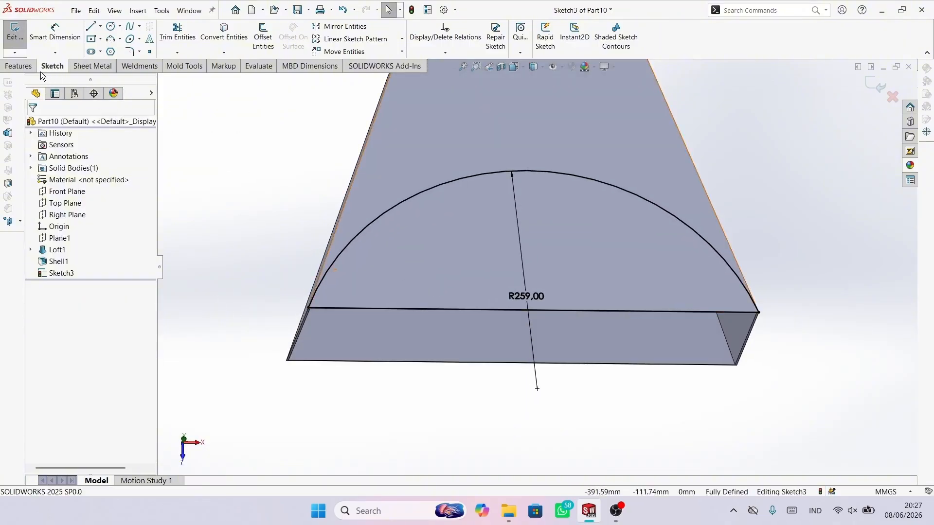
pyautogui.click(19, 66)
pyautogui.click(170, 39)
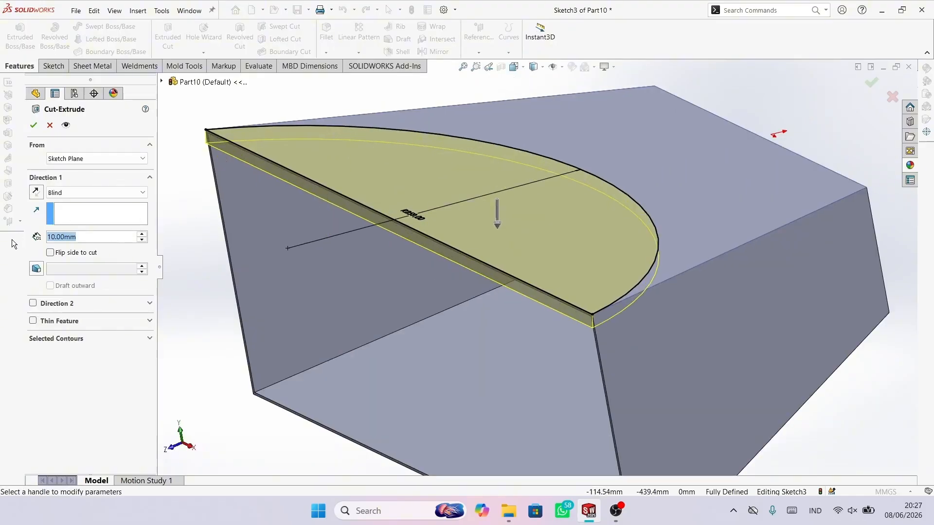
pyautogui.write('2')
pyautogui.press('Return')
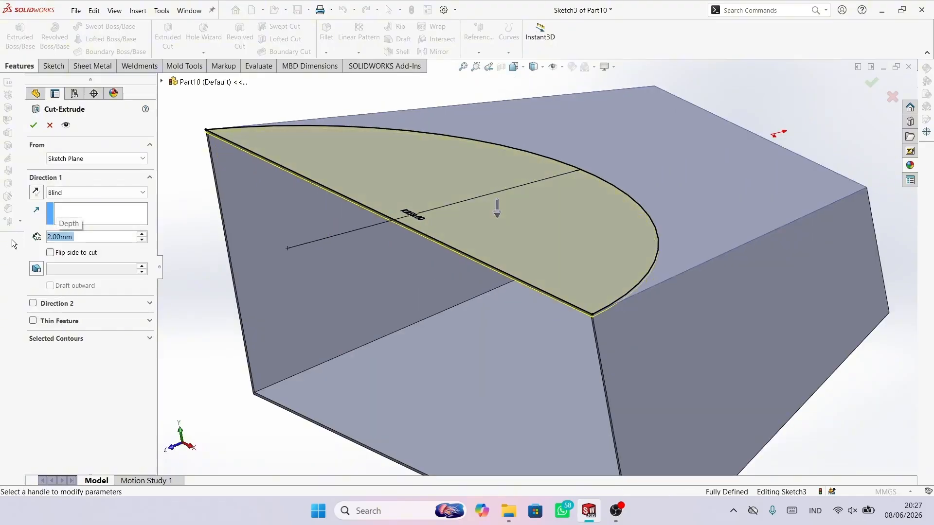
pyautogui.click(34, 125)
# Step: Start a sketch on the inner face of the small end wall and offset its lower edge 2 mm upward
pyautogui.moveTo(215, 197); pyautogui.dragTo(521, 208, button='middle')
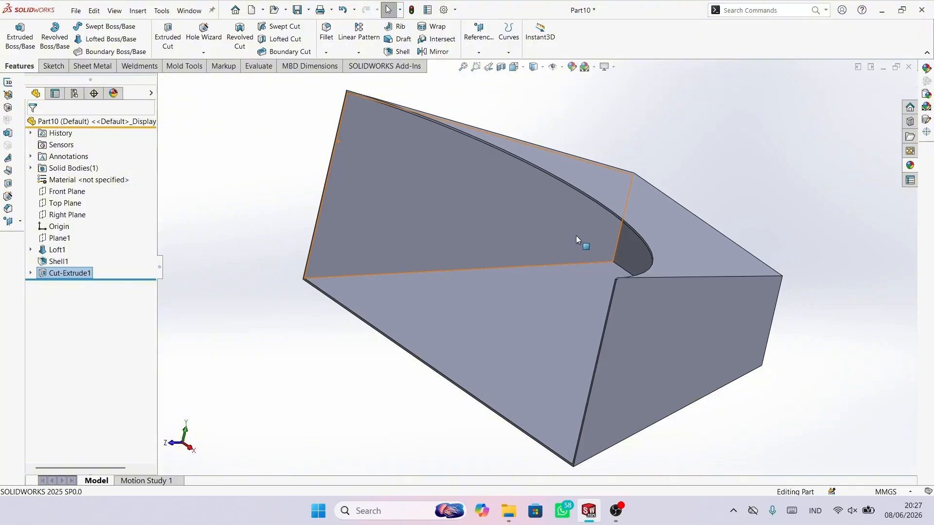
pyautogui.moveTo(576, 235); pyautogui.dragTo(655, 257, button='middle')
pyautogui.click(655, 256)
pyautogui.click(701, 227)
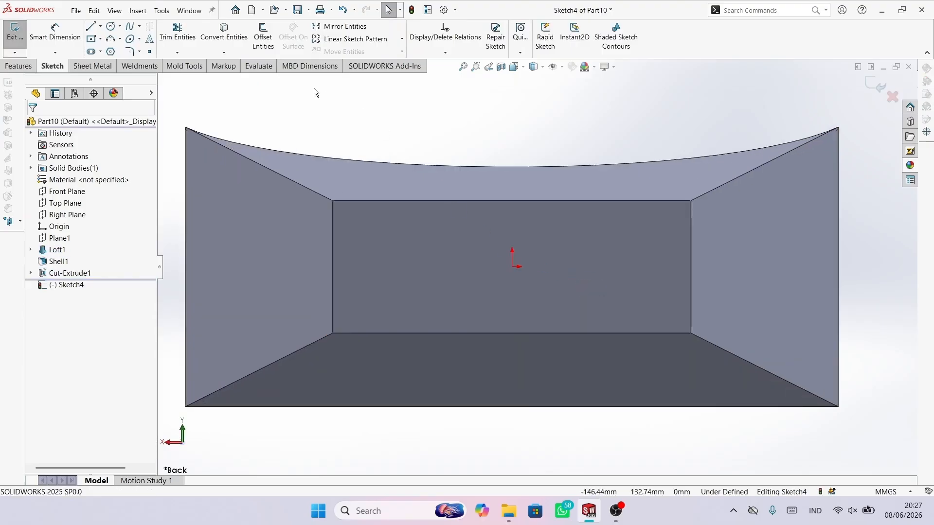
pyautogui.click(269, 42)
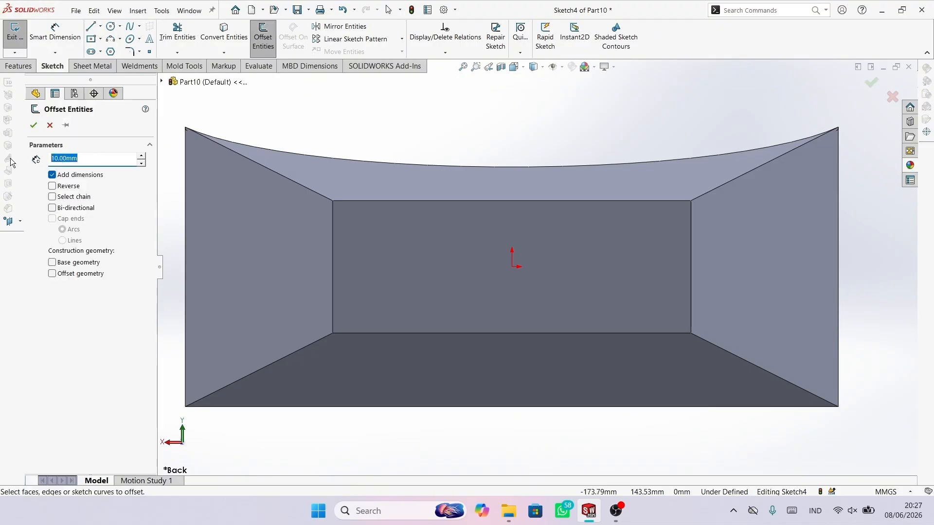
pyautogui.write('2')
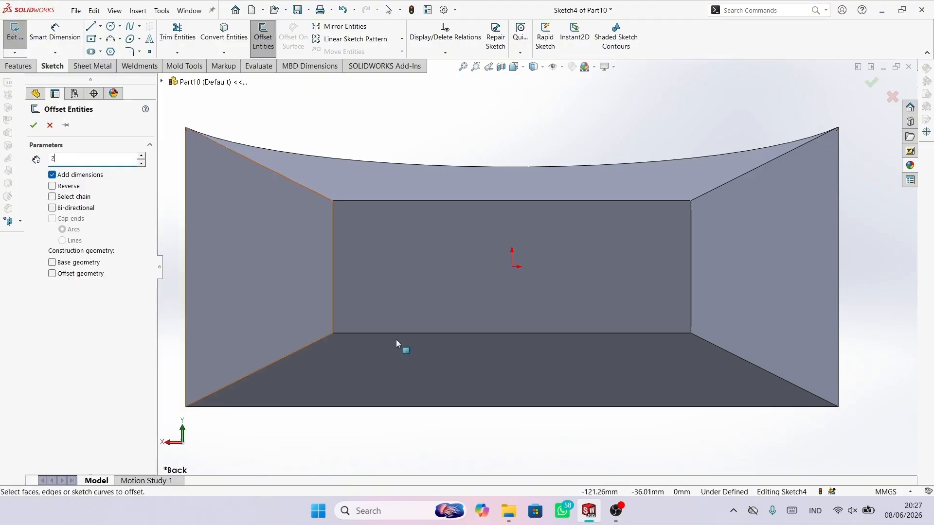
pyautogui.scroll(-2, 474, 359)
pyautogui.click(485, 311)
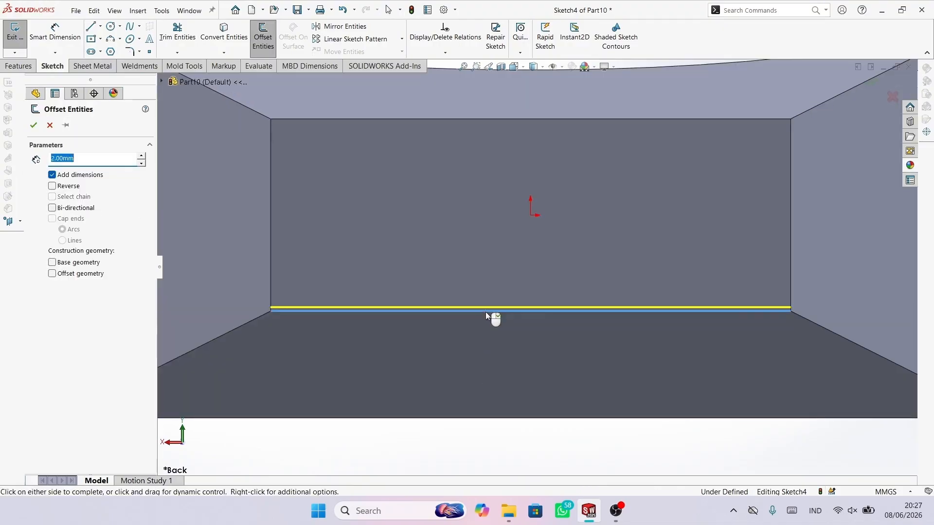
pyautogui.click(33, 125)
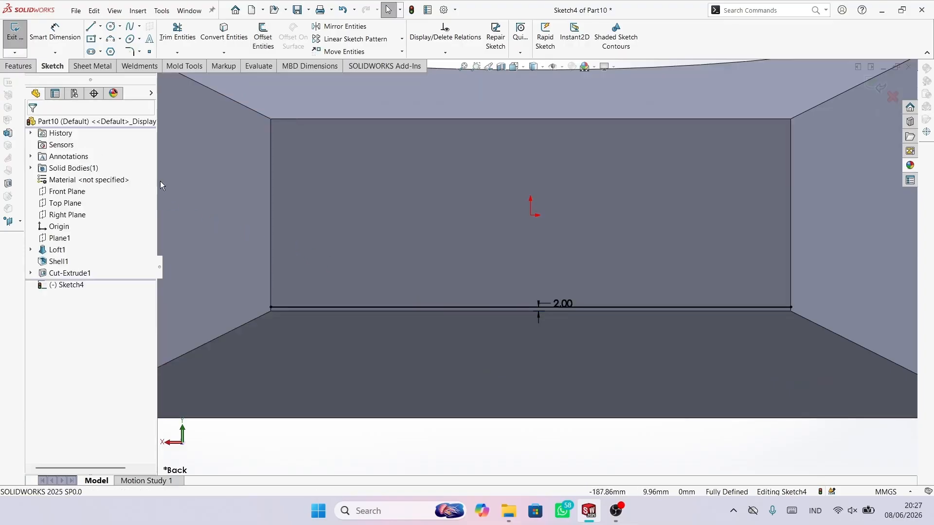
# Step: Draw a 3-point arc of about 167 mm radius between the offset line's endpoints, bulging upward
pyautogui.scroll(3, 513, 306)
pyautogui.scroll(-3, 532, 306)
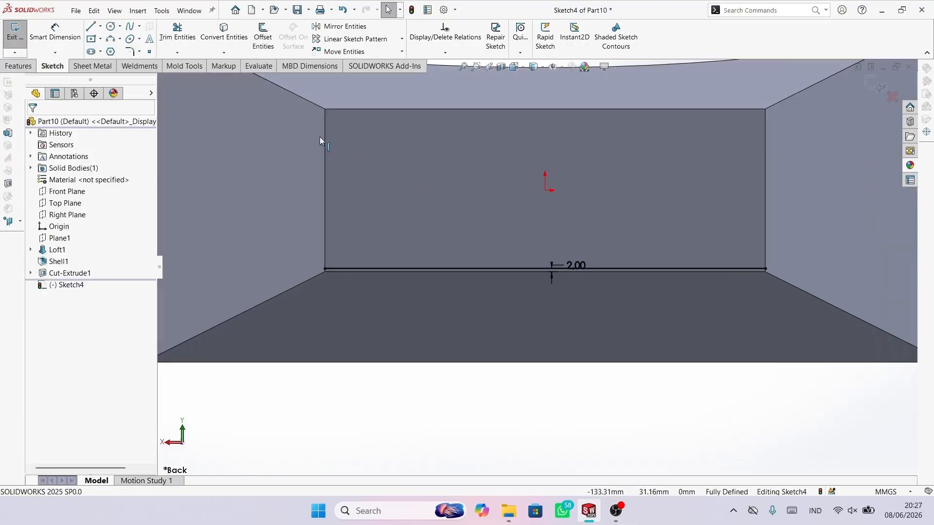
pyautogui.click(112, 40)
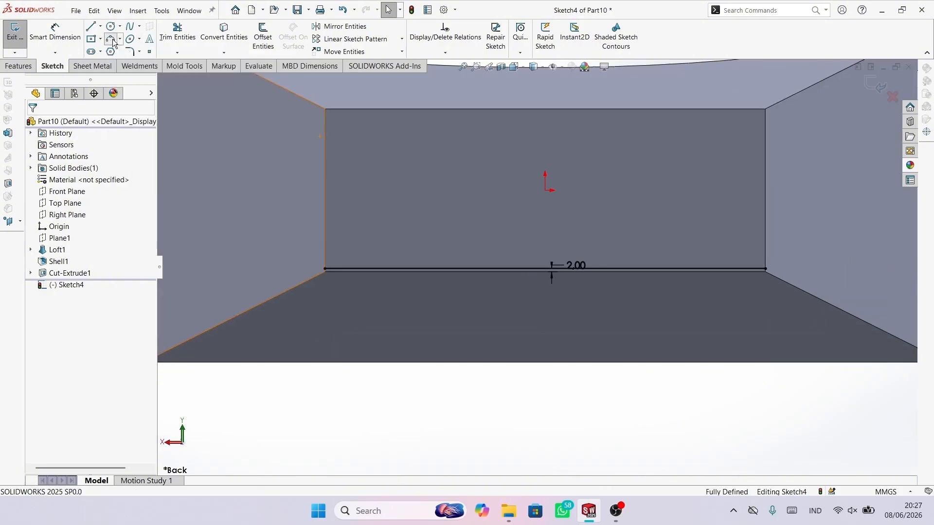
pyautogui.click(325, 269)
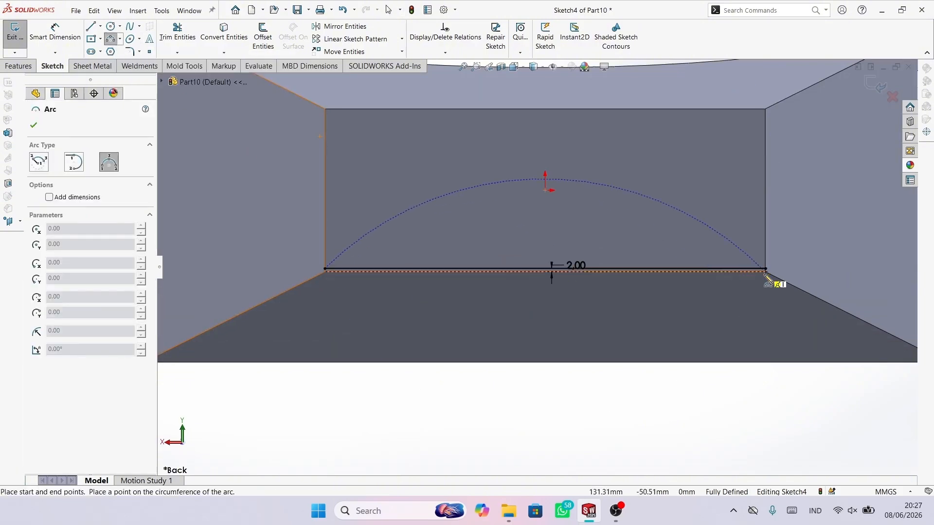
pyautogui.click(766, 269)
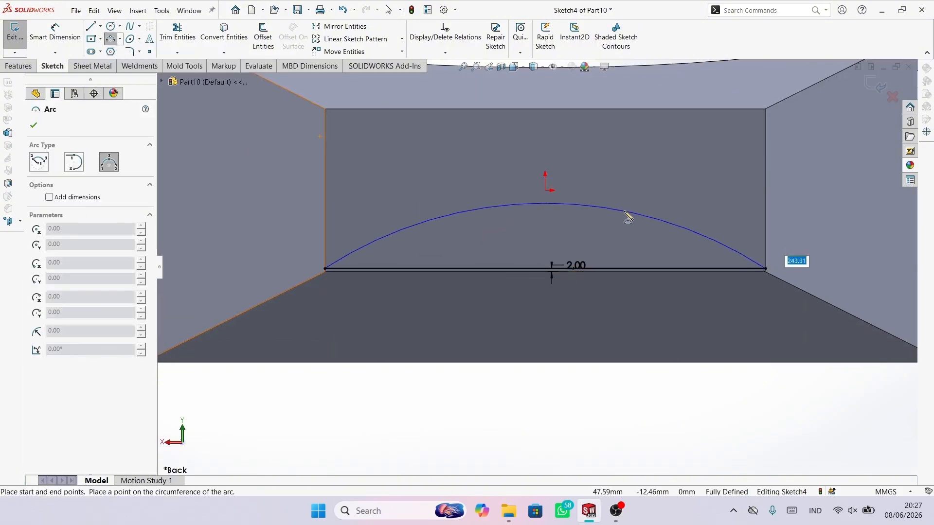
pyautogui.scroll(1, 553, 194)
pyautogui.click(544, 179)
pyautogui.rightClick(616, 213)
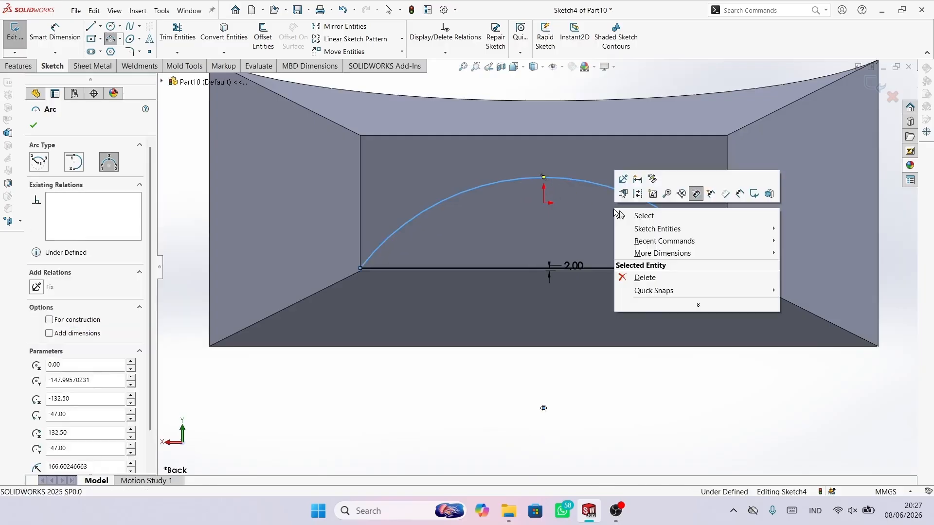
pyautogui.click(644, 216)
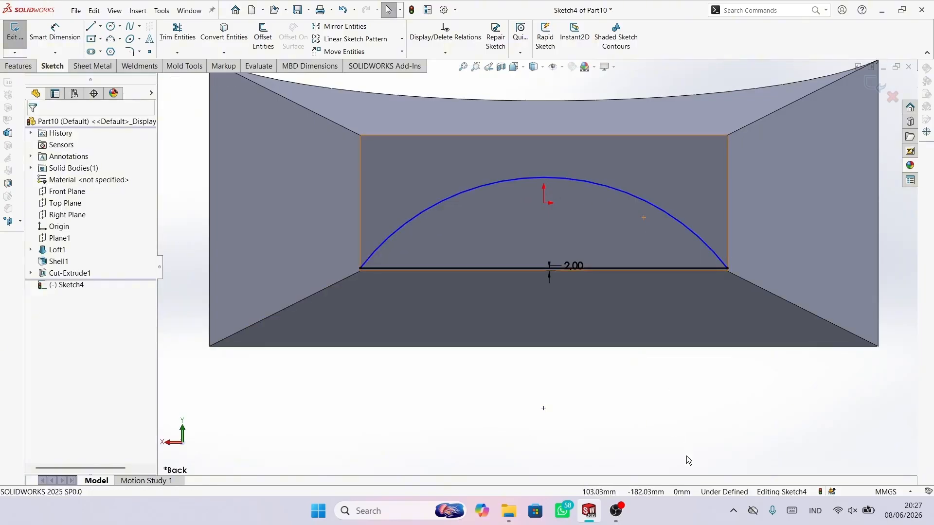
# Step: Dimension the arc on the small end wall with a radius of 140 mm
pyautogui.press('d')
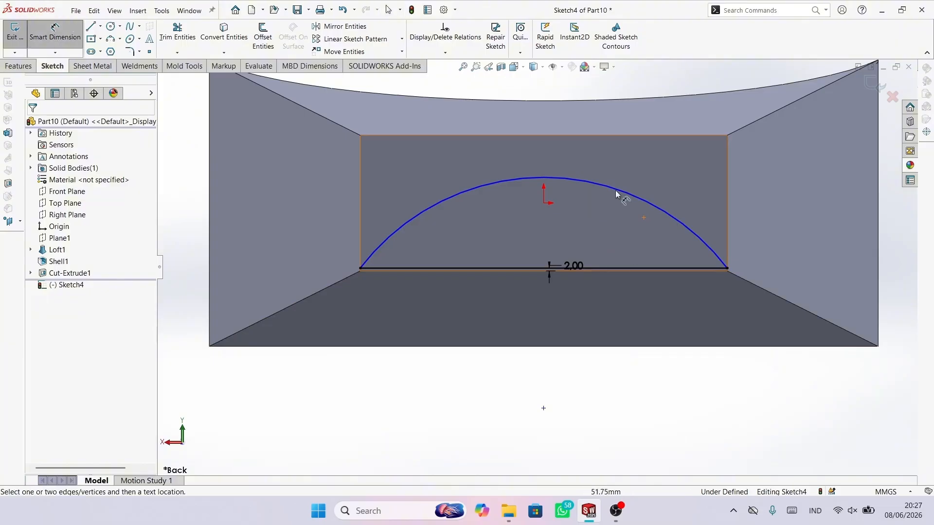
pyautogui.click(616, 194)
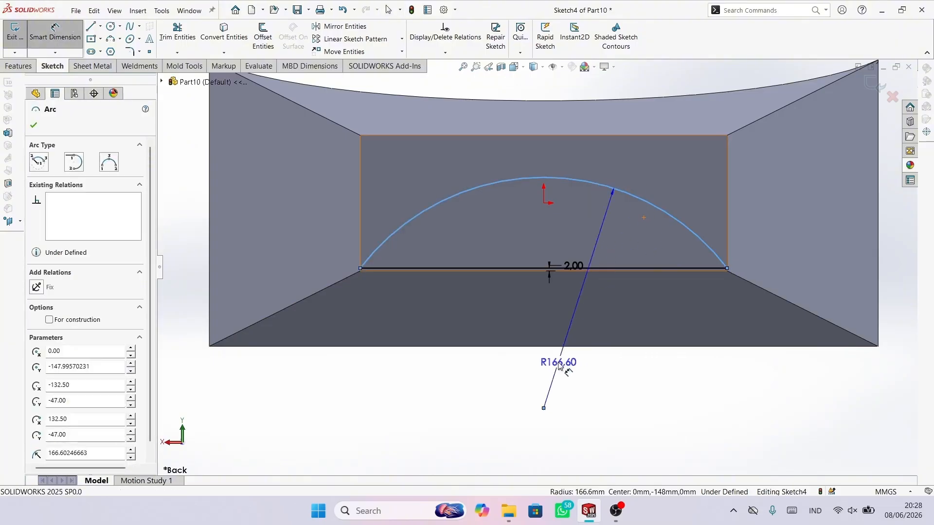
pyautogui.click(554, 360)
pyautogui.write('140')
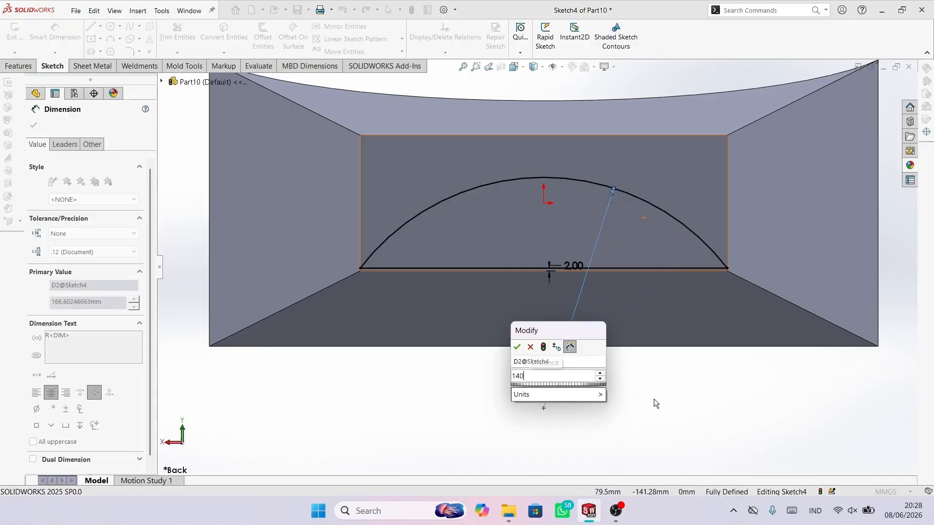
pyautogui.press('Return')
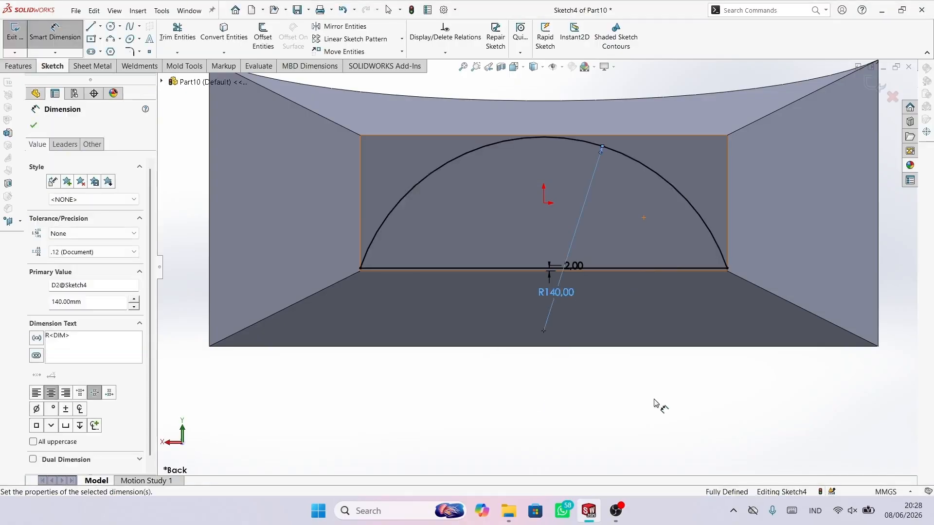
pyautogui.scroll(-2, 502, 294)
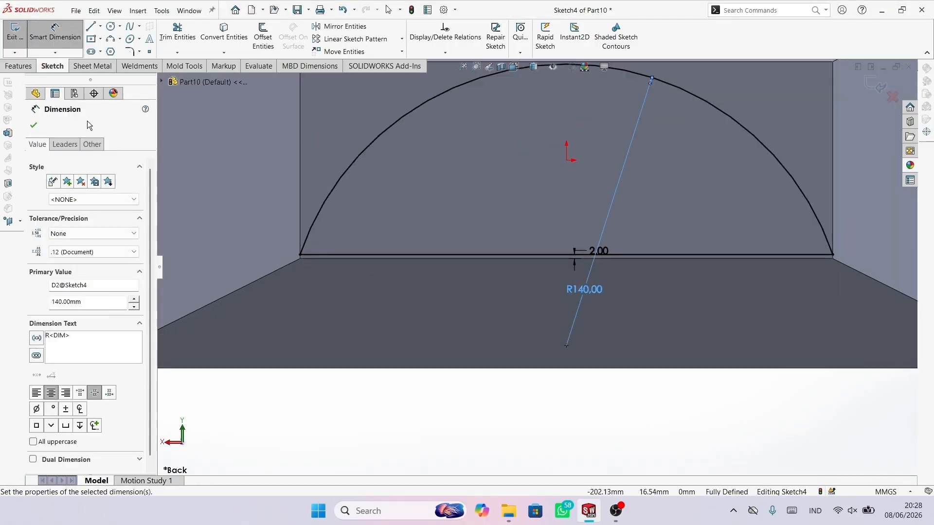
pyautogui.click(33, 125)
# Step: Cut-extrude the arched profile 2 mm deep through the small end wall
pyautogui.scroll(3, 581, 250)
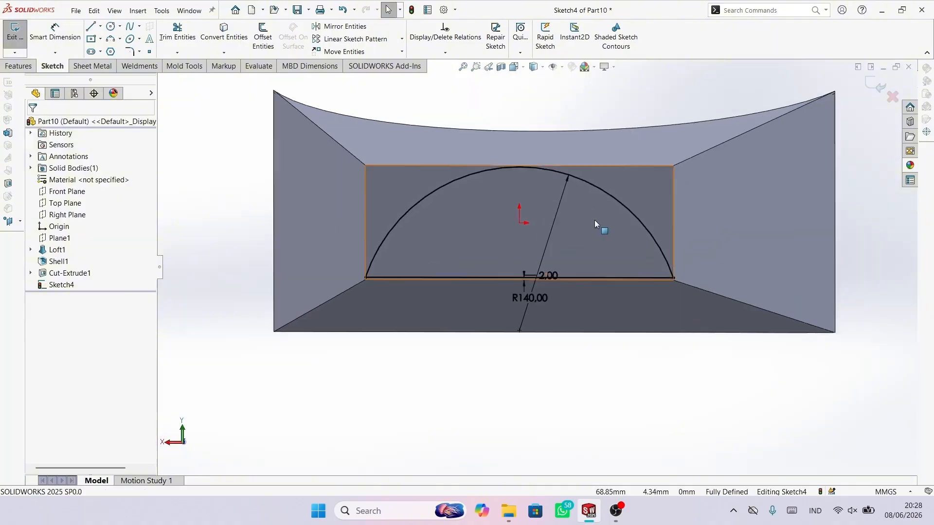
pyautogui.scroll(-2, 594, 220)
pyautogui.click(18, 65)
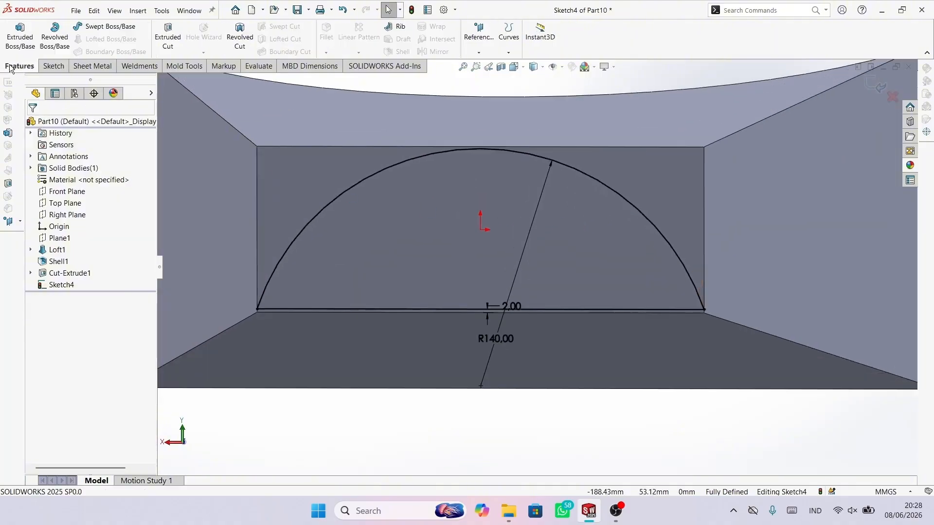
pyautogui.click(168, 37)
pyautogui.scroll(-5, 587, 273)
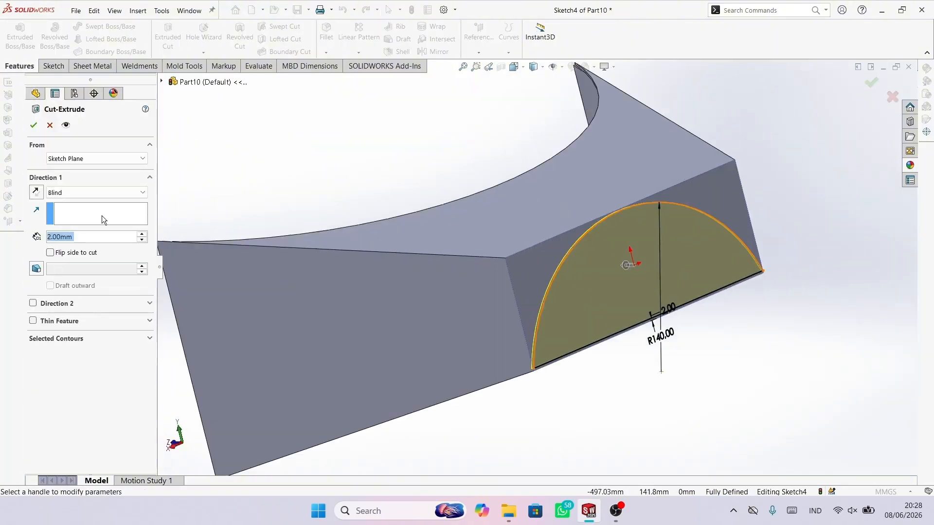
pyautogui.moveTo(572, 265); pyautogui.dragTo(220, 234, button='middle')
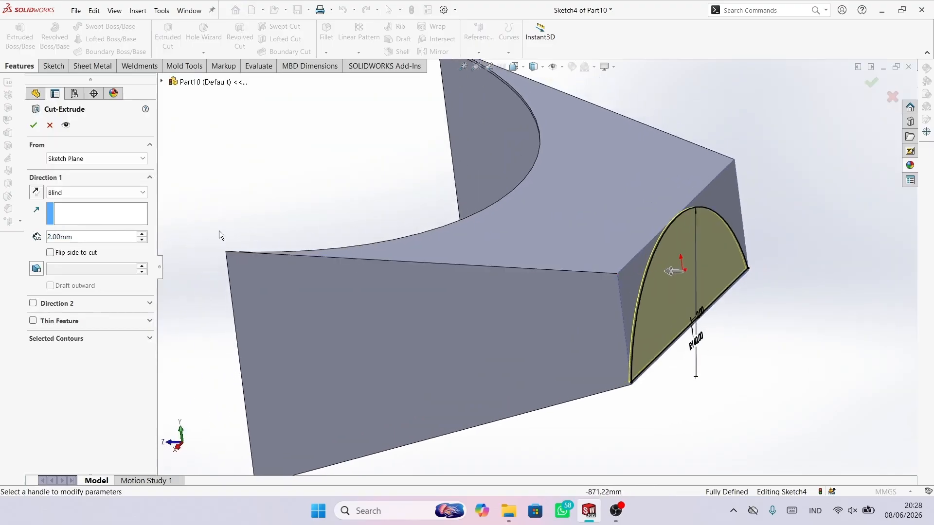
pyautogui.click(33, 124)
# Step: Examine the arched opening and its lower edge from several angles, finishing in the isometric view
pyautogui.moveTo(625, 275); pyautogui.dragTo(527, 247, button='middle')
pyautogui.scroll(3, 595, 299)
pyautogui.scroll(-3, 607, 316)
pyautogui.scroll(-3, 658, 358)
pyautogui.scroll(-2, 652, 344)
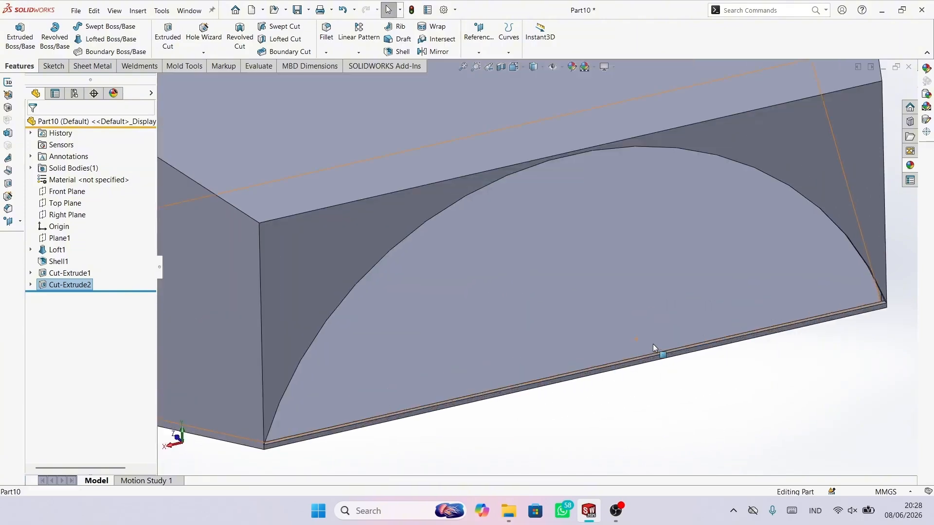
pyautogui.scroll(3, 652, 343)
pyautogui.moveTo(548, 288); pyautogui.dragTo(520, 261, button='middle')
pyautogui.scroll(2, 754, 316)
pyautogui.press('space')
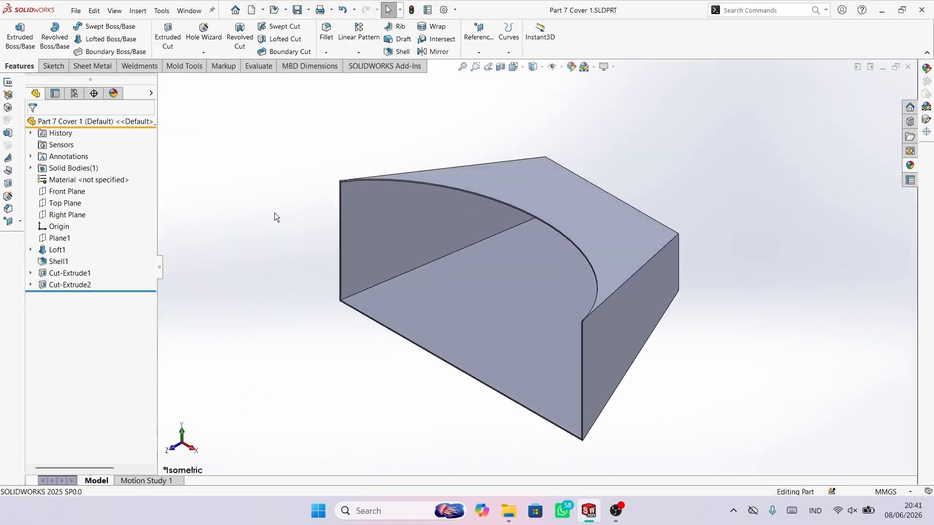
# Step: Create a new part and sketch a circle of about 104 mm diameter centred on the origin of the Front Plane
pyautogui.click(235, 10)
pyautogui.click(251, 132)
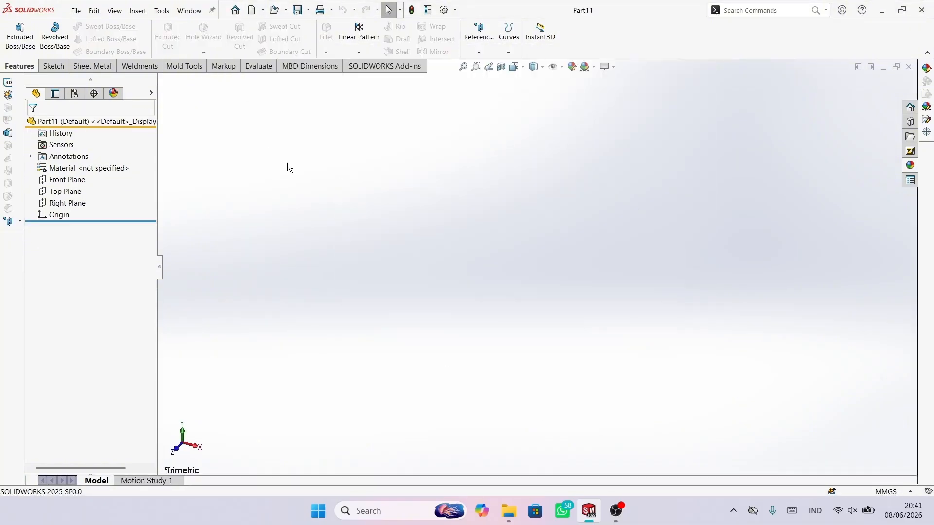
pyautogui.click(67, 180)
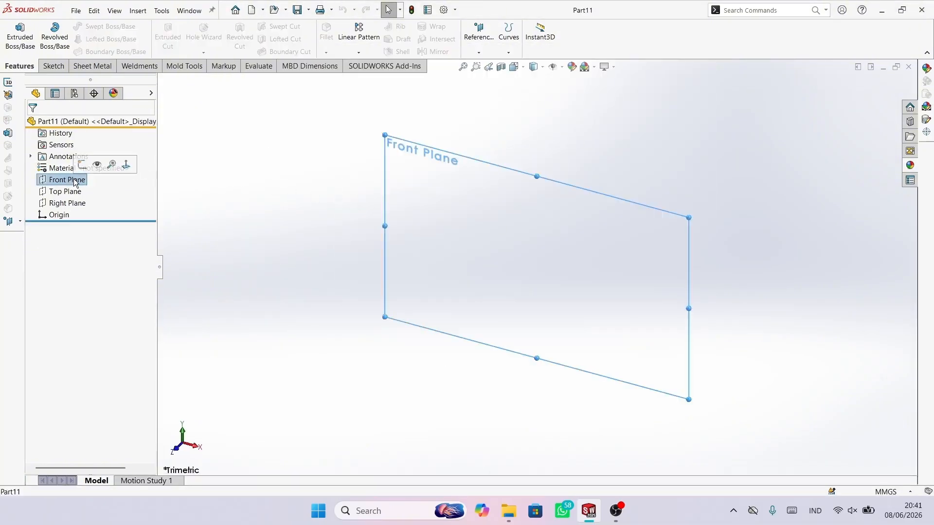
pyautogui.click(84, 163)
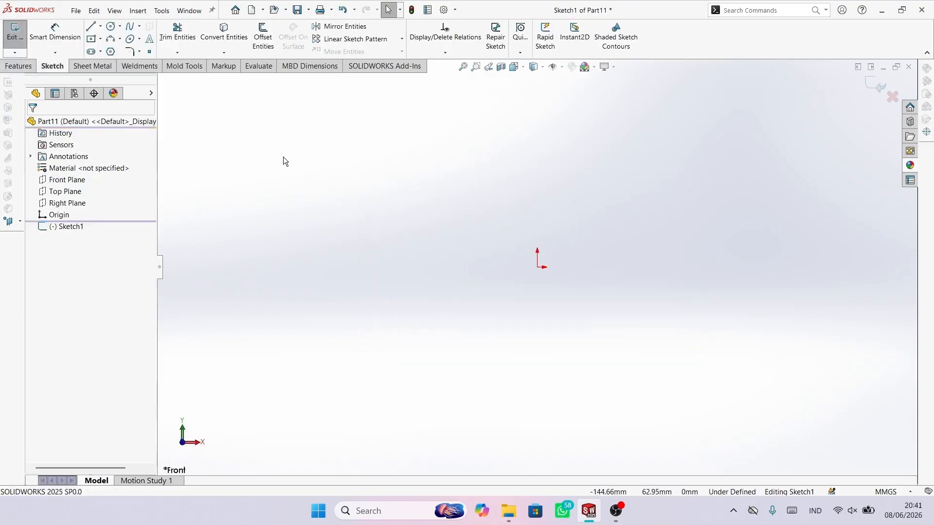
pyautogui.moveTo(283, 156); pyautogui.dragTo(326, 158, button='right')
pyautogui.moveTo(536, 267); pyautogui.dragTo(597, 343)
# Step: Dimension the circle with a diameter of 280 mm
pyautogui.moveTo(680, 372); pyautogui.dragTo(678, 335, button='right')
pyautogui.click(620, 226)
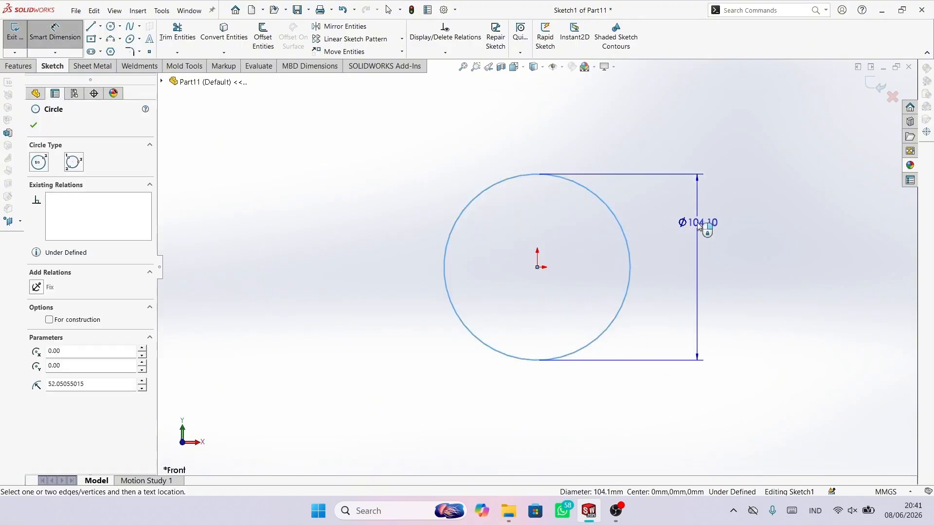
pyautogui.click(697, 223)
pyautogui.write('280')
pyautogui.press('Return')
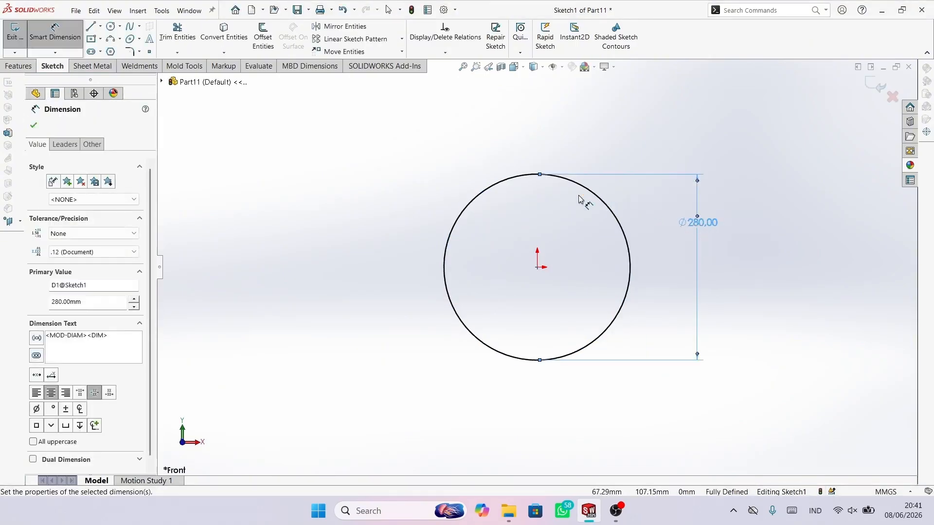
pyautogui.click(33, 126)
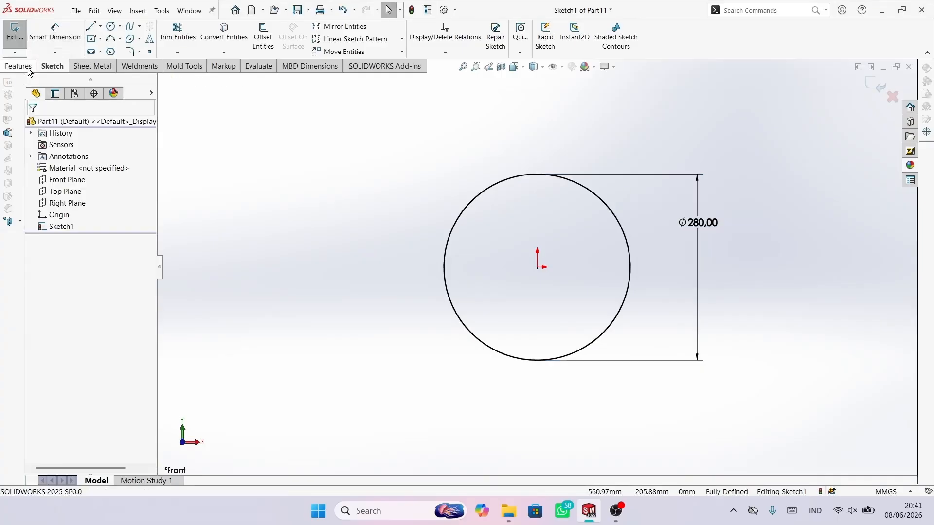
# Step: Extrude the 280 mm circle symmetrically about its sketch plane into a solid cylinder, using the Mid Plane end condition
pyautogui.click(19, 66)
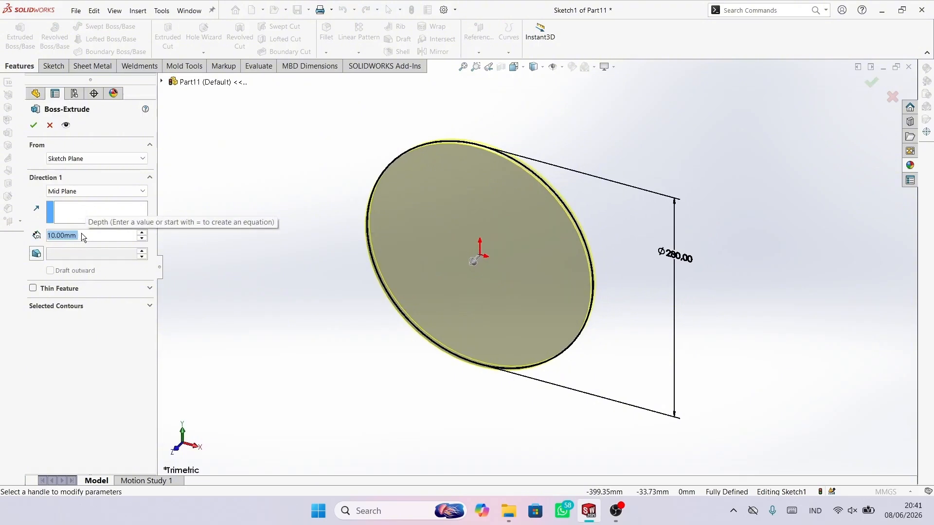
pyautogui.write('400')
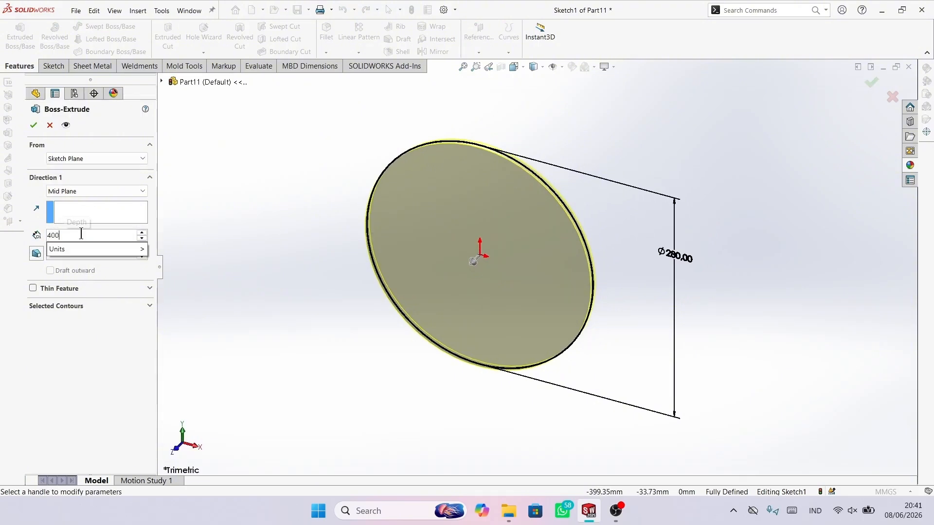
pyautogui.press('BackSpace')
pyautogui.press('BackSpace')
pyautogui.press('BackSpace')
pyautogui.press('Return')
pyautogui.press('Return')
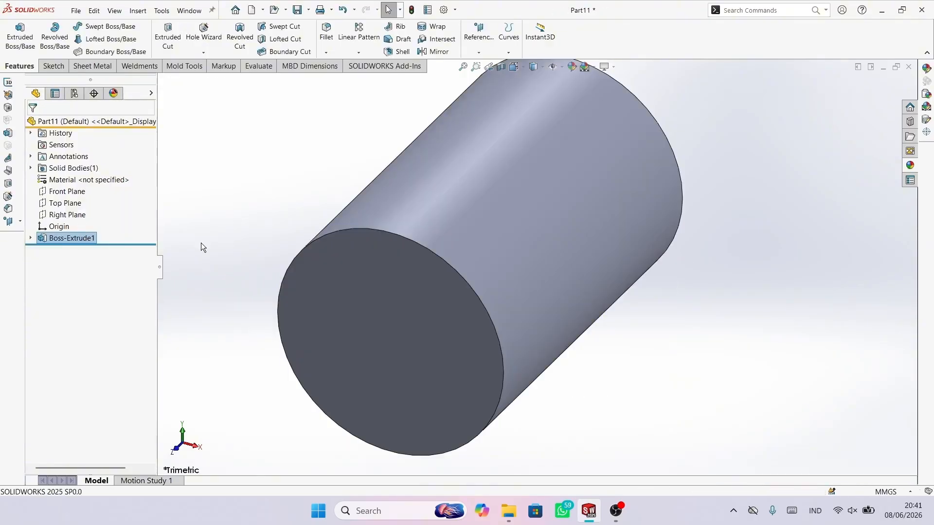
# Step: Create a reference plane offset 20 mm from the cylinder's end face, with the offset flipped into the body
pyautogui.scroll(3, 389, 284)
pyautogui.moveTo(384, 287); pyautogui.dragTo(424, 371, button='middle')
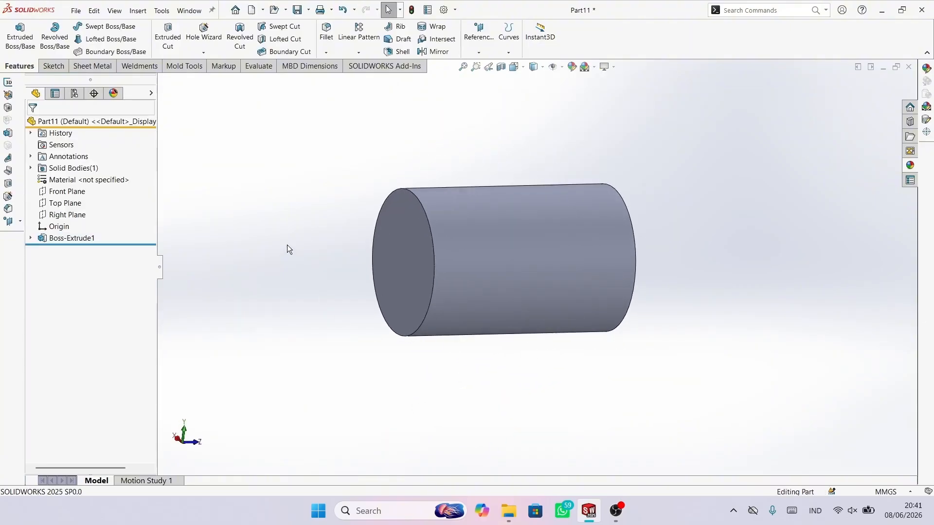
pyautogui.click(479, 52)
pyautogui.click(486, 68)
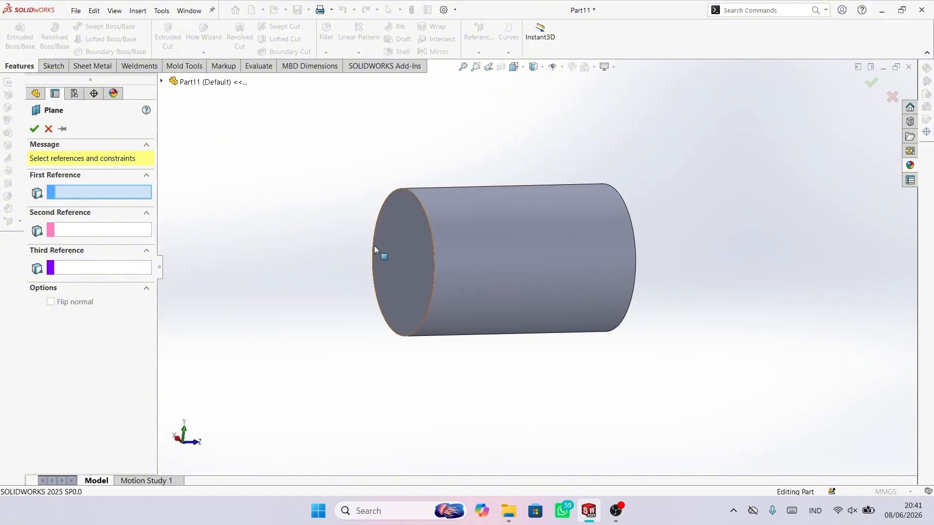
pyautogui.click(414, 233)
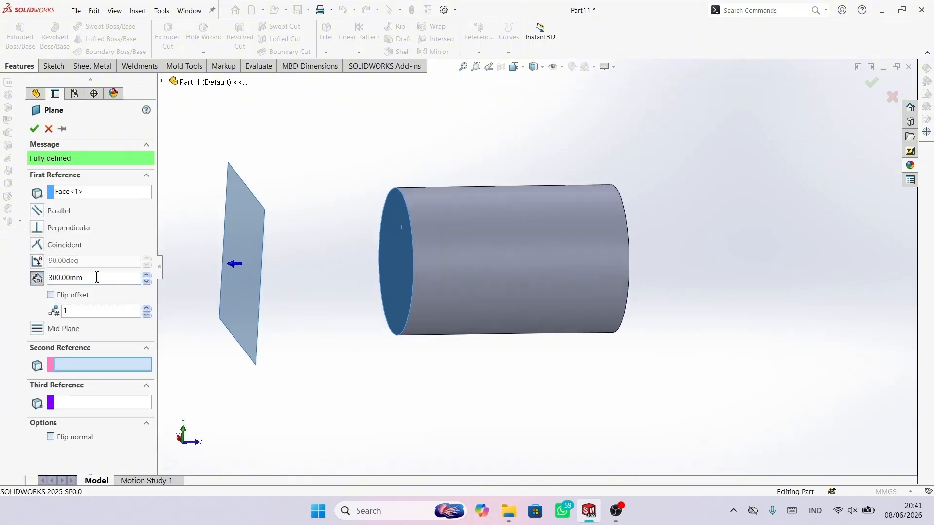
pyautogui.moveTo(95, 275); pyautogui.dragTo(1, 280)
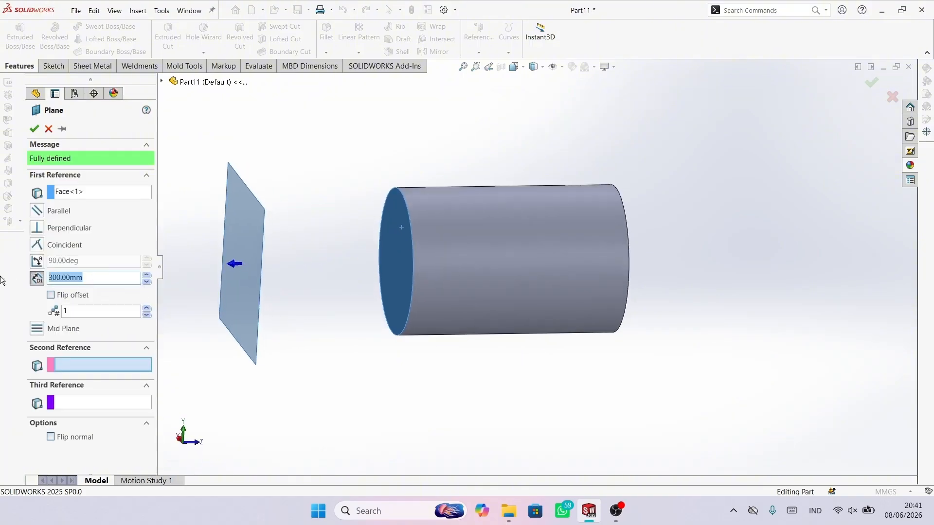
pyautogui.write('20')
pyautogui.press('Return')
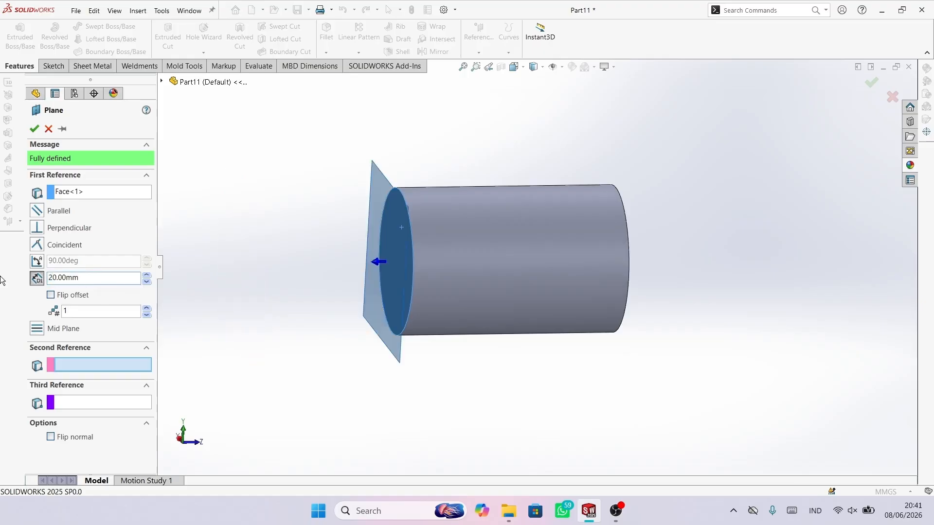
pyautogui.moveTo(367, 285); pyautogui.dragTo(351, 290, button='middle')
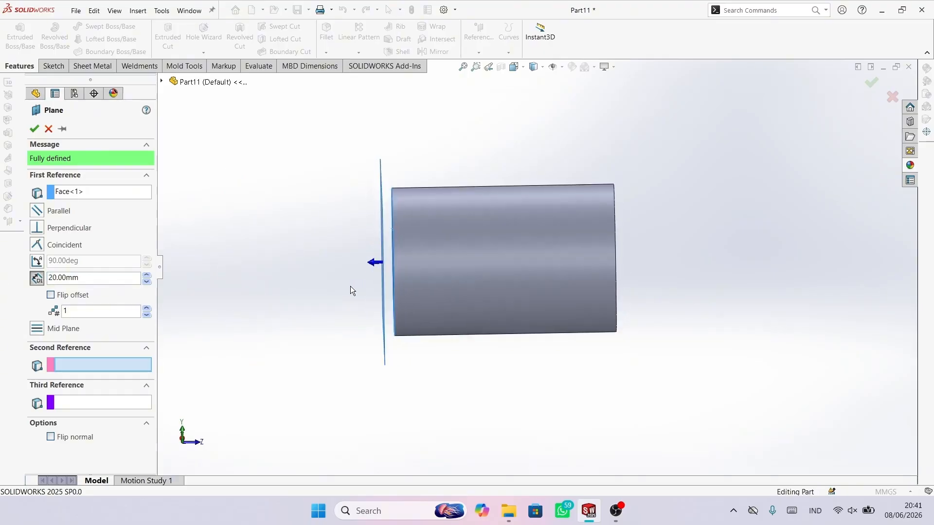
pyautogui.click(50, 295)
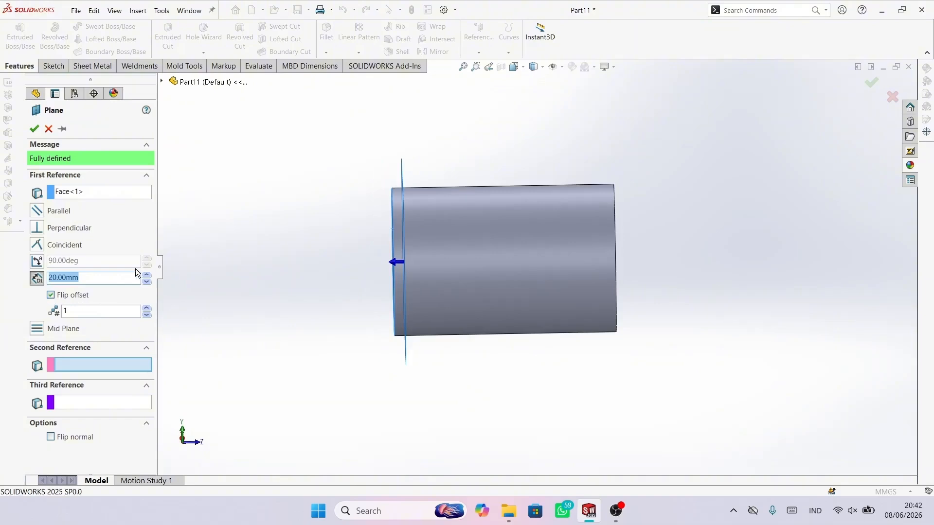
pyautogui.click(31, 131)
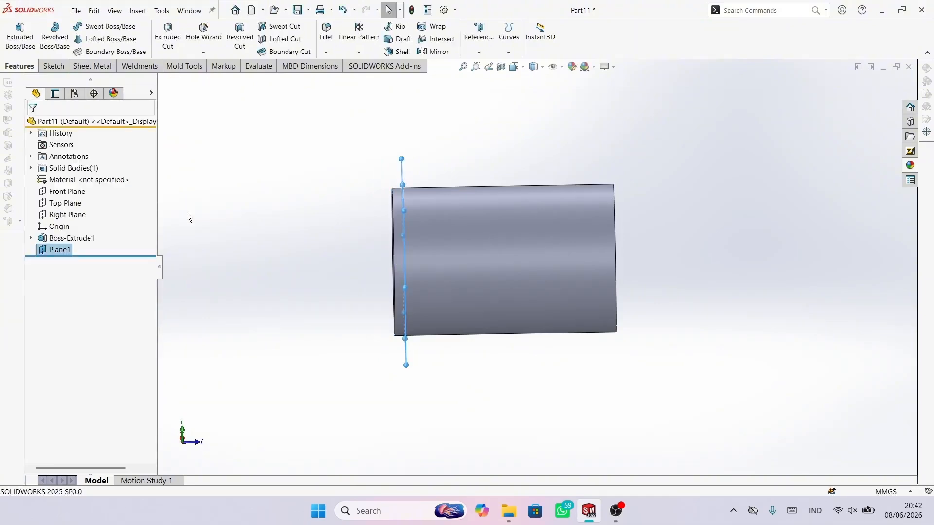
# Step: Sketch a vertical line about 101 mm long on the offset plane, crossing the cylinder's side edge with its upper end level with the origin
pyautogui.moveTo(333, 337); pyautogui.dragTo(369, 332, button='middle')
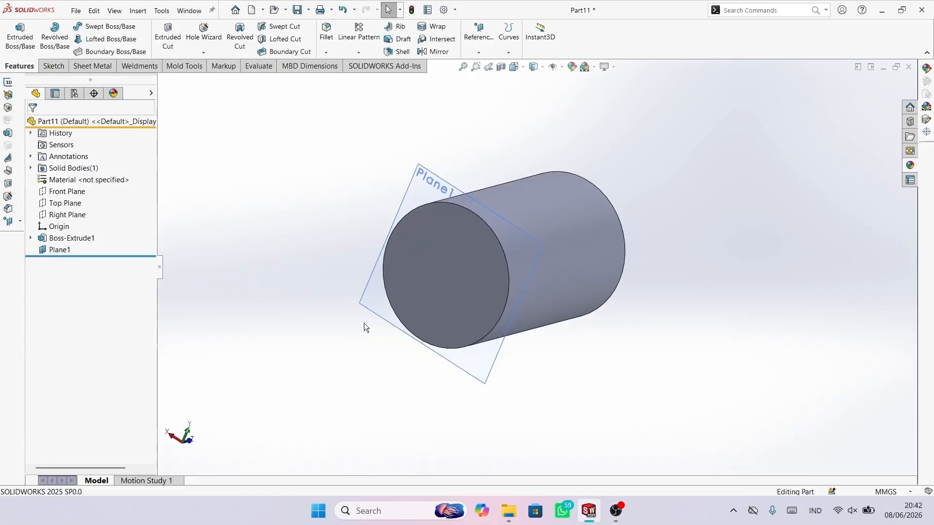
pyautogui.click(434, 353)
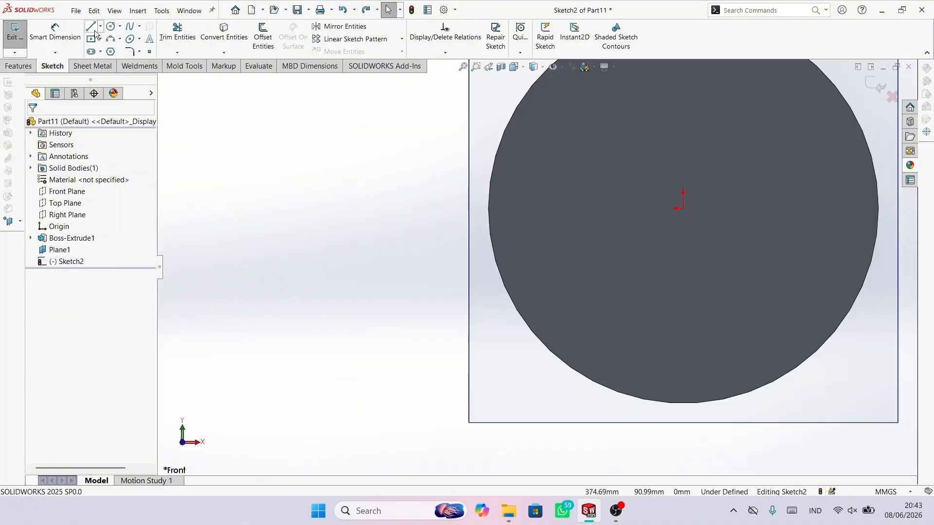
pyautogui.press('l')
pyautogui.click(500, 216)
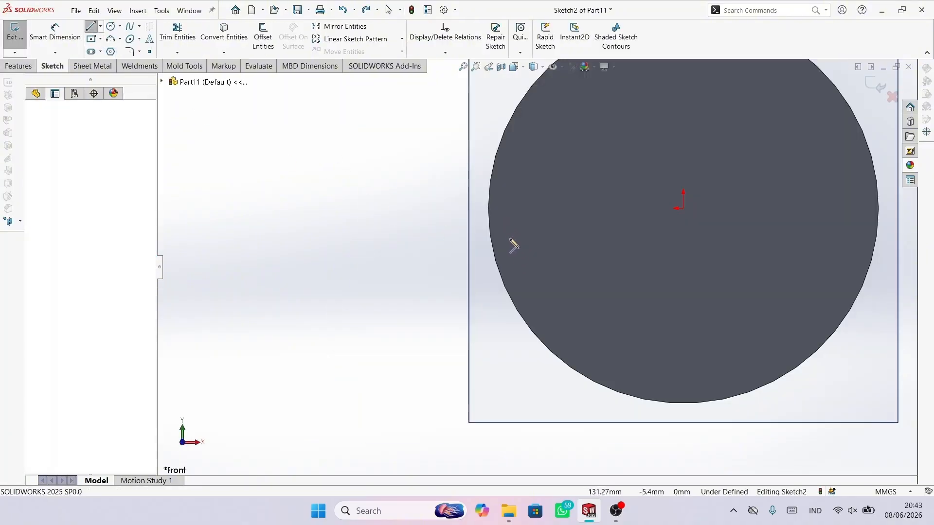
pyautogui.click(501, 348)
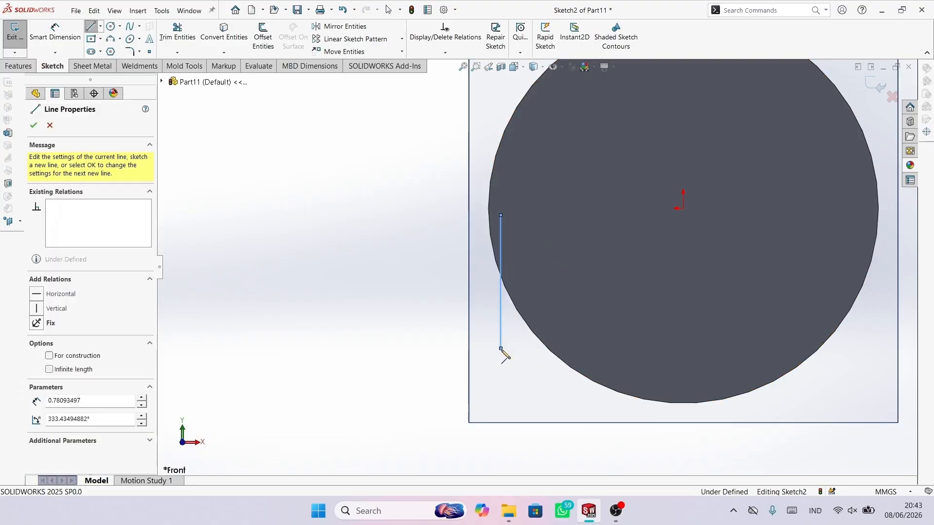
pyautogui.rightClick(503, 354)
pyautogui.click(549, 365)
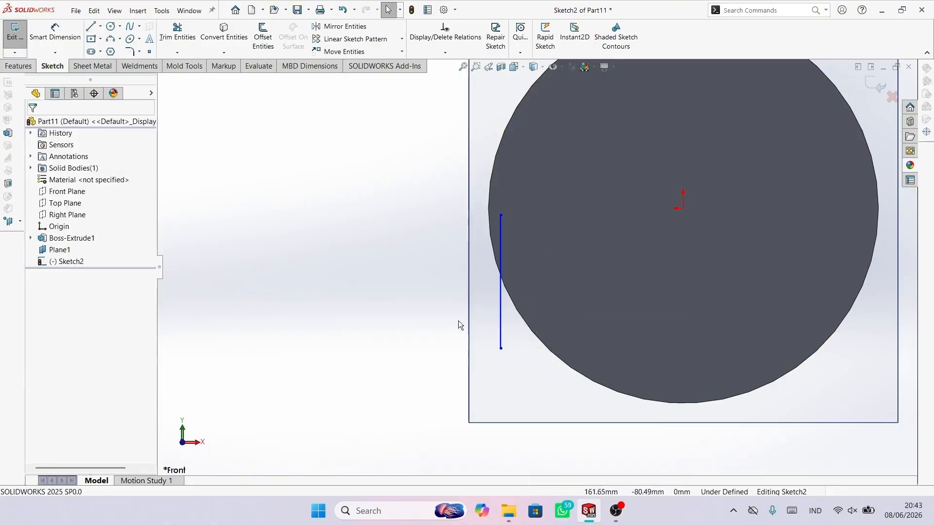
pyautogui.moveTo(503, 213); pyautogui.dragTo(502, 208)
pyautogui.click(365, 209)
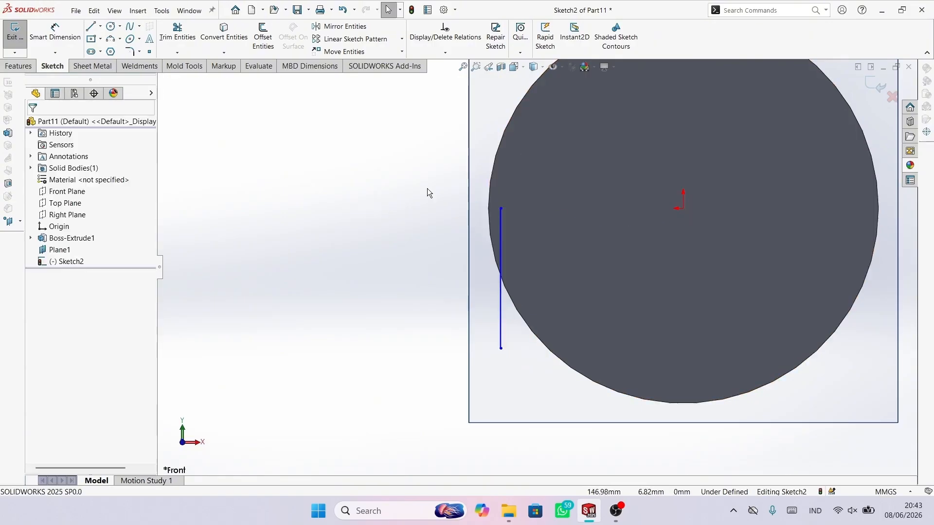
# Step: Dimension the horizontal distance between the vertical line and the origin as 130 mm
pyautogui.click(55, 32)
pyautogui.scroll(3, 495, 220)
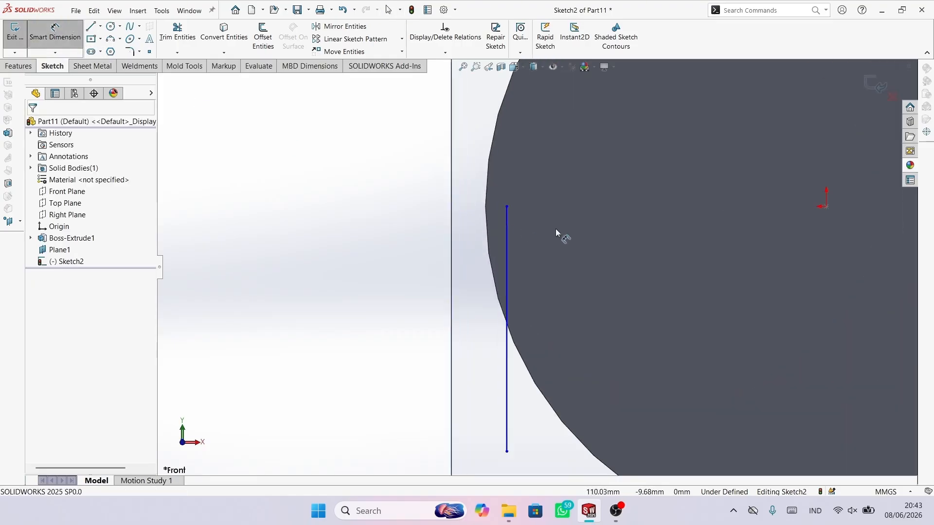
pyautogui.click(506, 228)
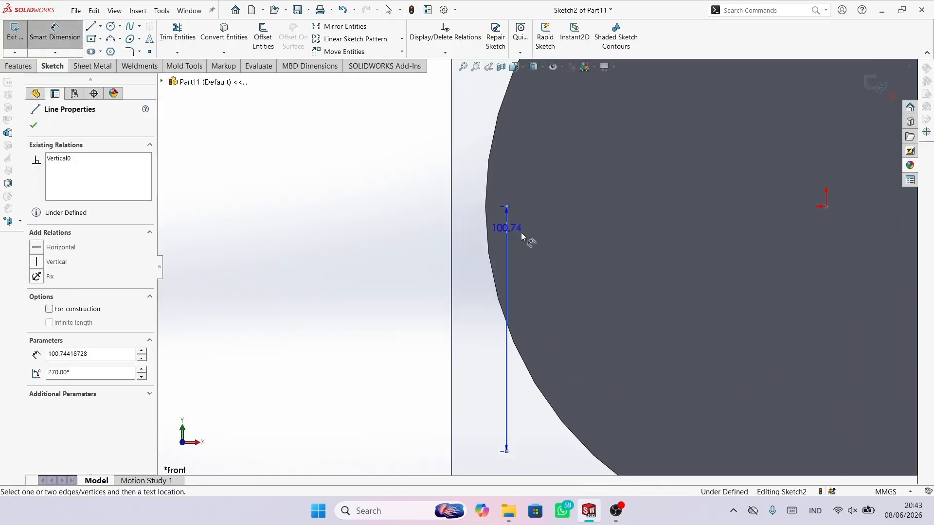
pyautogui.click(825, 206)
pyautogui.click(687, 149)
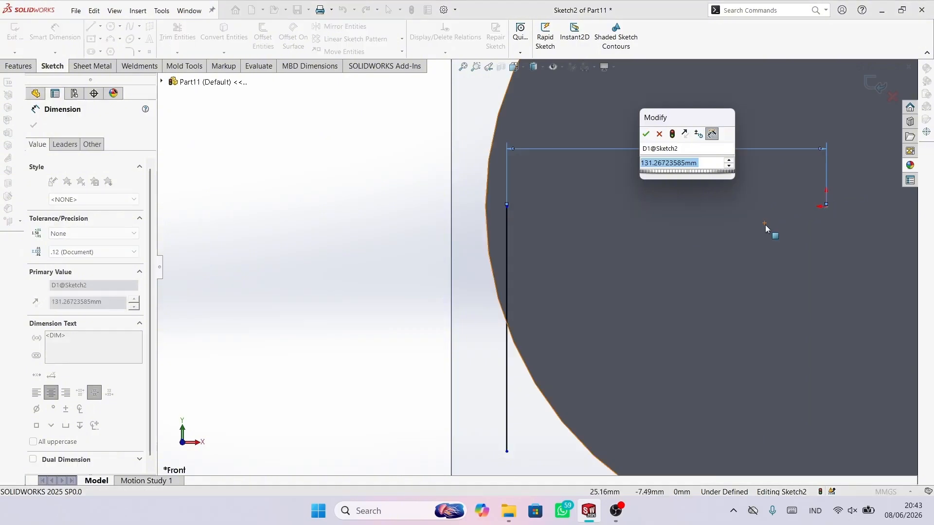
pyautogui.write('130')
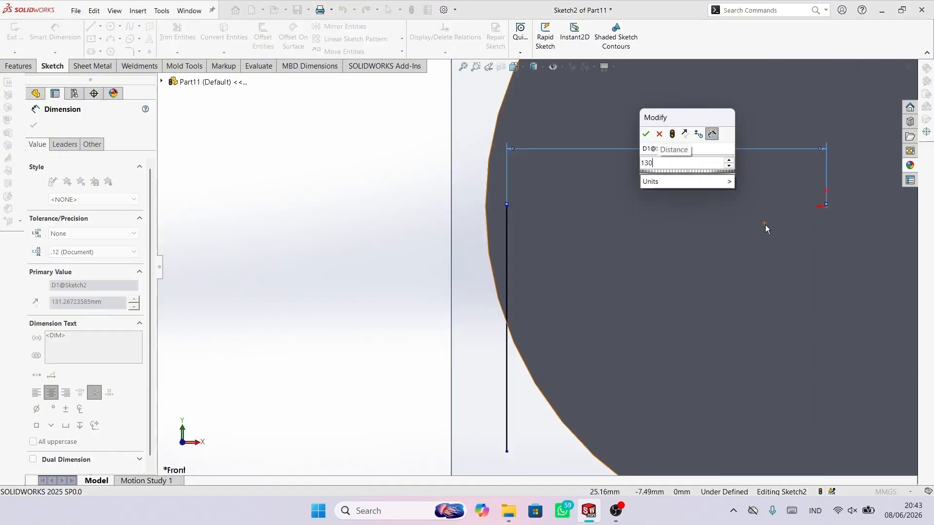
pyautogui.press('Return')
pyautogui.press('f')
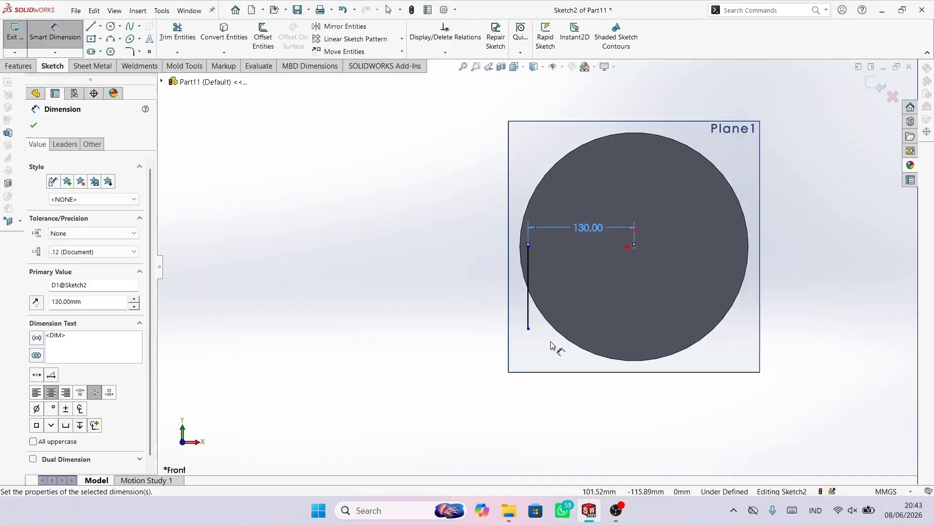
# Step: Draw a second vertical line about 74 mm long across the cylinder's lower edge, between the first line and the origin
pyautogui.scroll(-2, 535, 346)
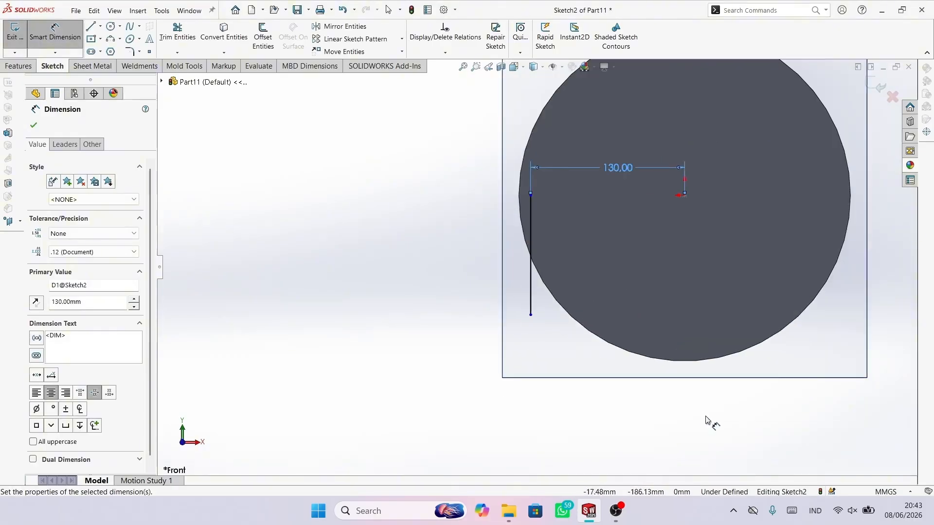
pyautogui.press('l')
pyautogui.scroll(-2, 605, 368)
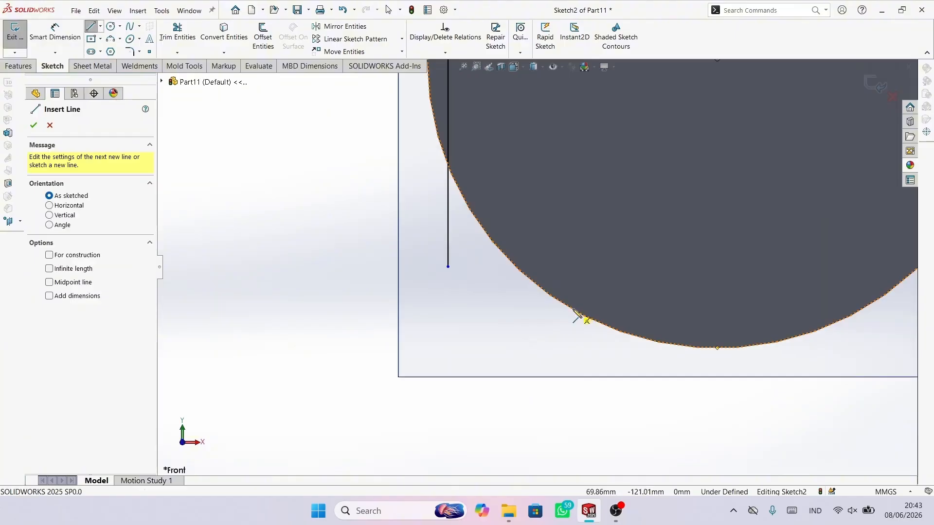
pyautogui.click(447, 165)
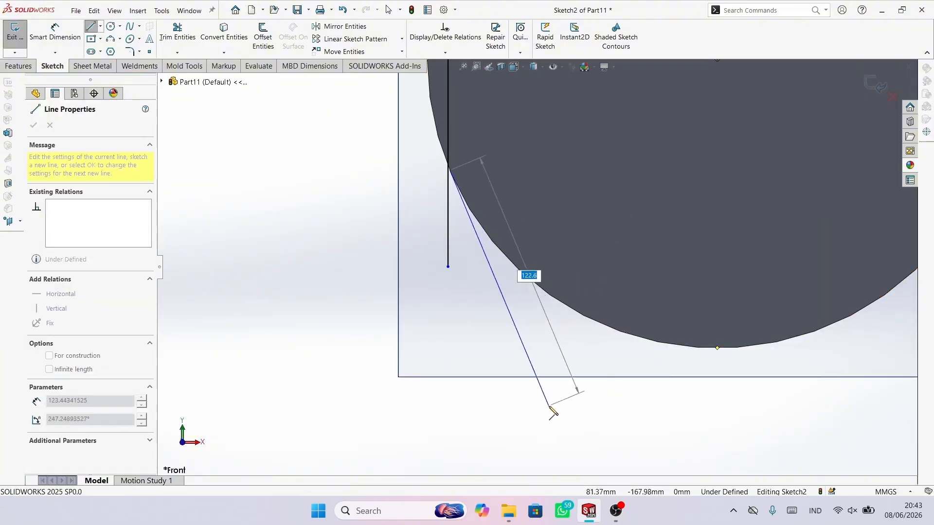
pyautogui.scroll(2, 553, 411)
pyautogui.press('Escape')
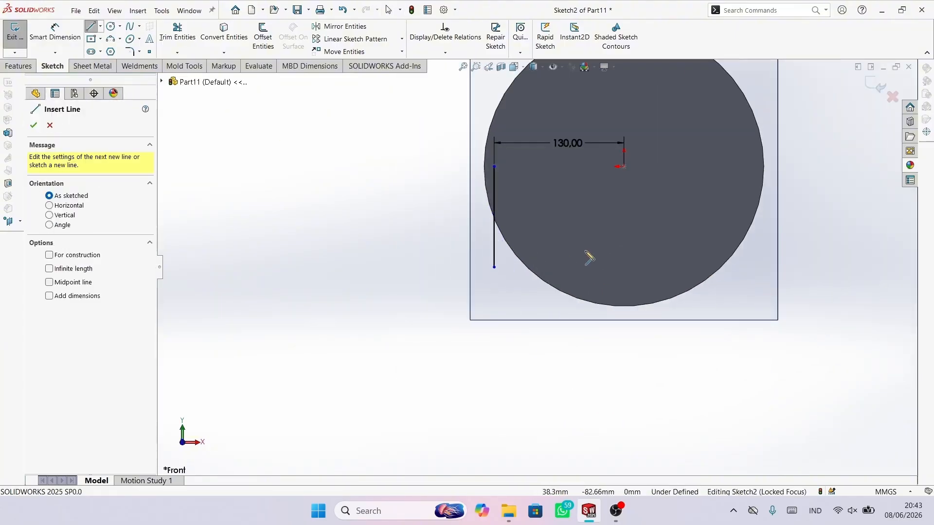
pyautogui.click(557, 267)
pyautogui.click(558, 340)
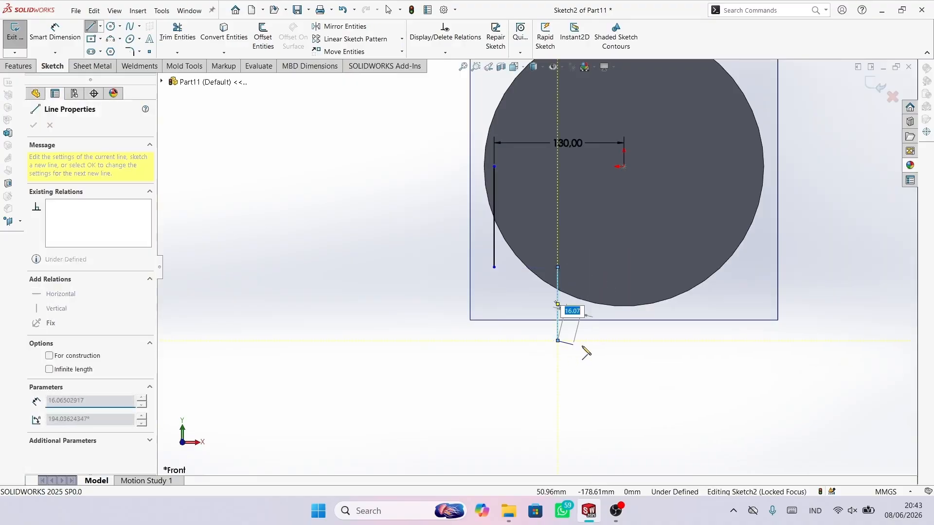
pyautogui.press('Escape')
pyautogui.press('Escape')
pyautogui.scroll(-3, 529, 299)
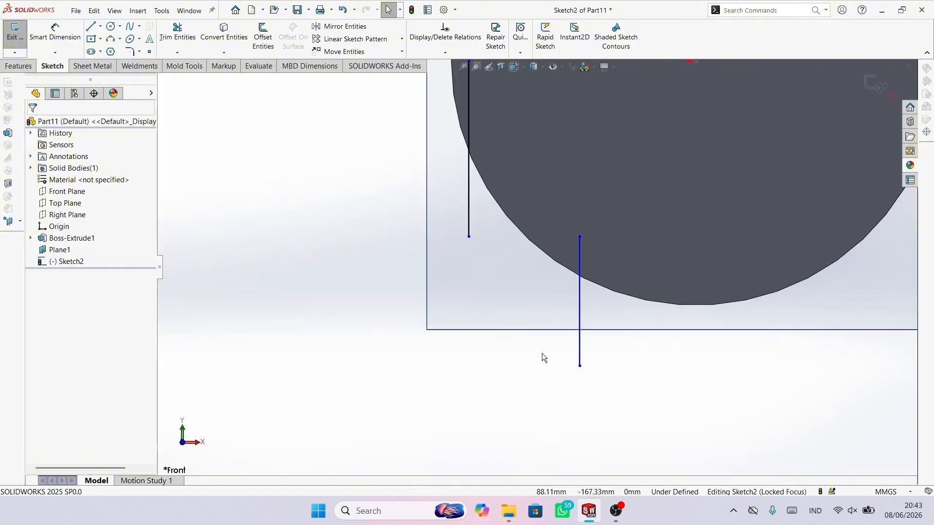
# Step: Dimension the distance between the two vertical lines as 98 mm
pyautogui.moveTo(546, 374); pyautogui.dragTo(527, 274, button='right')
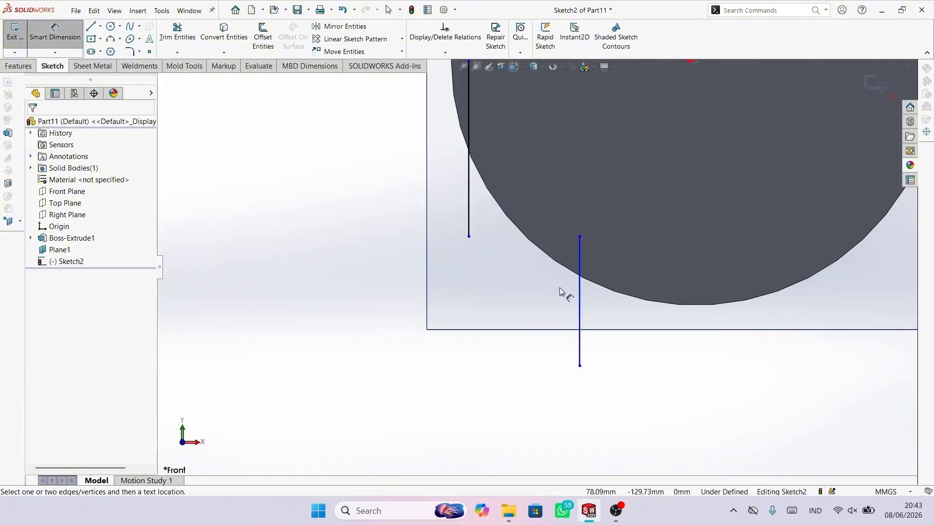
pyautogui.click(579, 300)
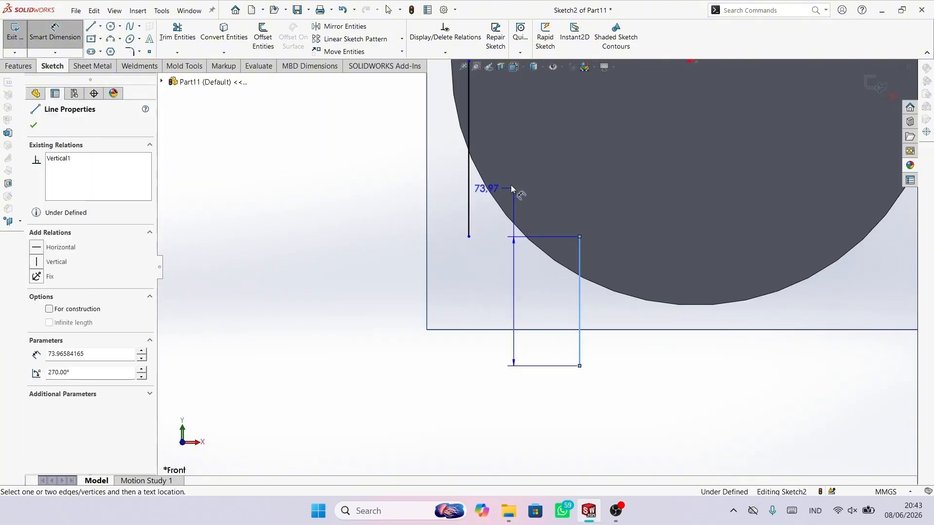
pyautogui.click(468, 191)
pyautogui.click(527, 140)
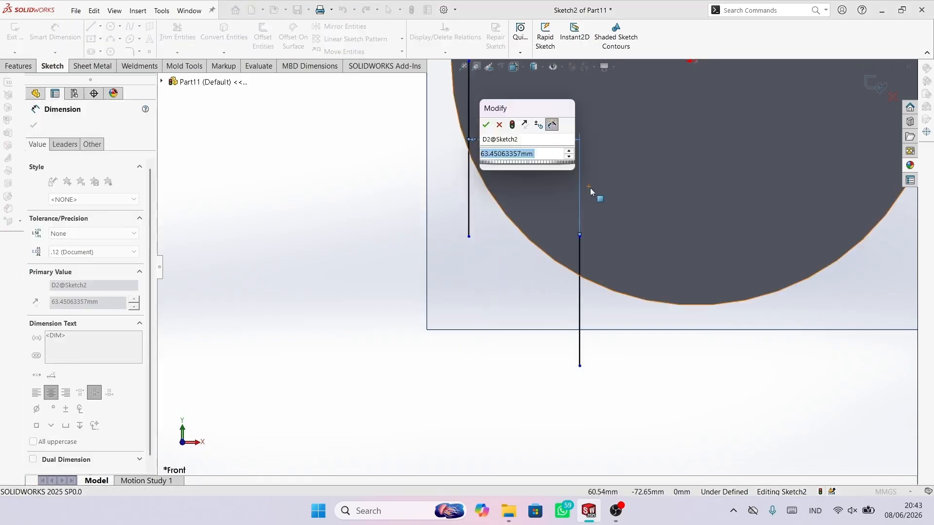
pyautogui.write('98')
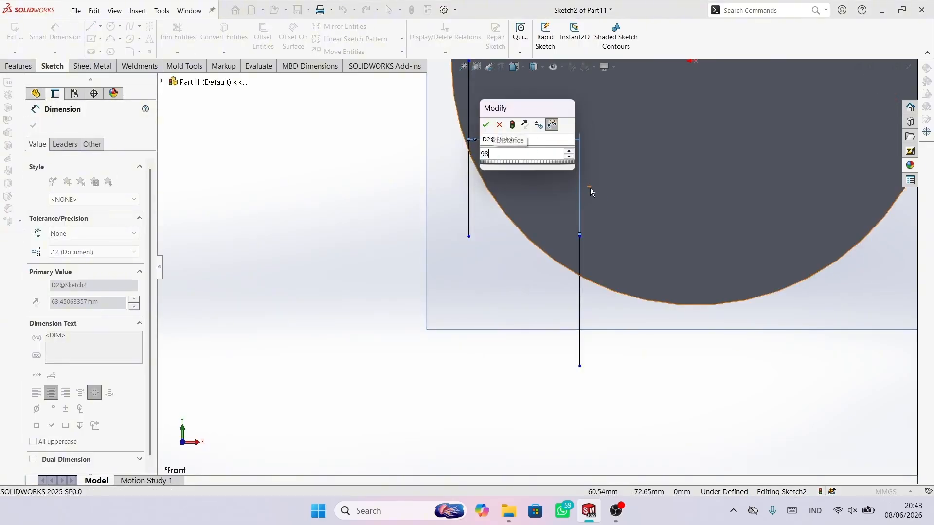
pyautogui.press('Return')
# Step: Dimension the vertical distance between the second vertical line's lower end and the origin as 183 mm
pyautogui.scroll(-1, 536, 324)
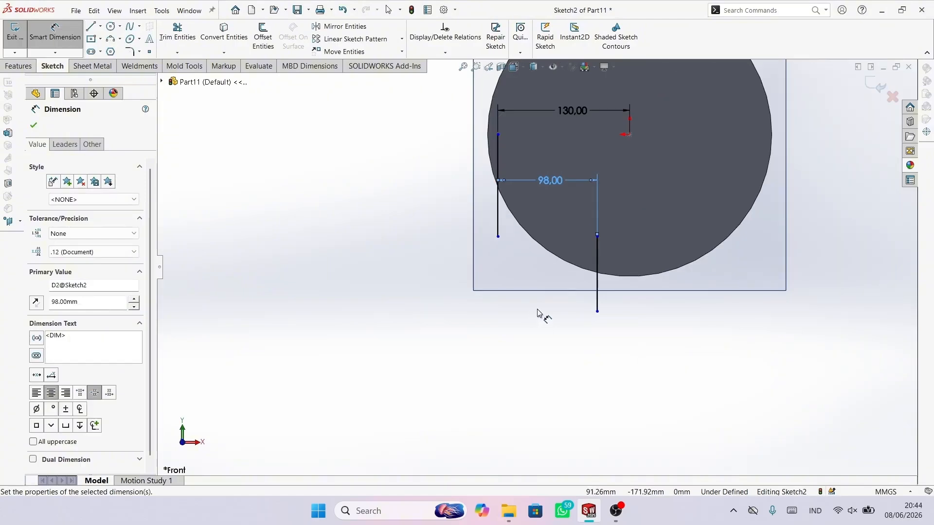
pyautogui.scroll(1, 581, 304)
pyautogui.scroll(-1, 662, 263)
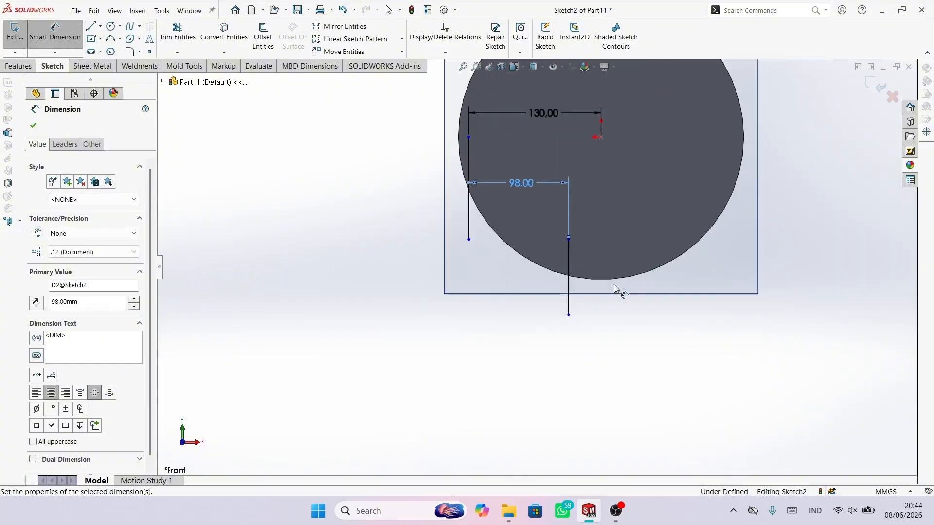
pyautogui.click(569, 315)
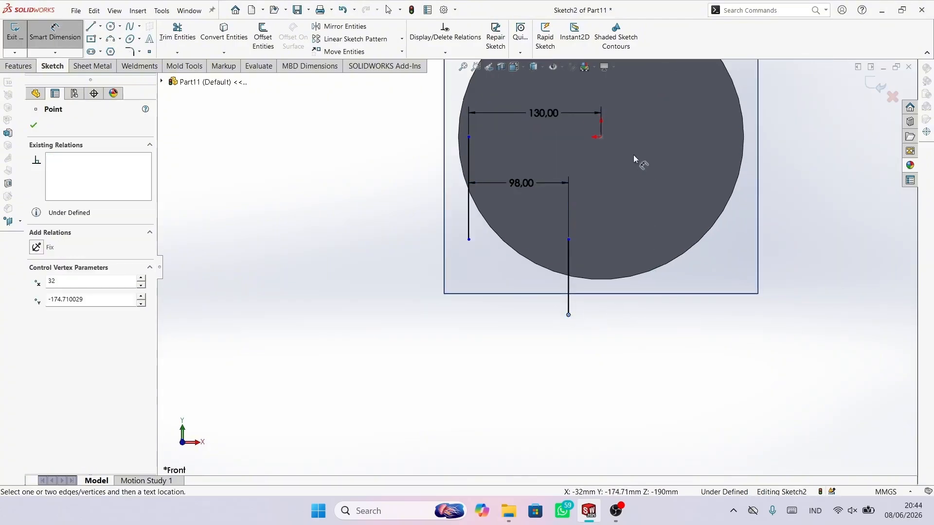
pyautogui.click(603, 138)
pyautogui.click(796, 196)
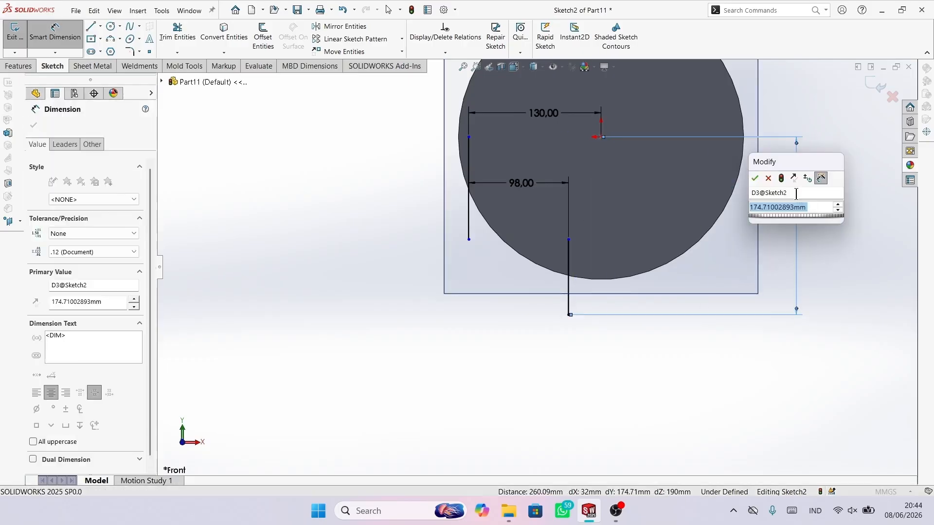
pyautogui.write('183')
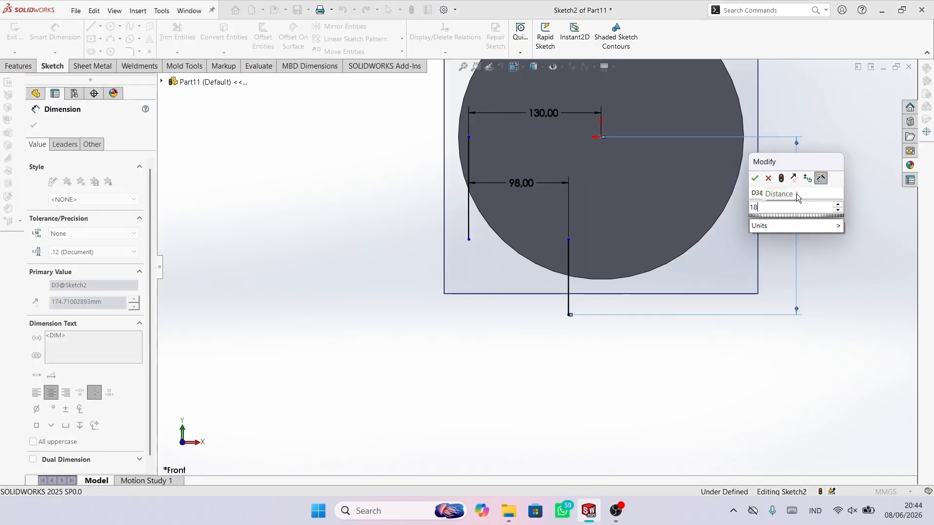
pyautogui.press('Return')
pyautogui.scroll(-3, 555, 311)
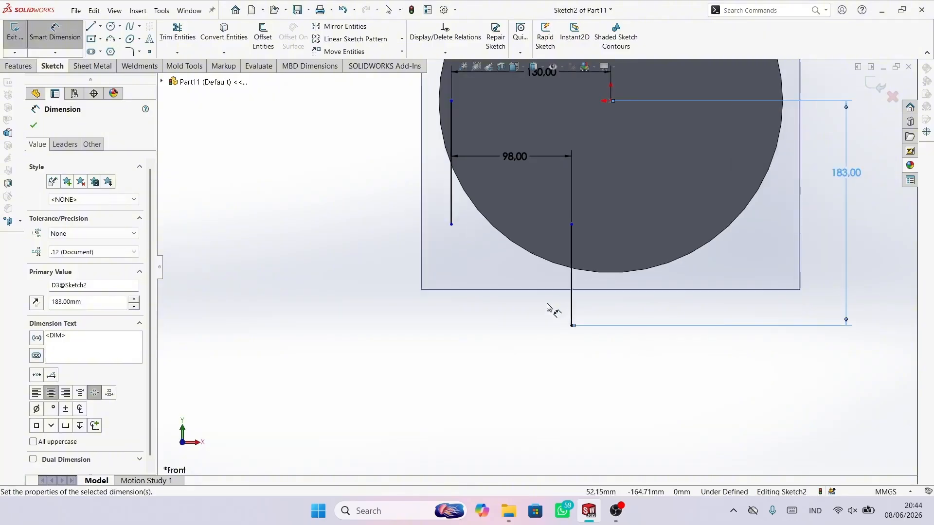
pyautogui.scroll(1, 546, 303)
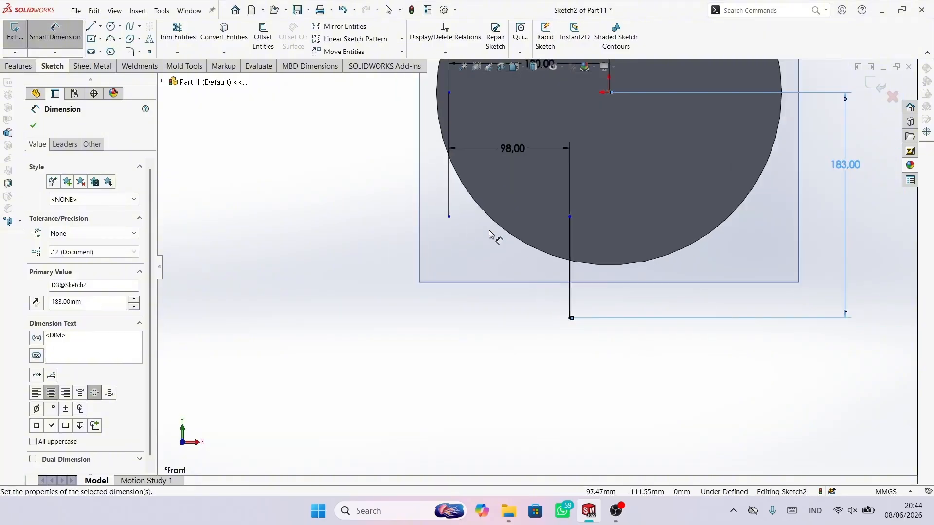
pyautogui.click(449, 217)
pyautogui.scroll(2, 514, 202)
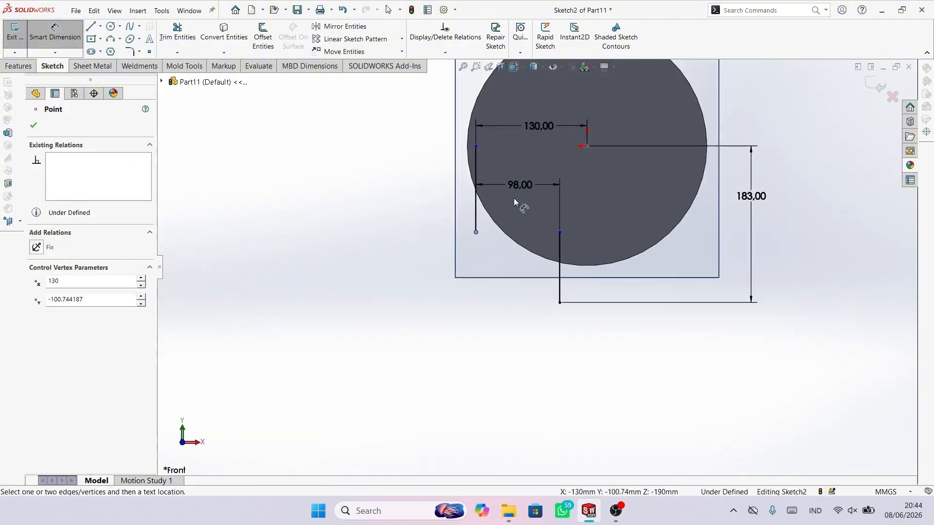
pyautogui.click(587, 147)
pyautogui.scroll(2, 538, 117)
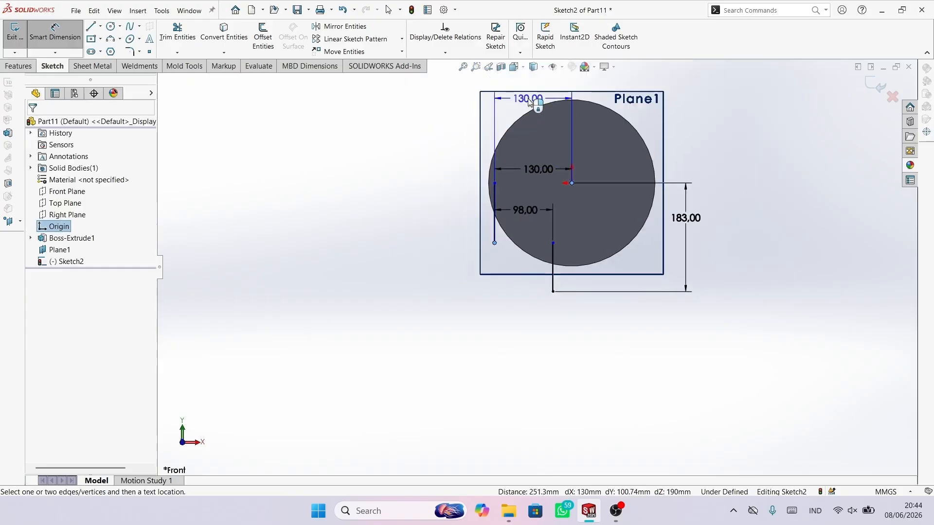
pyautogui.click(529, 93)
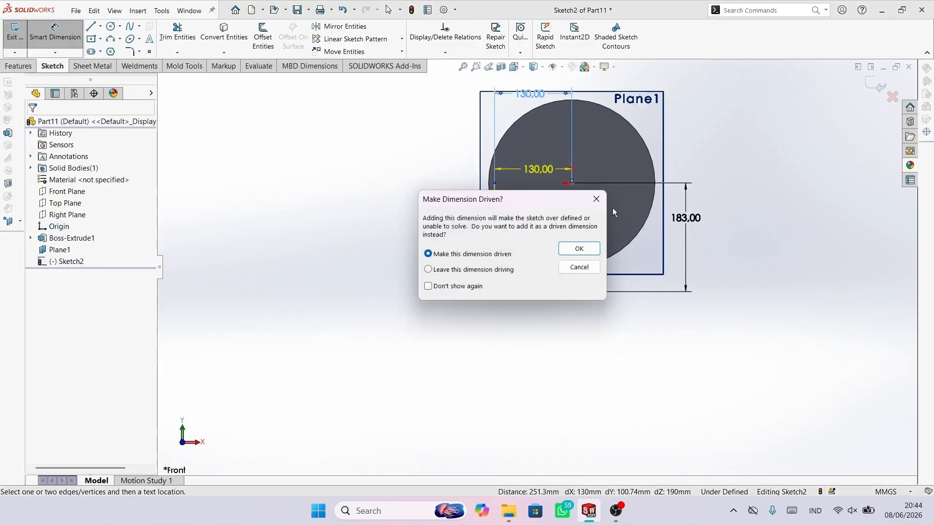
pyautogui.press('Escape')
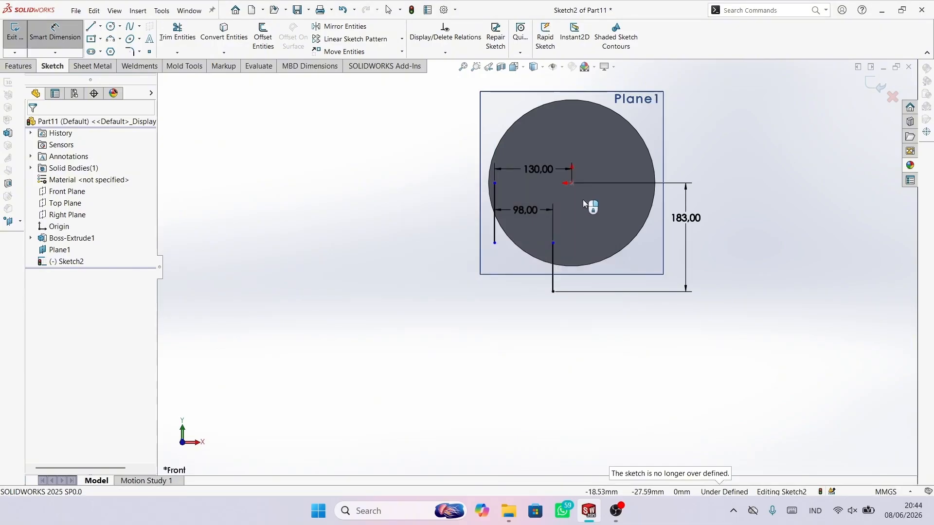
pyautogui.scroll(-2, 582, 202)
pyautogui.scroll(-2, 557, 213)
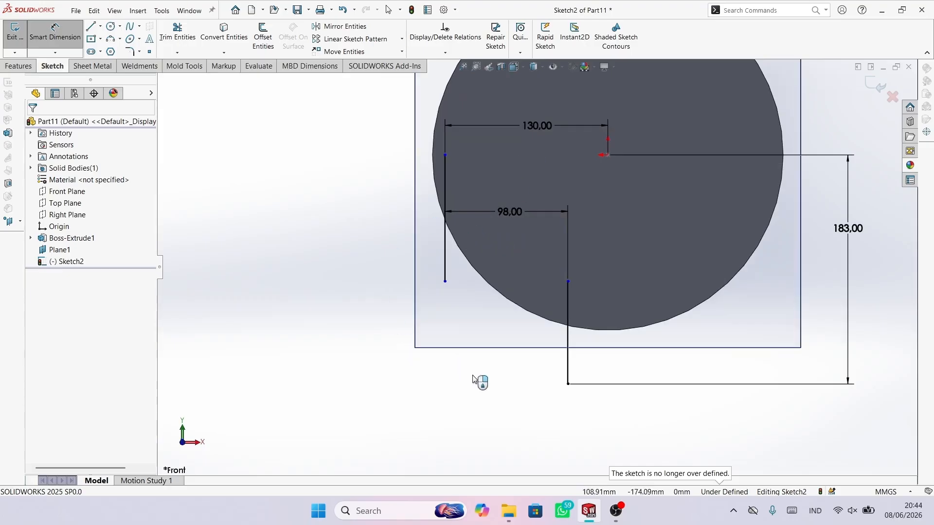
pyautogui.press('Escape')
# Step: Dimension the vertical distance between the first vertical line's lower end and the origin as 128 mm
pyautogui.moveTo(375, 272); pyautogui.dragTo(357, 249, button='right')
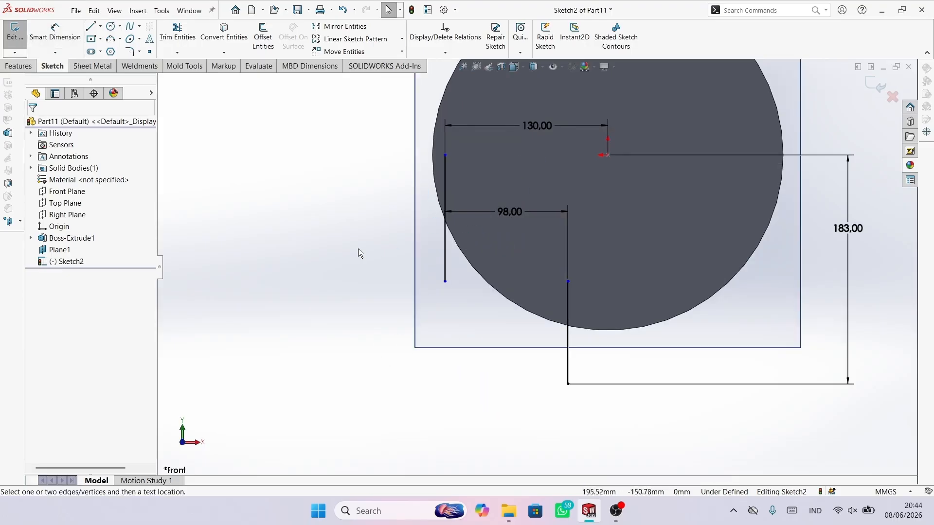
pyautogui.click(445, 281)
pyautogui.click(607, 155)
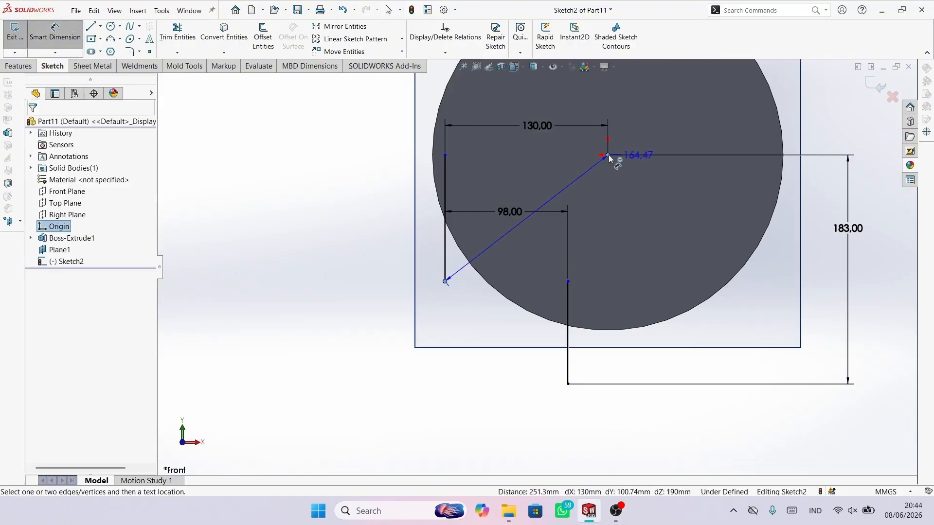
pyautogui.click(370, 195)
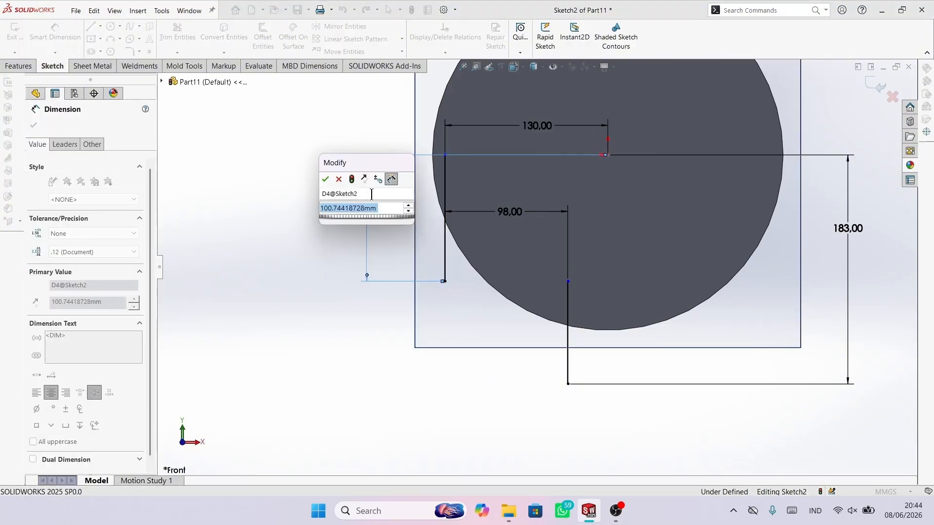
pyautogui.write('128')
pyautogui.press('Return')
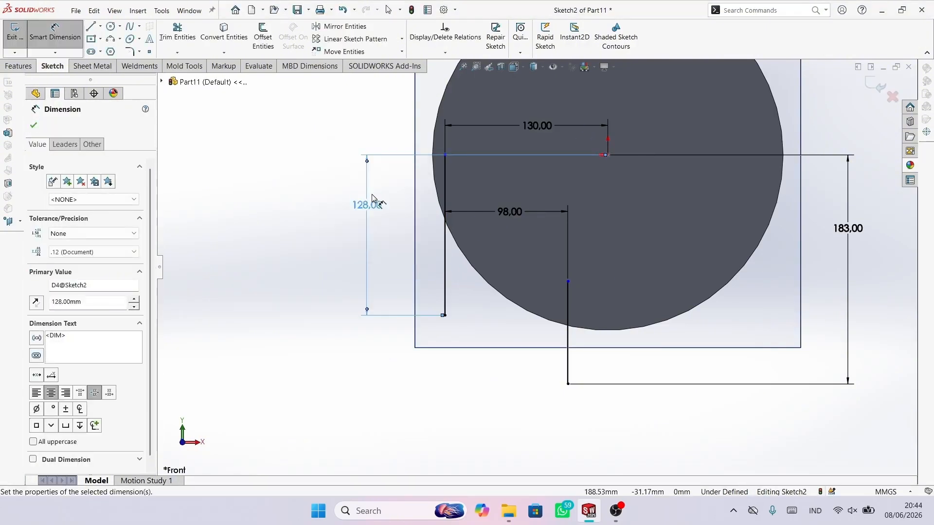
pyautogui.scroll(4, 458, 367)
pyautogui.scroll(-3, 478, 322)
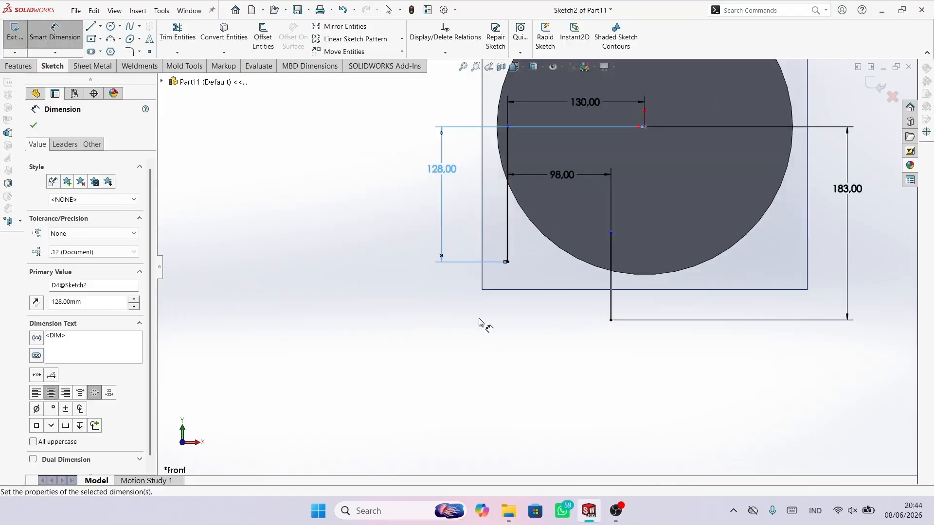
pyautogui.click(33, 125)
# Step: Sketch a slanted line about 197 mm long from the second vertical line's lower end, running outward and down away from the cylinder
pyautogui.scroll(-1, 562, 333)
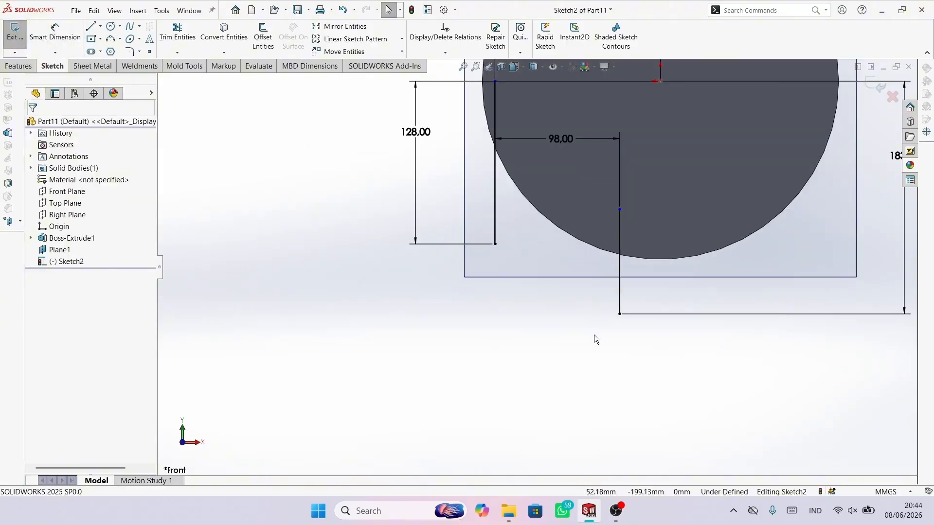
pyautogui.scroll(1, 623, 345)
pyautogui.press('l')
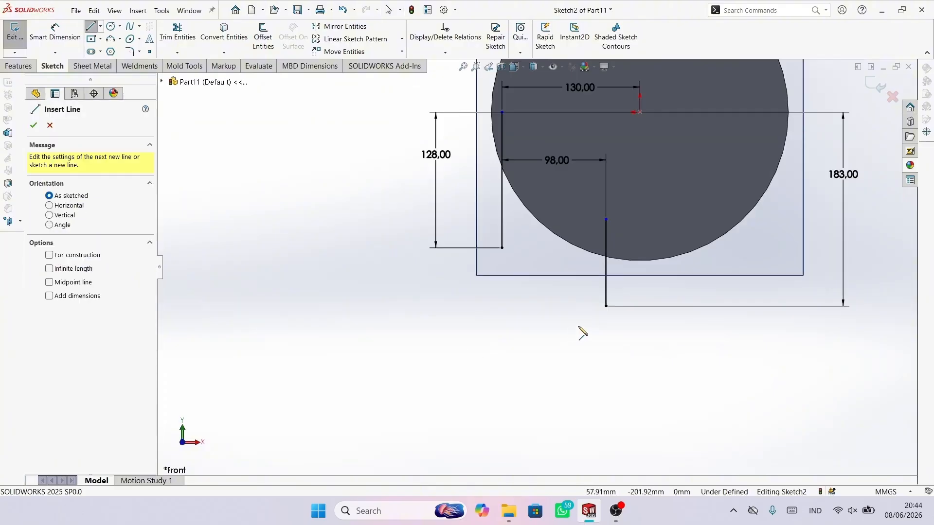
pyautogui.click(606, 307)
pyautogui.click(429, 415)
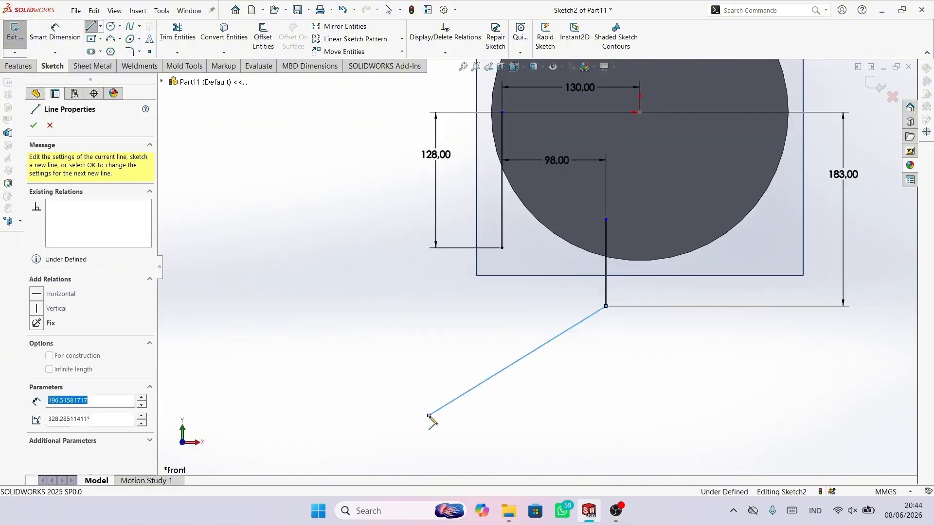
pyautogui.rightClick(567, 396)
pyautogui.click(603, 401)
# Step: Dimension the angle between the slanted line and the downward extension of the second vertical line as 60°
pyautogui.scroll(-2, 600, 394)
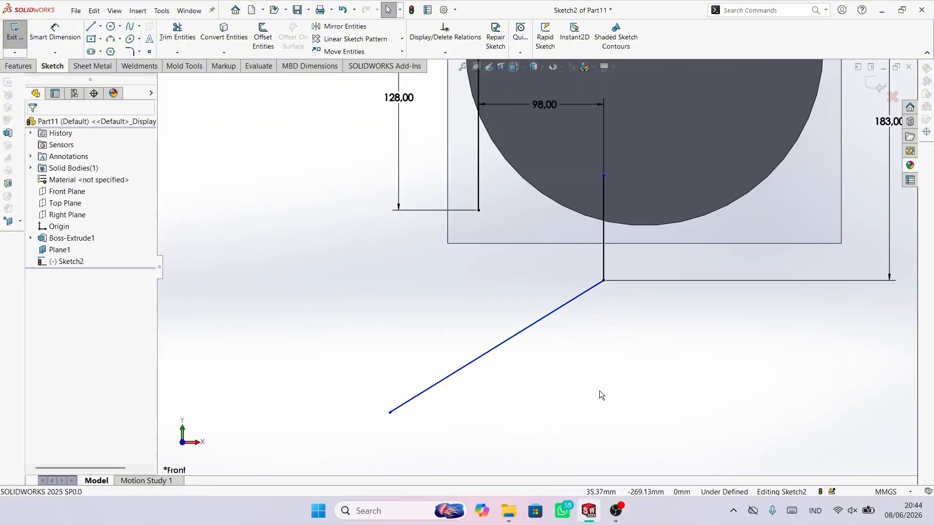
pyautogui.moveTo(592, 380); pyautogui.dragTo(605, 316, button='right')
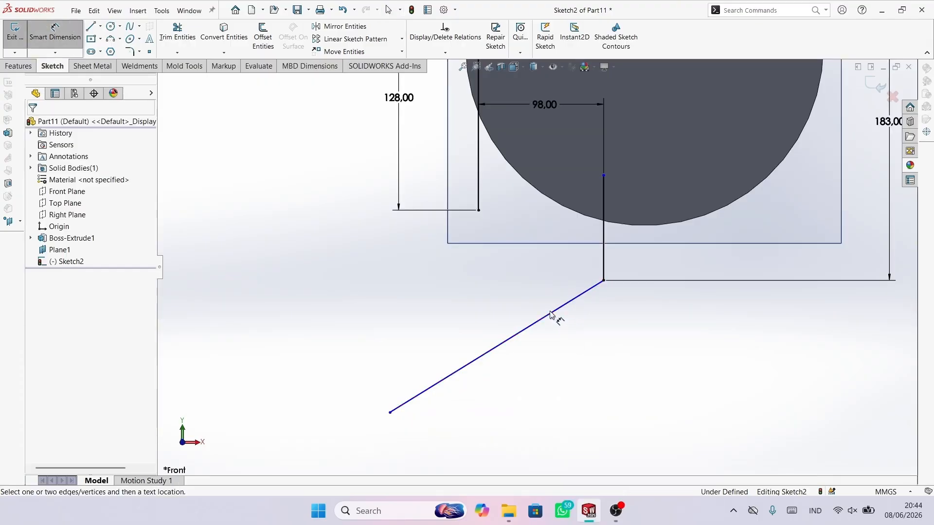
pyautogui.click(578, 303)
pyautogui.click(603, 252)
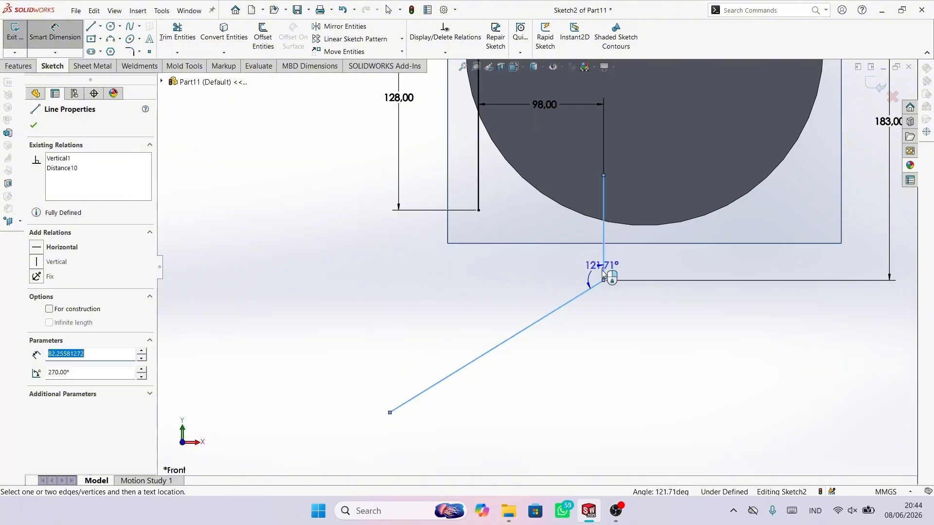
pyautogui.click(611, 342)
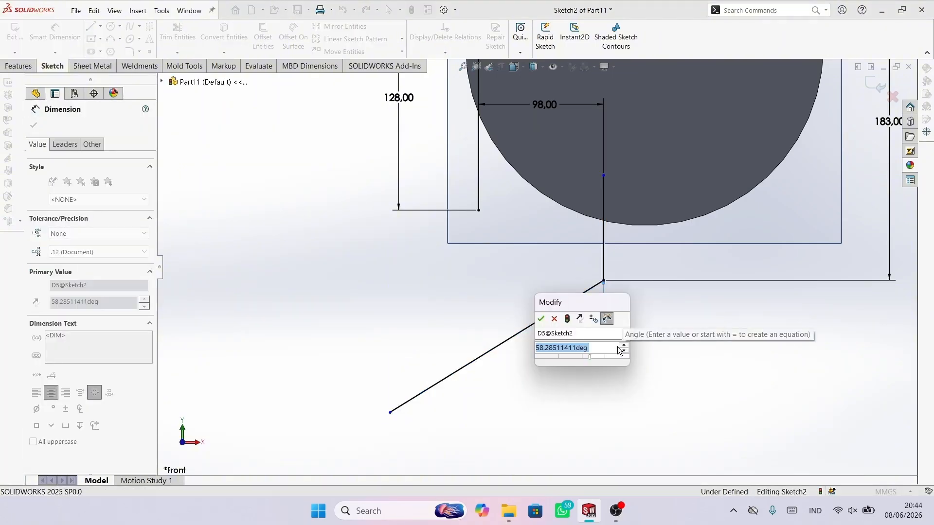
pyautogui.write('60')
pyautogui.press('Return')
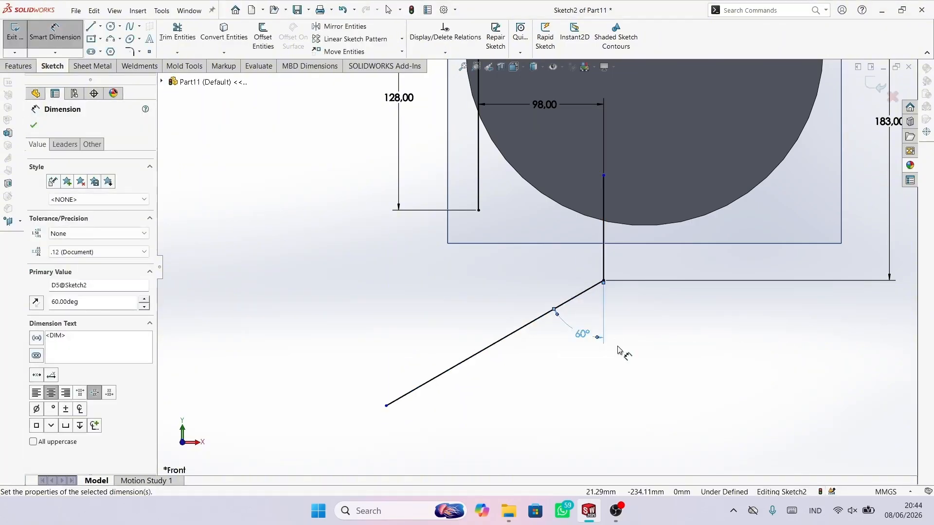
# Step: Dimension the slanted line's length as 300 mm
pyautogui.click(520, 329)
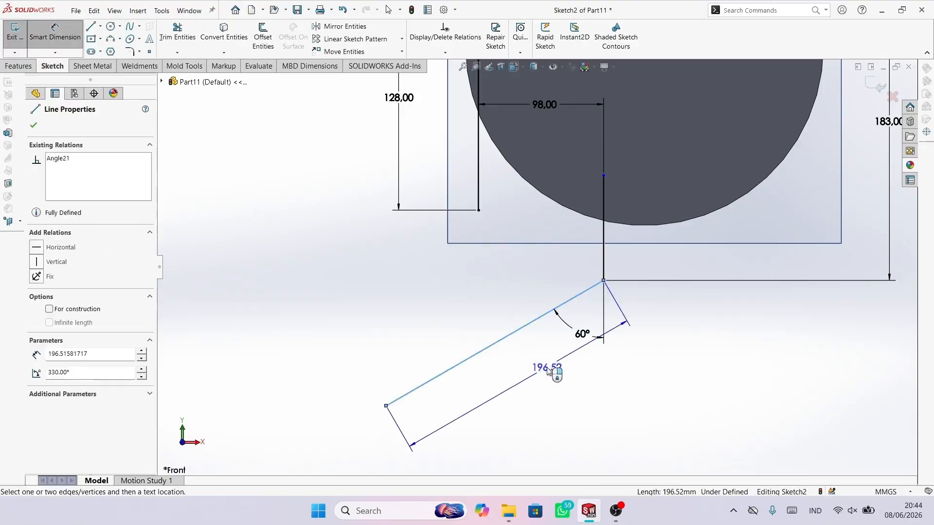
pyautogui.click(555, 379)
pyautogui.write('300')
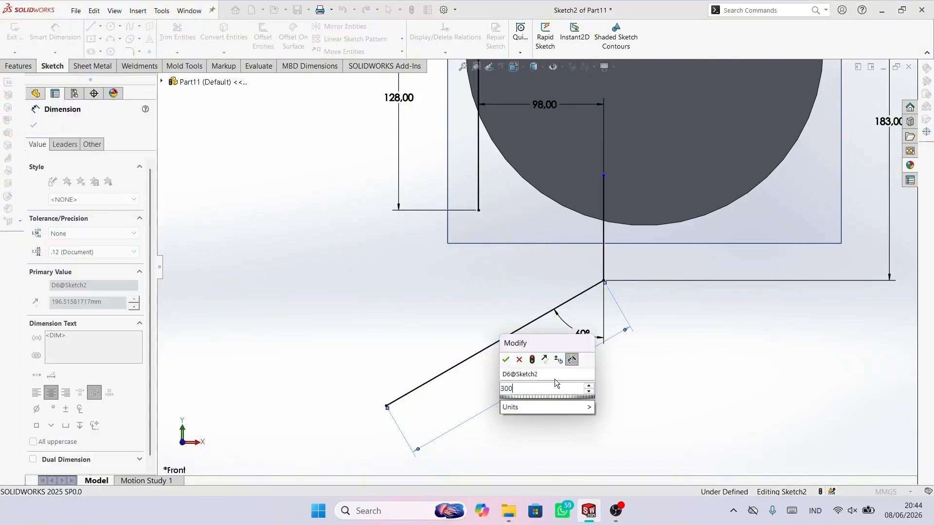
pyautogui.press('Return')
# Step: Sketch a second slanted line about 156 mm long from the first vertical line's lower end, roughly parallel to the 300 mm line
pyautogui.press('f')
pyautogui.scroll(-3, 467, 336)
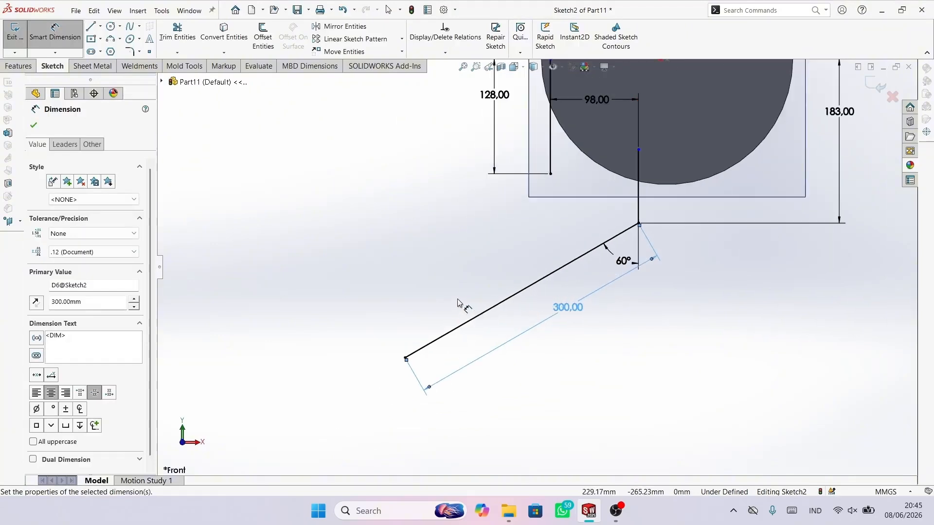
pyautogui.scroll(-1, 474, 251)
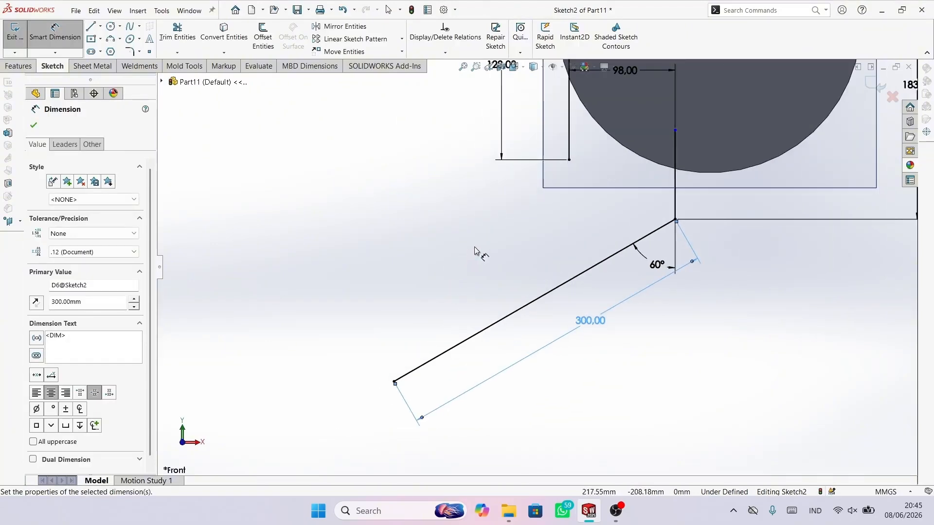
pyautogui.press('l')
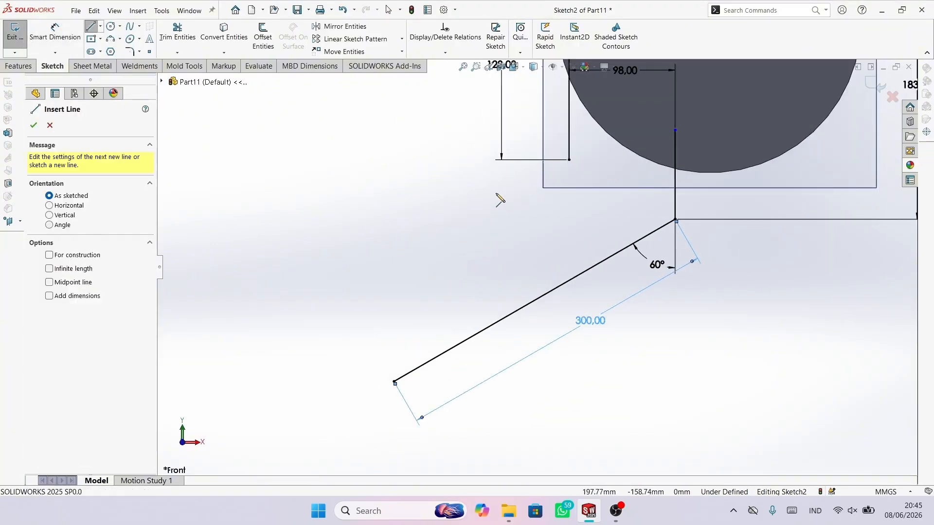
pyautogui.click(570, 160)
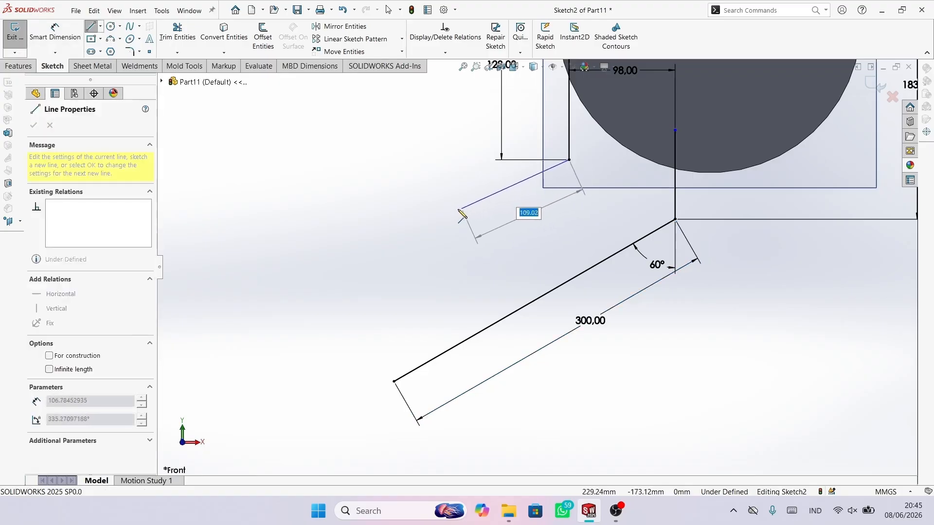
pyautogui.click(421, 243)
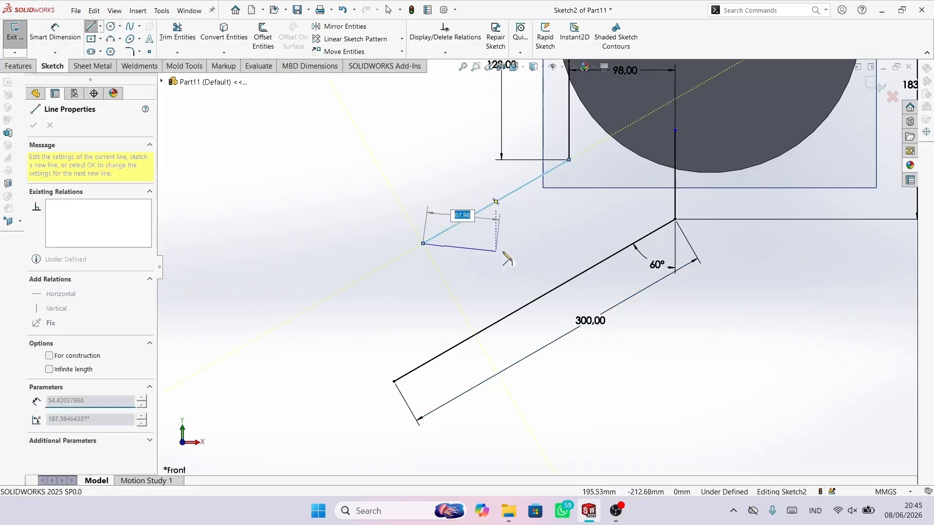
pyautogui.rightClick(505, 252)
pyautogui.click(522, 258)
# Step: Dimension the angle between the second slanted line and the first vertical line as 120°
pyautogui.scroll(2, 542, 249)
pyautogui.press('d')
pyautogui.scroll(-3, 538, 173)
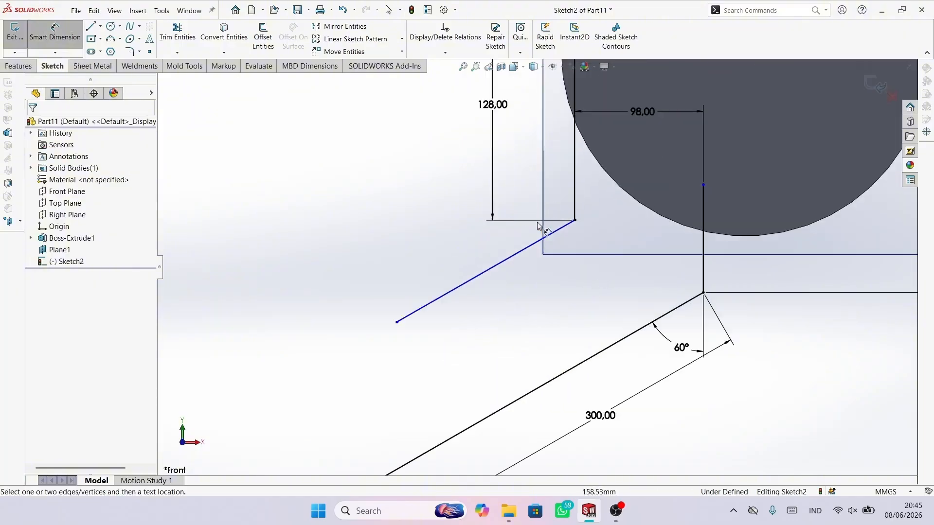
pyautogui.click(525, 250)
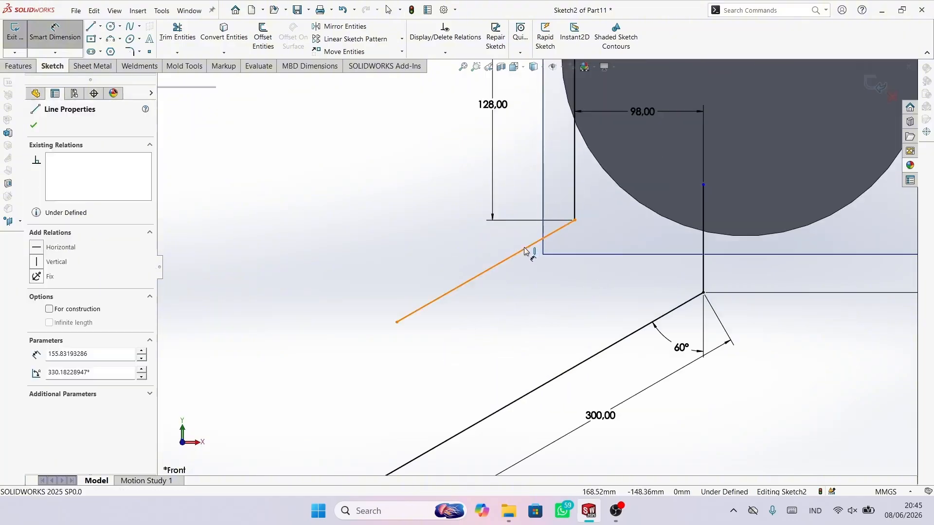
pyautogui.click(573, 185)
pyautogui.click(569, 209)
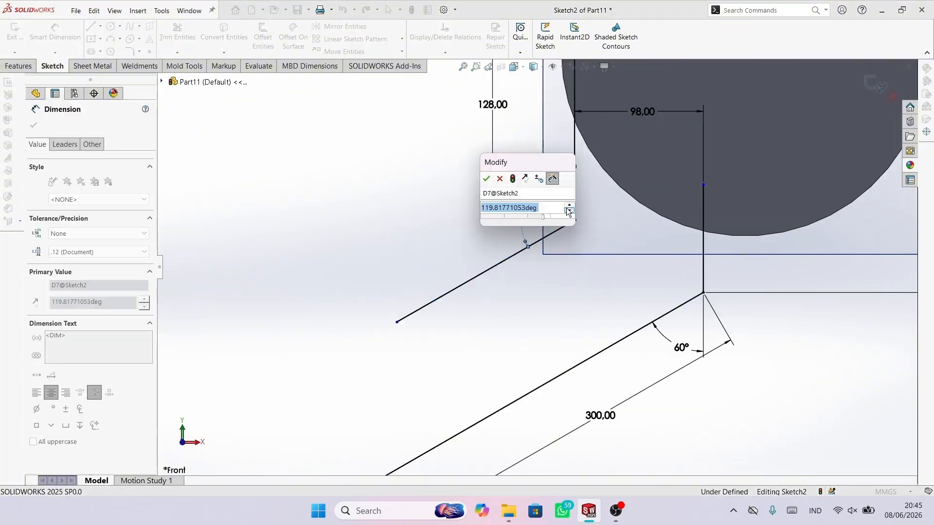
pyautogui.write('120')
pyautogui.press('Return')
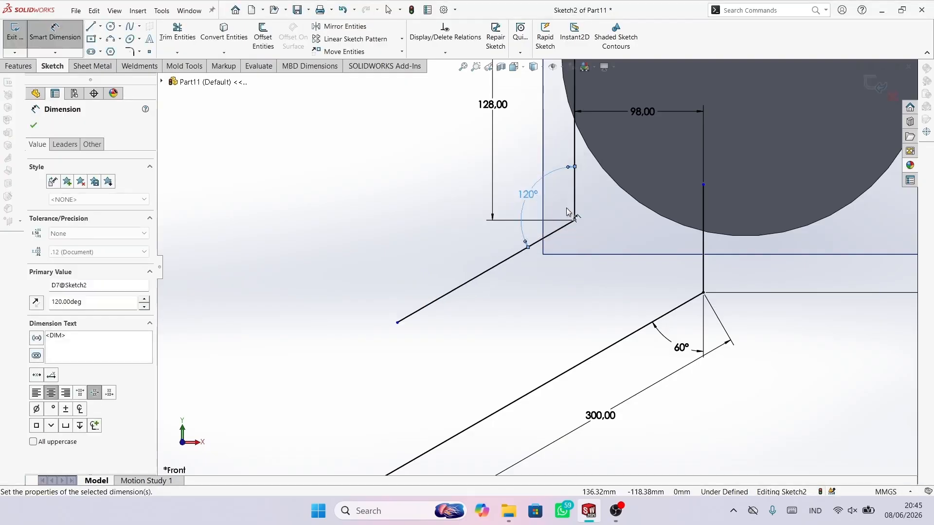
# Step: Dimension the second slanted line's length as 150 mm
pyautogui.scroll(3, 469, 343)
pyautogui.scroll(-2, 469, 342)
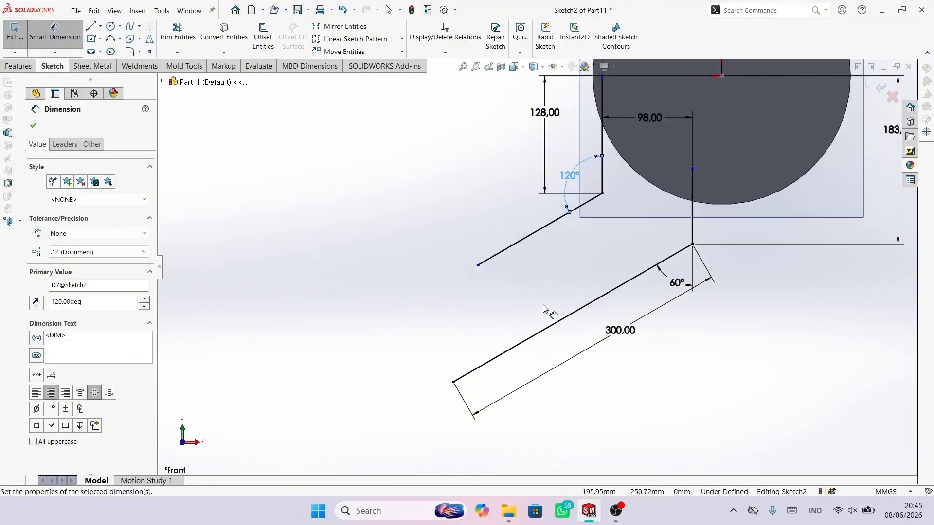
pyautogui.click(546, 227)
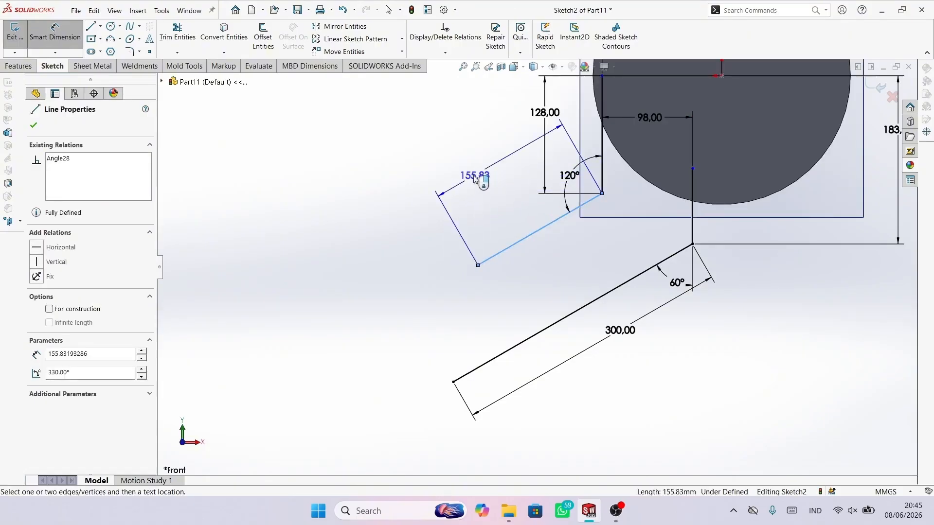
pyautogui.click(468, 179)
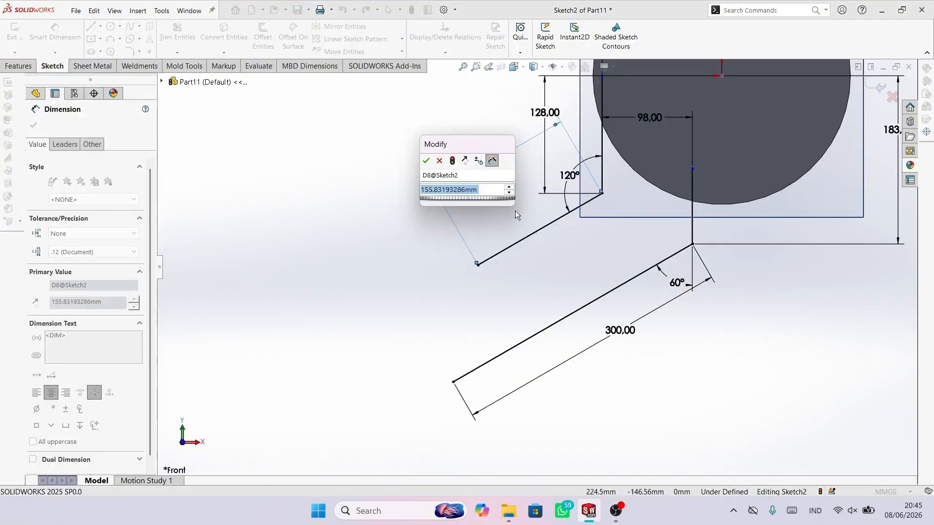
pyautogui.write('150')
pyautogui.press('Return')
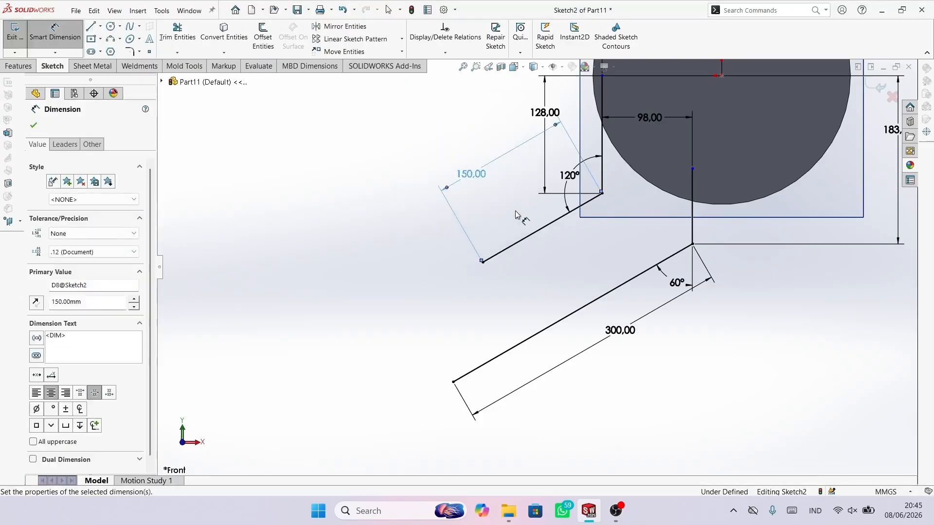
# Step: Close the outer end of the chute profile with a line joining the free ends of the 300 mm and 150 mm lines
pyautogui.scroll(-2, 481, 297)
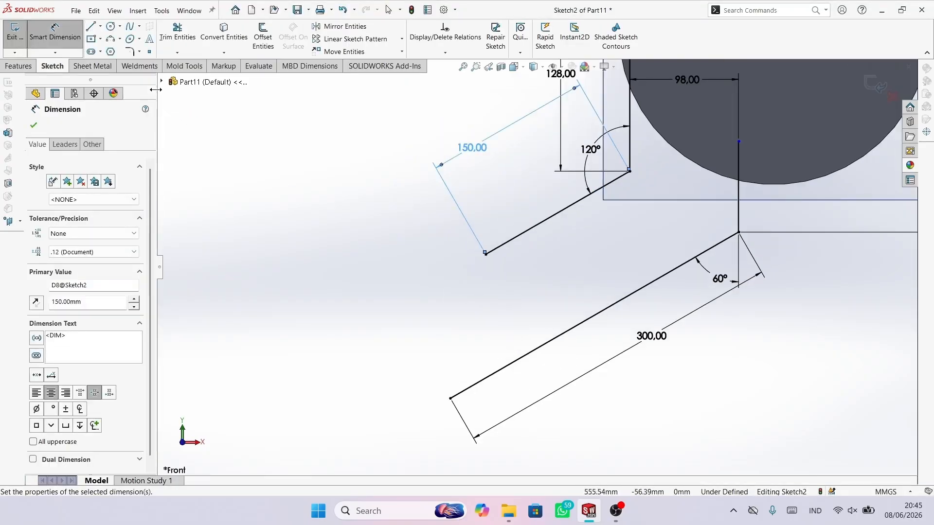
pyautogui.click(91, 27)
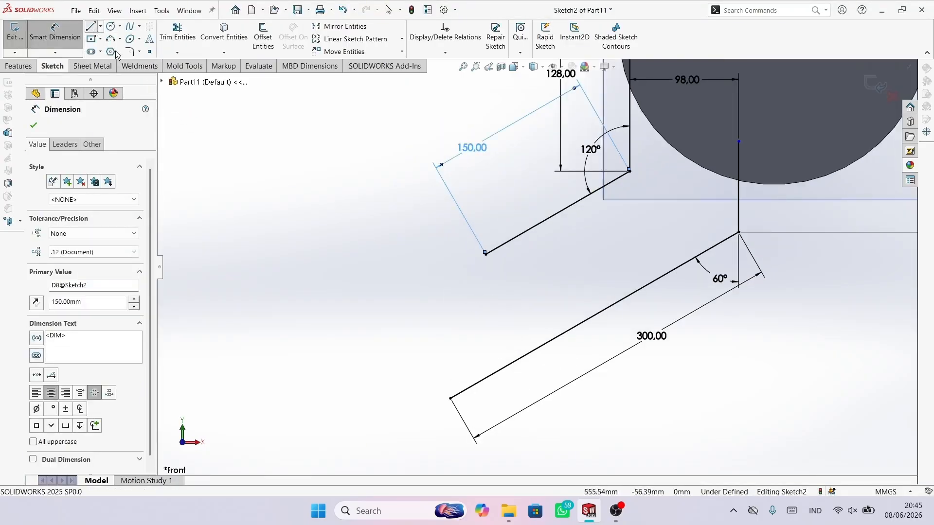
pyautogui.click(451, 399)
pyautogui.click(485, 254)
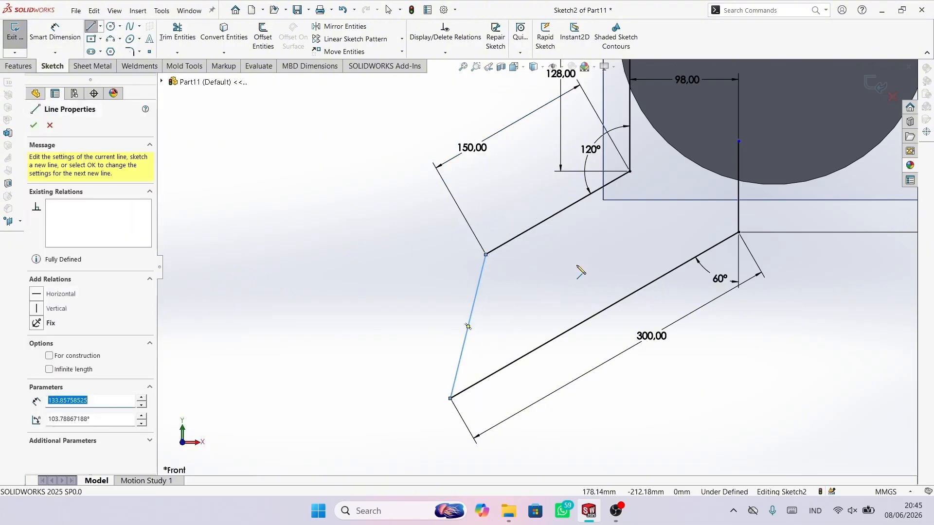
pyautogui.rightClick(580, 270)
pyautogui.click(608, 272)
# Step: Convert the cylinder's circular edge into the sketch
pyautogui.scroll(4, 739, 287)
pyautogui.scroll(-3, 685, 259)
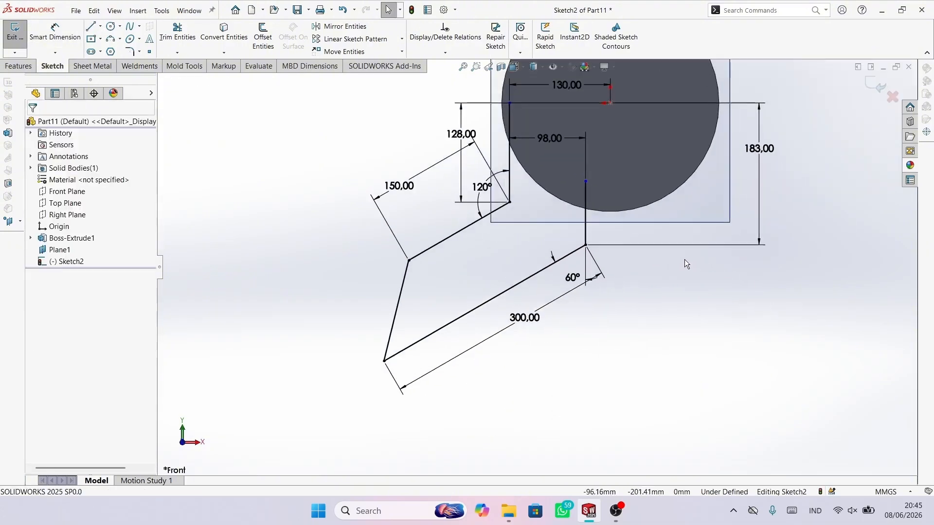
pyautogui.scroll(1, 678, 259)
pyautogui.scroll(-1, 642, 203)
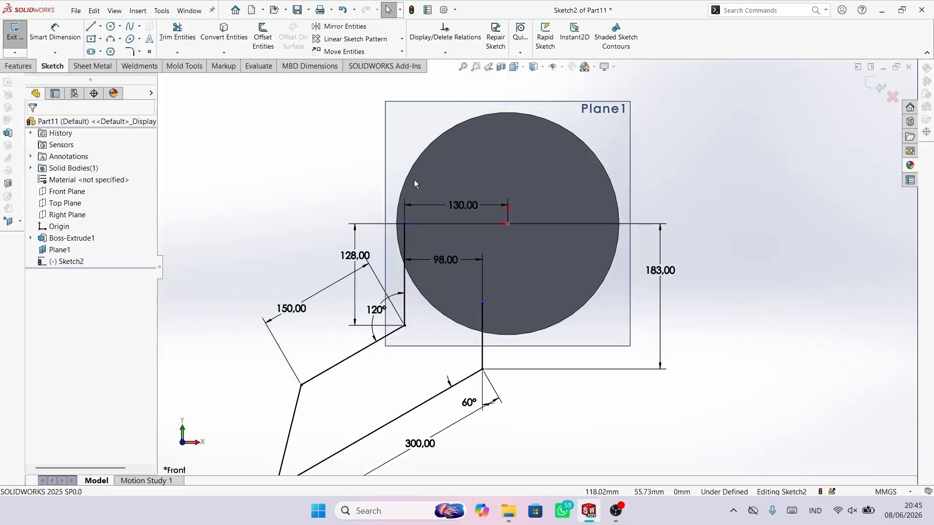
pyautogui.click(230, 33)
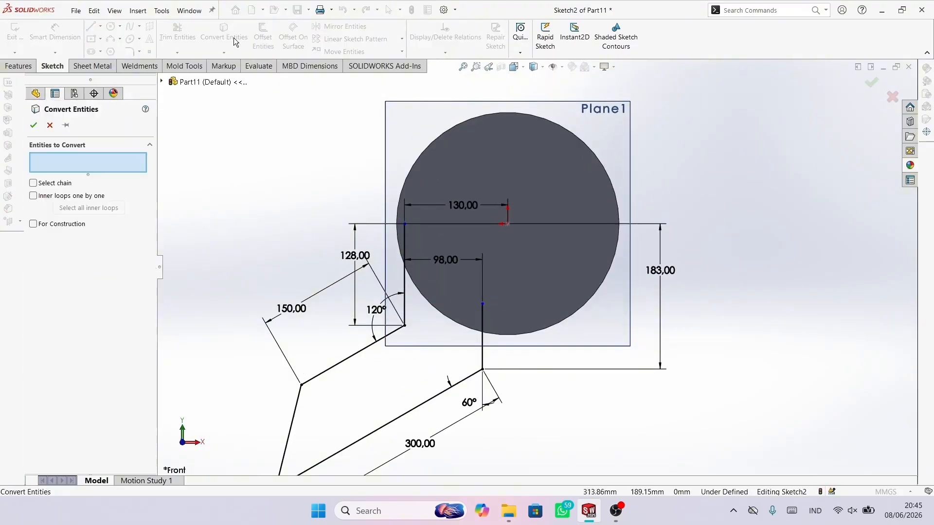
pyautogui.scroll(-2, 388, 152)
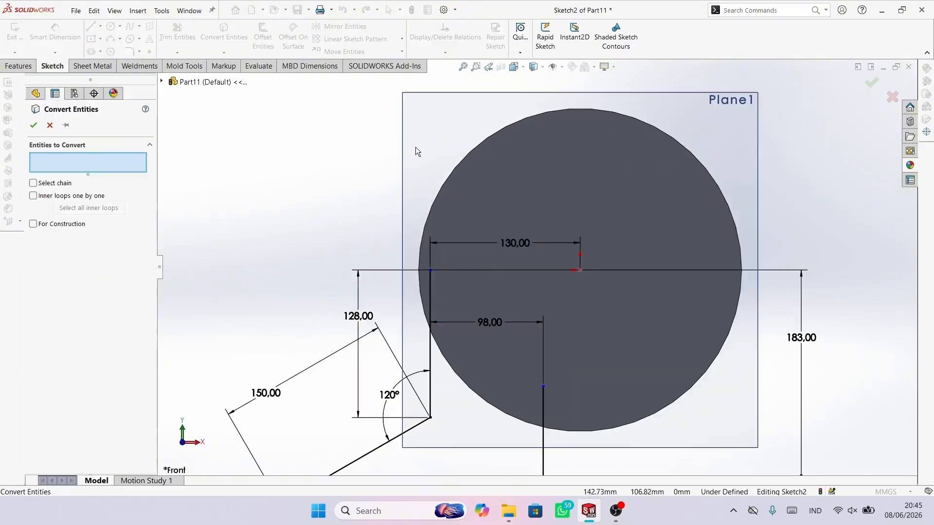
pyautogui.click(477, 149)
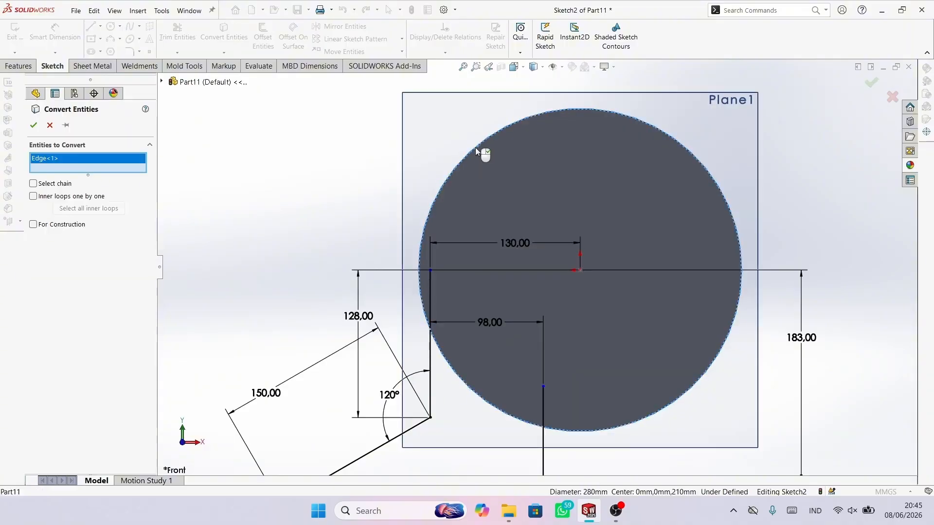
pyautogui.click(33, 126)
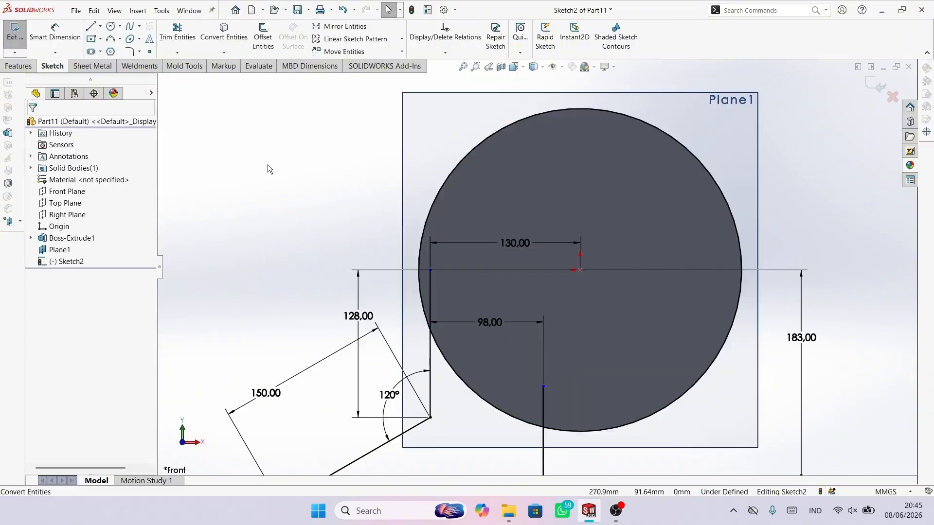
# Step: Trim the converted circle to the lower arc between the two vertical lines, and cut off the vertical lines' ends inside the circle
pyautogui.click(177, 31)
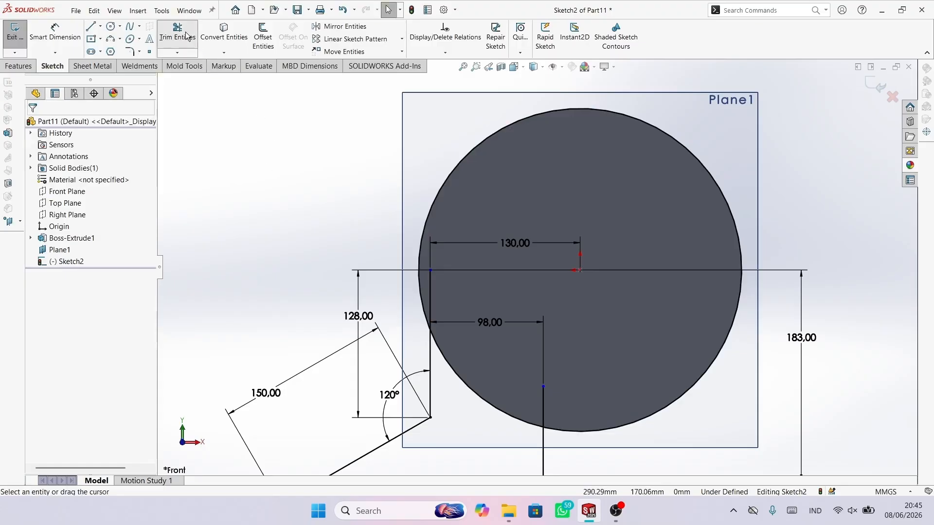
pyautogui.scroll(3, 536, 268)
pyautogui.scroll(-5, 460, 211)
pyautogui.scroll(3, 643, 294)
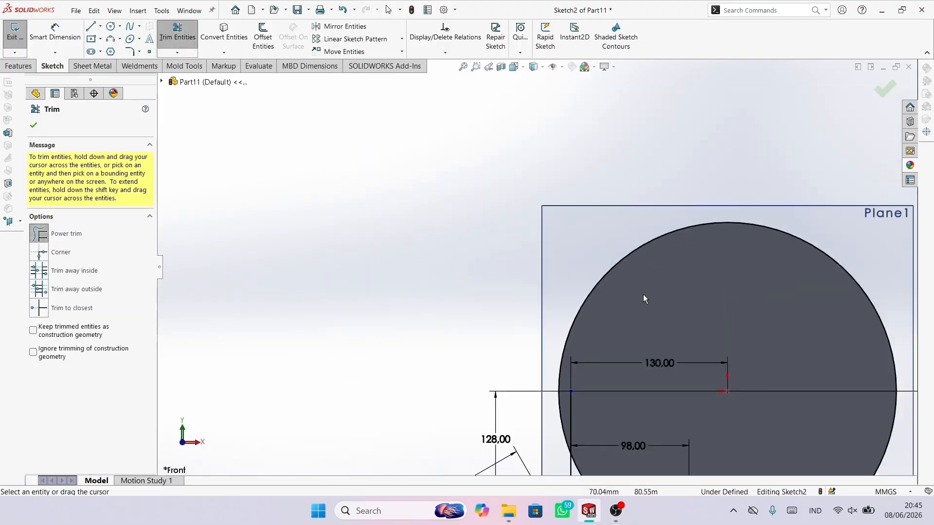
pyautogui.scroll(-2, 506, 194)
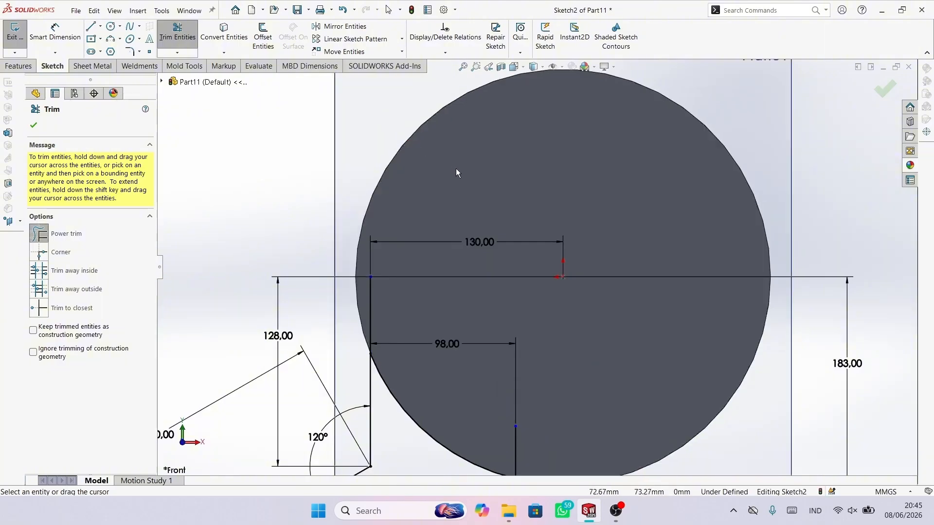
pyautogui.scroll(-2, 414, 324)
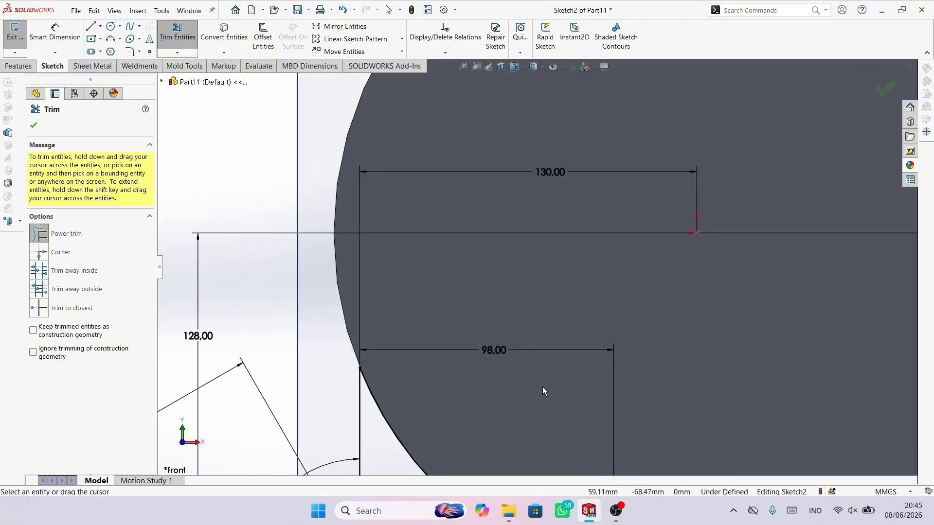
pyautogui.scroll(2, 542, 387)
pyautogui.moveTo(550, 331); pyautogui.dragTo(536, 325)
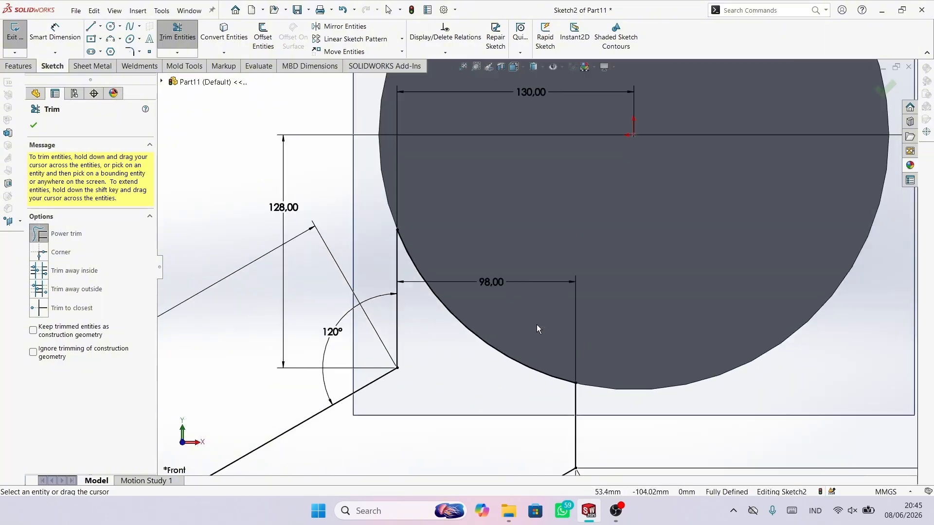
pyautogui.scroll(2, 615, 366)
pyautogui.scroll(2, 551, 347)
pyautogui.moveTo(551, 351)
pyautogui.mouseDown(button='middle')
pyautogui.moveTo(433, 334)
pyautogui.moveTo(470, 330)
pyautogui.moveTo(437, 327)
pyautogui.moveTo(396, 355)
pyautogui.moveTo(382, 351)
pyautogui.mouseUp(button='middle')
pyautogui.click(34, 125)
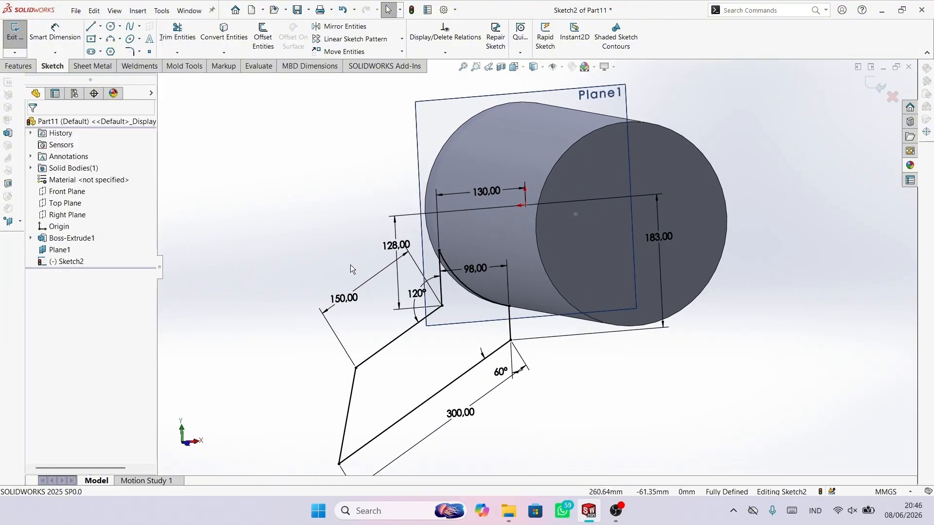
# Step: Set up a boss extrusion of the closed chute profile with a depth of 125 mm
pyautogui.scroll(2, 510, 316)
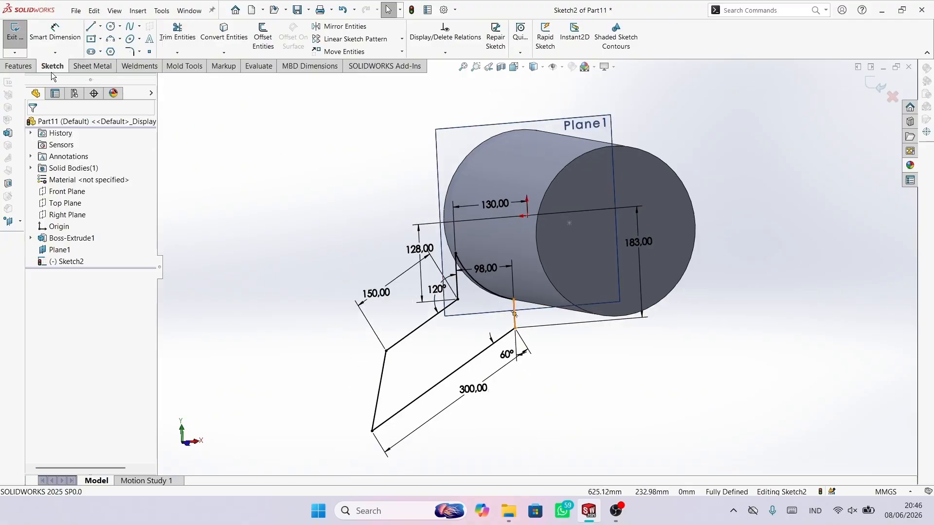
pyautogui.click(19, 66)
pyautogui.click(19, 36)
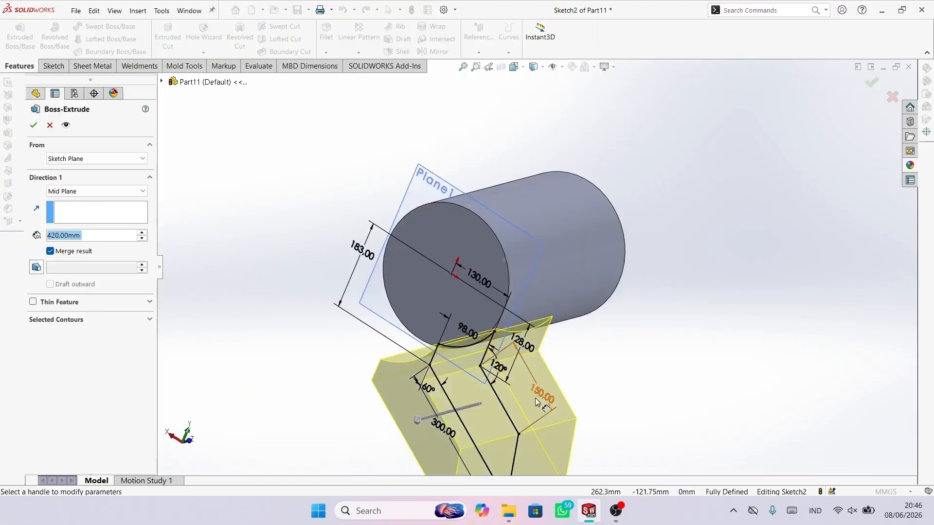
pyautogui.moveTo(510, 388); pyautogui.dragTo(452, 387, button='middle')
pyautogui.moveTo(117, 241); pyautogui.dragTo(0, 221)
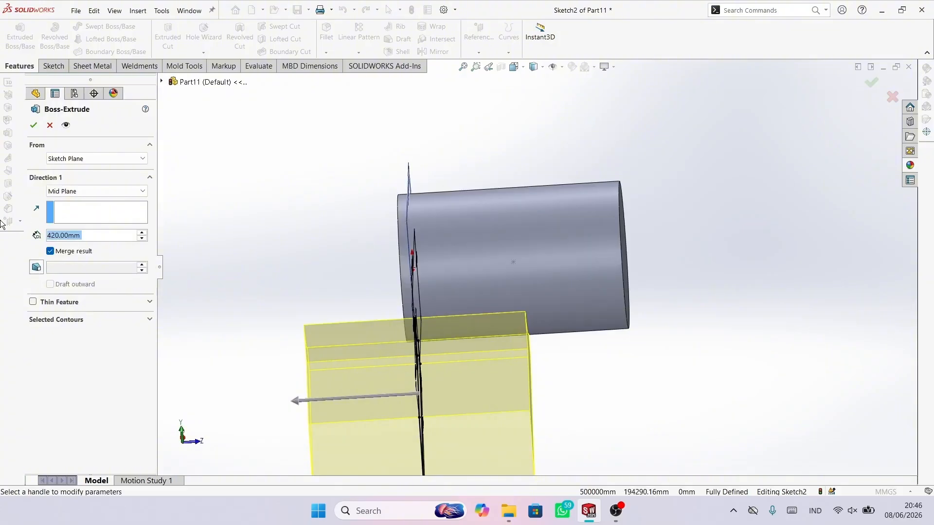
pyautogui.write('1255')
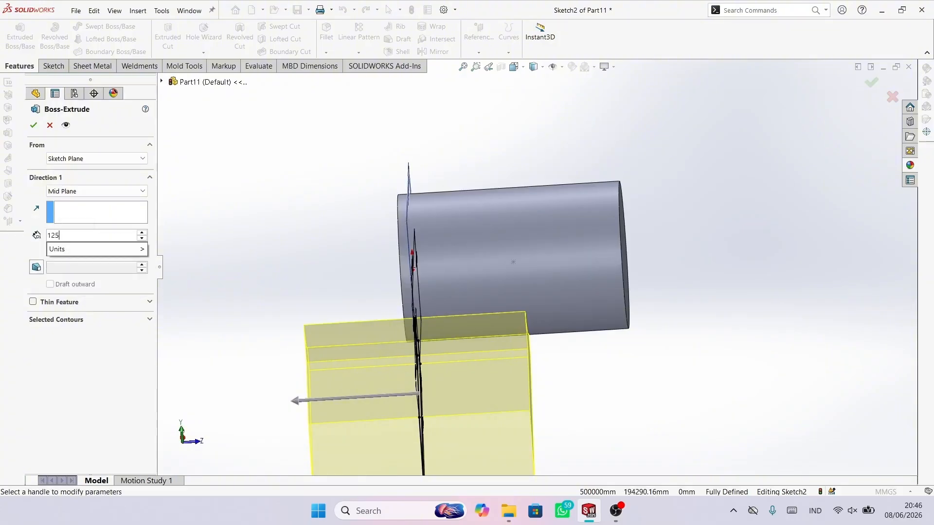
pyautogui.press('Return')
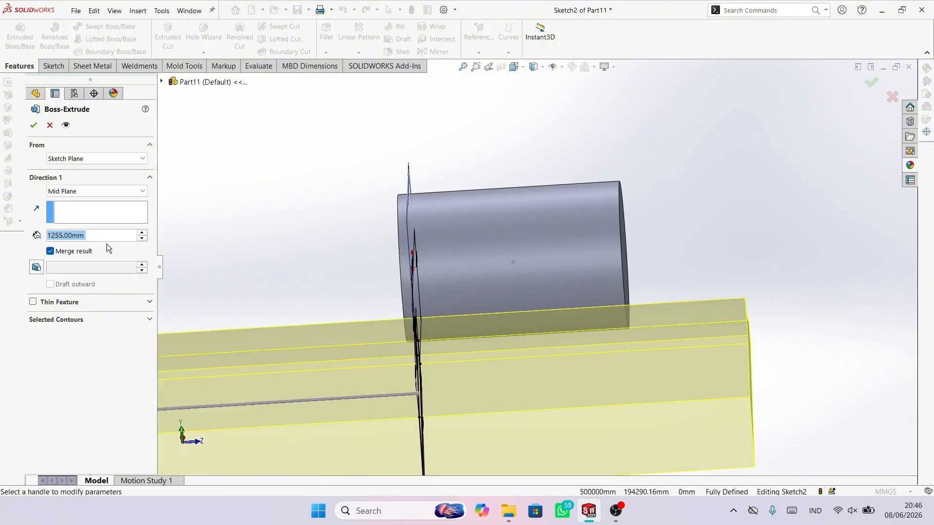
pyautogui.write('125')
pyautogui.press('Return')
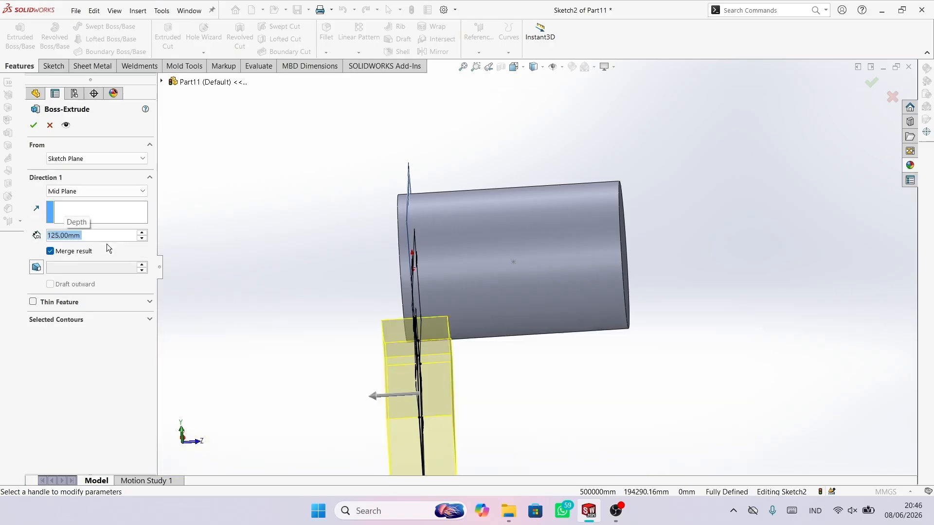
# Step: Make the extrusion Blind, reverse its direction so it runs along the cylinder's body, and create it
pyautogui.click(107, 190)
pyautogui.click(86, 200)
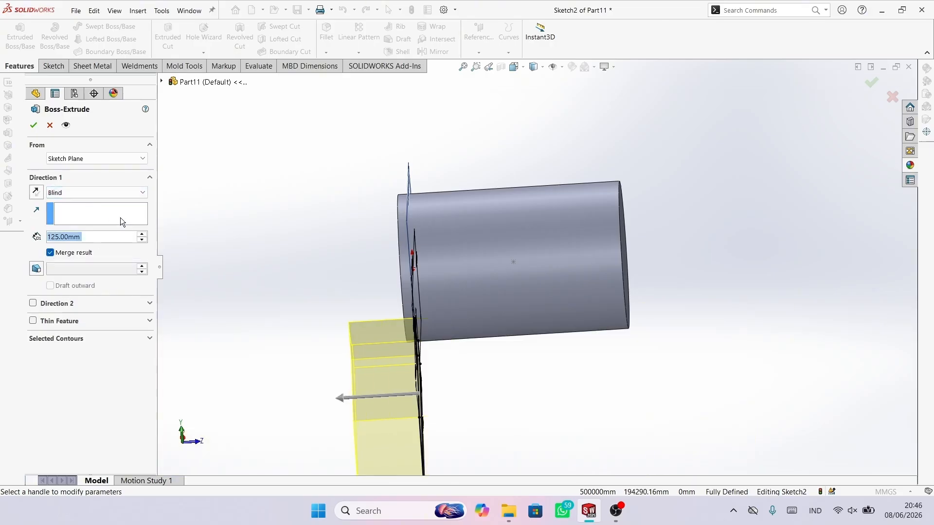
pyautogui.click(87, 189)
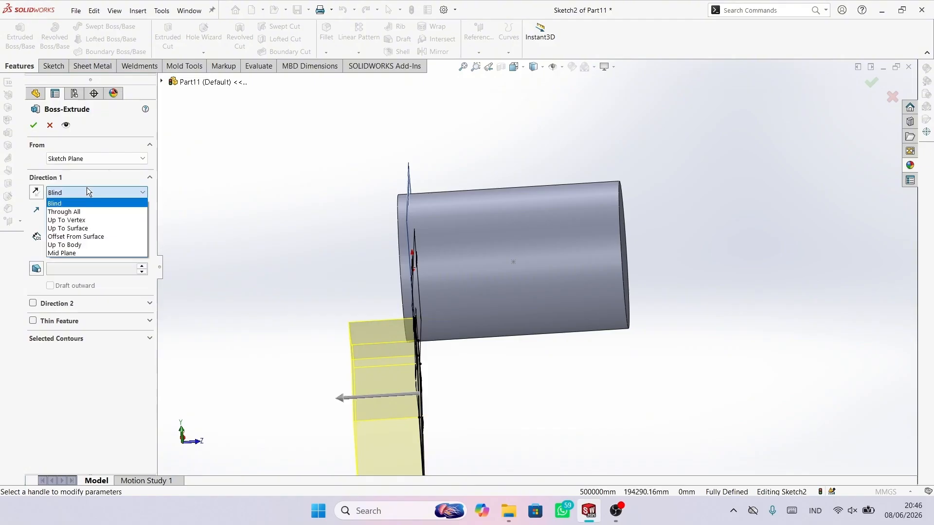
pyautogui.click(84, 201)
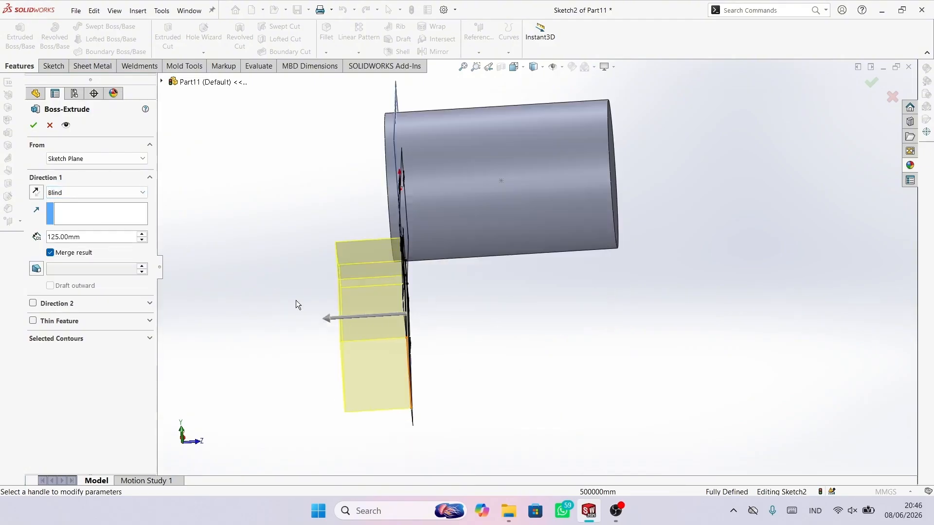
pyautogui.click(36, 192)
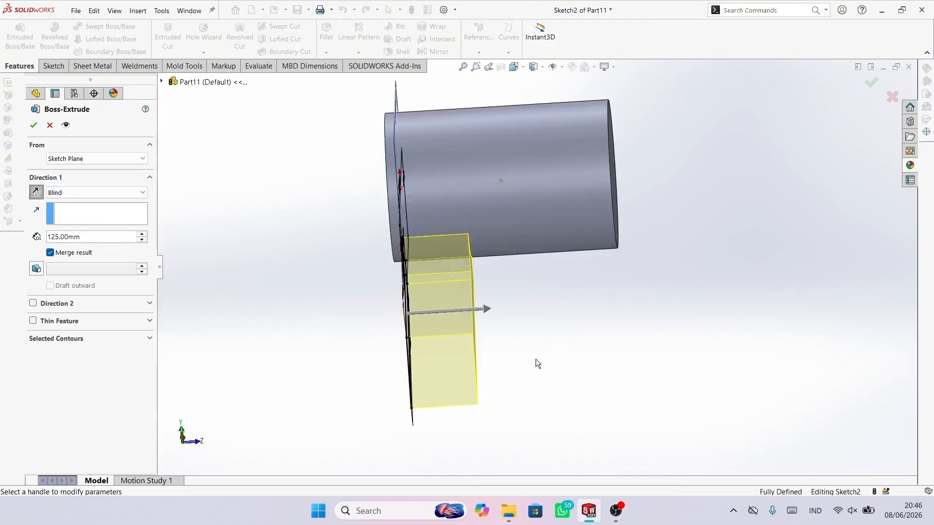
pyautogui.moveTo(535, 359); pyautogui.dragTo(493, 358, button='middle')
pyautogui.scroll(-2, 486, 348)
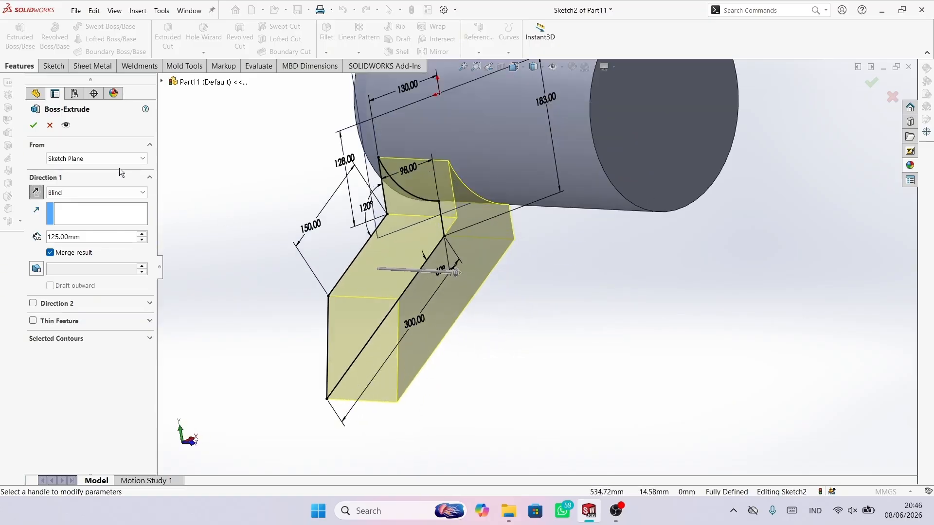
pyautogui.click(41, 128)
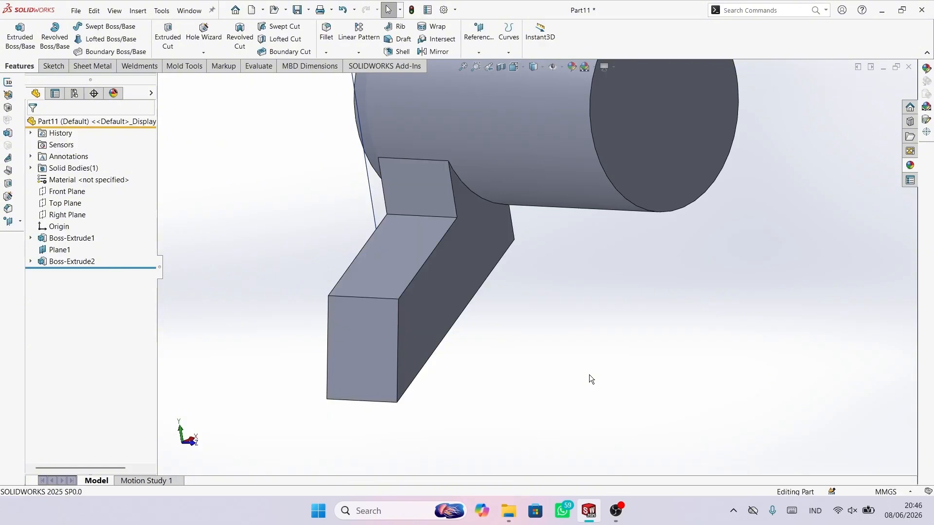
# Step: Start a sketch on the cylinder's flat end face away from Plane1
pyautogui.scroll(4, 641, 248)
pyautogui.scroll(-3, 638, 236)
pyautogui.scroll(3, 645, 235)
pyautogui.scroll(-2, 646, 238)
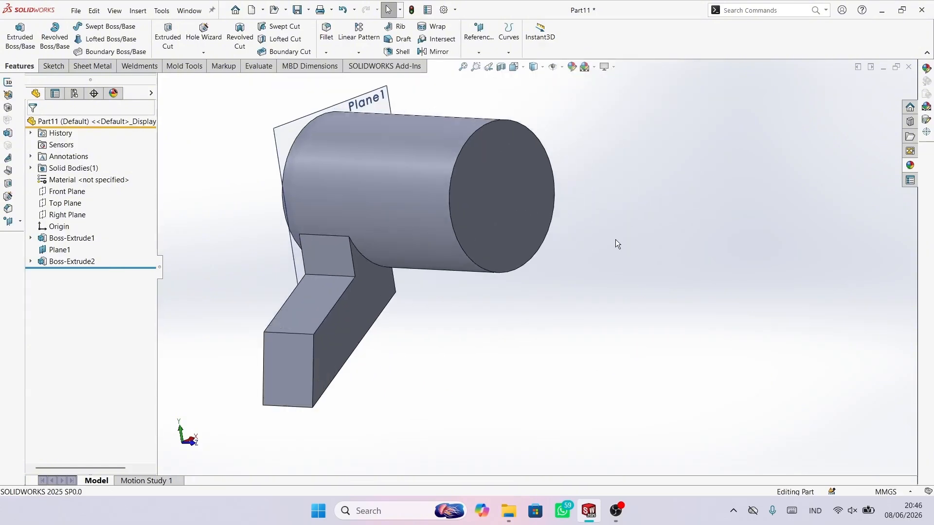
pyautogui.scroll(-1, 557, 179)
pyautogui.click(504, 158)
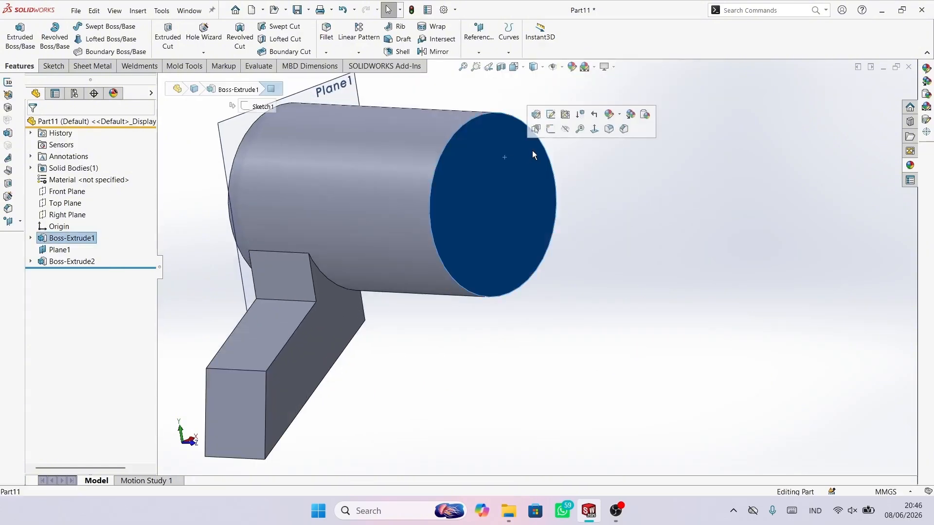
pyautogui.click(551, 128)
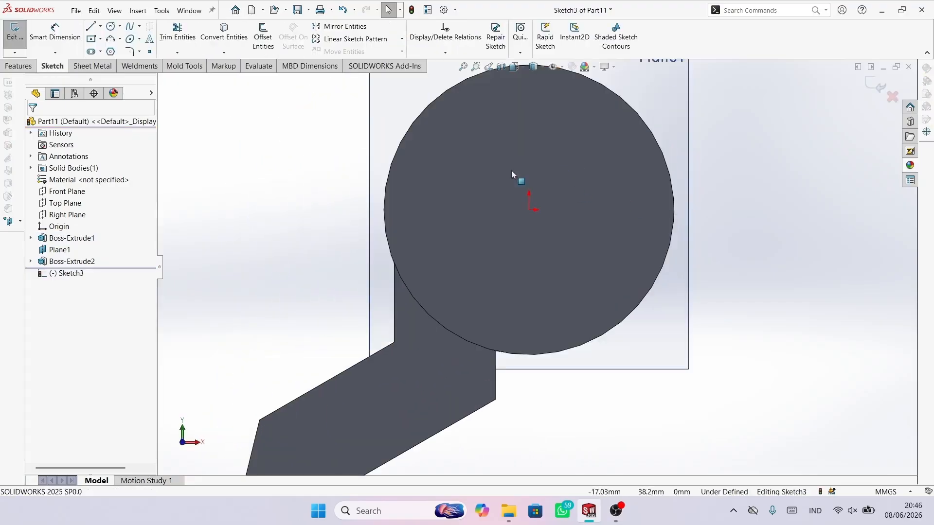
# Step: Offset the end face's circular edge 2 mm inward, with the offset dimension added
pyautogui.click(262, 35)
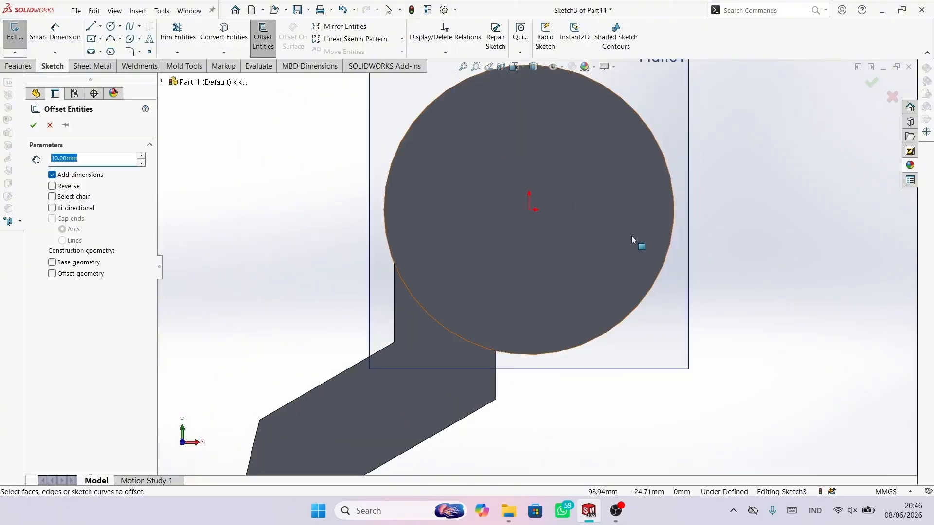
pyautogui.scroll(1, 584, 200)
pyautogui.scroll(-4, 511, 146)
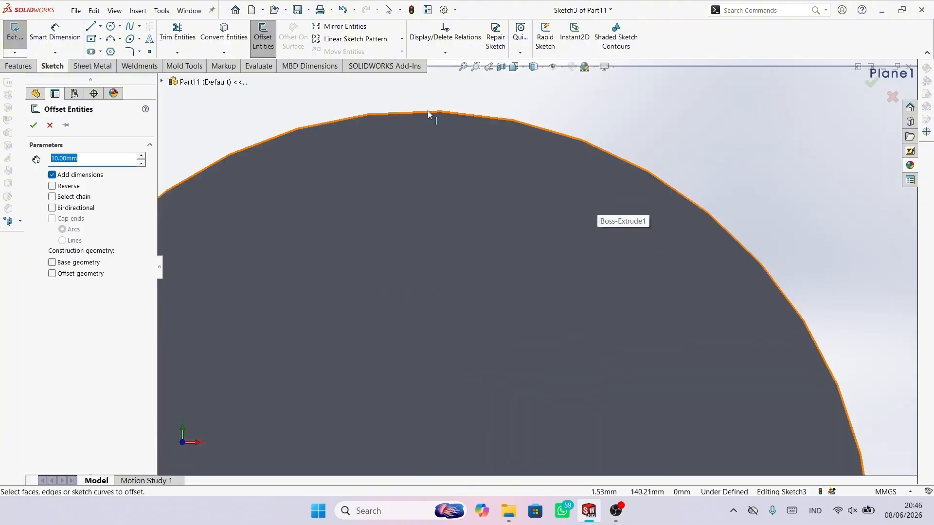
pyautogui.click(428, 110)
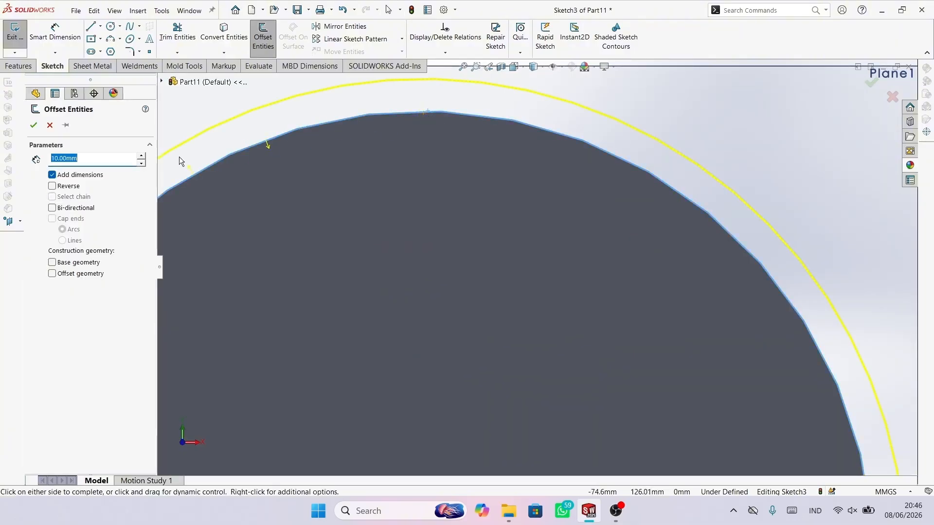
pyautogui.click(52, 186)
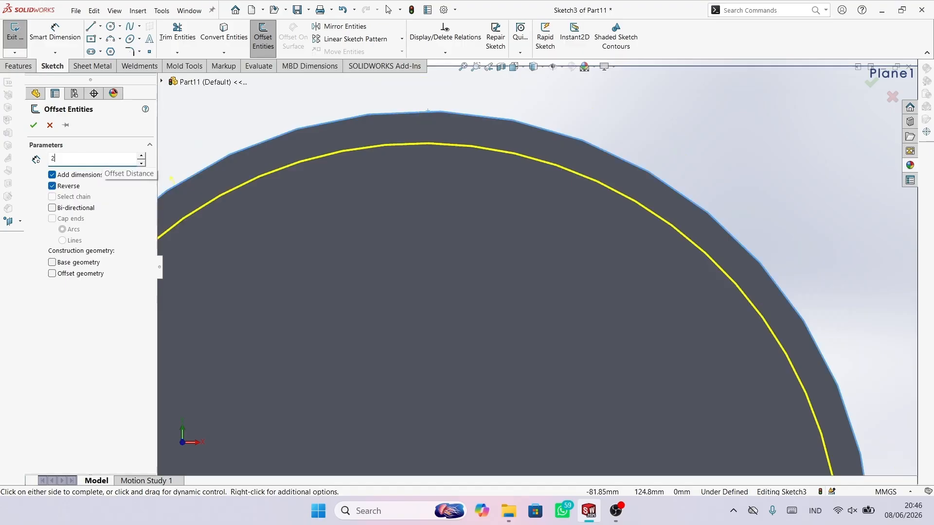
pyautogui.write('2')
pyautogui.press('Return')
pyautogui.click(31, 127)
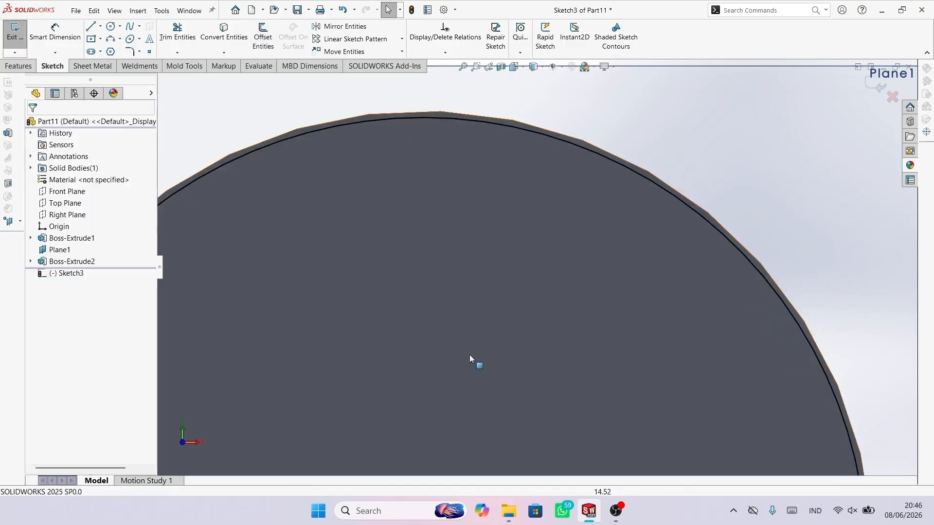
# Step: Sketch a horizontal line about 413 mm long across the whole circle, above its centre
pyautogui.scroll(5, 477, 363)
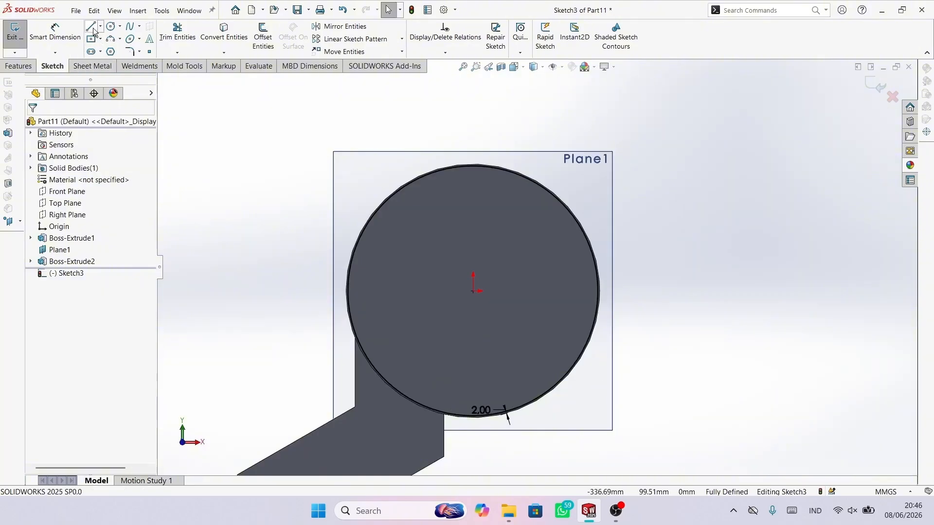
pyautogui.click(91, 27)
pyautogui.click(285, 252)
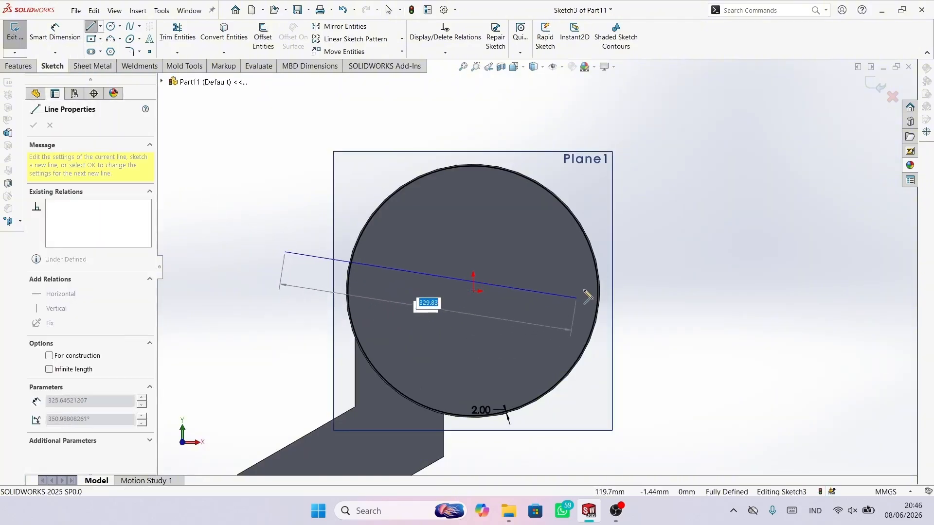
pyautogui.click(660, 251)
pyautogui.rightClick(714, 258)
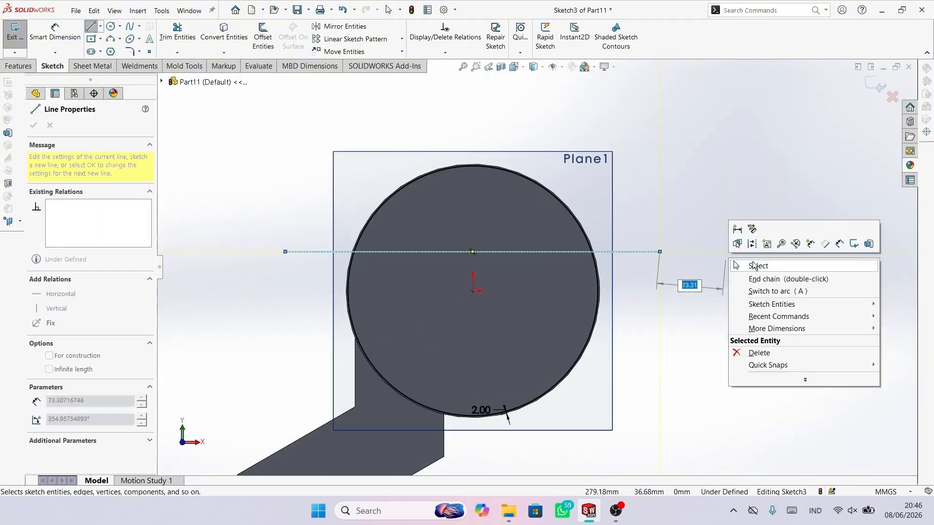
pyautogui.click(744, 241)
# Step: Dimension the horizontal line's distance from the origin as 62 mm
pyautogui.moveTo(639, 378); pyautogui.dragTo(627, 254, button='right')
pyautogui.scroll(-3, 531, 312)
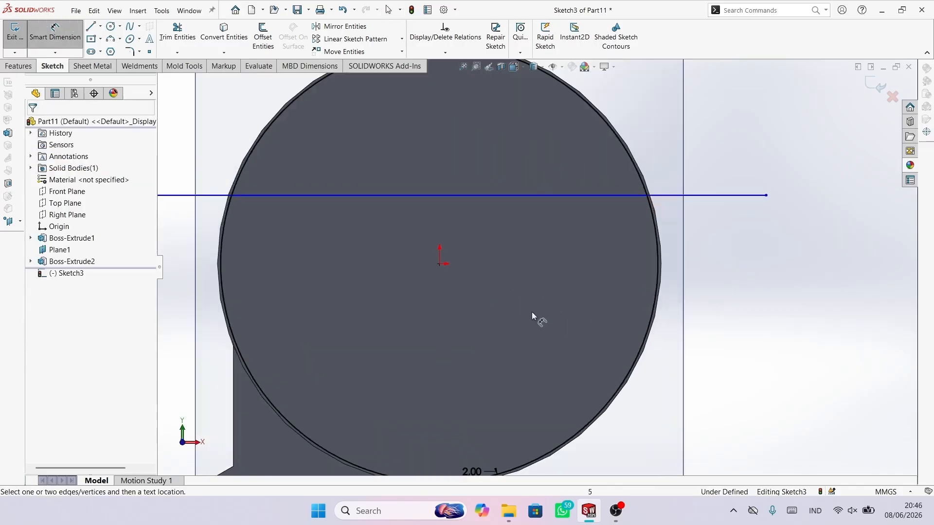
pyautogui.click(448, 197)
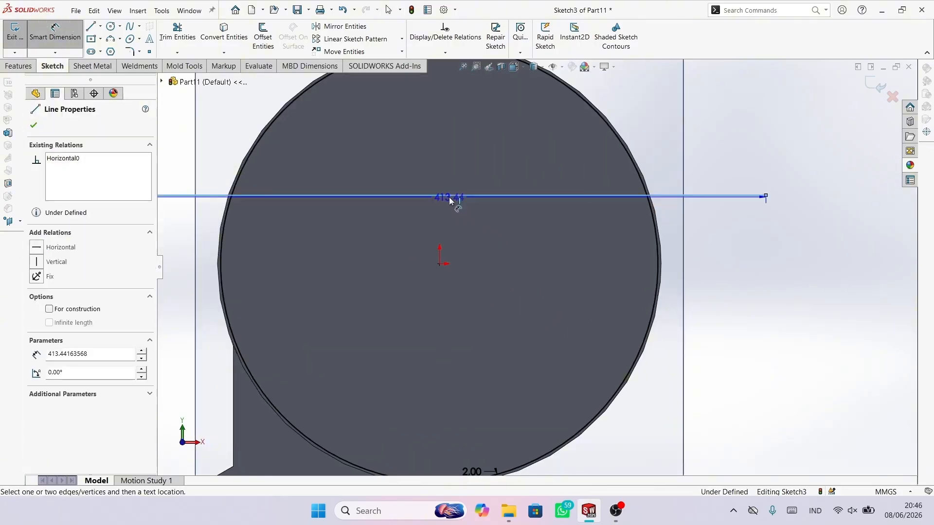
pyautogui.click(439, 265)
pyautogui.scroll(2, 691, 265)
pyautogui.click(768, 260)
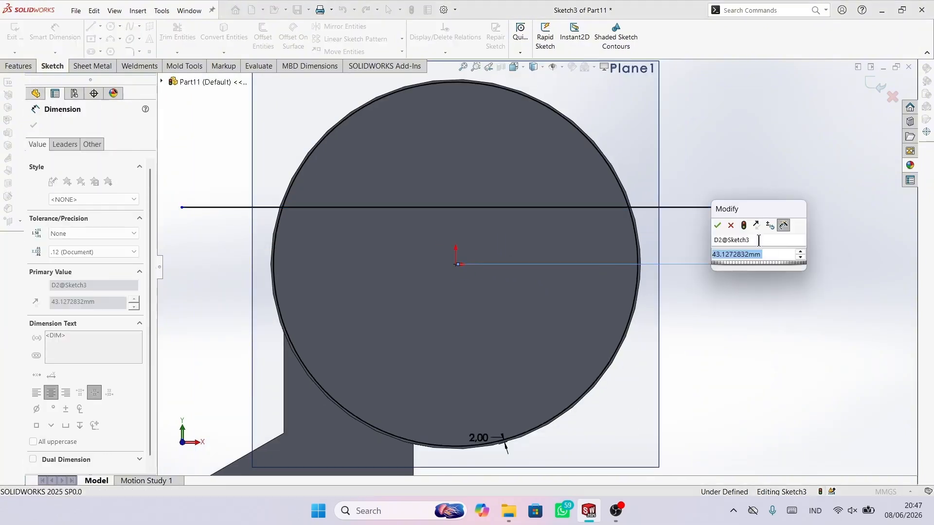
pyautogui.write('62')
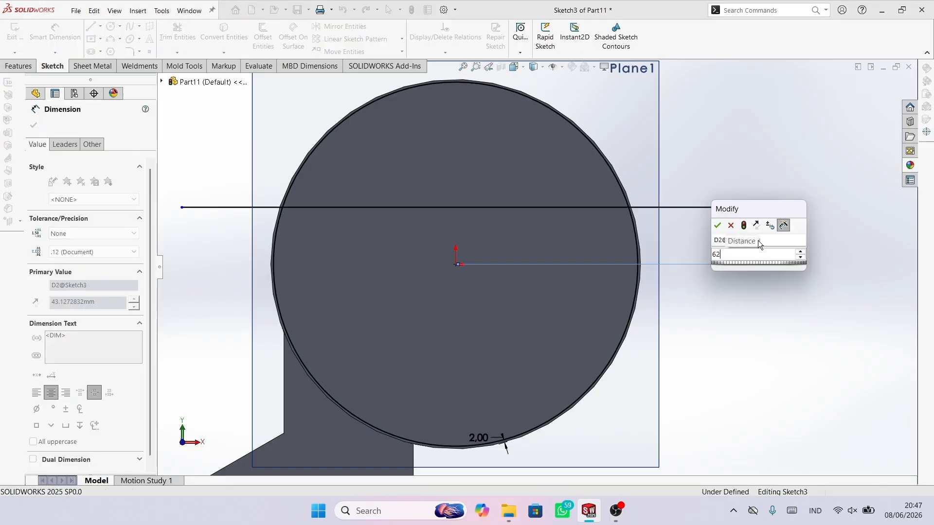
pyautogui.press('Return')
pyautogui.press('Escape')
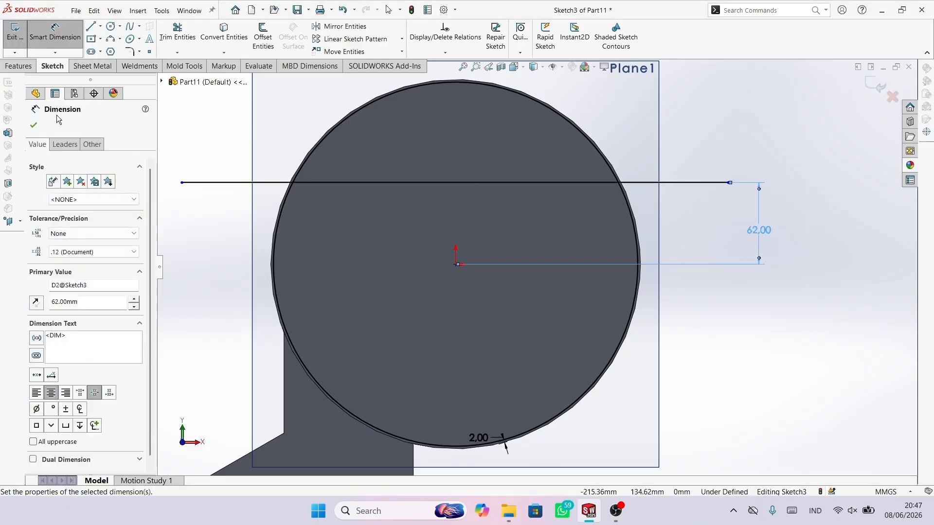
# Step: Power-trim the line's ends outside the offset circle and the circle's lower arc, leaving a closed segment above the line
pyautogui.click(182, 34)
pyautogui.moveTo(252, 135)
pyautogui.mouseDown()
pyautogui.moveTo(249, 202)
pyautogui.moveTo(295, 243)
pyautogui.mouseUp()
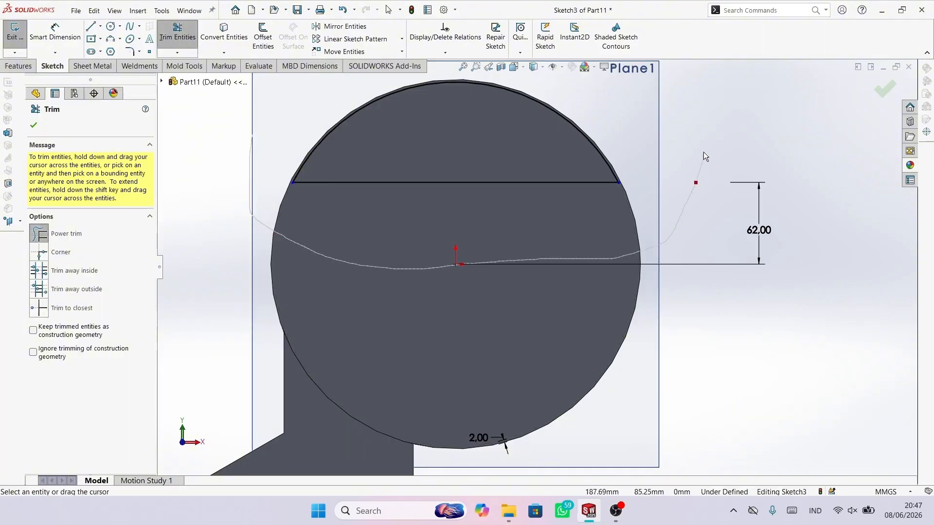
pyautogui.moveTo(703, 151); pyautogui.dragTo(705, 144)
pyautogui.moveTo(466, 161); pyautogui.dragTo(509, 206, button='middle')
pyautogui.scroll(-3, 435, 171)
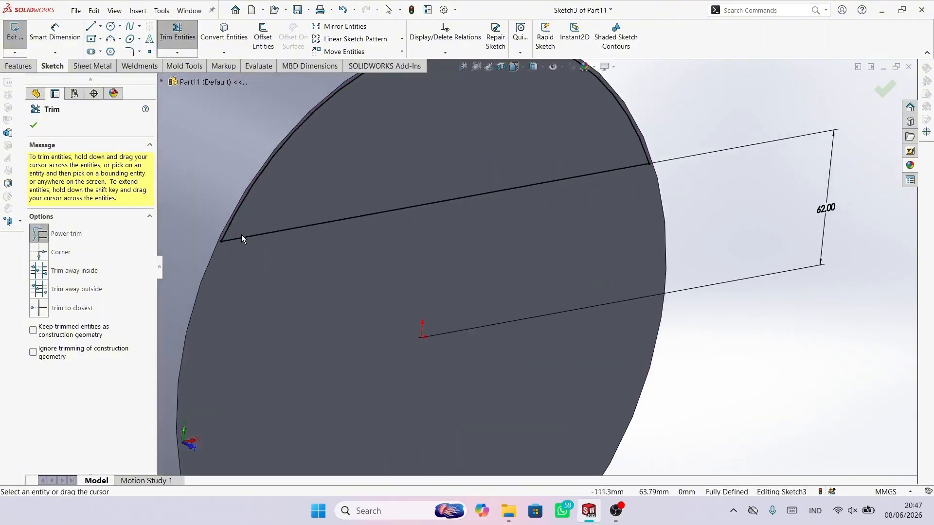
pyautogui.scroll(2, 241, 235)
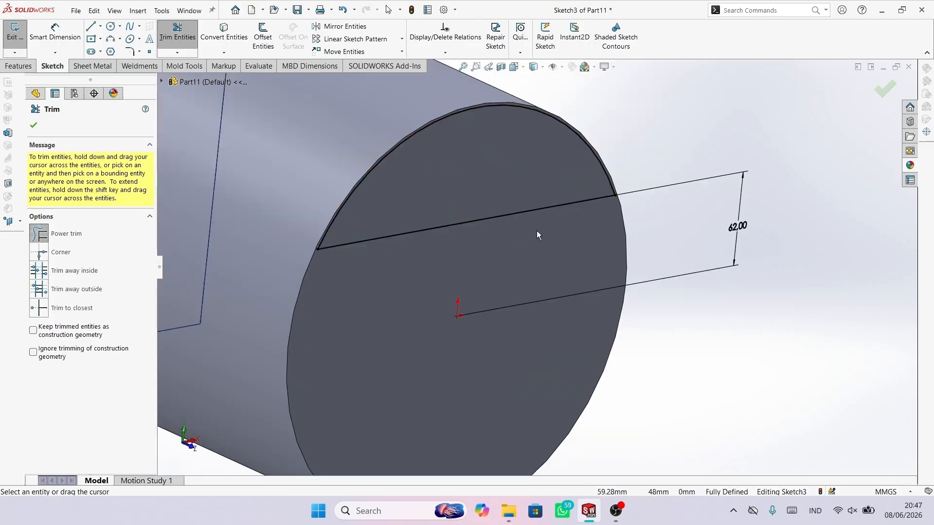
pyautogui.click(35, 126)
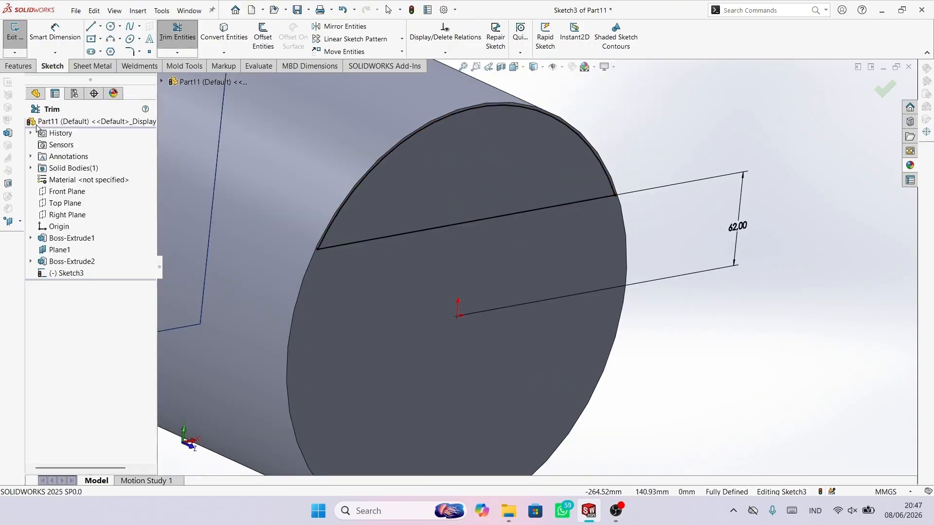
pyautogui.scroll(2, 573, 310)
pyautogui.scroll(-1, 573, 310)
pyautogui.scroll(1, 535, 291)
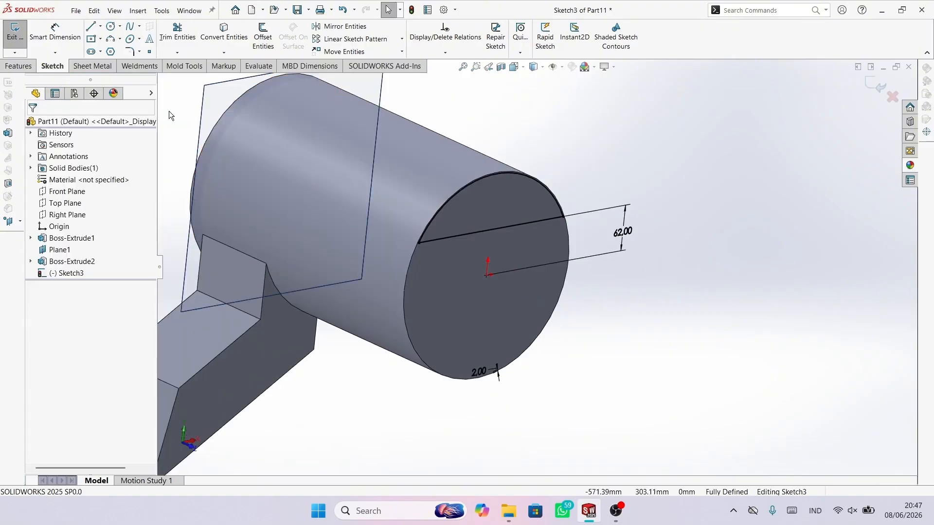
# Step: Cut-extrude the circular segment sketch on the cylinder's end face to a blind depth of 2 mm
pyautogui.click(20, 66)
pyautogui.click(168, 36)
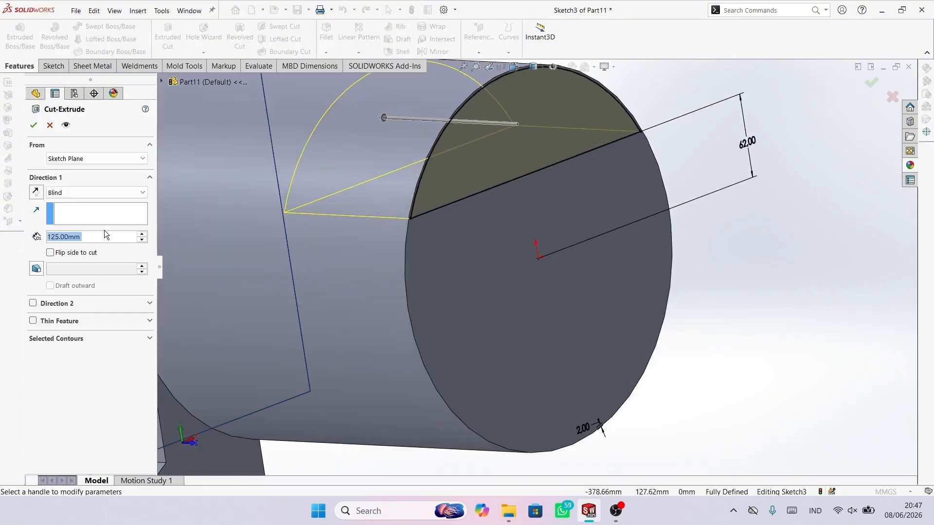
pyautogui.write('2')
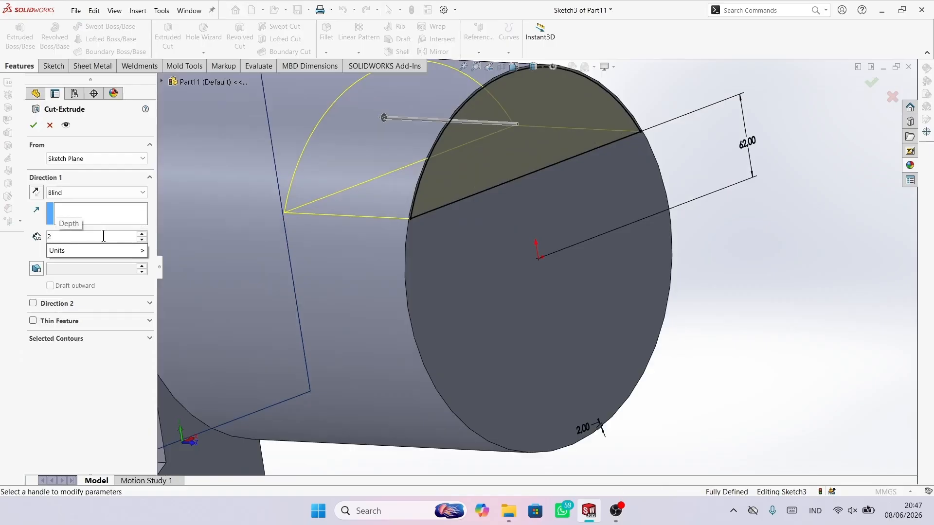
pyautogui.press('Return')
pyautogui.press('Return')
pyautogui.scroll(3, 558, 263)
pyautogui.scroll(-5, 542, 197)
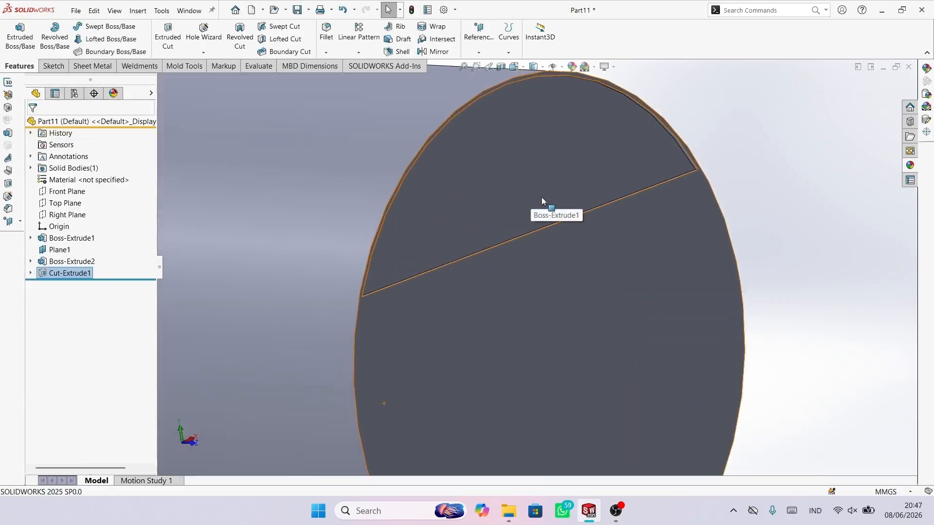
# Step: Examine the shallow segment recess on the cylinder's end face from several angles
pyautogui.moveTo(542, 198); pyautogui.dragTo(591, 208, button='middle')
pyautogui.scroll(-5, 613, 181)
pyautogui.scroll(8, 602, 205)
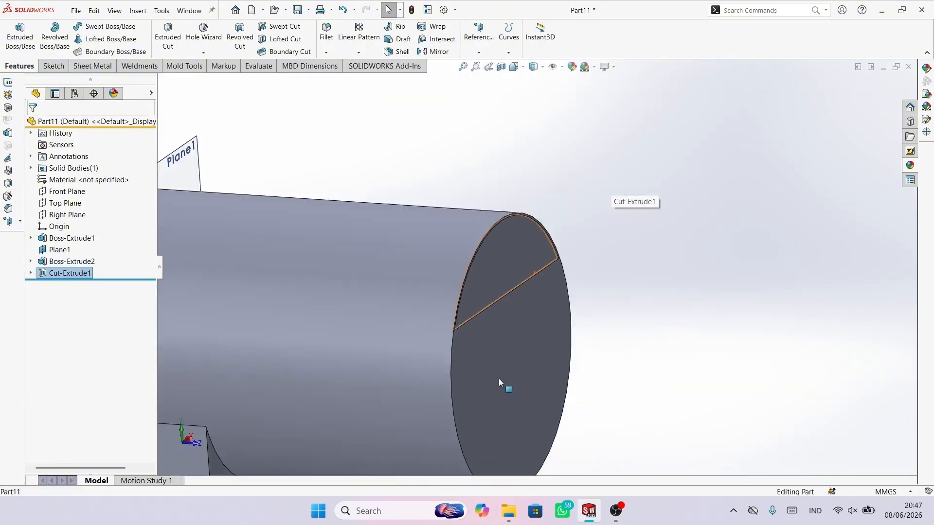
pyautogui.scroll(1, 498, 379)
pyautogui.click(784, 378)
pyautogui.scroll(2, 778, 379)
pyautogui.moveTo(682, 387); pyautogui.dragTo(623, 363, button='middle')
pyautogui.scroll(-4, 622, 364)
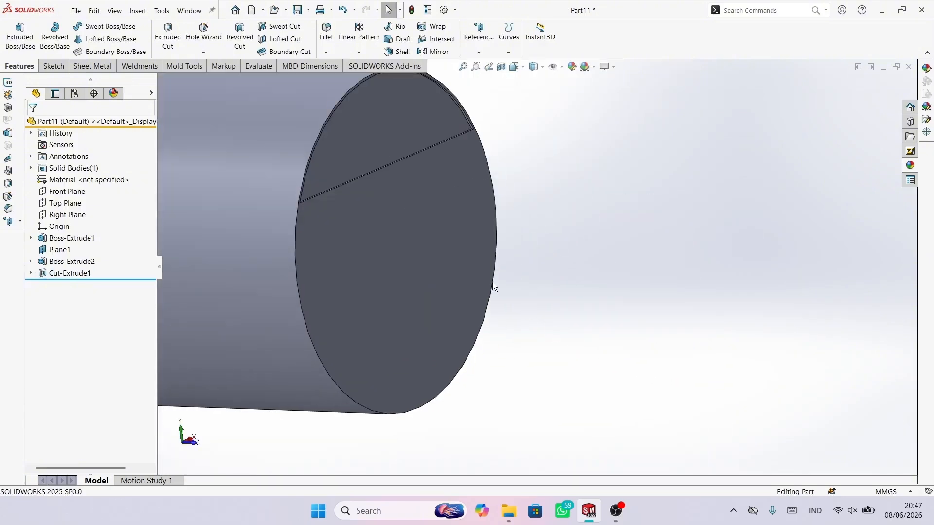
# Step: Sketch a circle about 38 mm in diameter, centred on the origin, on the cylinder's end face below the recess
pyautogui.click(467, 209)
pyautogui.click(470, 195)
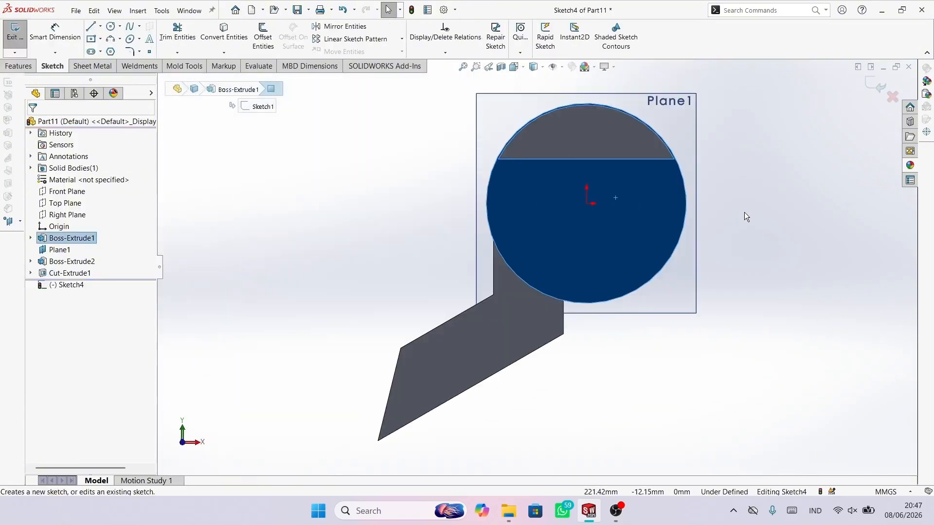
pyautogui.click(744, 213)
pyautogui.click(111, 26)
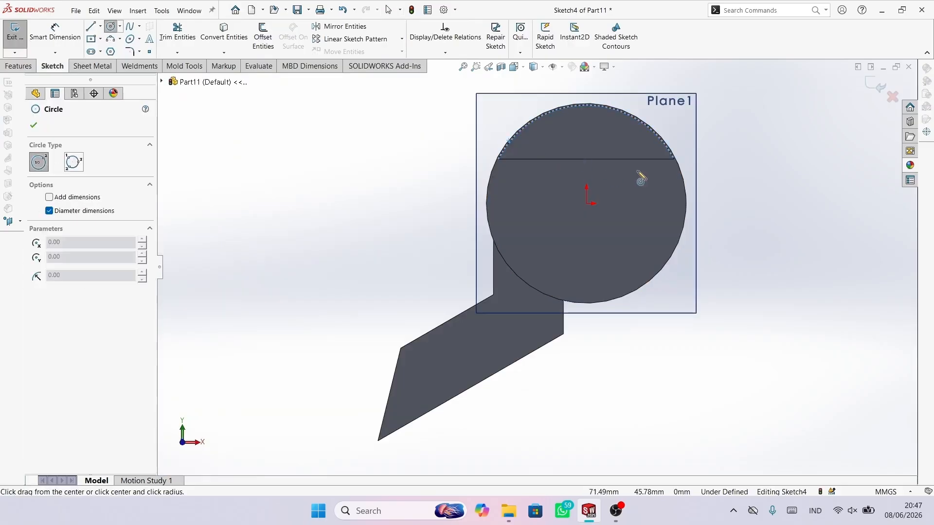
pyautogui.scroll(-5, 628, 179)
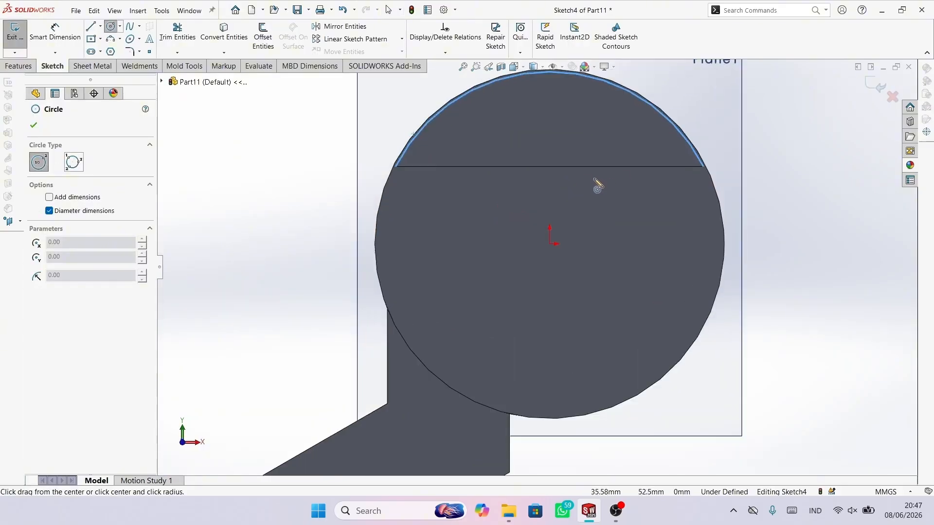
pyautogui.click(549, 244)
pyautogui.click(565, 262)
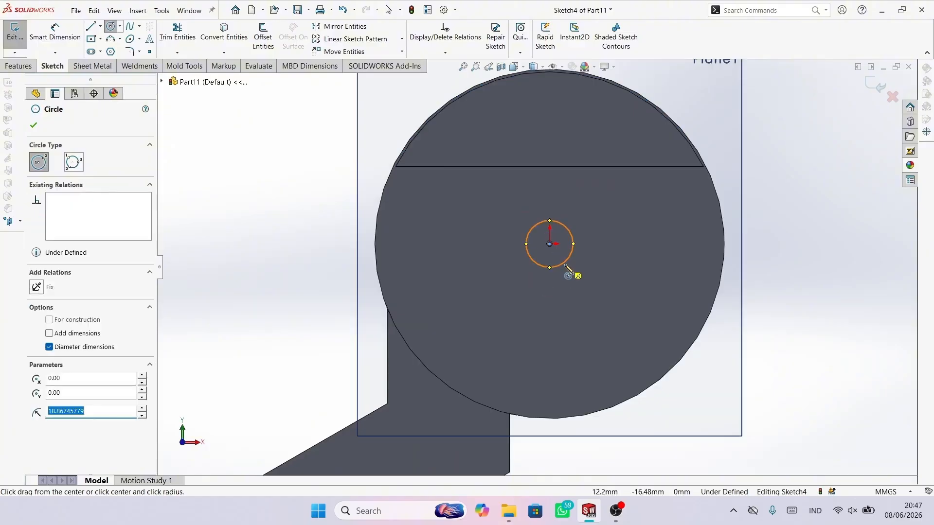
# Step: Dimension the circle's diameter to 27 mm and exit the sketch
pyautogui.moveTo(566, 264); pyautogui.dragTo(581, 211, button='right')
pyautogui.click(573, 239)
pyautogui.click(792, 239)
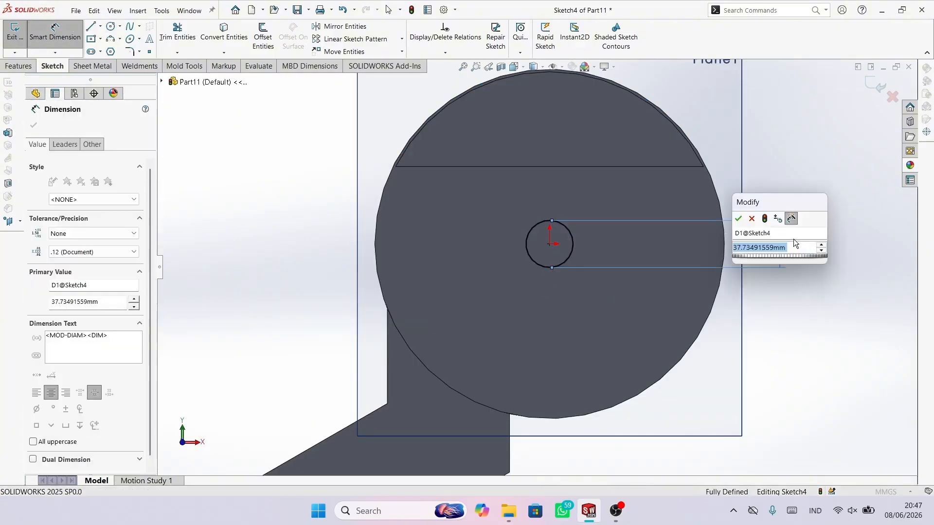
pyautogui.write('27')
pyautogui.press('Return')
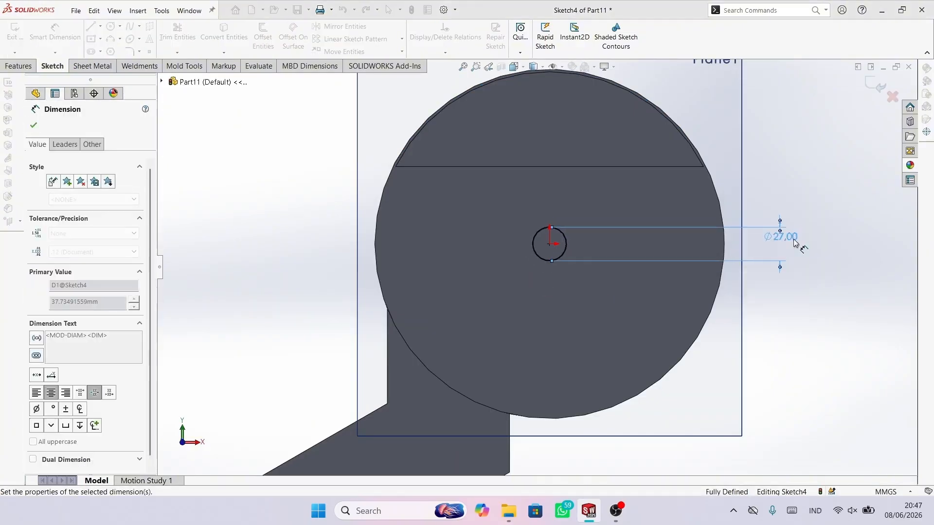
pyautogui.scroll(3, 760, 302)
pyautogui.moveTo(760, 302); pyautogui.dragTo(779, 308, button='middle')
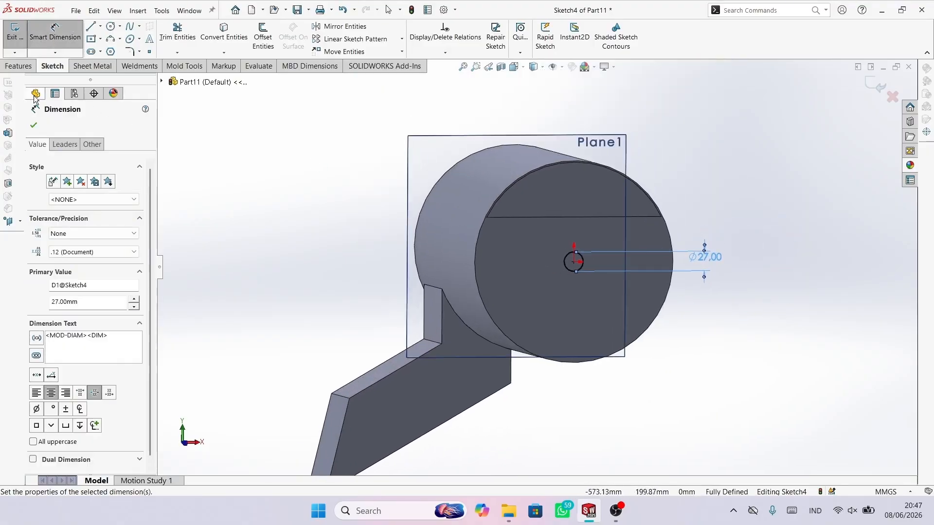
pyautogui.click(34, 124)
pyautogui.click(15, 31)
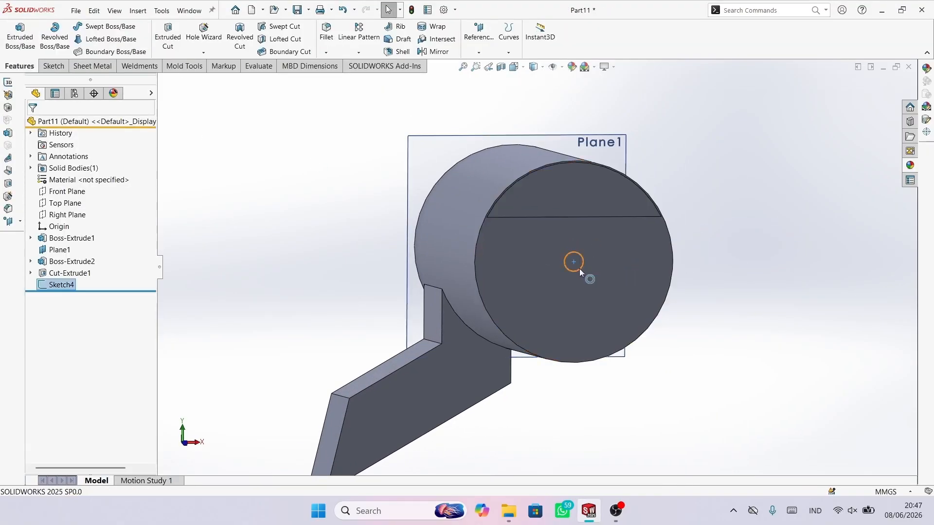
# Step: Delete the circle sketch from the cylinder's end face
pyautogui.rightClick(754, 305)
pyautogui.click(783, 440)
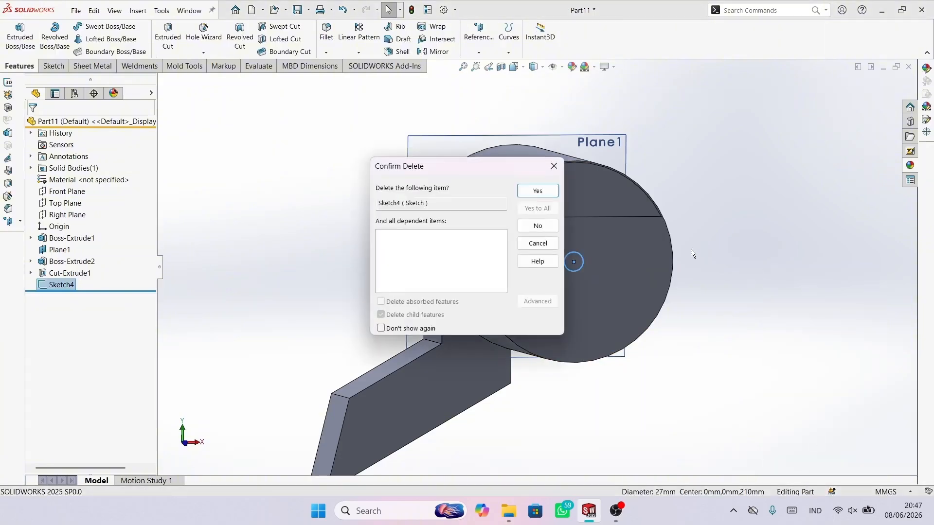
pyautogui.click(536, 191)
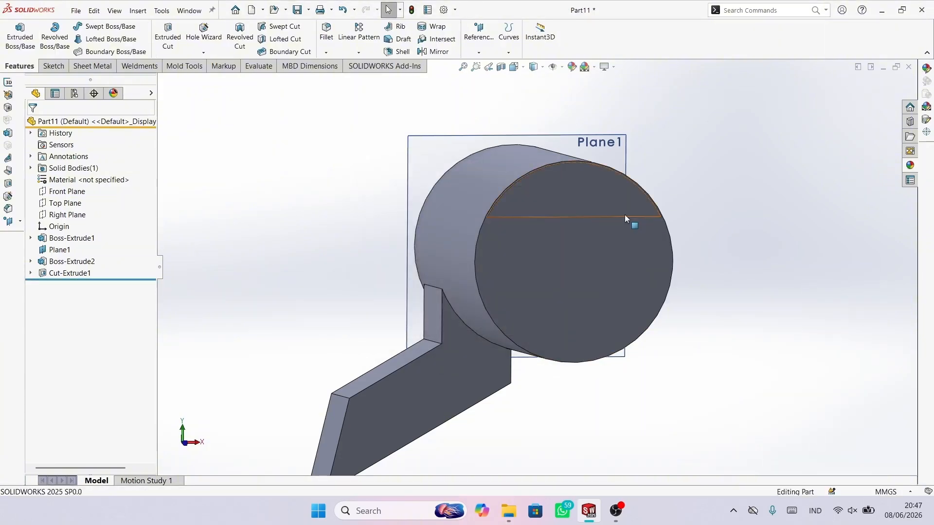
# Step: Inspect the cylinder's end face and the edges of its segment recess up close
pyautogui.scroll(-5, 608, 214)
pyautogui.scroll(-2, 611, 226)
pyautogui.moveTo(662, 271); pyautogui.dragTo(687, 323, button='middle')
pyautogui.scroll(8, 687, 320)
pyautogui.moveTo(616, 356); pyautogui.dragTo(579, 348, button='middle')
pyautogui.scroll(-3, 503, 331)
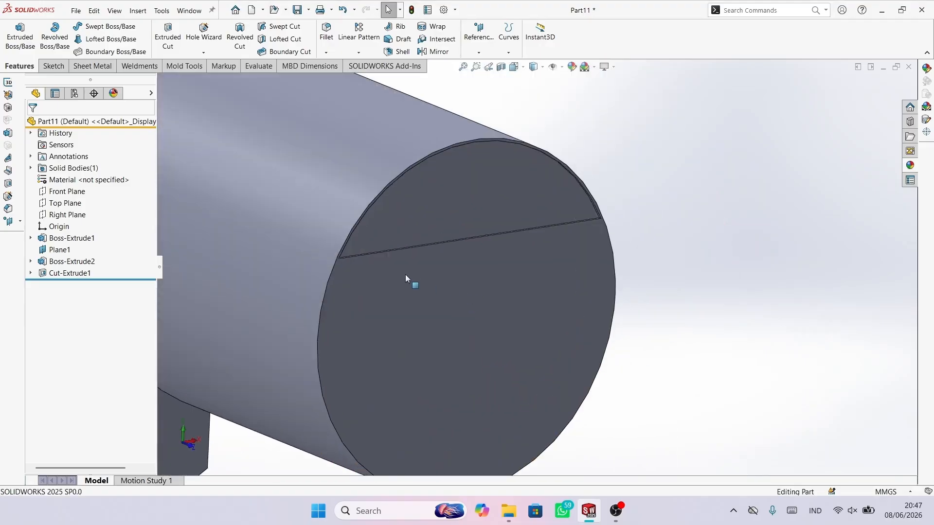
pyautogui.scroll(3, 405, 272)
pyautogui.scroll(-2, 409, 267)
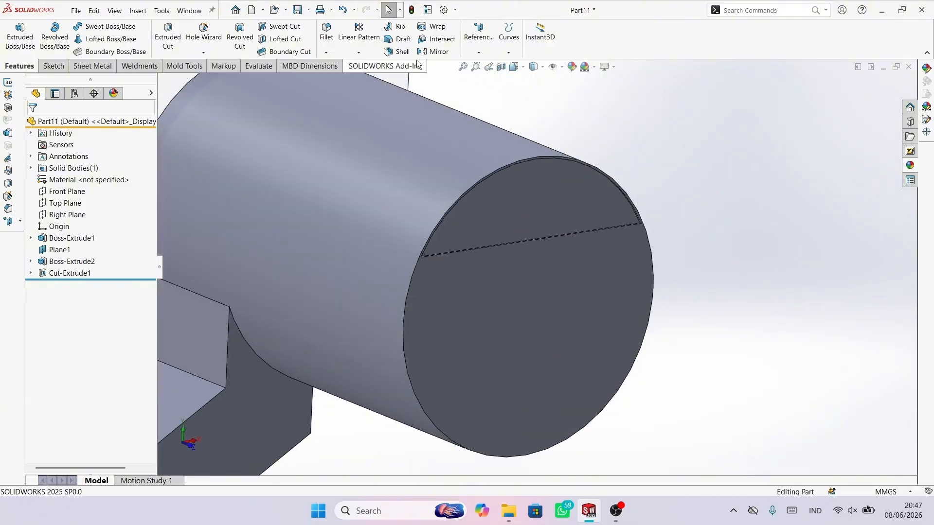
# Step: Shell the part with 2 mm walls, removing the recessed segment face and the chute's slanted end face
pyautogui.click(403, 51)
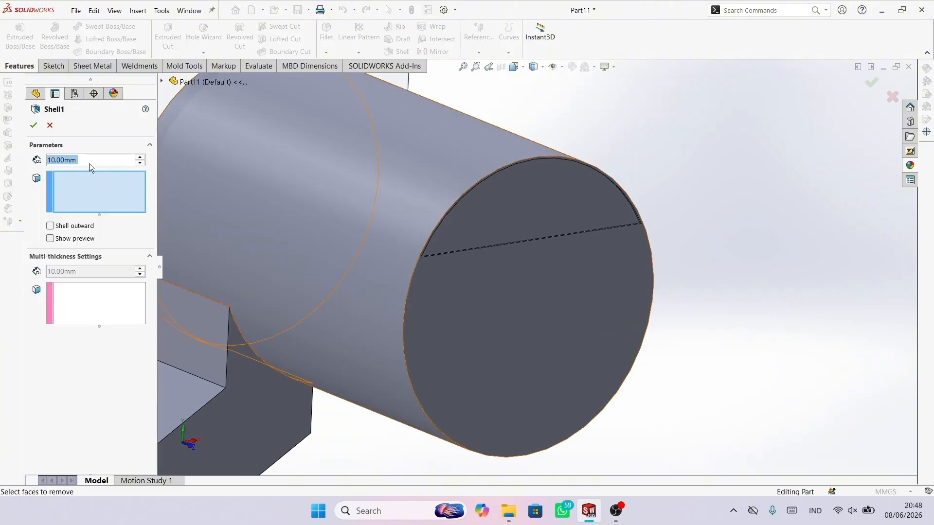
pyautogui.write('2')
pyautogui.press('Return')
pyautogui.scroll(-3, 485, 232)
pyautogui.click(575, 168)
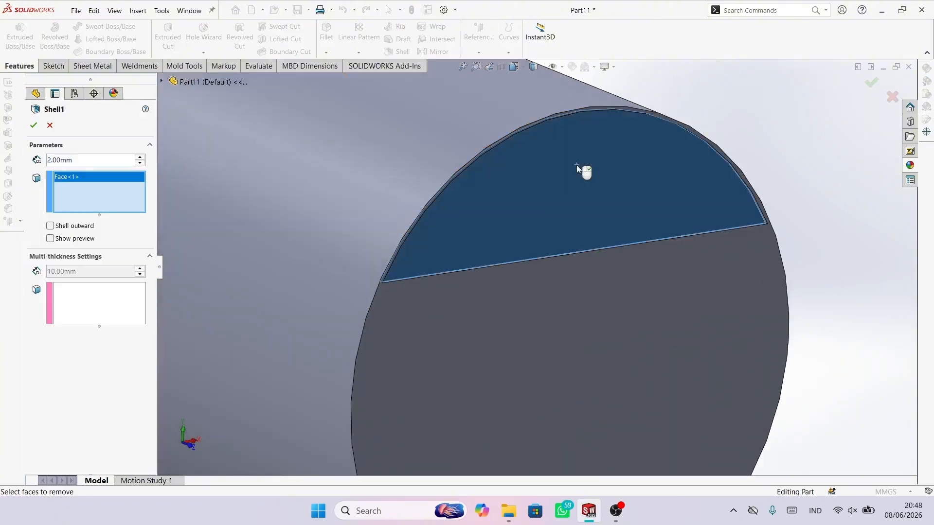
pyautogui.scroll(5, 576, 166)
pyautogui.scroll(-3, 320, 412)
pyautogui.click(334, 421)
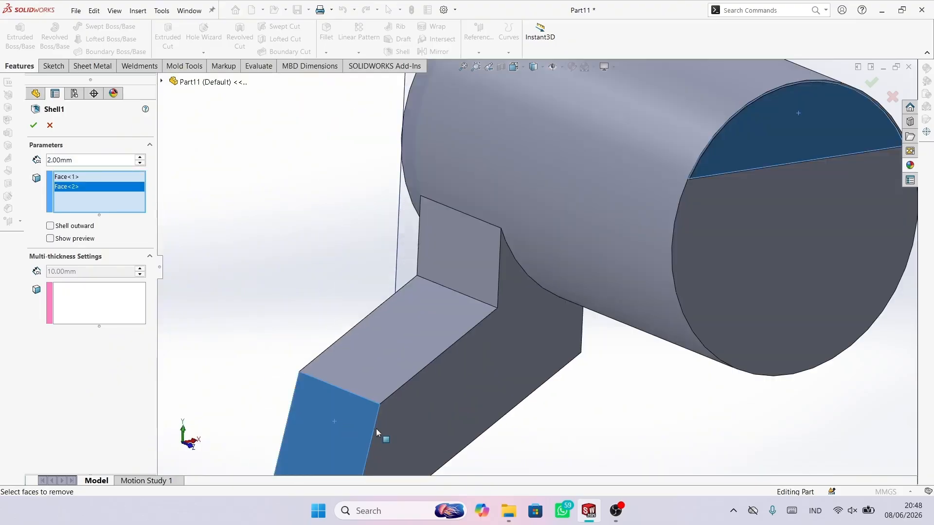
pyautogui.scroll(3, 476, 267)
pyautogui.click(33, 126)
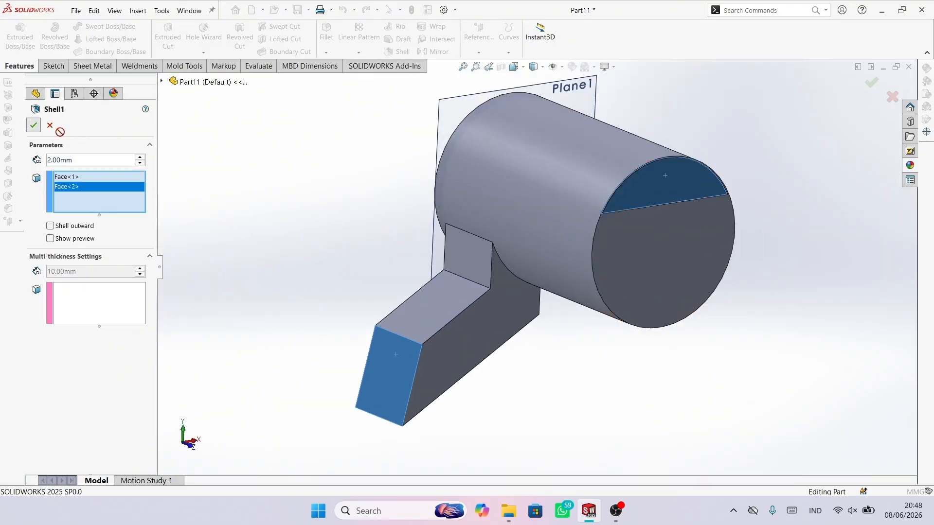
# Step: Hide the reference plane Plane1 in the model view
pyautogui.moveTo(644, 209); pyautogui.dragTo(405, 312, button='middle')
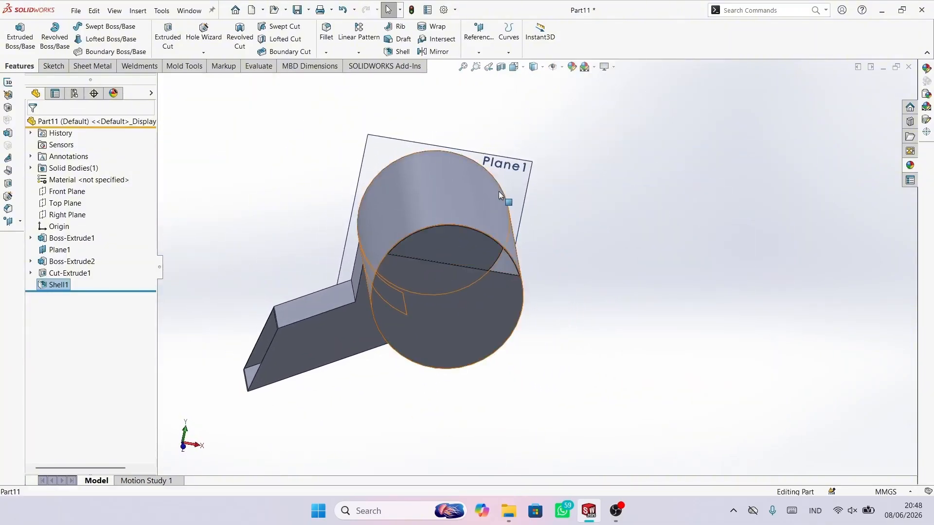
pyautogui.click(514, 165)
pyautogui.rightClick(514, 165)
pyautogui.click(536, 134)
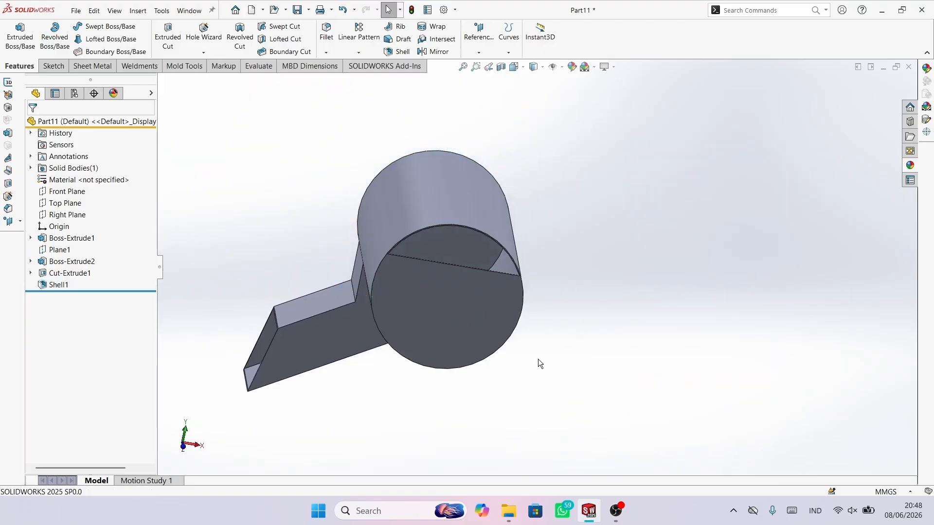
# Step: Sketch a circle about 42 mm in diameter, centred on the origin, on the cylinder's remaining front end face
pyautogui.scroll(-2, 488, 357)
pyautogui.scroll(2, 425, 343)
pyautogui.click(453, 265)
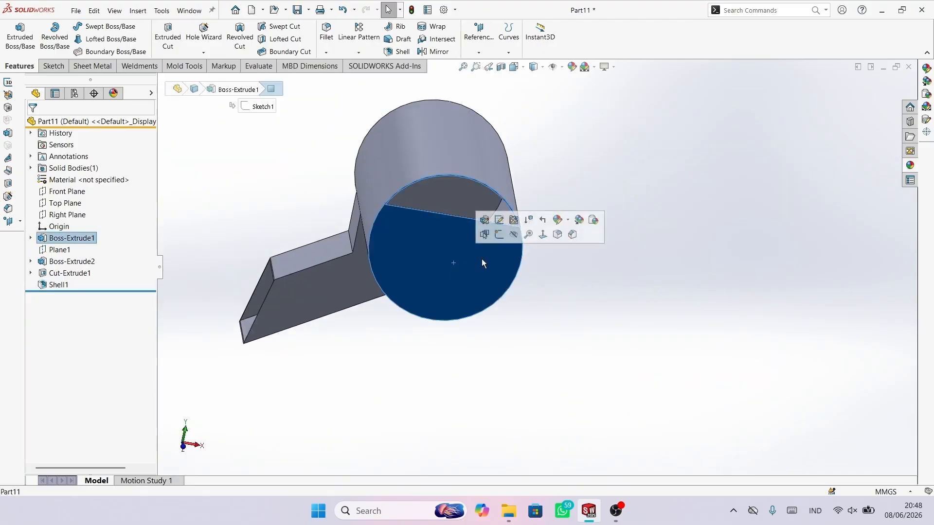
pyautogui.click(498, 236)
pyautogui.press('c')
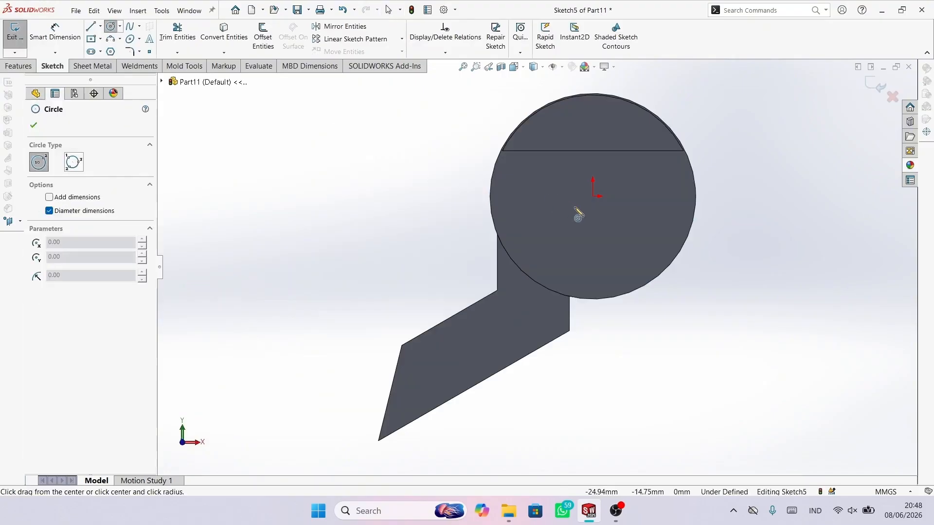
pyautogui.click(592, 198)
pyautogui.click(611, 218)
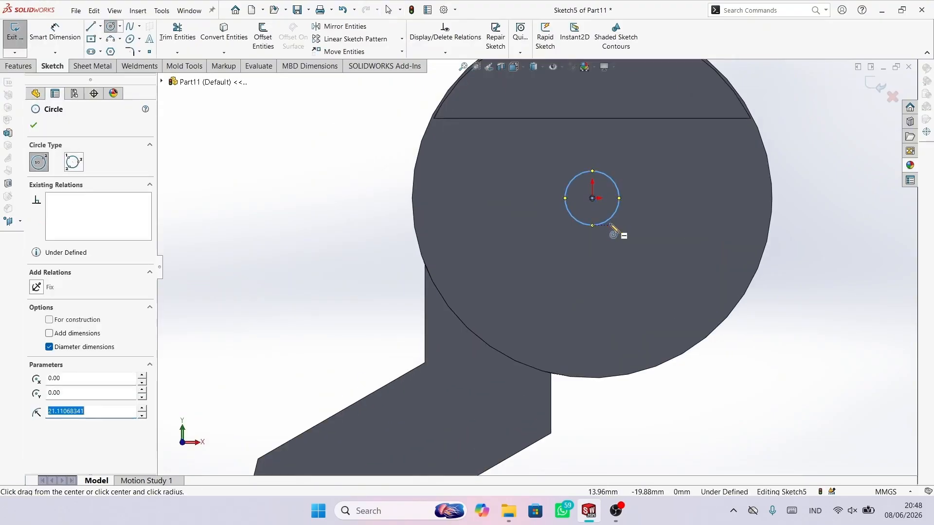
# Step: Dimension the centre circle's diameter to 27 mm
pyautogui.press('d')
pyautogui.click(620, 199)
pyautogui.click(836, 183)
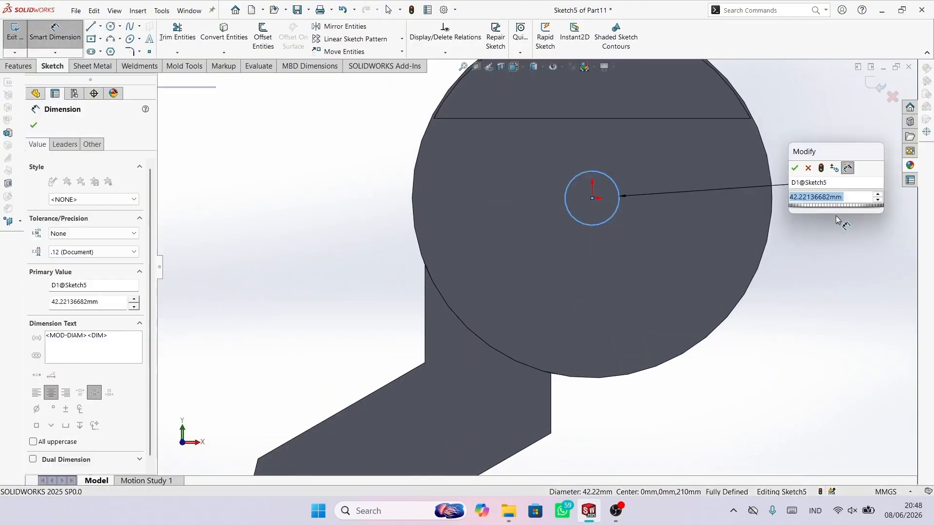
pyautogui.press('Return')
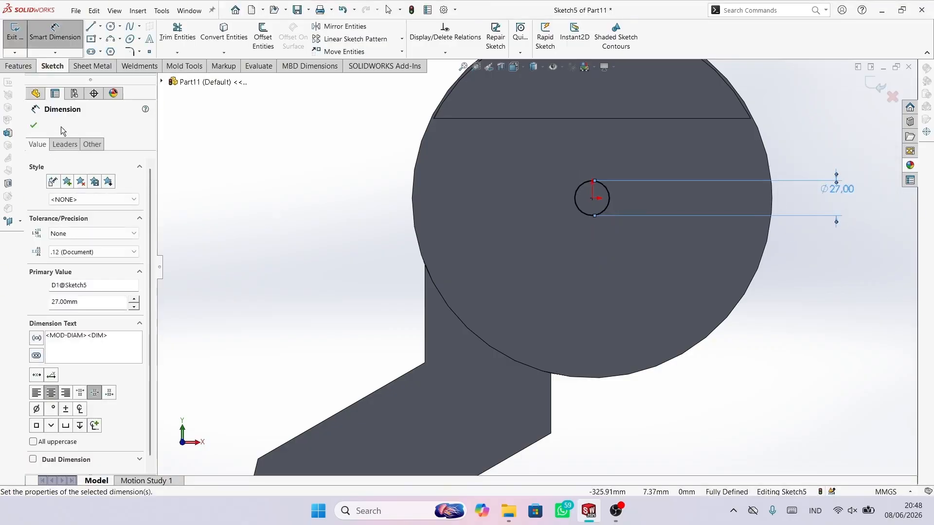
pyautogui.click(34, 126)
# Step: Cut-extrude the 27 mm circle with the Through All end condition, through both cylinder ends
pyautogui.click(13, 68)
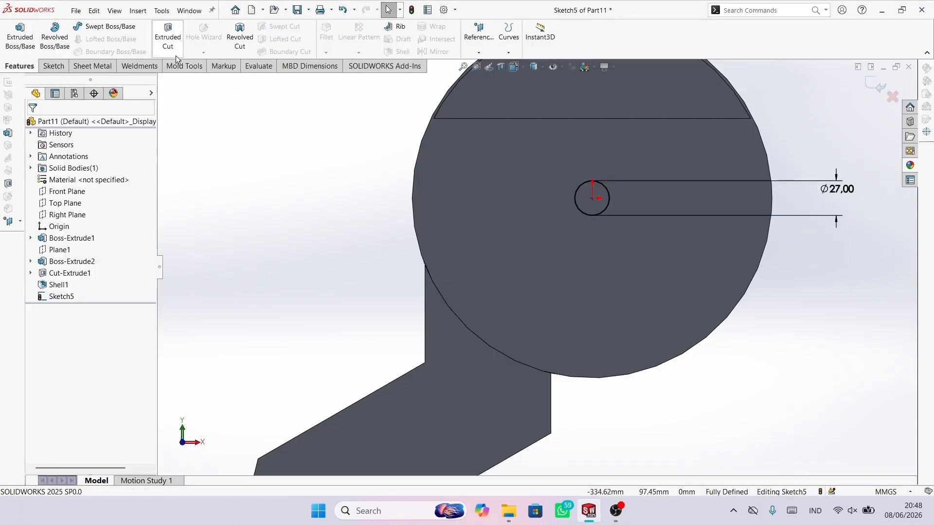
pyautogui.click(168, 38)
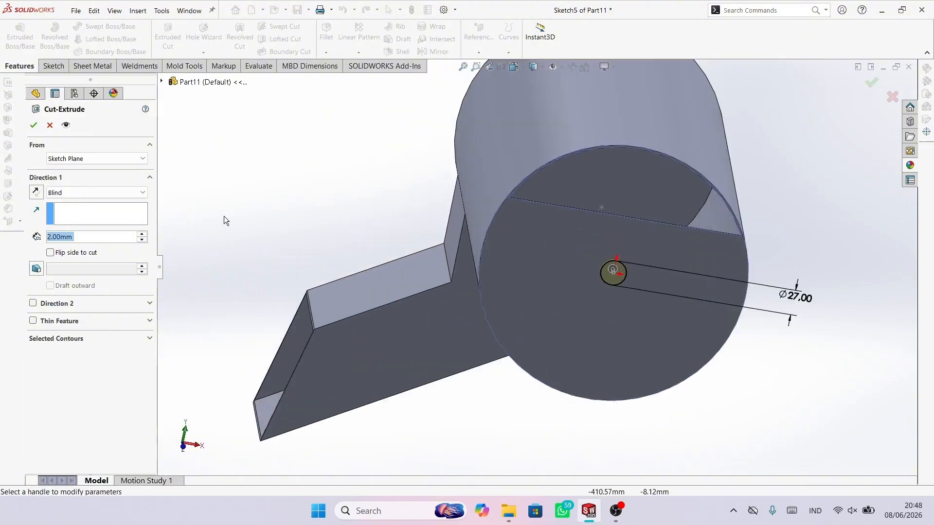
pyautogui.click(121, 193)
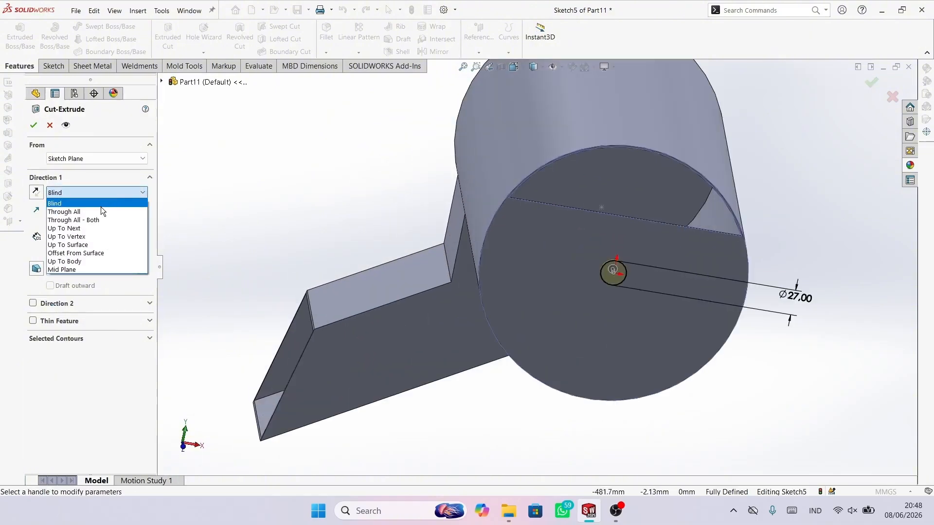
pyautogui.click(99, 211)
pyautogui.moveTo(462, 166); pyautogui.dragTo(644, 292, button='middle')
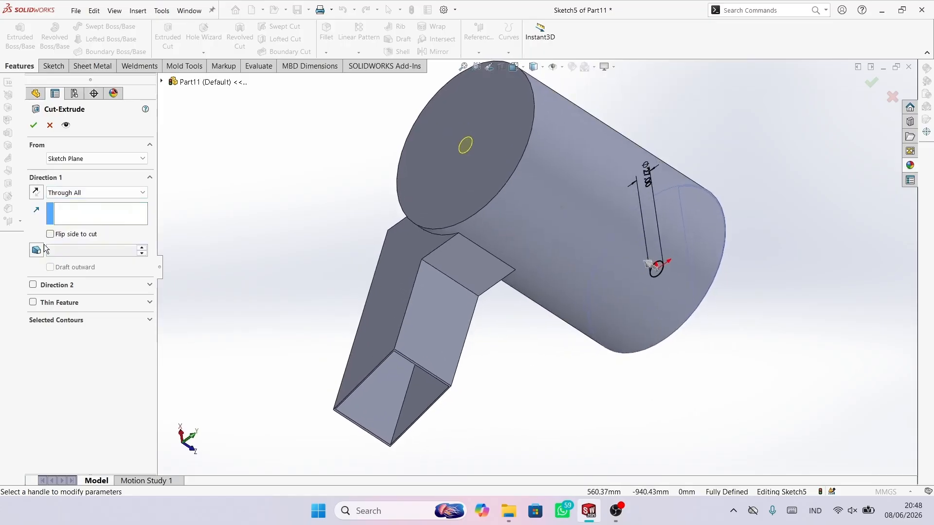
pyautogui.click(32, 126)
# Step: Examine the shelled cover with its centre hole and open chute from isometric and other angles
pyautogui.moveTo(590, 335); pyautogui.dragTo(830, 358, button='middle')
pyautogui.press('space')
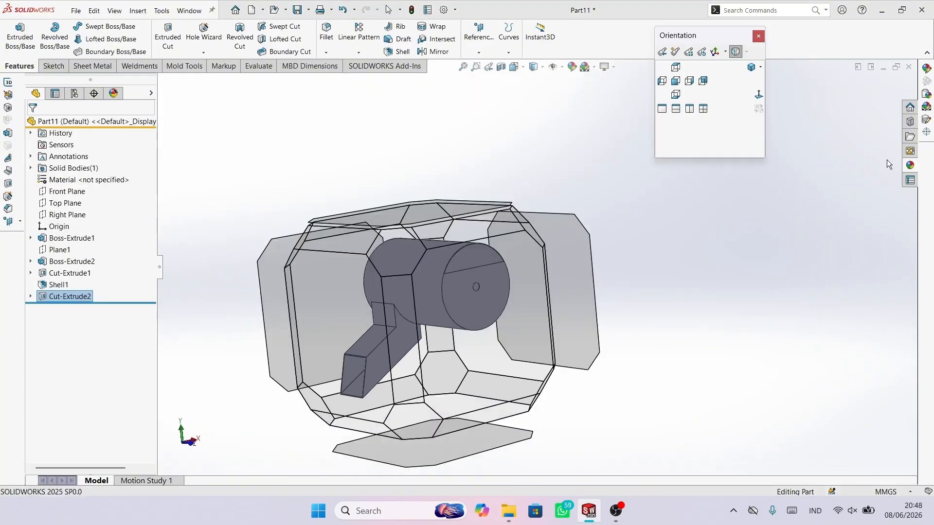
pyautogui.click(753, 68)
pyautogui.moveTo(753, 68); pyautogui.dragTo(602, 317, button='middle')
pyautogui.scroll(3, 619, 410)
pyautogui.scroll(-6, 598, 291)
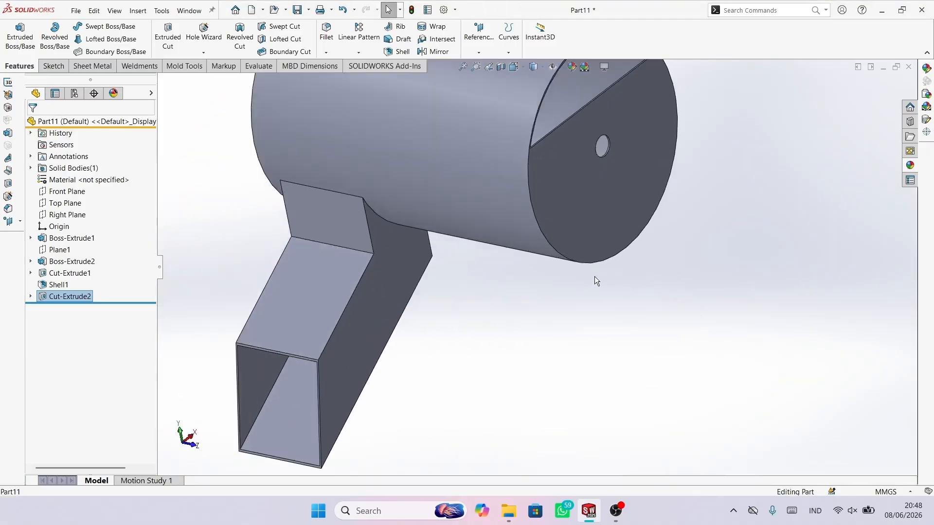
pyautogui.moveTo(594, 276); pyautogui.dragTo(506, 302, button='middle')
pyautogui.scroll(2, 507, 302)
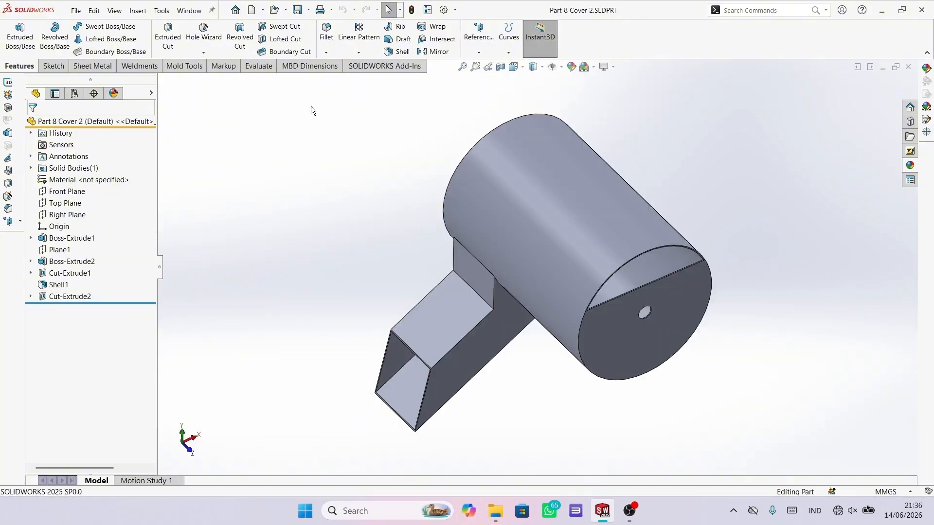
# Step: Start a new assembly and load Part 1 Rangka and Part 2 Bearing as the components to insert
pyautogui.click(236, 10)
pyautogui.click(339, 134)
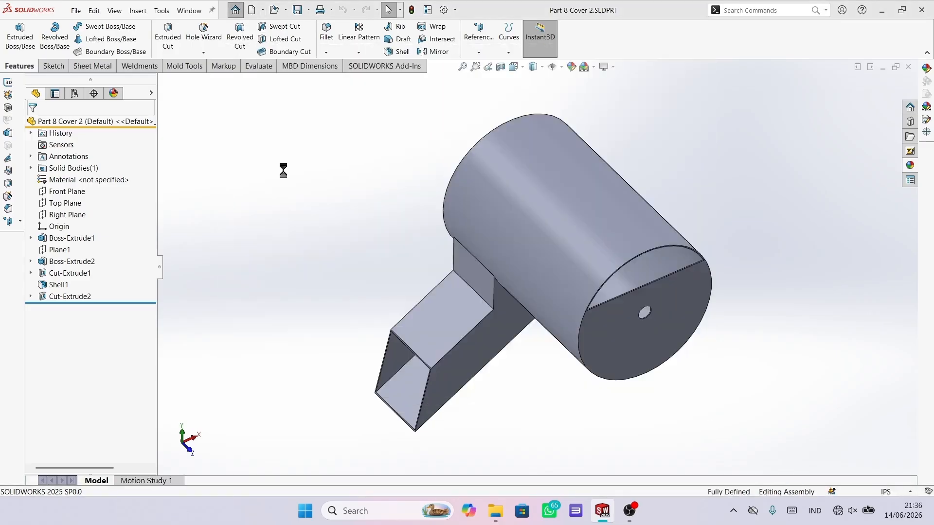
pyautogui.click(106, 341)
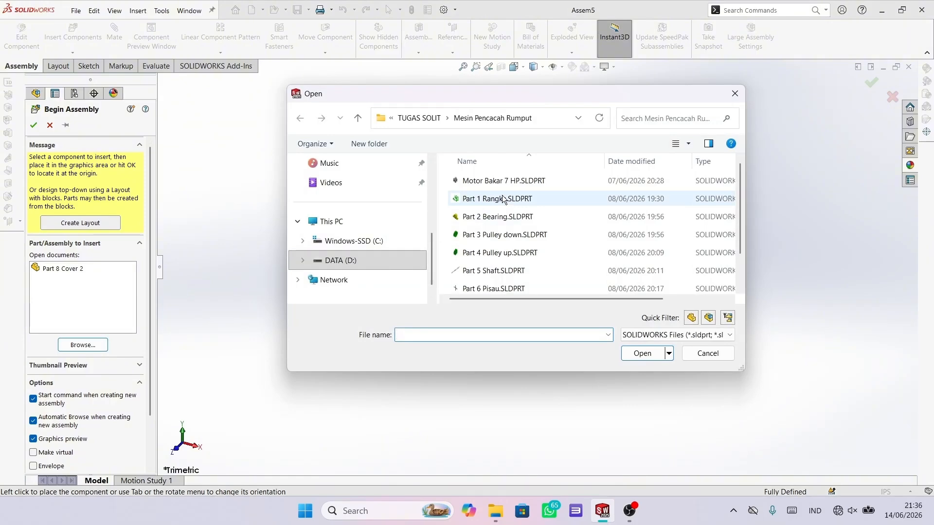
pyautogui.click(503, 197)
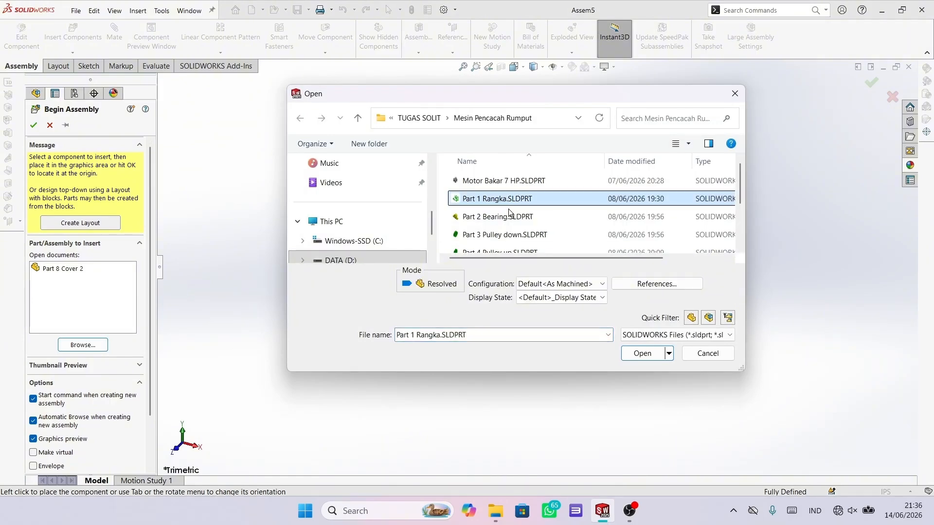
pyautogui.keyDown('ctrl'); pyautogui.click(509, 217); pyautogui.keyUp('ctrl')
pyautogui.click(642, 353)
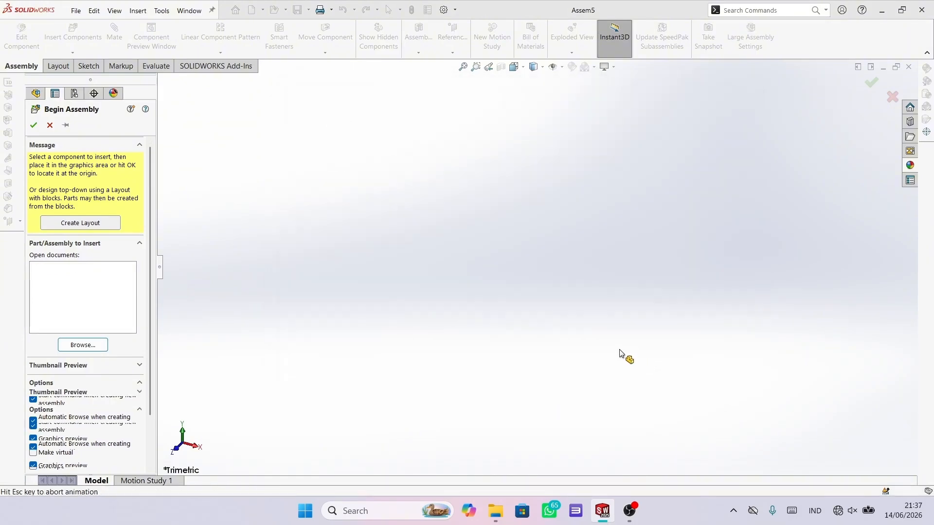
# Step: Place the frame in its Default<As Machined> configuration and the bearing above the frame's upper corner
pyautogui.click(465, 321)
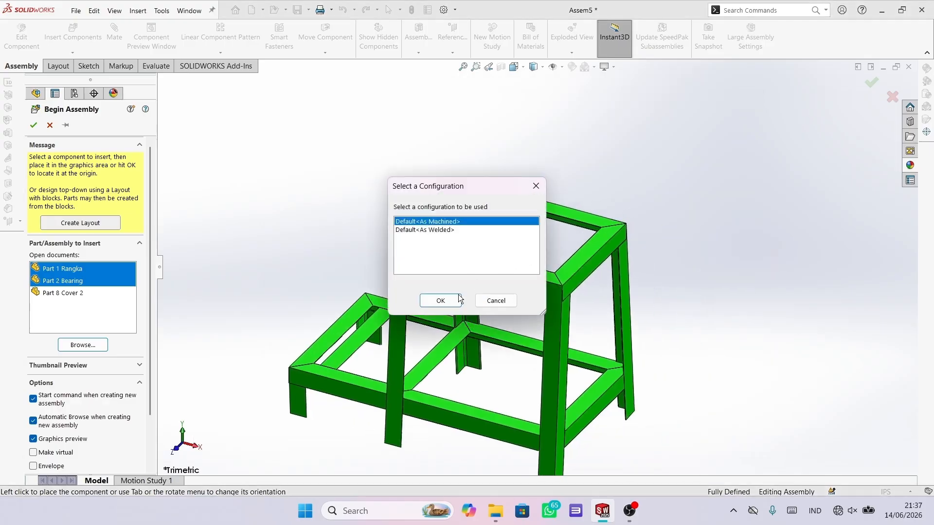
pyautogui.click(442, 300)
pyautogui.scroll(-3, 564, 255)
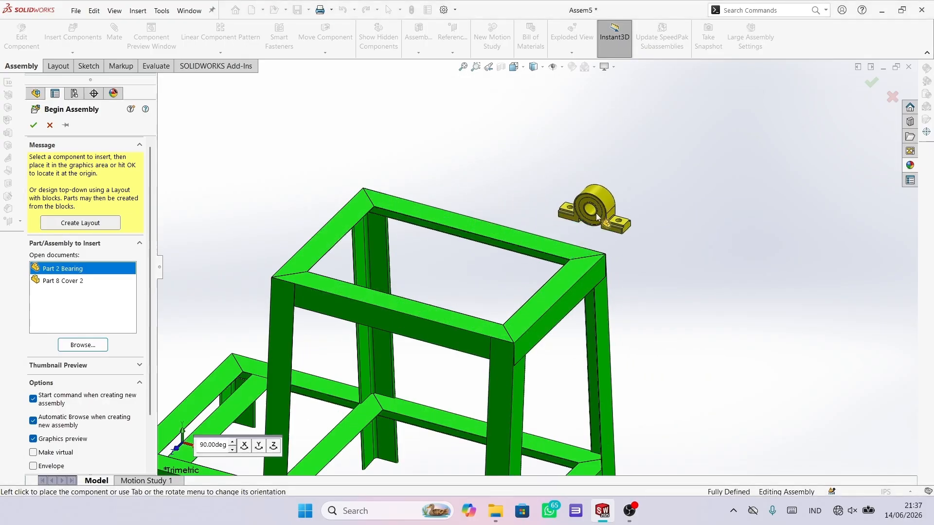
pyautogui.click(576, 206)
# Step: Create a second copy of the bearing beside the first one, above the frame
pyautogui.scroll(-4, 621, 235)
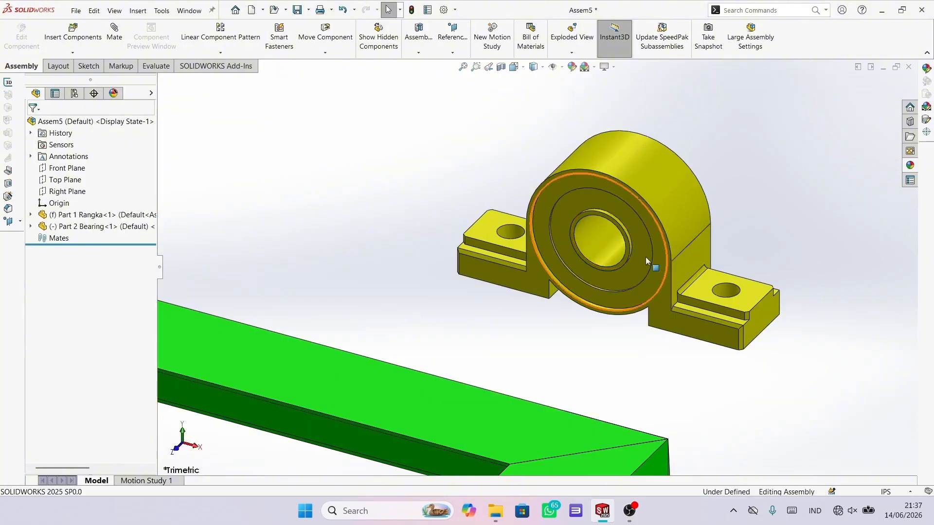
pyautogui.scroll(2, 632, 253)
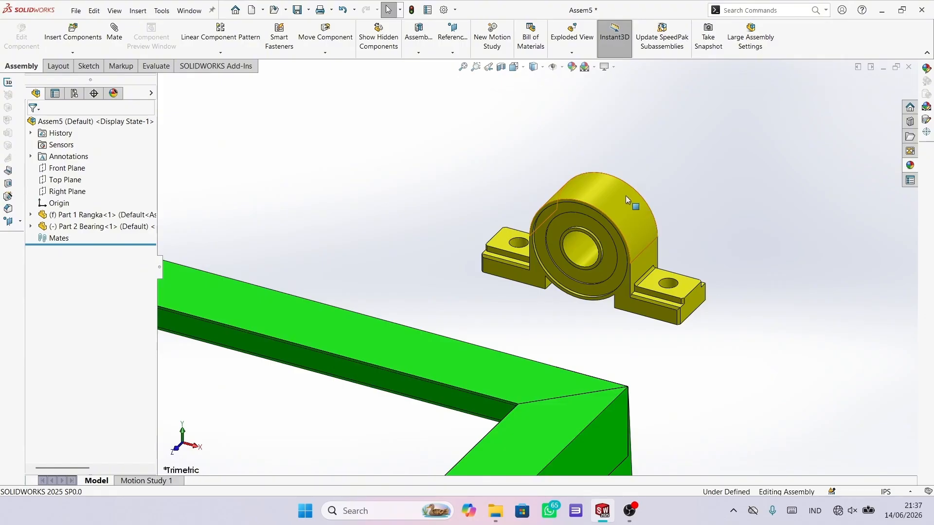
pyautogui.keyDown('ctrl'); pyautogui.moveTo(619, 196); pyautogui.dragTo(529, 179); pyautogui.keyUp('ctrl')
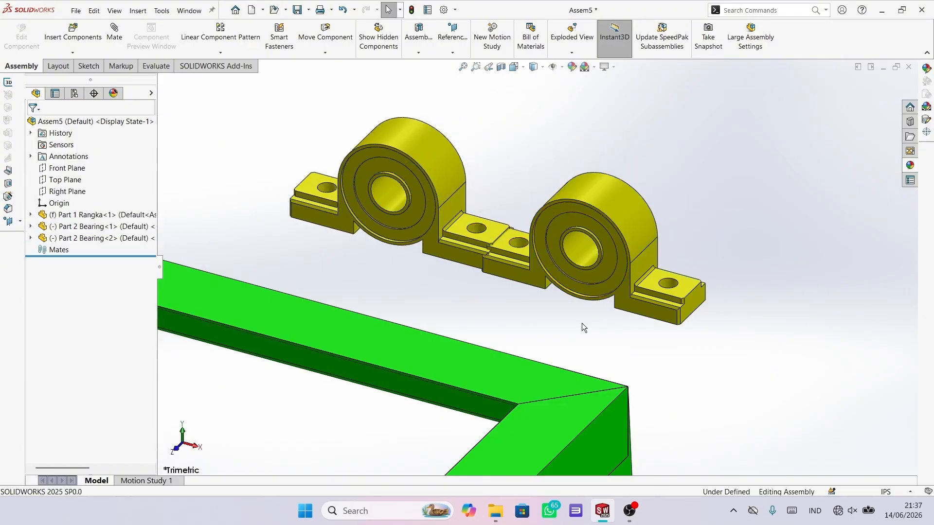
# Step: Mate the first bearing's underside coincident with the top face of the frame's upper end member
pyautogui.moveTo(576, 322); pyautogui.dragTo(522, 261, button='middle')
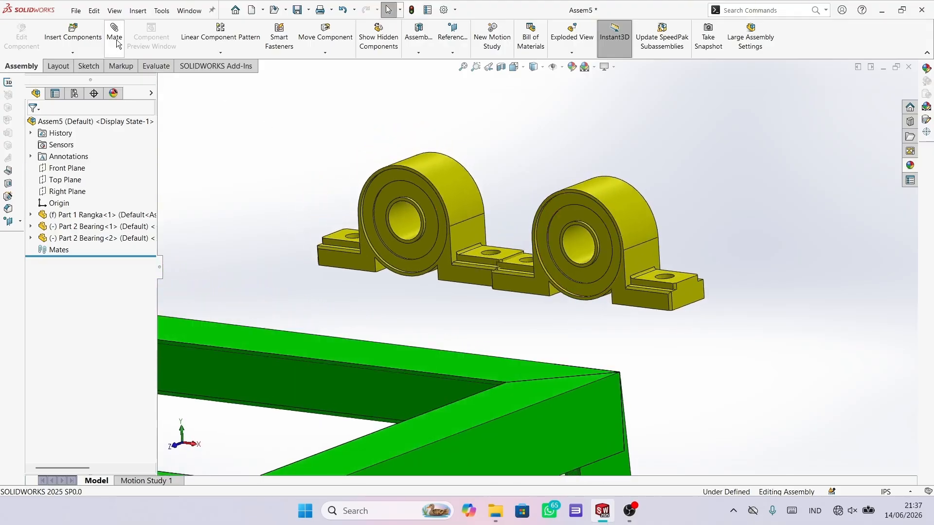
pyautogui.moveTo(673, 344); pyautogui.dragTo(667, 299, button='middle')
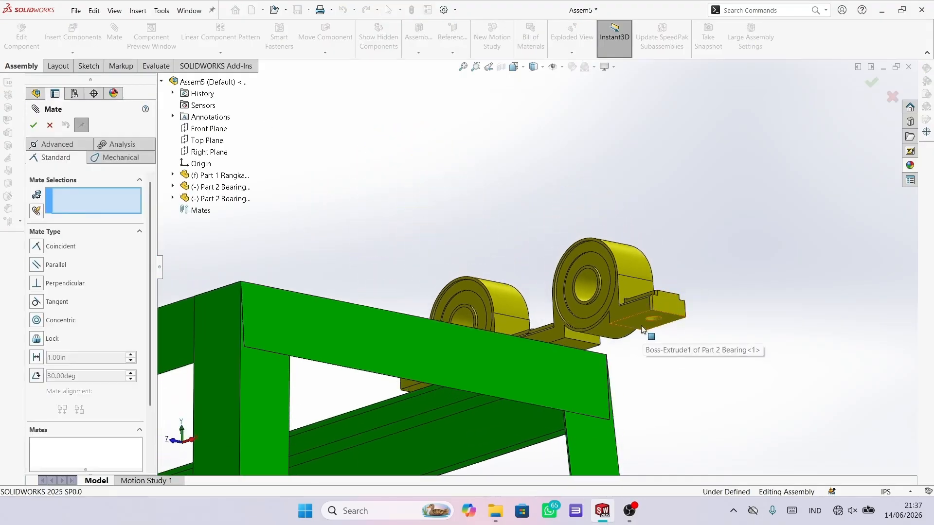
pyautogui.click(642, 329)
pyautogui.moveTo(642, 330); pyautogui.dragTo(515, 358, button='middle')
pyautogui.click(539, 352)
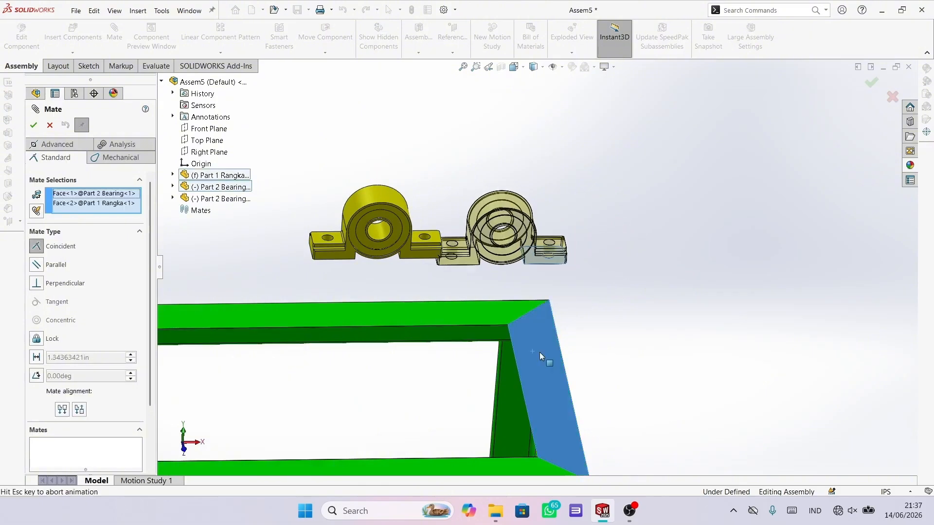
pyautogui.click(704, 380)
# Step: Mate the first bearing's Right Plane coincident with the frame's Front Plane
pyautogui.scroll(6, 539, 384)
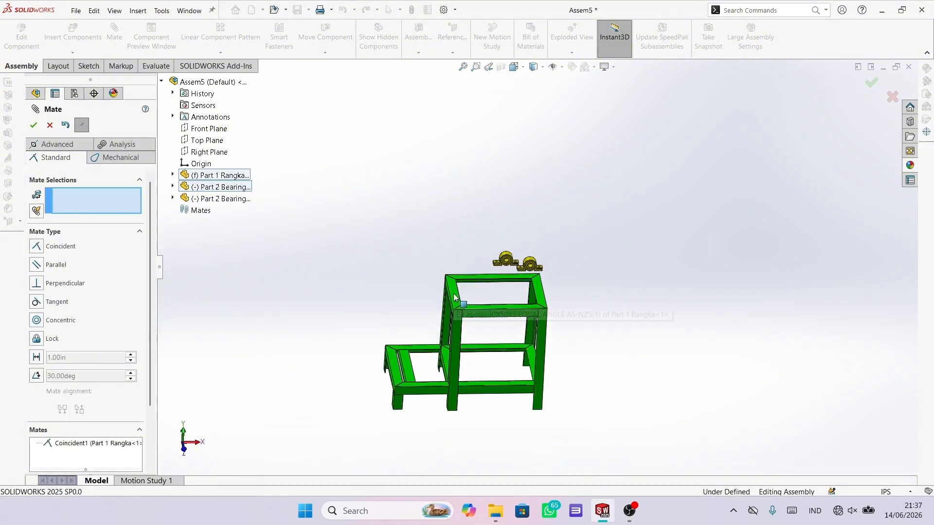
pyautogui.click(173, 175)
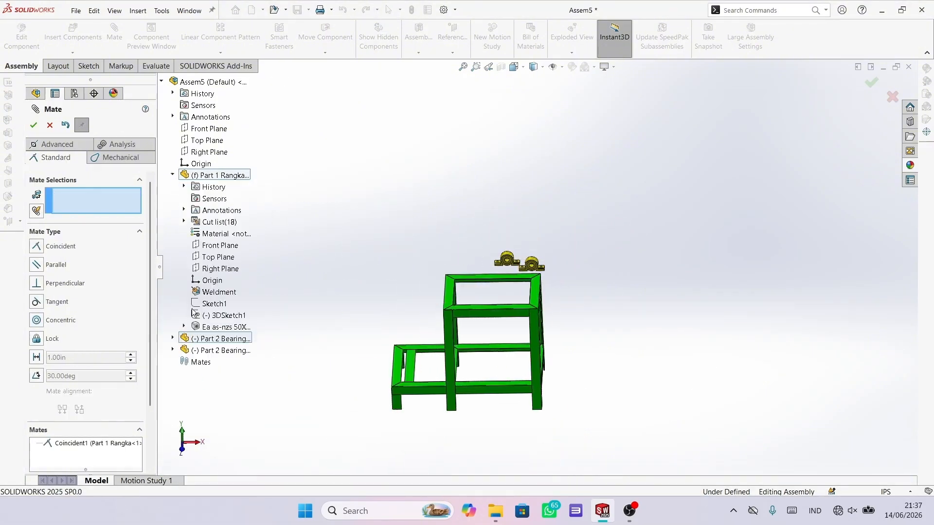
pyautogui.click(172, 338)
pyautogui.scroll(1, 455, 246)
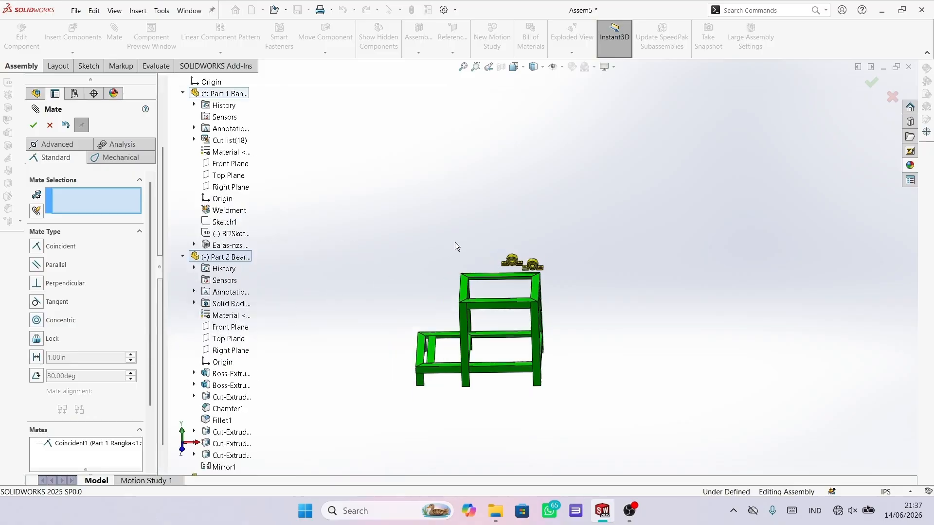
pyautogui.click(242, 351)
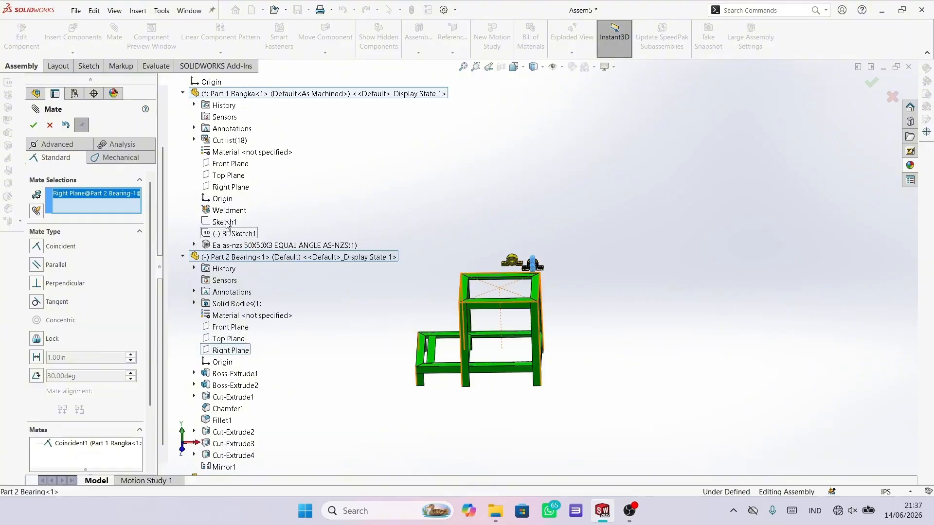
pyautogui.click(228, 165)
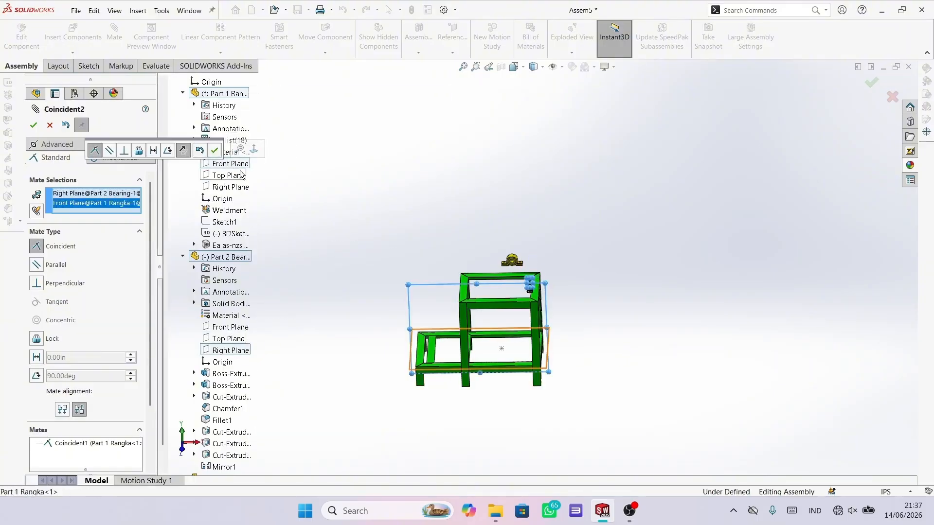
pyautogui.click(214, 151)
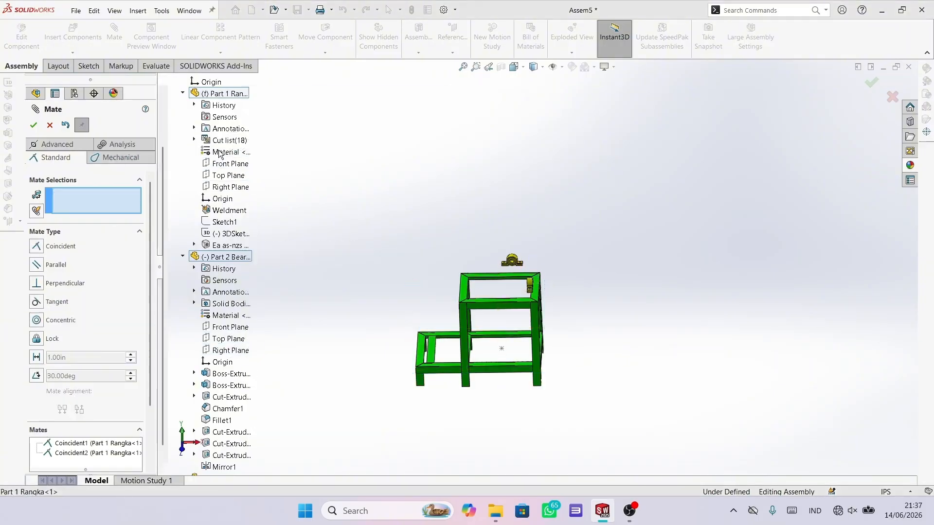
# Step: Change the assembly's unit system to MMGS (millimeter, gram, second)
pyautogui.scroll(-5, 539, 283)
pyautogui.scroll(-3, 564, 348)
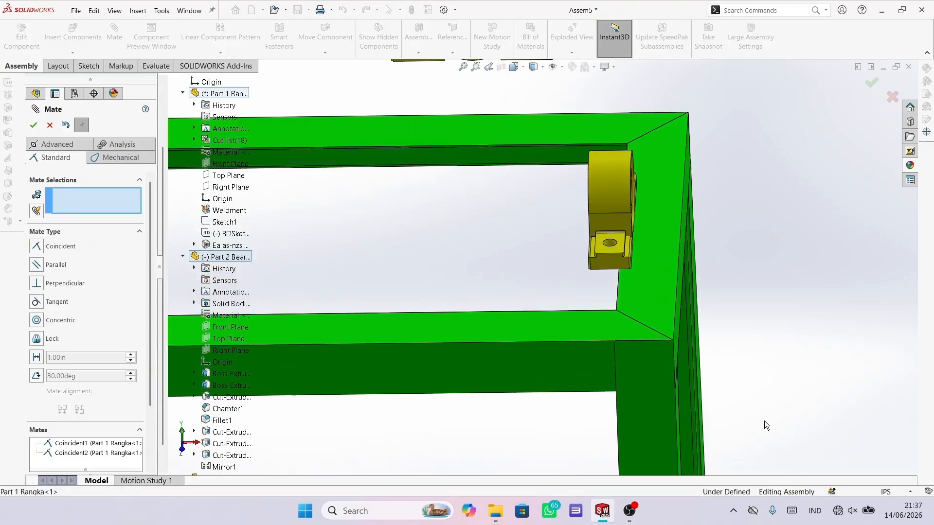
pyautogui.click(883, 492)
pyautogui.click(868, 451)
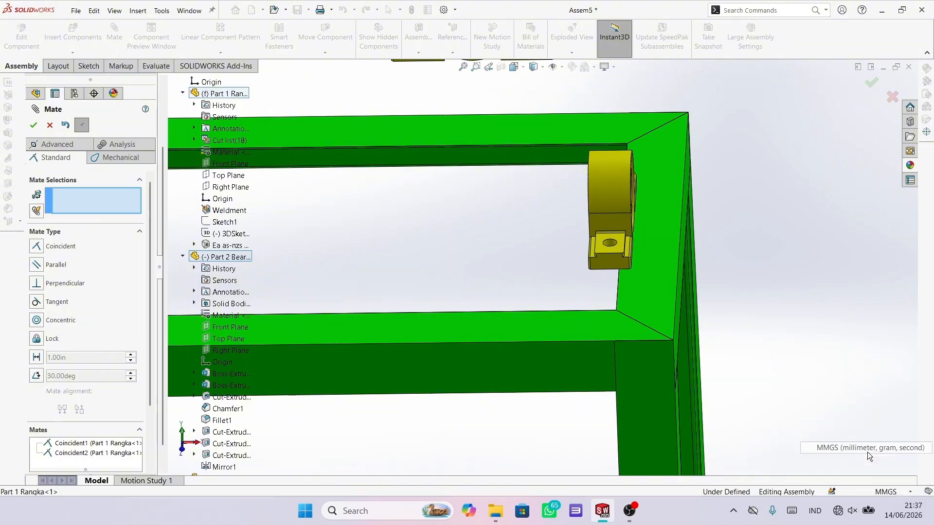
# Step: Set up a 5 mm distance mate between the first bearing's side face and the narrow inner edge face of the frame's upper end member
pyautogui.scroll(-6, 608, 249)
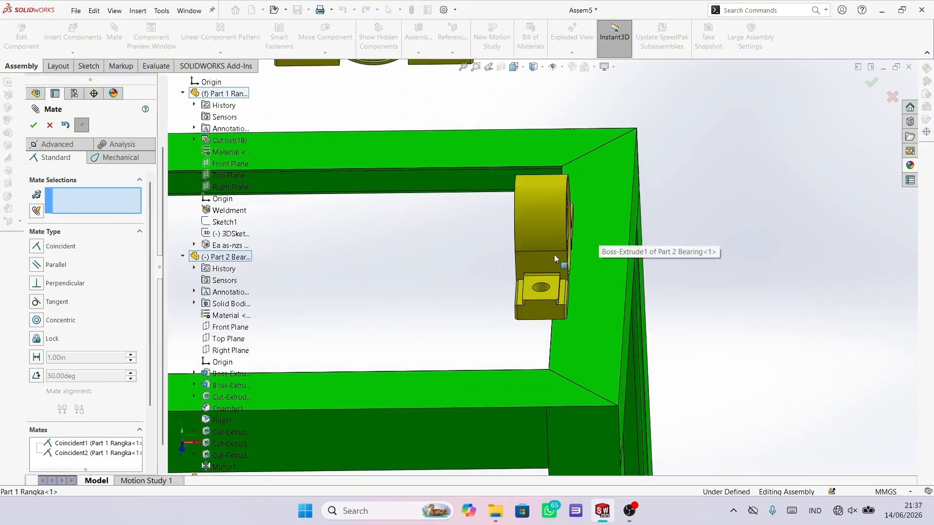
pyautogui.moveTo(554, 255); pyautogui.dragTo(566, 276, button='middle')
pyautogui.scroll(-3, 492, 310)
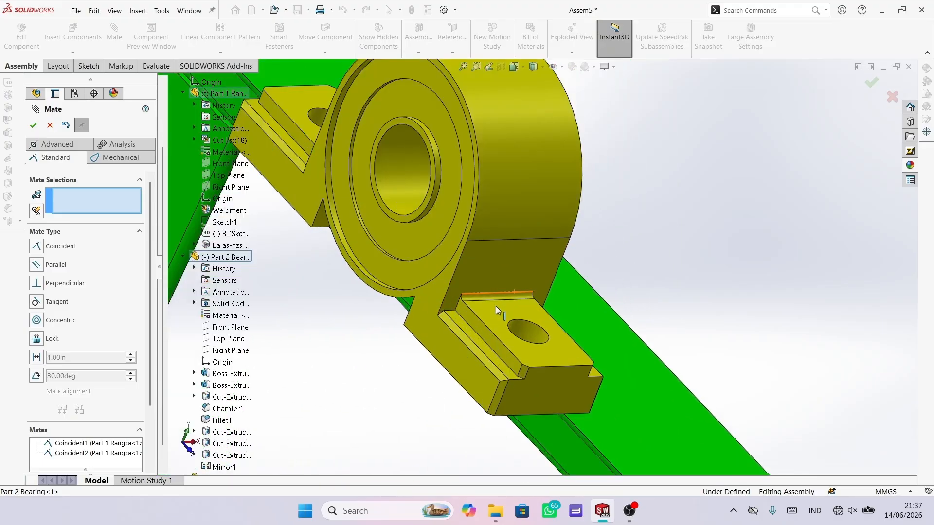
pyautogui.click(430, 330)
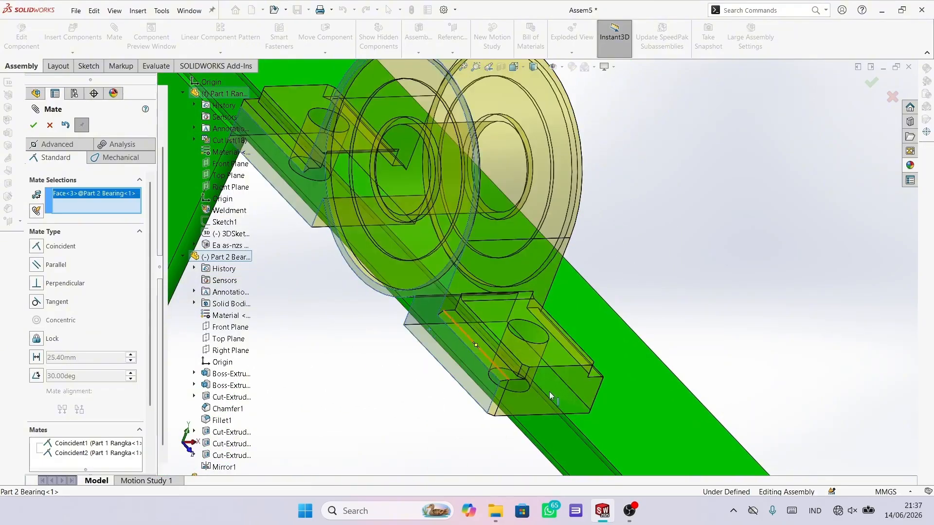
pyautogui.scroll(5, 575, 396)
pyautogui.scroll(-5, 583, 366)
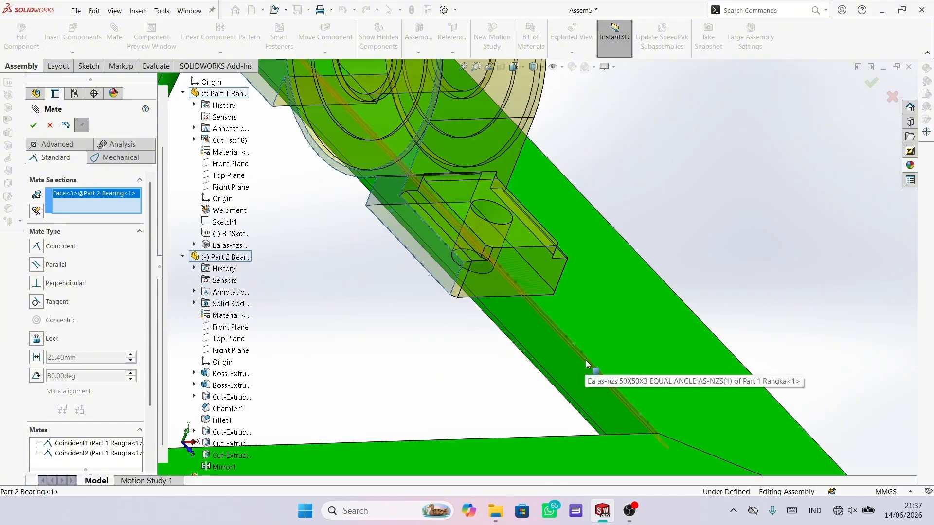
pyautogui.click(584, 368)
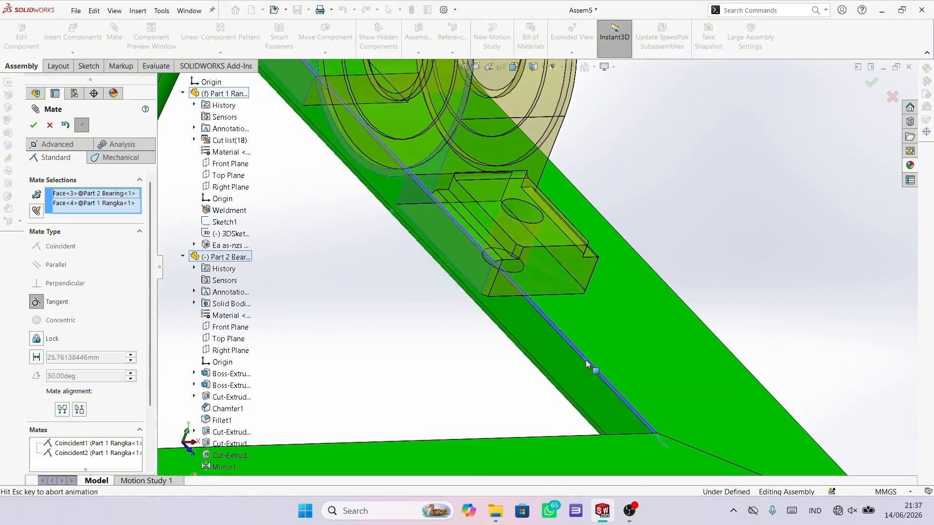
pyautogui.click(36, 357)
pyautogui.write('5')
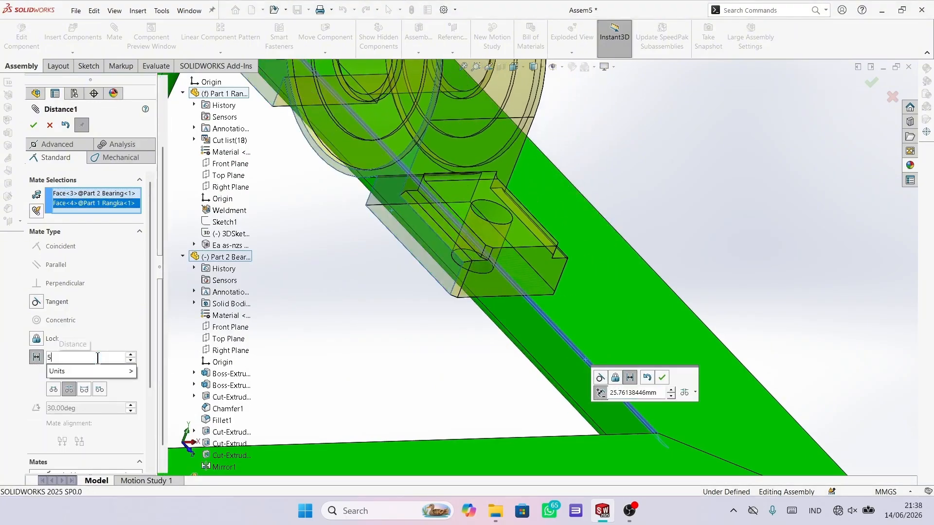
pyautogui.press('Return')
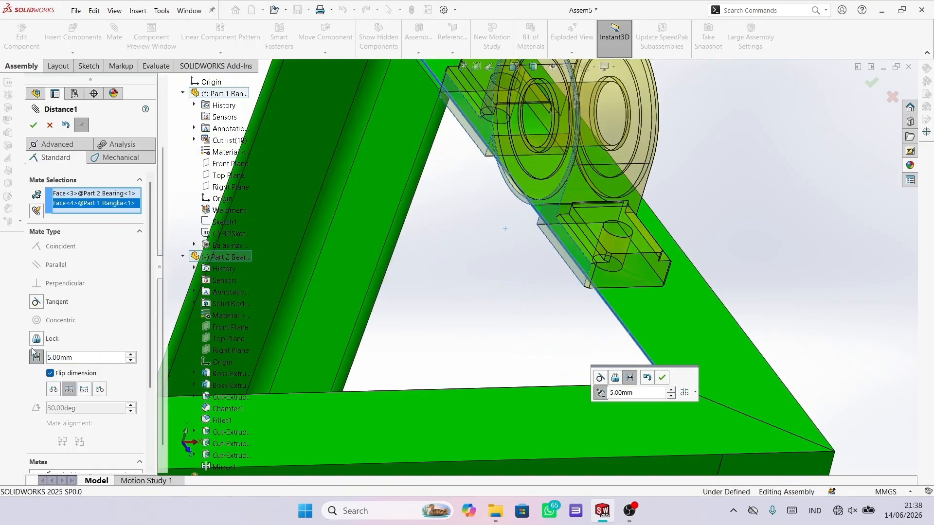
# Step: Reverse the distance mate's direction so the bearing is offset onto the frame member
pyautogui.scroll(4, 292, 299)
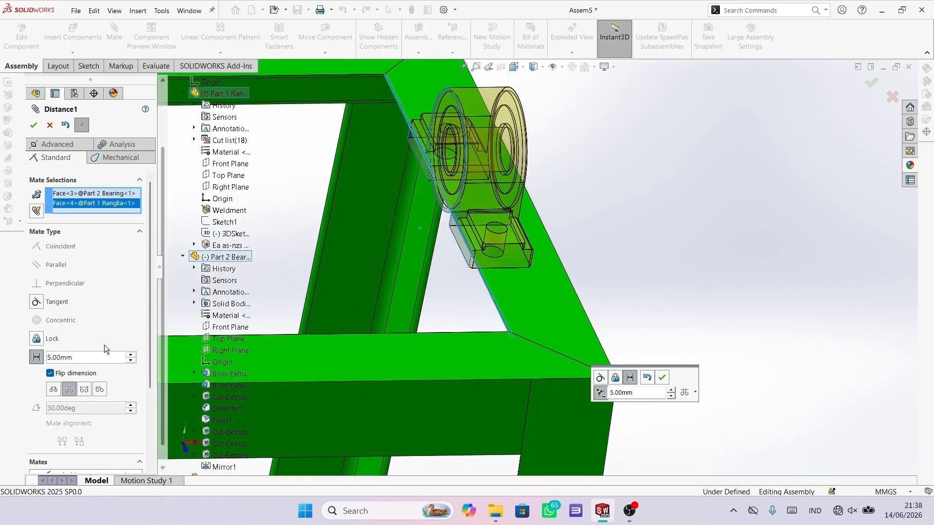
pyautogui.click(48, 372)
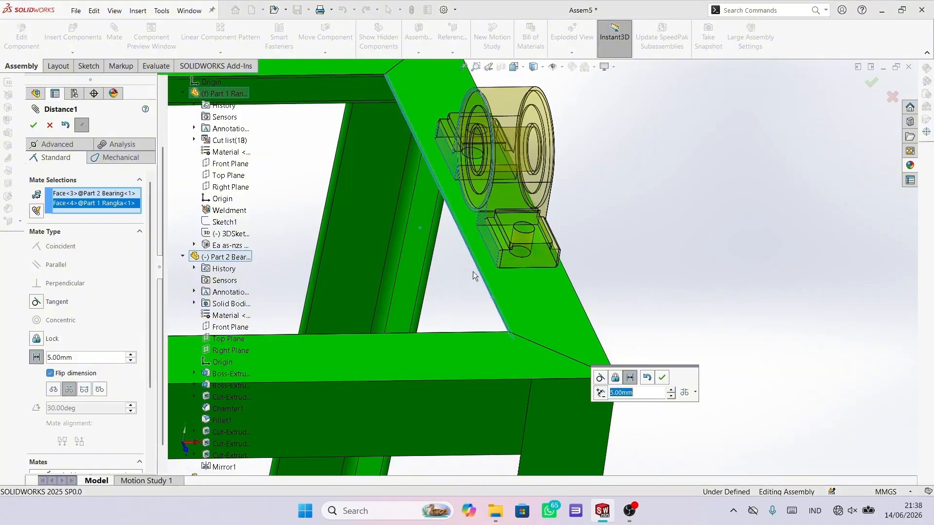
pyautogui.moveTo(506, 241); pyautogui.dragTo(473, 216, button='middle')
pyautogui.scroll(-5, 494, 229)
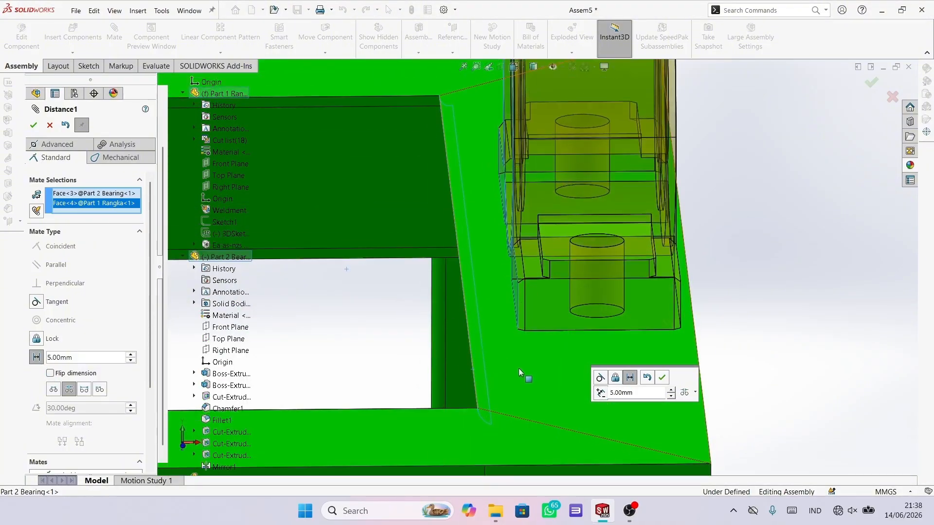
pyautogui.moveTo(518, 368); pyautogui.dragTo(489, 348, button='middle')
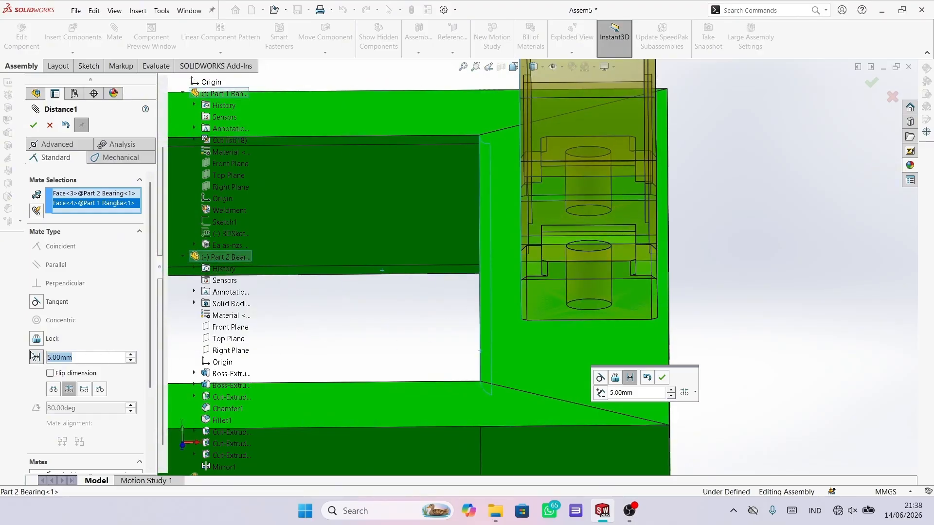
# Step: Set the bearing's mate distance to 3 mm, accept the mate and collapse the first bearing's feature list
pyautogui.write('3')
pyautogui.press('Return')
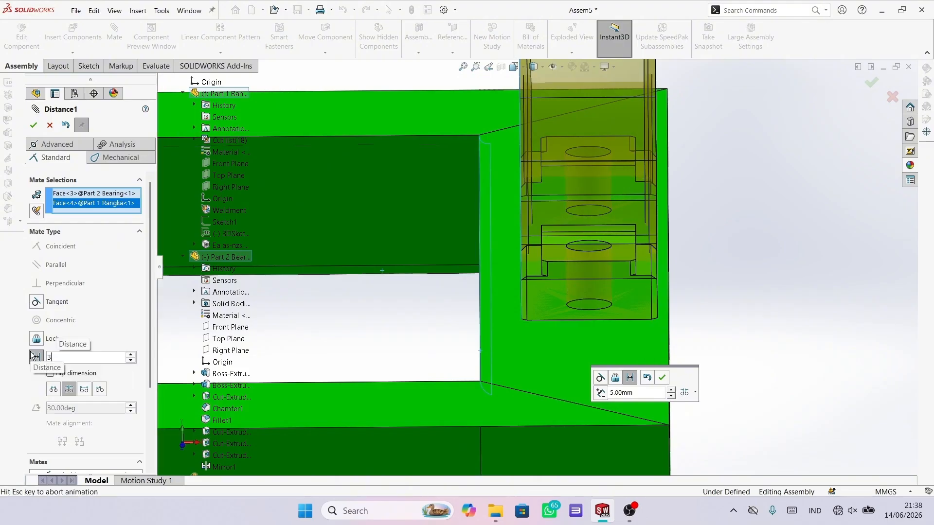
pyautogui.scroll(2, 526, 221)
pyautogui.moveTo(614, 208); pyautogui.dragTo(614, 246, button='middle')
pyautogui.scroll(4, 517, 278)
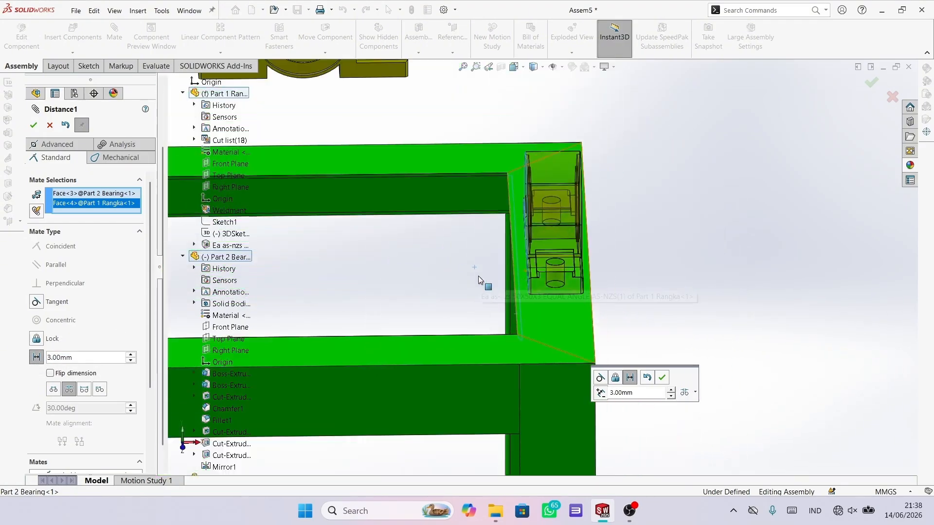
pyautogui.click(34, 126)
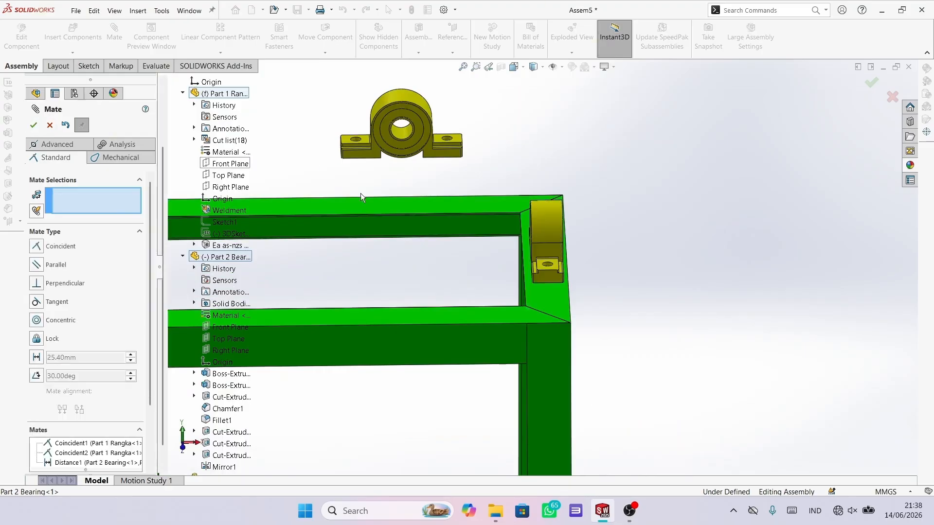
pyautogui.click(184, 257)
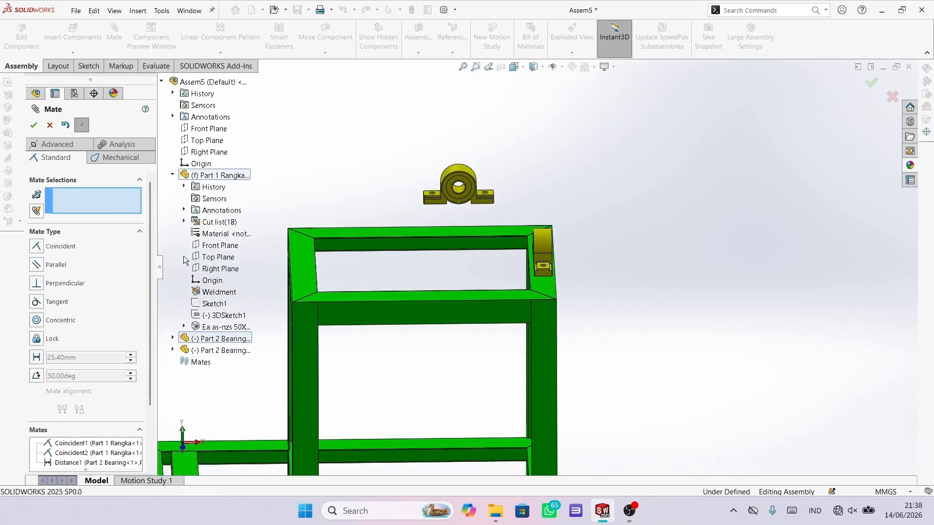
# Step: Add a coincident mate between the second bearing's underside and the top face of the frame's opposite upper end member
pyautogui.click(172, 350)
pyautogui.scroll(-5, 468, 165)
pyautogui.moveTo(474, 301); pyautogui.dragTo(629, 310, button='middle')
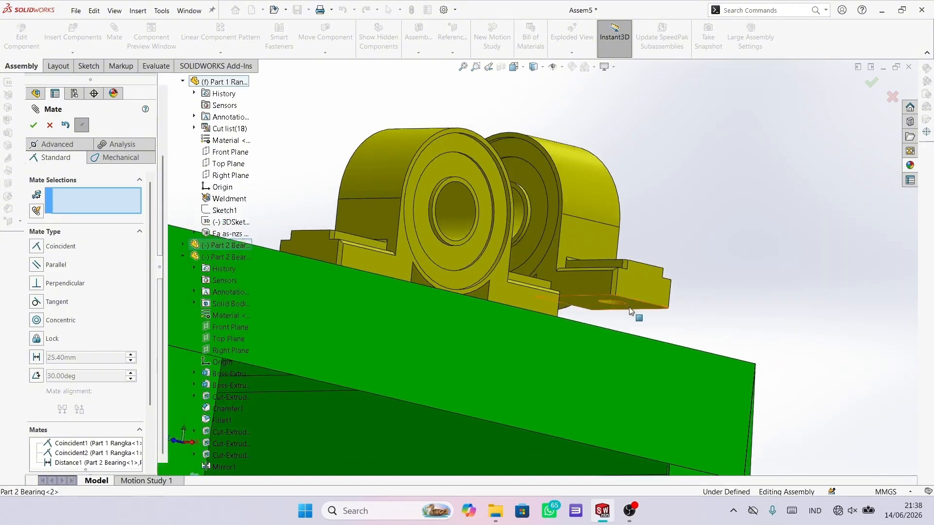
pyautogui.click(637, 309)
pyautogui.scroll(10, 486, 332)
pyautogui.moveTo(387, 314); pyautogui.dragTo(393, 362, button='middle')
pyautogui.scroll(-5, 413, 277)
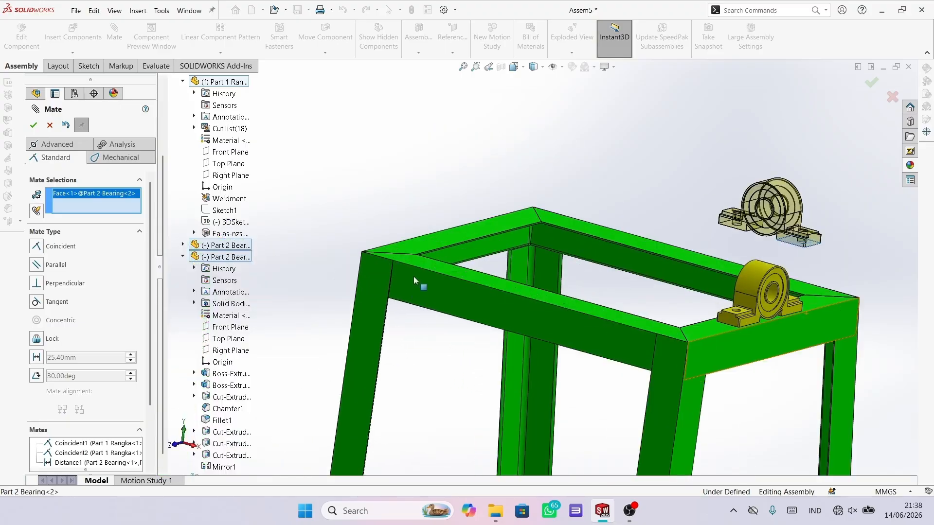
pyautogui.click(477, 224)
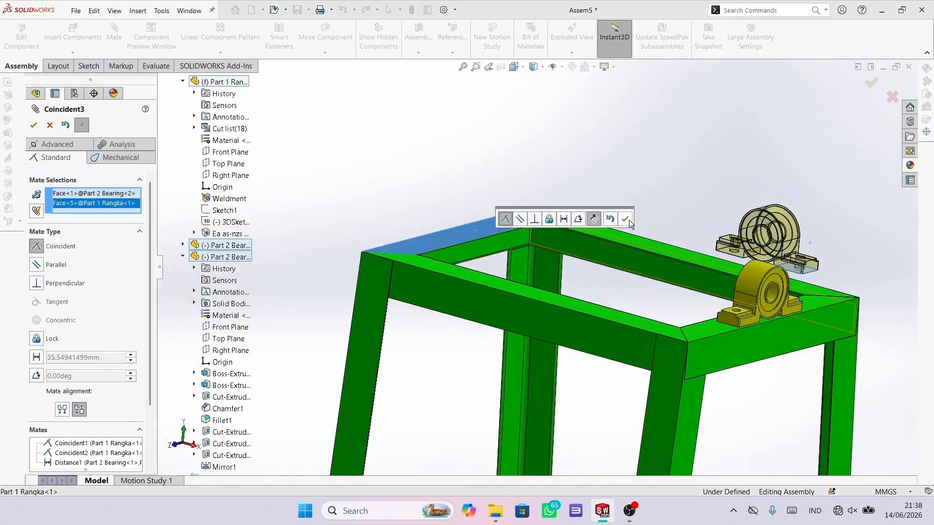
pyautogui.click(629, 220)
# Step: Add a coincident mate between the second bearing's Right Plane and the frame's Front Plane
pyautogui.scroll(-1, 236, 311)
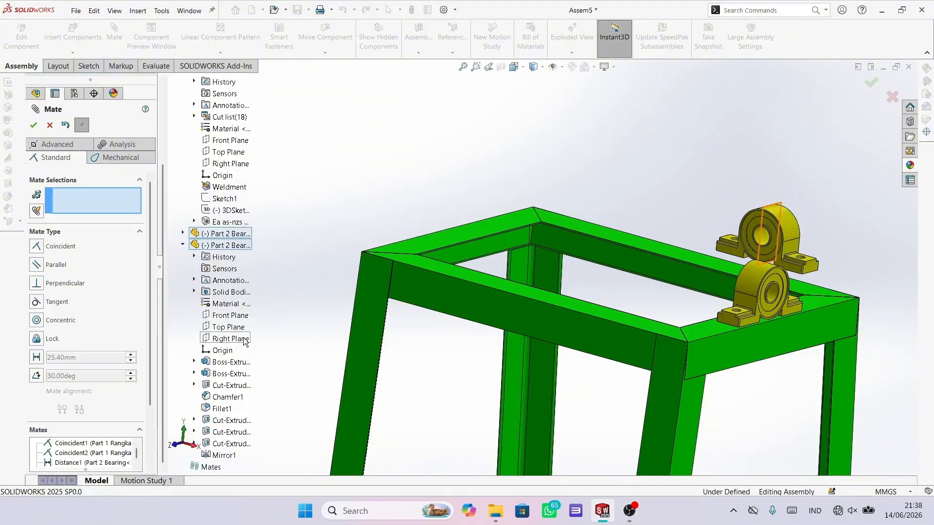
pyautogui.click(244, 339)
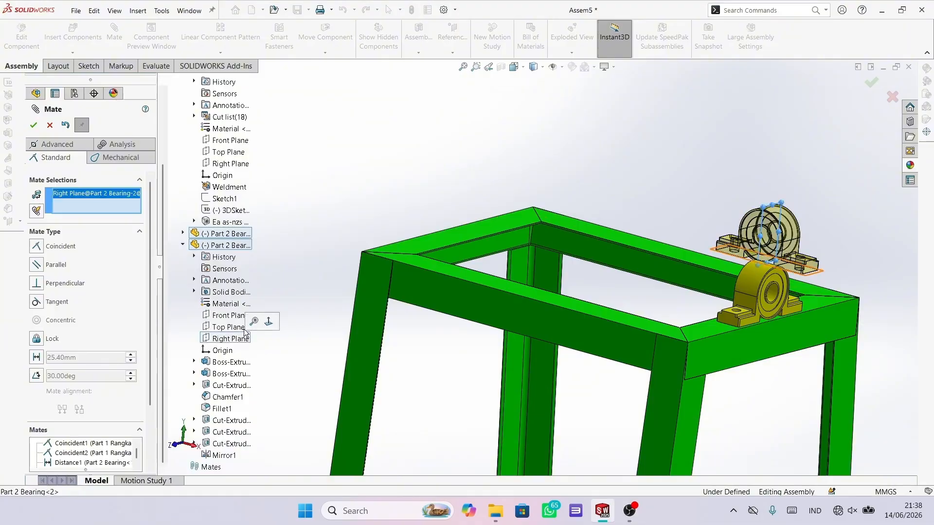
pyautogui.click(234, 143)
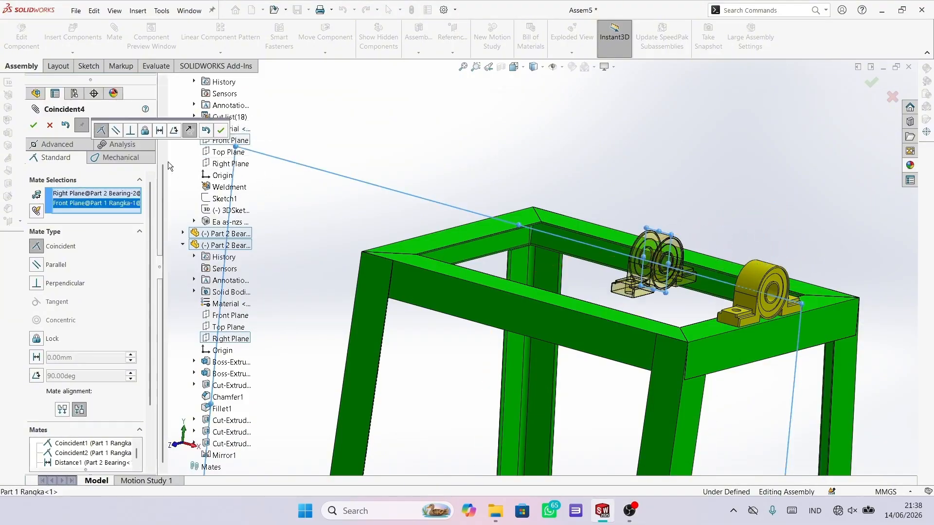
pyautogui.click(221, 130)
# Step: Set up a 3 mm distance mate between the second bearing's side face and the narrow inner edge face of its frame member
pyautogui.scroll(-4, 658, 279)
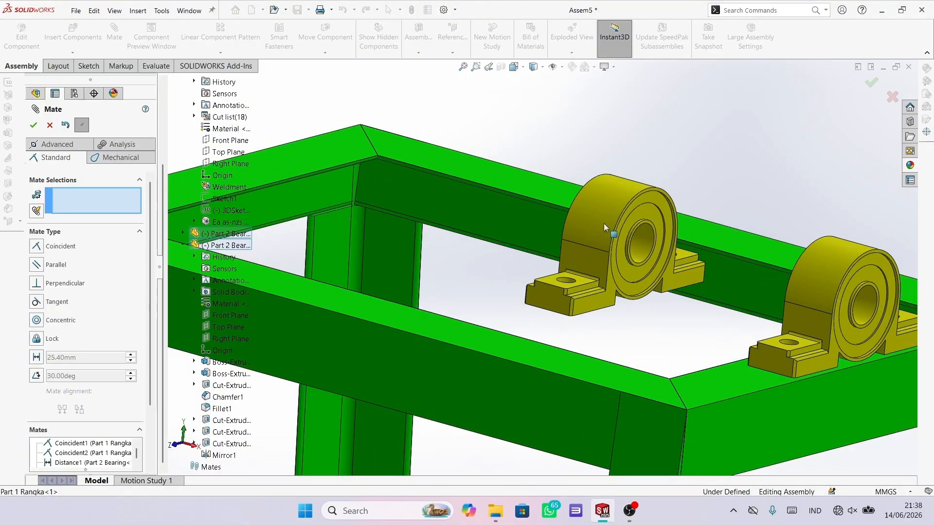
pyautogui.scroll(-3, 603, 223)
pyautogui.scroll(3, 326, 167)
pyautogui.scroll(-5, 577, 291)
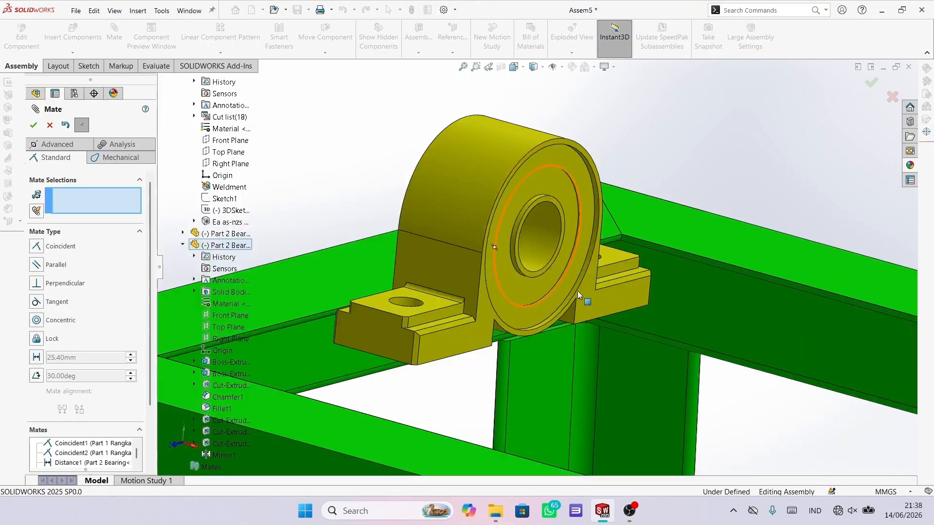
pyautogui.click(607, 302)
pyautogui.scroll(3, 382, 298)
pyautogui.scroll(-5, 397, 305)
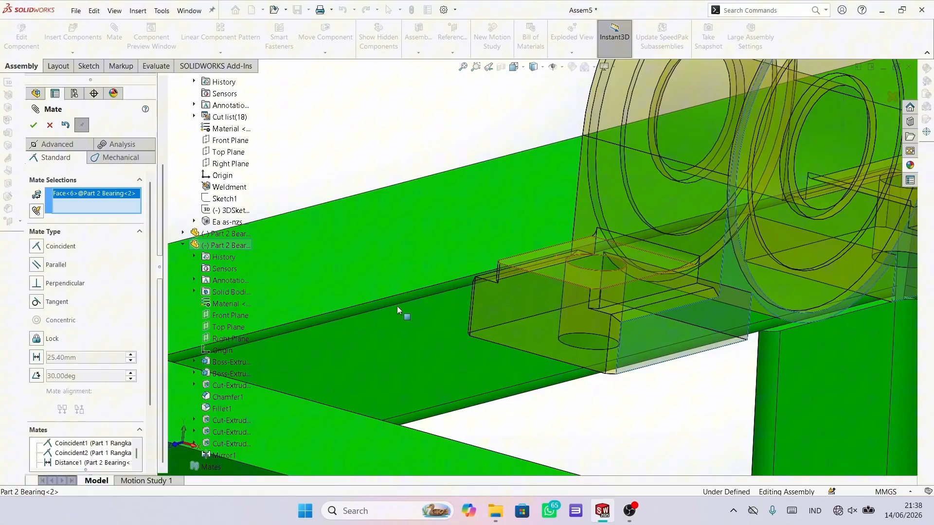
pyautogui.click(421, 295)
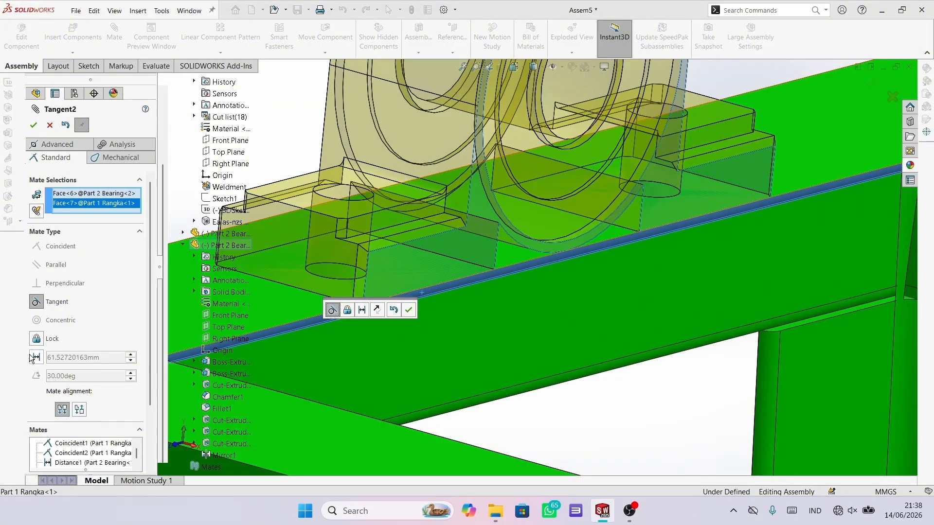
pyautogui.click(35, 358)
pyautogui.write('5')
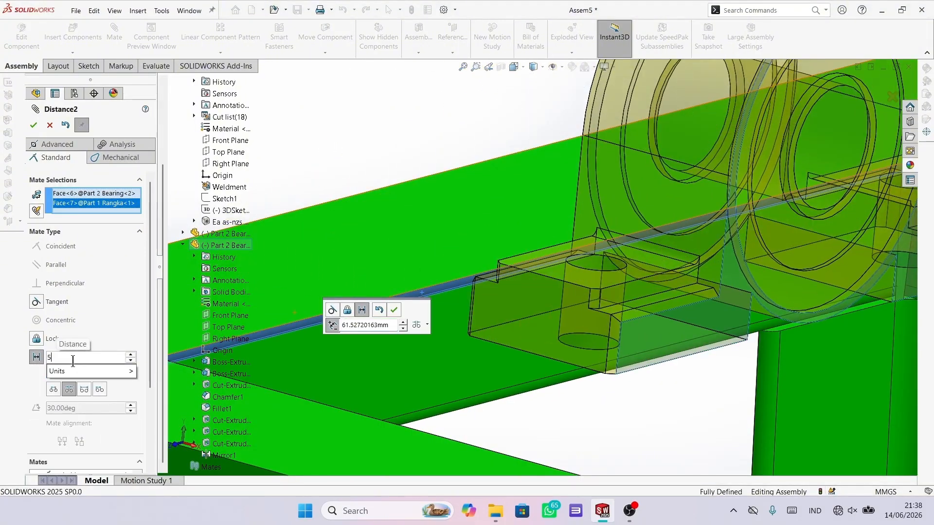
pyautogui.press('BackSpace')
pyautogui.write('3')
pyautogui.press('Return')
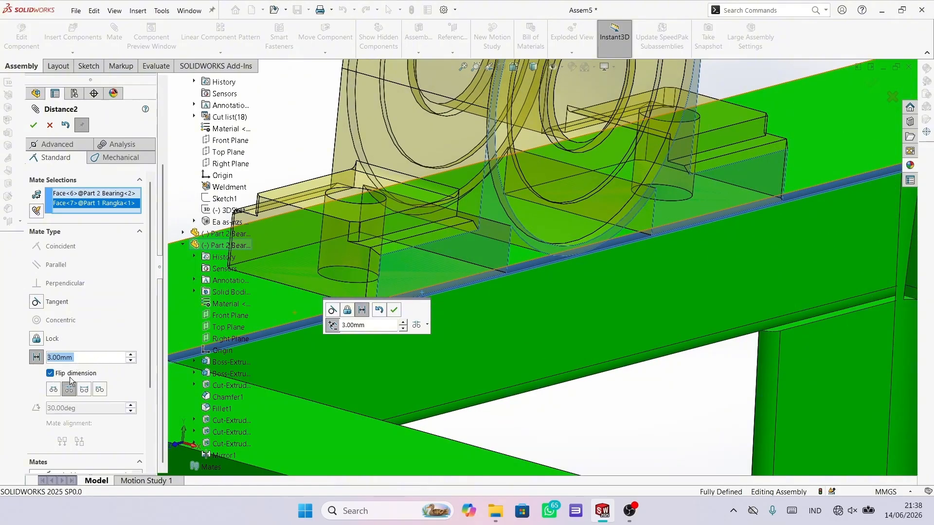
# Step: Reverse the second bearing's distance direction, accept the mate and finish mating
pyautogui.click(50, 374)
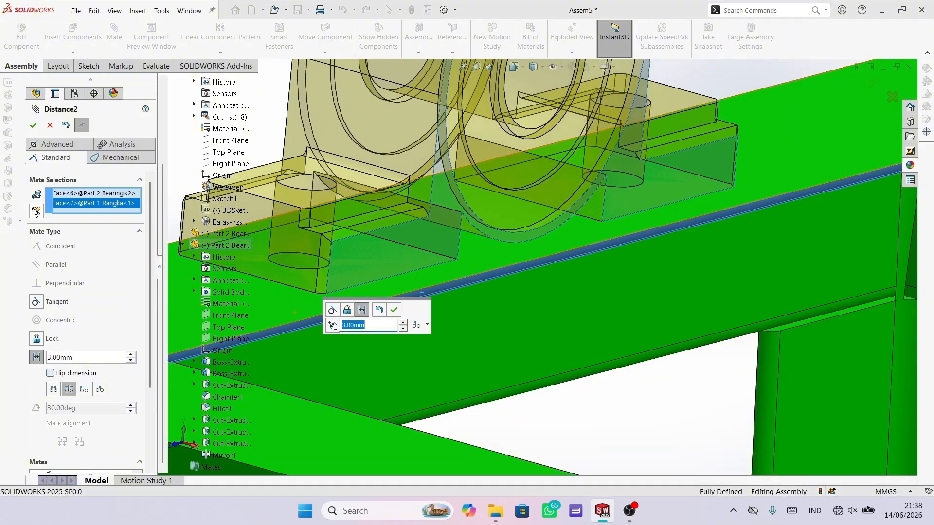
pyautogui.click(34, 126)
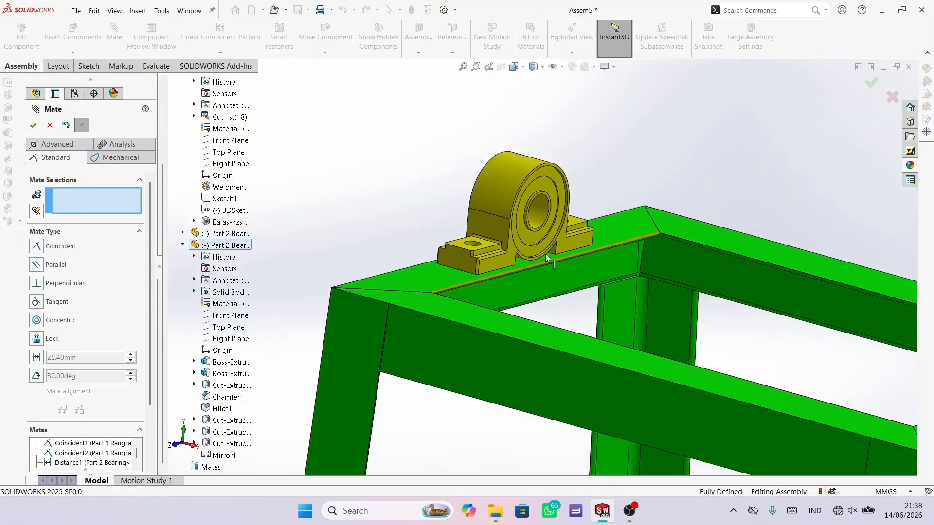
pyautogui.click(31, 129)
# Step: Insert Part 5 Shaft.SLDPRT into the assembly and place it beside the upper frame
pyautogui.scroll(3, 527, 265)
pyautogui.moveTo(526, 262); pyautogui.dragTo(560, 312, button='middle')
pyautogui.scroll(-2, 780, 326)
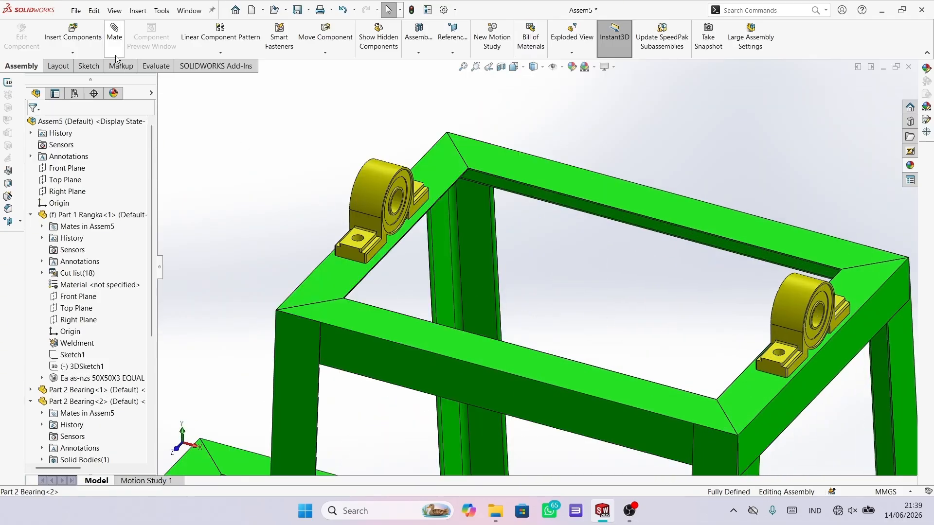
pyautogui.click(94, 43)
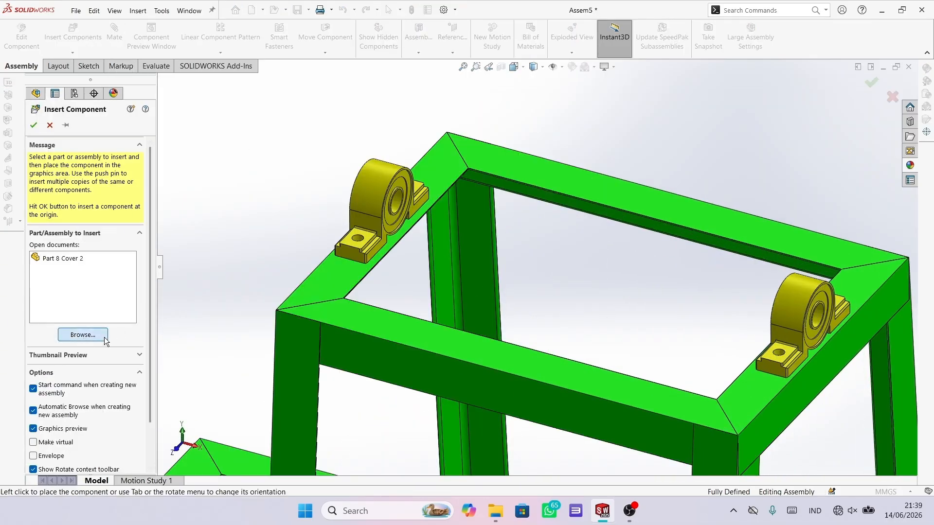
pyautogui.click(82, 335)
pyautogui.click(545, 271)
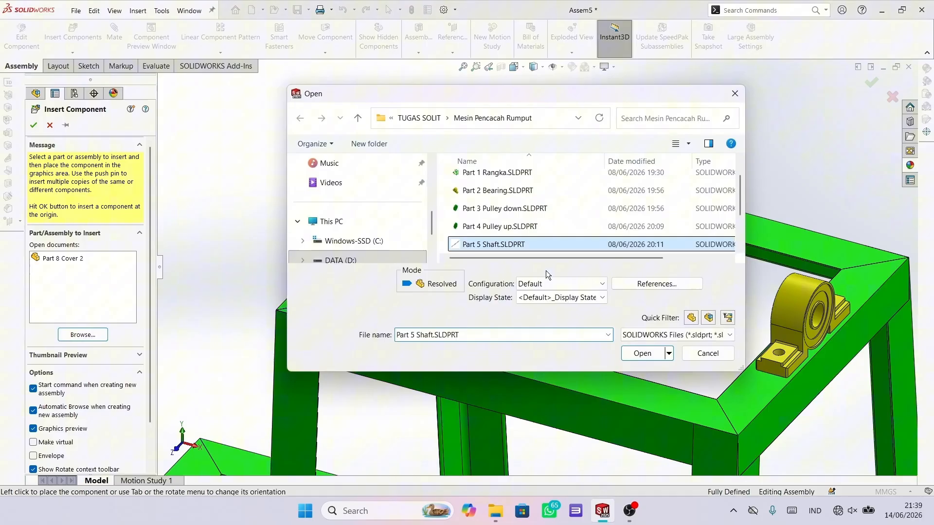
pyautogui.click(630, 353)
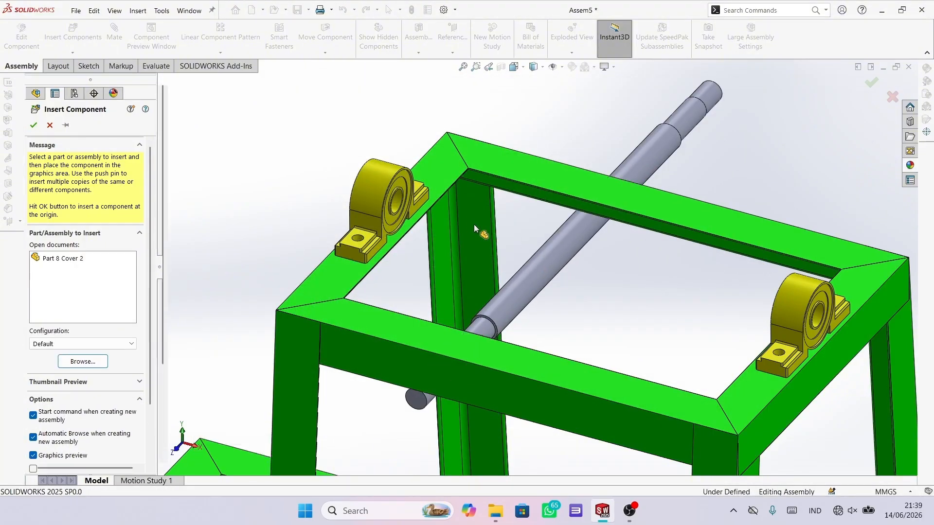
pyautogui.click(473, 224)
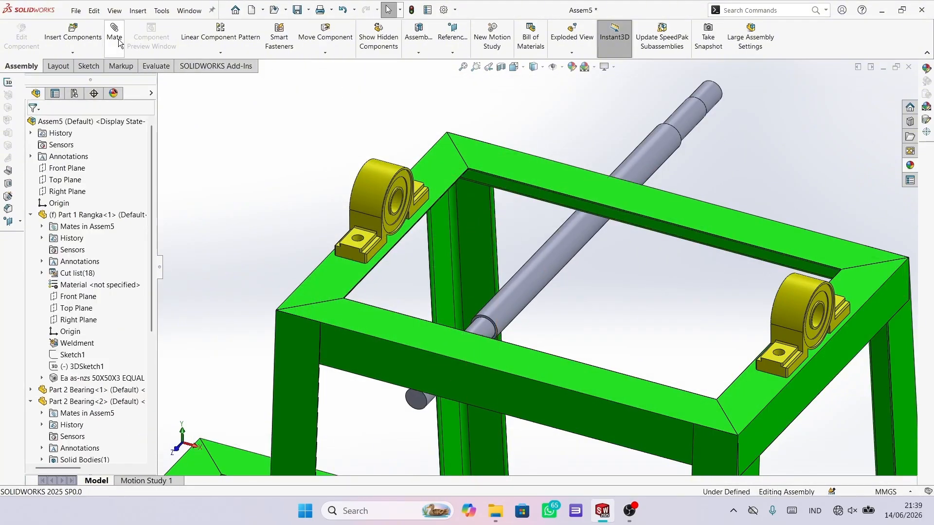
# Step: Mate the shaft's stepped end concentric with the first bearing's bore, with the alignment reversed so the shaft runs through both bearings
pyautogui.moveTo(716, 159); pyautogui.dragTo(708, 189, button='middle')
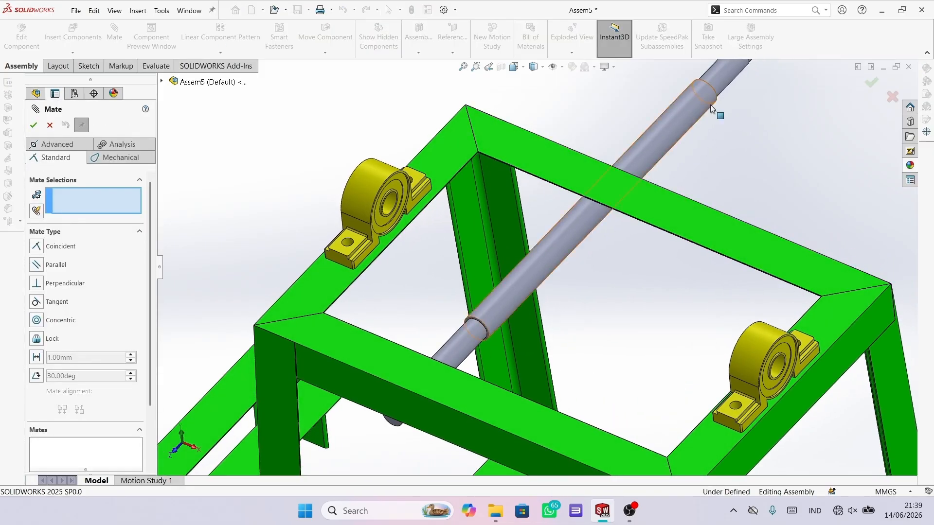
pyautogui.scroll(2, 722, 77)
pyautogui.click(669, 127)
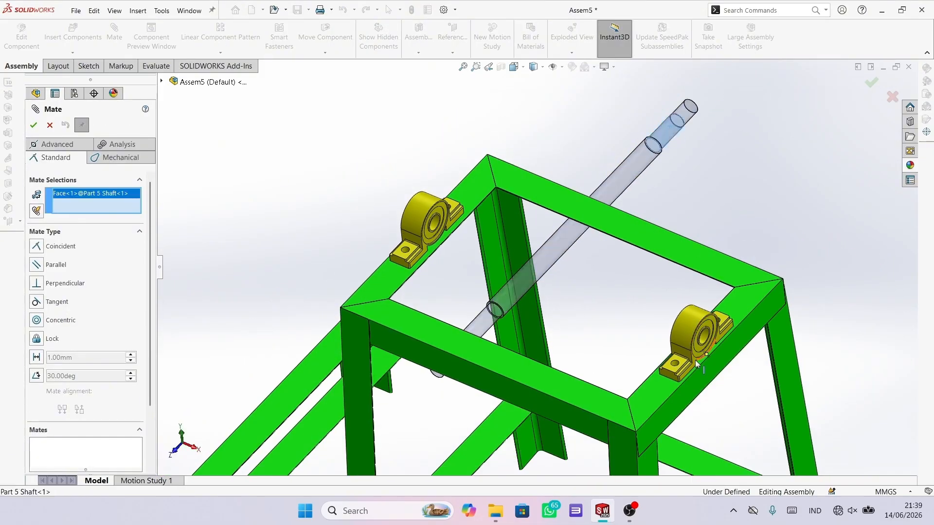
pyautogui.scroll(-5, 696, 360)
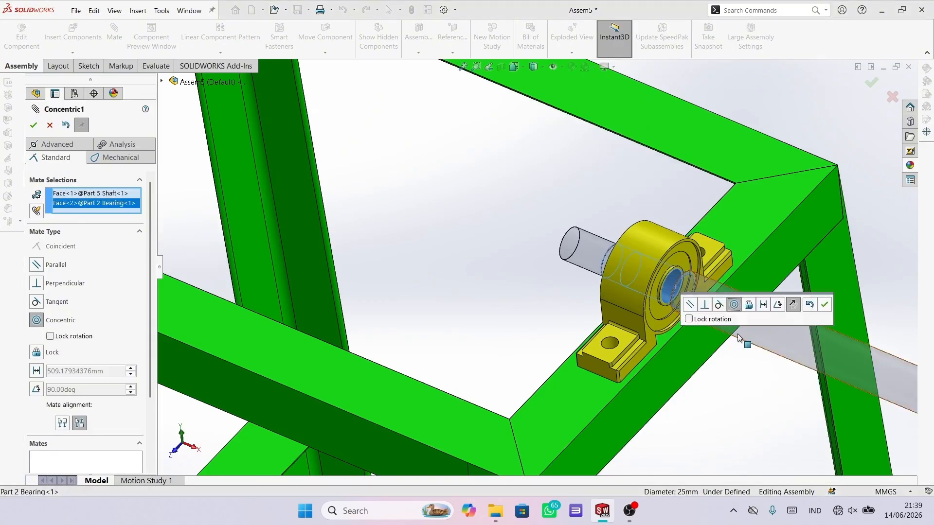
pyautogui.scroll(3, 759, 342)
pyautogui.click(792, 305)
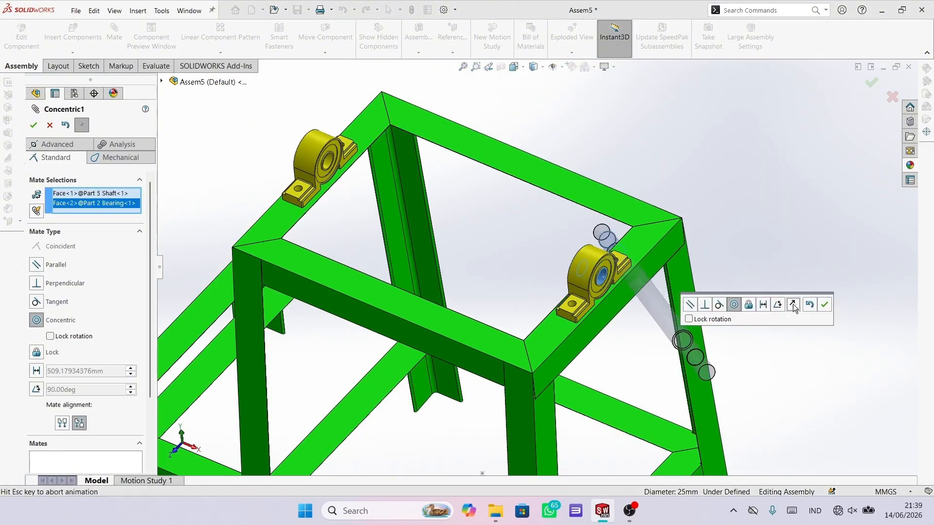
pyautogui.click(824, 305)
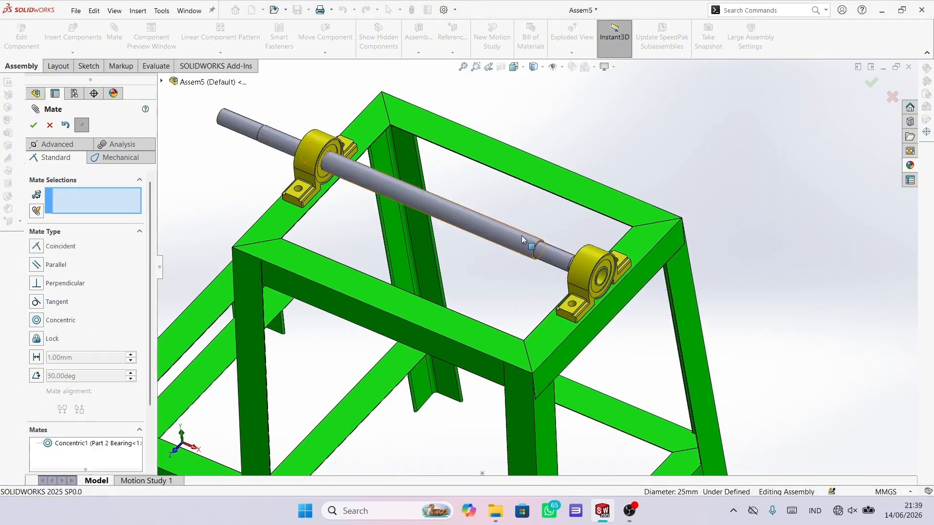
# Step: Add a 5 mm distance mate between the narrow shoulder near the shaft's end and the first bearing's inner ring end face, and finish mating
pyautogui.scroll(-10, 638, 297)
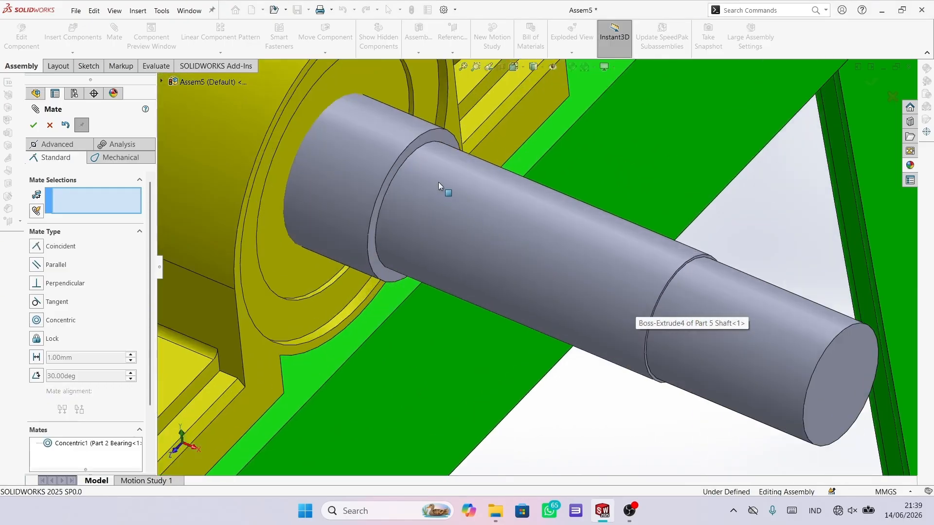
pyautogui.scroll(-4, 370, 148)
pyautogui.scroll(4, 418, 156)
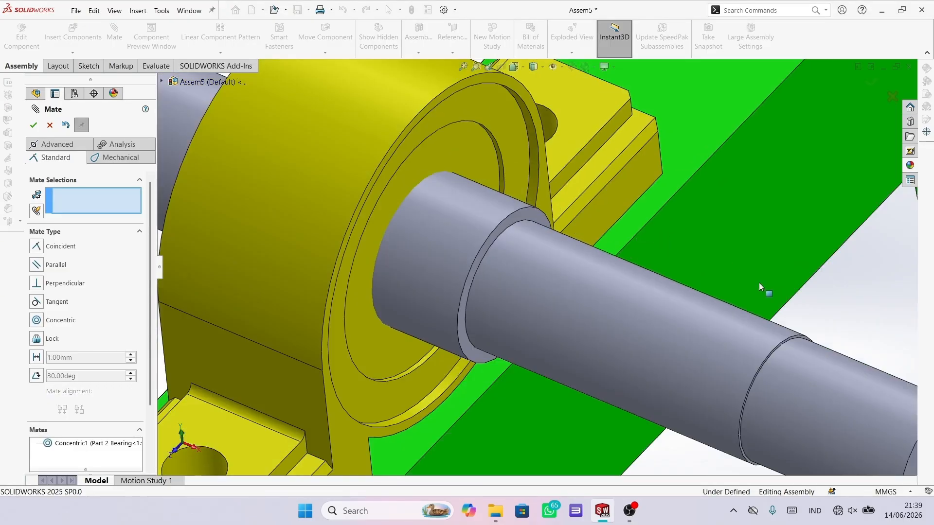
pyautogui.scroll(-3, 769, 292)
pyautogui.click(739, 348)
pyautogui.scroll(5, 584, 292)
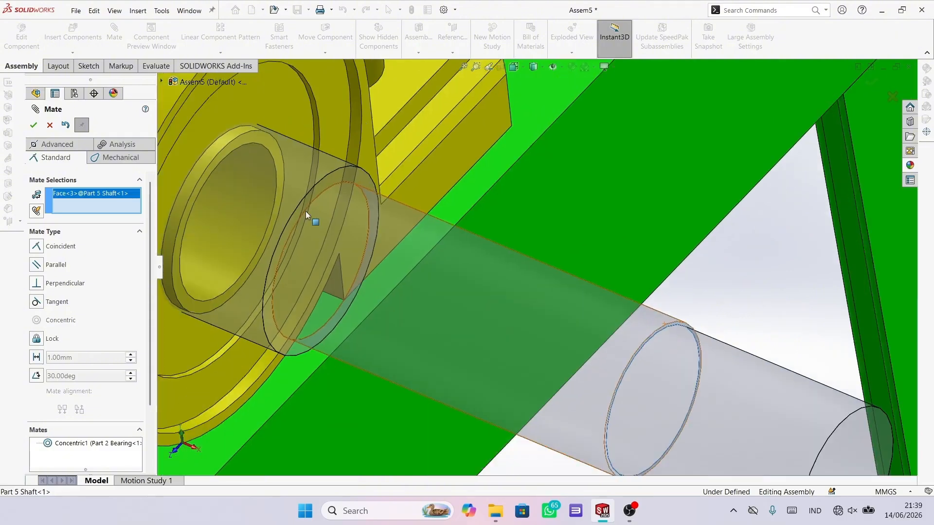
pyautogui.scroll(-3, 305, 211)
pyautogui.scroll(2, 439, 226)
pyautogui.scroll(3, 527, 297)
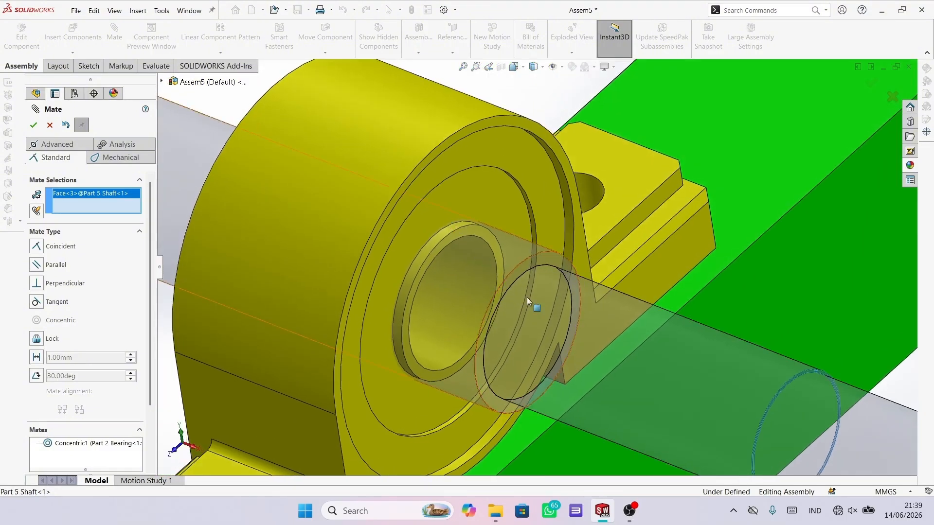
pyautogui.scroll(-3, 548, 316)
pyautogui.click(471, 232)
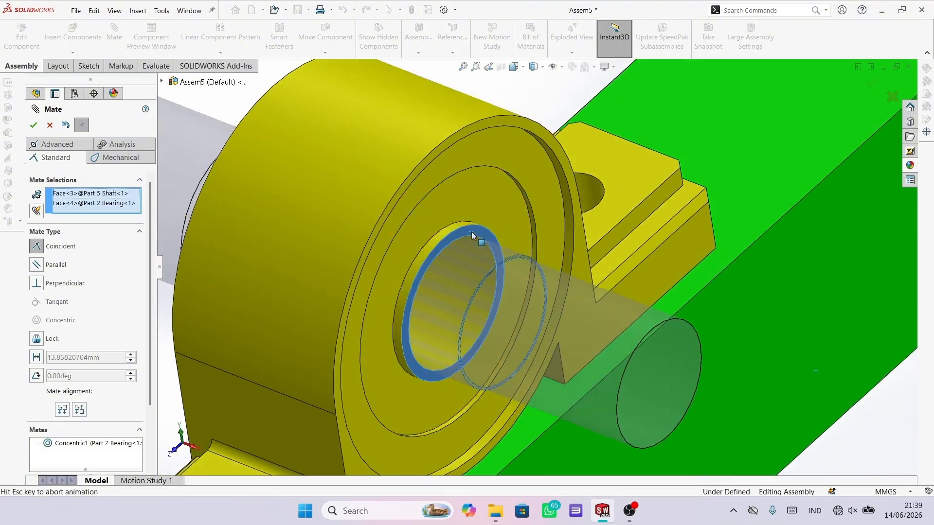
pyautogui.click(37, 357)
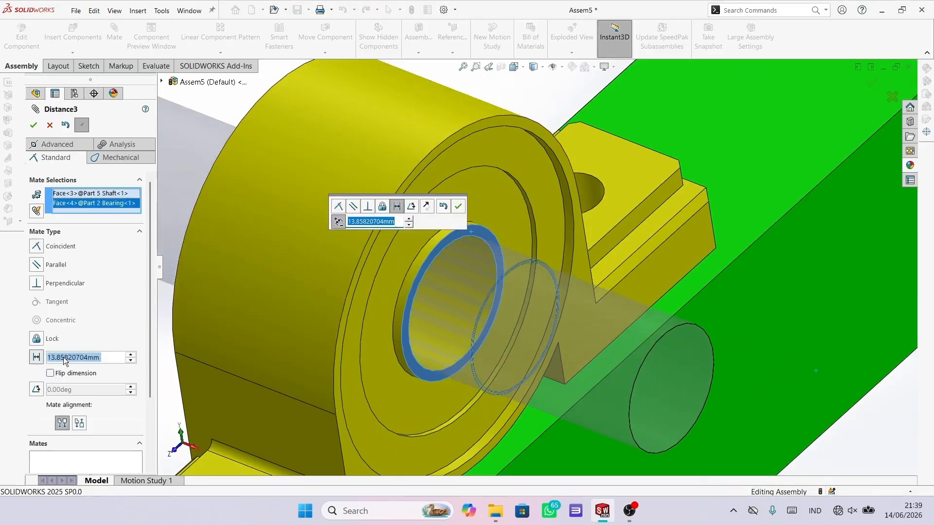
pyautogui.write('5')
pyautogui.press('Return')
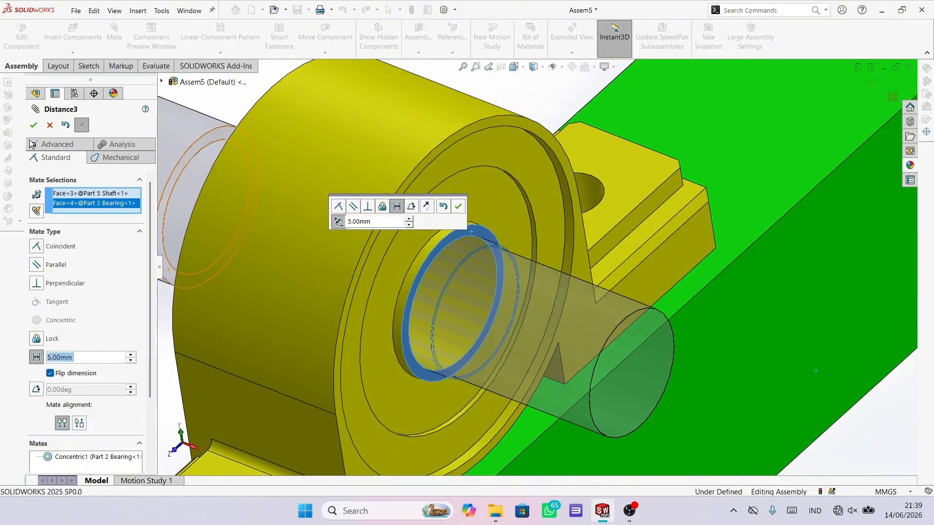
pyautogui.click(33, 125)
pyautogui.scroll(5, 582, 336)
pyautogui.scroll(-3, 393, 195)
pyautogui.scroll(3, 340, 214)
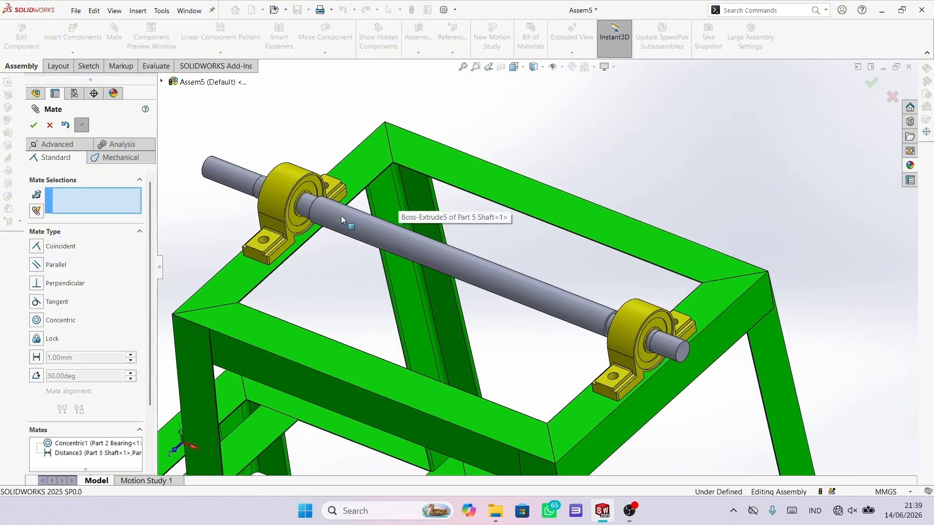
pyautogui.click(30, 126)
# Step: Collapse the feature lists of the frame and the second bearing in the assembly tree
pyautogui.moveTo(322, 264); pyautogui.dragTo(417, 282, button='middle')
pyautogui.keyDown('ctrl'); pyautogui.moveTo(328, 249); pyautogui.dragTo(372, 254, button='middle'); pyautogui.keyUp('ctrl')
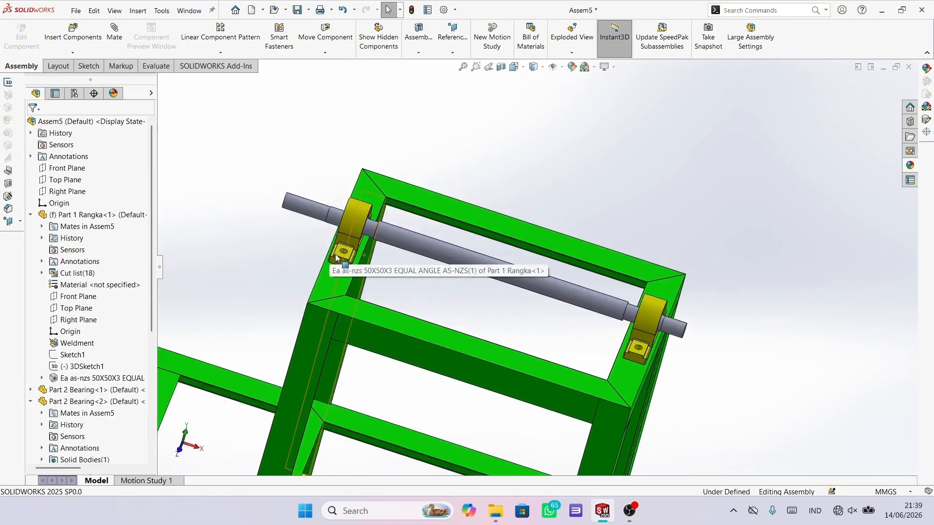
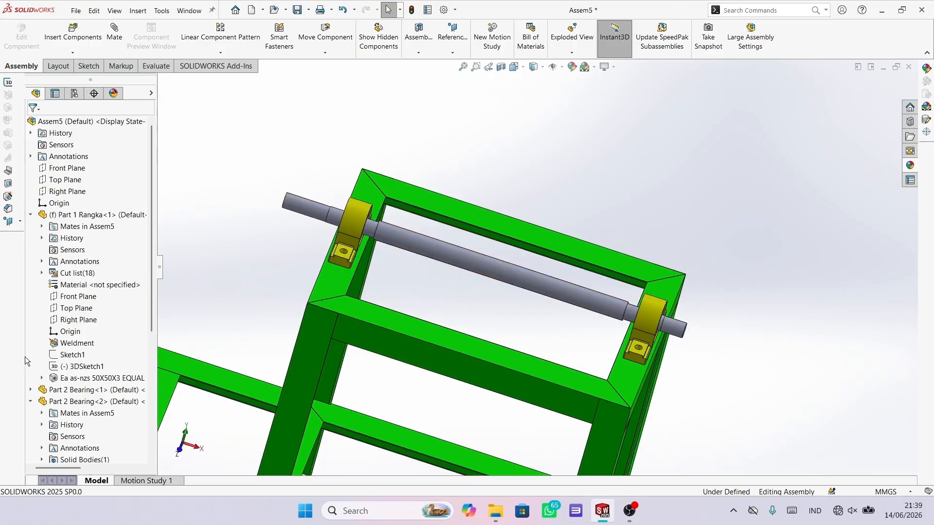
pyautogui.click(31, 215)
pyautogui.click(30, 238)
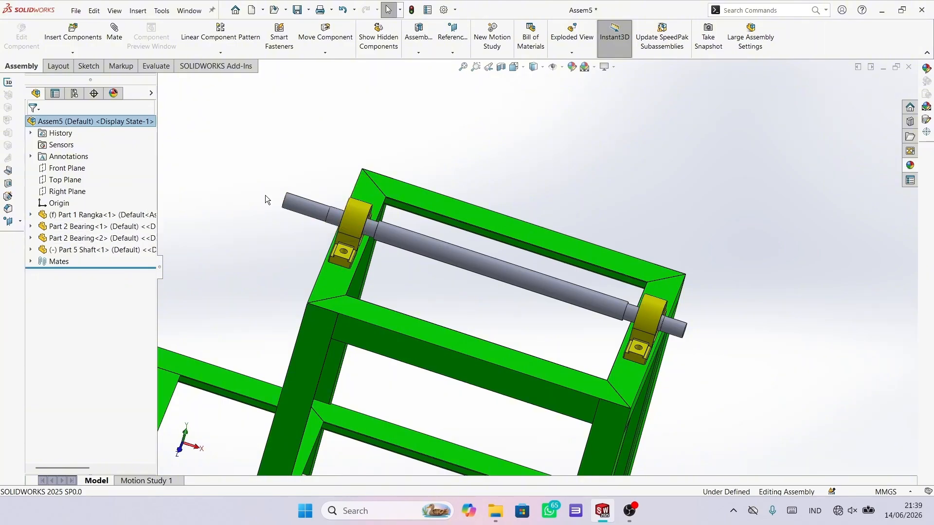
# Step: Insert Part 6 Pisau.SLDPRT into the assembly and place it beside the shaft near the second bearing
pyautogui.moveTo(265, 196); pyautogui.dragTo(272, 134, button='middle')
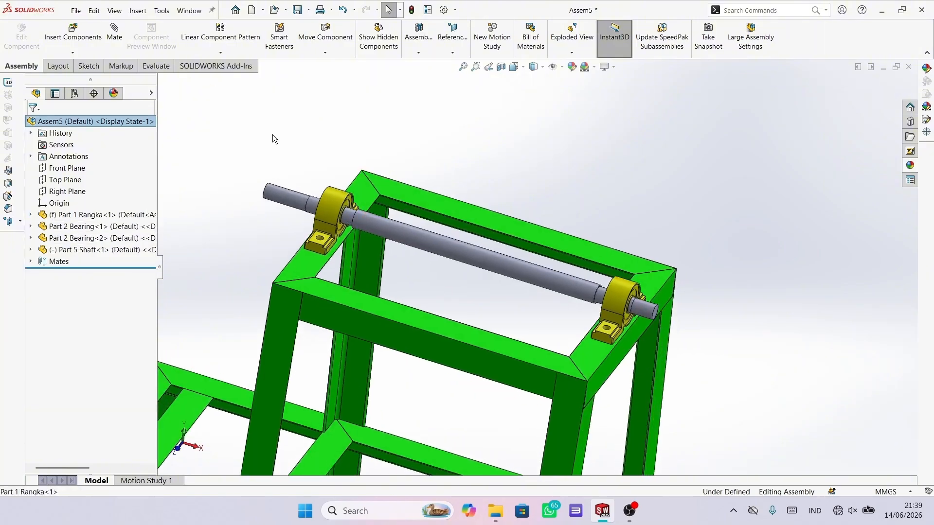
pyautogui.click(94, 36)
pyautogui.click(104, 339)
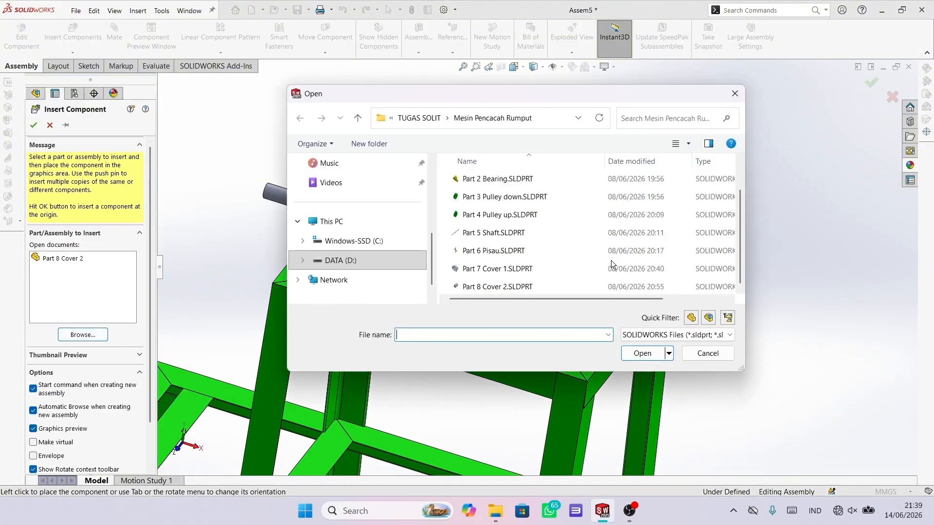
pyautogui.click(581, 250)
pyautogui.click(640, 353)
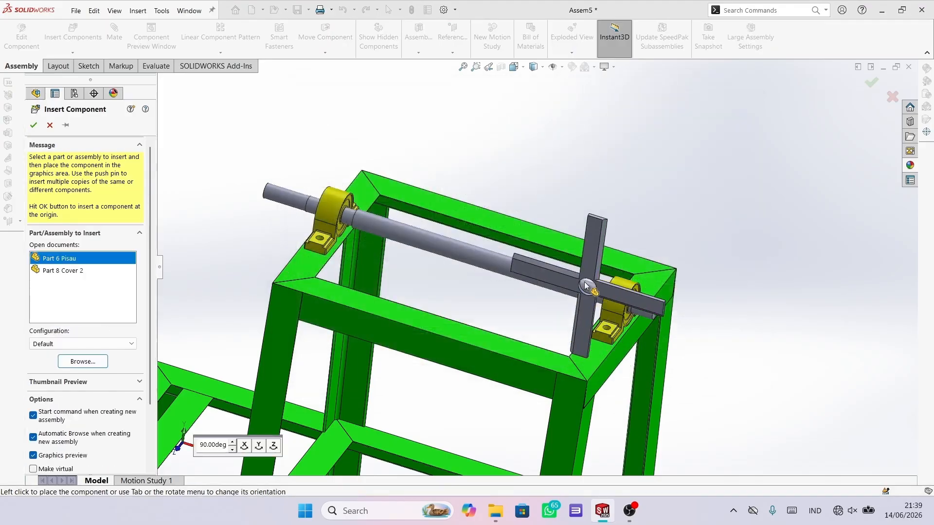
pyautogui.click(620, 264)
# Step: Mate the center hole of the cross-shaped blade concentric with the thick 30 mm section of the shaft
pyautogui.scroll(-5, 619, 265)
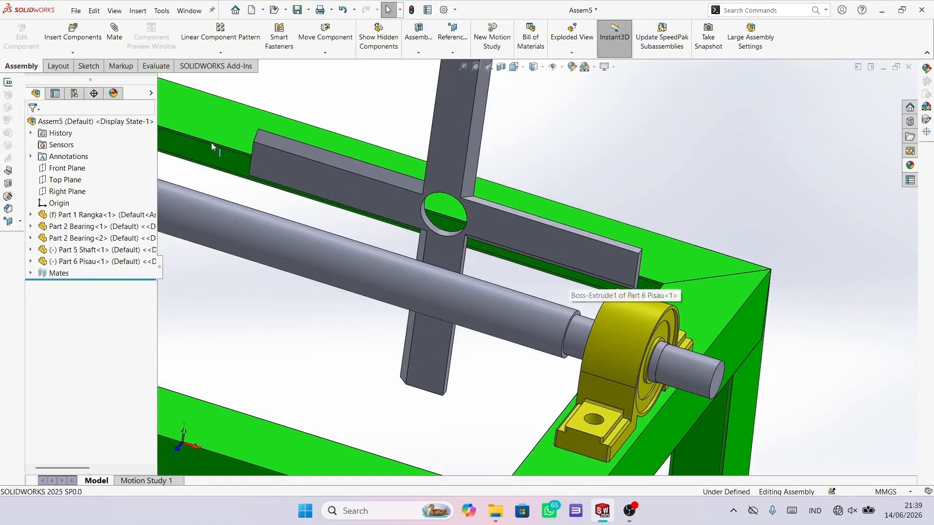
pyautogui.click(124, 39)
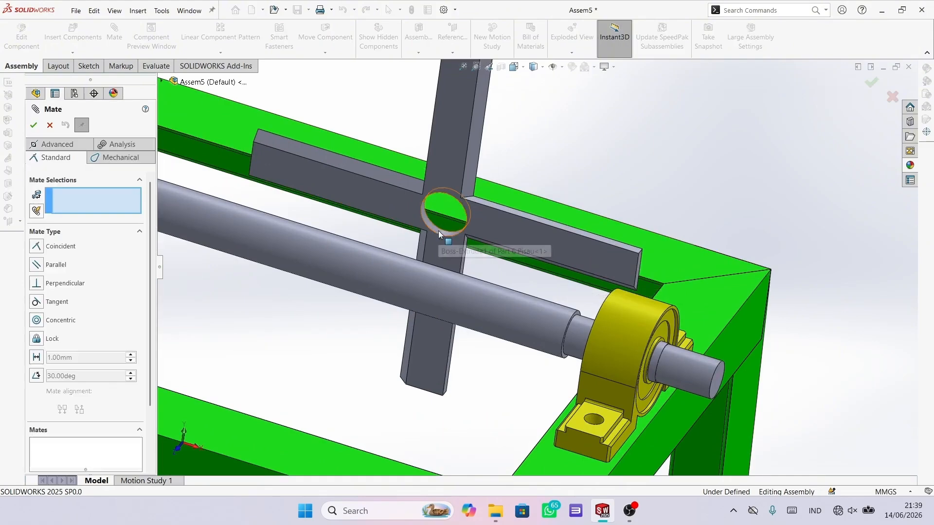
pyautogui.click(438, 231)
pyautogui.click(523, 319)
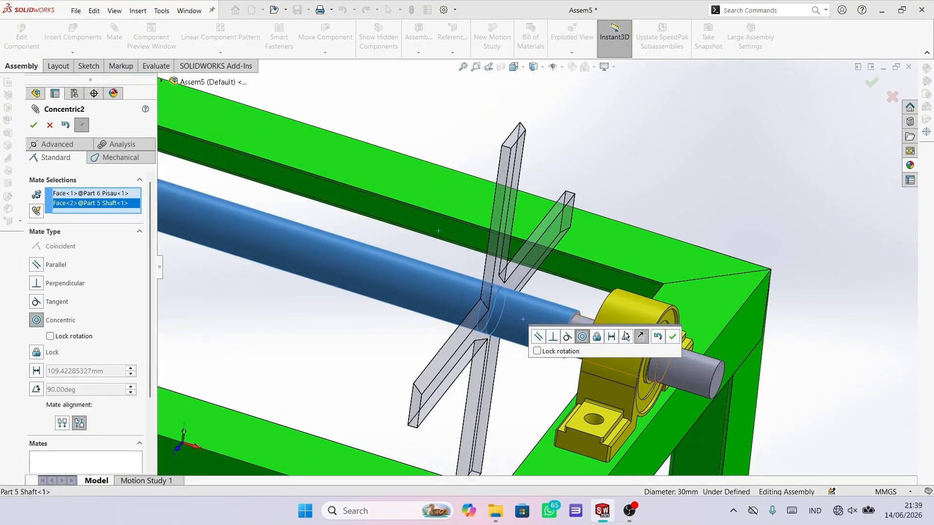
pyautogui.moveTo(521, 246); pyautogui.dragTo(441, 208, button='middle')
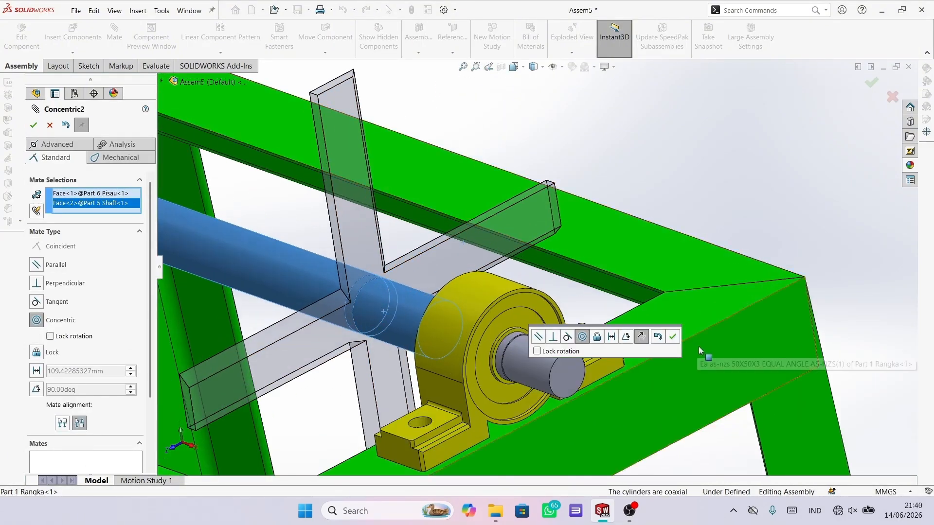
pyautogui.click(672, 336)
# Step: Slide and turn the blade along the shaft, leaving it near the bearing at the short shaft end
pyautogui.moveTo(666, 335); pyautogui.dragTo(369, 208, button='middle')
pyautogui.scroll(-3, 372, 219)
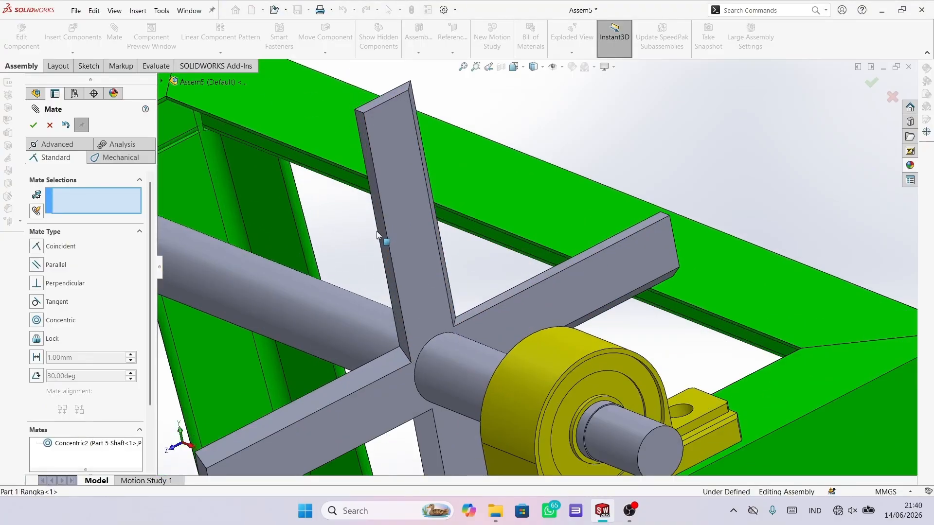
pyautogui.moveTo(402, 247); pyautogui.dragTo(488, 311, button='middle')
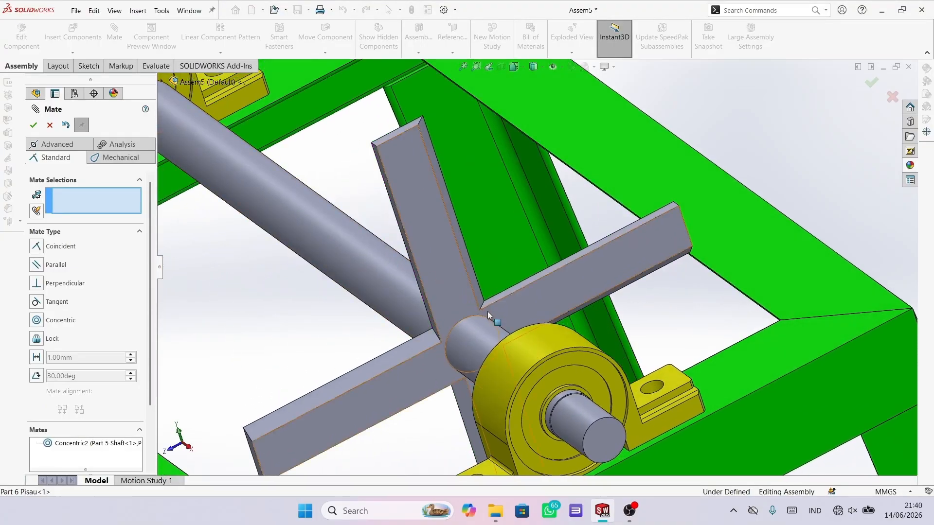
pyautogui.scroll(3, 502, 315)
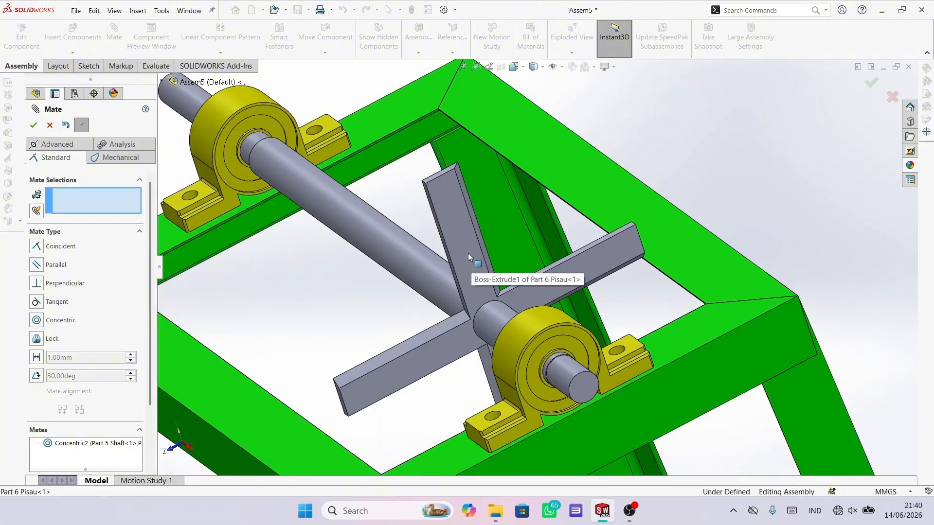
pyautogui.moveTo(468, 254); pyautogui.dragTo(420, 183)
pyautogui.moveTo(420, 182); pyautogui.dragTo(379, 173, button='middle')
pyautogui.scroll(5, 474, 124)
pyautogui.moveTo(474, 124); pyautogui.dragTo(506, 213, button='middle')
pyautogui.scroll(4, 471, 210)
pyautogui.click(633, 273)
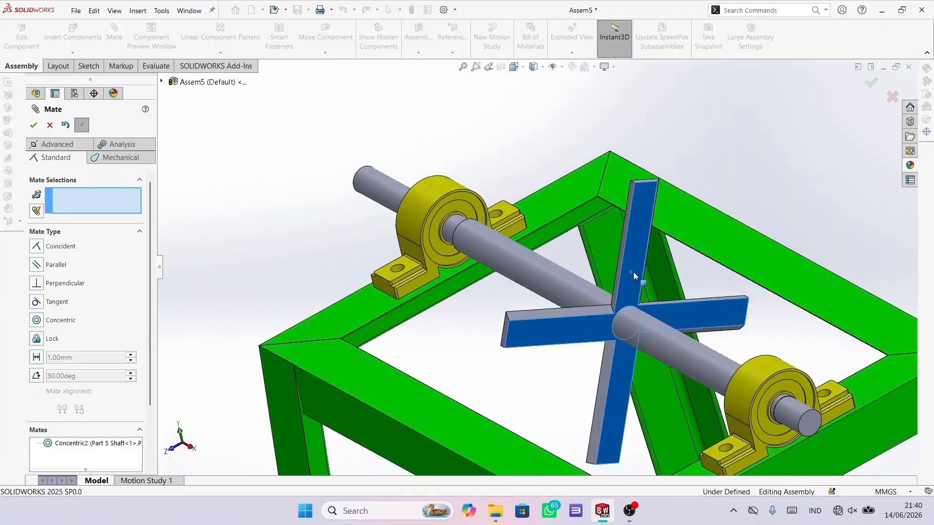
pyautogui.moveTo(633, 272); pyautogui.dragTo(756, 334)
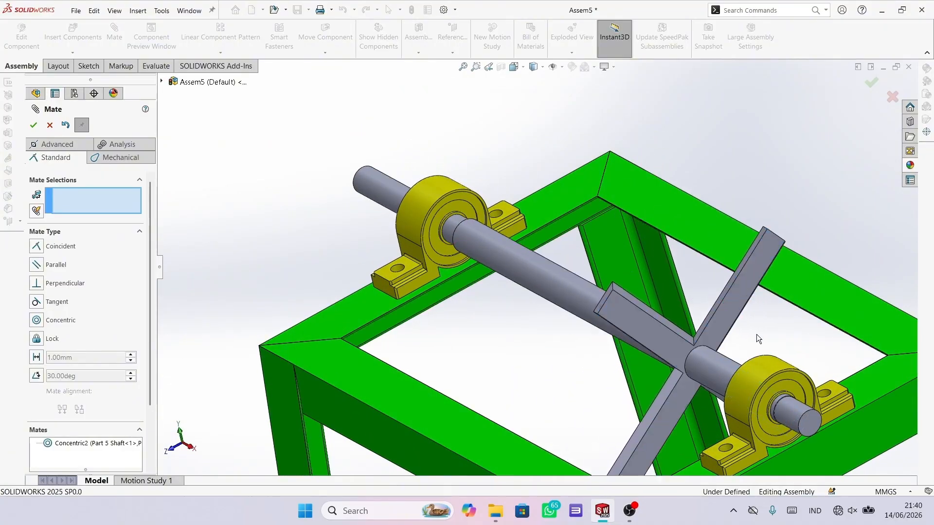
# Step: Add a 10 mm distance mate between the blade's flat face and the shaft shoulder beside the nearby bearing
pyautogui.scroll(8, 593, 346)
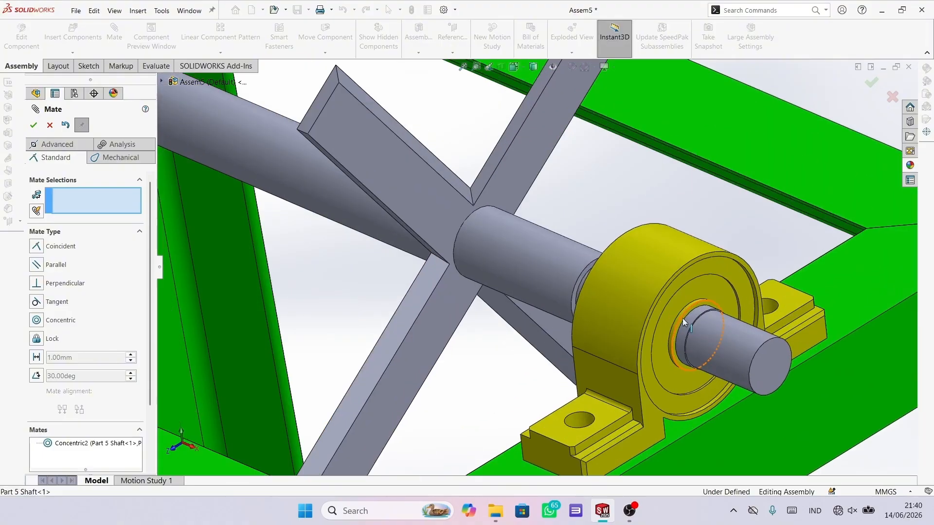
pyautogui.click(533, 140)
pyautogui.scroll(6, 553, 276)
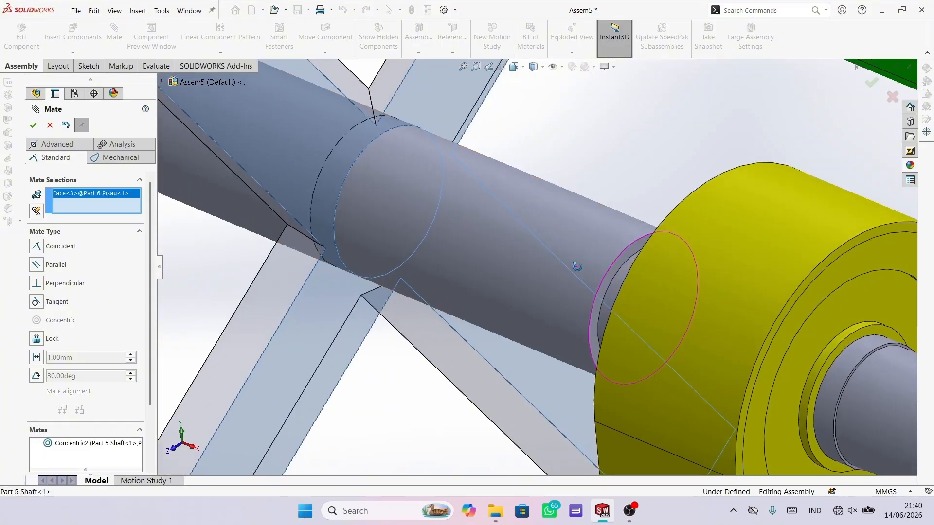
pyautogui.click(627, 255)
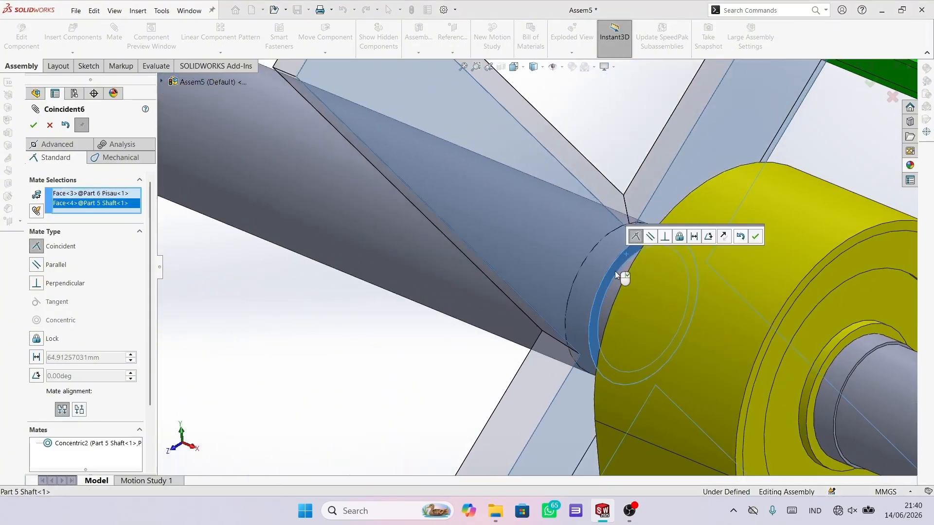
pyautogui.click(36, 357)
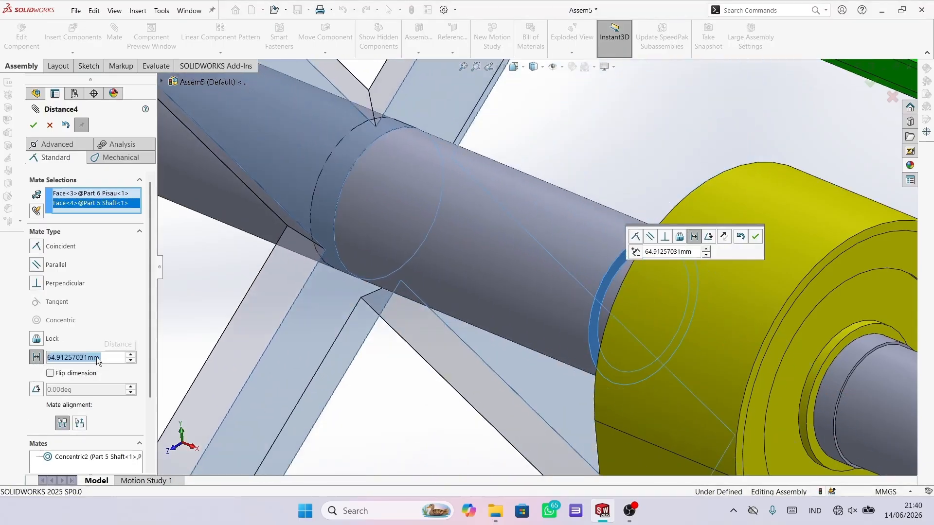
pyautogui.write('10')
pyautogui.press('Return')
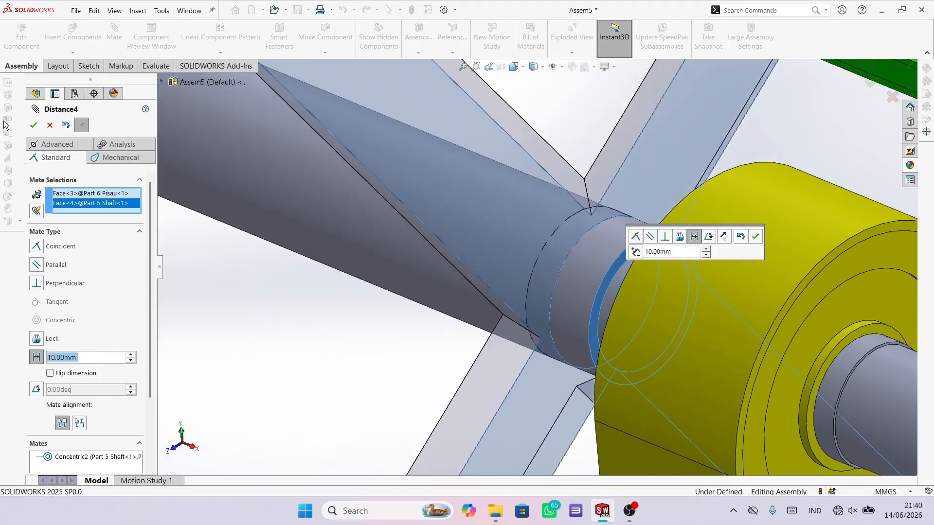
pyautogui.click(33, 125)
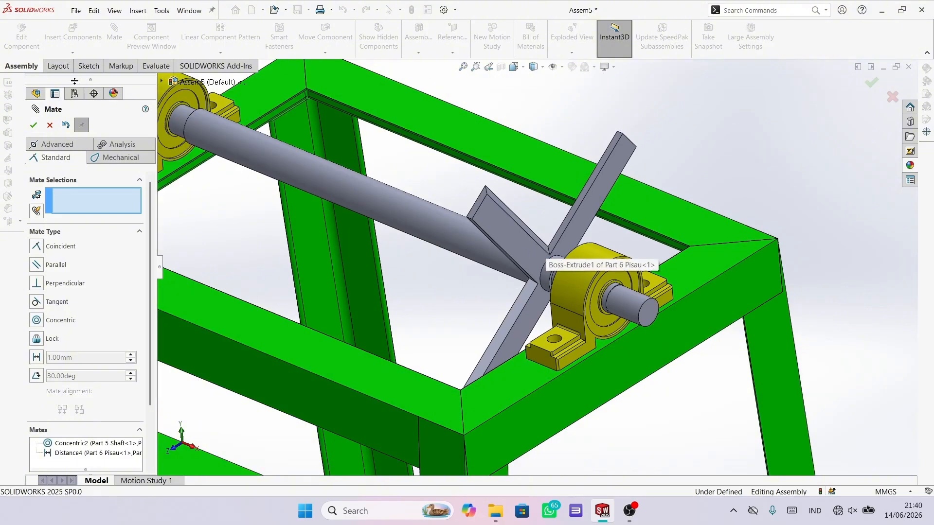
# Step: Mate the Right Plane of Part 6 Pisau coincident with the Right Plane of Part 5 Shaft
pyautogui.scroll(6, 545, 259)
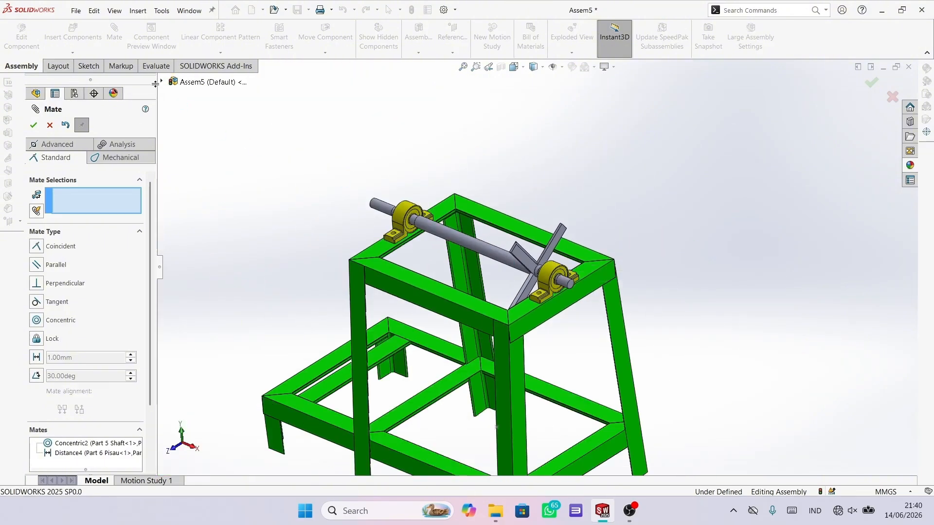
pyautogui.click(161, 83)
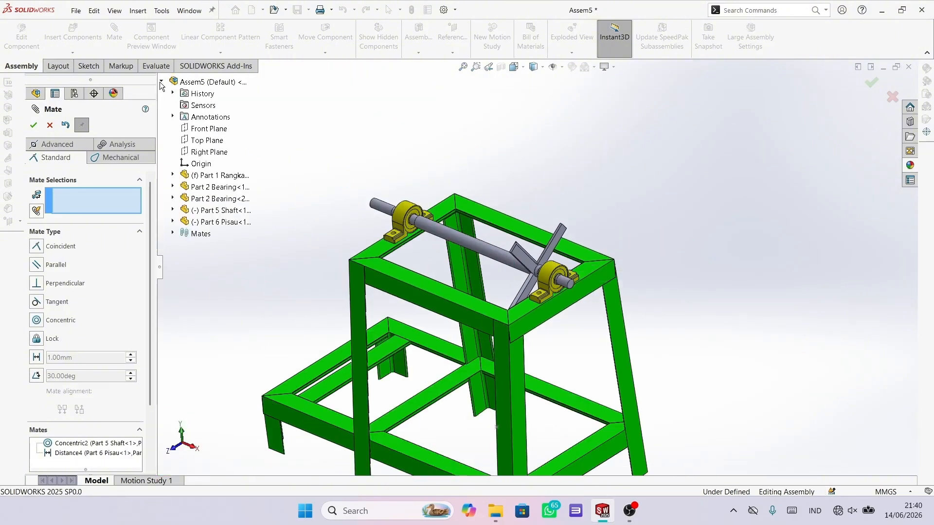
pyautogui.click(173, 222)
pyautogui.click(173, 210)
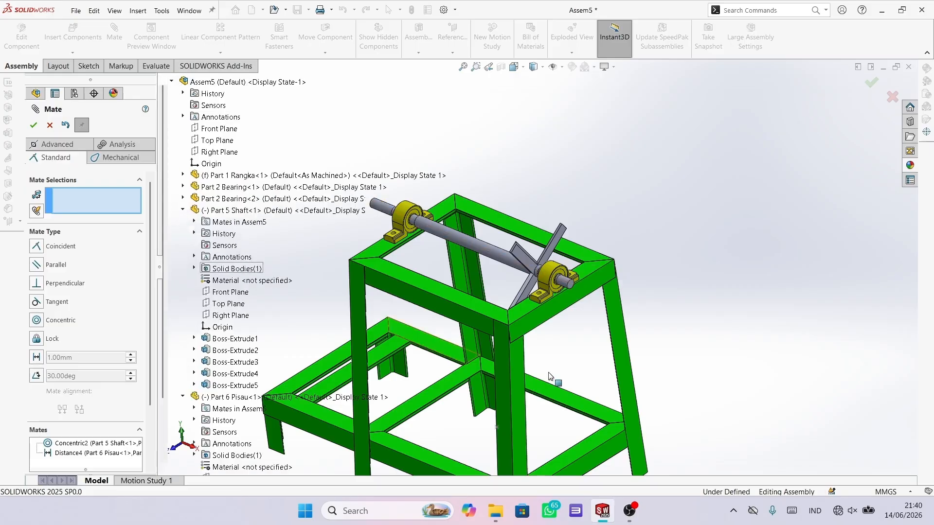
pyautogui.scroll(3, 360, 357)
pyautogui.scroll(-3, 223, 292)
pyautogui.scroll(-3, 580, 312)
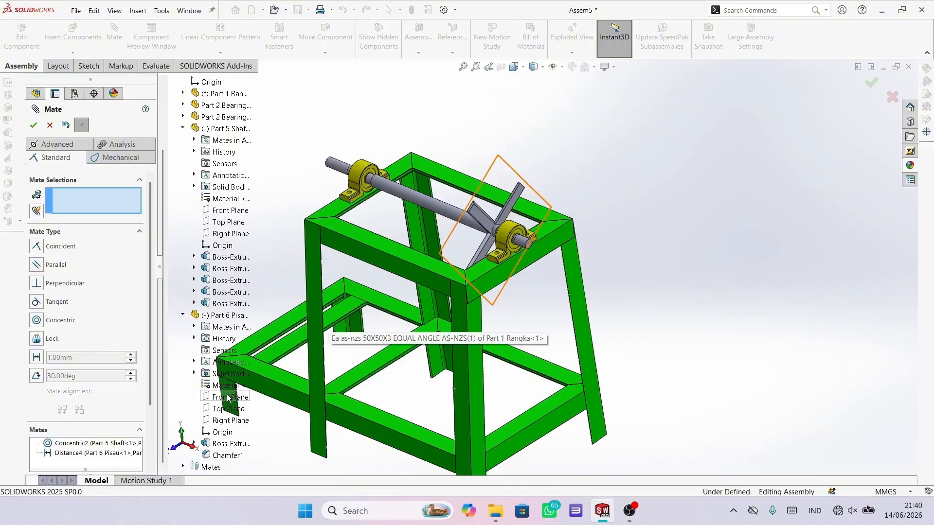
pyautogui.click(228, 421)
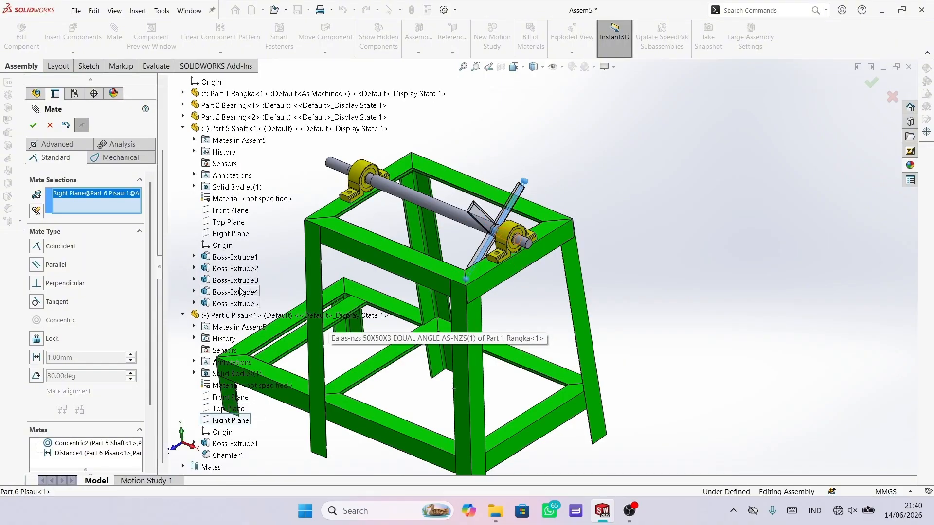
pyautogui.click(230, 235)
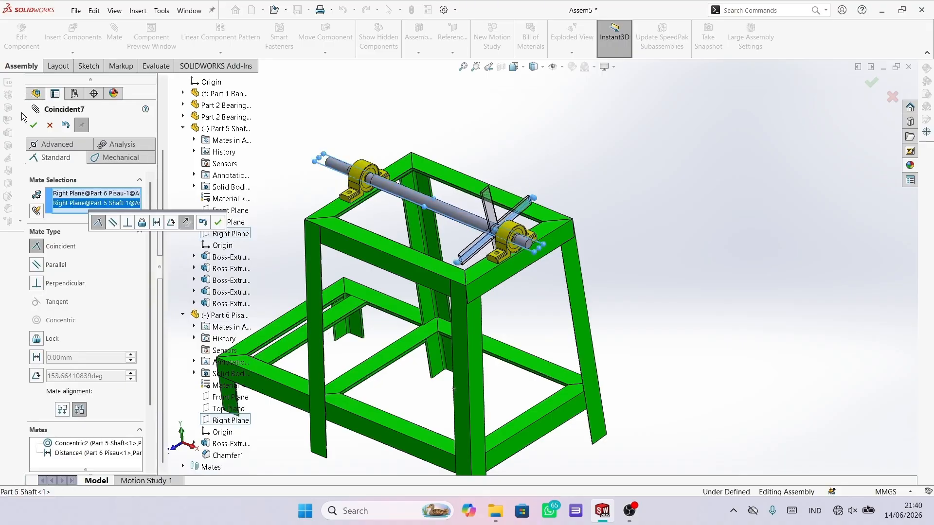
pyautogui.click(33, 125)
# Step: Turn the blade about the shaft axis to test its motion, and finish mating
pyautogui.scroll(-8, 450, 228)
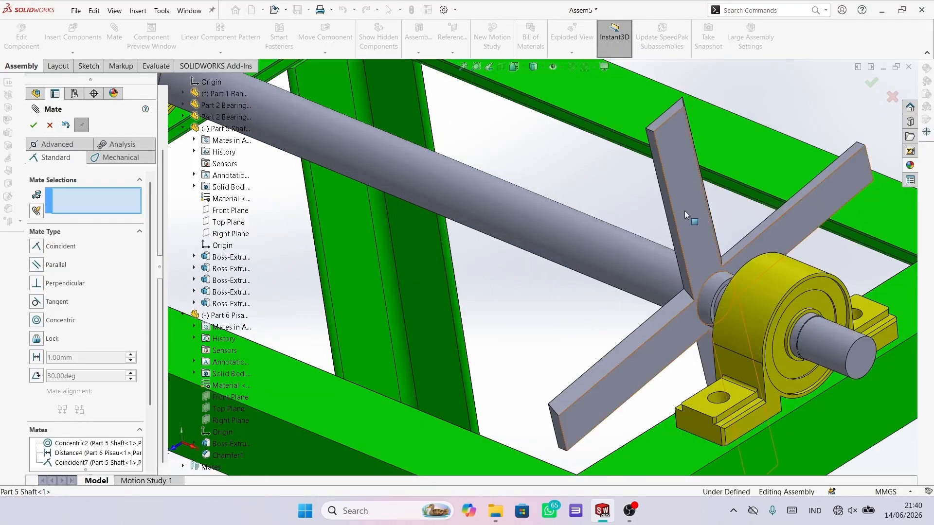
pyautogui.scroll(-1, 694, 212)
pyautogui.scroll(1, 694, 211)
pyautogui.moveTo(636, 221); pyautogui.dragTo(272, 284)
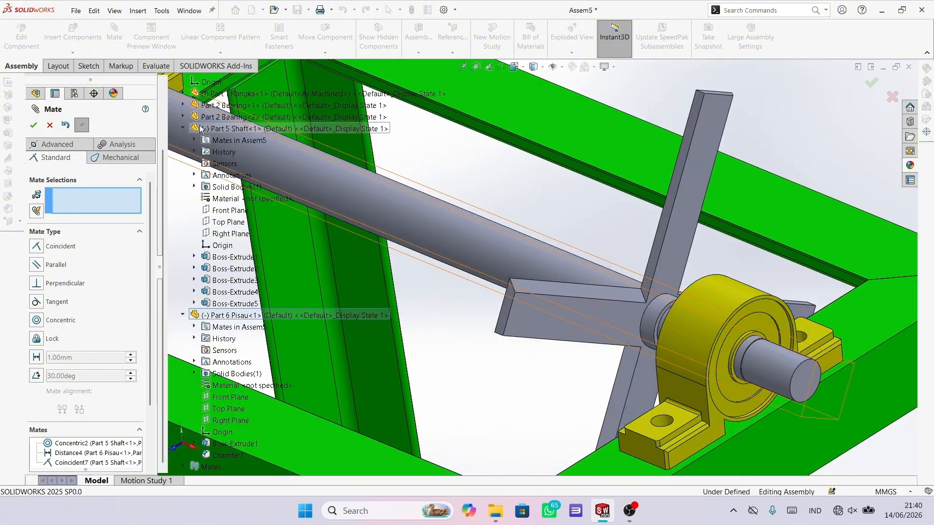
pyautogui.click(33, 125)
# Step: Set up a linear component pattern along the frame's long upper edge with 15 mm spacing and 25 instances
pyautogui.scroll(5, 533, 167)
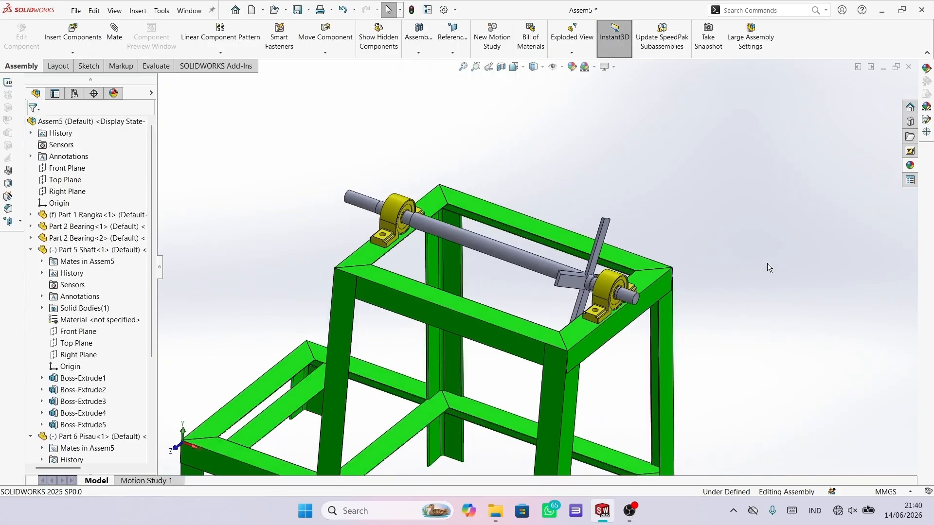
pyautogui.scroll(-5, 608, 291)
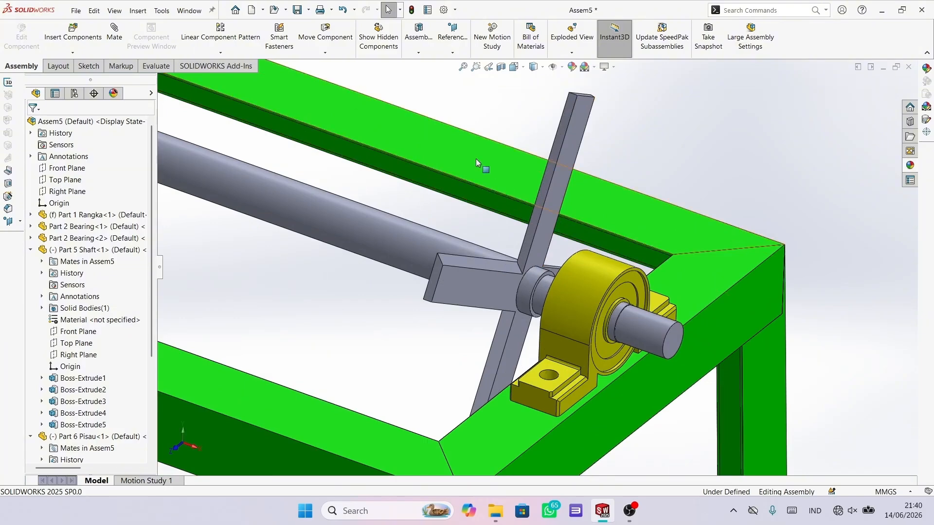
pyautogui.click(237, 52)
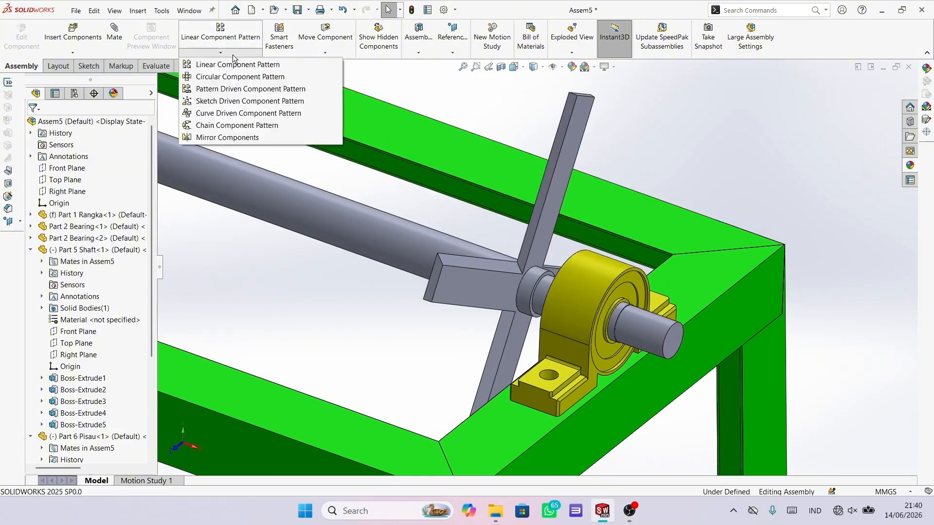
pyautogui.click(234, 66)
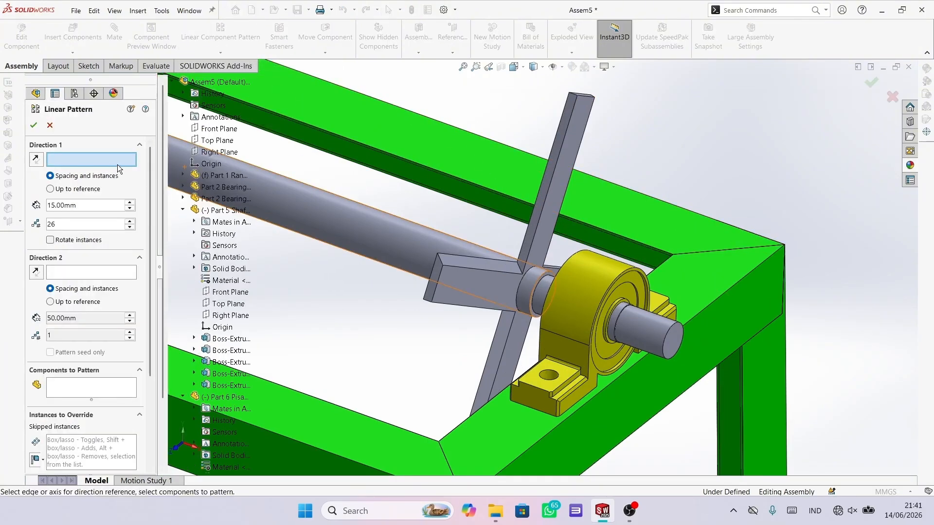
pyautogui.click(470, 133)
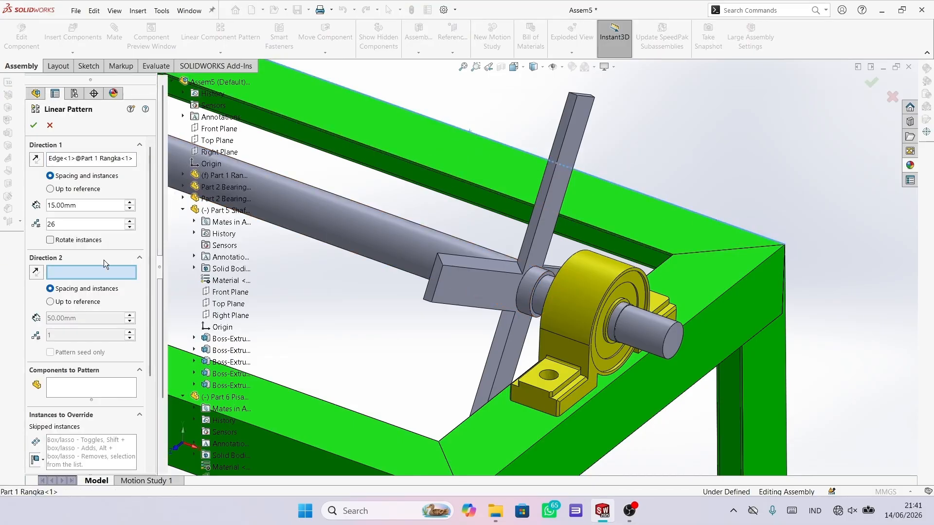
pyautogui.click(87, 204)
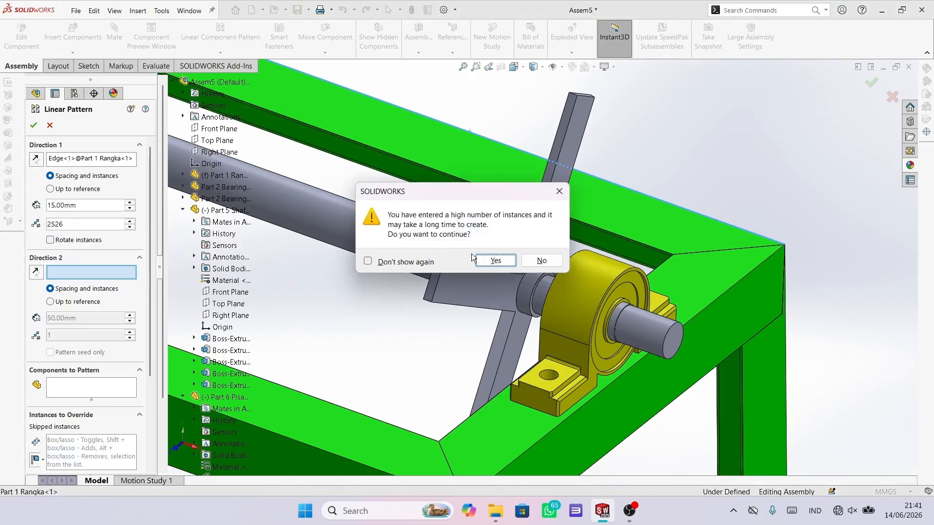
pyautogui.click(496, 260)
pyautogui.write('25')
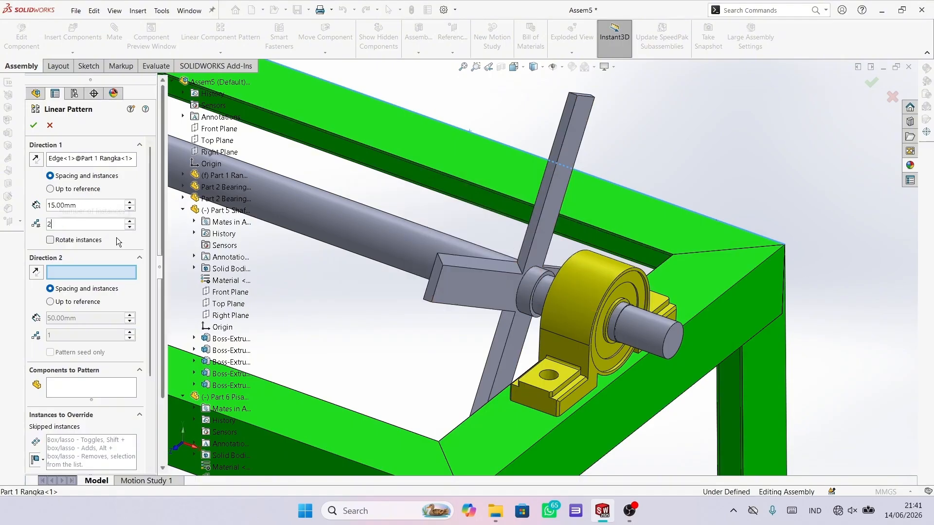
pyautogui.press('Return')
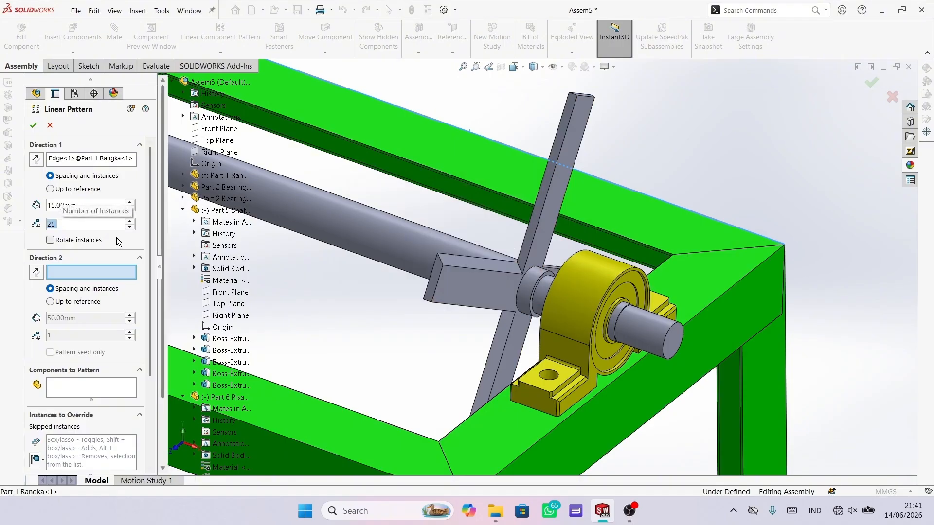
# Step: Pattern the Part 6 Pisau blade, reversing the direction so the copies run along the shaft between the two bearings
pyautogui.click(89, 389)
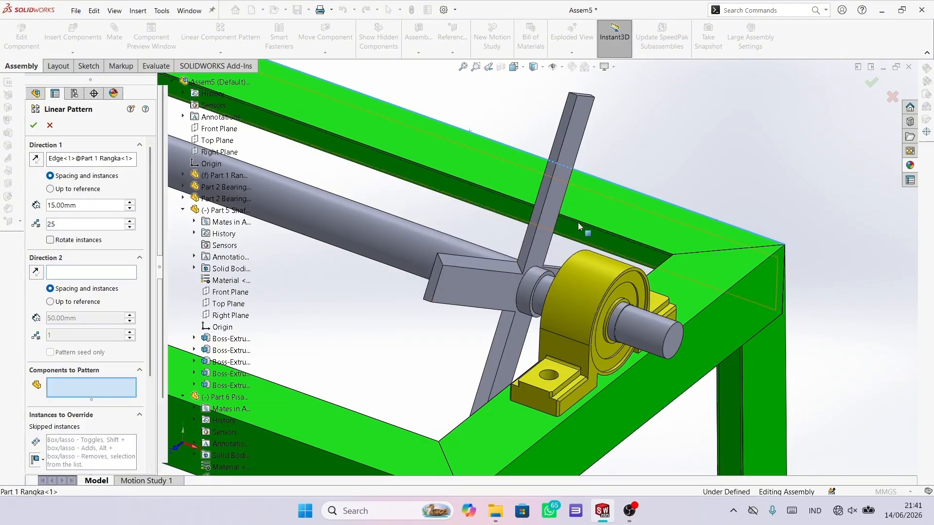
pyautogui.click(576, 127)
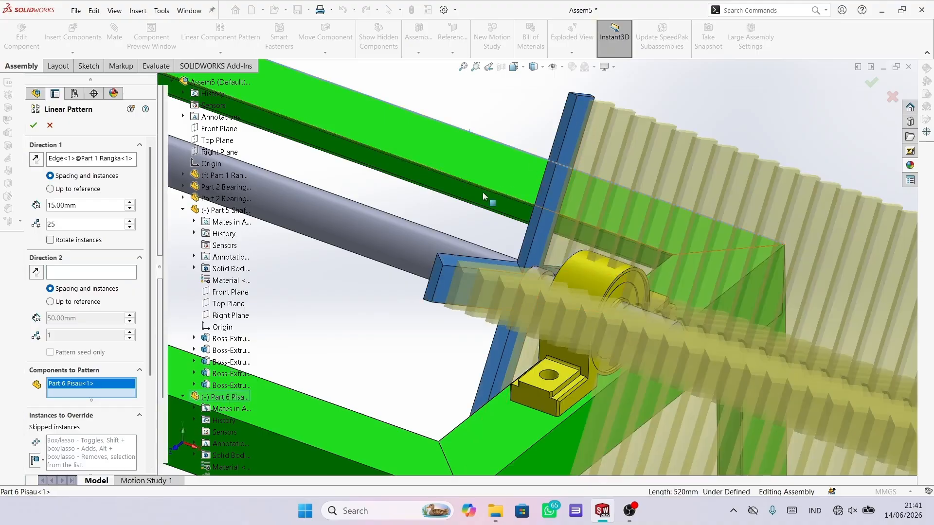
pyautogui.scroll(5, 482, 192)
pyautogui.scroll(-2, 516, 315)
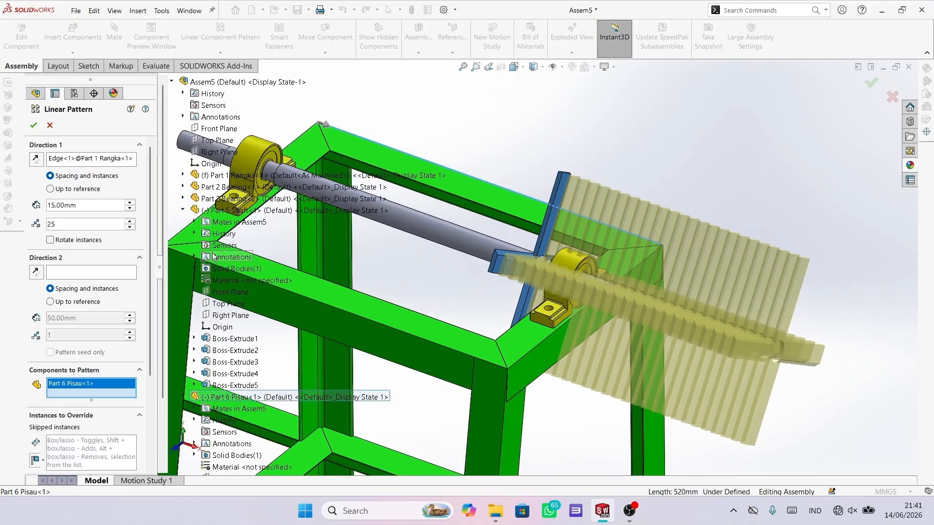
pyautogui.click(35, 160)
pyautogui.scroll(1, 445, 224)
pyautogui.moveTo(445, 224); pyautogui.dragTo(474, 260, button='middle')
pyautogui.click(36, 129)
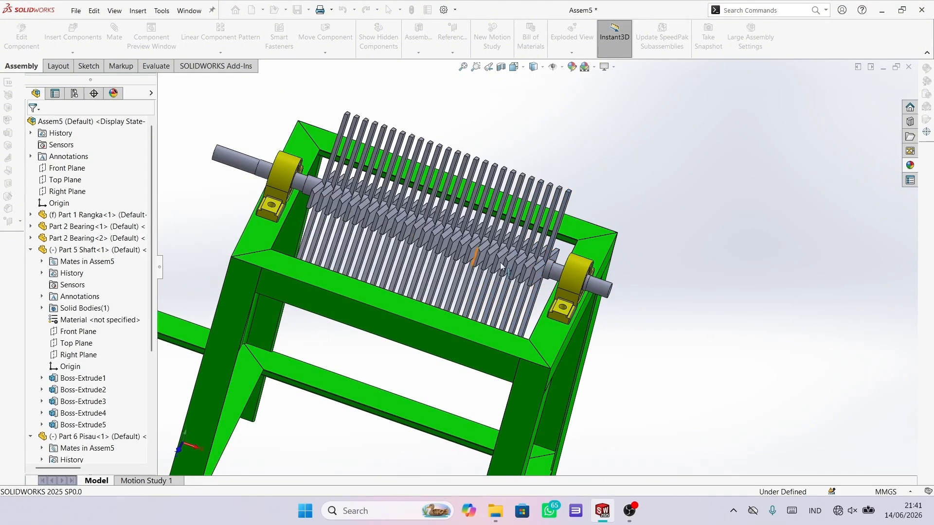
# Step: Examine the patterned blades and their position between the bearings from several angles
pyautogui.scroll(2, 698, 332)
pyautogui.moveTo(419, 267)
pyautogui.mouseDown(button='middle')
pyautogui.moveTo(435, 264)
pyautogui.moveTo(418, 260)
pyautogui.mouseUp(button='middle')
pyautogui.scroll(-2, 195, 171)
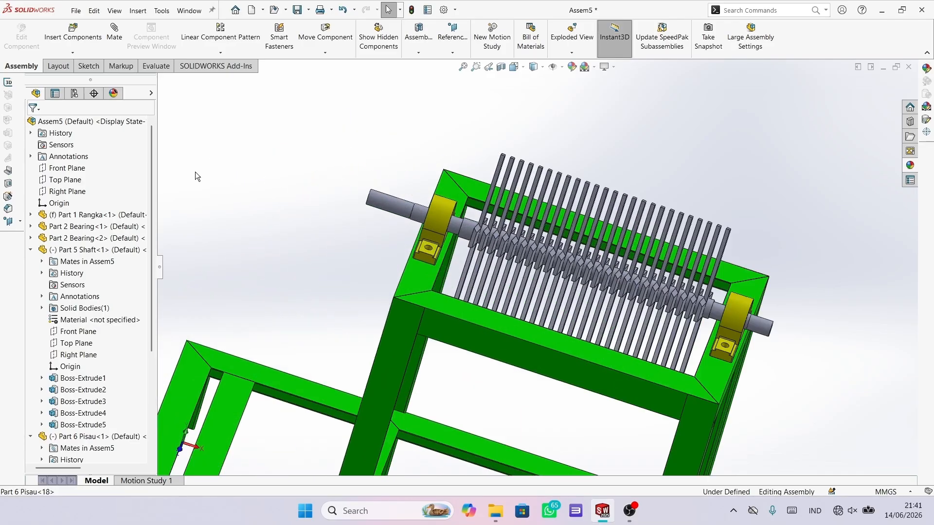
pyautogui.scroll(2, 353, 242)
pyautogui.moveTo(487, 280); pyautogui.dragTo(454, 268, button='middle')
pyautogui.scroll(-2, 538, 313)
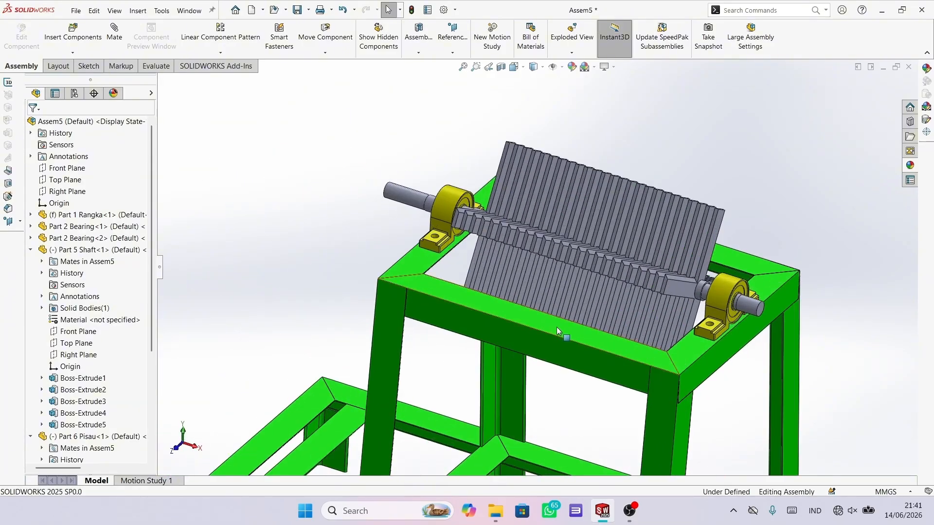
pyautogui.moveTo(556, 327)
pyautogui.mouseDown(button='middle')
pyautogui.moveTo(585, 338)
pyautogui.moveTo(564, 329)
pyautogui.mouseUp(button='middle')
pyautogui.scroll(-2, 519, 288)
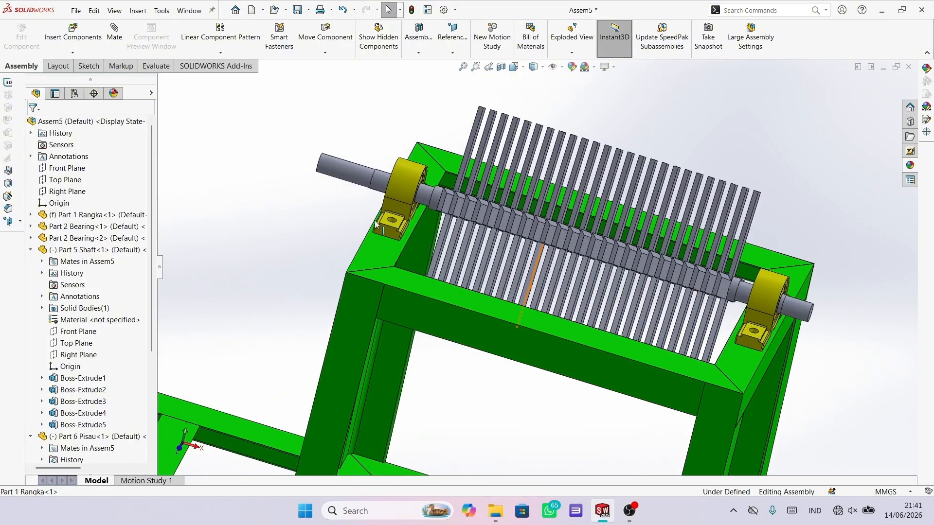
# Step: Insert Part 3 Pulley down and Part 4 Pulley up, placing both beside the frame near the long shaft end
pyautogui.click(92, 39)
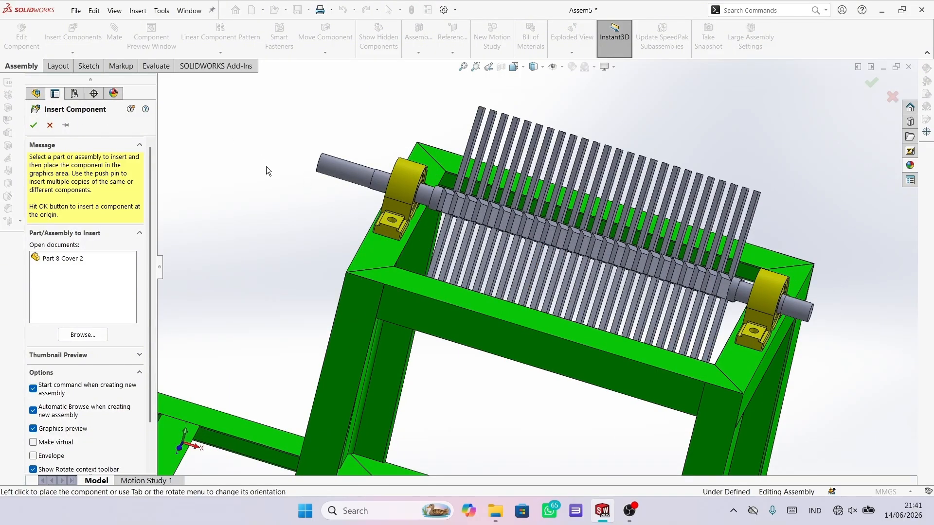
pyautogui.click(83, 334)
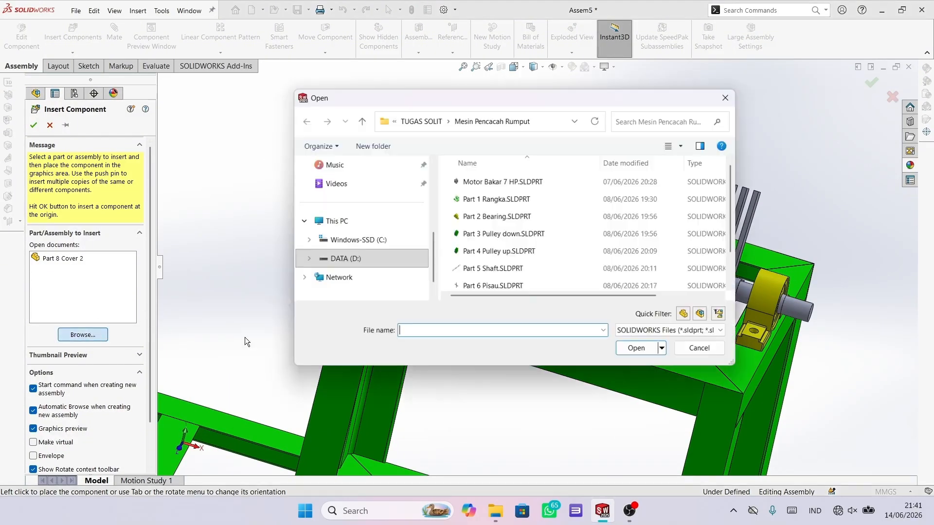
pyautogui.scroll(-1, 500, 249)
pyautogui.click(505, 196)
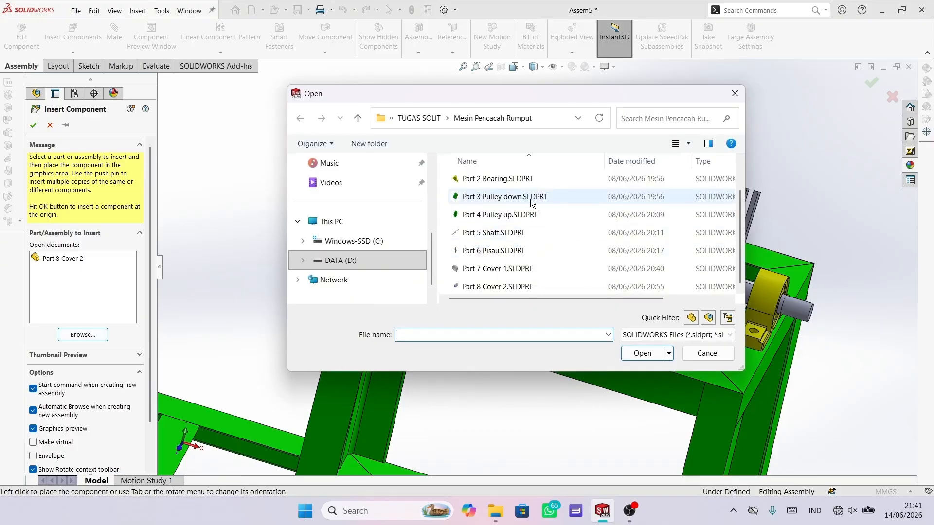
pyautogui.keyDown('ctrl'); pyautogui.click(527, 214); pyautogui.keyUp('ctrl')
pyautogui.click(658, 352)
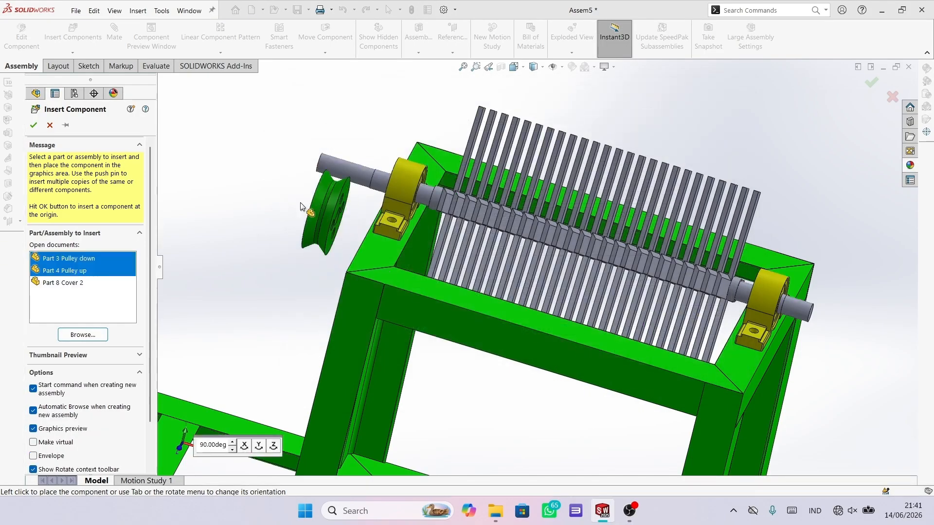
pyautogui.click(250, 164)
pyautogui.click(248, 277)
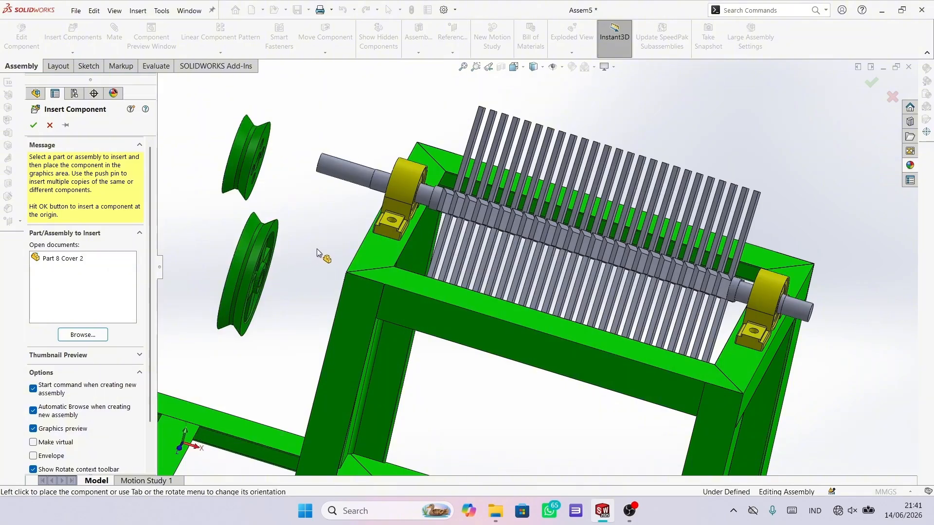
# Step: Mate the bore of Part 4 Pulley up concentric with the long end of Part 5 Shaft
pyautogui.moveTo(323, 254)
pyautogui.mouseDown(button='middle')
pyautogui.moveTo(331, 246)
pyautogui.moveTo(339, 264)
pyautogui.moveTo(331, 245)
pyautogui.mouseUp(button='middle')
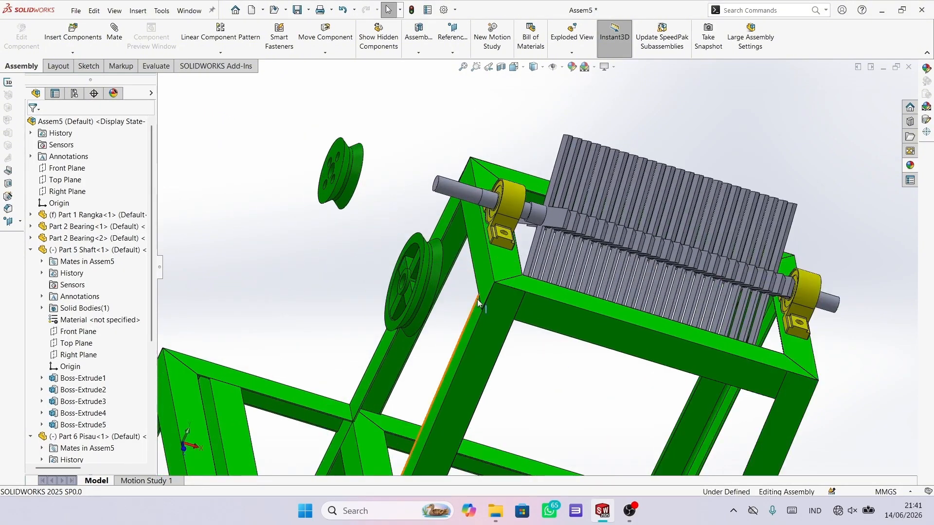
pyautogui.scroll(-1, 470, 305)
pyautogui.scroll(-3, 386, 252)
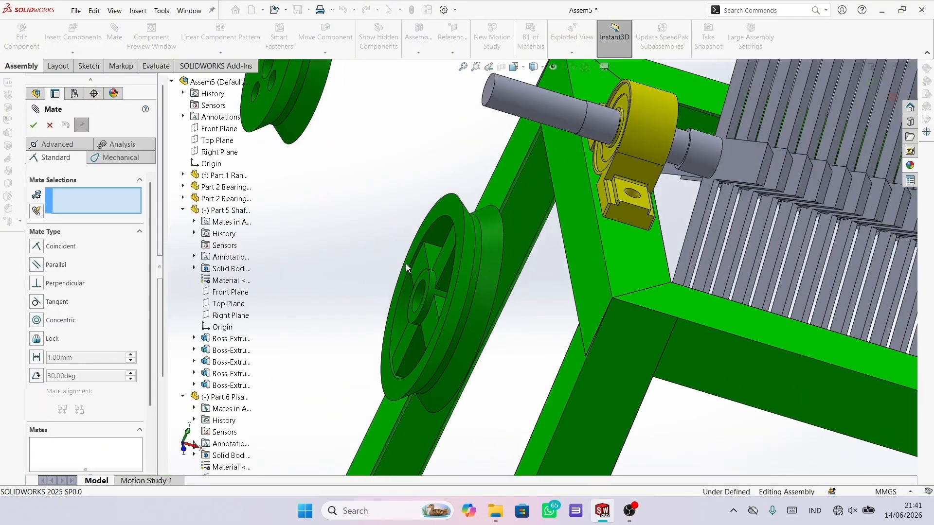
pyautogui.click(421, 290)
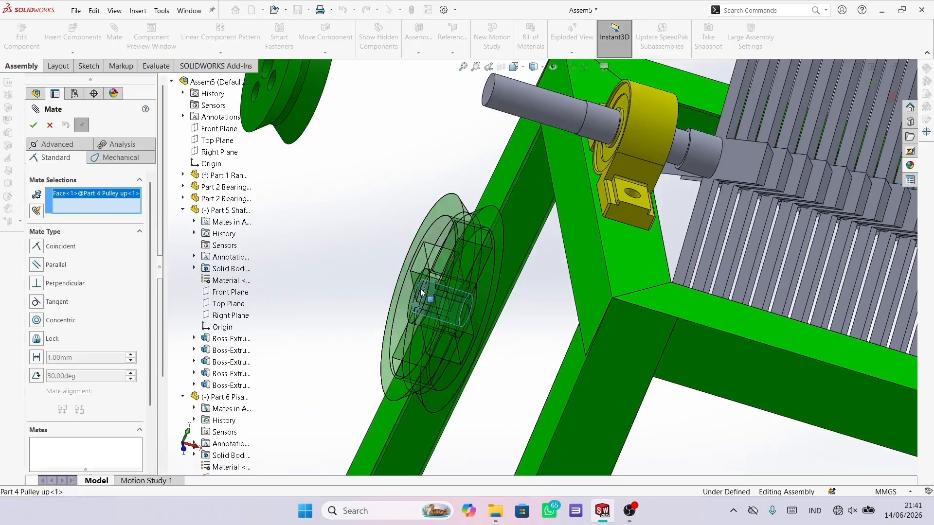
pyautogui.click(512, 98)
pyautogui.click(657, 78)
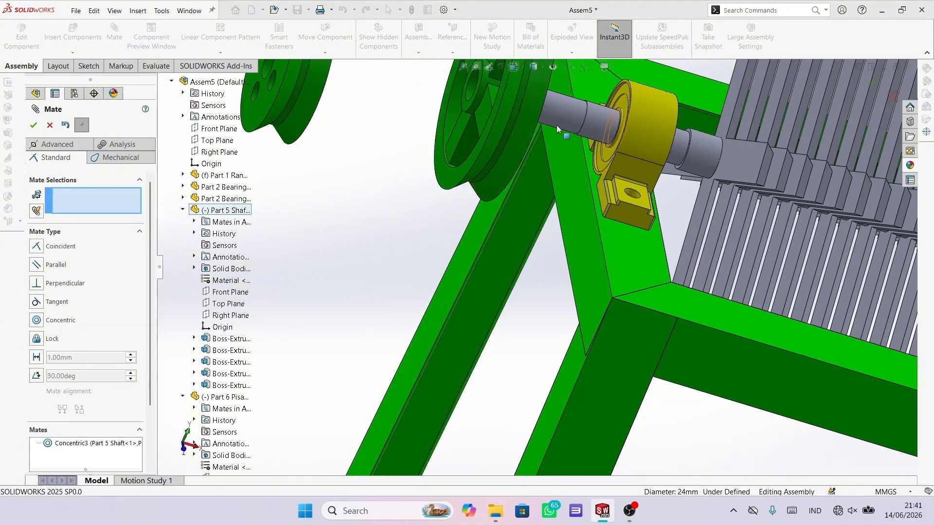
# Step: Add a 5 mm distance mate between the outer hub face of Part 4 Pulley up and the shaft's end face, and finish mating
pyautogui.scroll(-6, 506, 136)
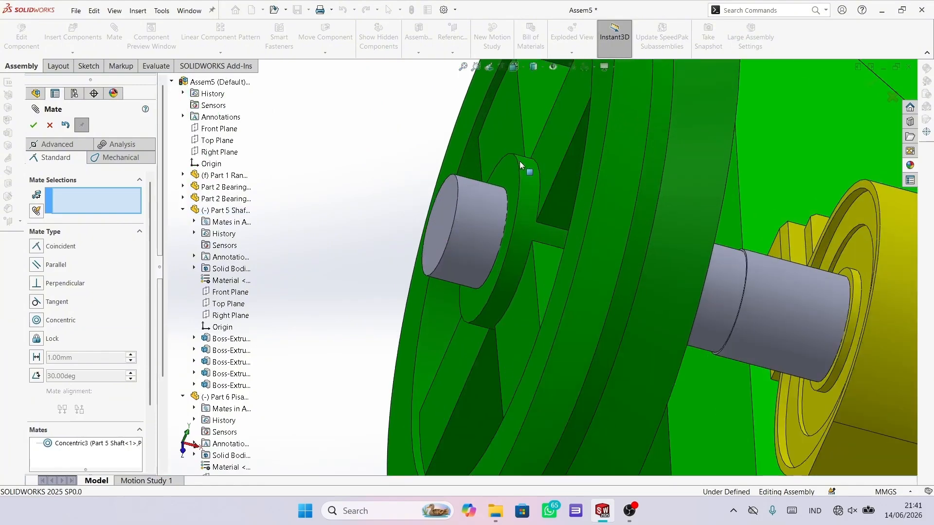
pyautogui.click(513, 170)
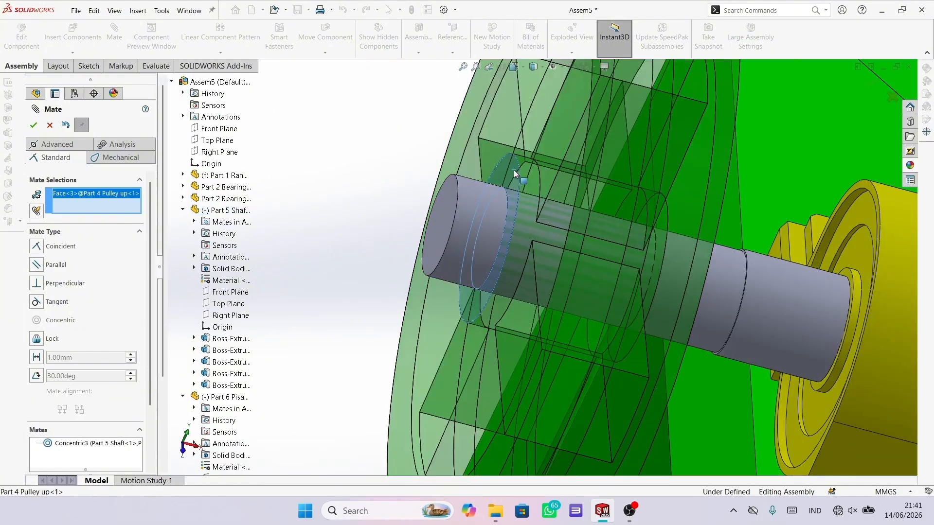
pyautogui.click(452, 199)
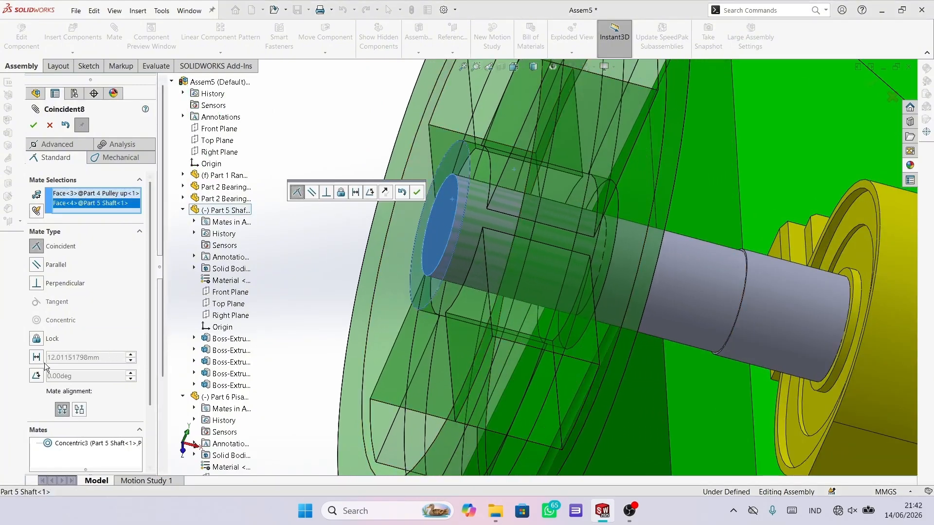
pyautogui.click(56, 358)
pyautogui.write('5')
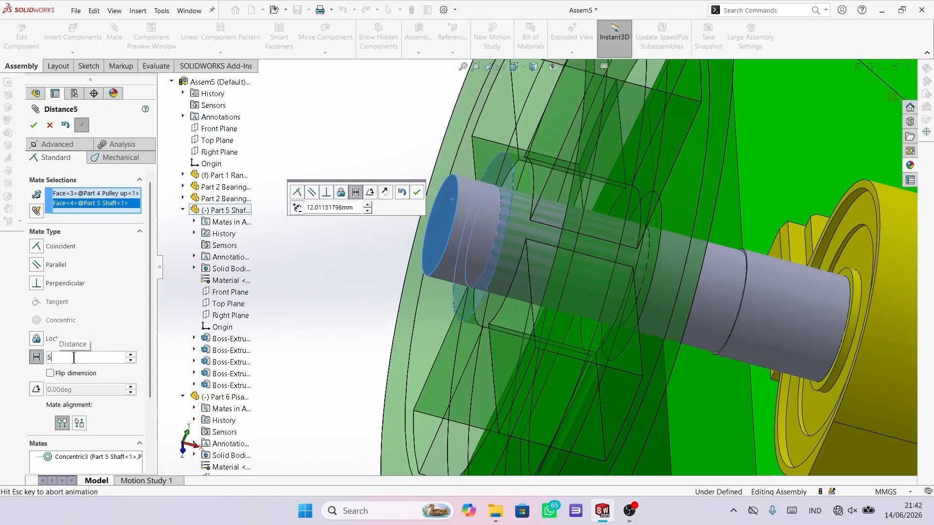
pyautogui.press('Return')
pyautogui.click(33, 126)
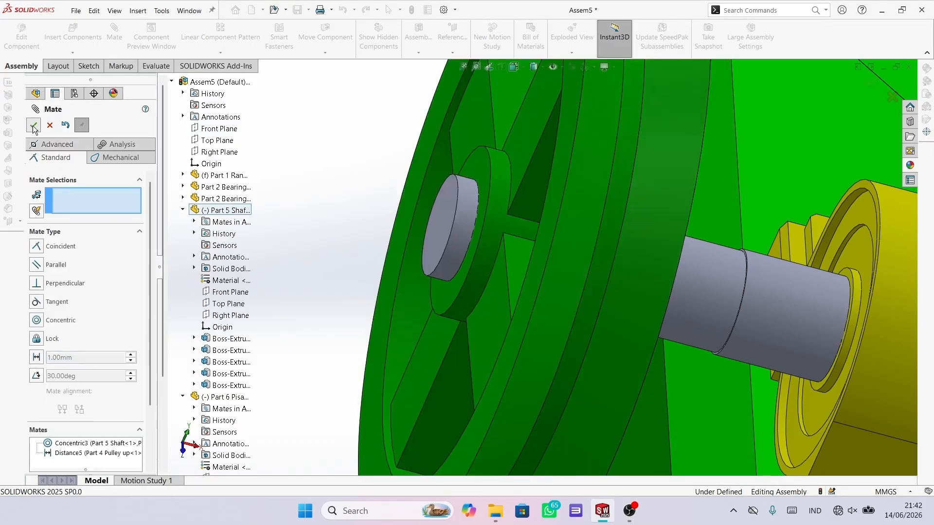
pyautogui.click(33, 125)
# Step: Add a coincident mate between the Top Plane of Part 4 Pulley up and the Right Plane of Part 5 Shaft
pyautogui.scroll(7, 515, 278)
pyautogui.scroll(-4, 532, 264)
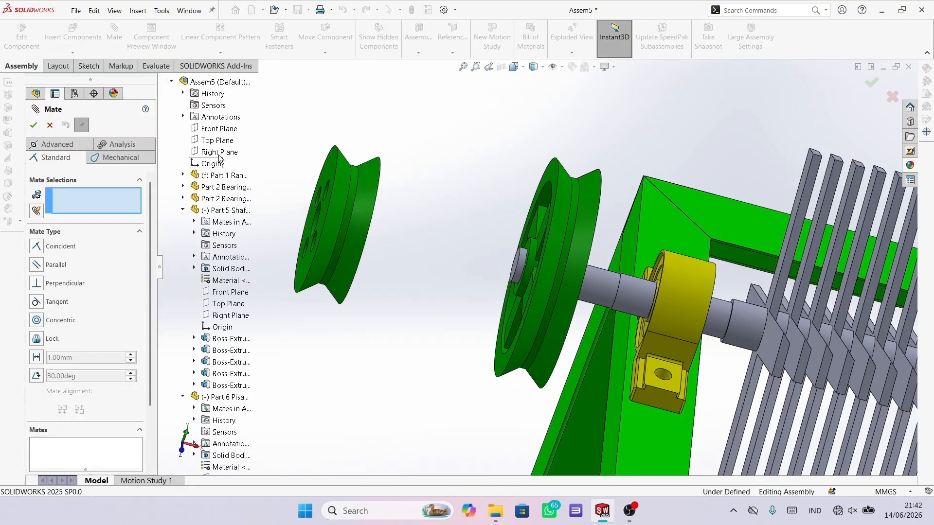
pyautogui.scroll(-5, 258, 337)
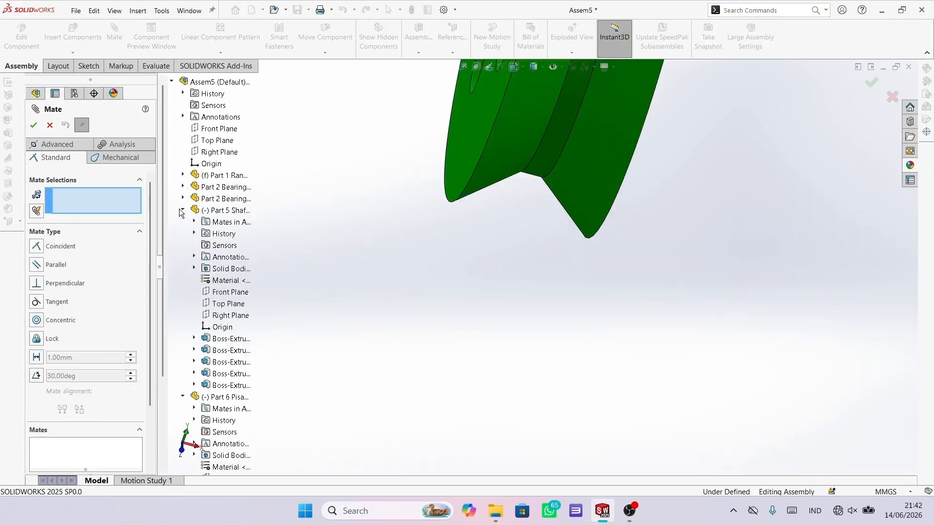
pyautogui.click(183, 397)
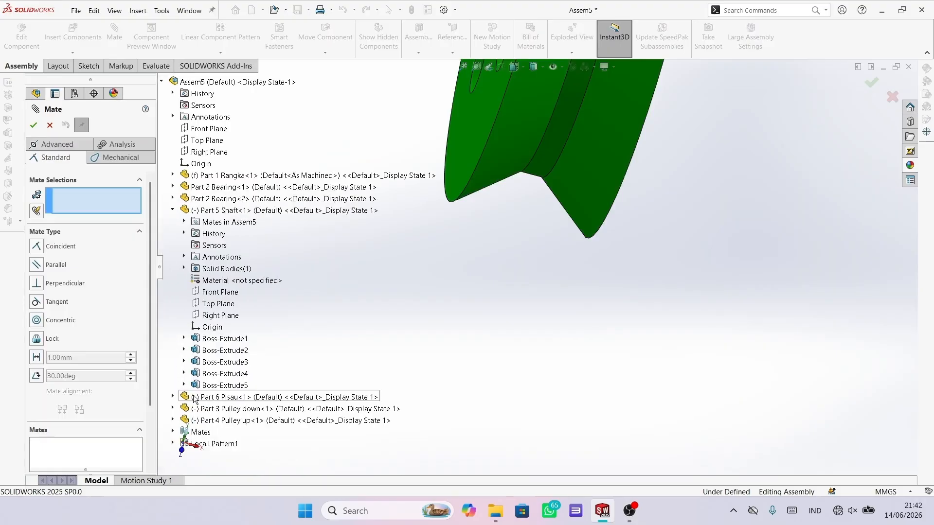
pyautogui.scroll(5, 532, 287)
pyautogui.scroll(2, 632, 290)
pyautogui.scroll(-2, 628, 287)
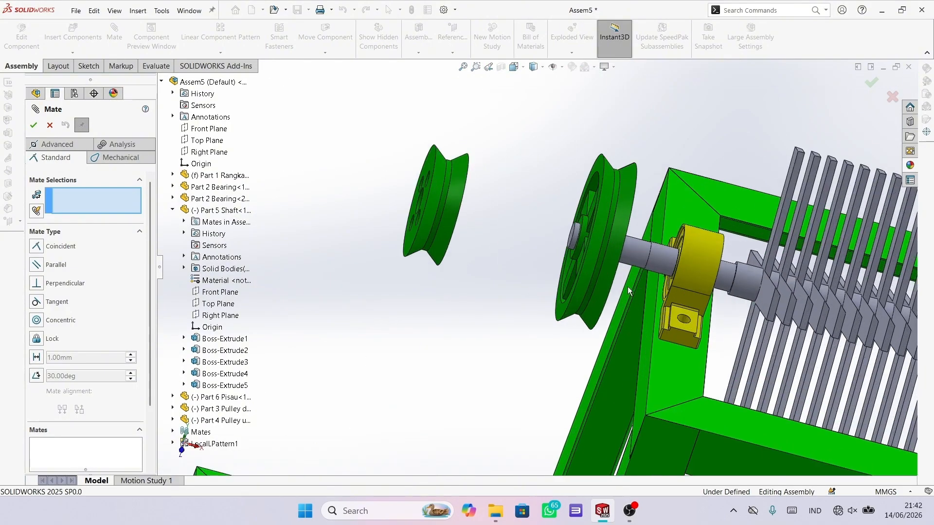
pyautogui.click(173, 420)
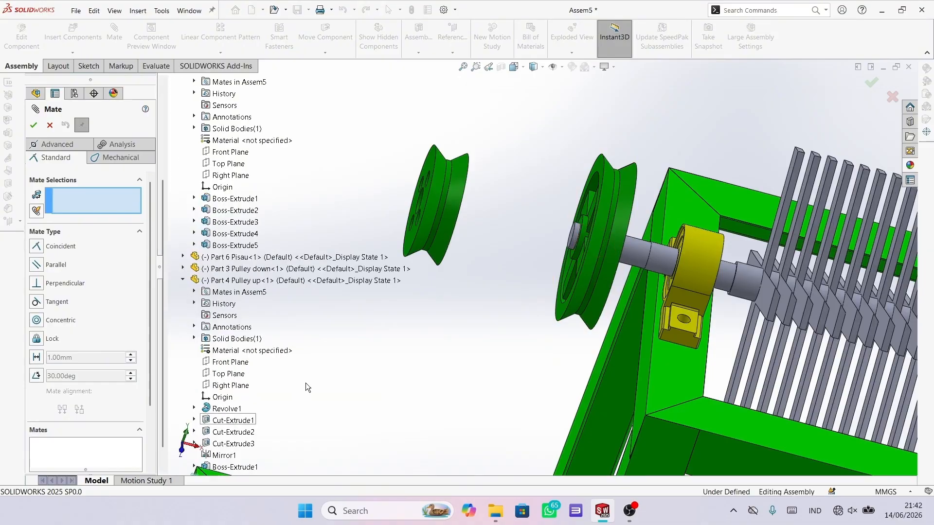
pyautogui.click(237, 375)
pyautogui.scroll(4, 237, 374)
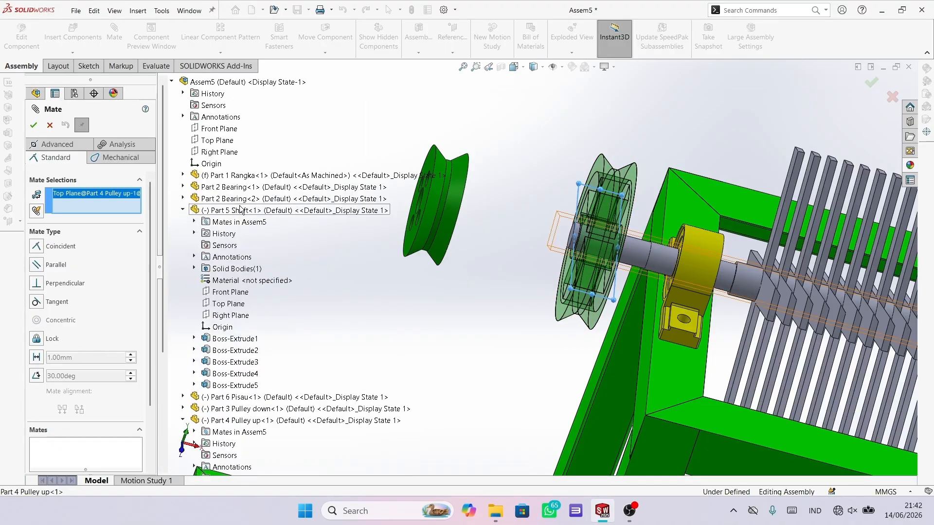
pyautogui.click(245, 315)
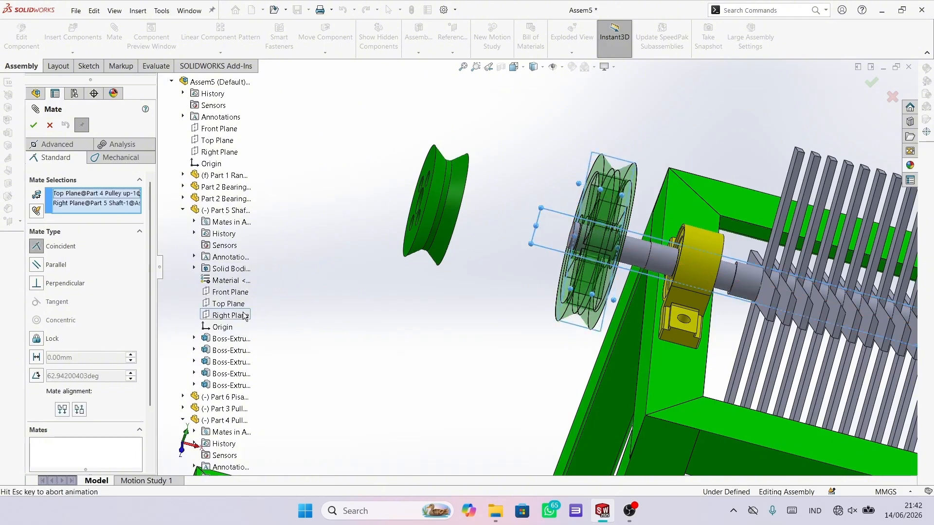
pyautogui.click(34, 125)
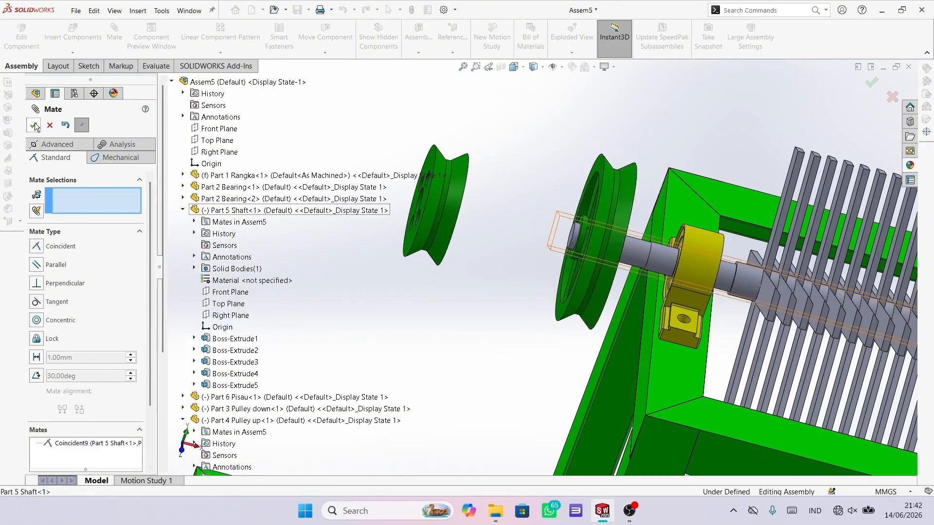
# Step: Examine how the mated pulley, shaft and blades sit on the frame, and finish mating
pyautogui.scroll(2, 559, 265)
pyautogui.moveTo(559, 265); pyautogui.dragTo(637, 278, button='middle')
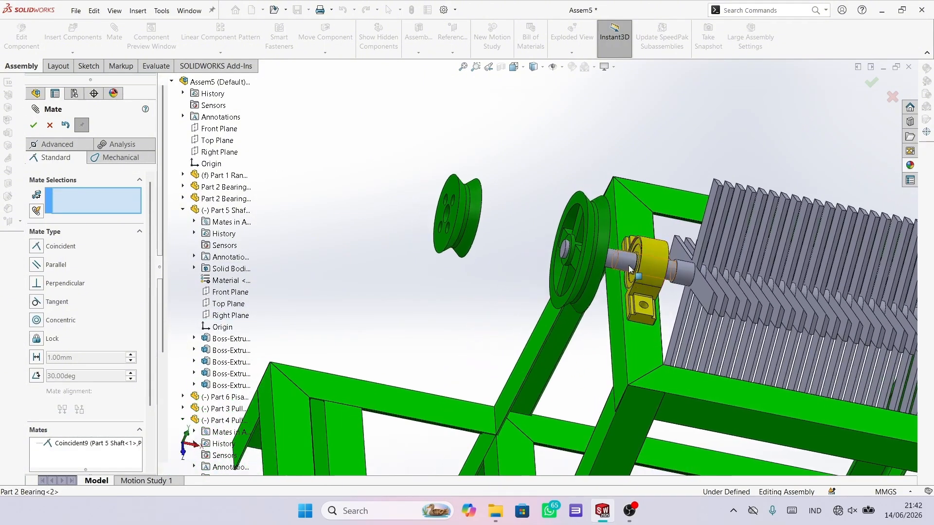
pyautogui.scroll(2, 621, 261)
pyautogui.scroll(2, 729, 328)
pyautogui.scroll(-2, 729, 329)
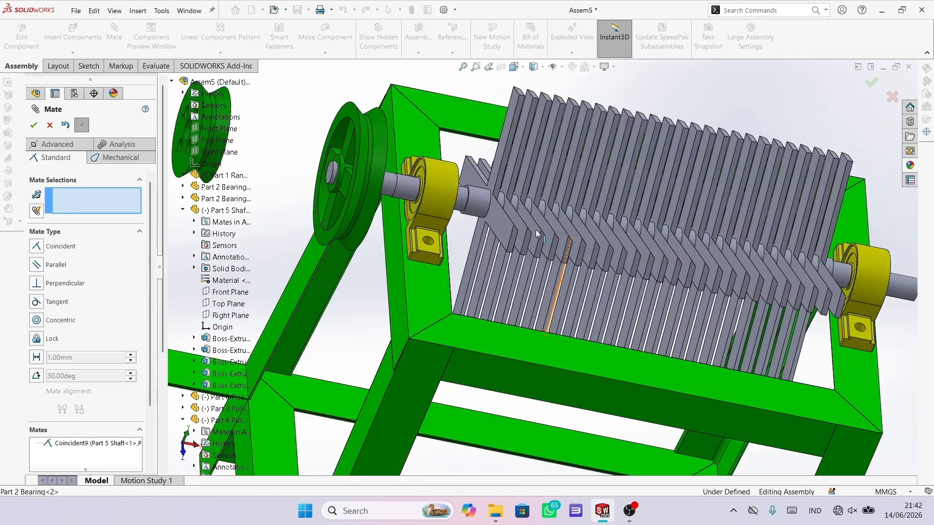
pyautogui.moveTo(366, 144); pyautogui.dragTo(434, 132)
pyautogui.moveTo(297, 218); pyautogui.dragTo(424, 300)
pyautogui.scroll(3, 424, 299)
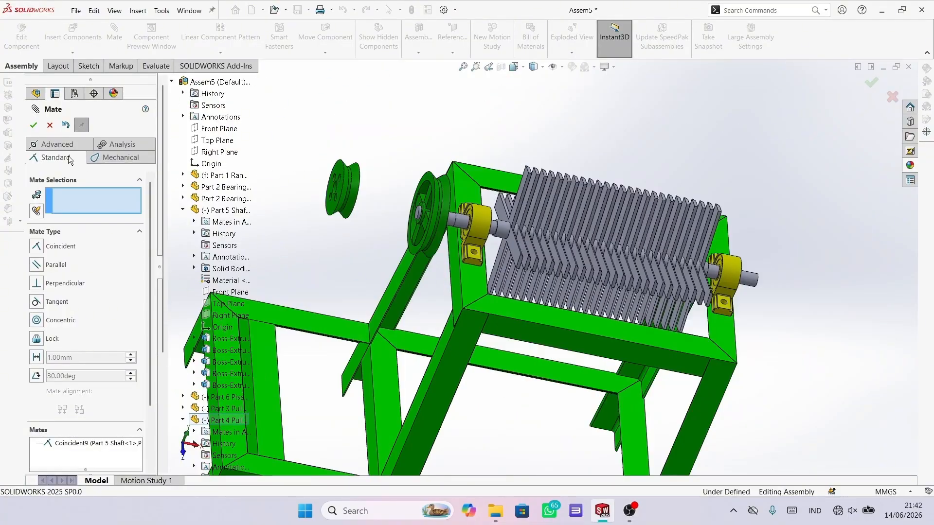
pyautogui.click(33, 127)
pyautogui.scroll(2, 526, 416)
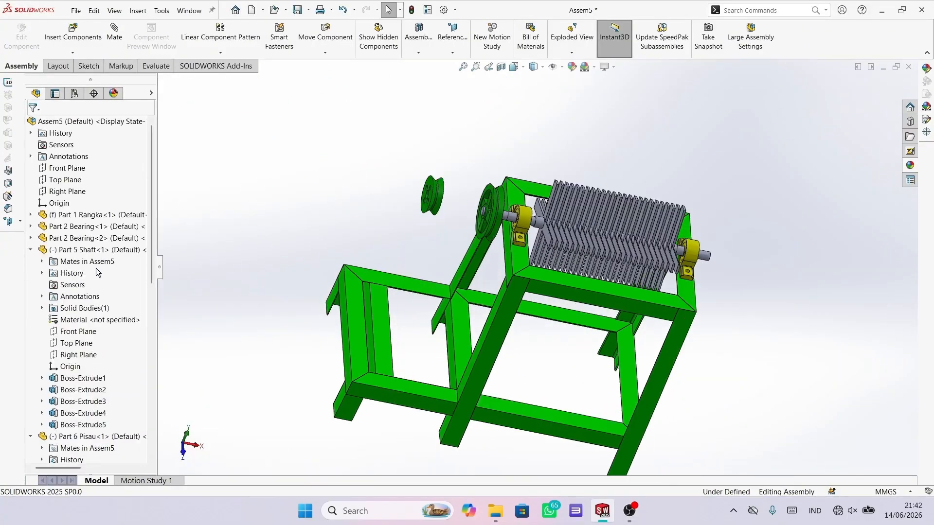
# Step: Collapse the expanded Part 5 Shaft, Part 6 Pisau and Part 4 Pulley up entries in the assembly tree
pyautogui.click(31, 250)
pyautogui.click(31, 261)
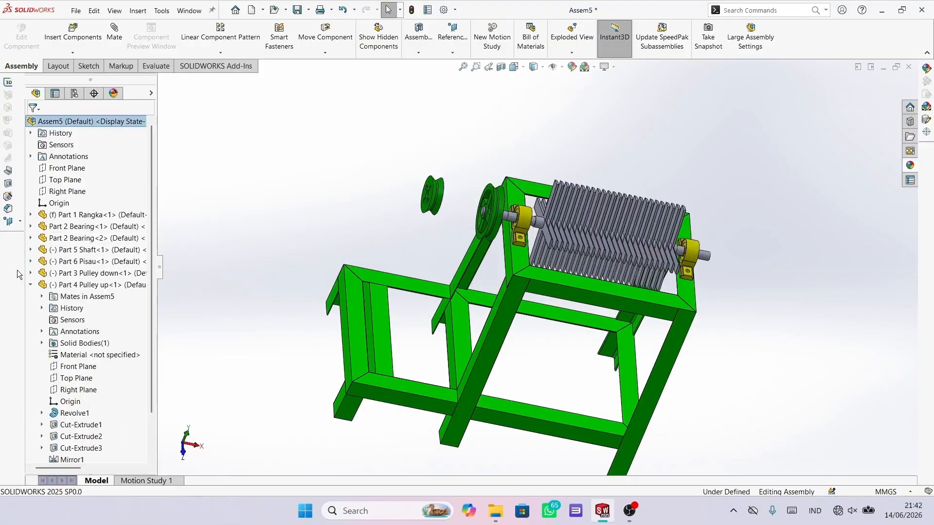
pyautogui.click(30, 286)
pyautogui.scroll(-2, 449, 271)
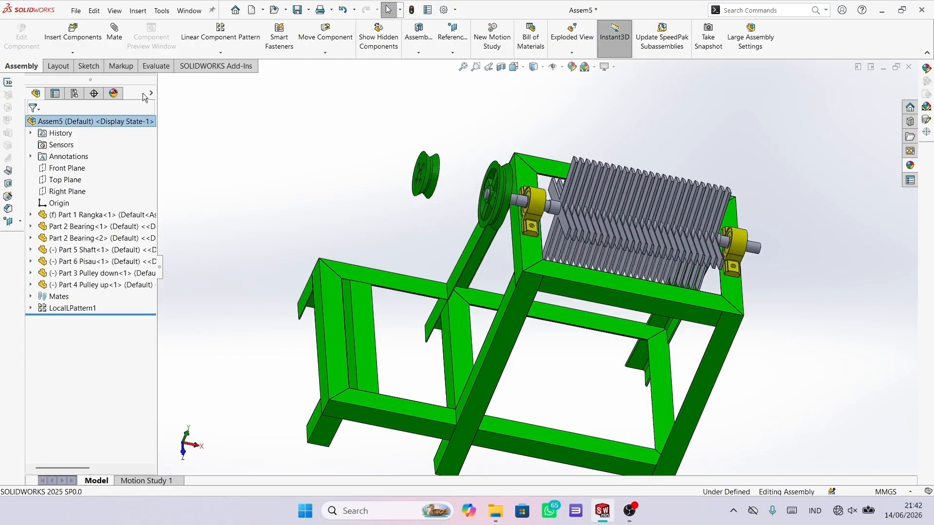
# Step: Insert Motor Bakar 7 HP.SLDPRT and place it above the low end of the frame, beside the loose pulley
pyautogui.click(73, 29)
pyautogui.click(82, 335)
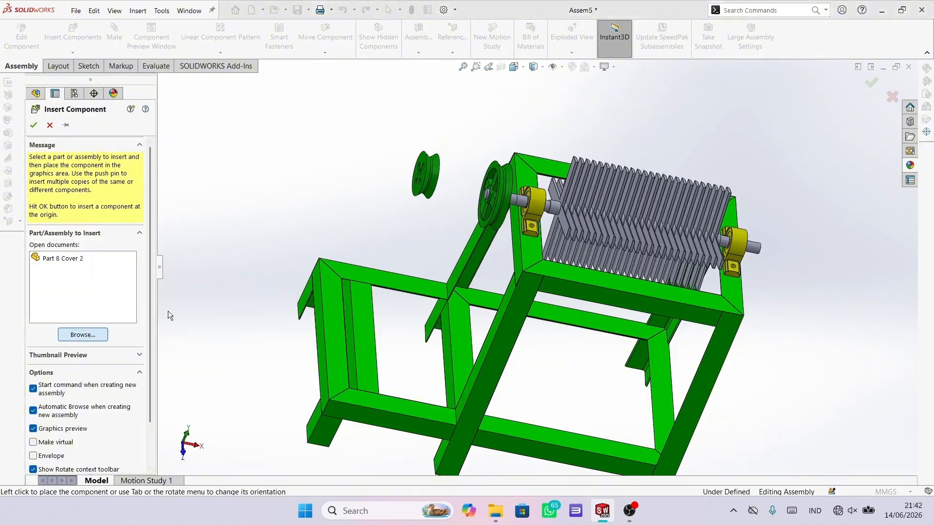
pyautogui.click(514, 184)
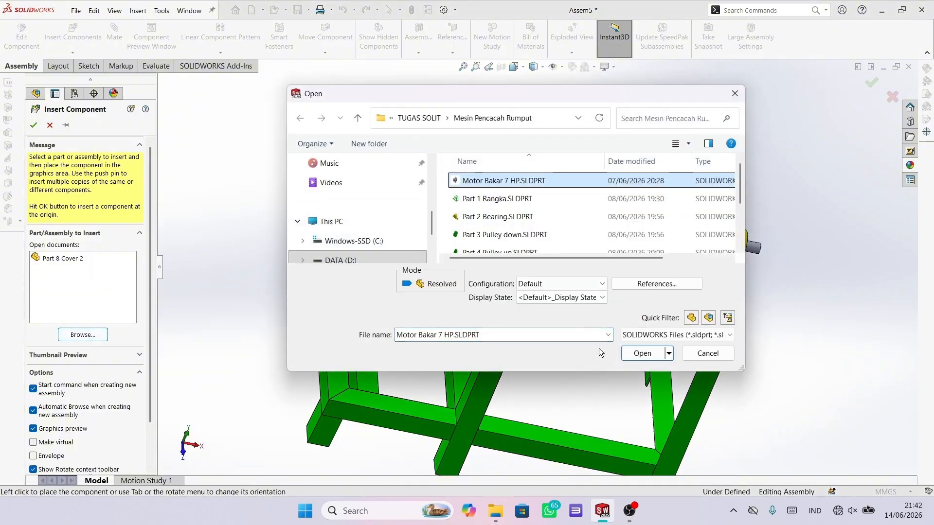
pyautogui.click(638, 353)
pyautogui.click(328, 256)
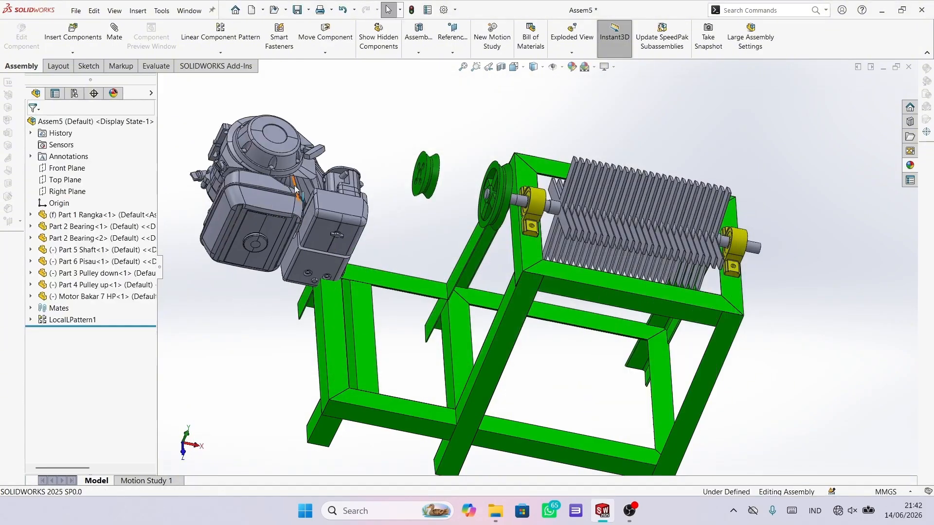
pyautogui.scroll(-5, 294, 185)
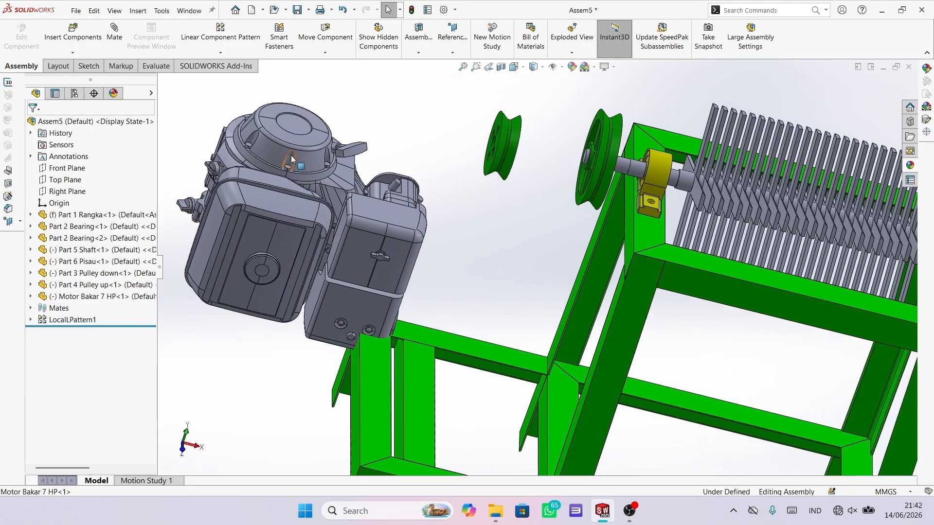
pyautogui.rightClick(282, 216)
pyautogui.click(350, 368)
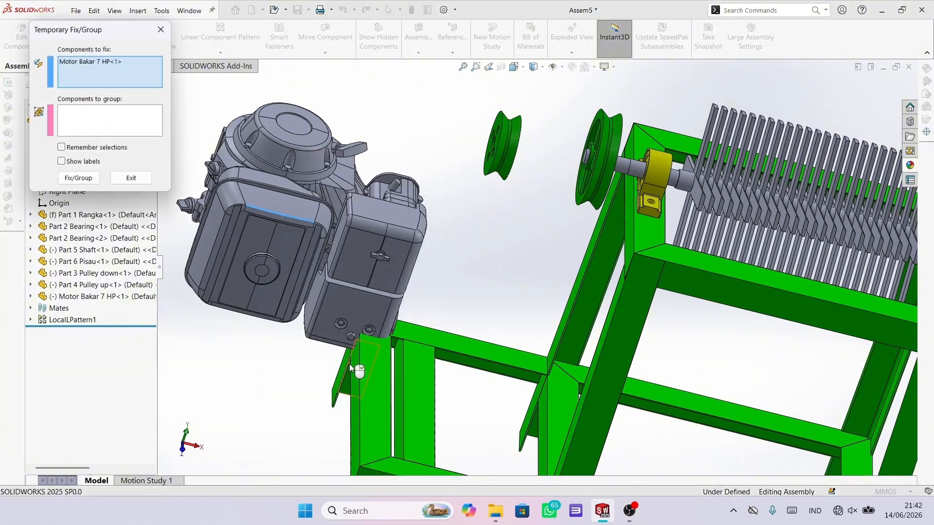
pyautogui.press('Escape')
# Step: Rotate Motor Bakar 7 HP with the triad until it stands upright with its output shaft pointing toward the frame
pyautogui.rightClick(265, 198)
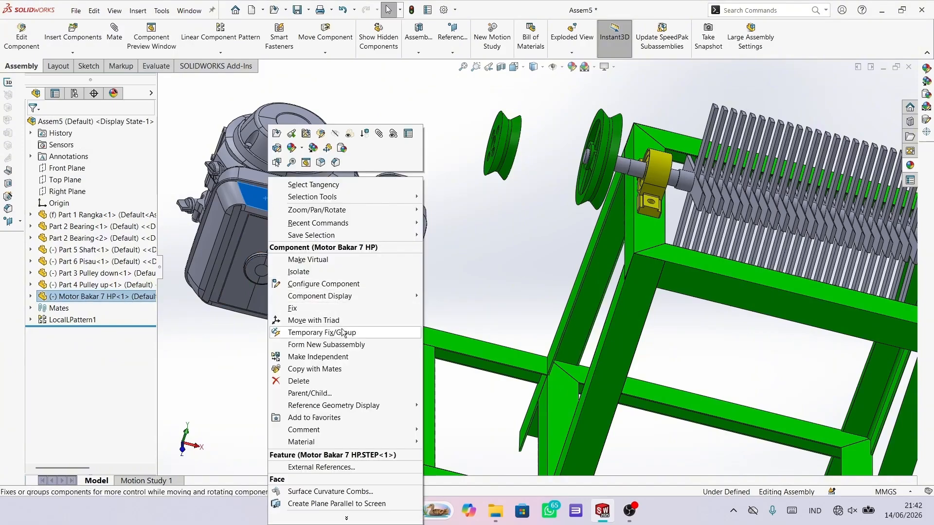
pyautogui.click(314, 320)
pyautogui.scroll(5, 337, 287)
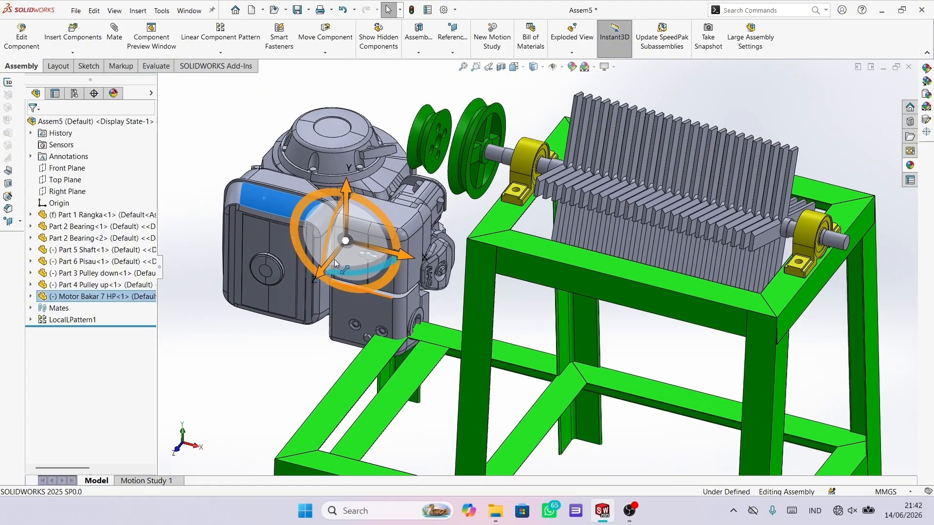
pyautogui.moveTo(335, 265); pyautogui.dragTo(432, 258)
pyautogui.press('Escape')
pyautogui.scroll(4, 404, 286)
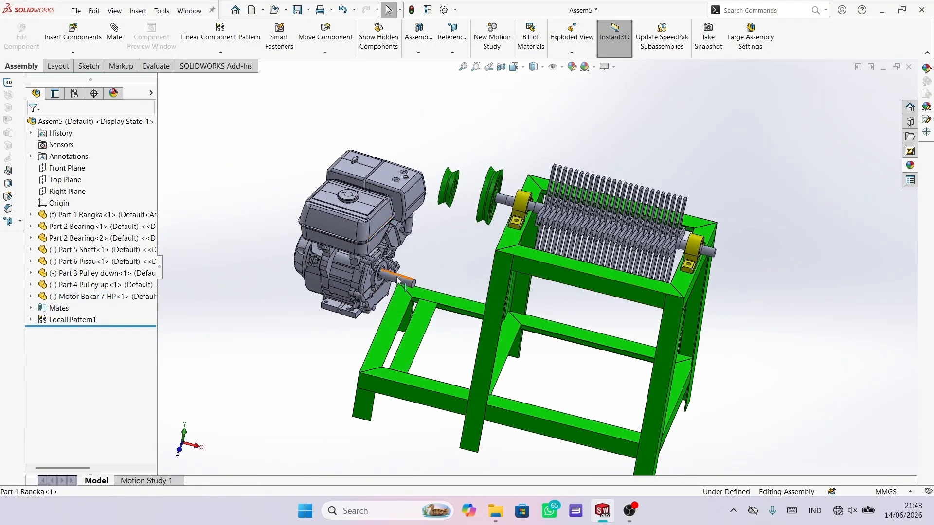
# Step: Add a coincident mate between the underside of the motor's base and the top face of the frame's low motor platform
pyautogui.click(115, 31)
pyautogui.moveTo(330, 214); pyautogui.dragTo(517, 196, button='middle')
pyautogui.click(379, 356)
pyautogui.click(521, 155)
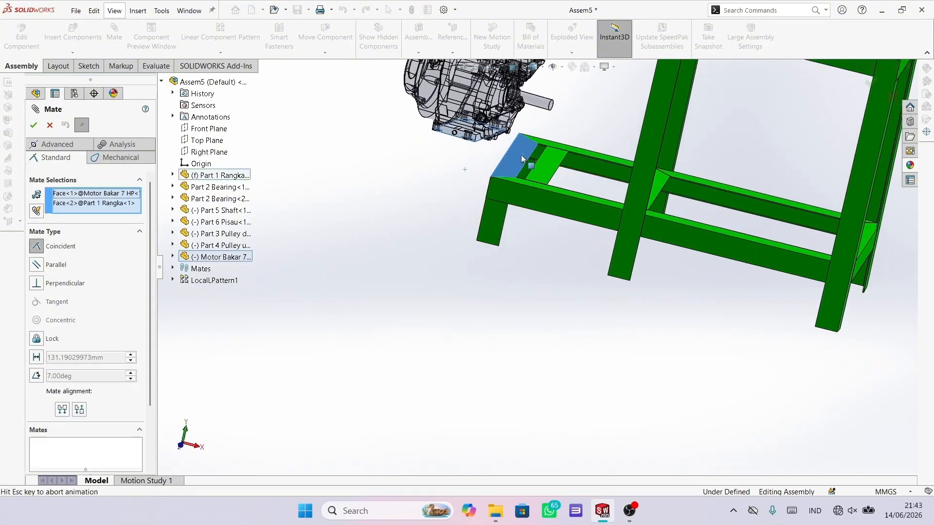
pyautogui.click(656, 144)
# Step: Add a coincident mate between the outer side face of Part 3 Pulley down and the outer rim face of Part 4 Pulley up
pyautogui.scroll(5, 541, 129)
pyautogui.scroll(-10, 634, 208)
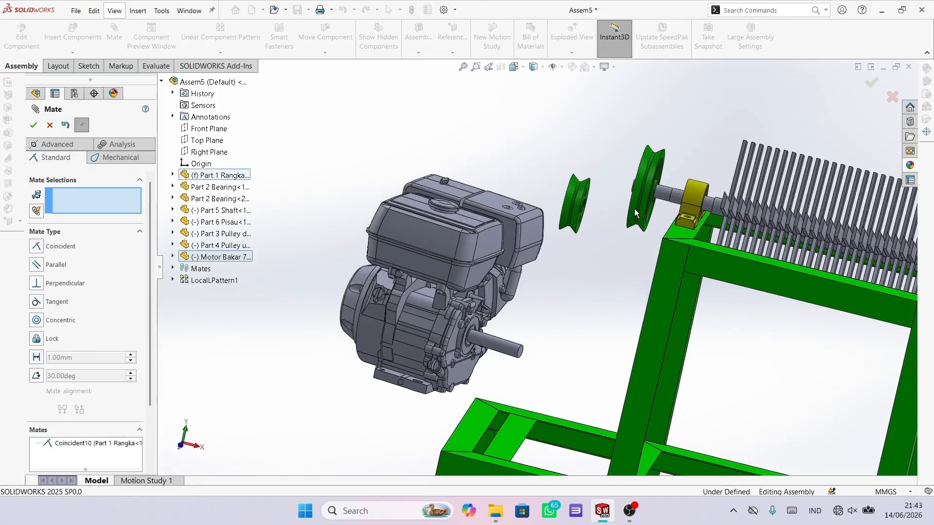
pyautogui.moveTo(487, 282); pyautogui.dragTo(506, 302, button='middle')
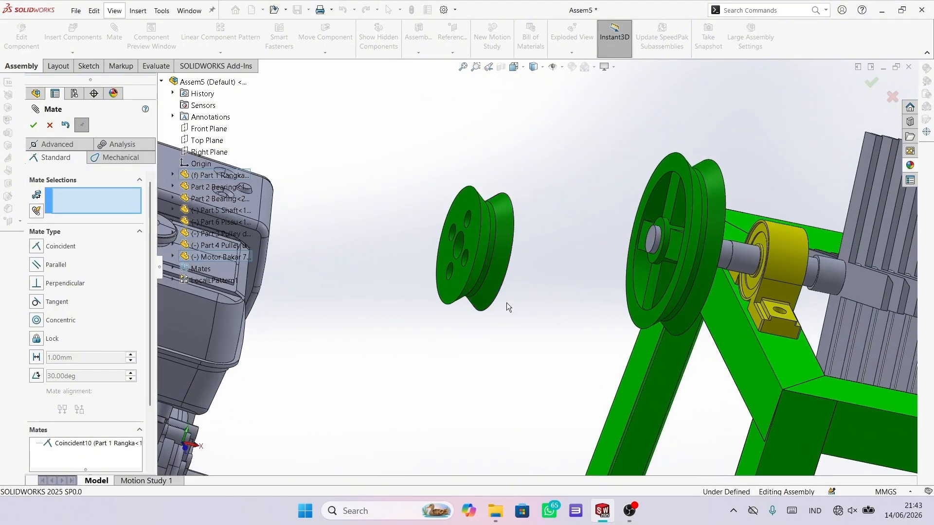
pyautogui.scroll(-5, 517, 271)
pyautogui.click(443, 165)
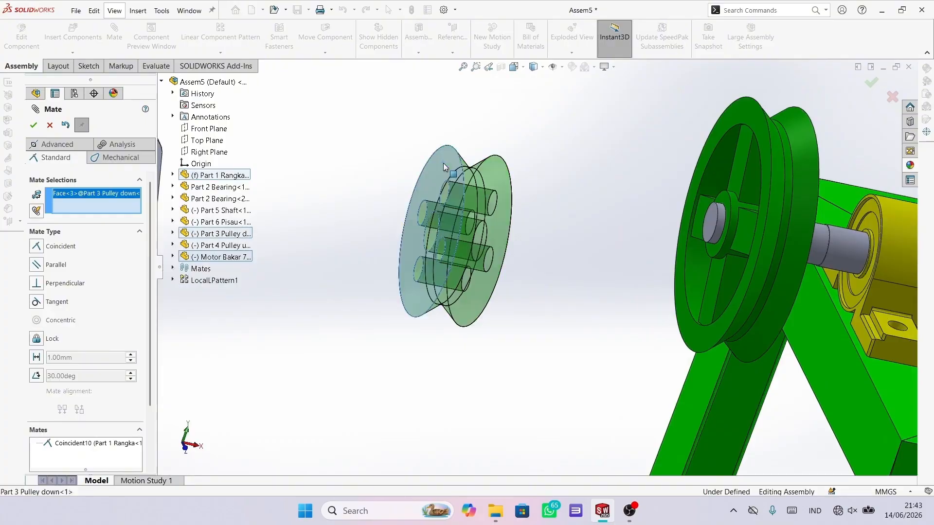
pyautogui.click(741, 117)
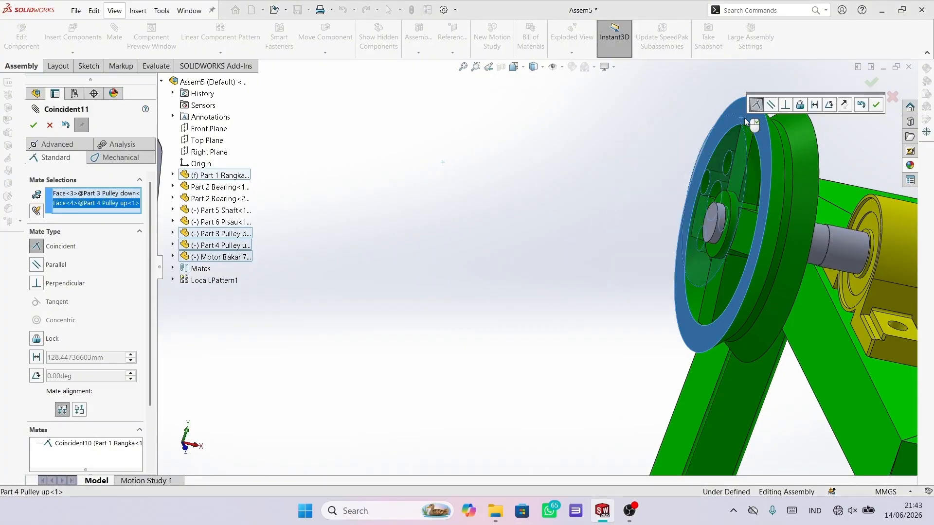
pyautogui.click(874, 105)
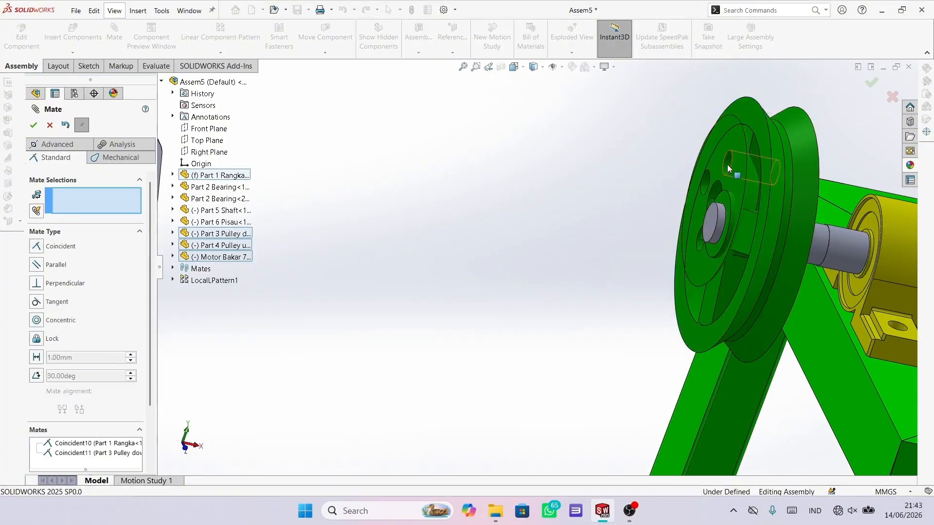
# Step: Move Part 3 Pulley down to the motor's level and mate its center bore concentric with the motor's output shaft
pyautogui.scroll(10, 713, 204)
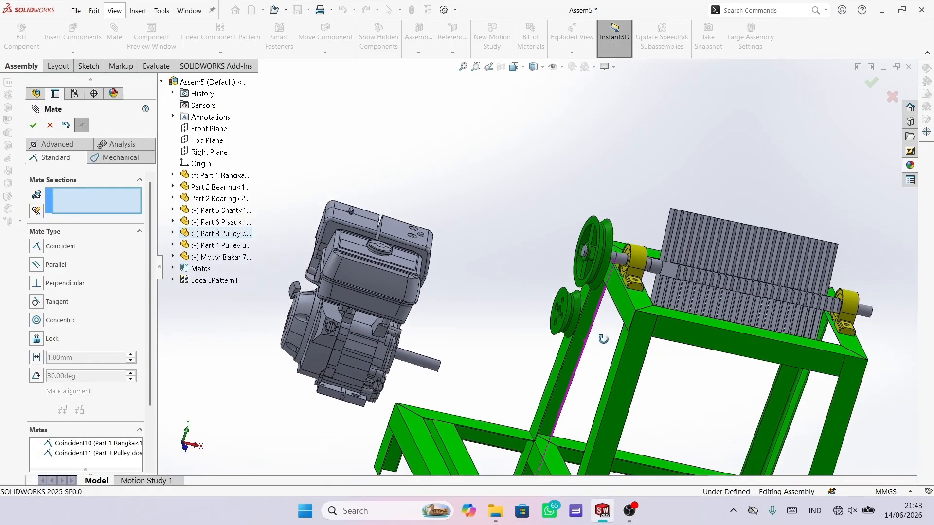
pyautogui.scroll(-5, 576, 335)
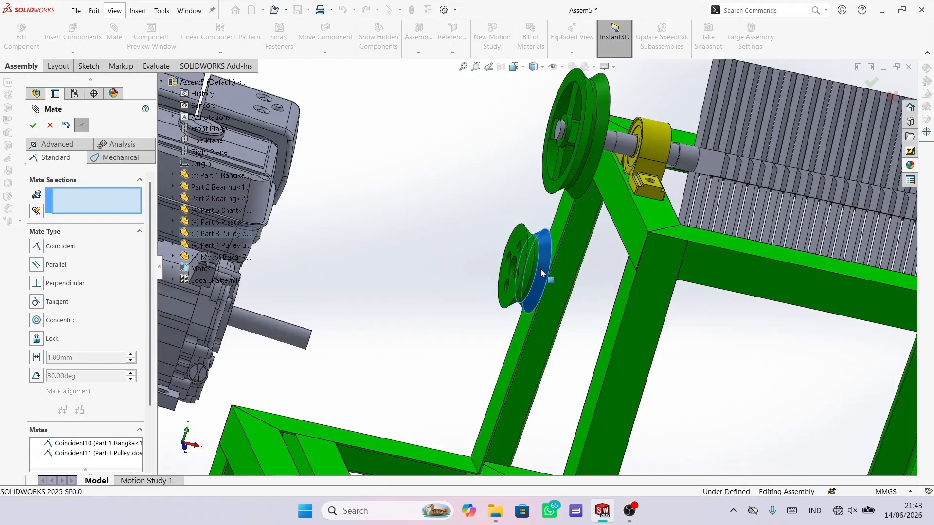
pyautogui.scroll(5, 500, 378)
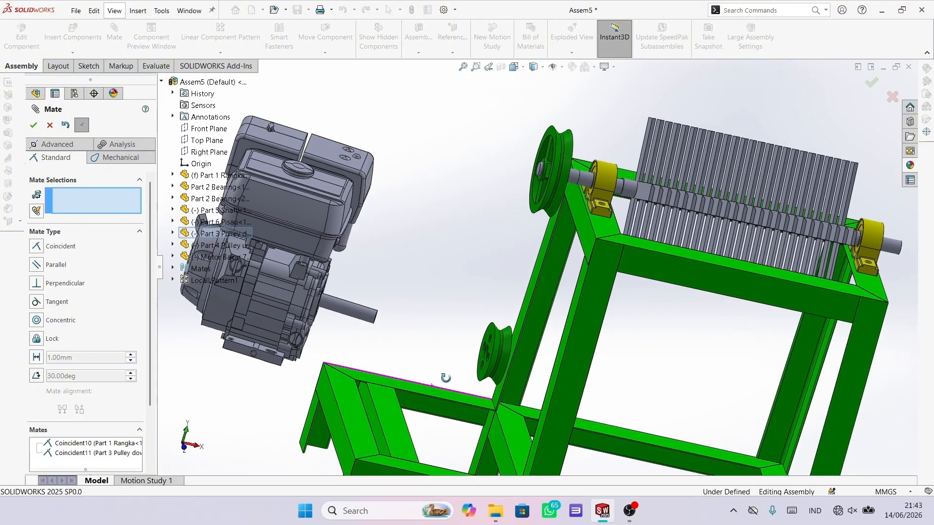
pyautogui.scroll(-5, 444, 370)
pyautogui.scroll(-4, 453, 359)
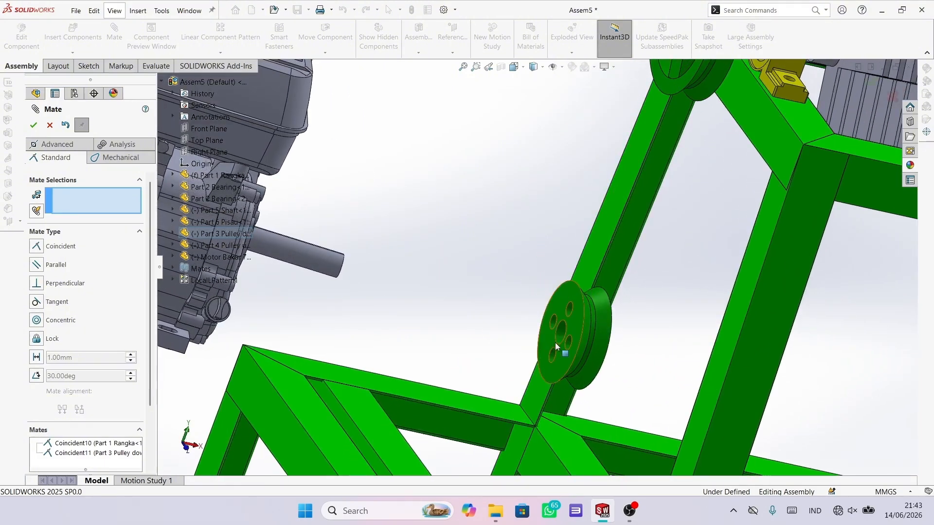
pyautogui.click(562, 335)
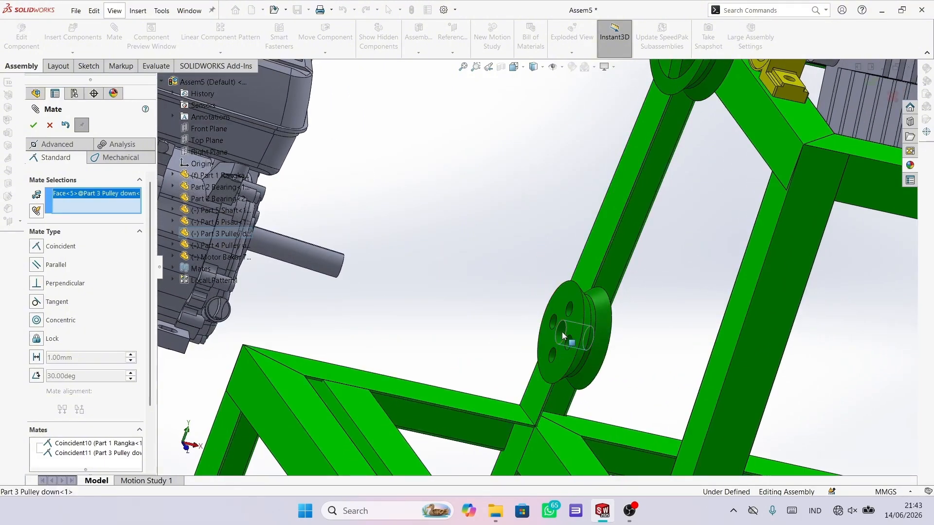
pyautogui.click(327, 263)
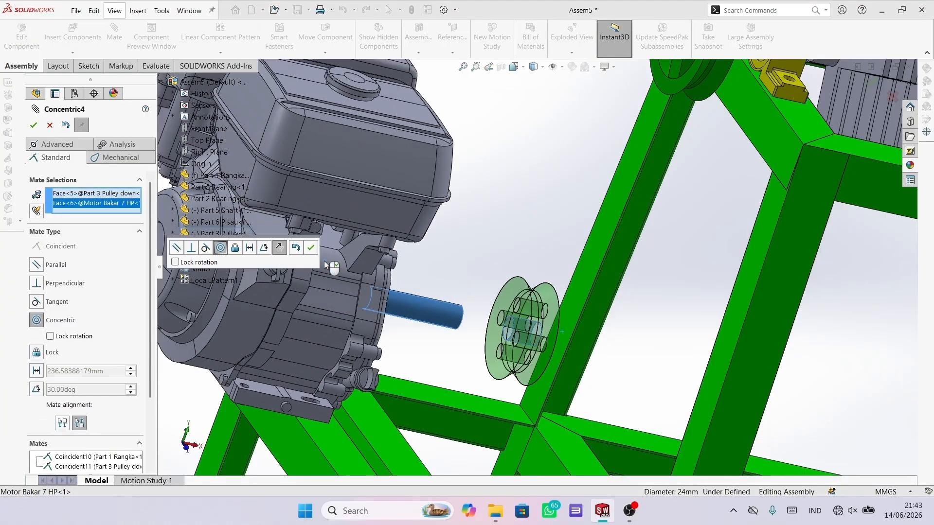
pyautogui.click(311, 248)
pyautogui.moveTo(437, 351); pyautogui.dragTo(357, 337, button='middle')
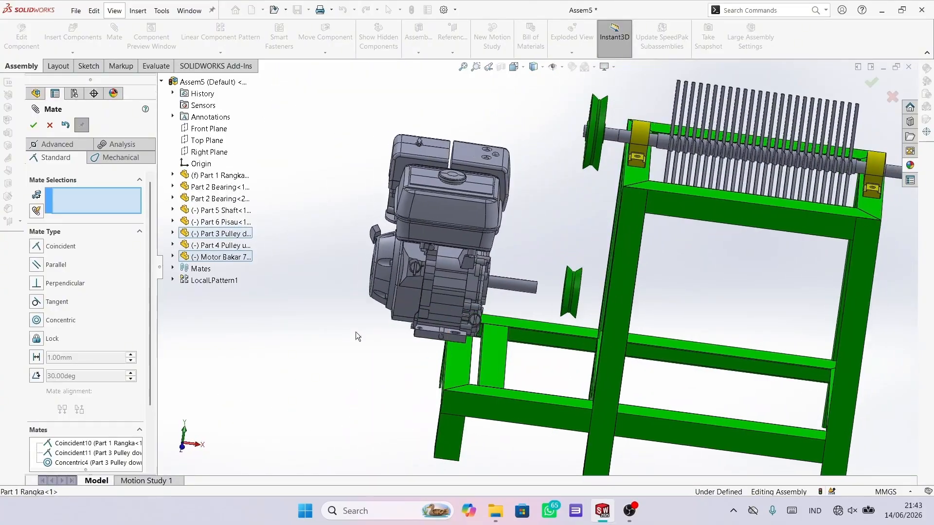
# Step: Add a coincident mate between the Right Plane of Motor Bakar 7 HP and the Front Plane of Part 1 Rangka
pyautogui.click(173, 256)
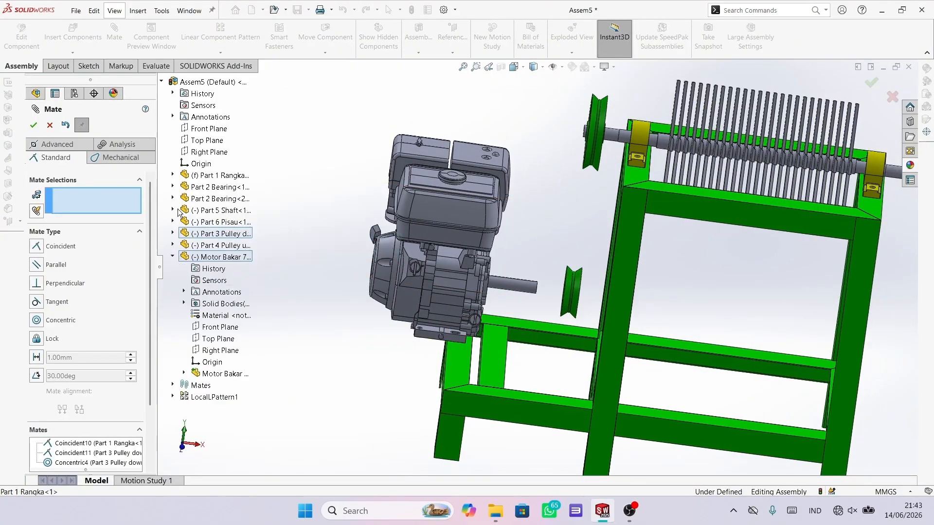
pyautogui.click(173, 175)
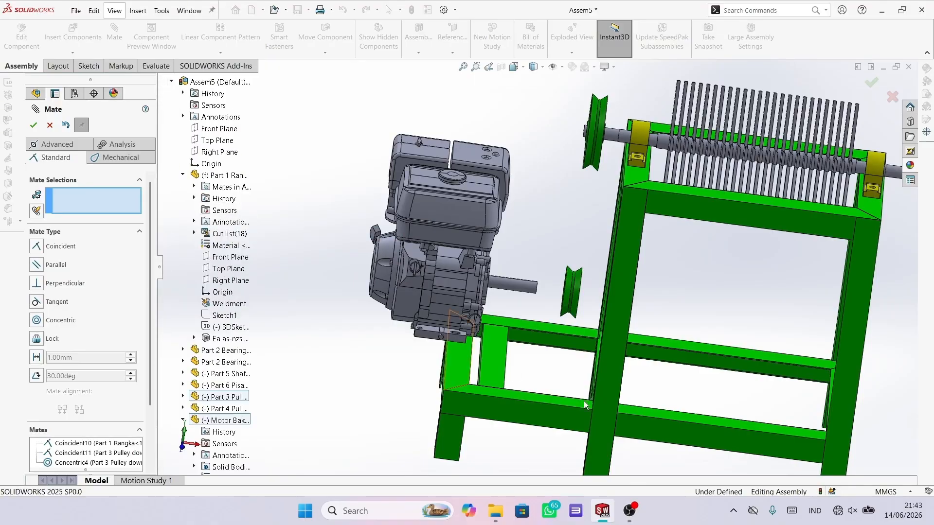
pyautogui.scroll(-3, 216, 389)
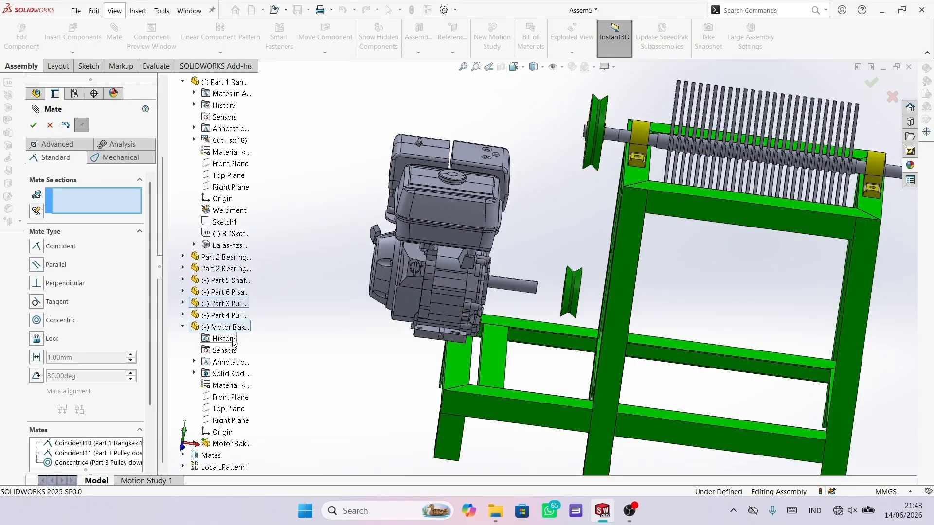
pyautogui.click(225, 421)
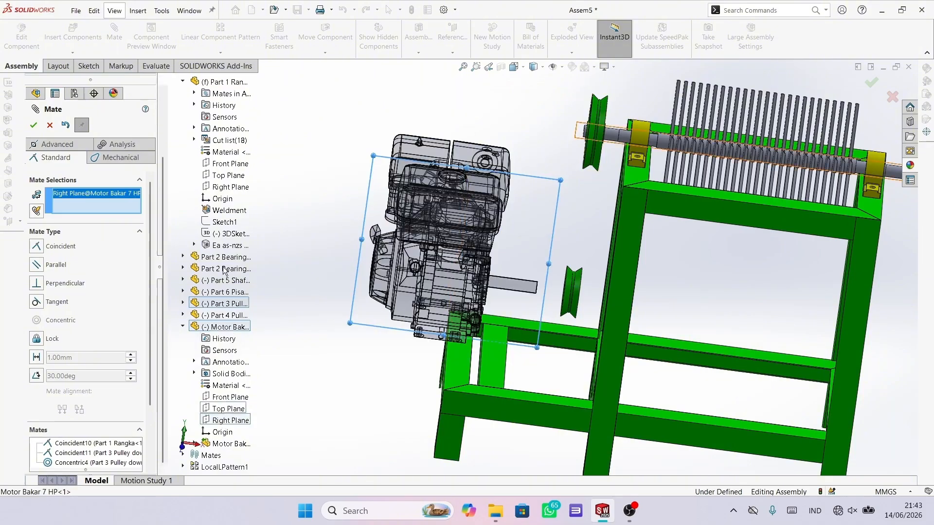
pyautogui.scroll(3, 234, 247)
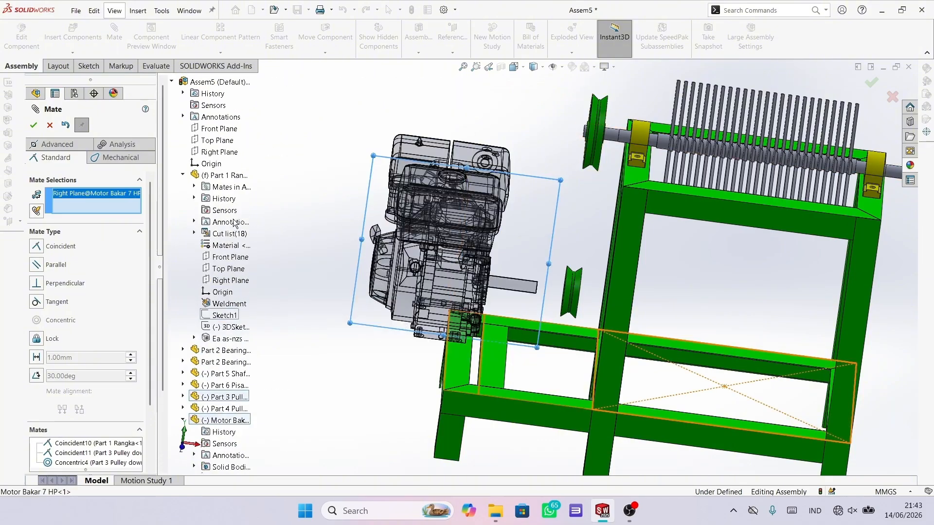
pyautogui.click(232, 281)
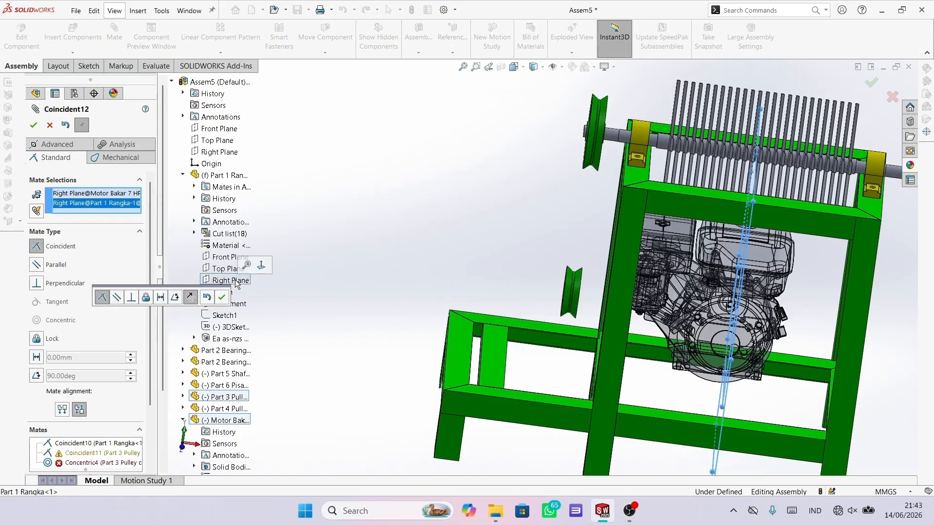
pyautogui.rightClick(105, 204)
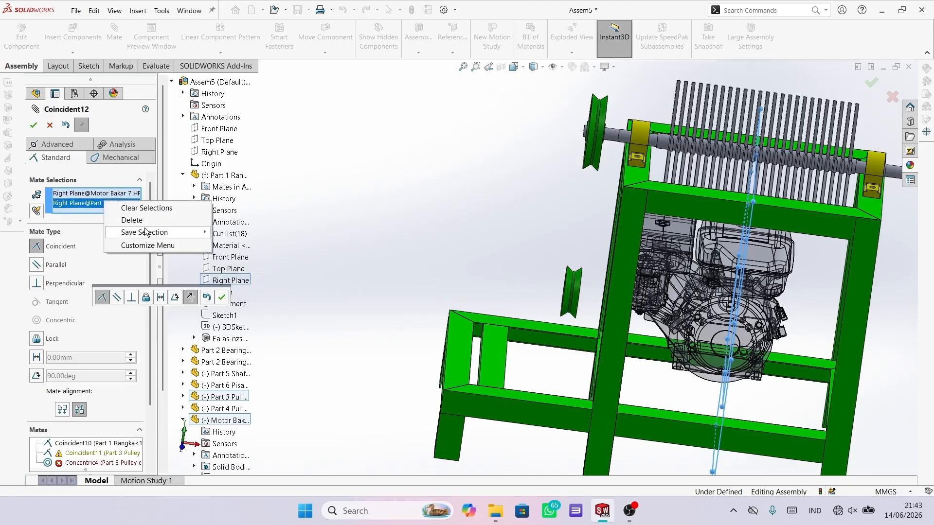
pyautogui.click(129, 225)
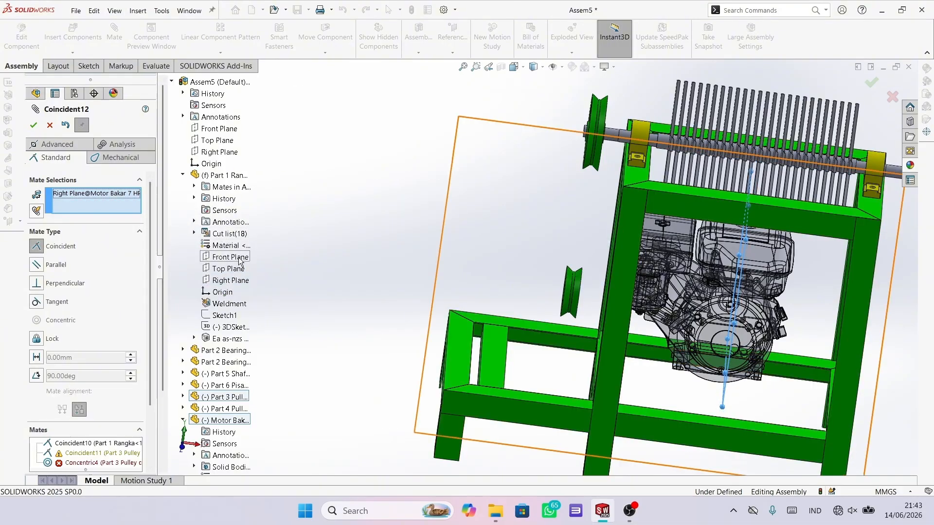
pyautogui.click(237, 259)
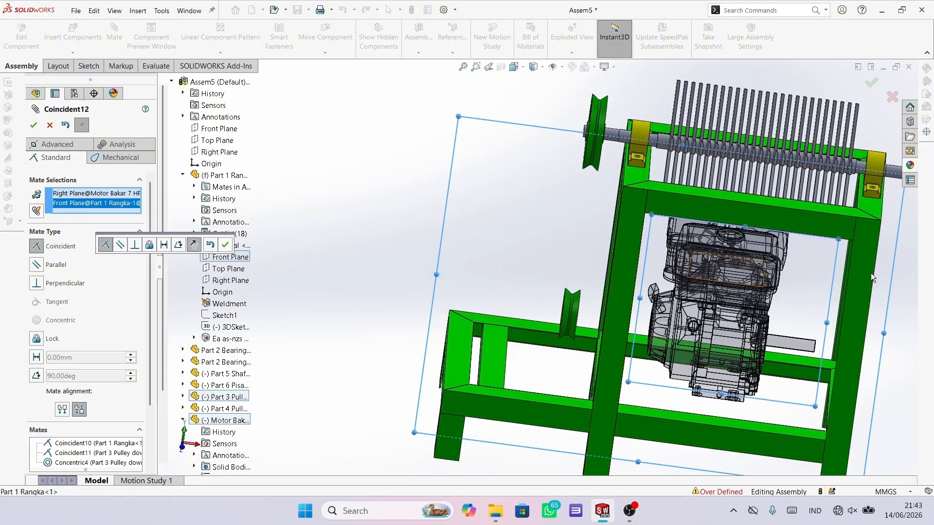
pyautogui.click(225, 244)
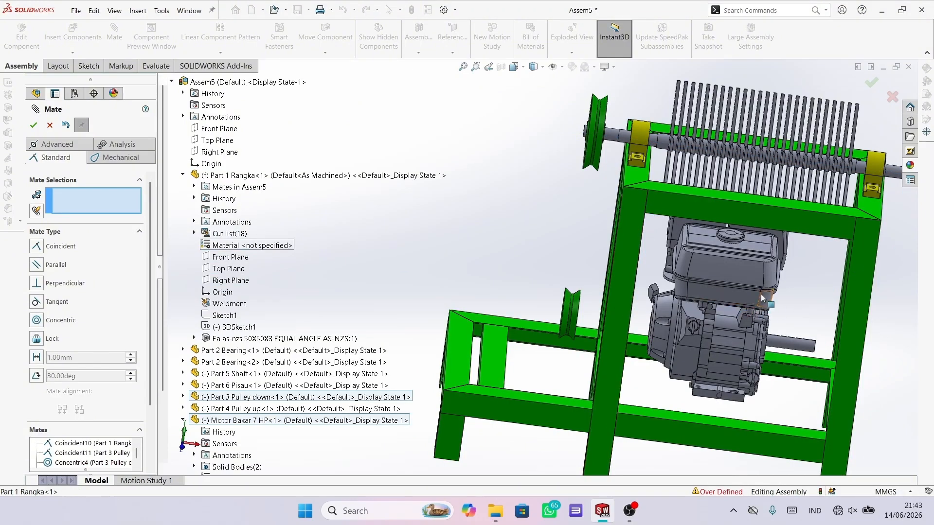
# Step: Move the motor back over its low platform and mate its output shaft's end face coincident with the outer face of Part 3 Pulley down
pyautogui.moveTo(742, 281); pyautogui.dragTo(457, 263)
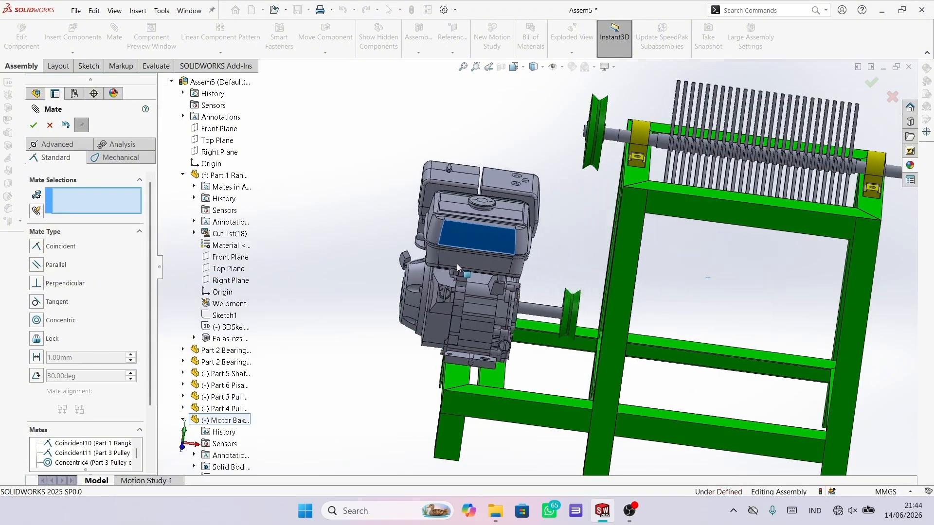
pyautogui.scroll(-3, 572, 294)
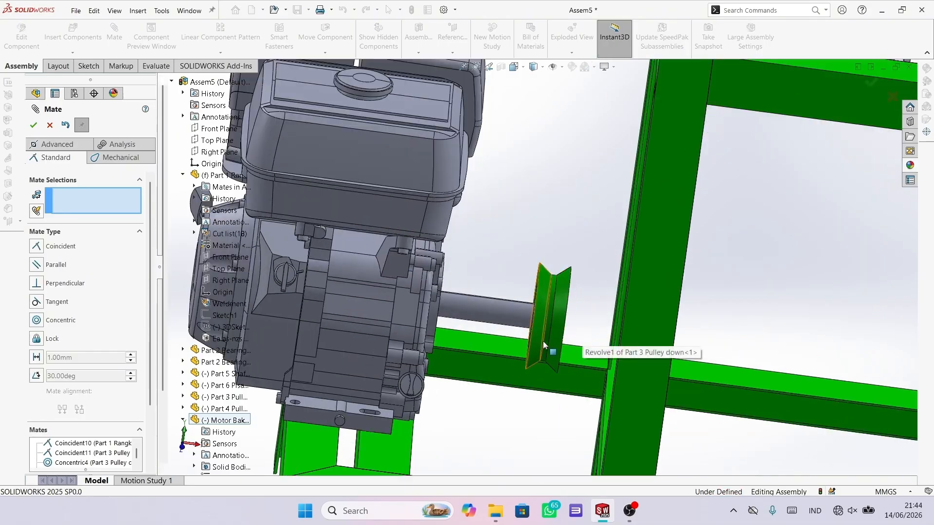
pyautogui.moveTo(401, 180); pyautogui.dragTo(763, 253, button='middle')
pyautogui.scroll(-5, 640, 322)
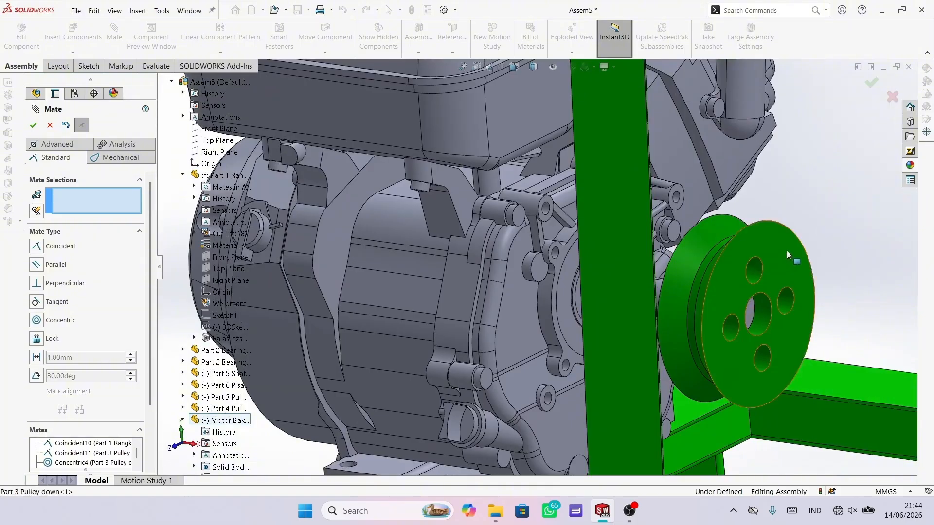
pyautogui.click(779, 294)
pyautogui.scroll(-3, 780, 294)
pyautogui.moveTo(620, 195); pyautogui.dragTo(525, 170)
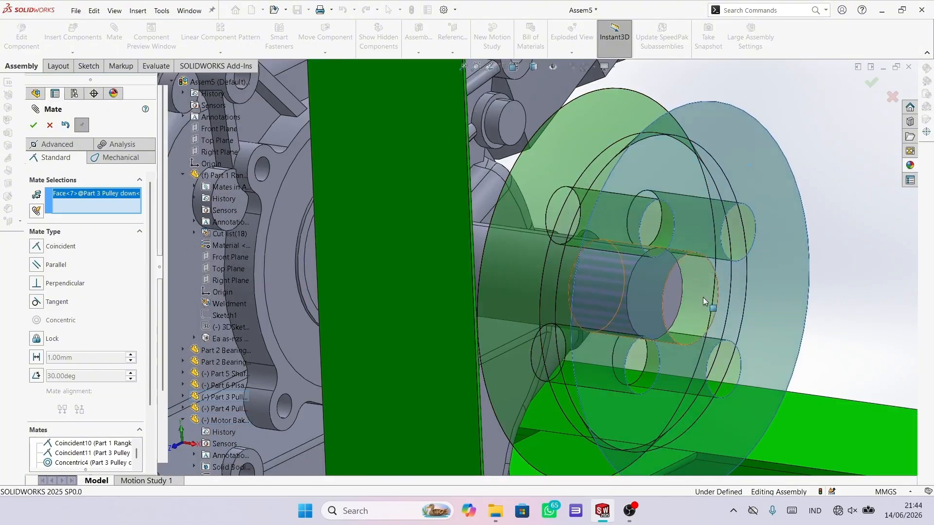
pyautogui.moveTo(704, 297); pyautogui.dragTo(680, 298, button='middle')
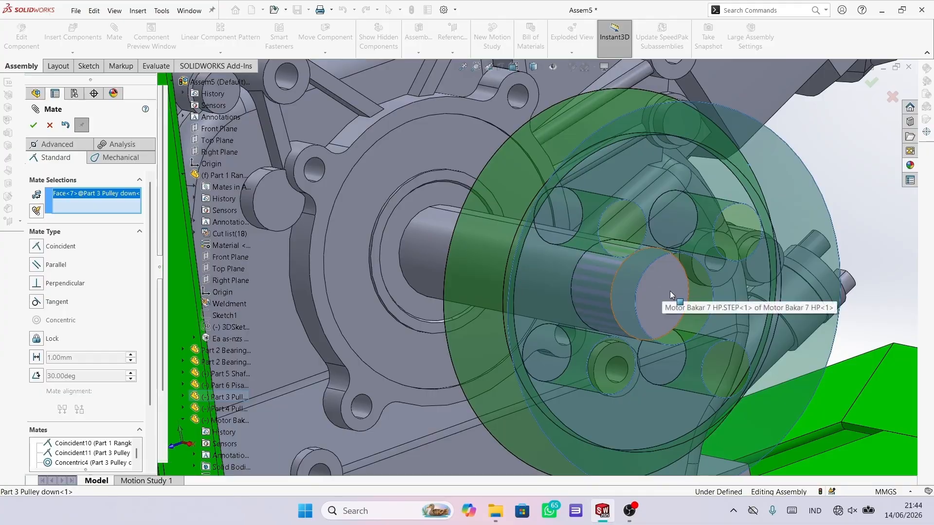
pyautogui.click(671, 292)
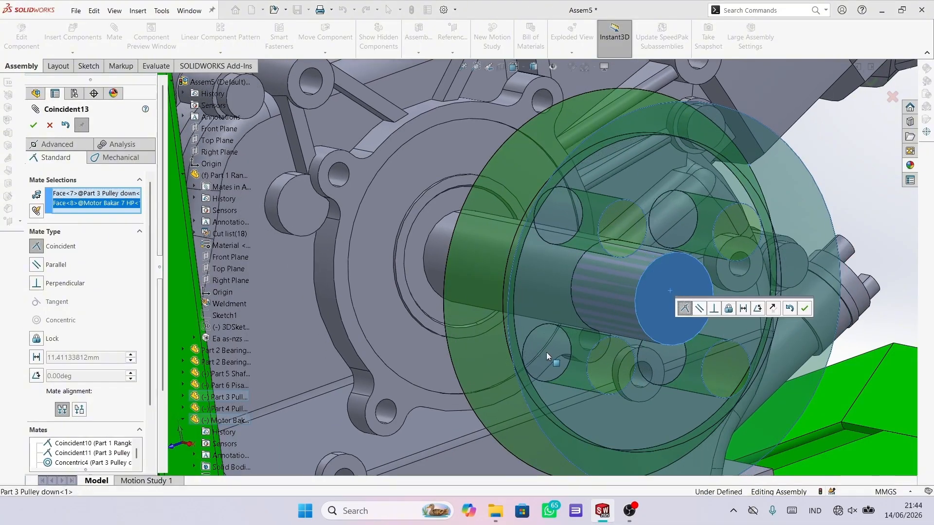
pyautogui.scroll(4, 525, 359)
pyautogui.click(804, 309)
pyautogui.scroll(3, 646, 389)
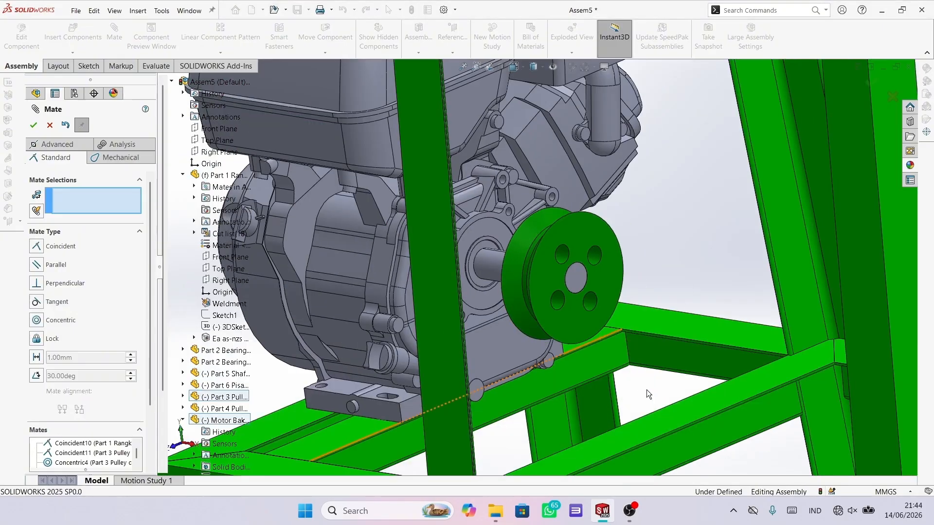
pyautogui.moveTo(646, 390); pyautogui.dragTo(671, 387, button='middle')
pyautogui.scroll(6, 658, 316)
pyautogui.moveTo(658, 316); pyautogui.dragTo(702, 323, button='middle')
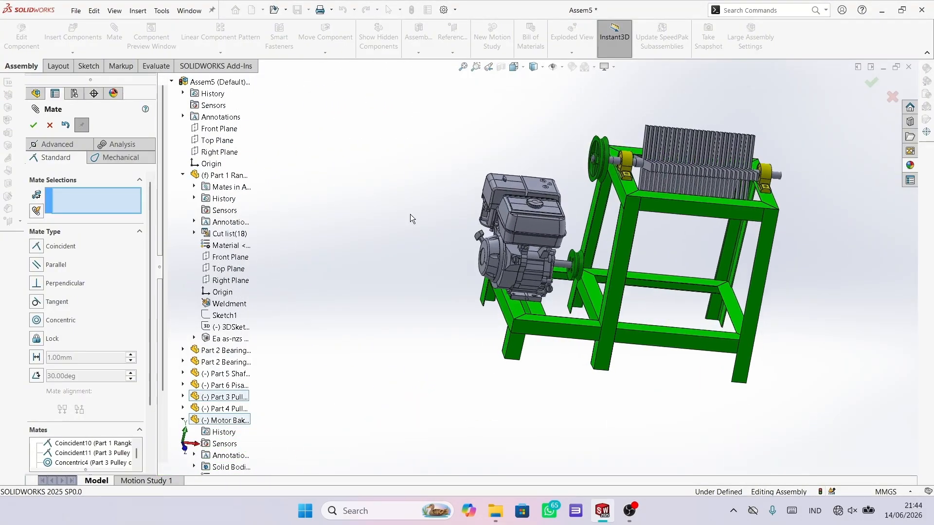
pyautogui.click(33, 126)
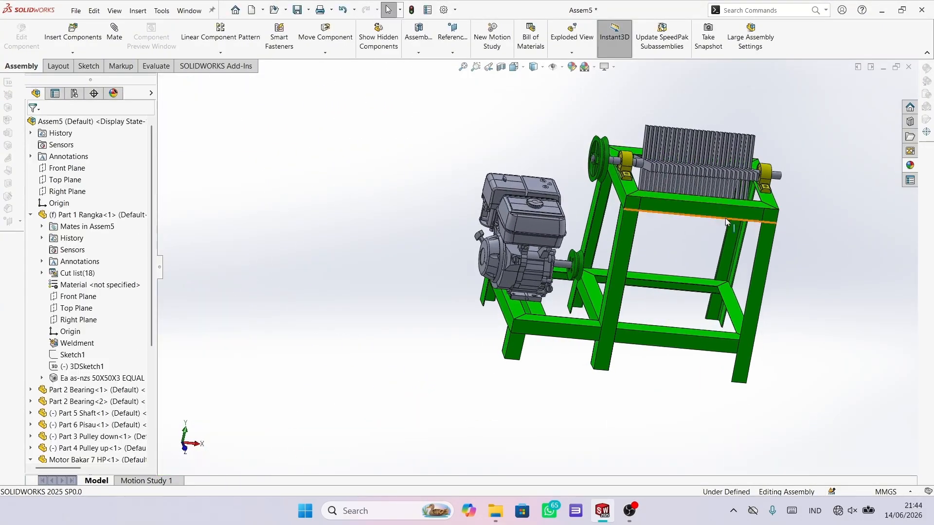
# Step: Collapse the expanded Part 1 Rangka and Motor Bakar 7 HP entries in the feature tree
pyautogui.scroll(-4, 701, 206)
pyautogui.scroll(2, 477, 306)
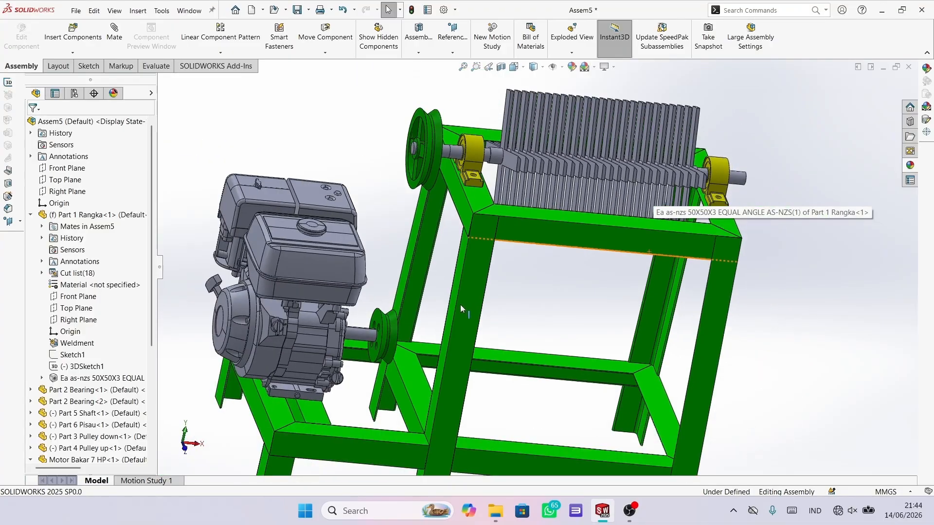
pyautogui.click(31, 214)
pyautogui.click(30, 297)
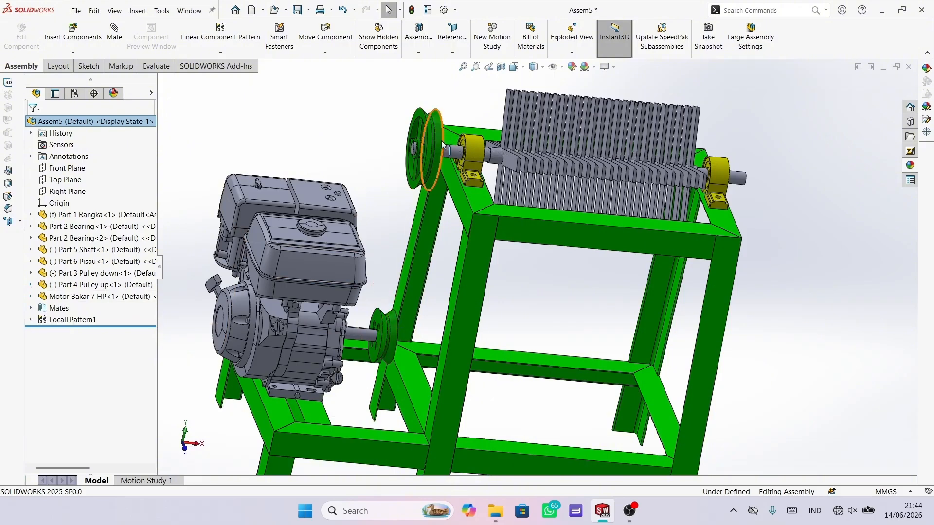
# Step: Create a Belt/Chain around the groove faces of Part 4 Pulley up and Part 3 Pulley down, with Engage belt and Create belt part enabled
pyautogui.moveTo(421, 265); pyautogui.dragTo(361, 206, button='middle')
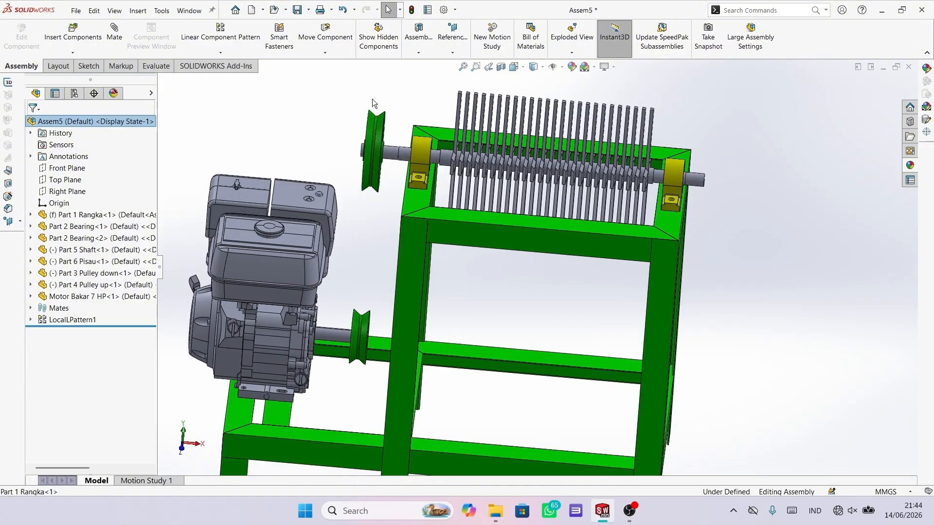
pyautogui.click(418, 53)
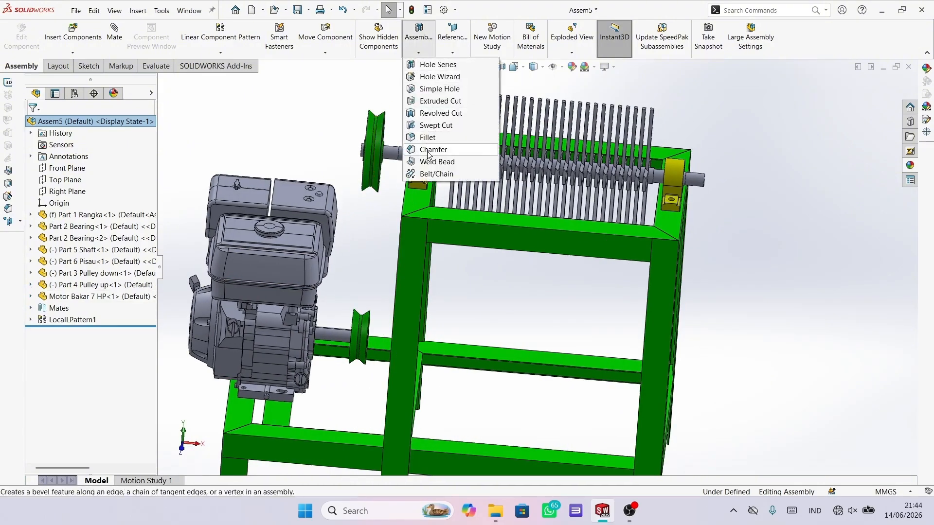
pyautogui.click(436, 174)
pyautogui.scroll(-10, 372, 230)
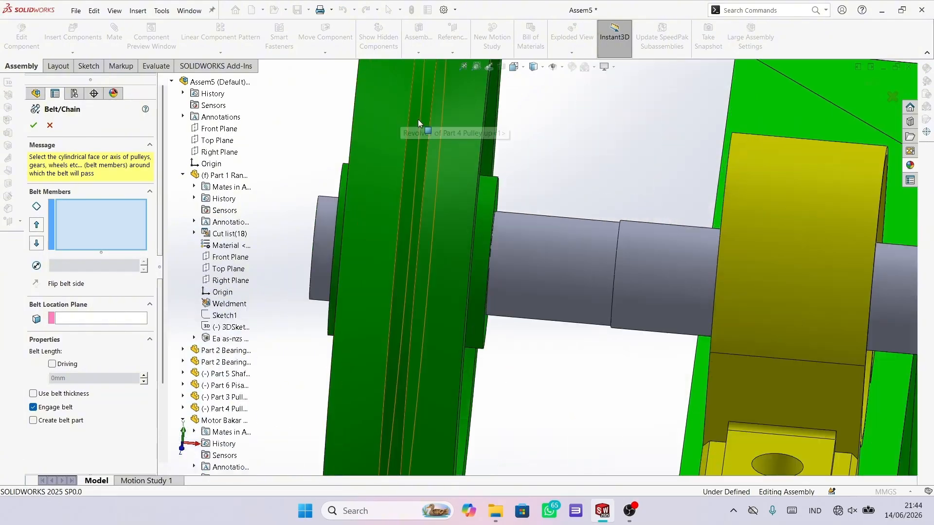
pyautogui.click(419, 123)
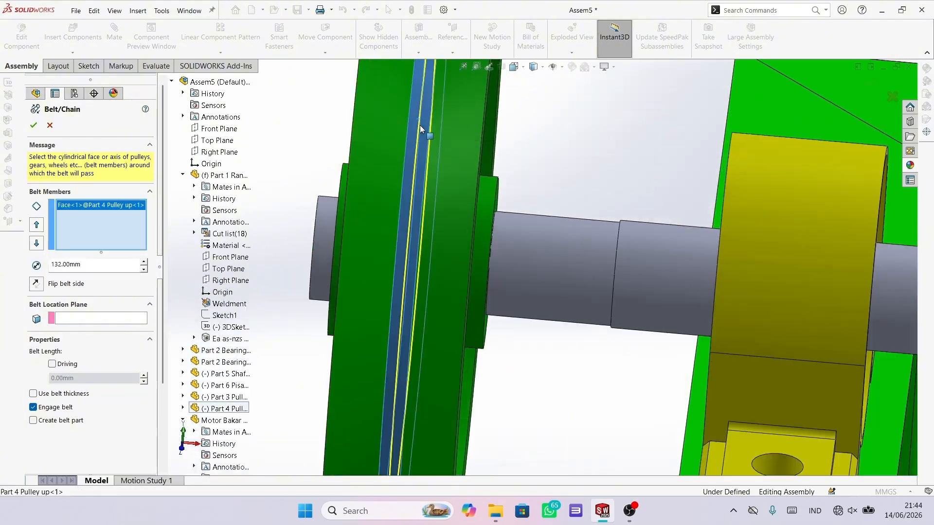
pyautogui.scroll(6, 461, 384)
pyautogui.scroll(-6, 514, 425)
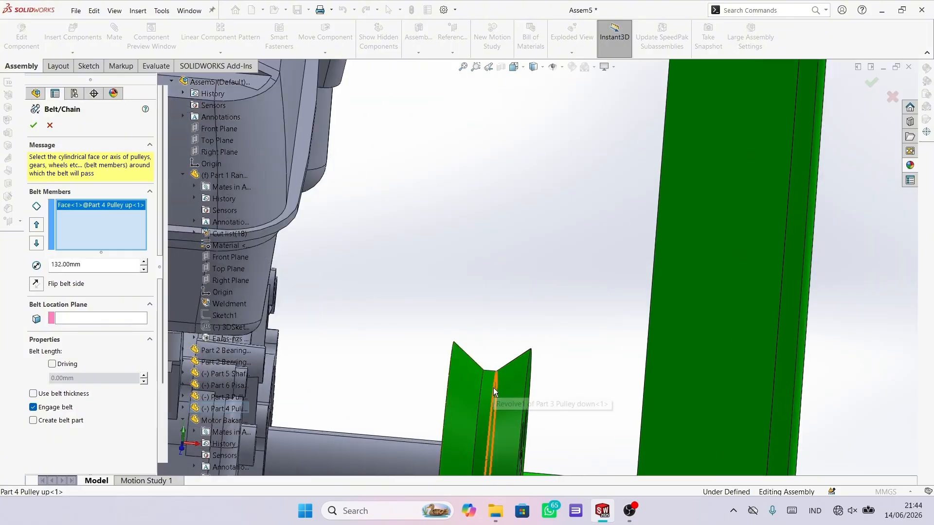
pyautogui.click(490, 386)
pyautogui.scroll(4, 454, 403)
pyautogui.scroll(2, 455, 403)
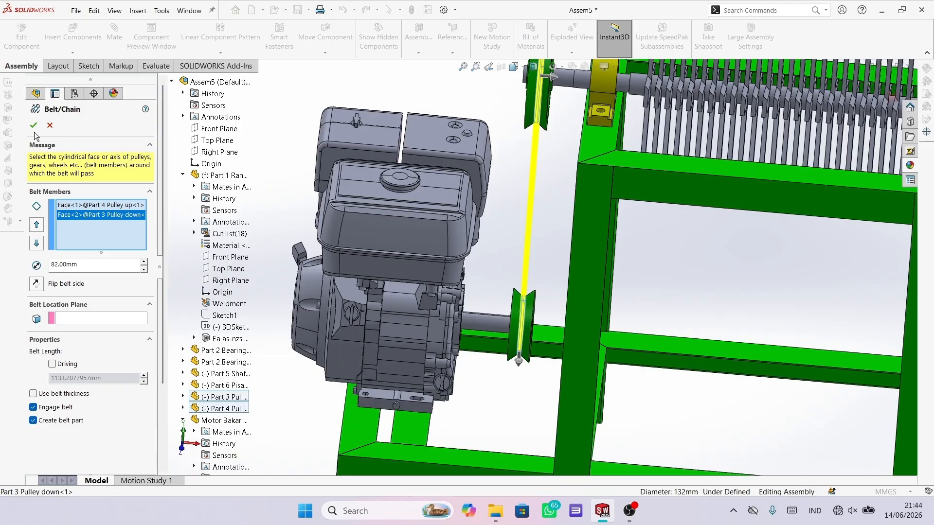
pyautogui.click(33, 125)
# Step: Save the assembly as Assem5.SLDASM in the Mesin Pencacah Rumput folder
pyautogui.click(493, 266)
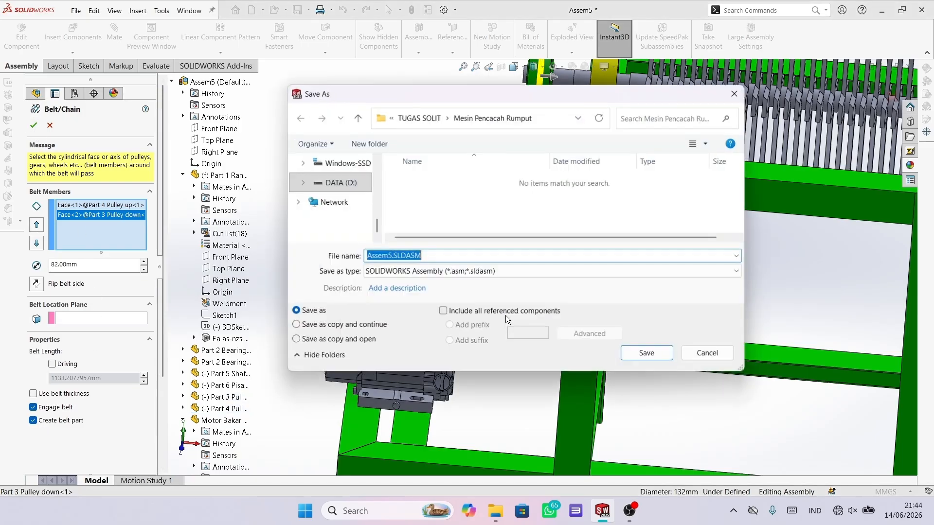
pyautogui.click(647, 353)
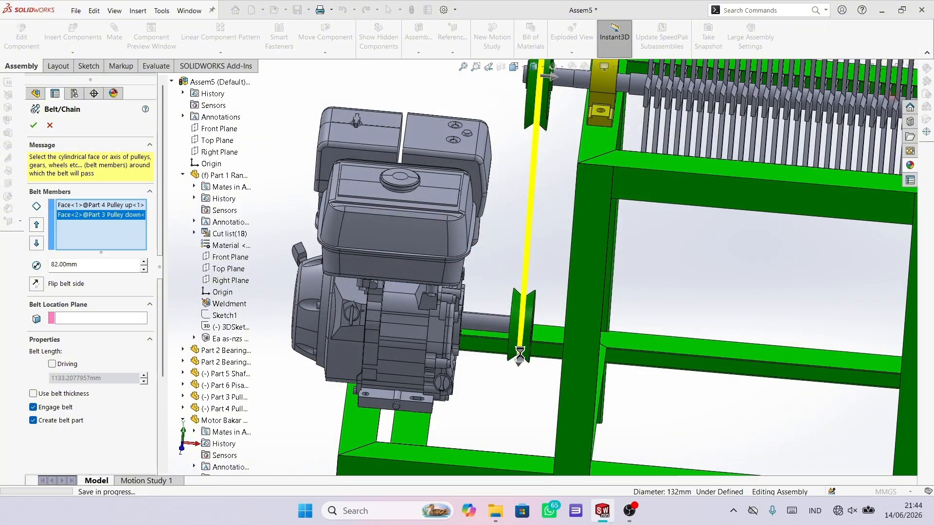
pyautogui.scroll(3, 529, 364)
pyautogui.moveTo(594, 232); pyautogui.dragTo(619, 232, button='middle')
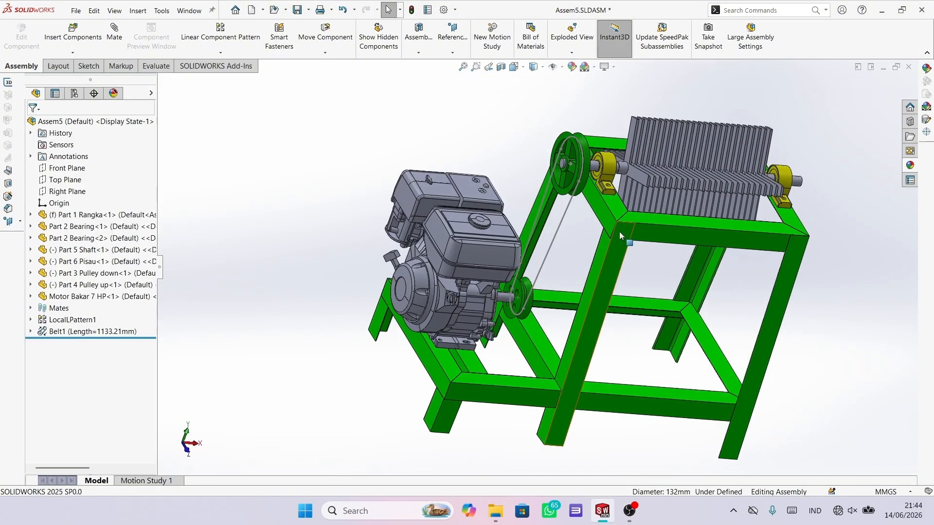
# Step: Open the belt part listed under the Belt1 feature in its own window for editing
pyautogui.scroll(-2, 619, 231)
pyautogui.scroll(-3, 527, 253)
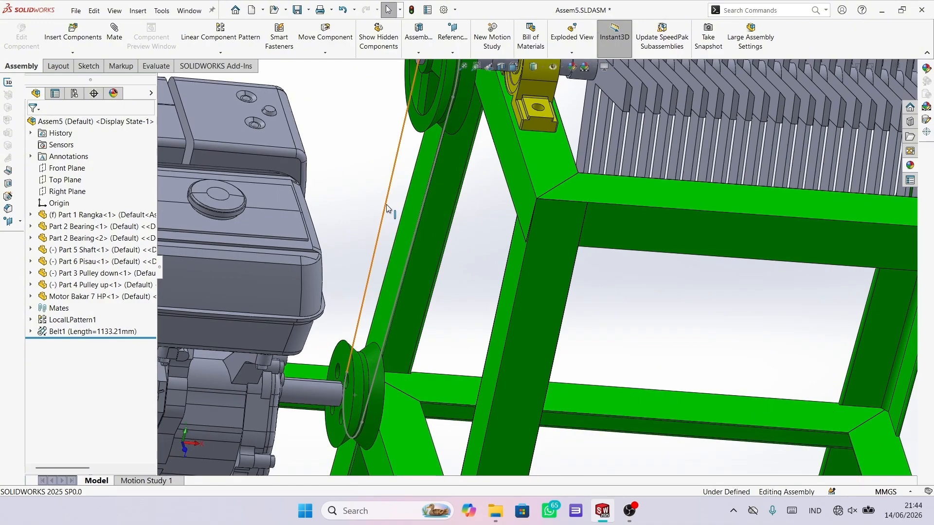
pyautogui.scroll(5, 361, 341)
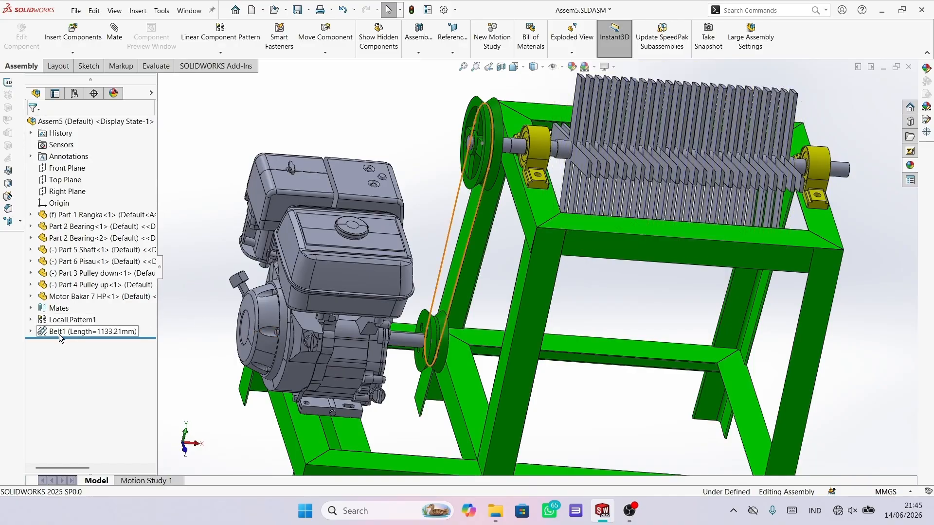
pyautogui.click(30, 331)
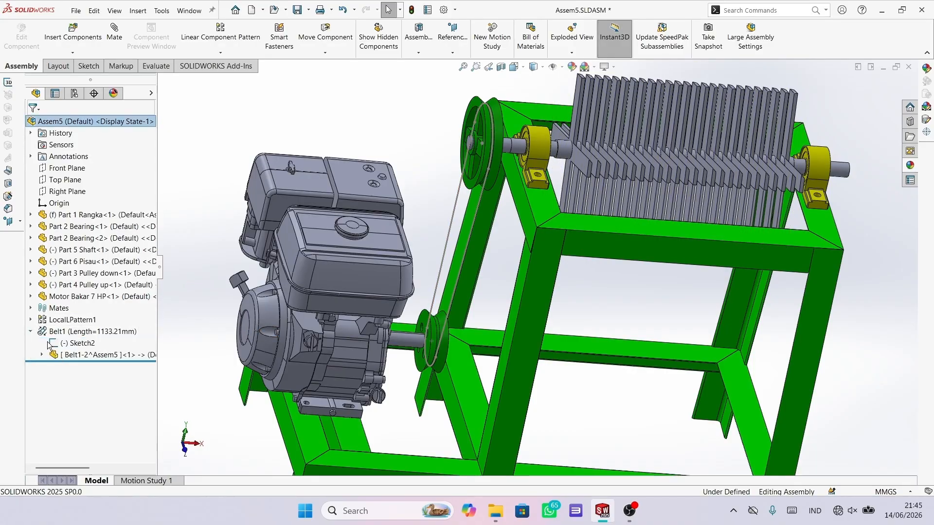
pyautogui.click(59, 356)
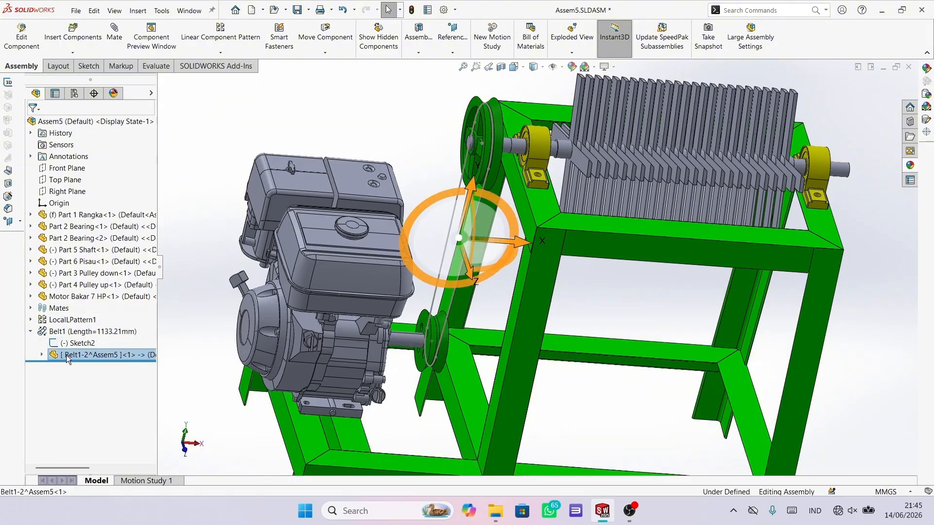
pyautogui.rightClick(67, 359)
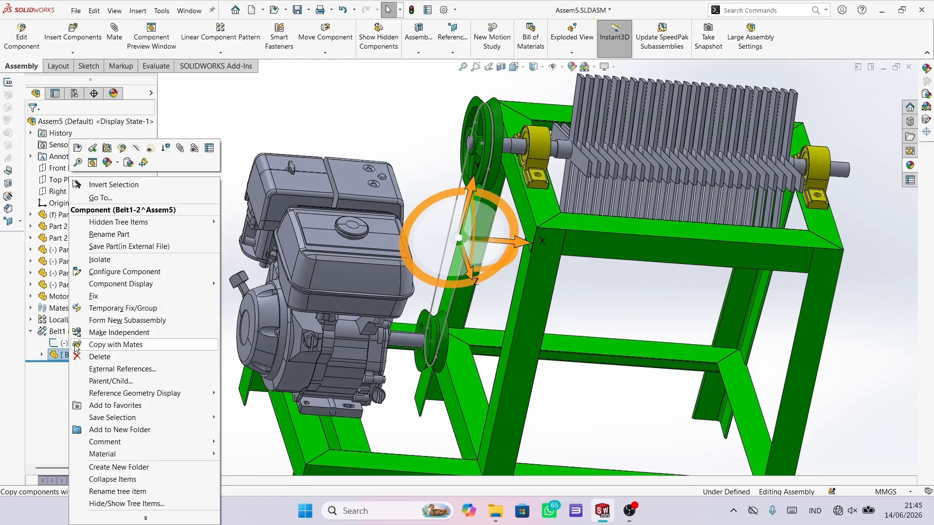
pyautogui.click(77, 150)
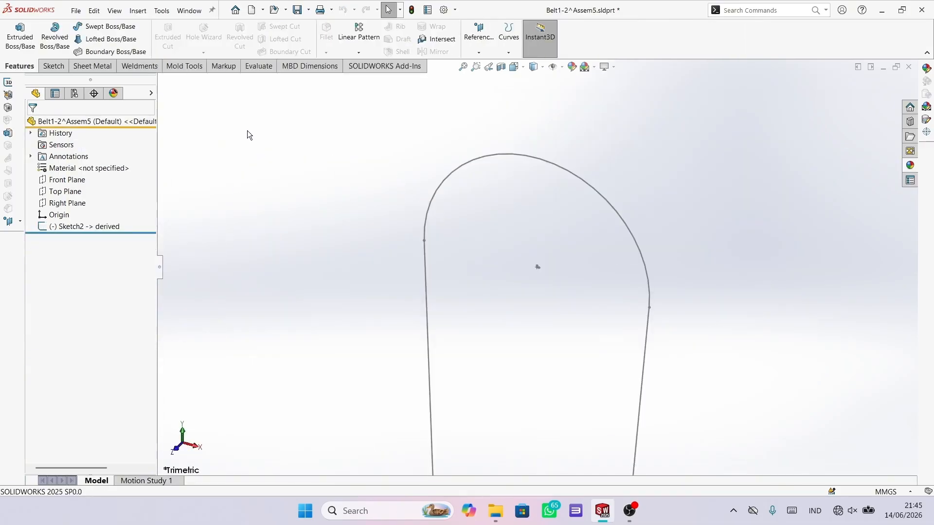
# Step: Extrude the belt path sketch 10 mm Mid Plane as a thin feature, with a Mid-Plane wall thickness of 10 mm
pyautogui.click(20, 35)
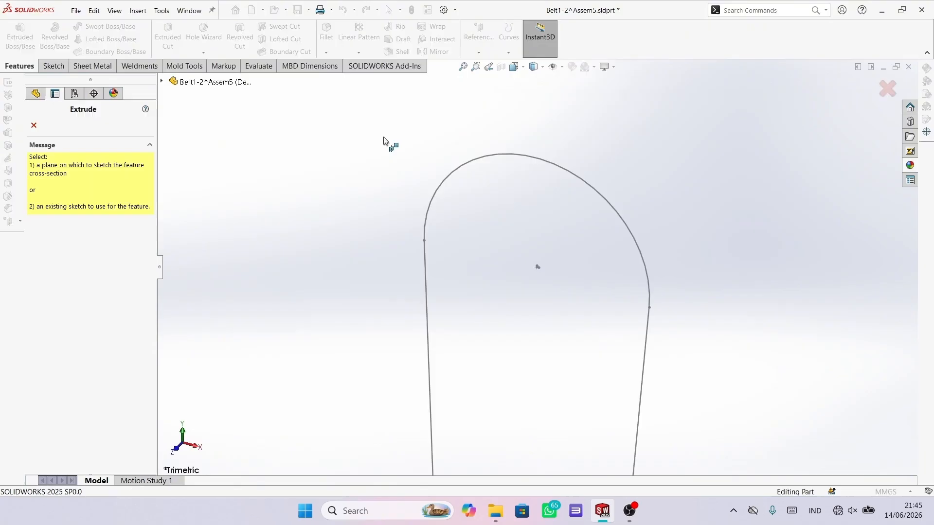
pyautogui.click(498, 154)
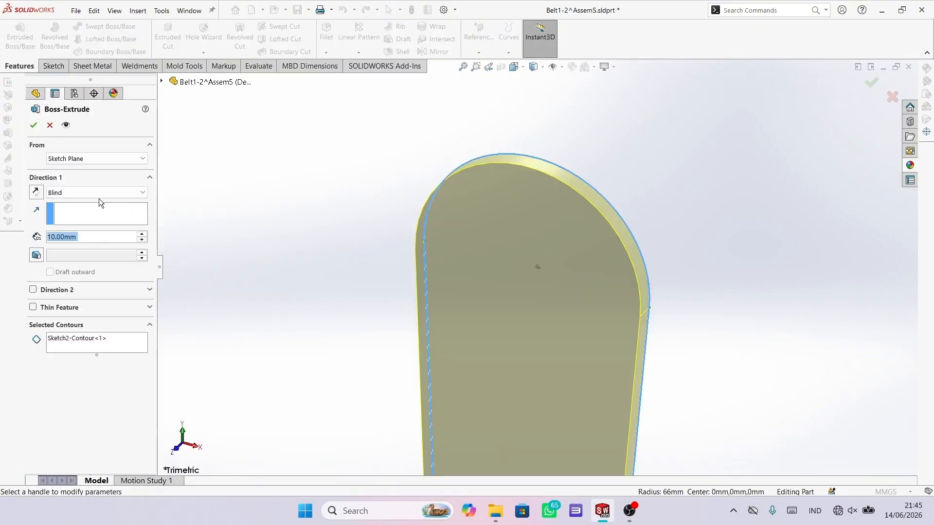
pyautogui.click(88, 191)
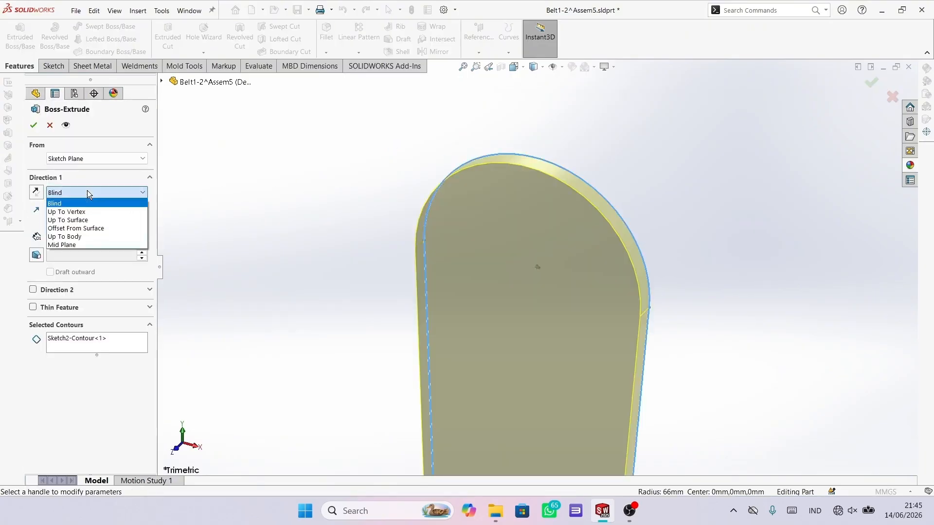
pyautogui.click(83, 240)
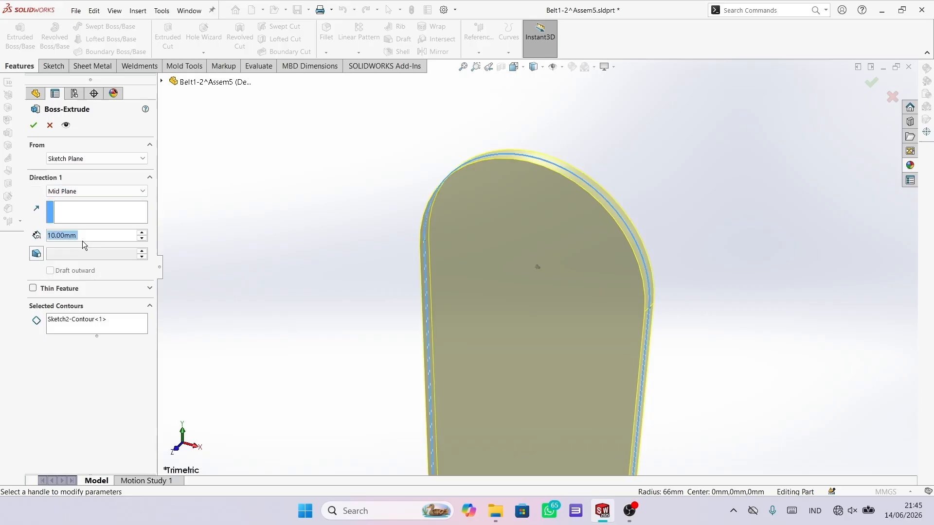
pyautogui.click(33, 289)
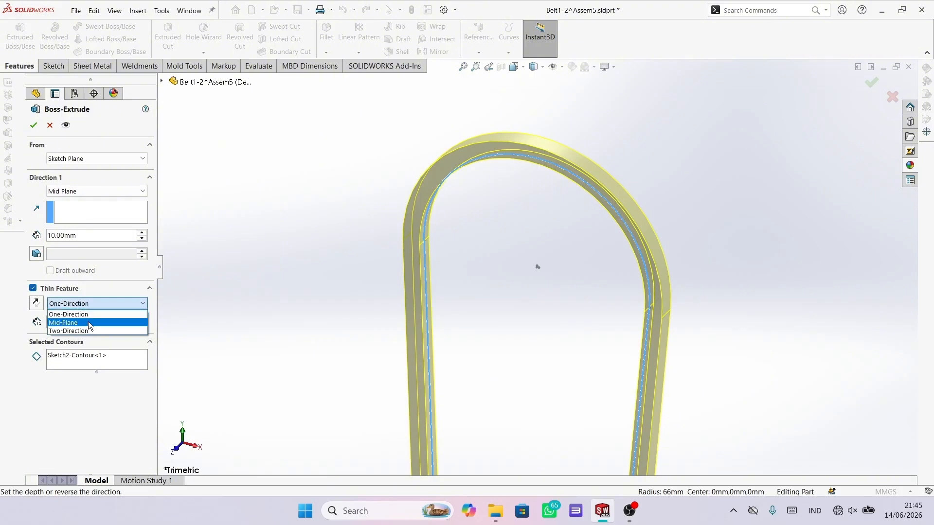
pyautogui.click(89, 323)
pyautogui.moveTo(388, 354); pyautogui.dragTo(586, 351, button='middle')
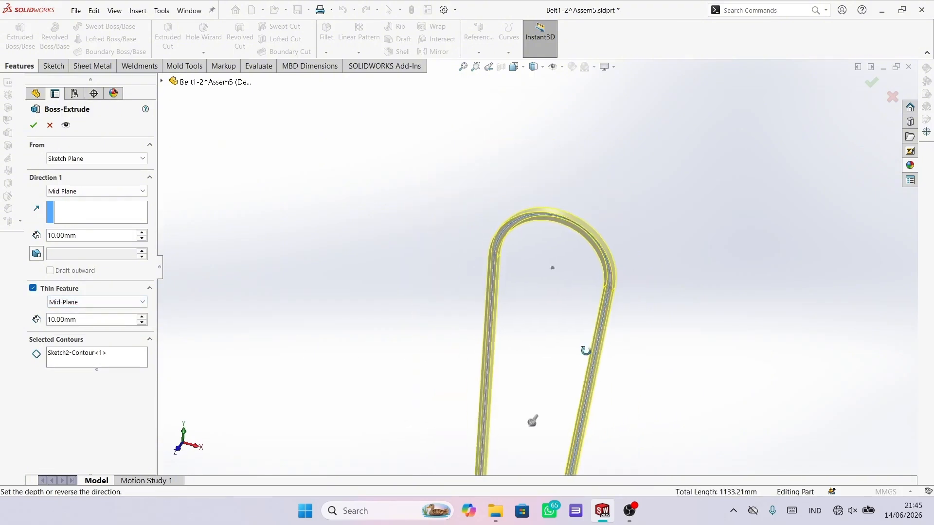
pyautogui.click(39, 127)
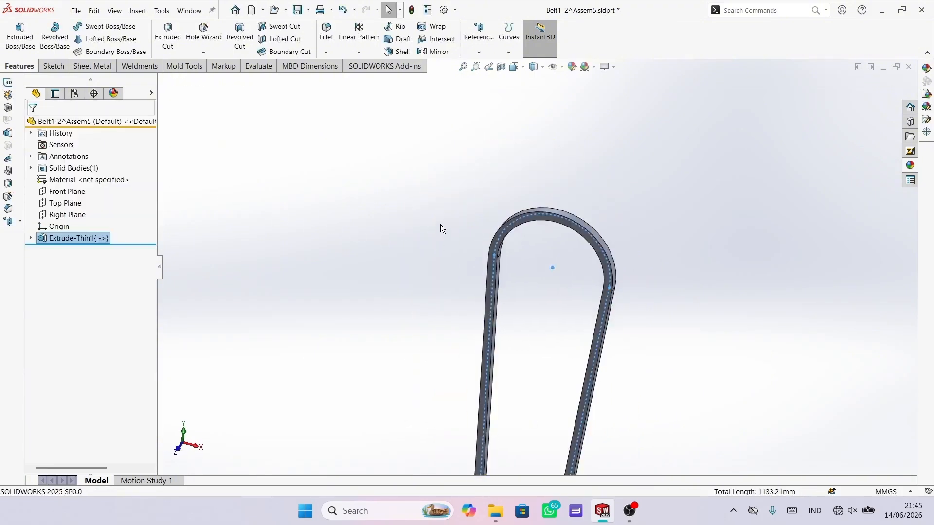
# Step: Save the belt part as Belt1-2^Assem5.SLDPRT in the Mesin Pencacah Rumput folder, replacing the virtual component reference
pyautogui.click(309, 11)
pyautogui.click(321, 36)
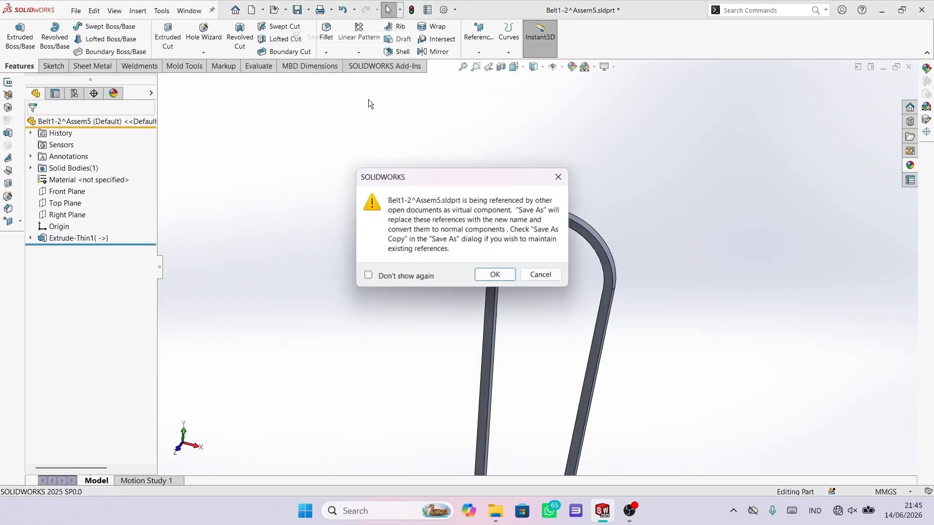
pyautogui.click(506, 270)
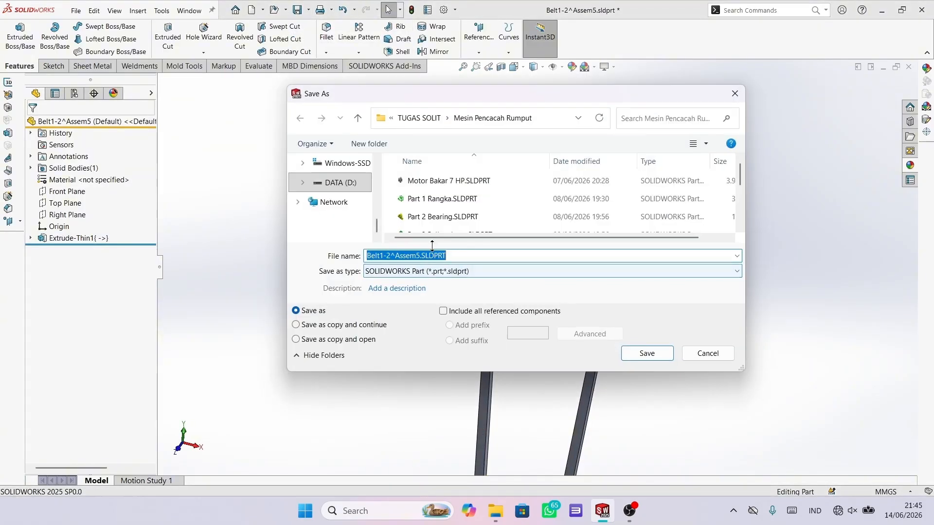
pyautogui.click(634, 353)
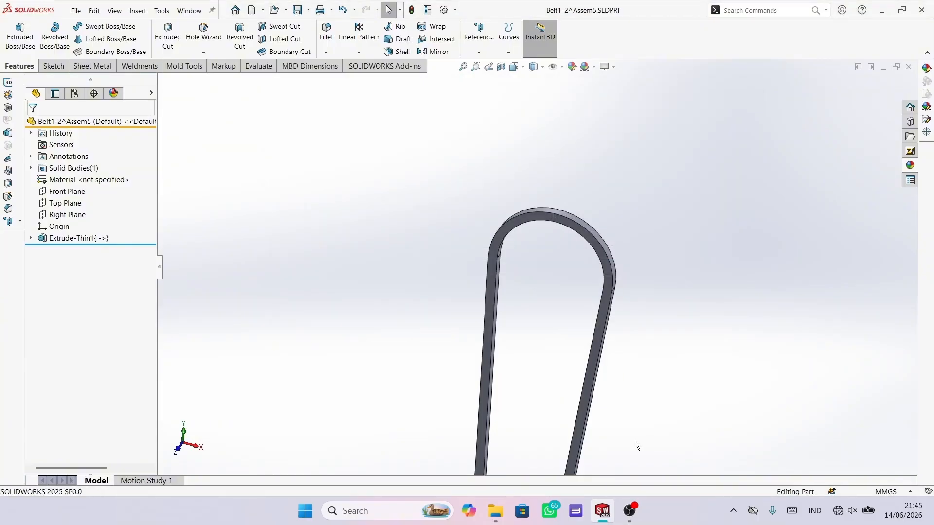
# Step: Return to the Assem5 assembly and hide the belt's path sketch around the two pulleys
pyautogui.moveTo(602, 510)
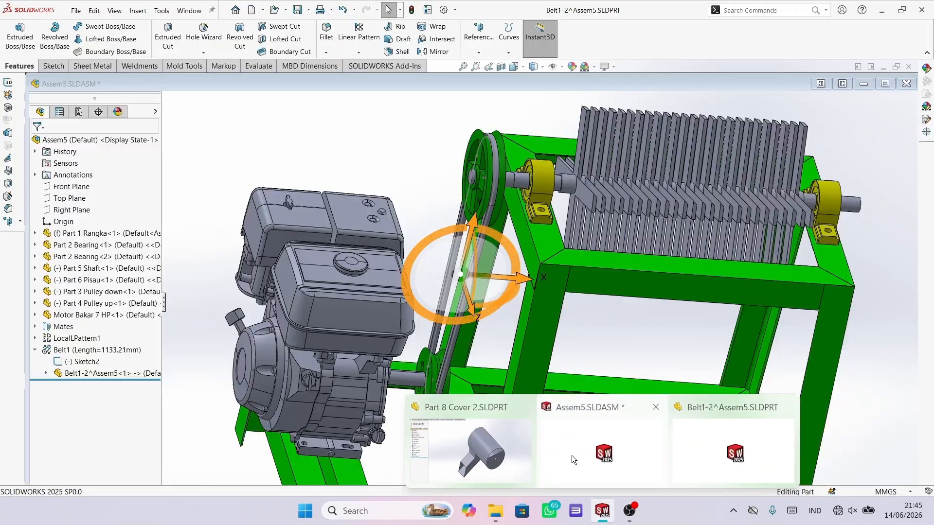
pyautogui.click(571, 455)
pyautogui.click(108, 69)
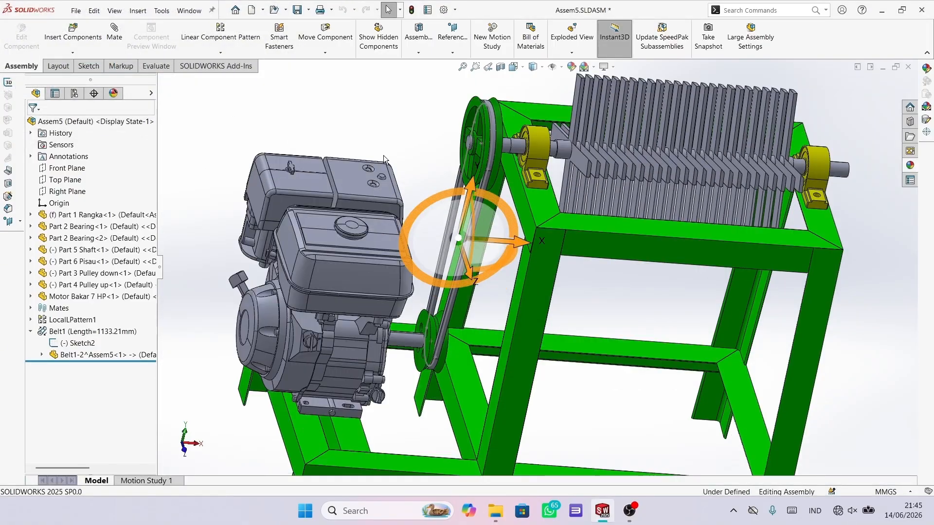
pyautogui.scroll(-3, 506, 199)
pyautogui.scroll(5, 506, 199)
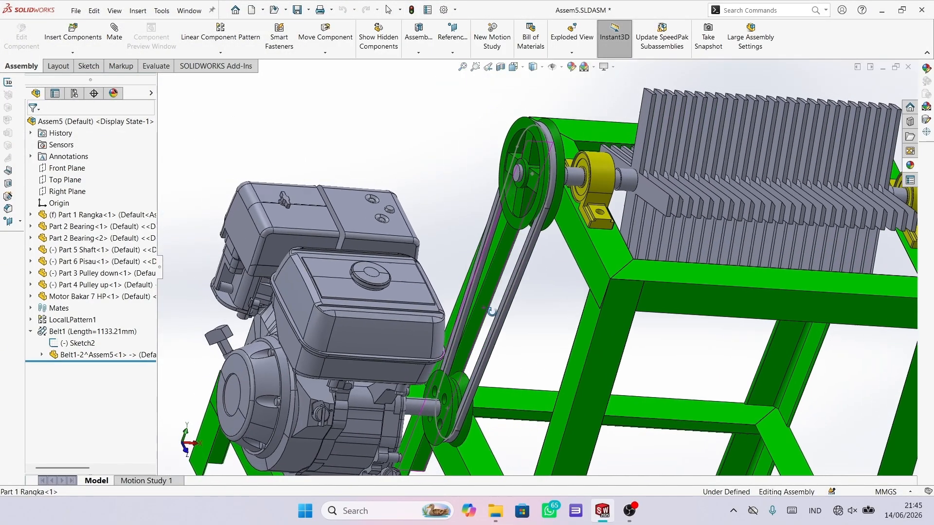
pyautogui.scroll(-5, 502, 333)
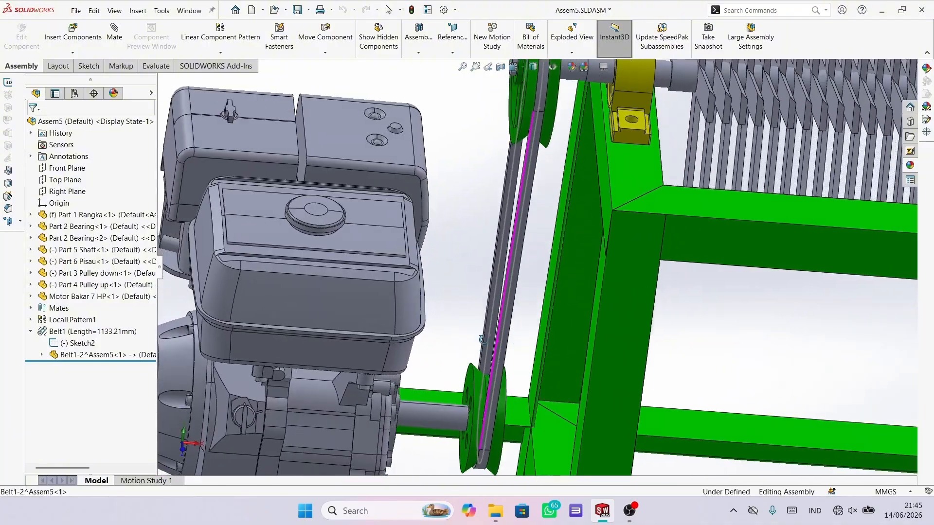
pyautogui.scroll(5, 525, 276)
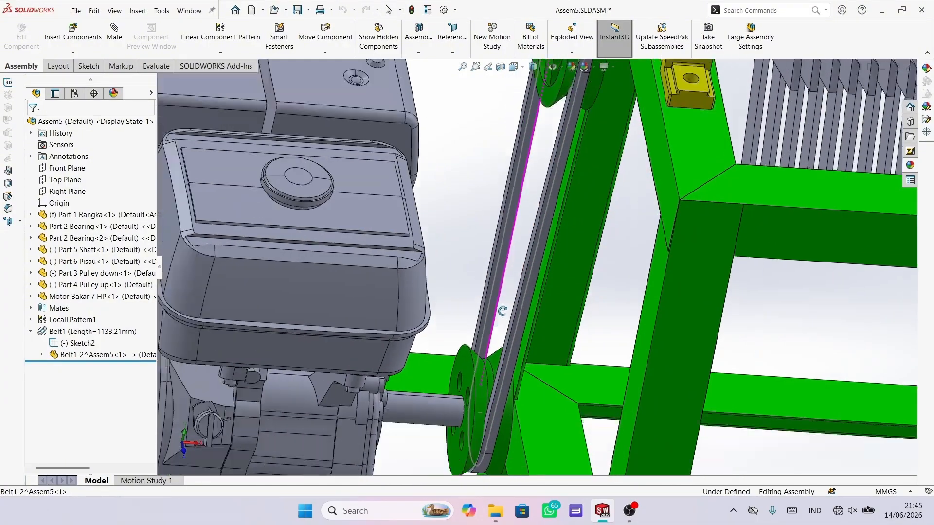
pyautogui.moveTo(524, 275); pyautogui.dragTo(483, 401, button='middle')
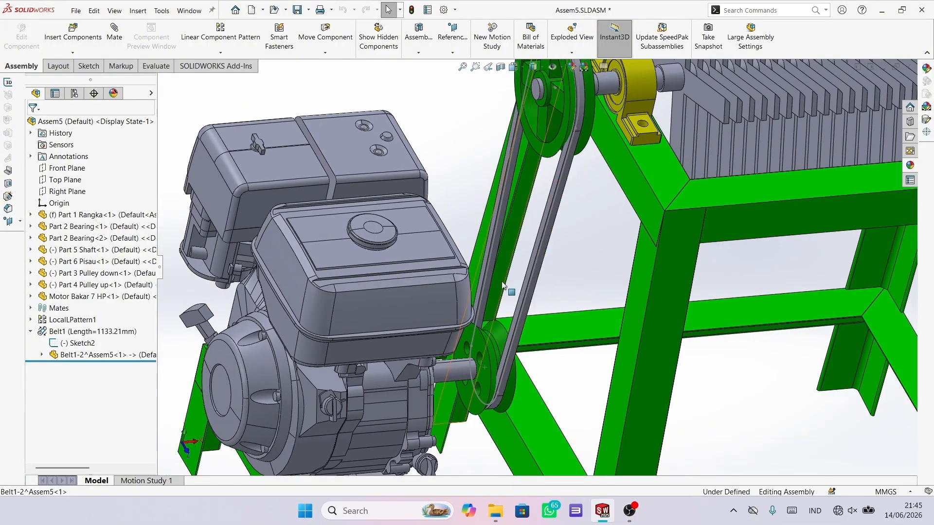
pyautogui.rightClick(484, 398)
pyautogui.click(512, 368)
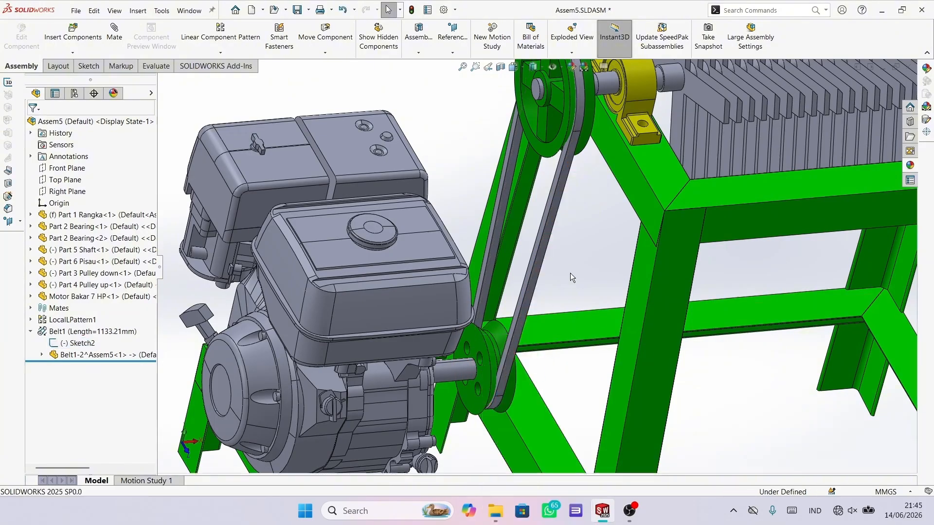
# Step: Insert Part 8 Cover 2 into the assembly and place it beside the frame, near the free end of the blade shaft
pyautogui.scroll(5, 583, 277)
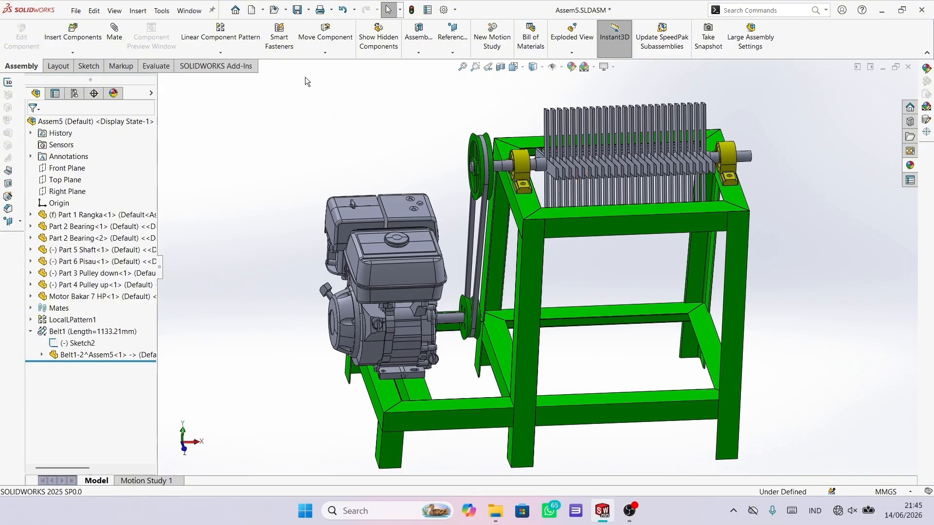
pyautogui.click(72, 31)
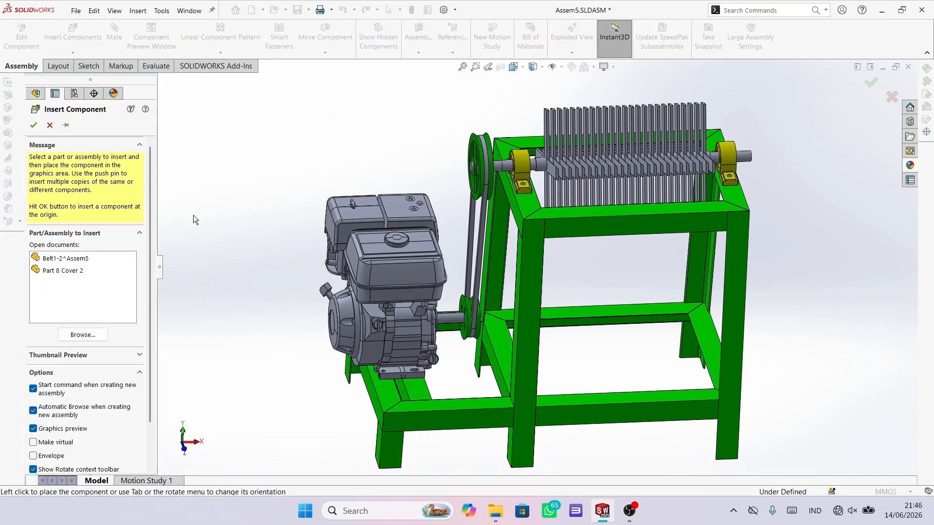
pyautogui.click(105, 332)
pyautogui.scroll(-2, 532, 244)
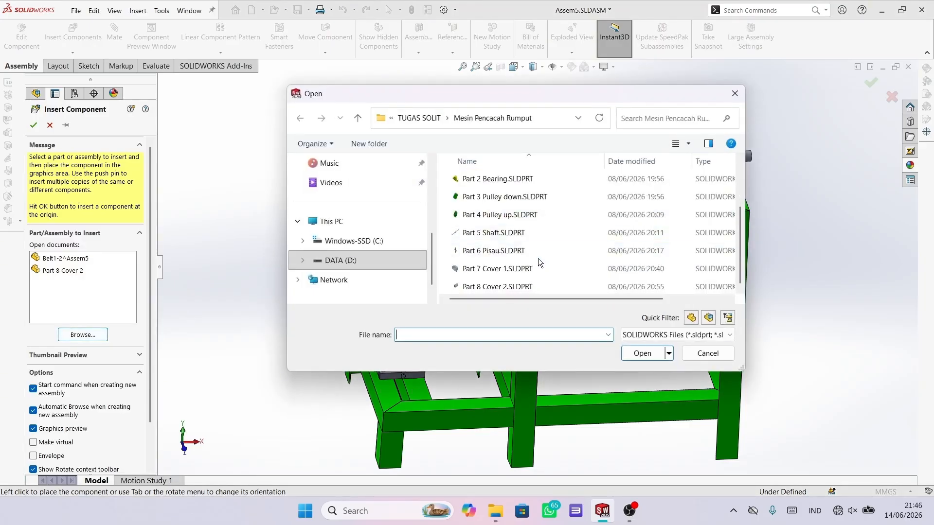
pyautogui.click(527, 286)
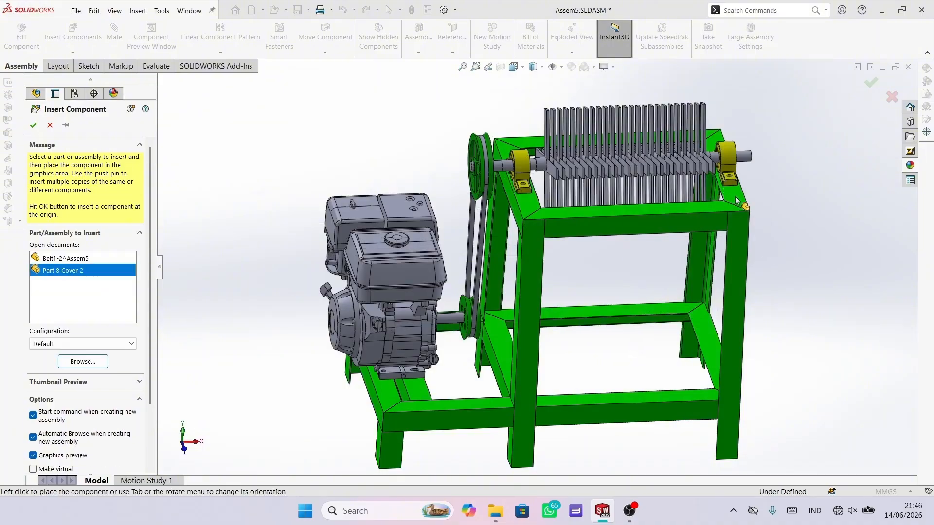
pyautogui.click(812, 213)
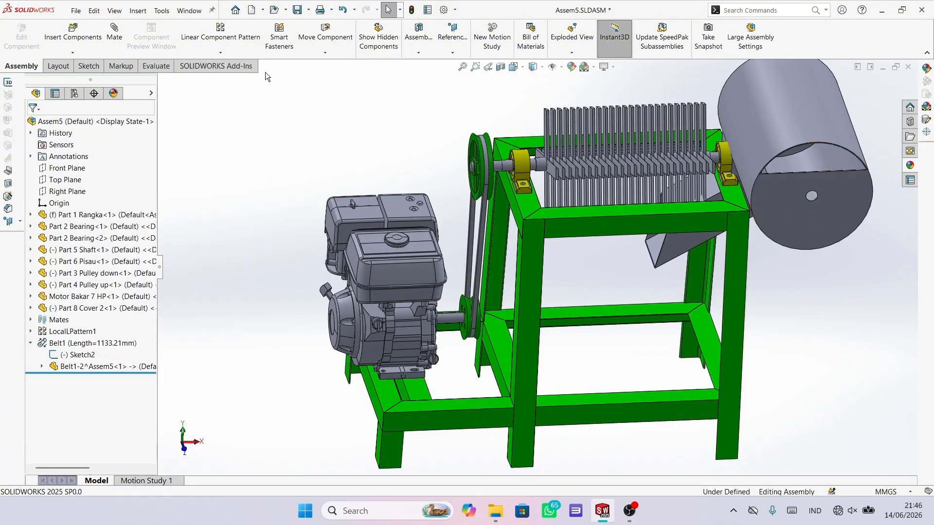
# Step: Mate the round hole in the end face of Part 8 Cover 2 concentric with Part 5 Shaft
pyautogui.click(115, 35)
pyautogui.scroll(-10, 778, 197)
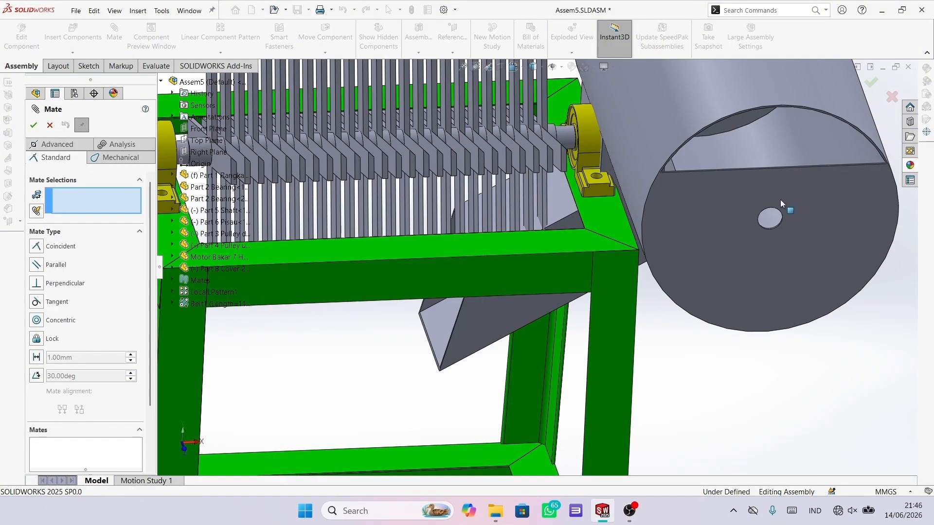
pyautogui.scroll(-3, 690, 280)
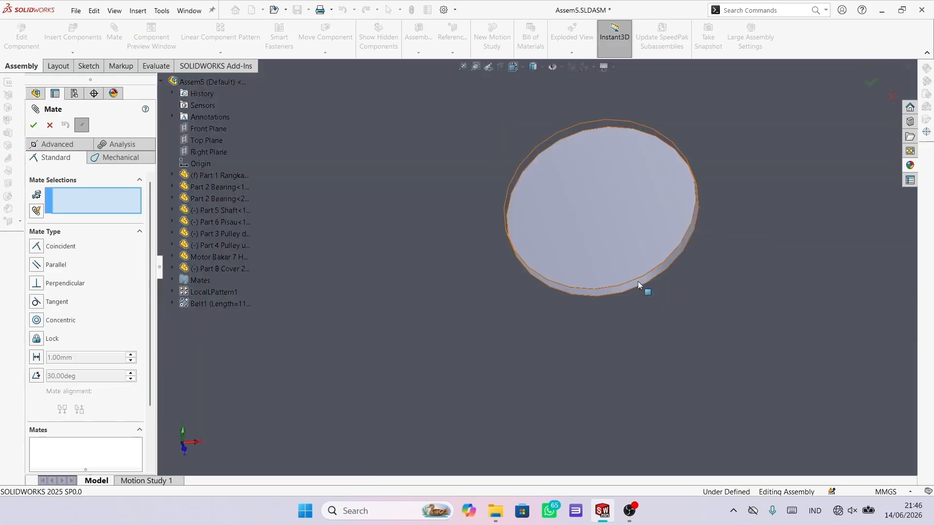
pyautogui.click(637, 282)
pyautogui.scroll(8, 638, 282)
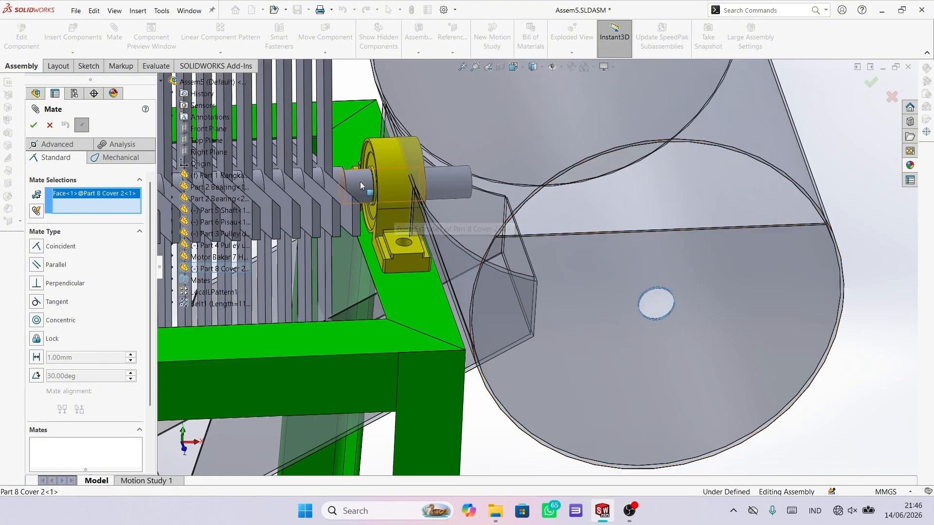
pyautogui.click(359, 182)
pyautogui.scroll(-2, 369, 185)
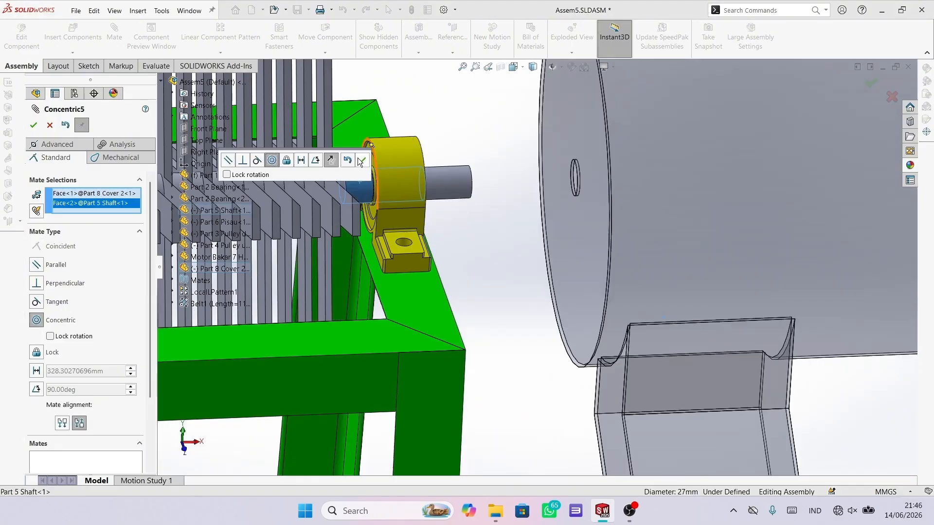
pyautogui.click(360, 159)
# Step: Mate the flat end face of Part 8 Cover 2 to the shaft's shoulder beside the pulley-side bearing at a distance of 5 mm
pyautogui.scroll(-1, 404, 163)
pyautogui.moveTo(487, 162); pyautogui.dragTo(542, 154, button='middle')
pyautogui.click(597, 130)
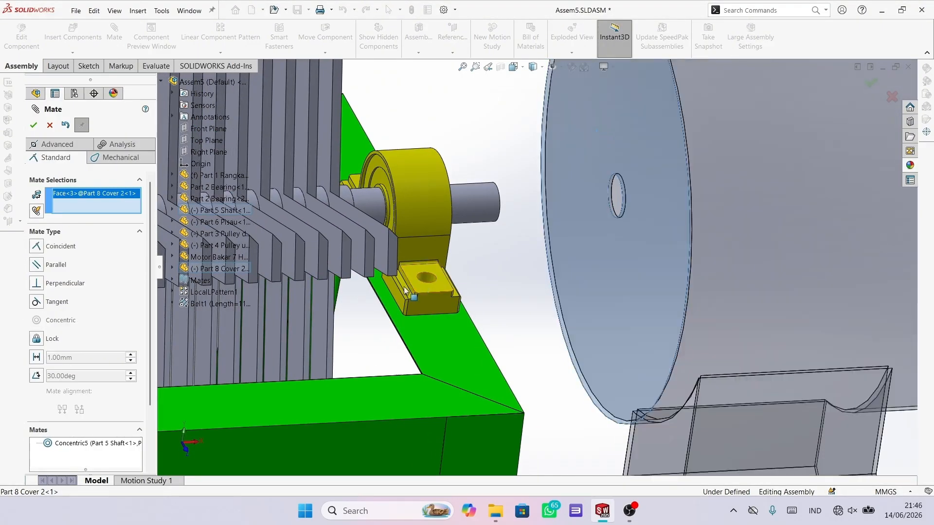
pyautogui.scroll(6, 404, 290)
pyautogui.scroll(-9, 355, 272)
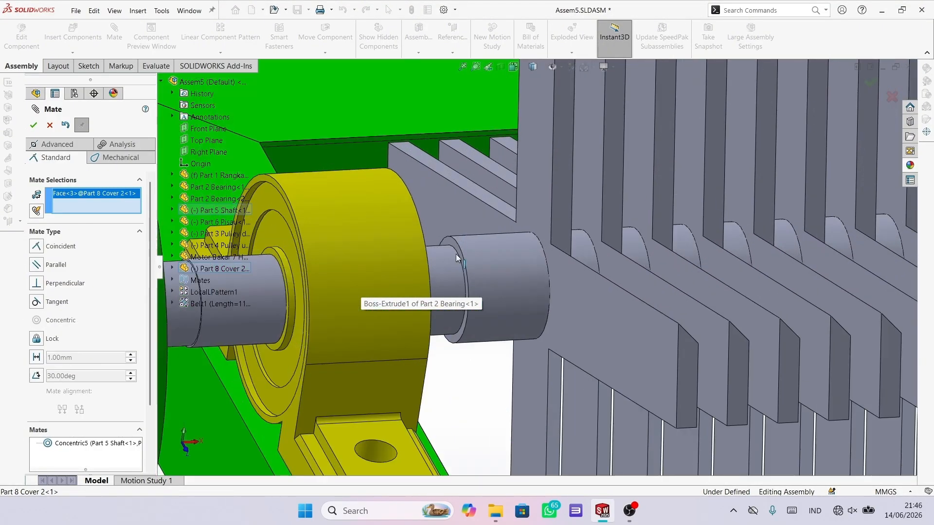
pyautogui.click(452, 244)
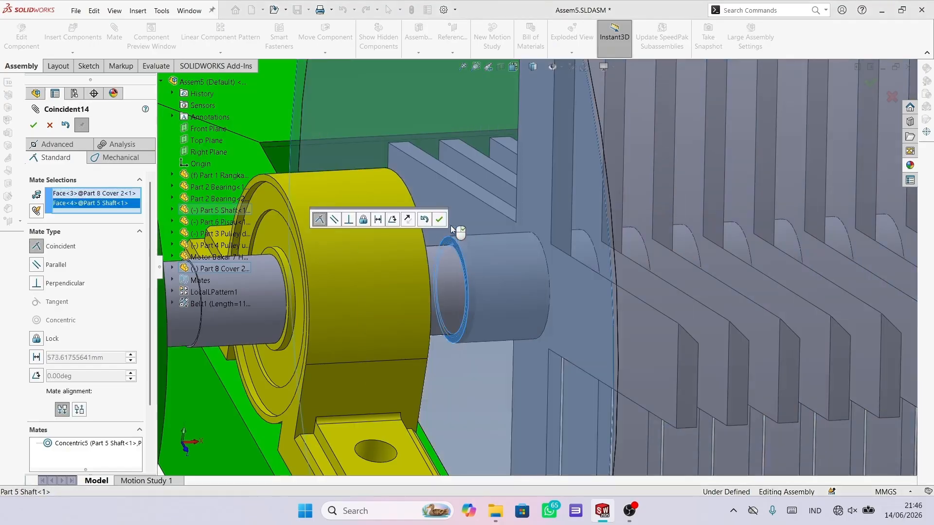
pyautogui.scroll(8, 573, 293)
pyautogui.moveTo(652, 286); pyautogui.dragTo(680, 281, button='middle')
pyautogui.scroll(-8, 496, 298)
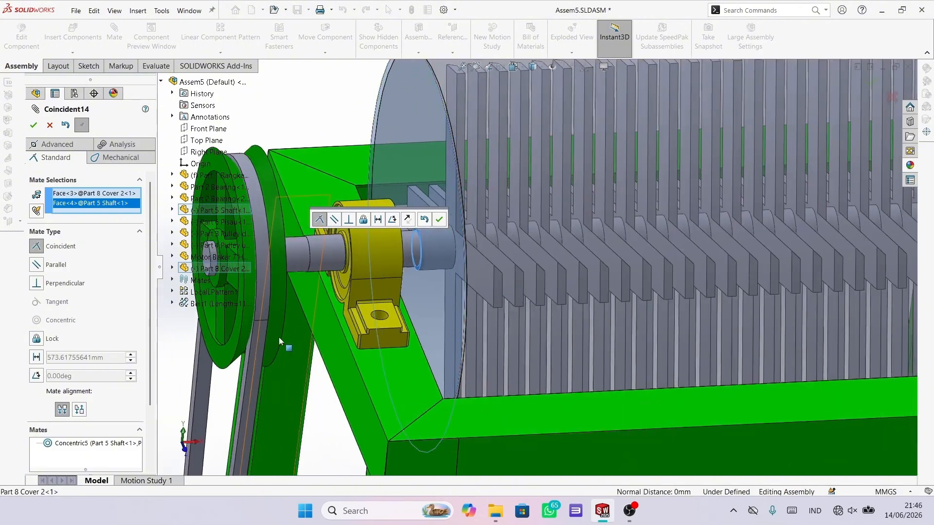
pyautogui.click(36, 357)
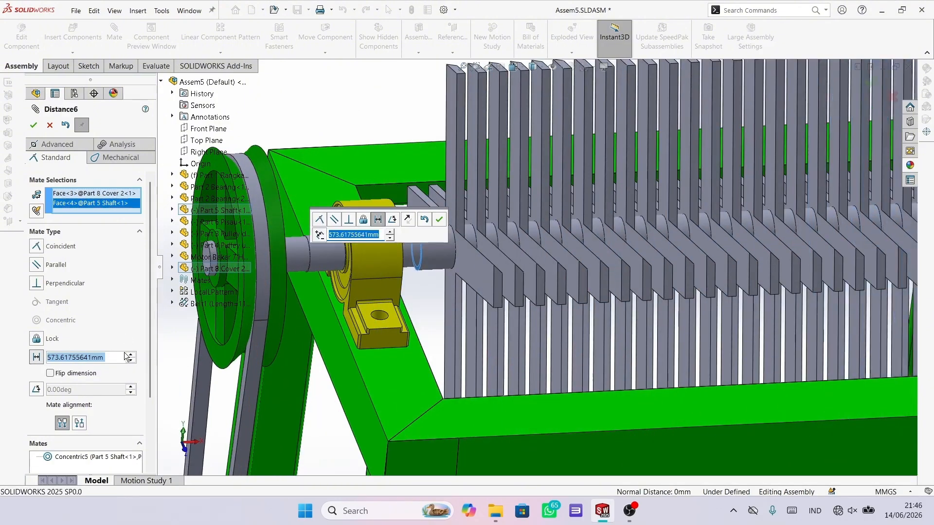
pyautogui.write('5')
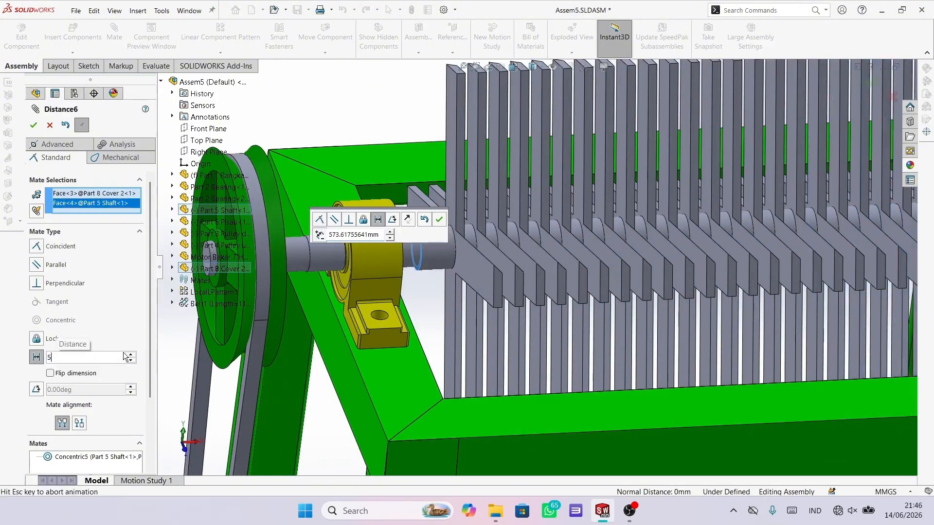
pyautogui.press('Return')
# Step: Flip the direction of the cover's distance mate and accept it
pyautogui.moveTo(486, 336)
pyautogui.mouseDown(button='middle')
pyautogui.moveTo(453, 333)
pyautogui.moveTo(477, 334)
pyautogui.mouseUp(button='middle')
pyautogui.scroll(2, 606, 270)
pyautogui.moveTo(606, 270); pyautogui.dragTo(605, 269, button='middle')
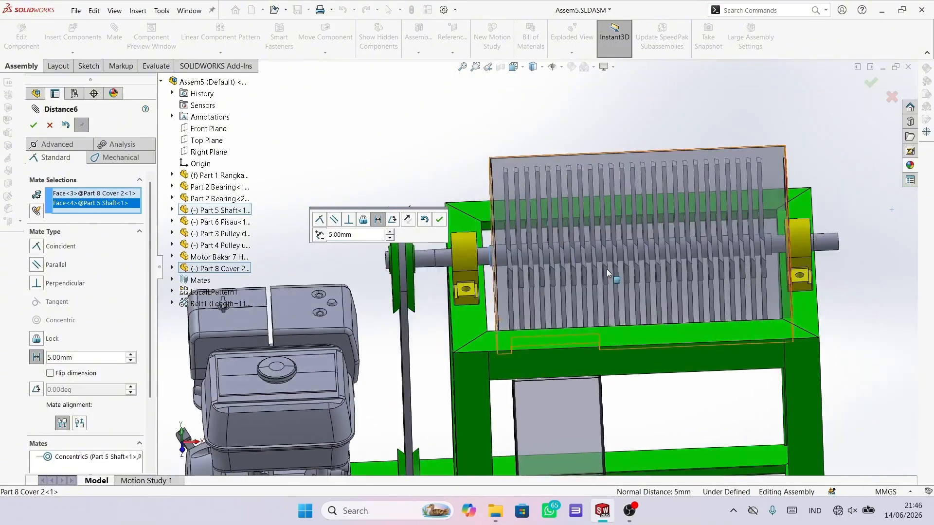
pyautogui.click(50, 373)
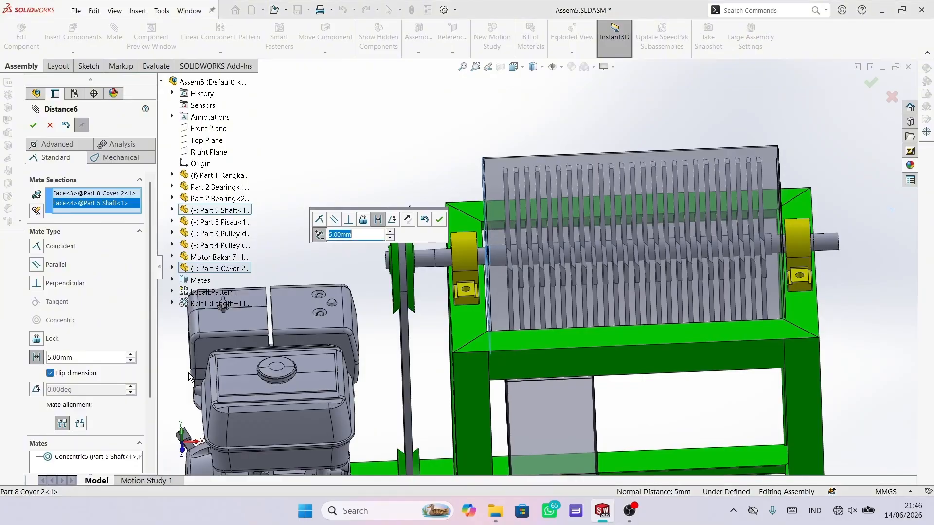
pyautogui.scroll(-3, 652, 287)
pyautogui.moveTo(674, 254); pyautogui.dragTo(538, 210, button='middle')
pyautogui.click(439, 221)
pyautogui.press('f')
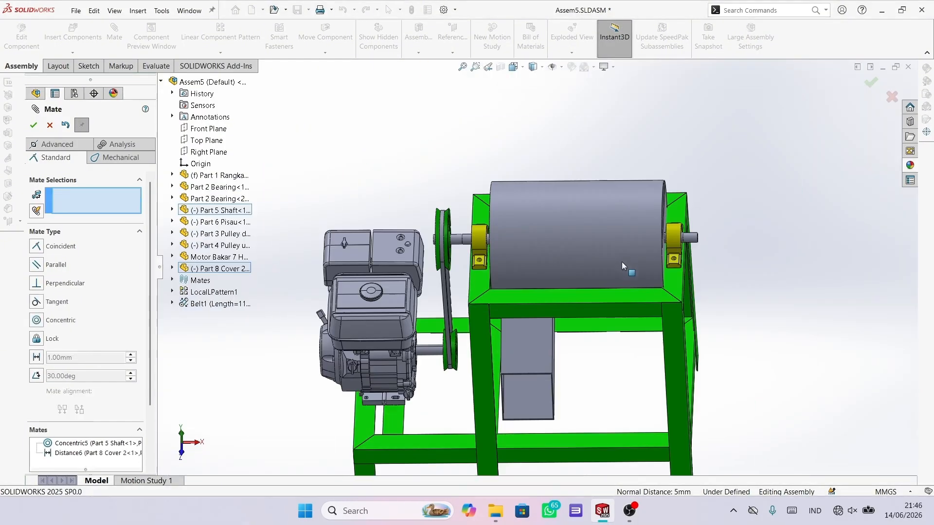
# Step: Make the Right Plane of Part 8 Cover 2 coincident with the Front Plane of Part 1 Rangka and finish mating
pyautogui.click(172, 268)
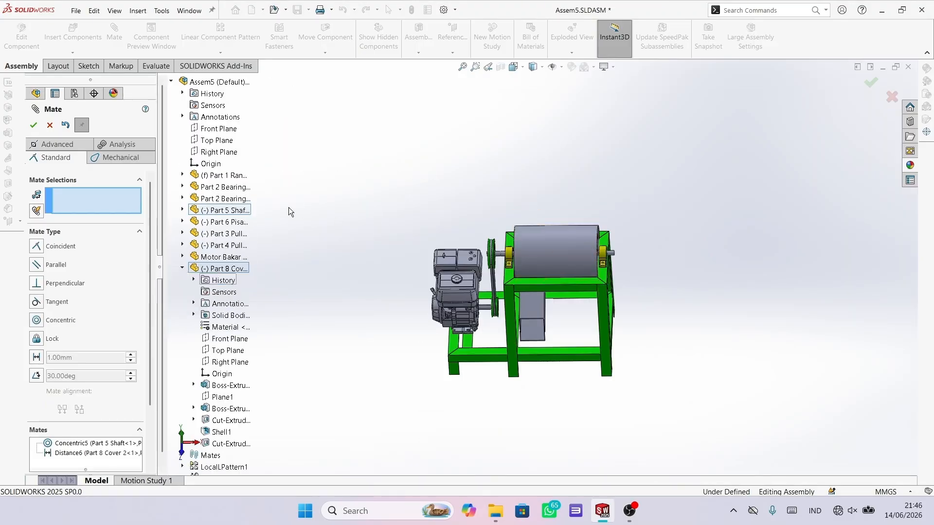
pyautogui.click(182, 175)
pyautogui.scroll(-5, 216, 367)
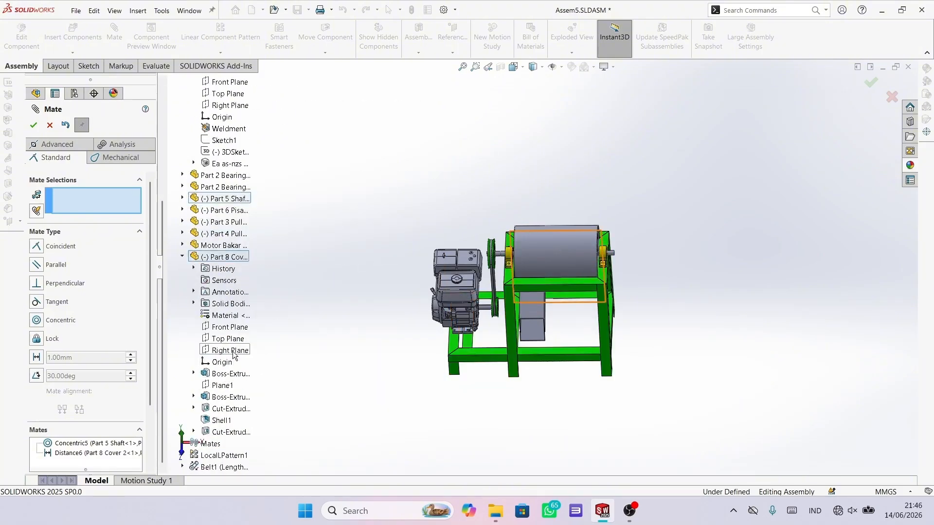
pyautogui.moveTo(496, 282); pyautogui.dragTo(422, 288, button='middle')
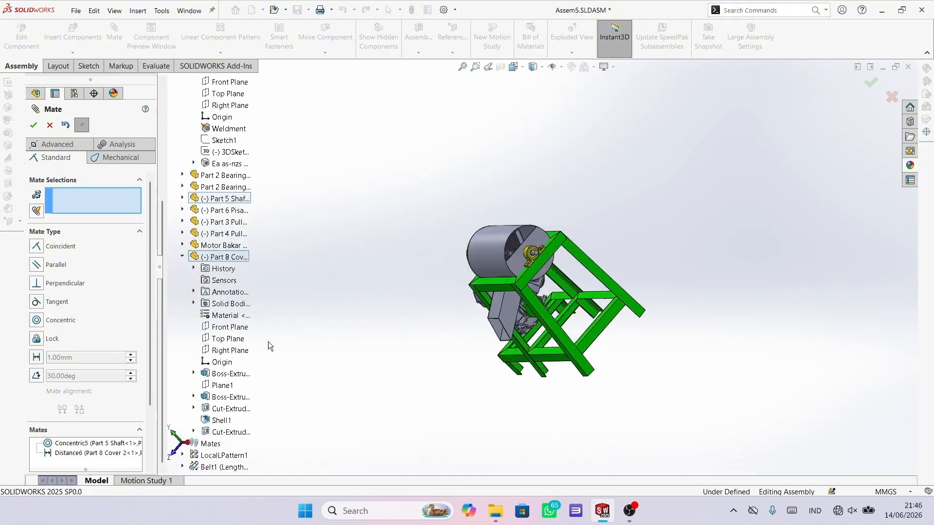
pyautogui.click(244, 351)
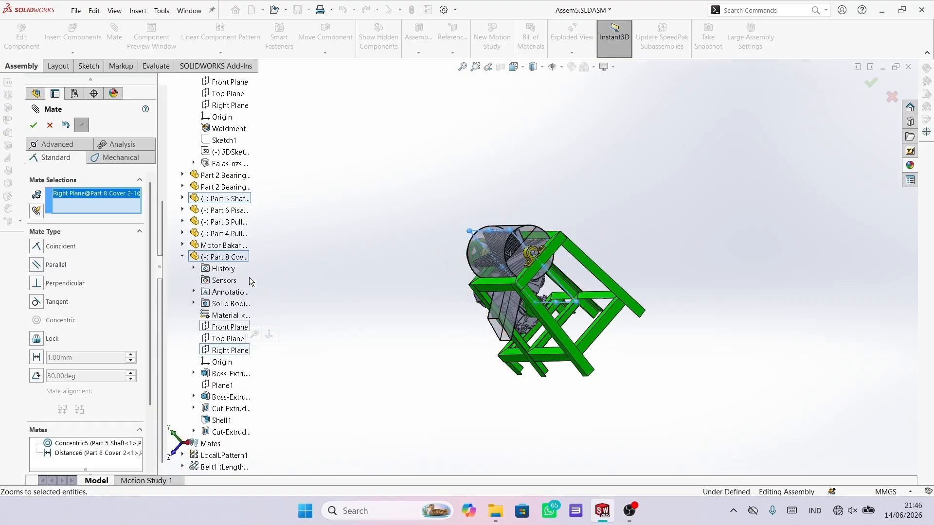
pyautogui.scroll(5, 249, 281)
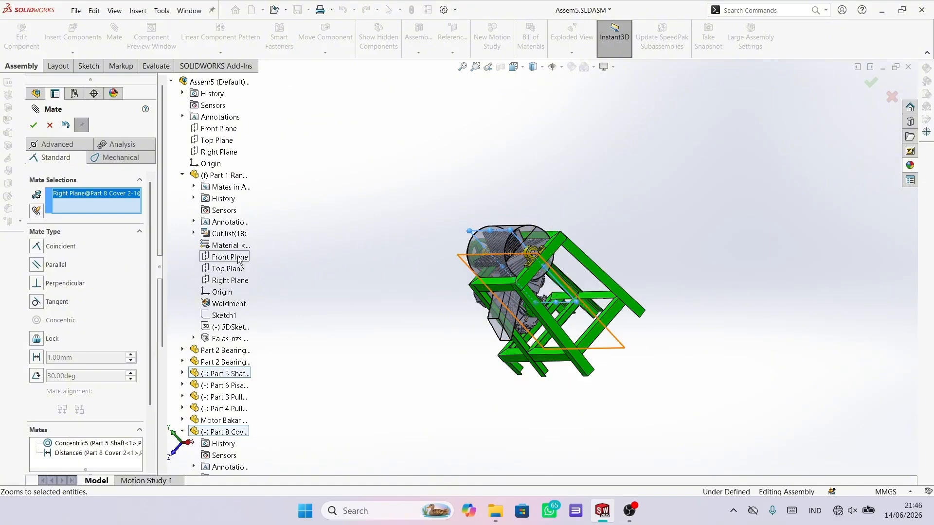
pyautogui.click(238, 257)
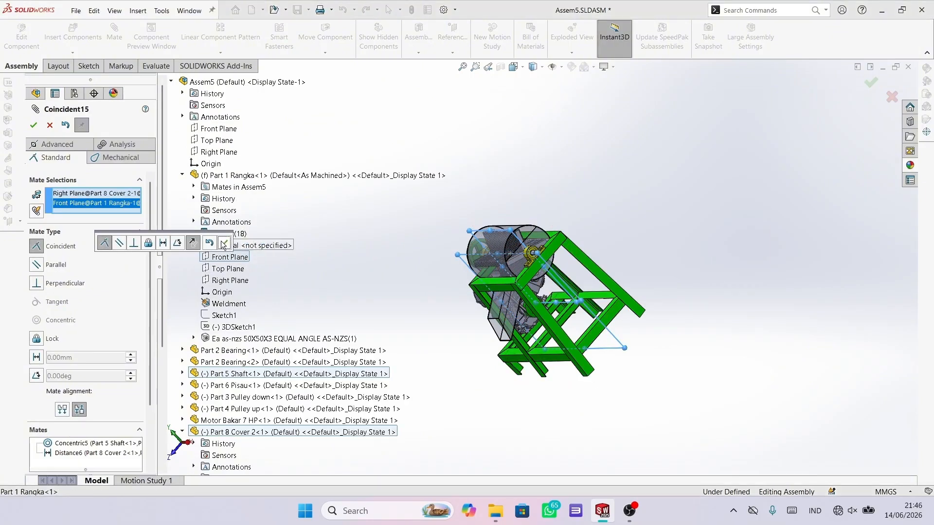
pyautogui.click(224, 243)
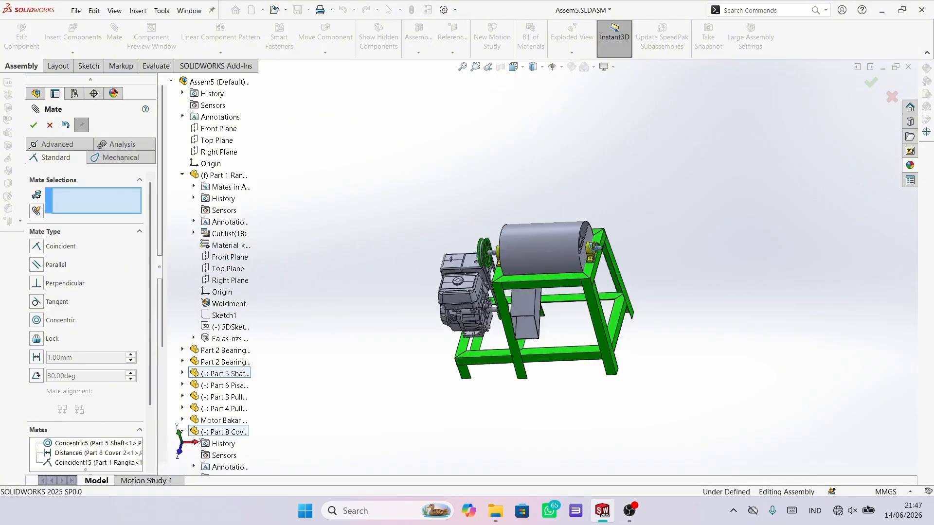
pyautogui.scroll(-4, 529, 254)
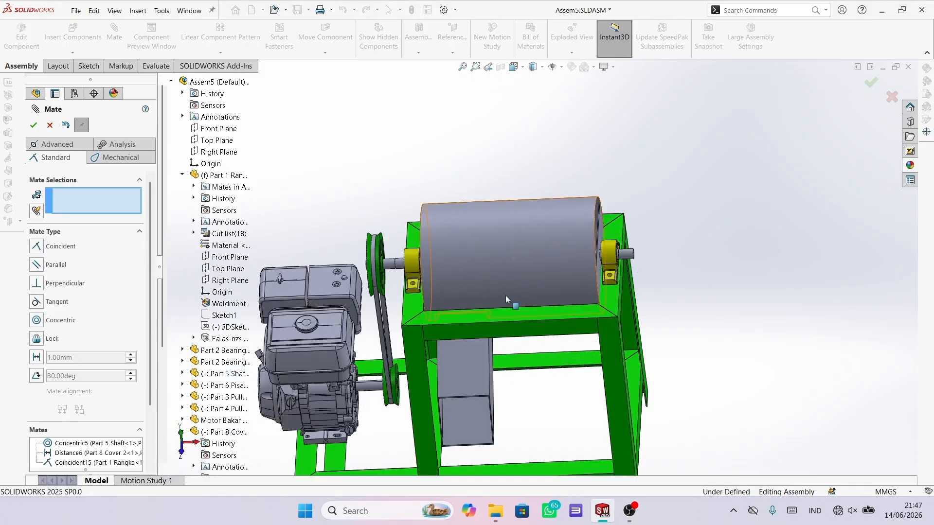
pyautogui.moveTo(506, 295); pyautogui.dragTo(511, 288, button='middle')
pyautogui.scroll(-3, 458, 287)
pyautogui.click(33, 126)
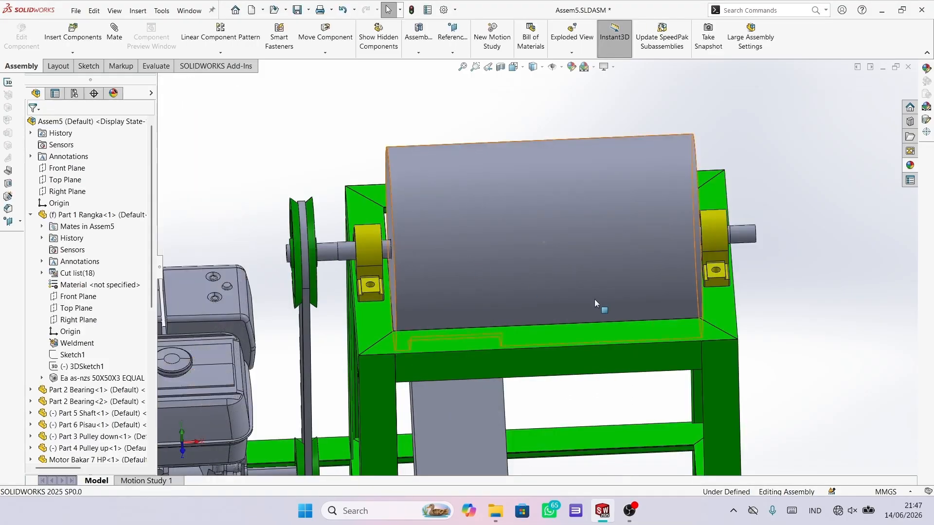
# Step: Insert Part 7 Cover 1 into the assembly and place it beside the open end of the cylindrical cover
pyautogui.scroll(4, 594, 299)
pyautogui.moveTo(642, 271); pyautogui.dragTo(601, 250, button='middle')
pyautogui.scroll(-5, 536, 227)
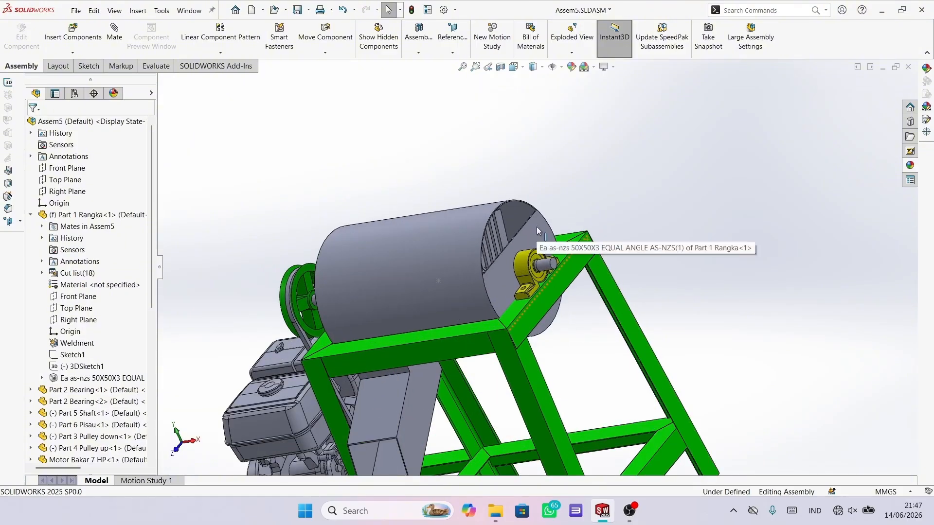
pyautogui.scroll(1, 538, 211)
pyautogui.click(73, 33)
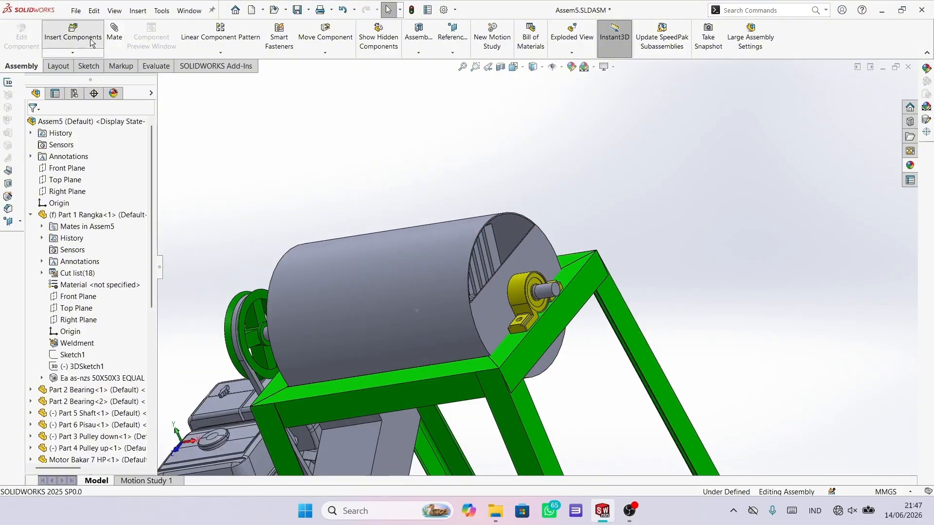
pyautogui.click(101, 339)
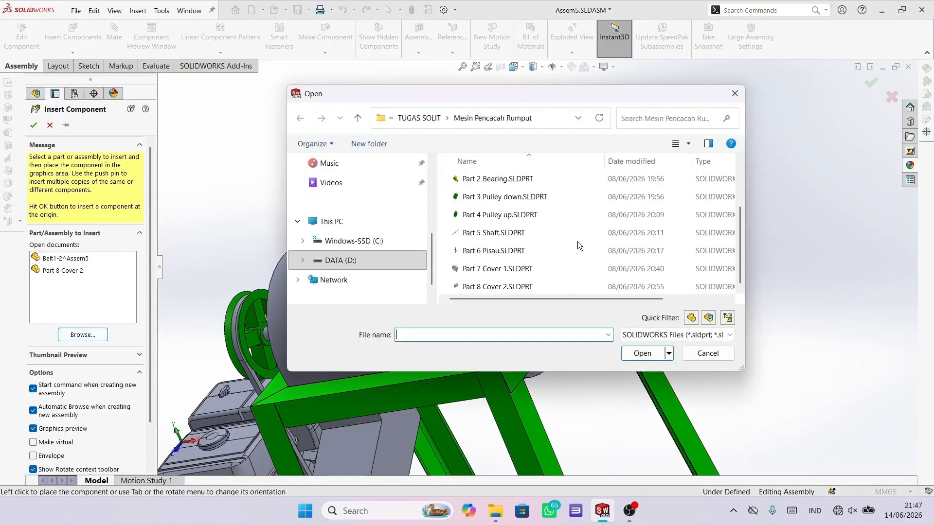
pyautogui.click(564, 264)
pyautogui.click(653, 351)
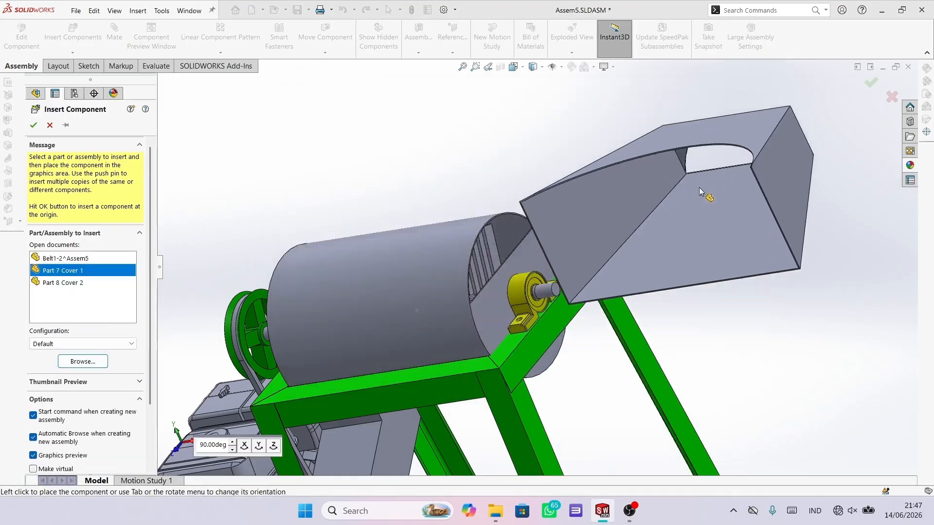
pyautogui.click(698, 188)
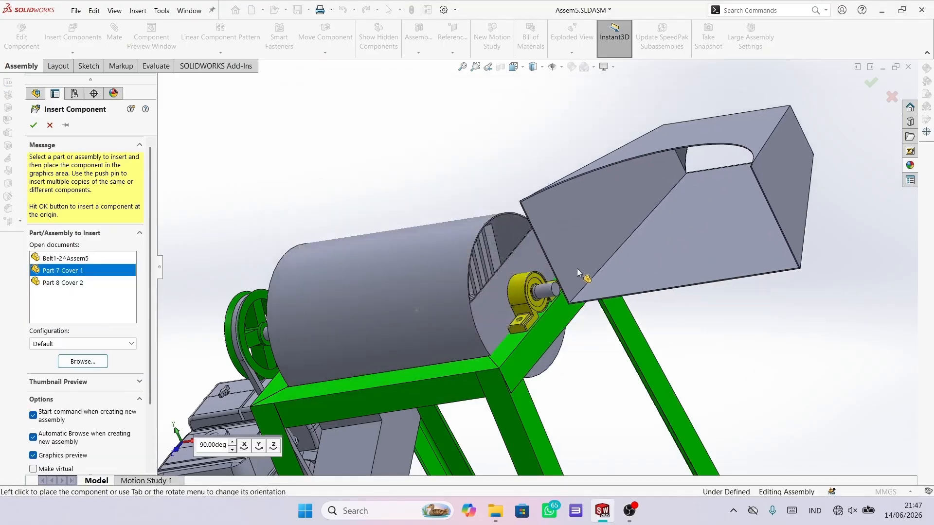
# Step: Rotate Part 7 Cover 1 with the triad so its arched attachment end turns towards the cylindrical cover
pyautogui.rightClick(689, 243)
pyautogui.click(736, 326)
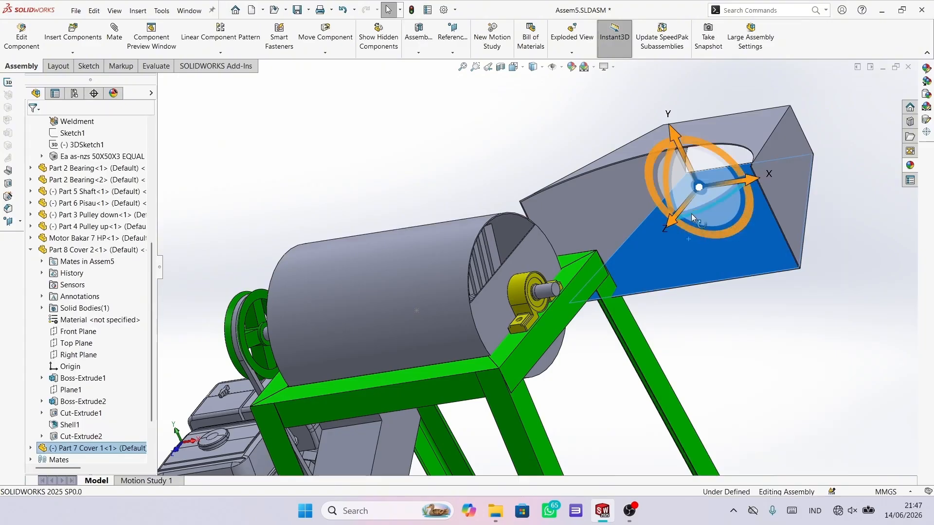
pyautogui.moveTo(690, 214); pyautogui.dragTo(759, 282)
pyautogui.click(431, 156)
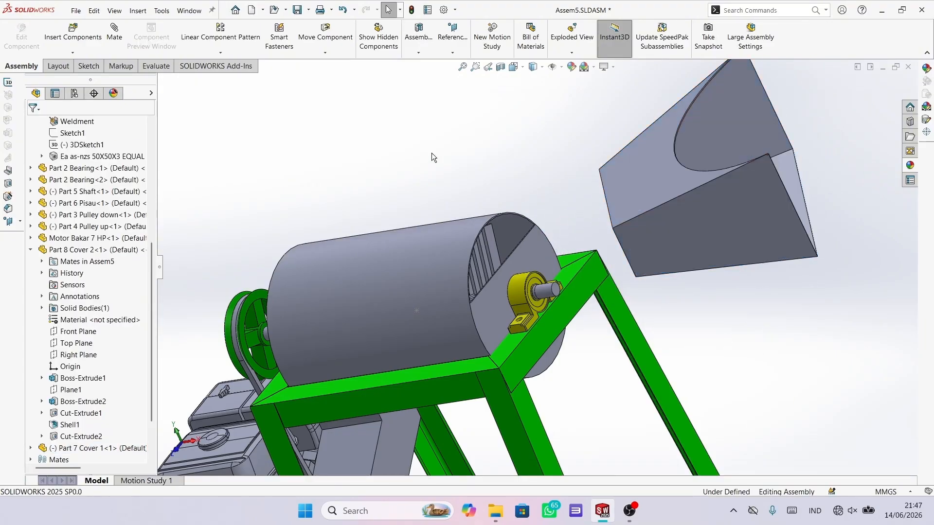
# Step: Mate the arched end face of Part 7 Cover 1 coincident with the open end face of Part 8 Cover 2
pyautogui.moveTo(620, 244); pyautogui.dragTo(668, 217, button='middle')
pyautogui.scroll(-3, 625, 233)
pyautogui.click(570, 244)
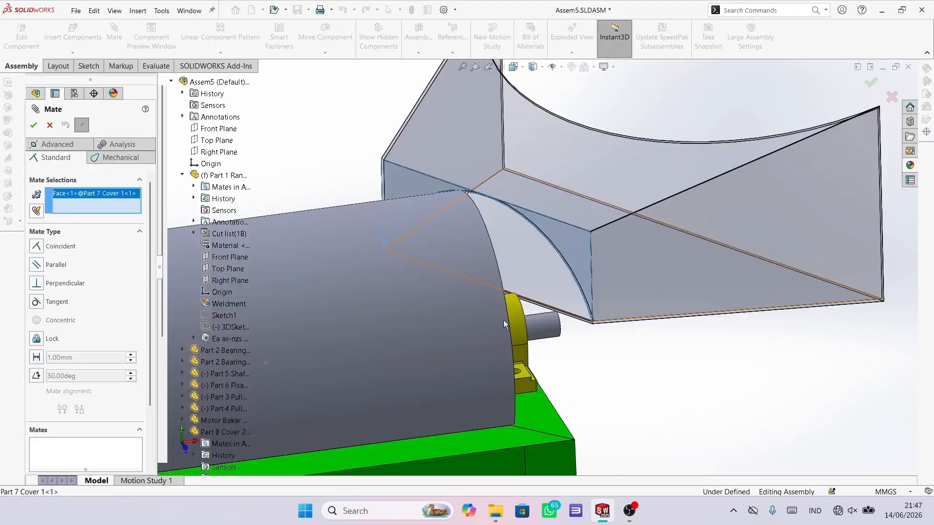
pyautogui.moveTo(503, 320); pyautogui.dragTo(538, 346, button='middle')
pyautogui.click(544, 340)
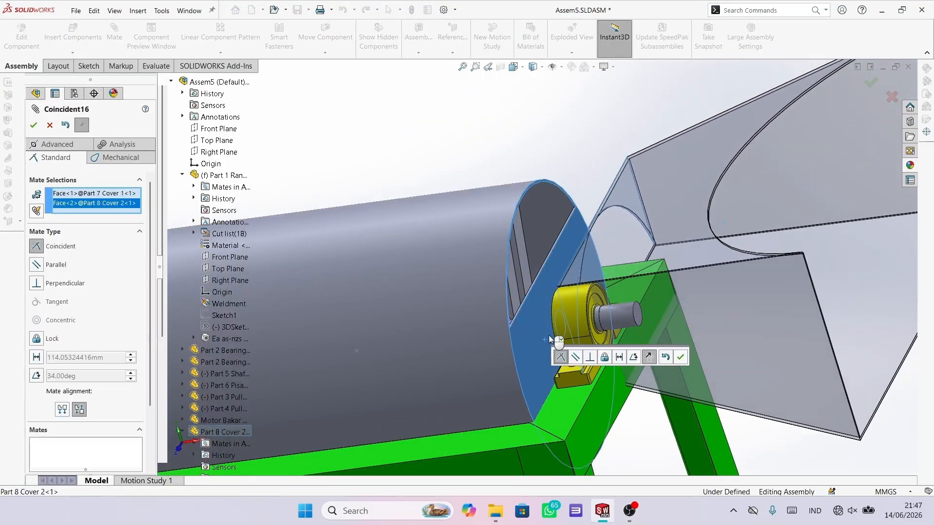
pyautogui.click(679, 360)
# Step: Pull Part 7 Cover 1 clear of the drum, mate its arched edge concentric with the cylindrical face of Part 8 Cover 2, and finish mating
pyautogui.moveTo(621, 252); pyautogui.dragTo(619, 227, button='middle')
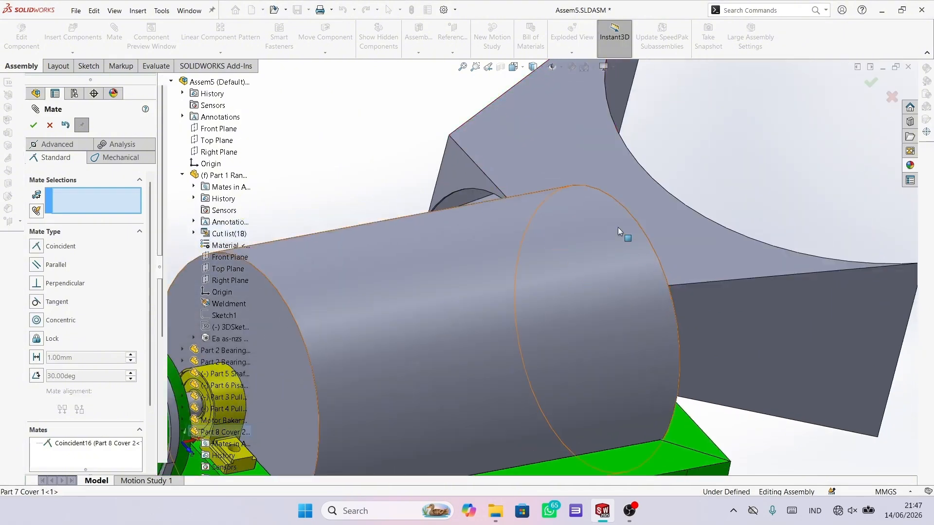
pyautogui.moveTo(544, 151); pyautogui.dragTo(734, 152)
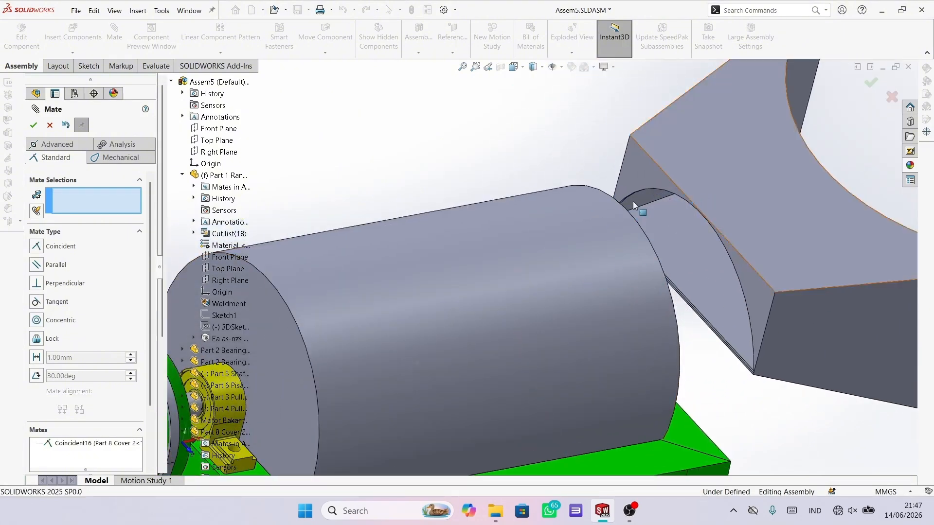
pyautogui.scroll(-5, 632, 201)
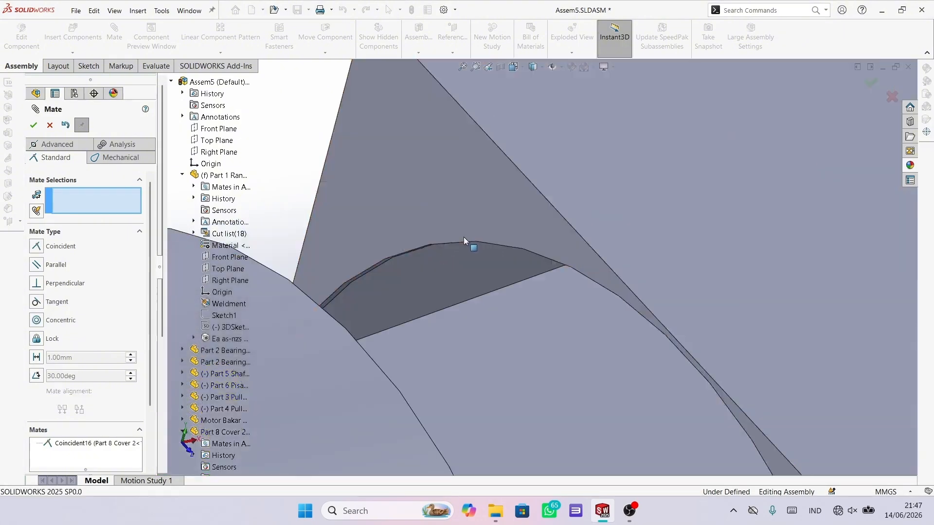
pyautogui.click(425, 245)
pyautogui.scroll(5, 427, 321)
pyautogui.moveTo(427, 323); pyautogui.dragTo(346, 327, button='middle')
pyautogui.moveTo(690, 284); pyautogui.dragTo(611, 292, button='middle')
pyautogui.scroll(-5, 749, 227)
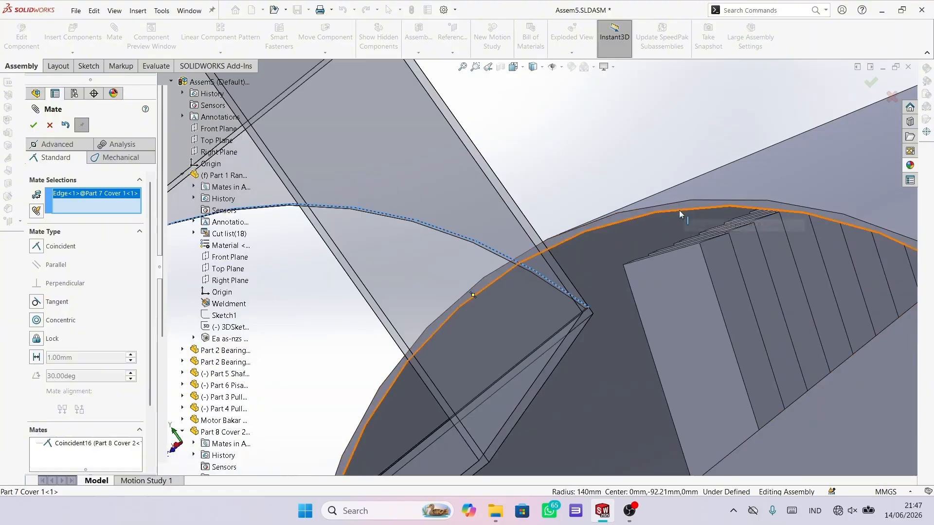
pyautogui.click(679, 210)
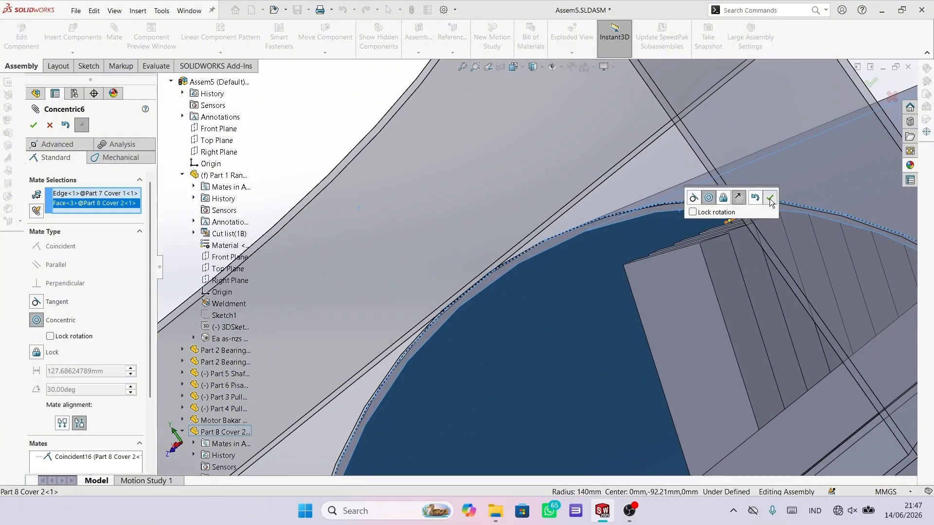
pyautogui.click(769, 199)
pyautogui.scroll(10, 685, 263)
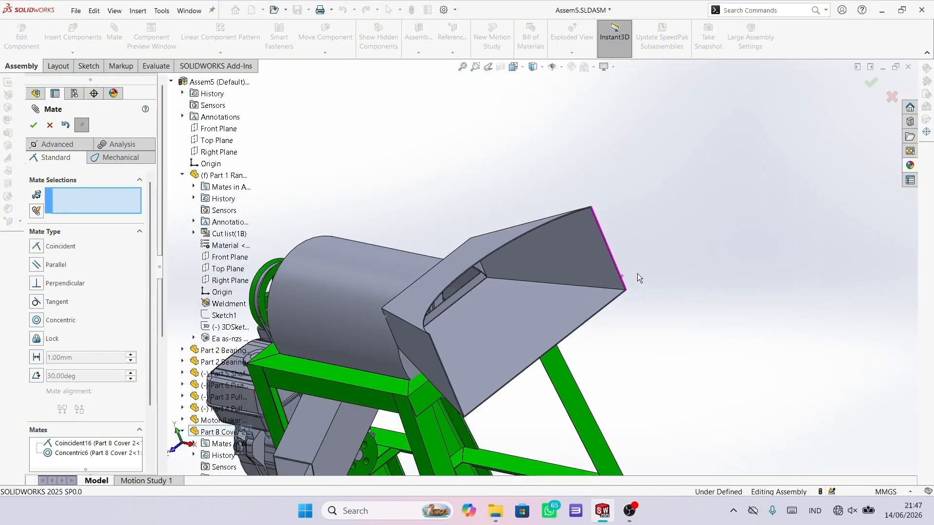
pyautogui.scroll(5, 652, 271)
pyautogui.moveTo(501, 292); pyautogui.dragTo(540, 291, button='middle')
pyautogui.click(33, 125)
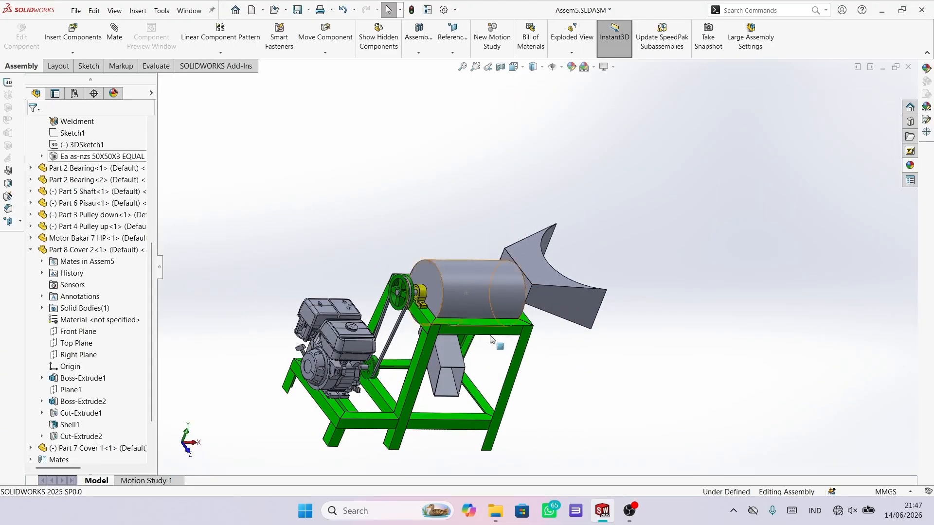
pyautogui.scroll(-5, 478, 336)
pyautogui.scroll(5, 476, 334)
pyautogui.moveTo(482, 327); pyautogui.dragTo(414, 354, button='middle')
pyautogui.scroll(-5, 456, 314)
pyautogui.scroll(5, 426, 333)
pyautogui.scroll(-8, 387, 284)
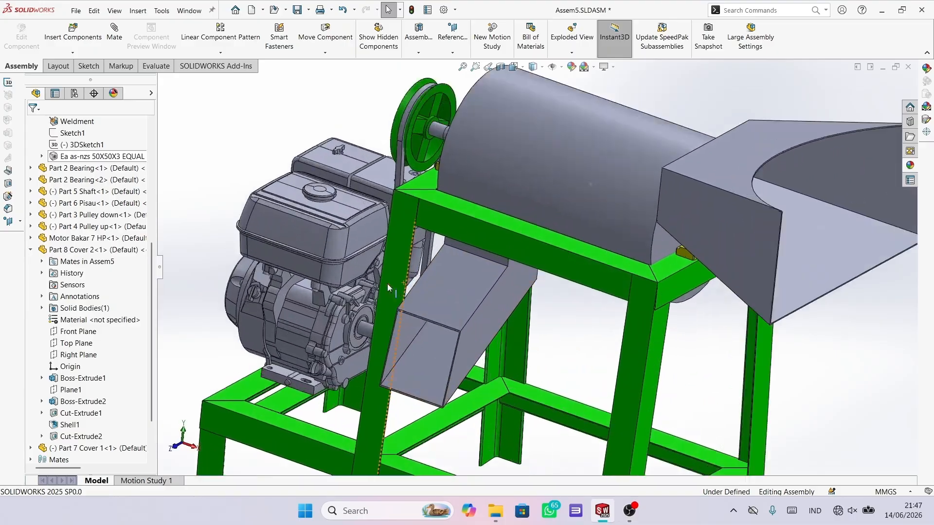
# Step: Apply a dark grey colour to the whole belt part at part document level
pyautogui.scroll(6, 516, 211)
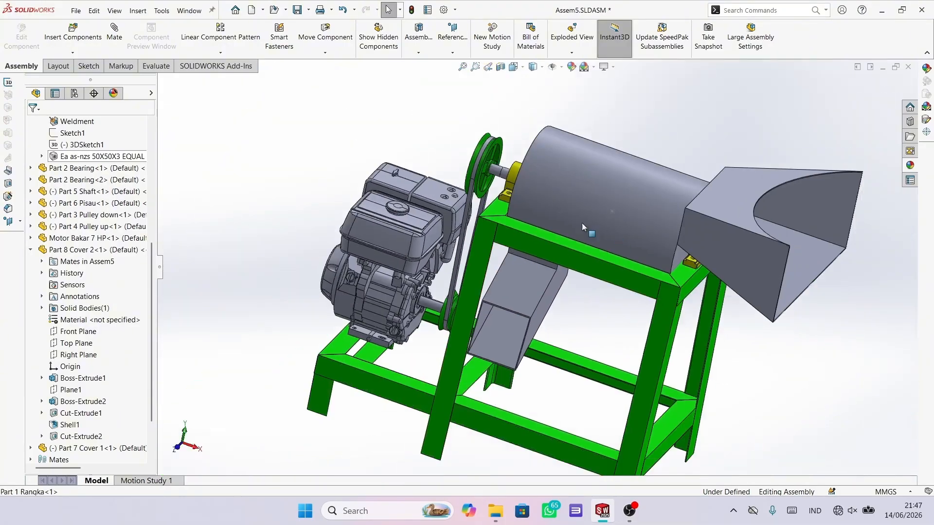
pyautogui.scroll(-8, 486, 226)
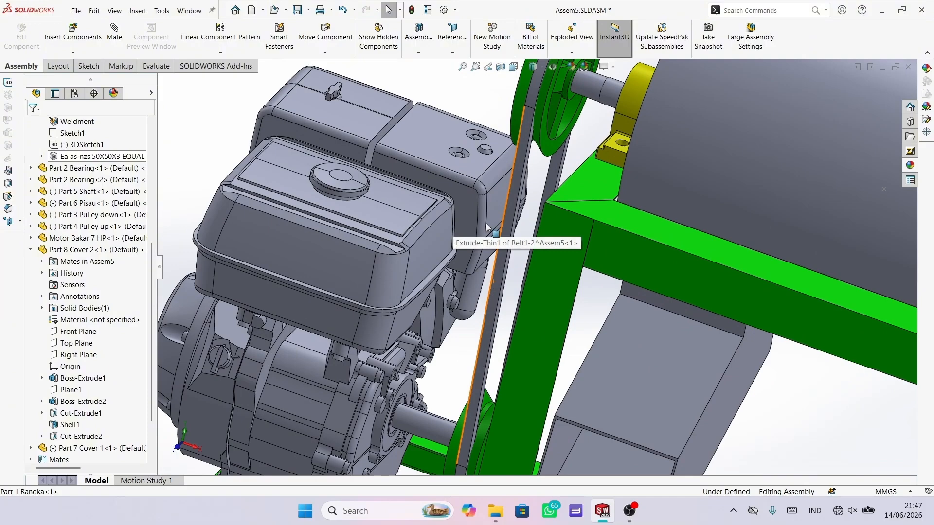
pyautogui.rightClick(515, 222)
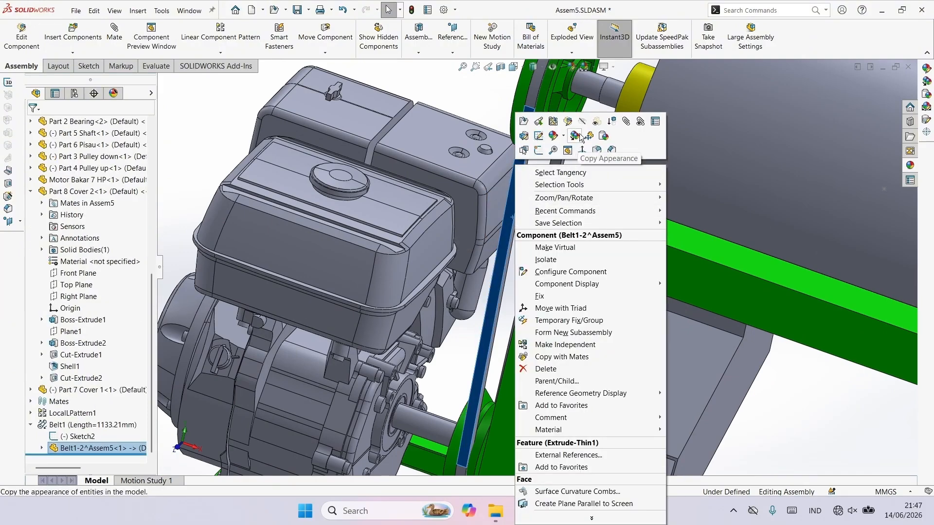
pyautogui.click(564, 137)
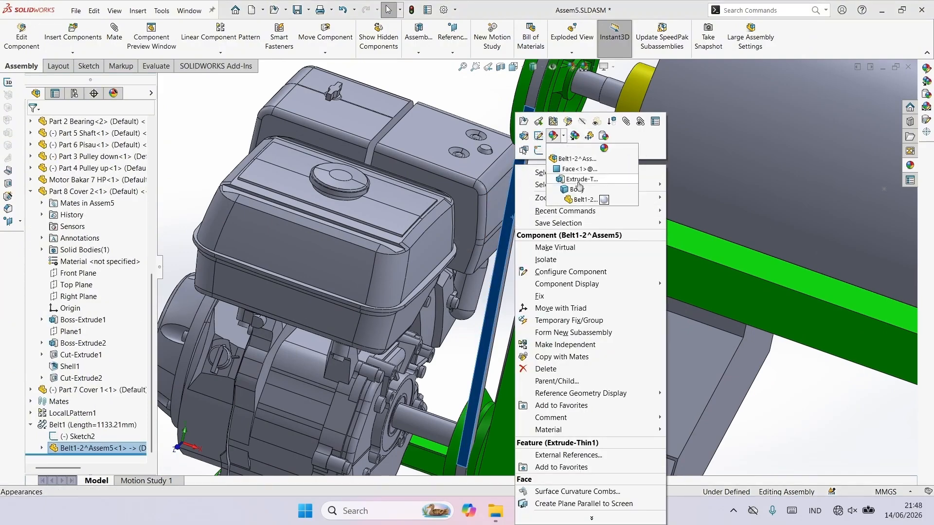
pyautogui.click(582, 199)
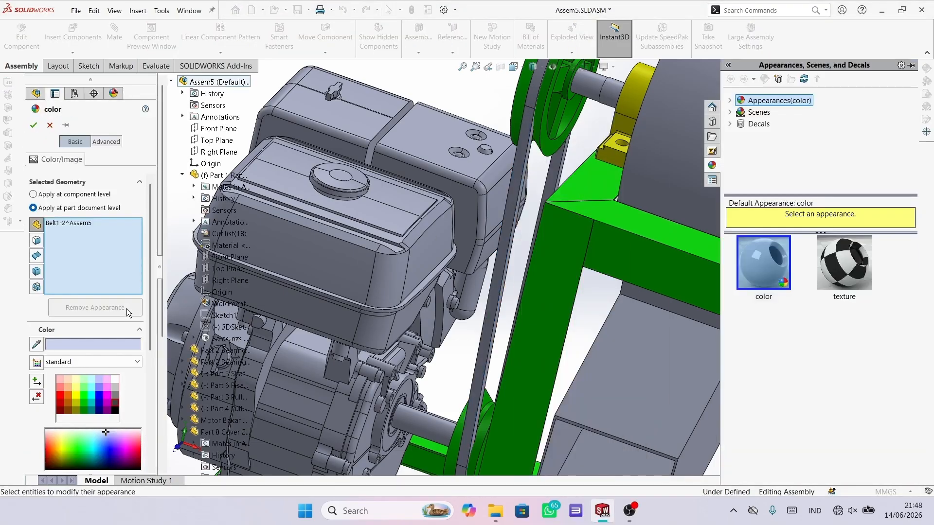
pyautogui.click(115, 404)
pyautogui.scroll(3, 538, 265)
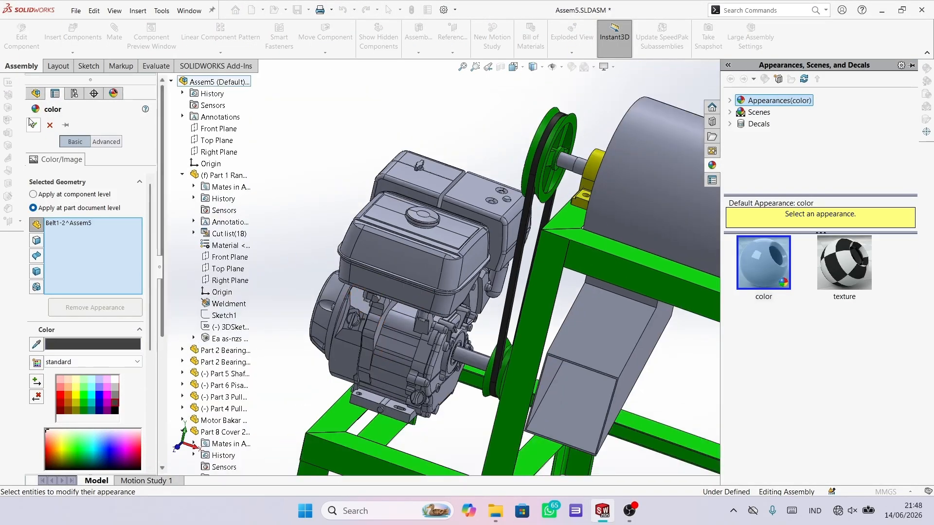
pyautogui.click(33, 125)
# Step: Apply a yellow colour to the whole Part 7 Cover 1 at part document level
pyautogui.scroll(2, 413, 204)
pyautogui.scroll(-2, 662, 200)
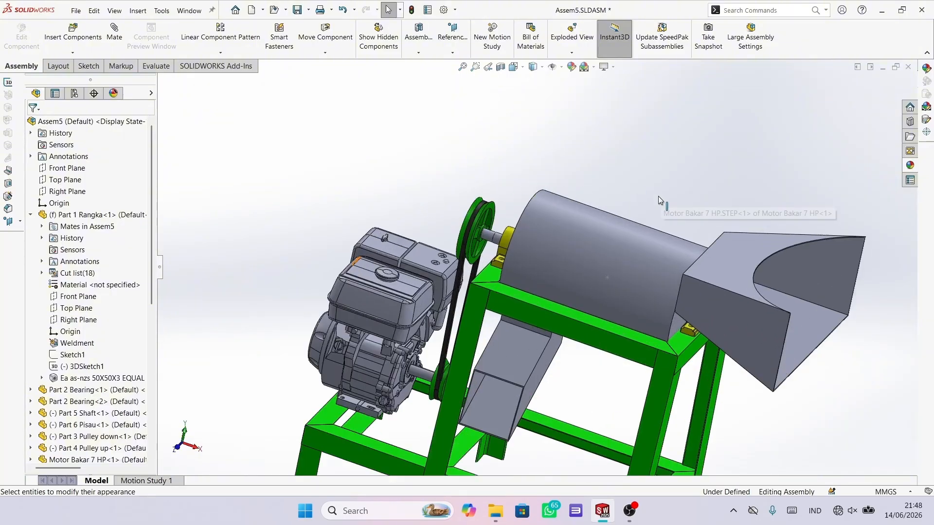
pyautogui.scroll(2, 472, 336)
pyautogui.moveTo(470, 339); pyautogui.dragTo(569, 279, button='middle')
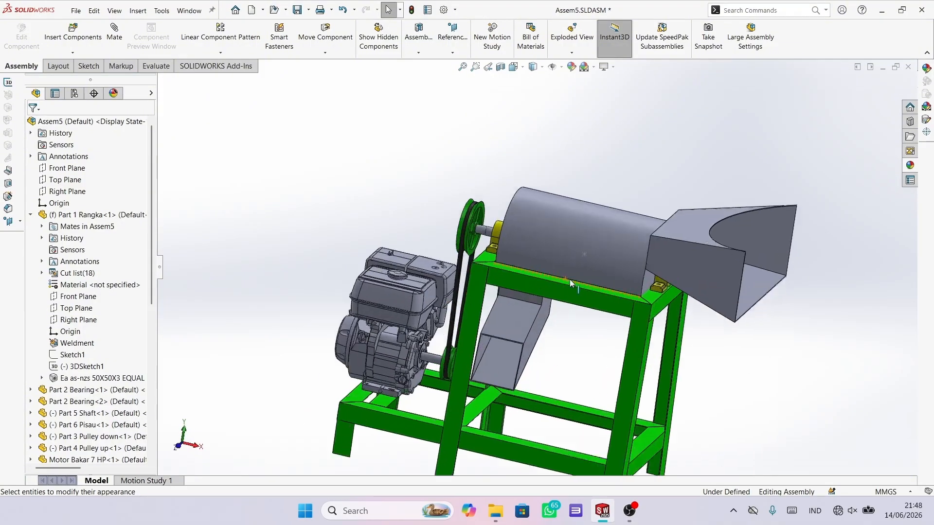
pyautogui.scroll(-3, 545, 323)
pyautogui.scroll(-2, 572, 351)
pyautogui.moveTo(572, 350); pyautogui.dragTo(544, 323, button='middle')
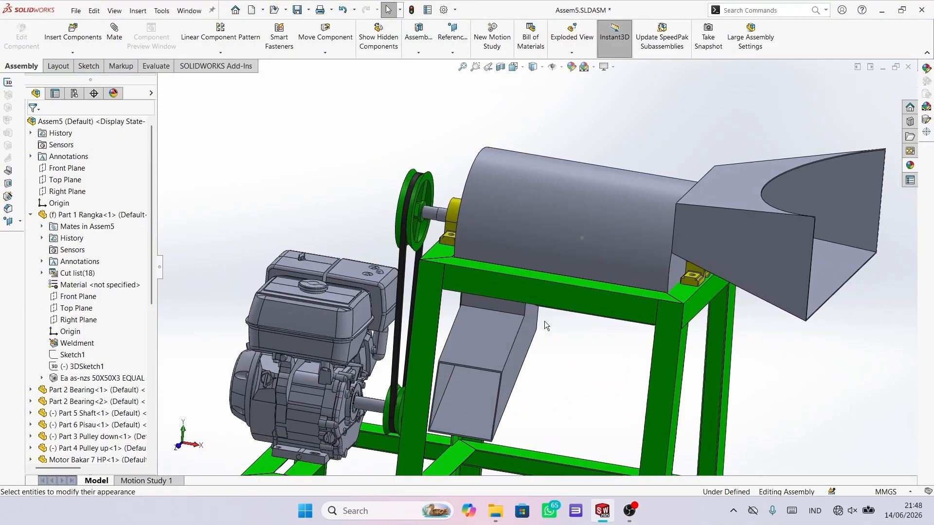
pyautogui.moveTo(591, 348)
pyautogui.mouseDown(button='middle')
pyautogui.moveTo(617, 356)
pyautogui.moveTo(611, 369)
pyautogui.moveTo(585, 360)
pyautogui.mouseUp(button='middle')
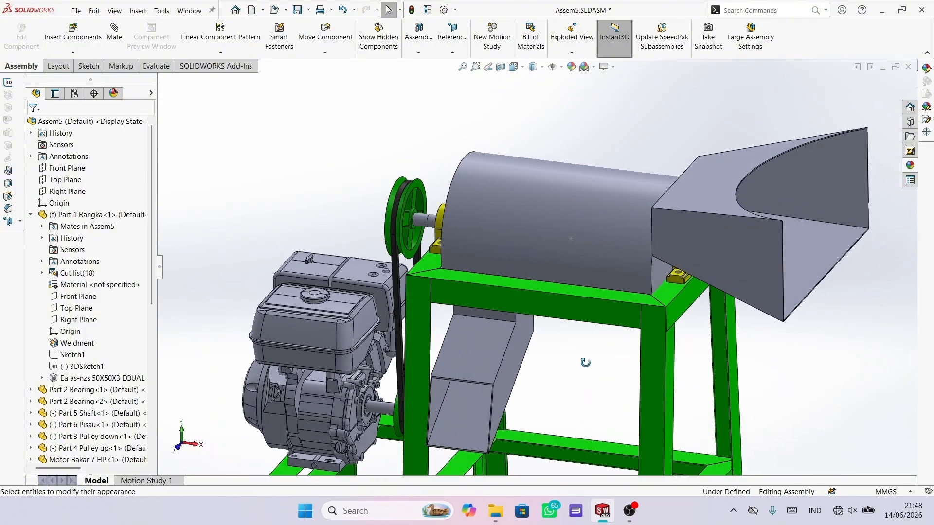
pyautogui.rightClick(739, 167)
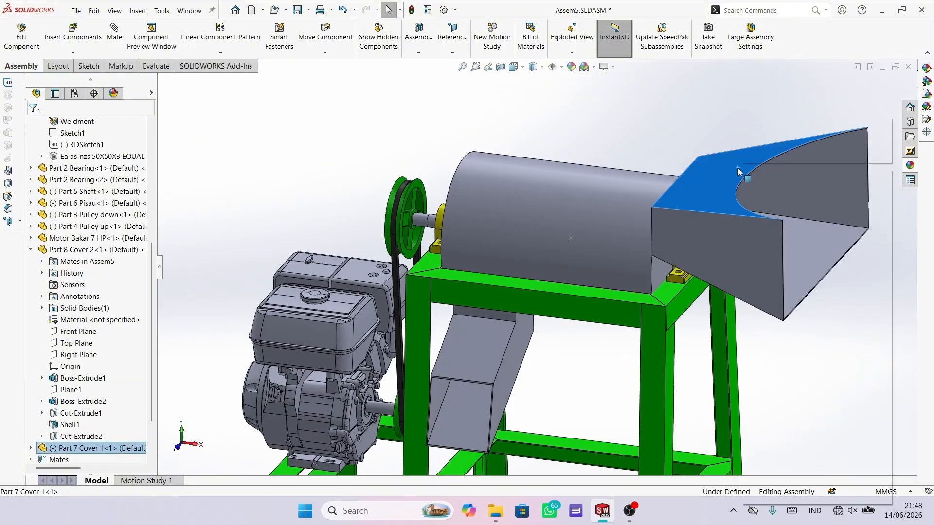
pyautogui.click(775, 140)
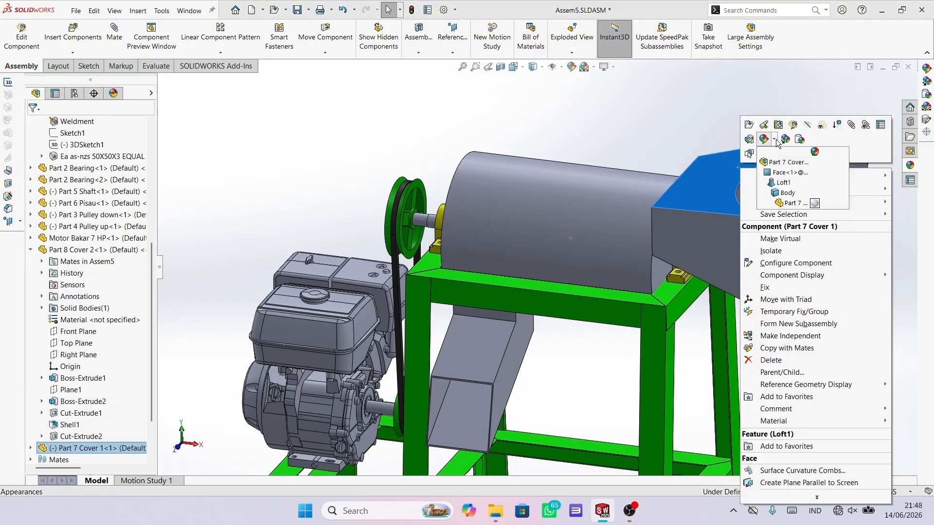
pyautogui.click(814, 204)
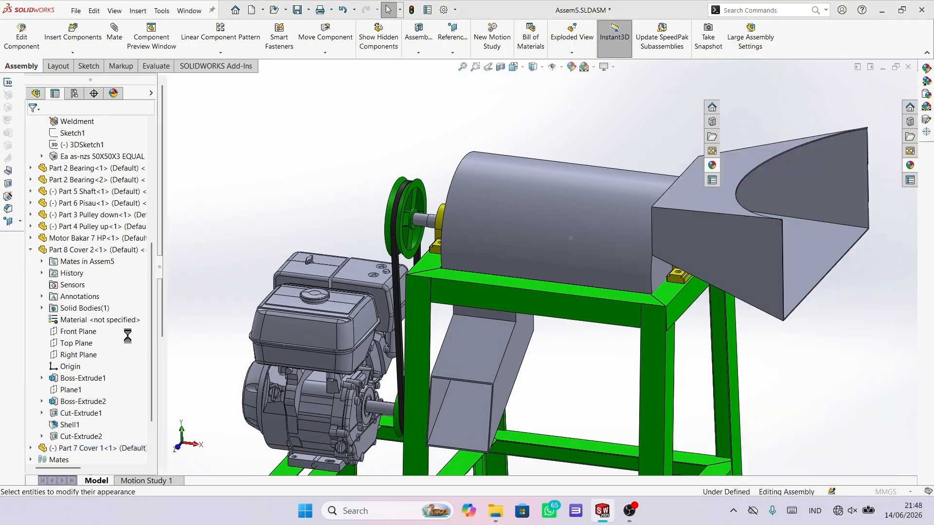
pyautogui.scroll(5, 552, 345)
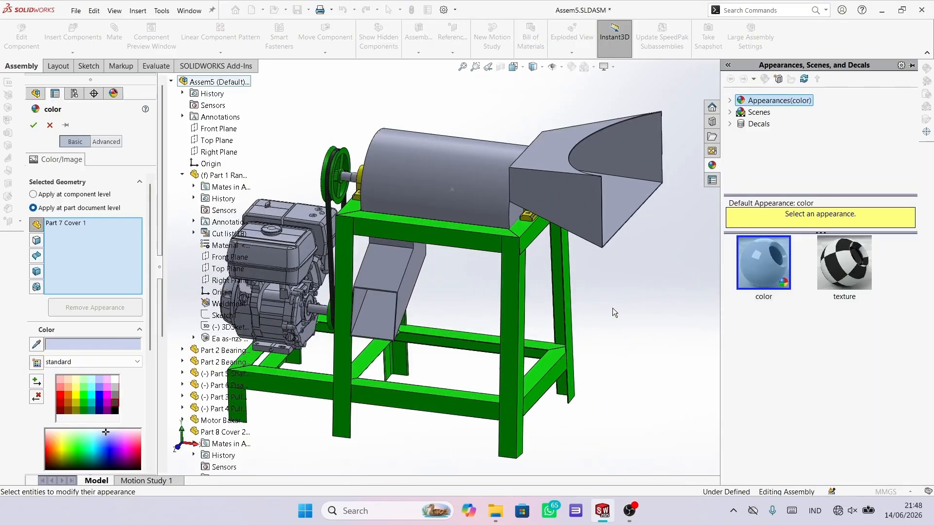
pyautogui.scroll(-2, 448, 301)
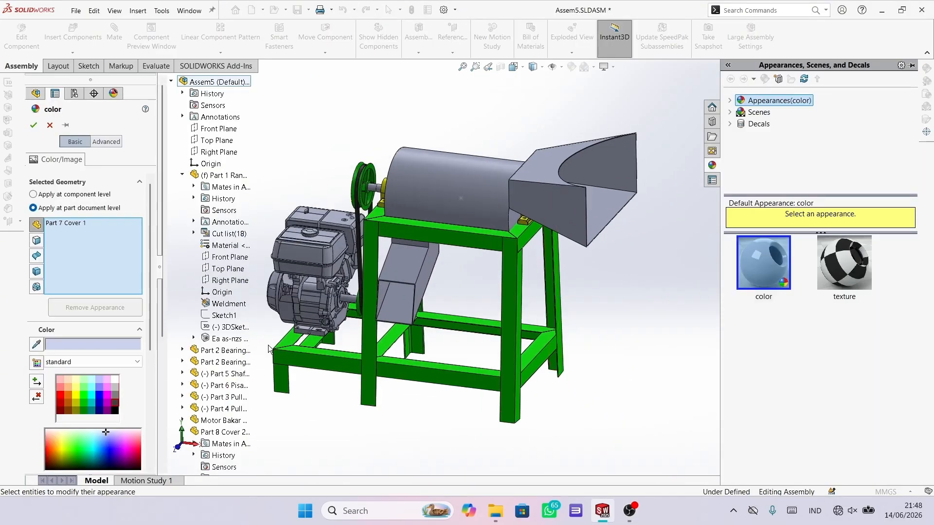
pyautogui.click(75, 393)
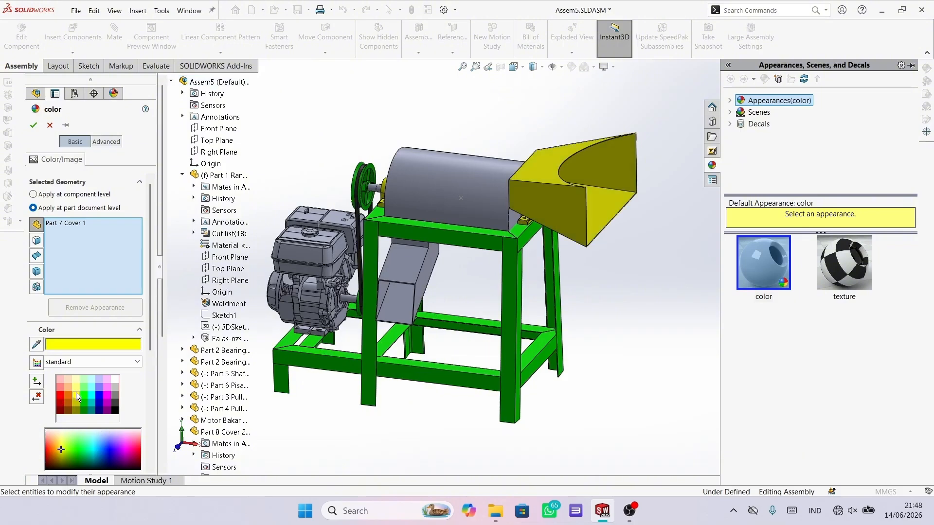
pyautogui.click(33, 125)
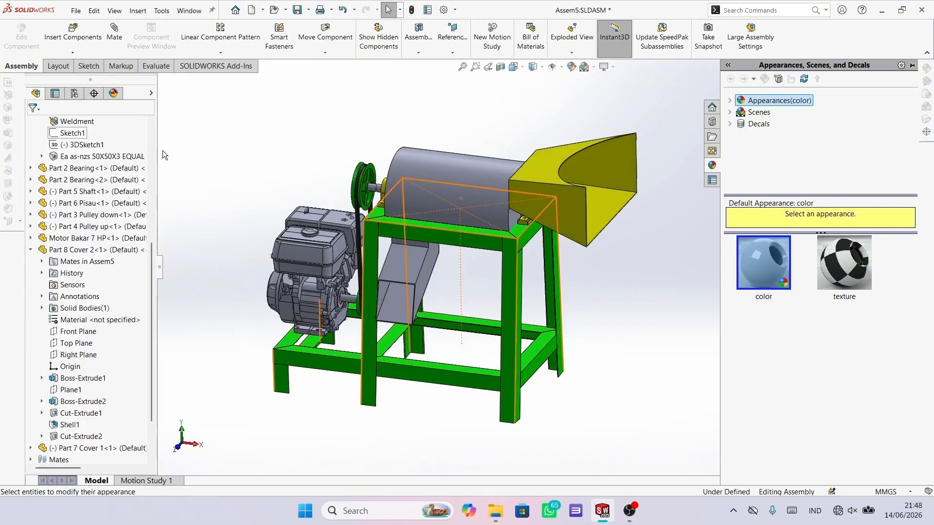
# Step: Colour the entire Part 8 Cover 2, including its discharge chute, yellow at part document level
pyautogui.click(463, 171)
pyautogui.rightClick(465, 171)
pyautogui.click(515, 143)
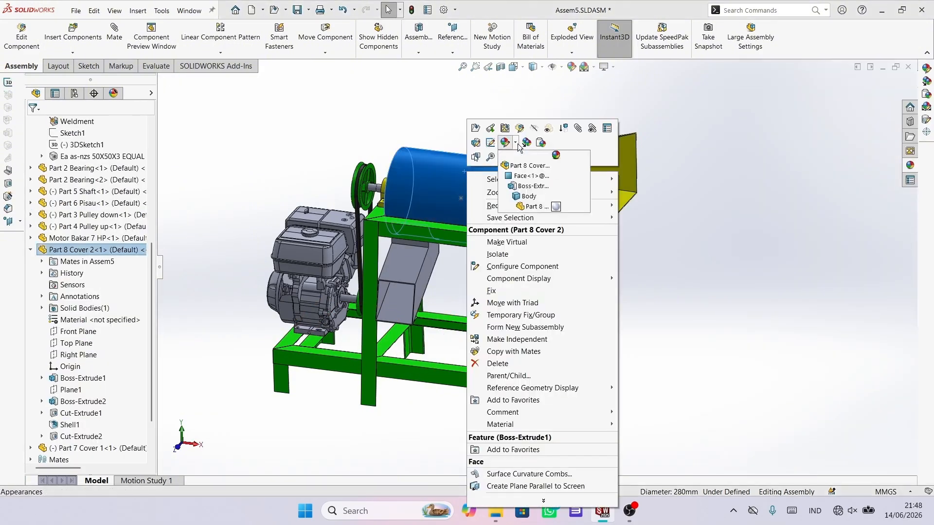
pyautogui.click(533, 206)
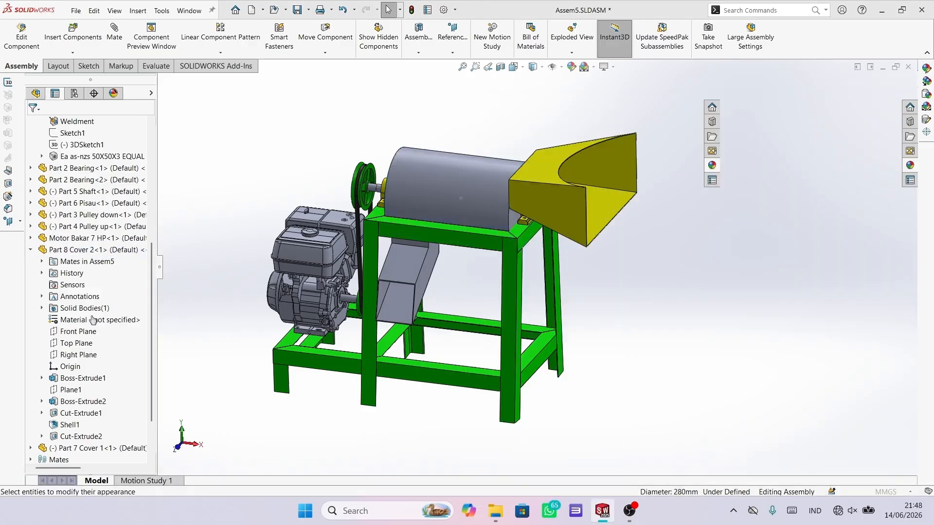
pyautogui.click(77, 396)
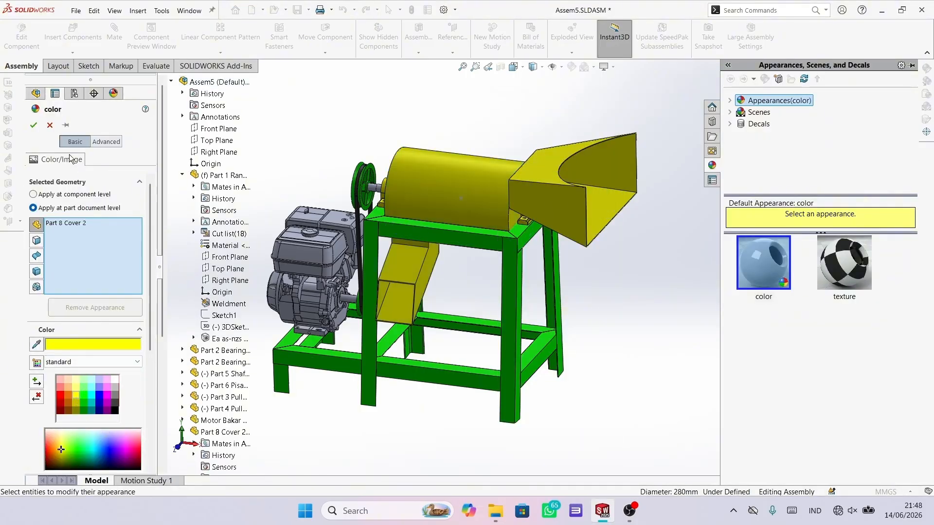
pyautogui.click(32, 126)
pyautogui.click(540, 382)
# Step: Examine the coloured machine from several sides, focusing on the engine, the belt and both pulleys
pyautogui.scroll(2, 625, 422)
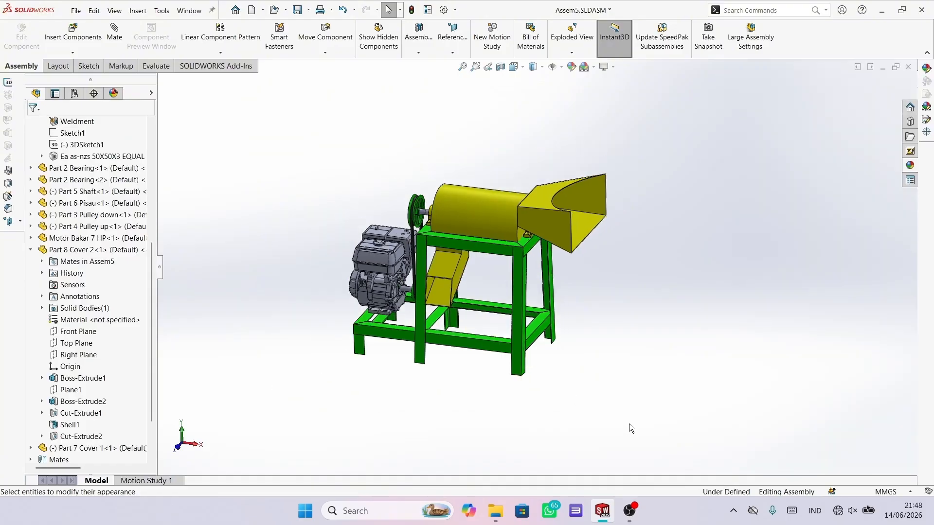
pyautogui.moveTo(628, 424); pyautogui.dragTo(475, 309, button='middle')
pyautogui.scroll(-4, 458, 318)
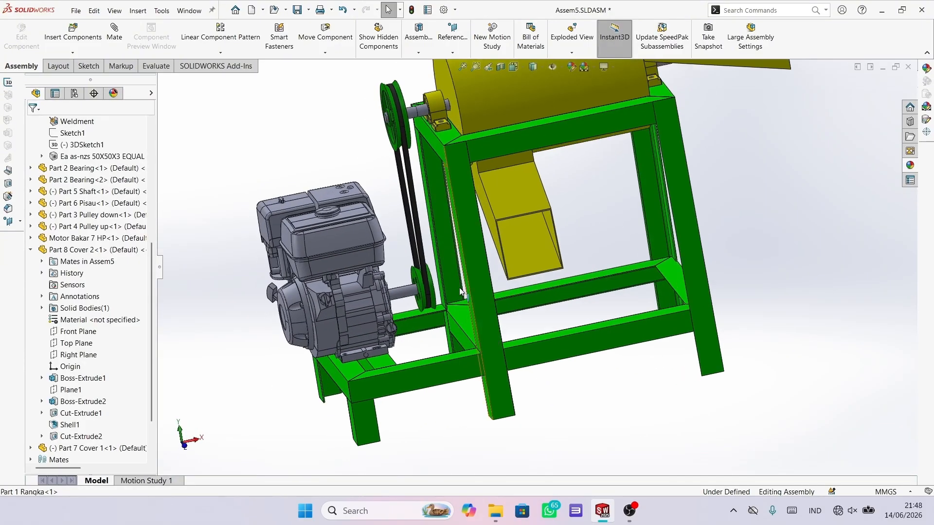
pyautogui.scroll(3, 462, 272)
pyautogui.moveTo(425, 213); pyautogui.dragTo(447, 211, button='middle')
pyautogui.scroll(-4, 476, 220)
pyautogui.moveTo(442, 290); pyautogui.dragTo(459, 291, button='middle')
pyautogui.scroll(3, 468, 334)
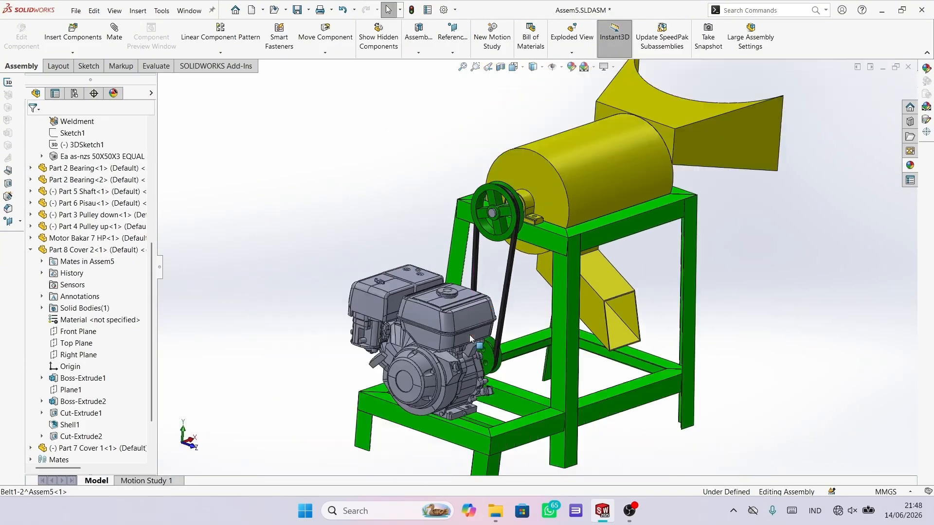
pyautogui.moveTo(469, 335); pyautogui.dragTo(463, 330, button='middle')
pyautogui.scroll(-4, 463, 330)
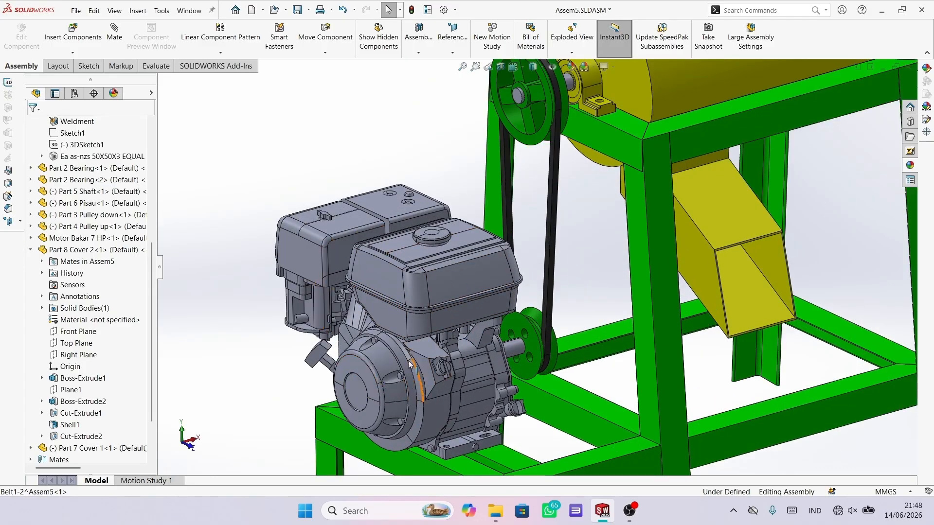
# Step: Collapse the expanded Part 8 Cover 2, Part 1 Rangka and Belt1 entries in the assembly's feature tree
pyautogui.click(30, 250)
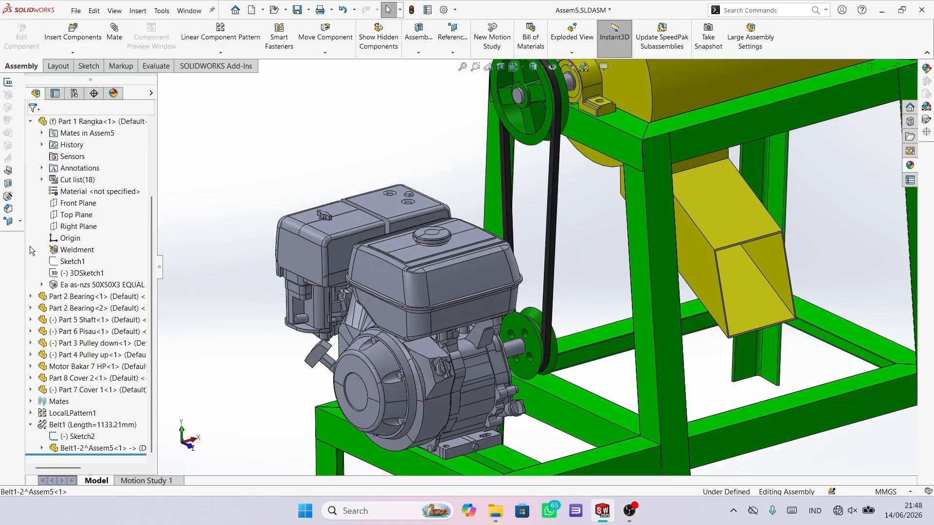
pyautogui.click(30, 121)
pyautogui.click(30, 355)
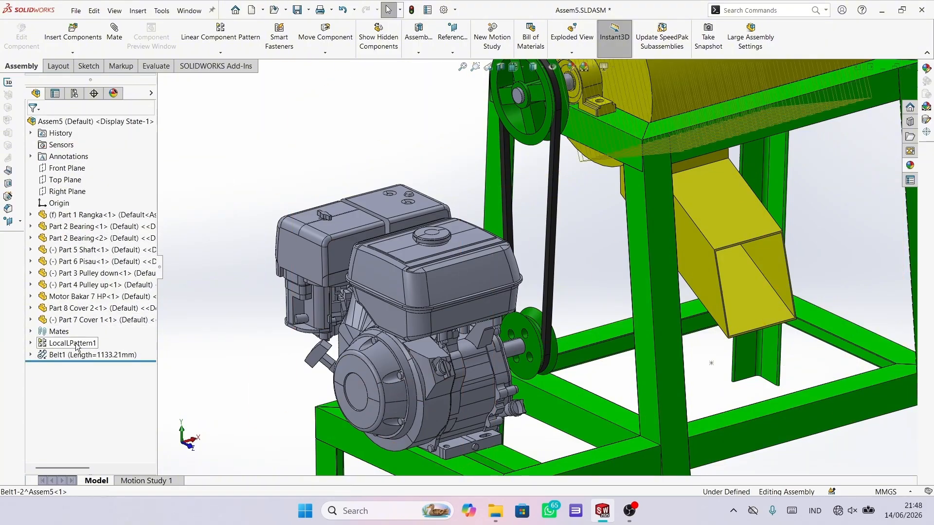
# Step: Show the complete grass chopper assembly in the standard isometric orientation
pyautogui.scroll(3, 436, 262)
pyautogui.moveTo(436, 262); pyautogui.dragTo(392, 280, button='middle')
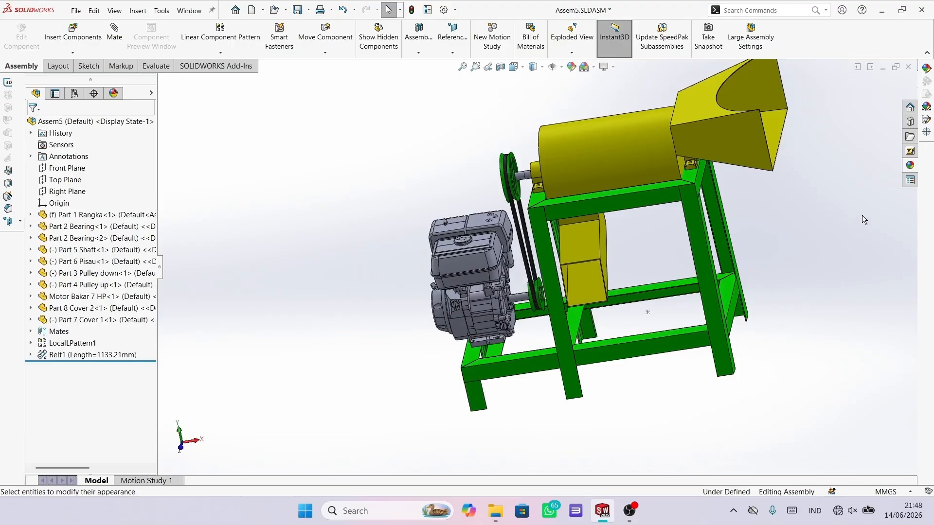
pyautogui.press('space')
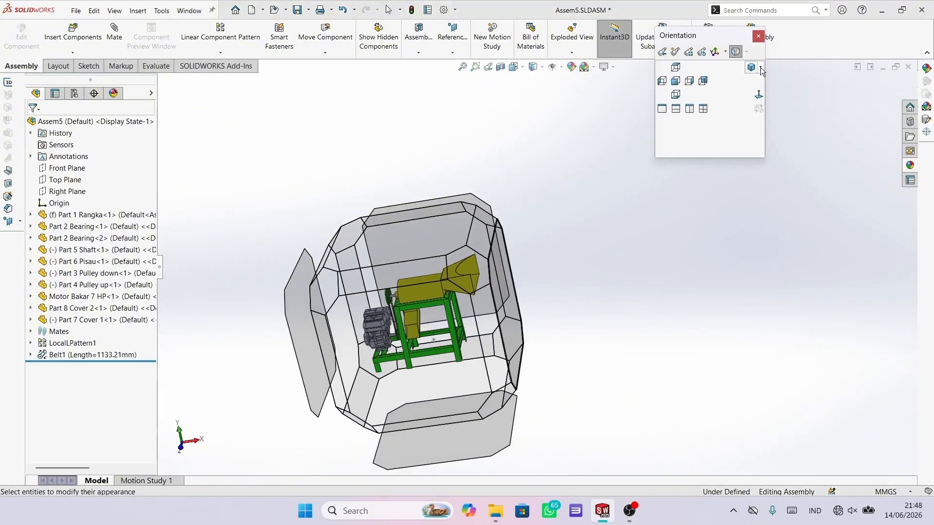
pyautogui.click(747, 68)
pyautogui.scroll(-5, 556, 322)
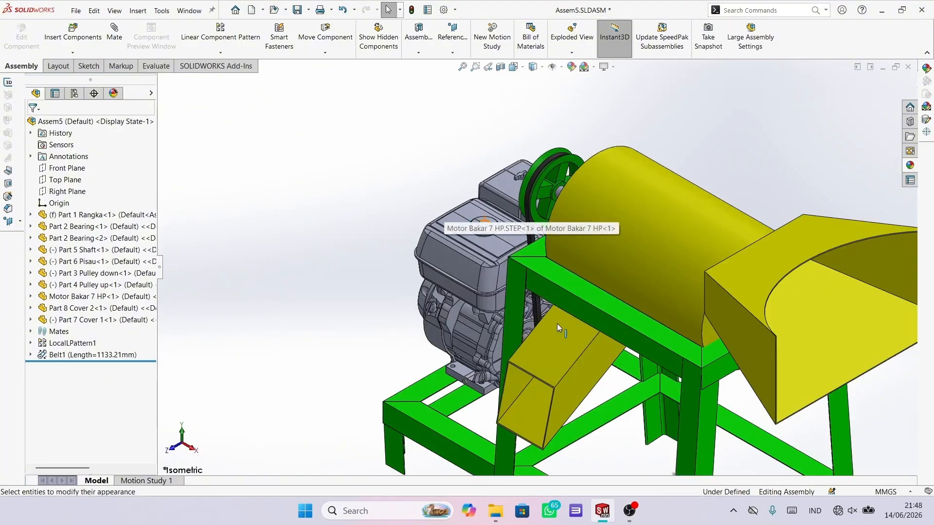
pyautogui.scroll(2, 877, 303)
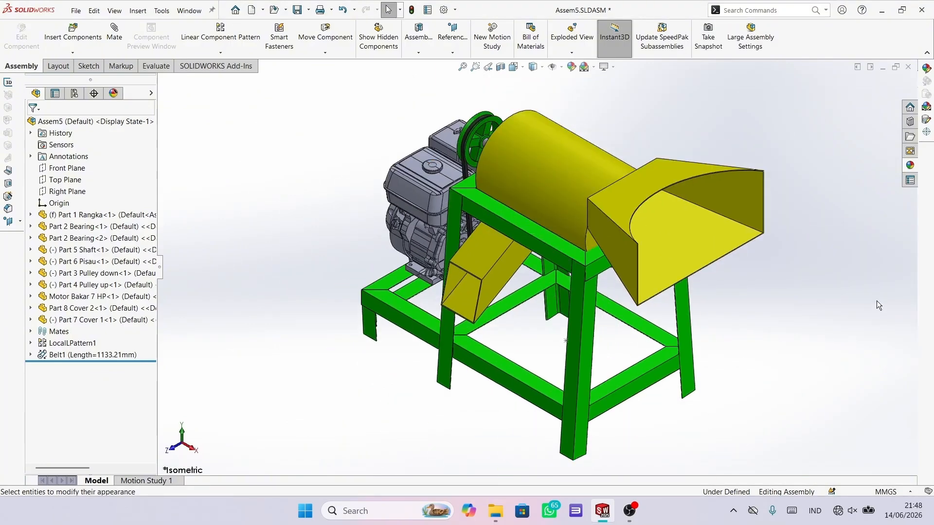